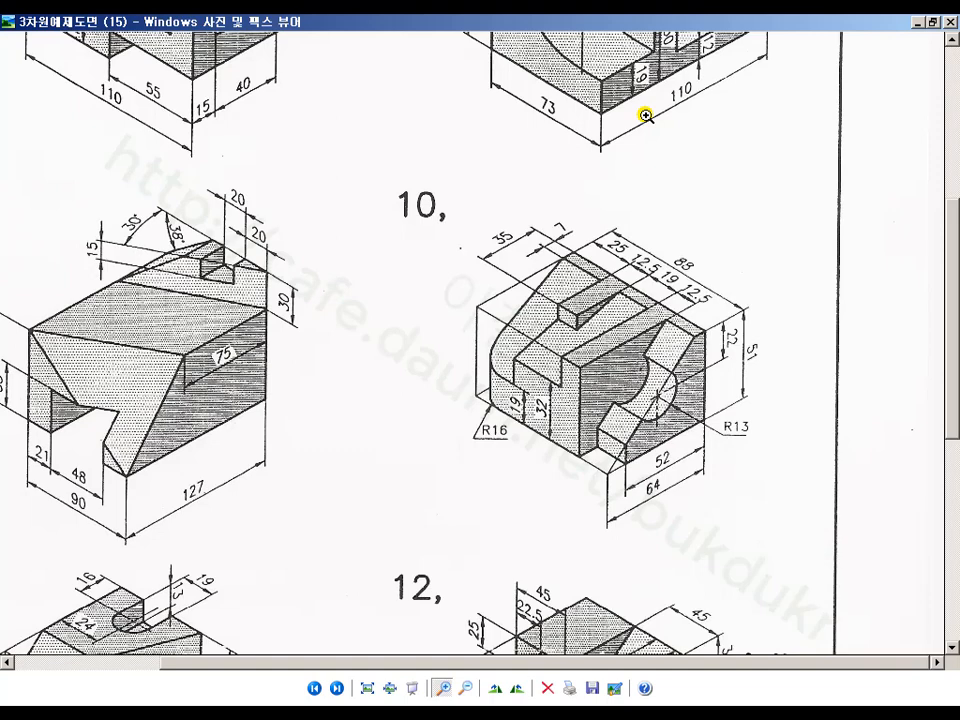
Switch to Mastercam and draw a rectangle about 11 by 6.6 mm with its lower-left base point at the origin.
left_click(308, 719)
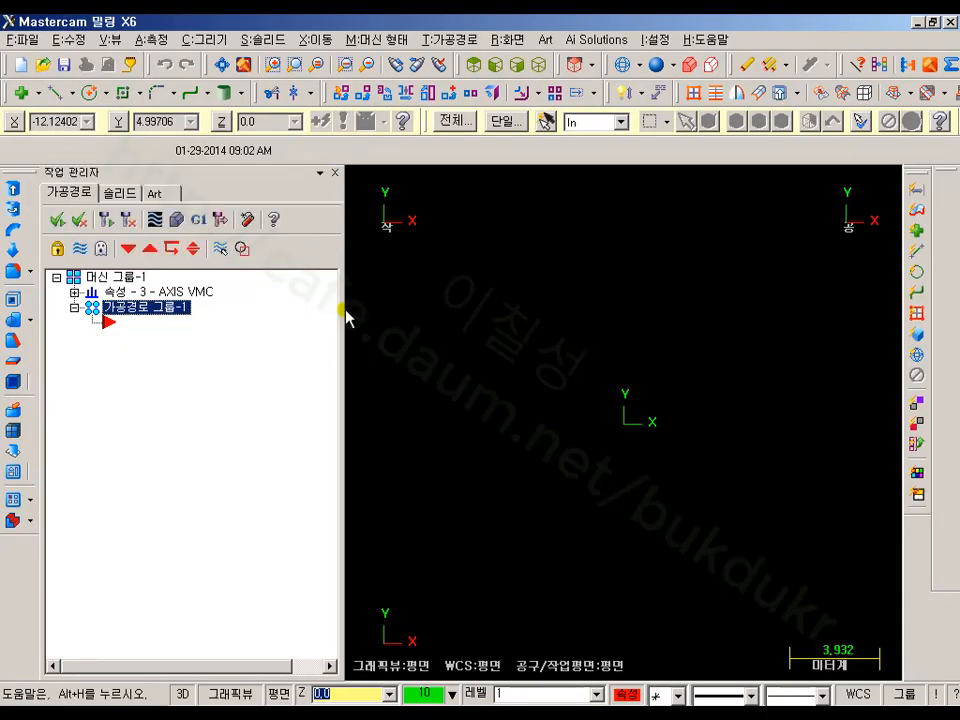
left_click_drag(342, 310, 280, 310)
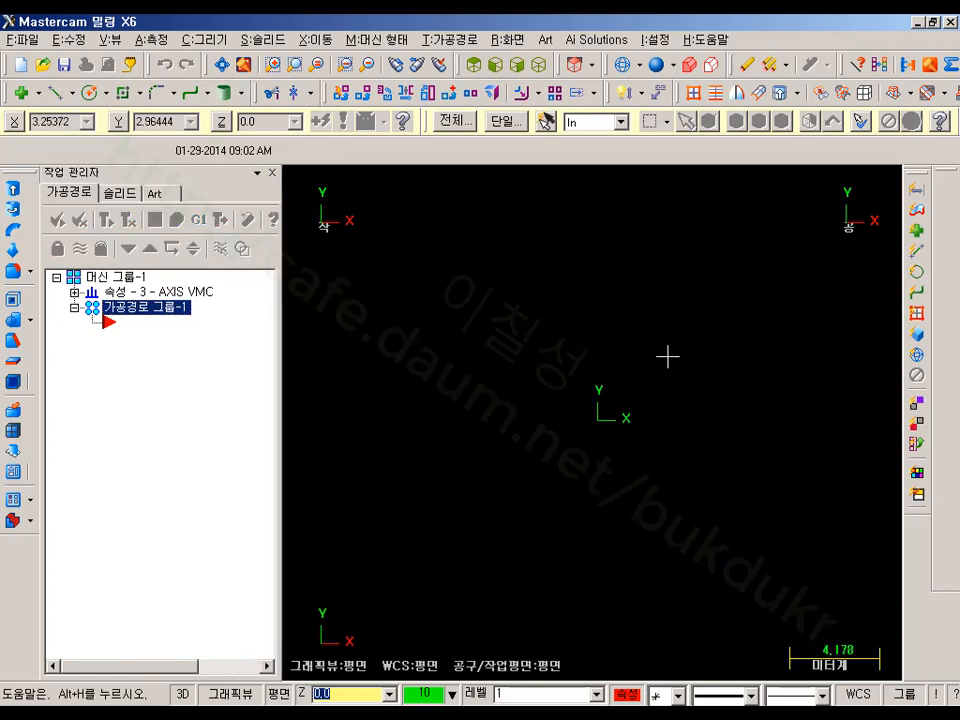
left_click(139, 93)
left_click(174, 141)
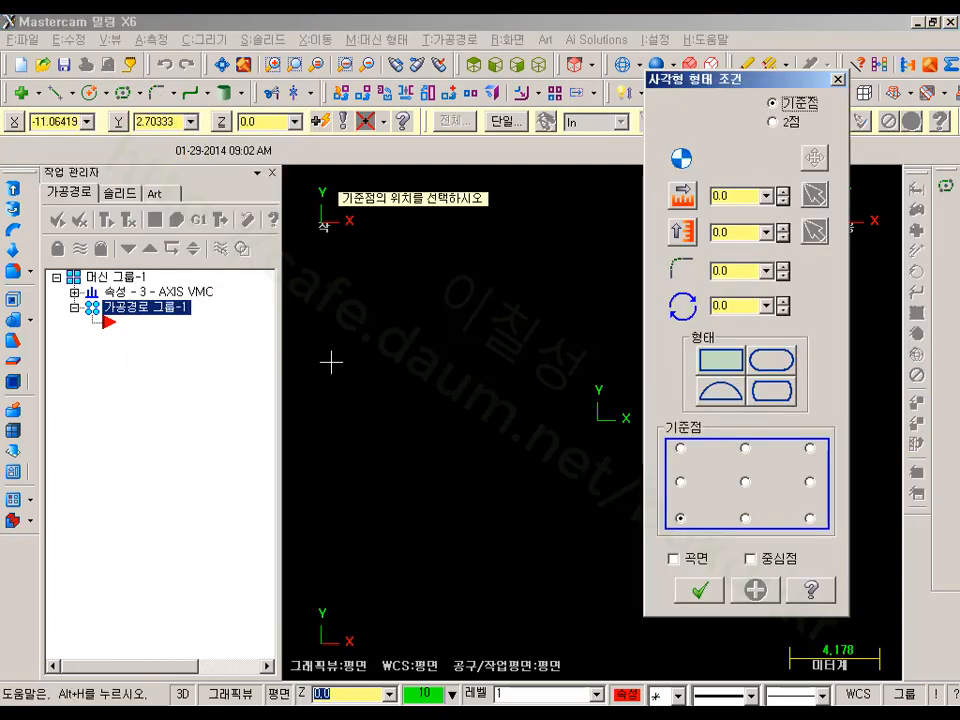
left_click_drag(795, 84, 232, 129)
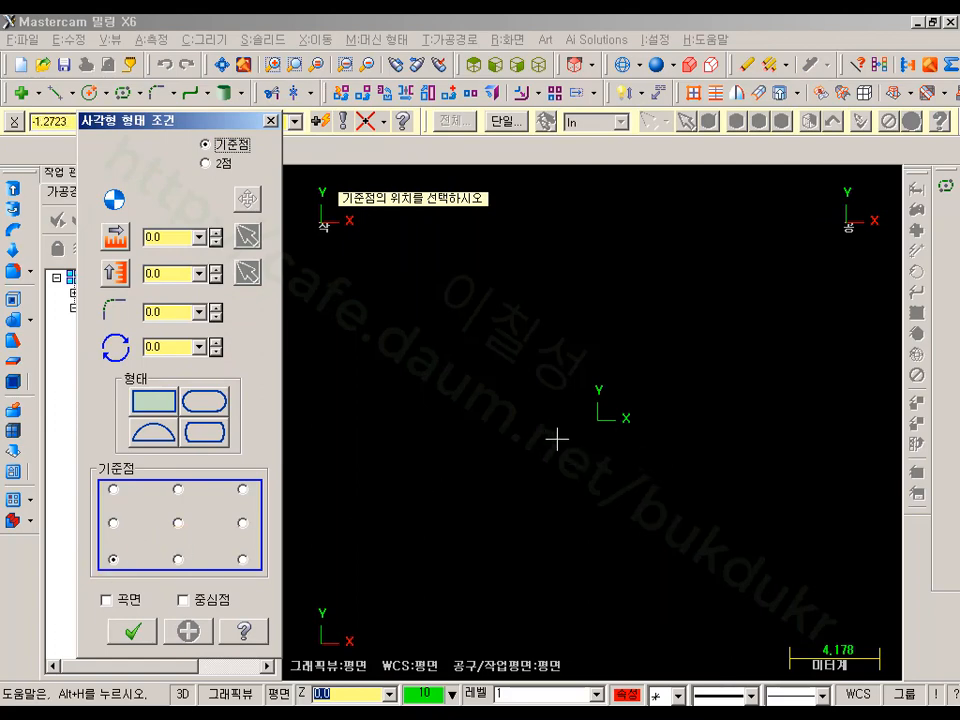
left_click(598, 419)
left_click(834, 277)
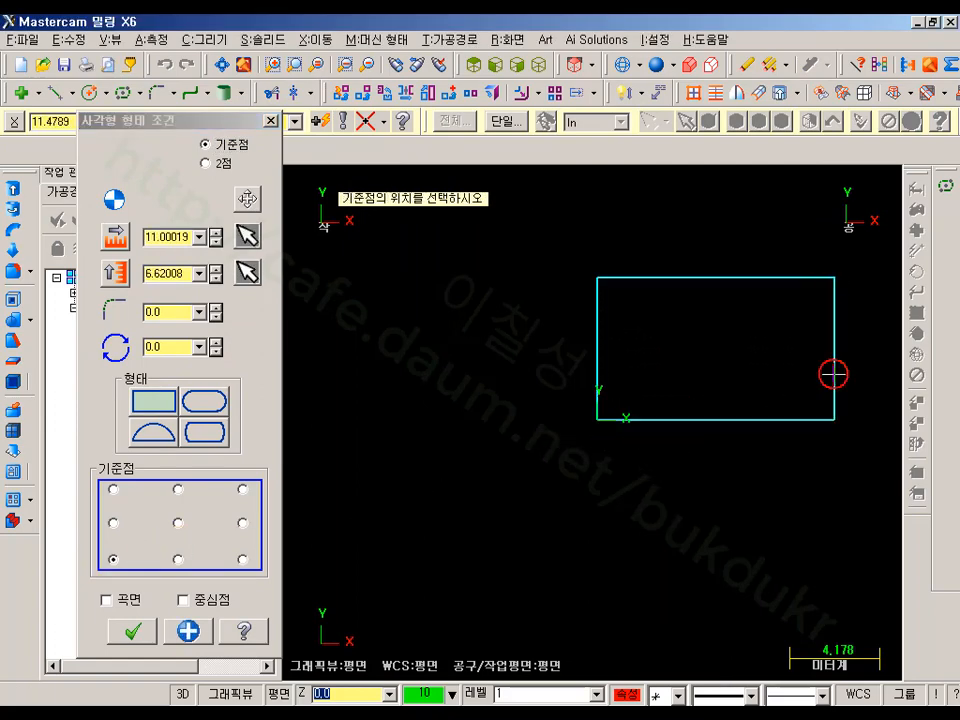
Set the rectangle's width to 88 and its height to 64, fit the view and accept the shape.
left_click(172, 238)
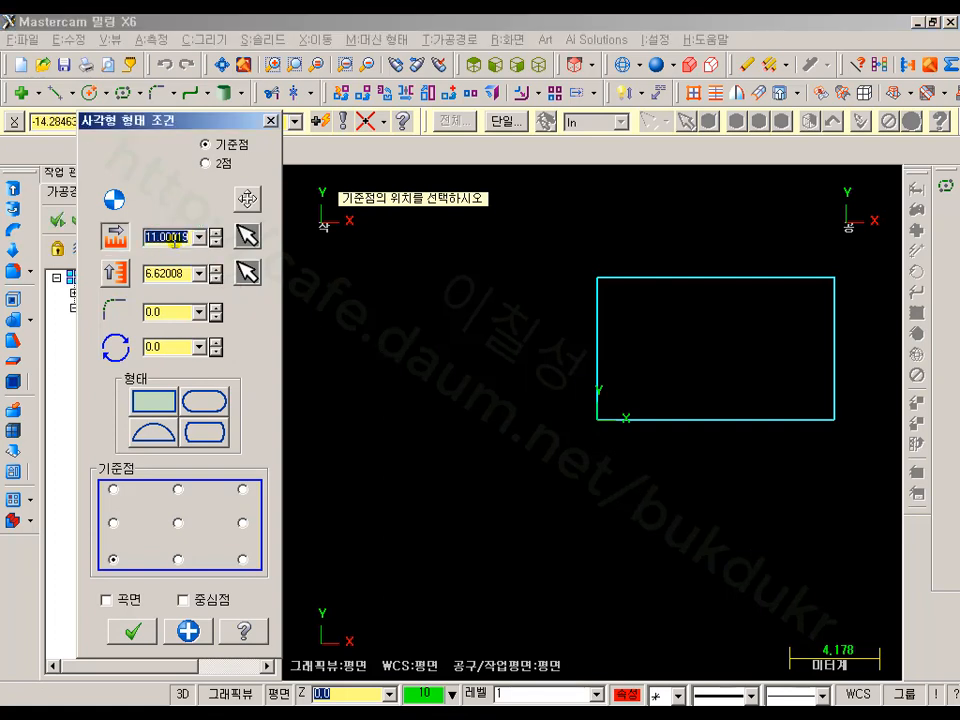
type("88")
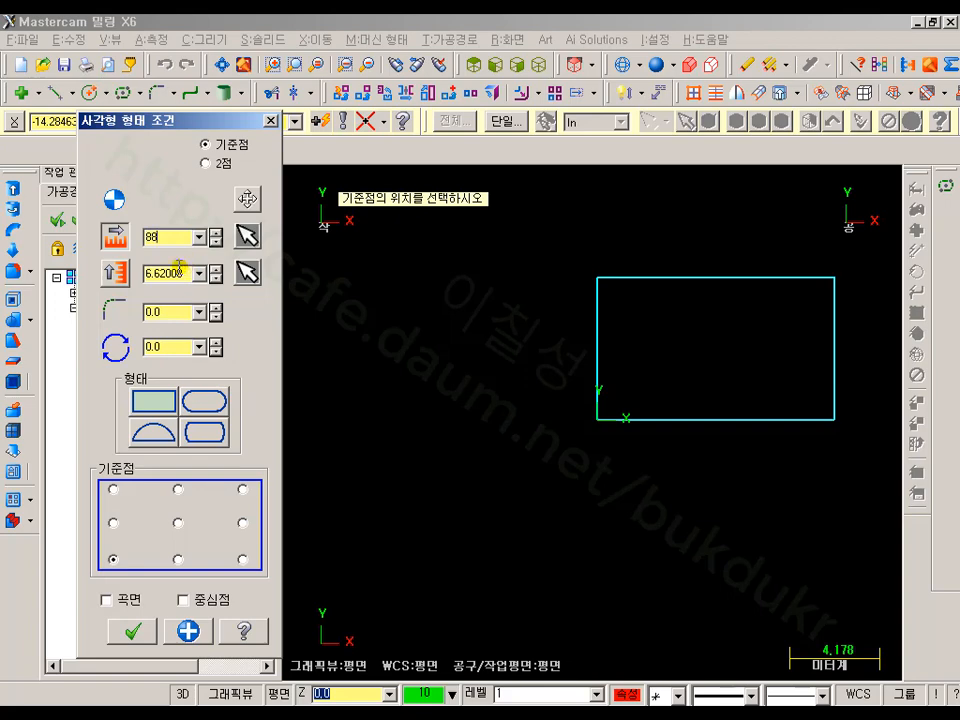
left_click(178, 268)
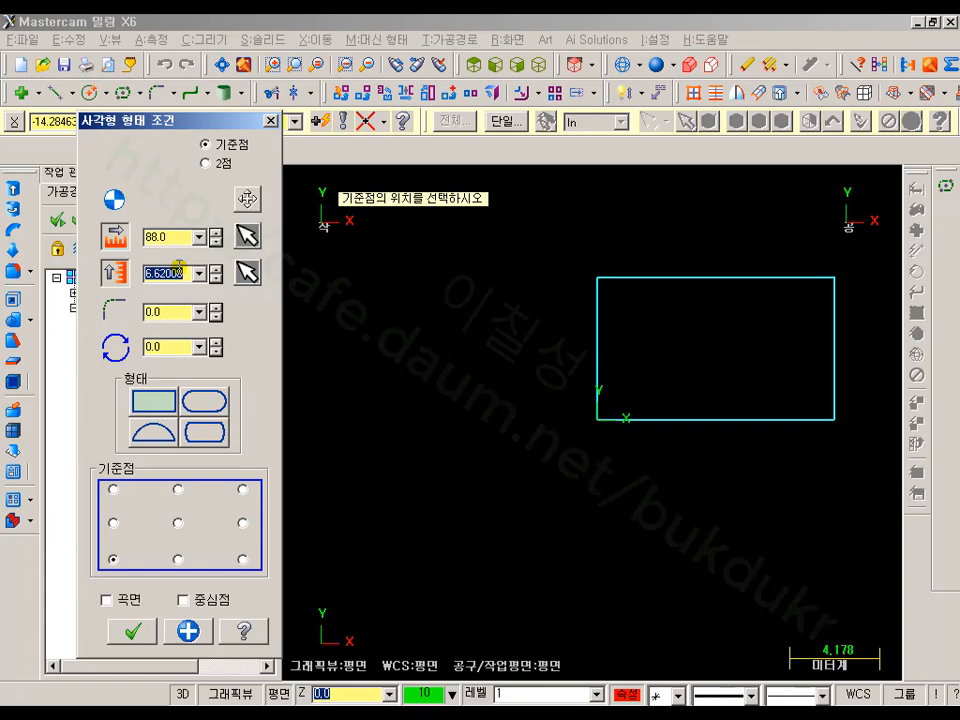
type("64")
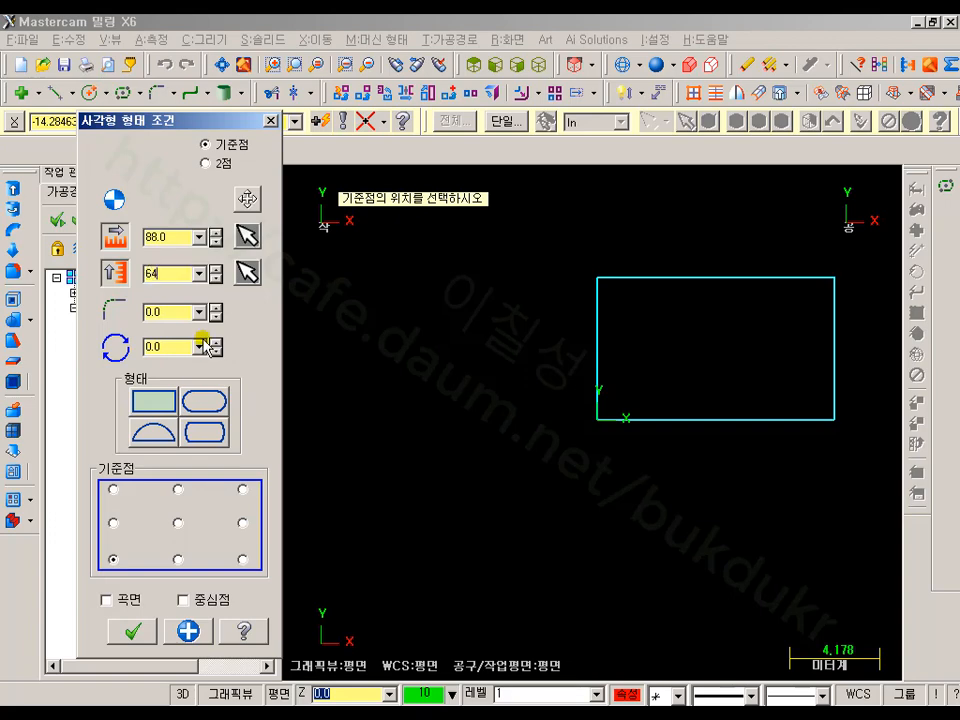
key("Return")
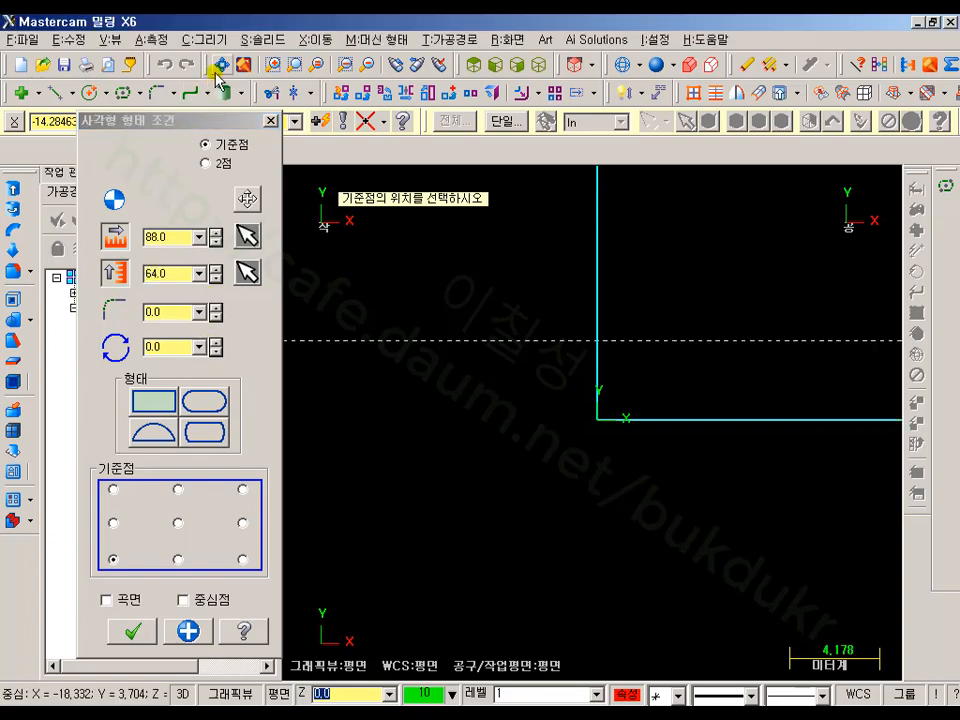
left_click(222, 67)
left_click(131, 629)
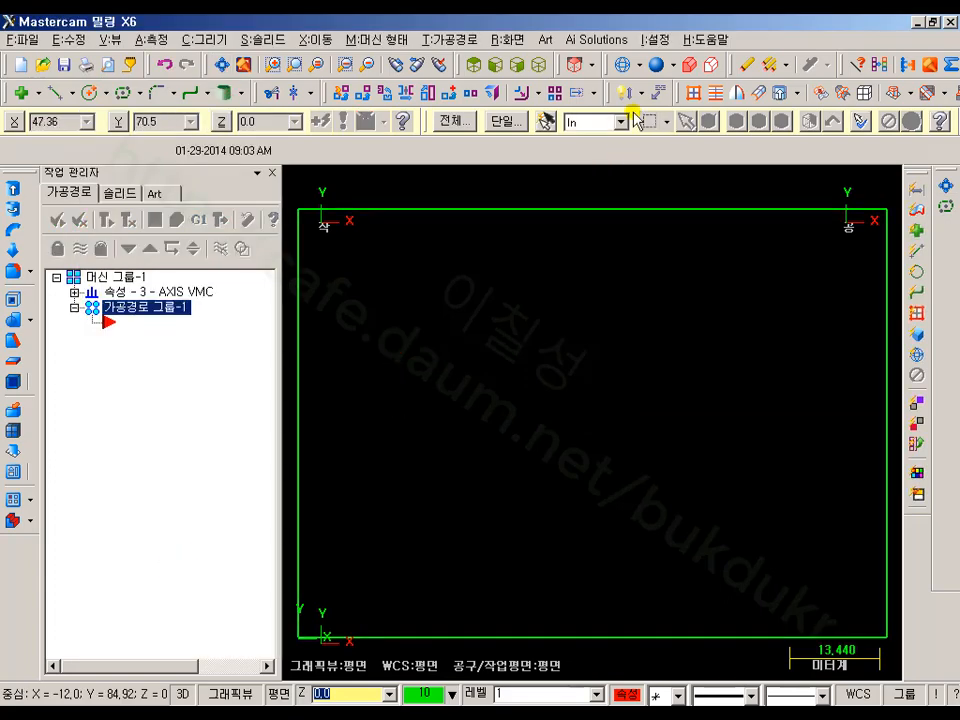
In isometric view, extrude the rectangle chain 51 upward in Z as a new solid body.
left_click(544, 66)
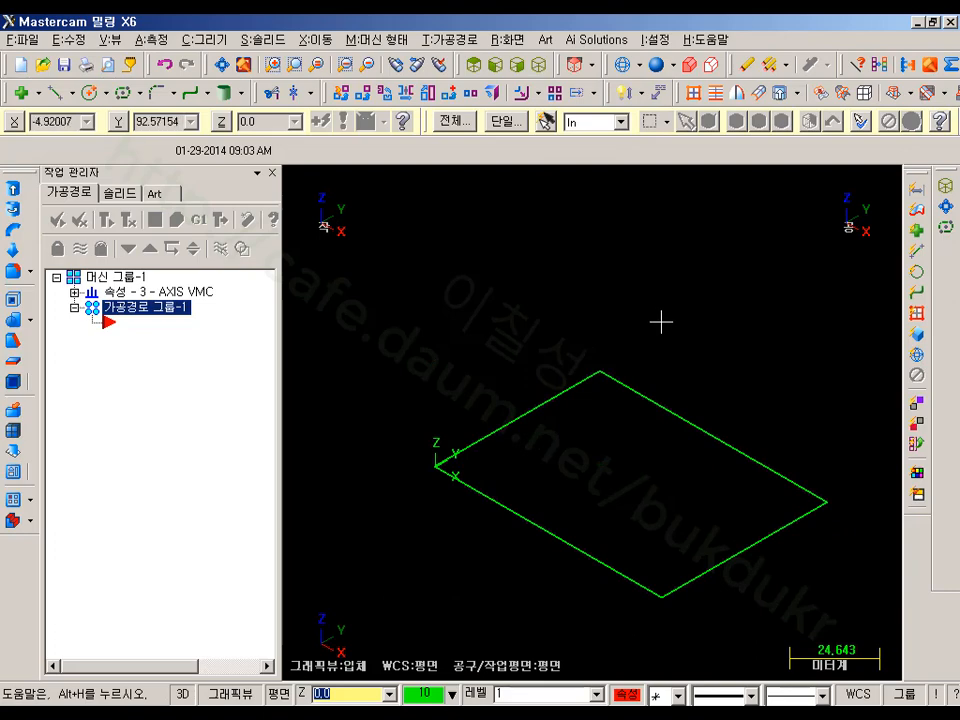
left_click(14, 189)
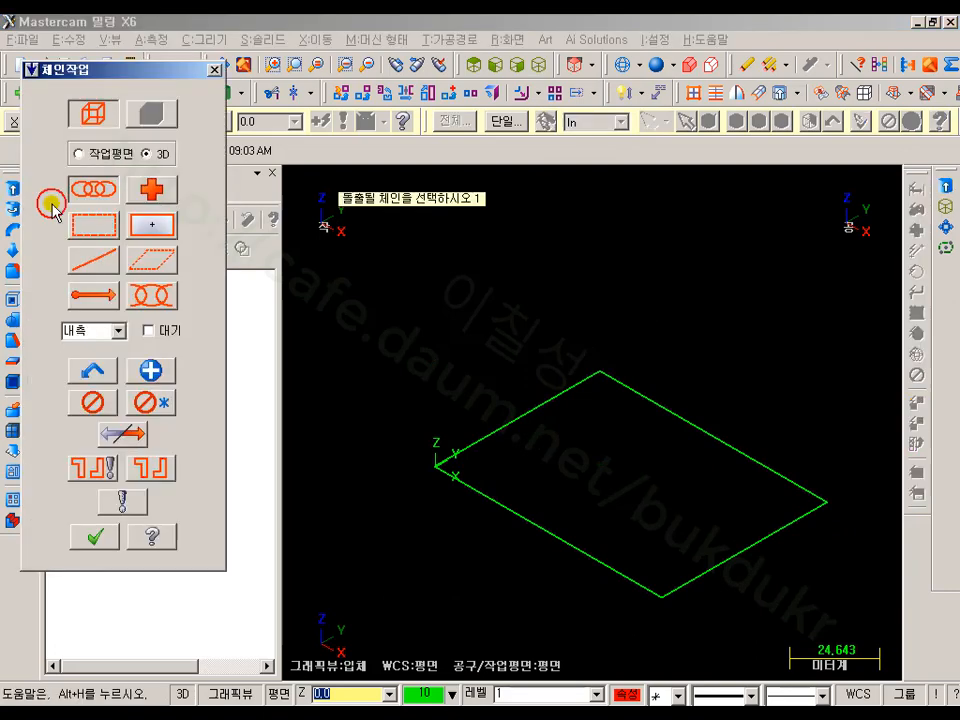
left_click(502, 432)
left_click(94, 536)
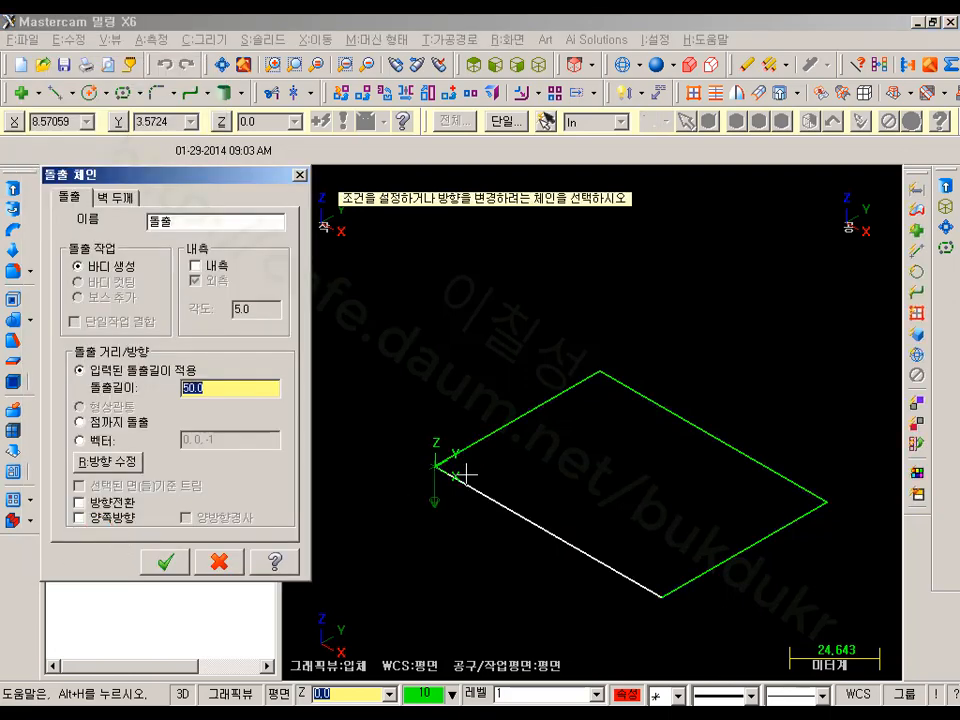
left_click_drag(212, 387, 148, 405)
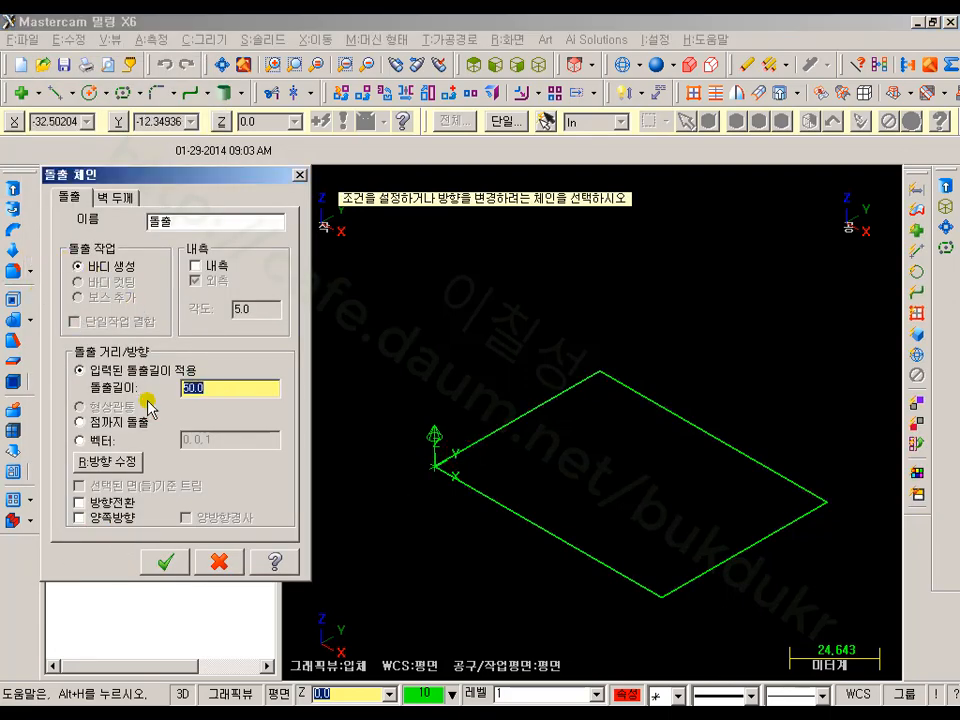
type("51")
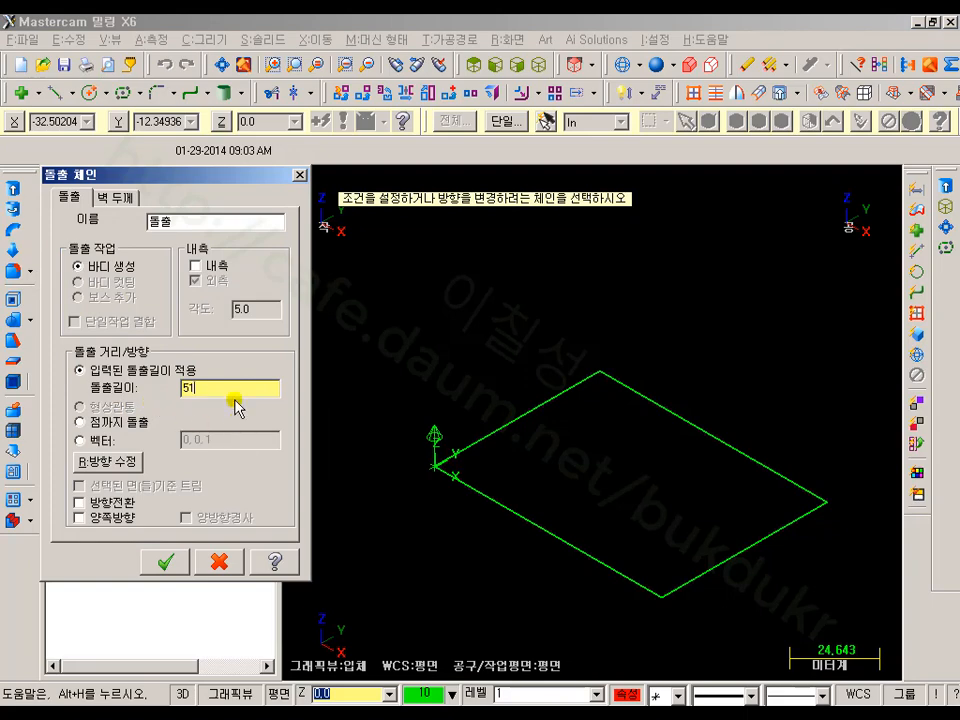
left_click(165, 562)
scroll(512, 519, "down", 1)
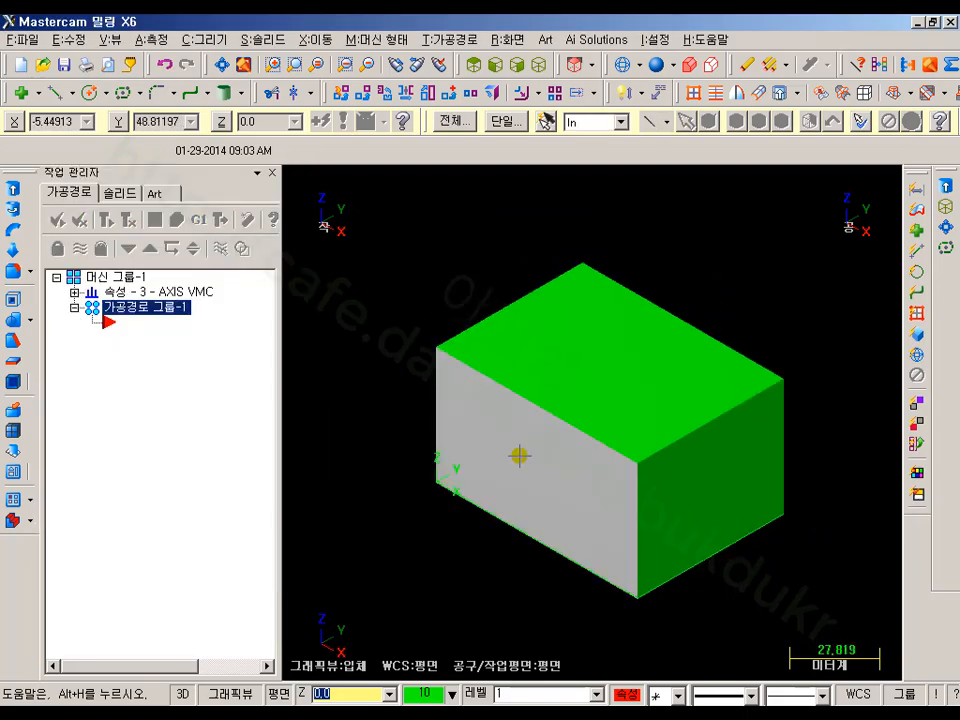
Turn on shading for the solid with material-based colour set to brass (황동).
left_click(625, 64)
scroll(823, 387, "up", 1)
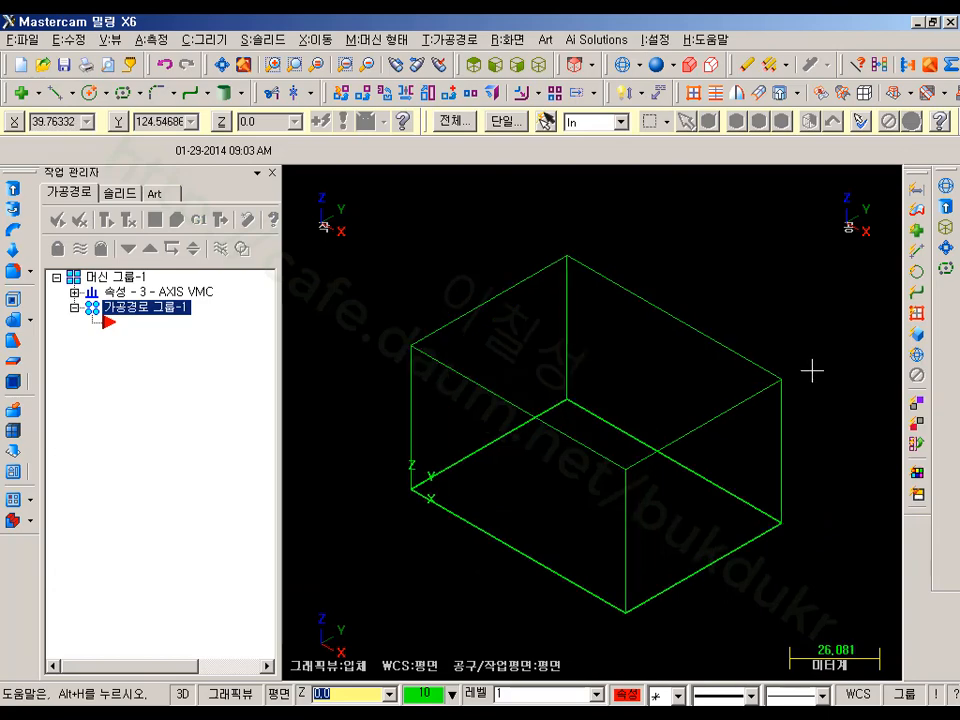
middle_click_drag(810, 369, 750, 369)
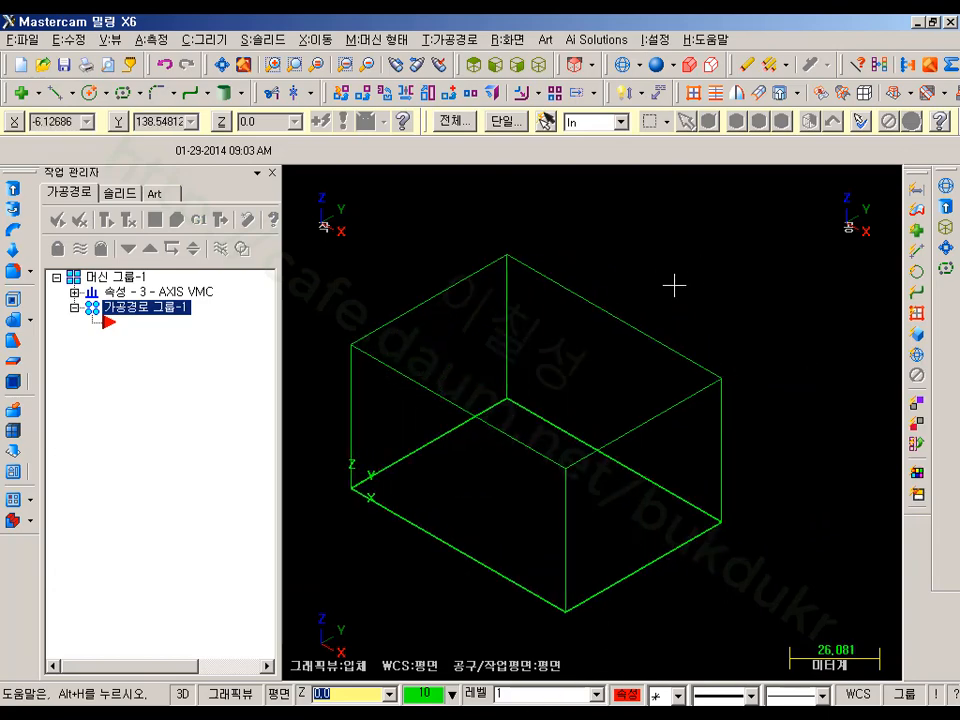
left_click(677, 68)
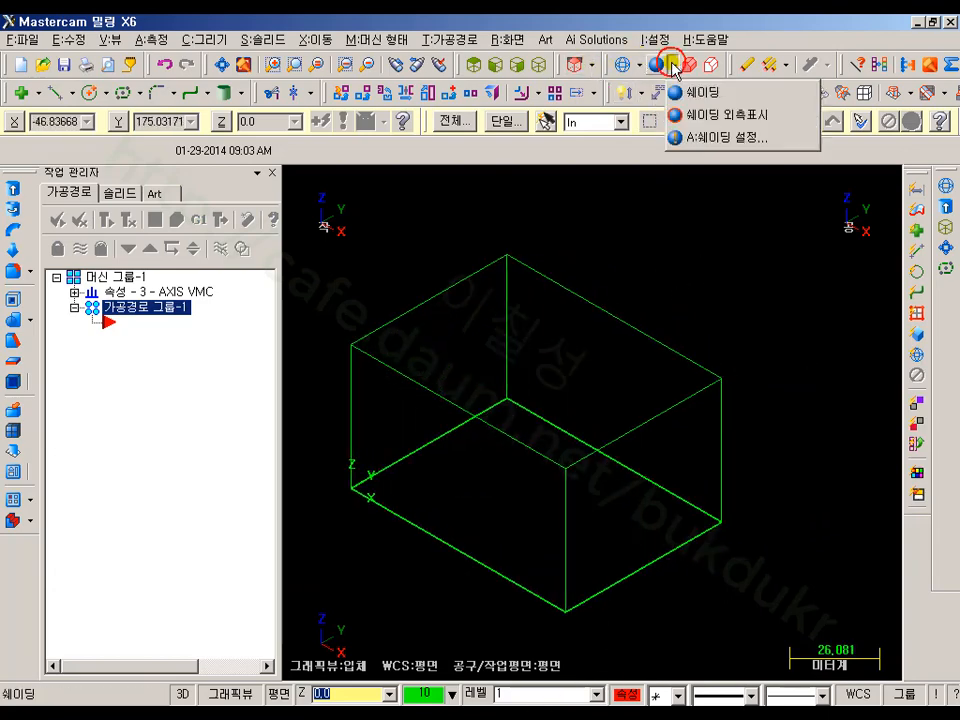
left_click(677, 137)
left_click(76, 205)
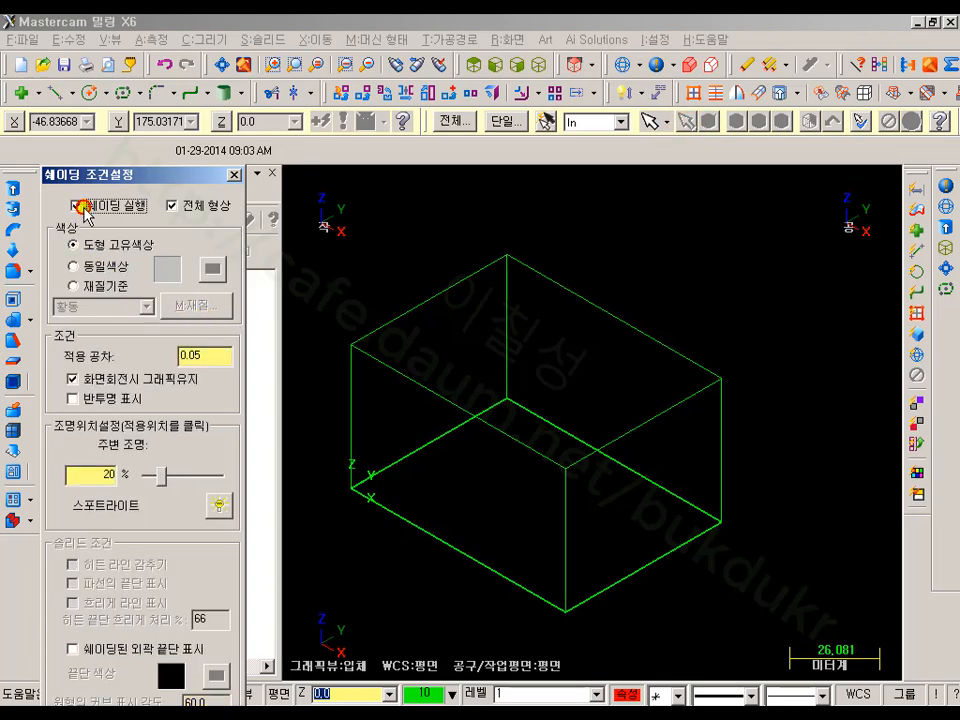
left_click(90, 285)
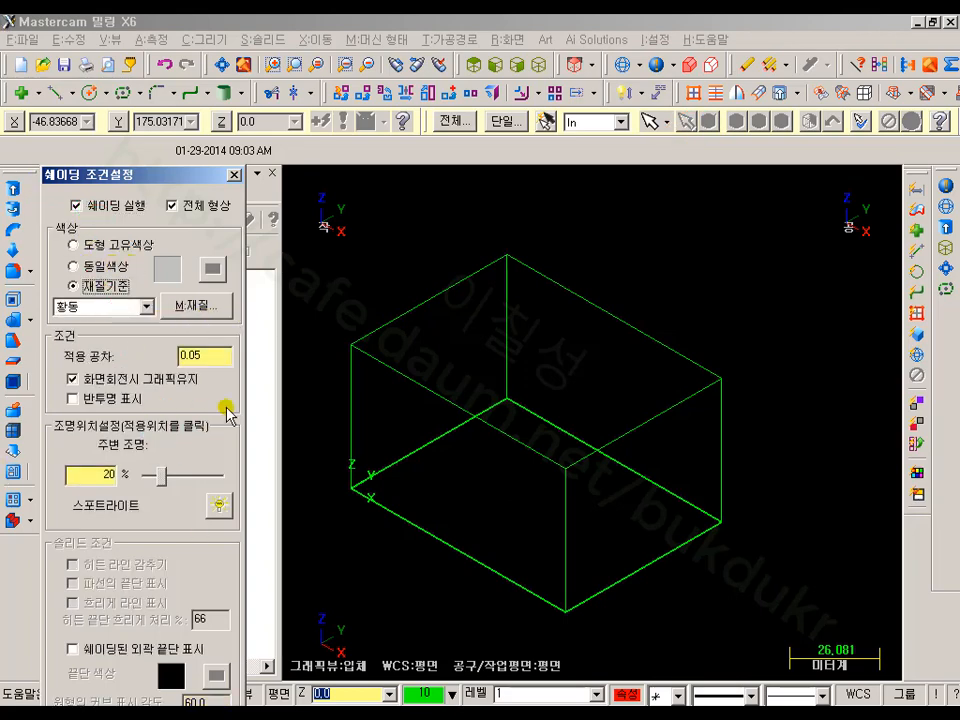
left_click_drag(170, 176, 193, 52)
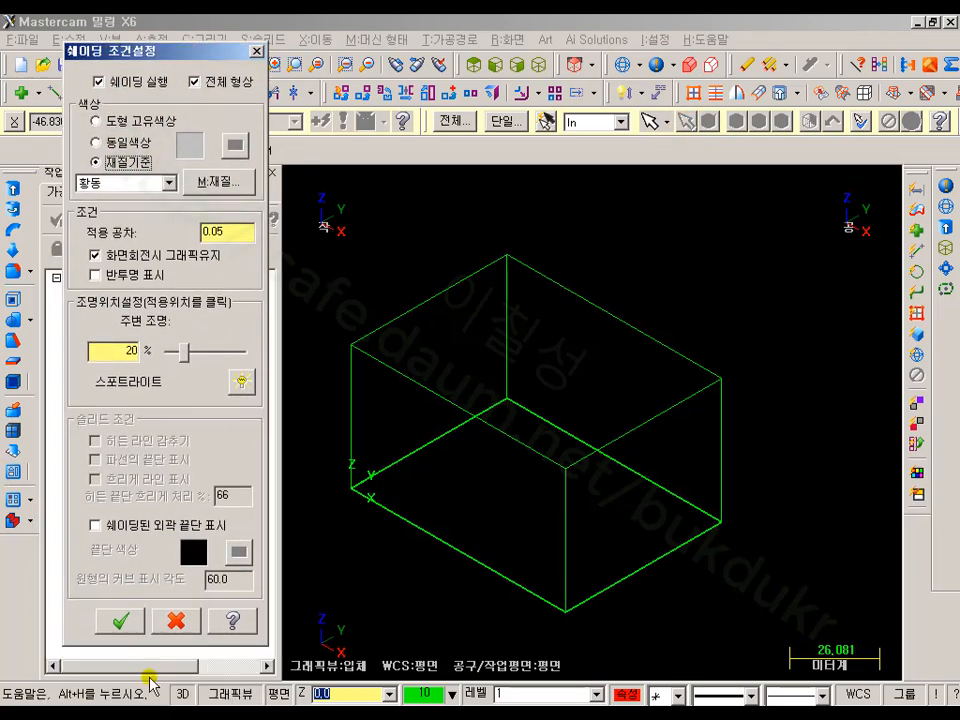
left_click(120, 621)
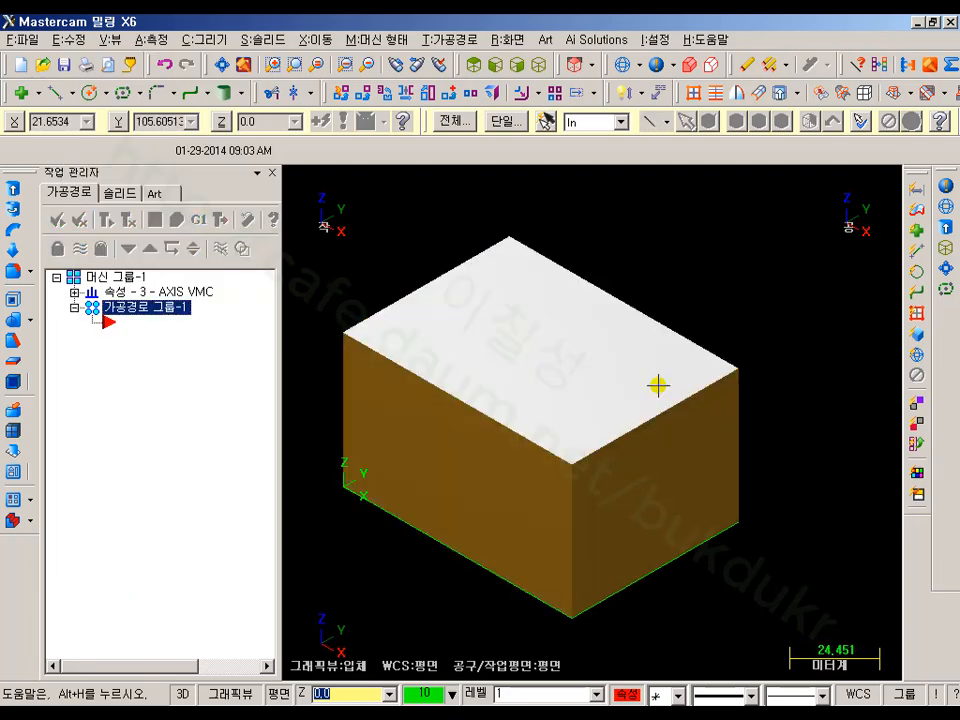
In wireframe display, fillet the block's vertical edge at the origin with a constant radius of 16.
left_click(624, 65)
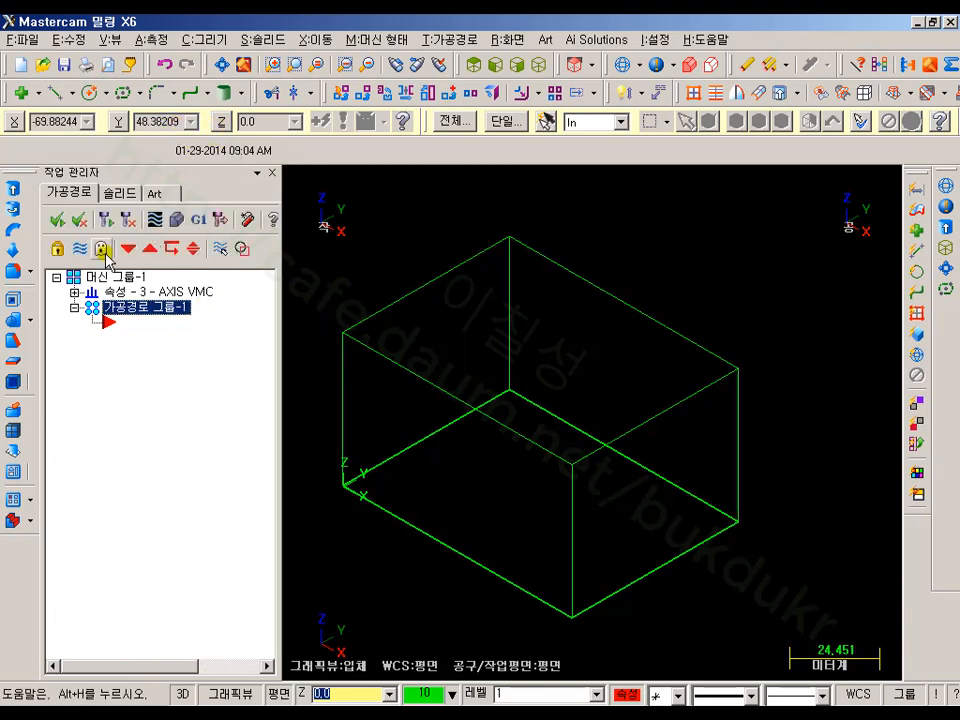
left_click(17, 275)
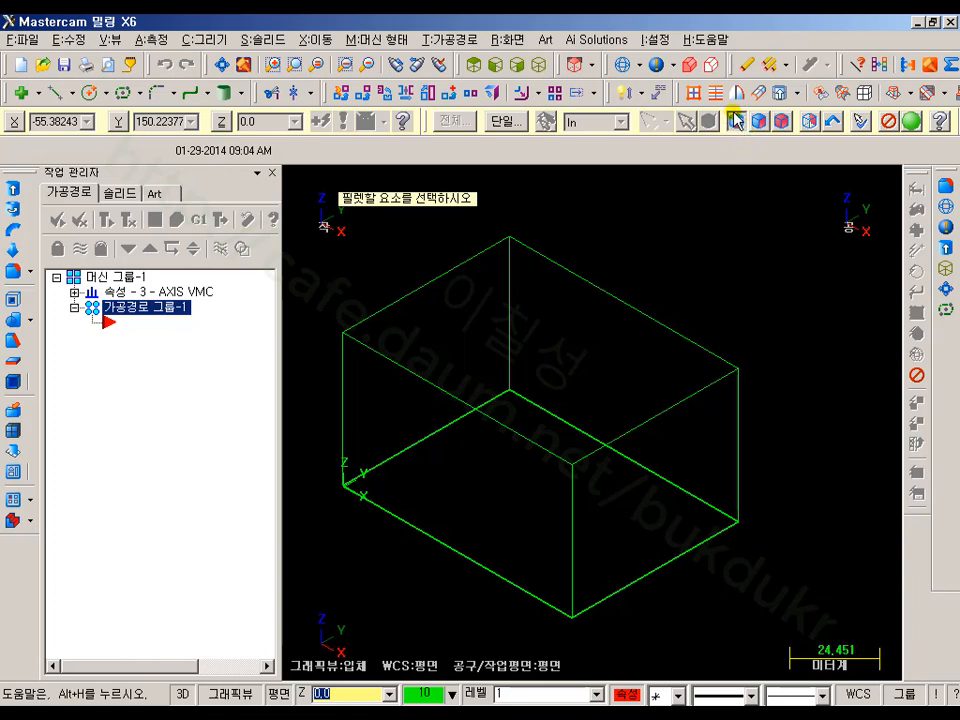
left_click(344, 401)
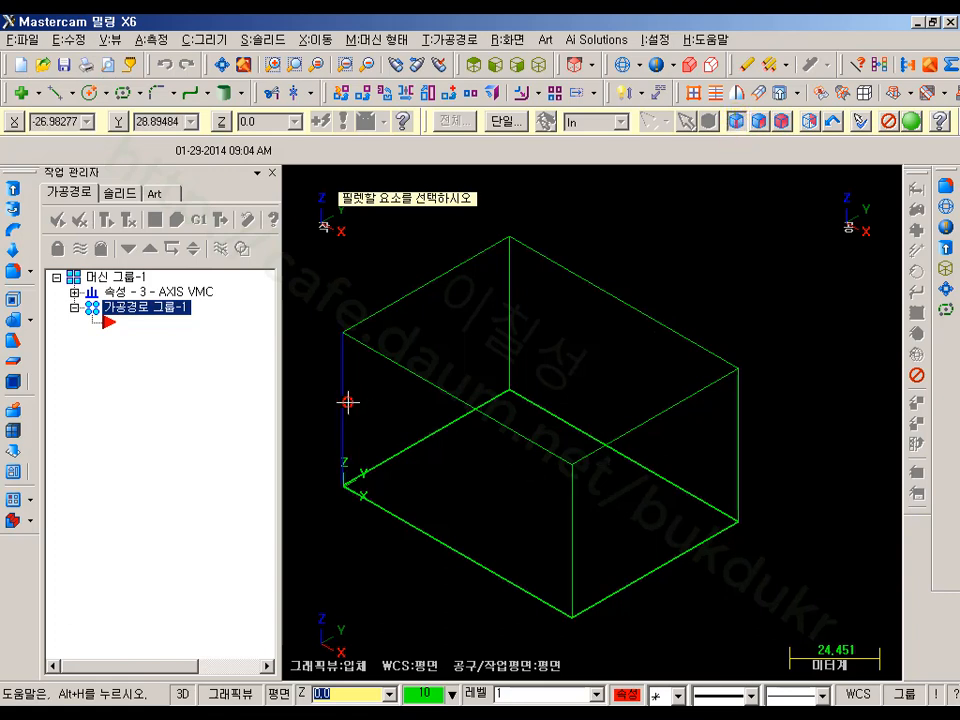
left_click(913, 121)
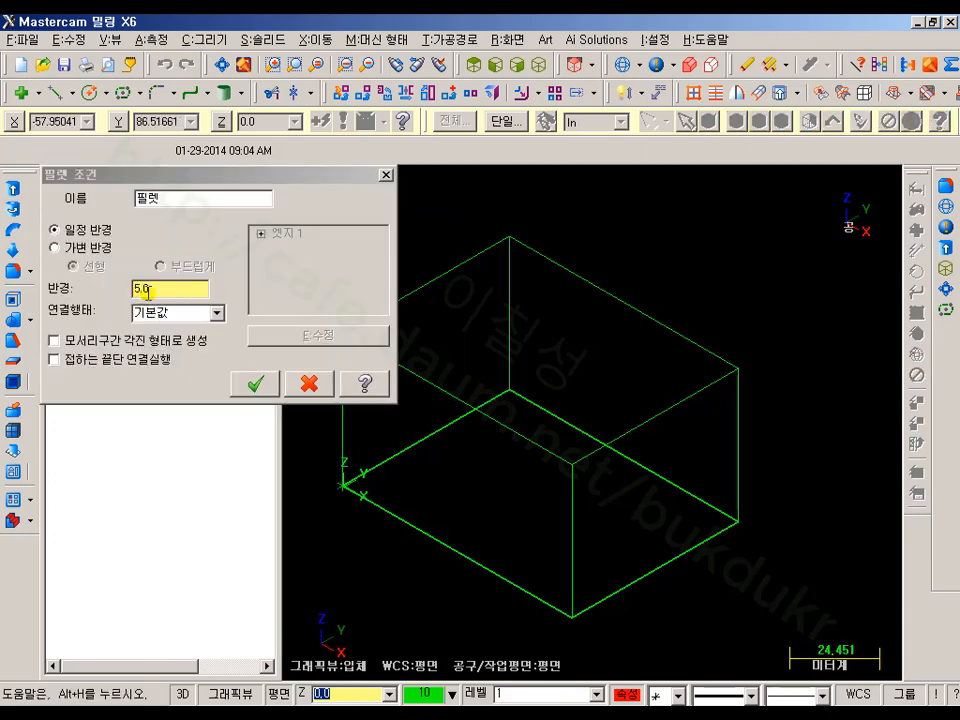
left_click(106, 290)
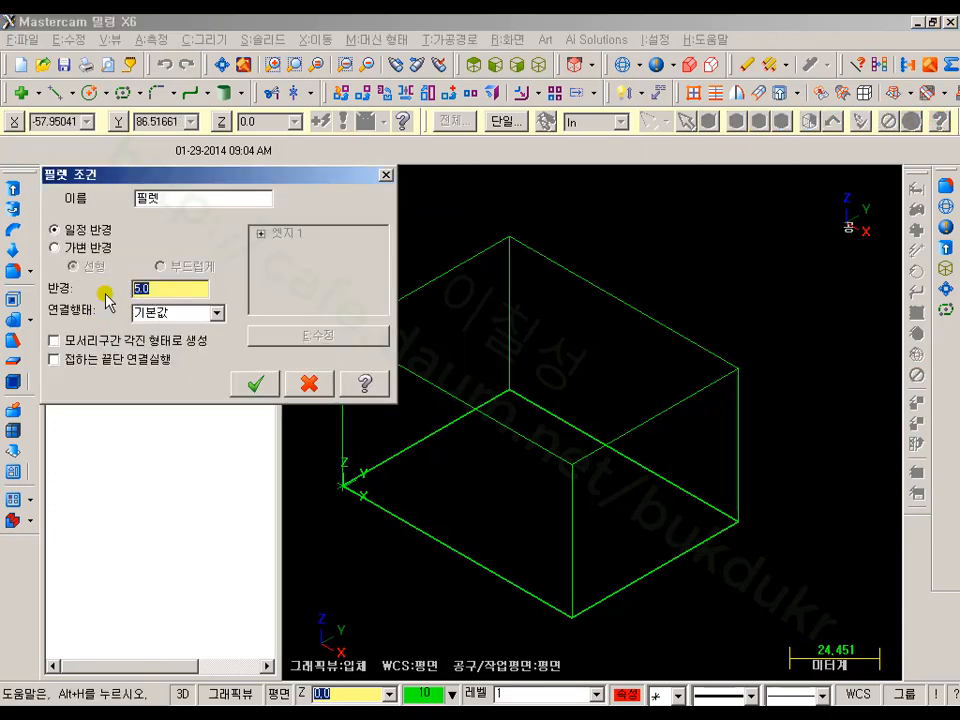
type("16")
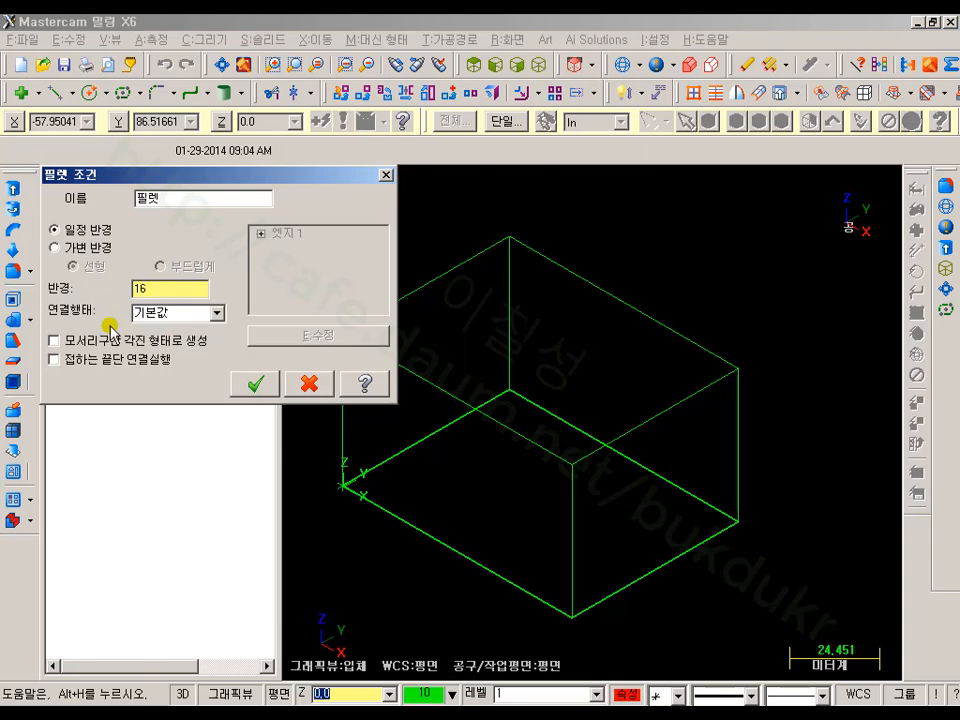
left_click(255, 382)
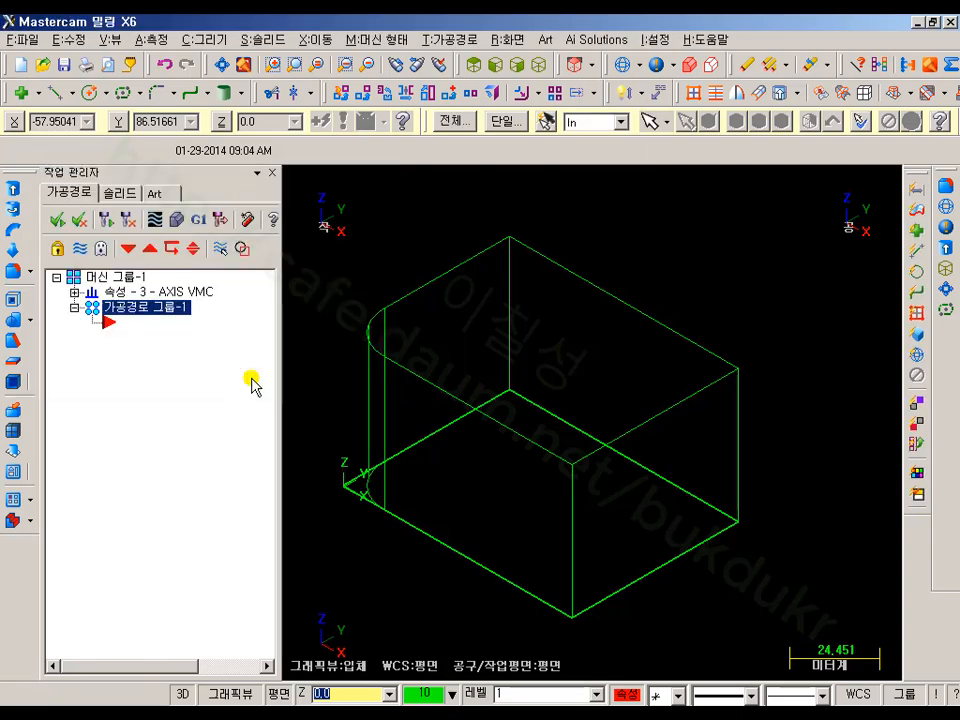
Display the filleted block with shading.
left_click(673, 65)
left_click(707, 90)
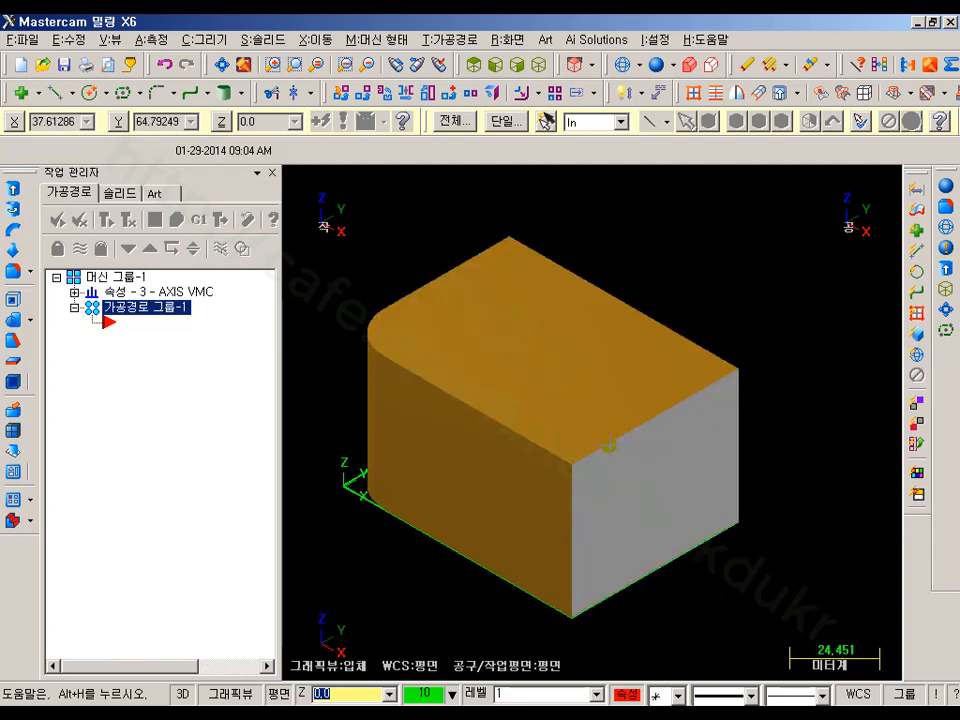
scroll(486, 214, "down", 1)
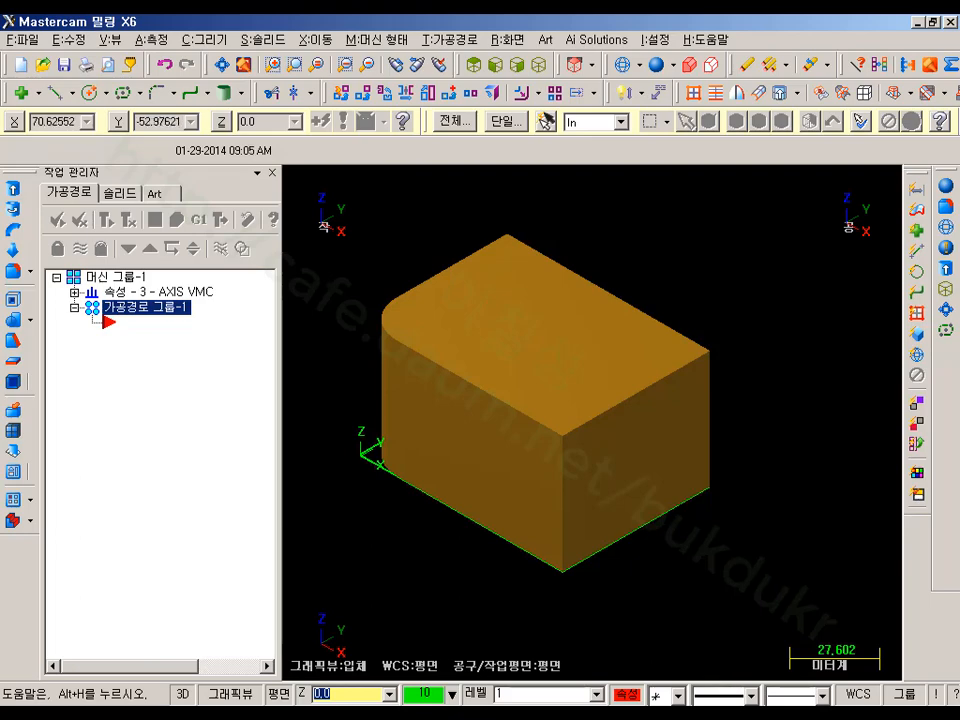
Set the construction and tool plane to the right side (우측면, WCS).
left_click(278, 693)
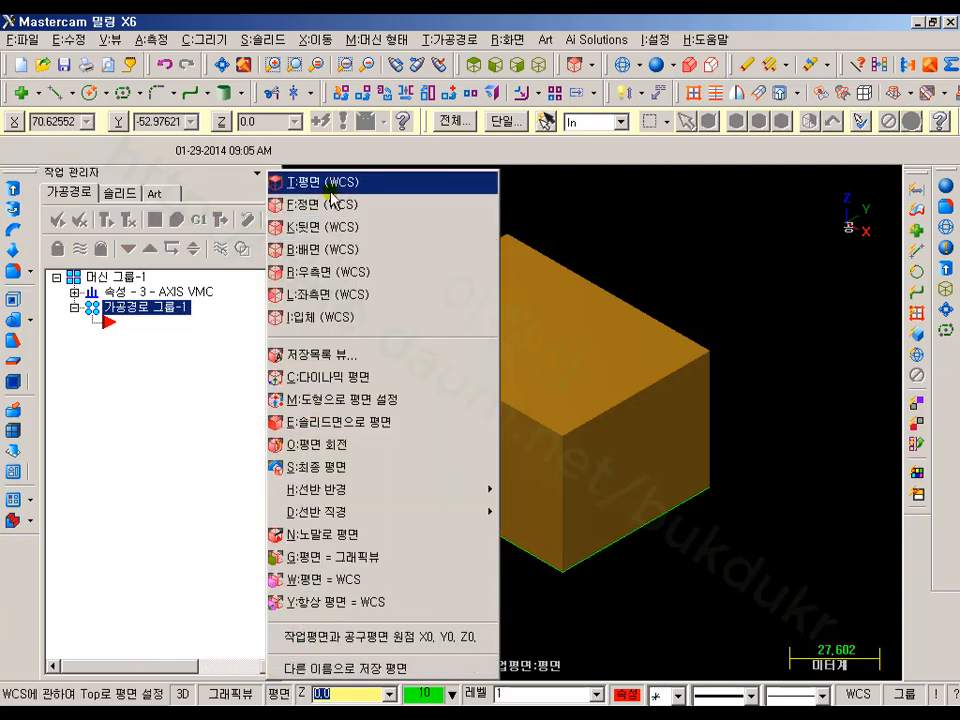
left_click(320, 271)
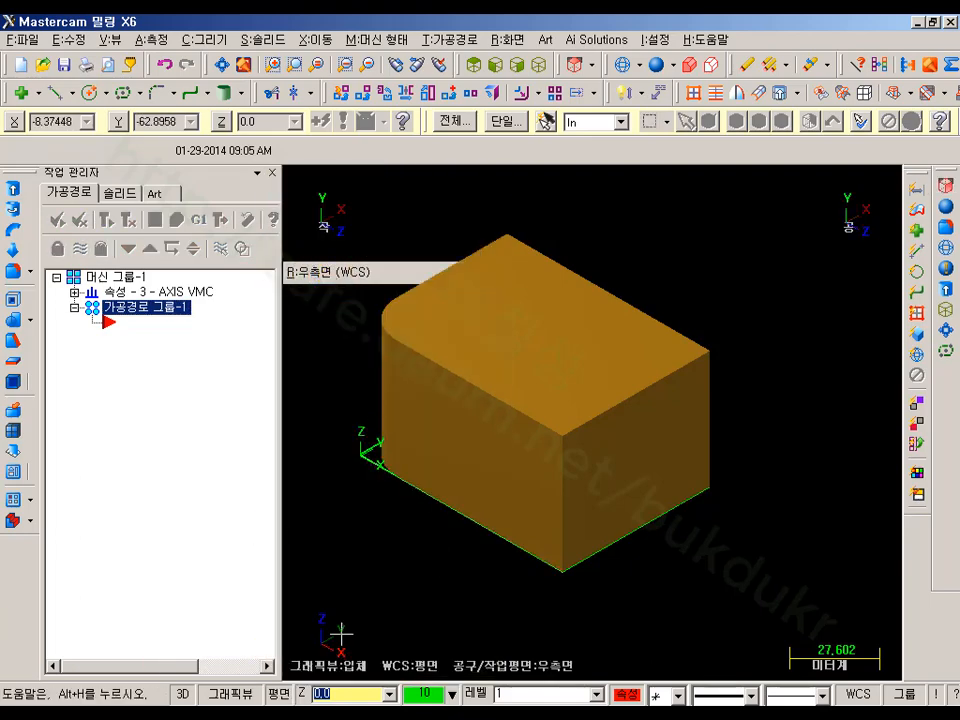
Set the construction depth to 88 at the block's lower near end corner and draw a diagonal from there to a point 7 short of the upper far corner.
left_click(301, 693)
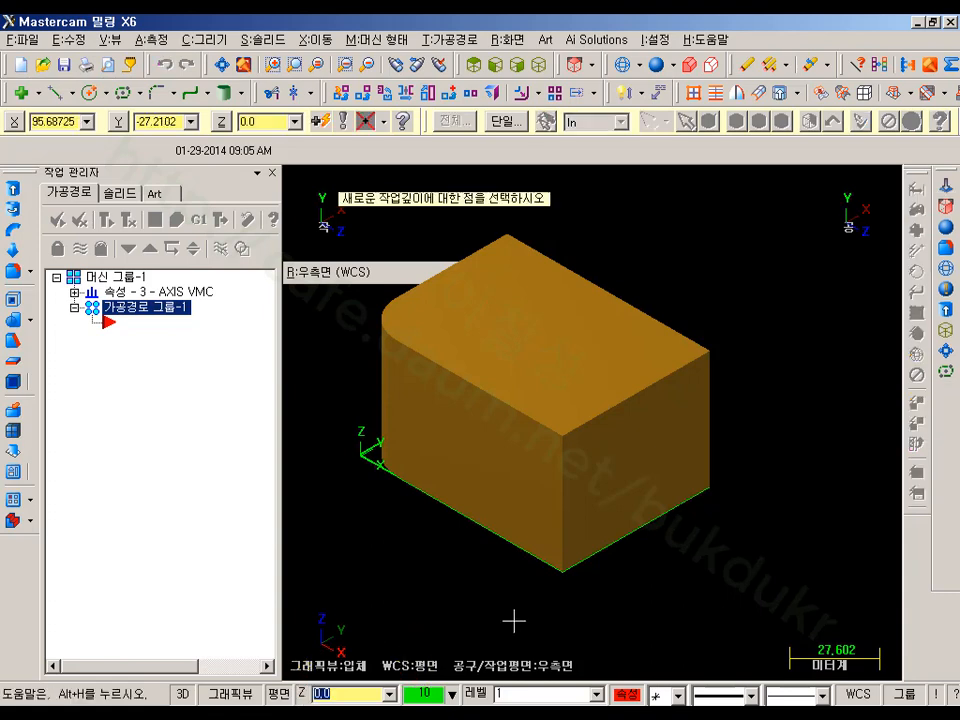
left_click(566, 577)
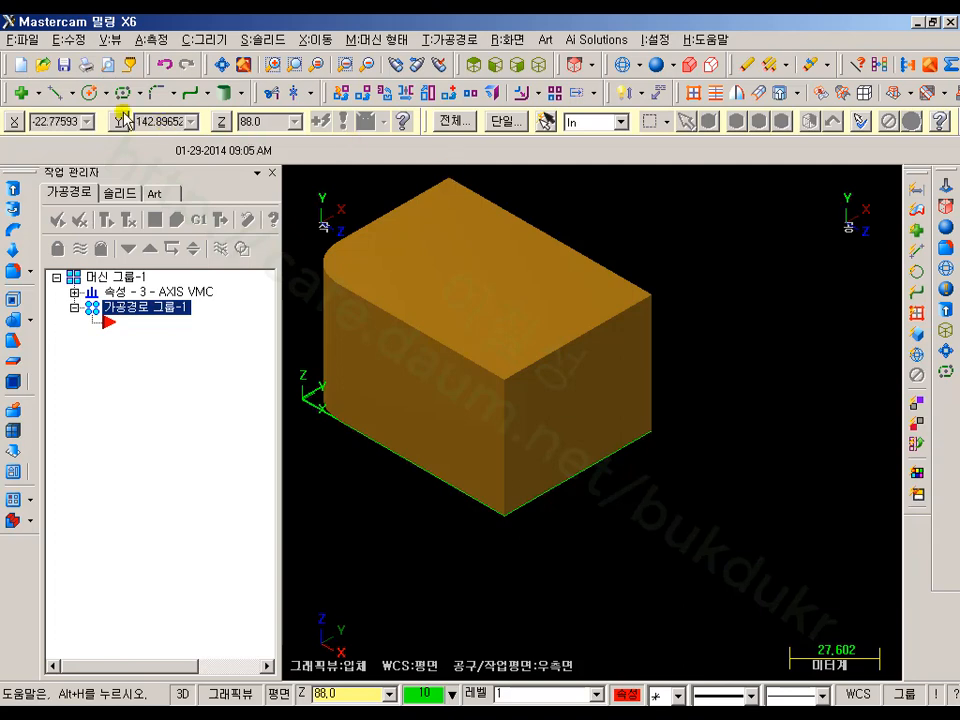
left_click(56, 94)
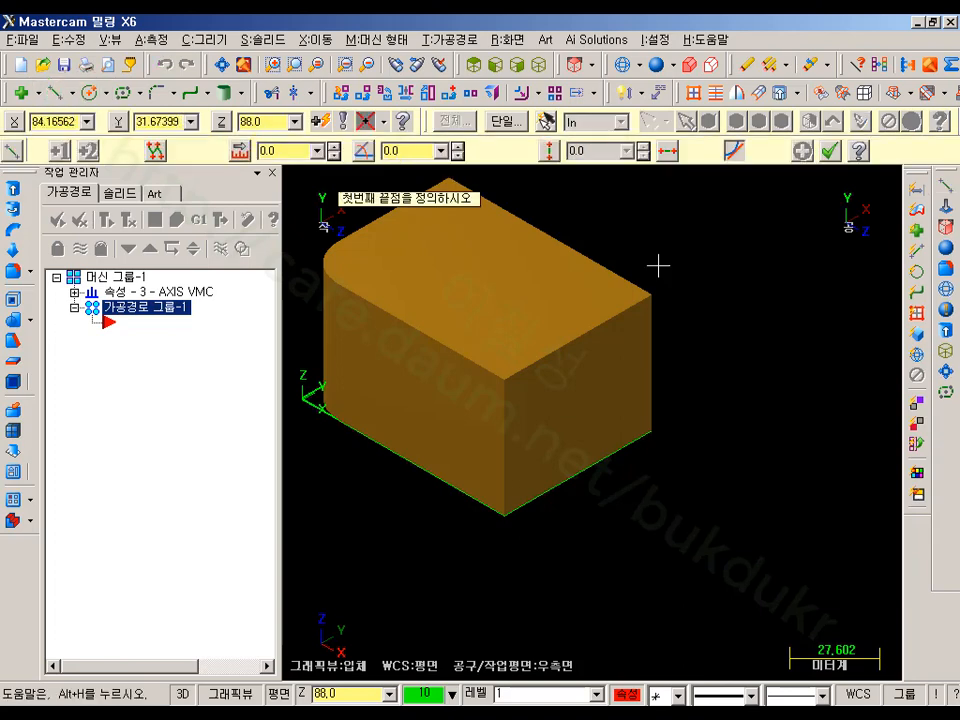
left_click(504, 516)
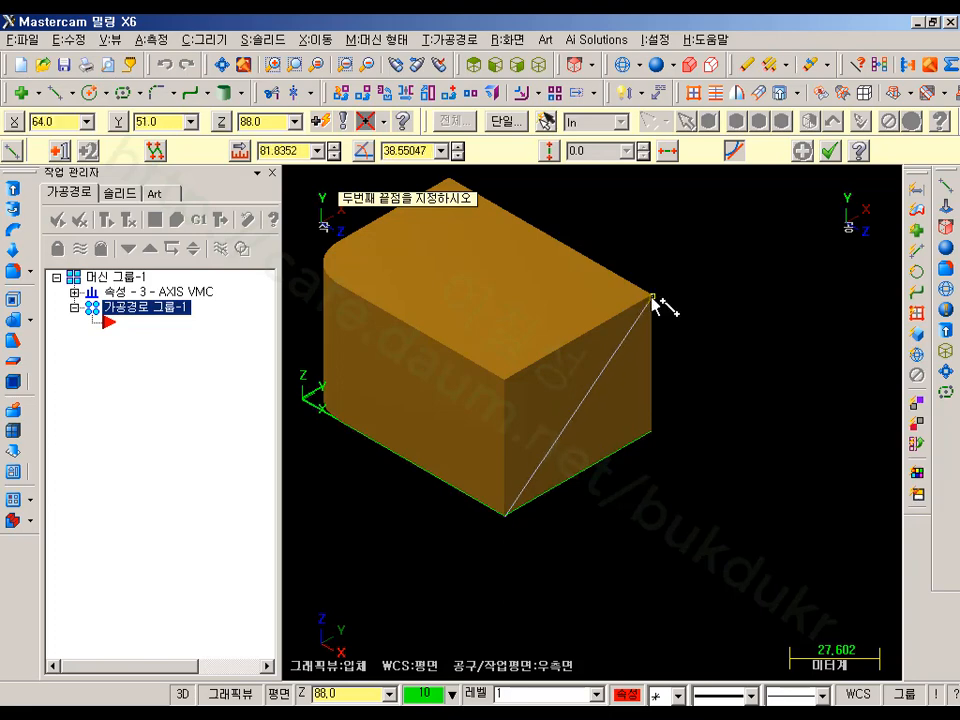
left_click(652, 298)
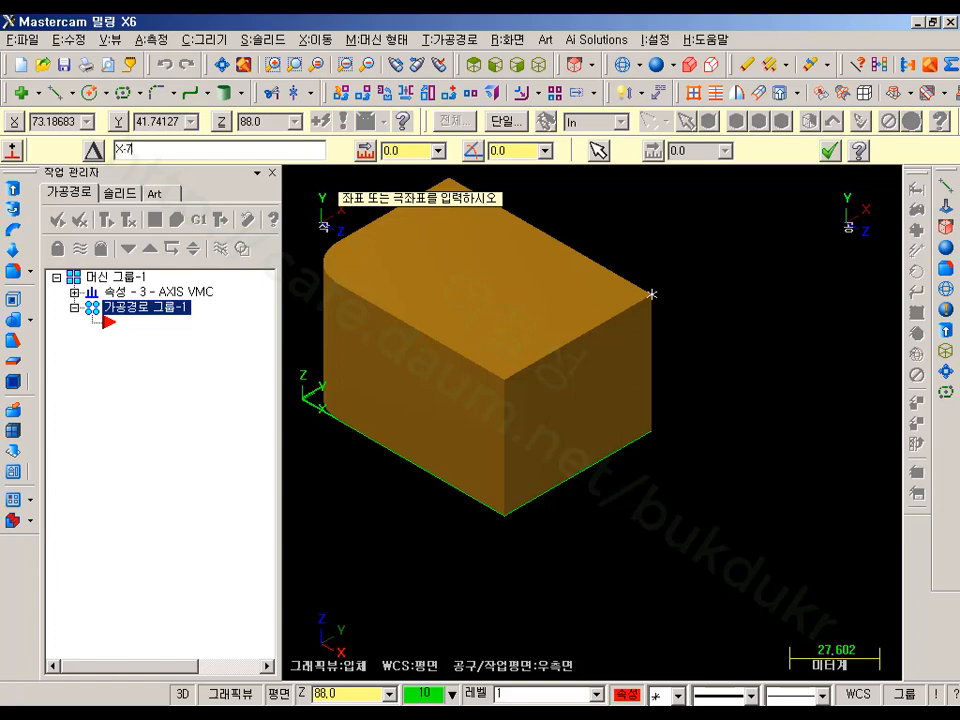
left_click(652, 295)
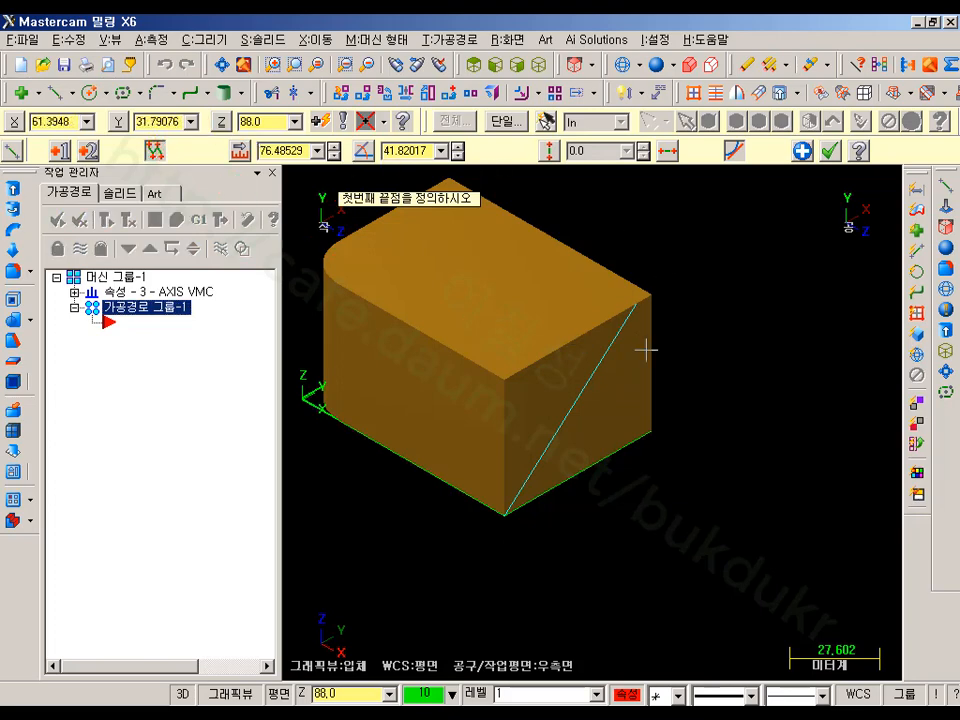
Close the triangular profile on the end face with lines along its top edge and near vertical edge.
left_click(646, 300)
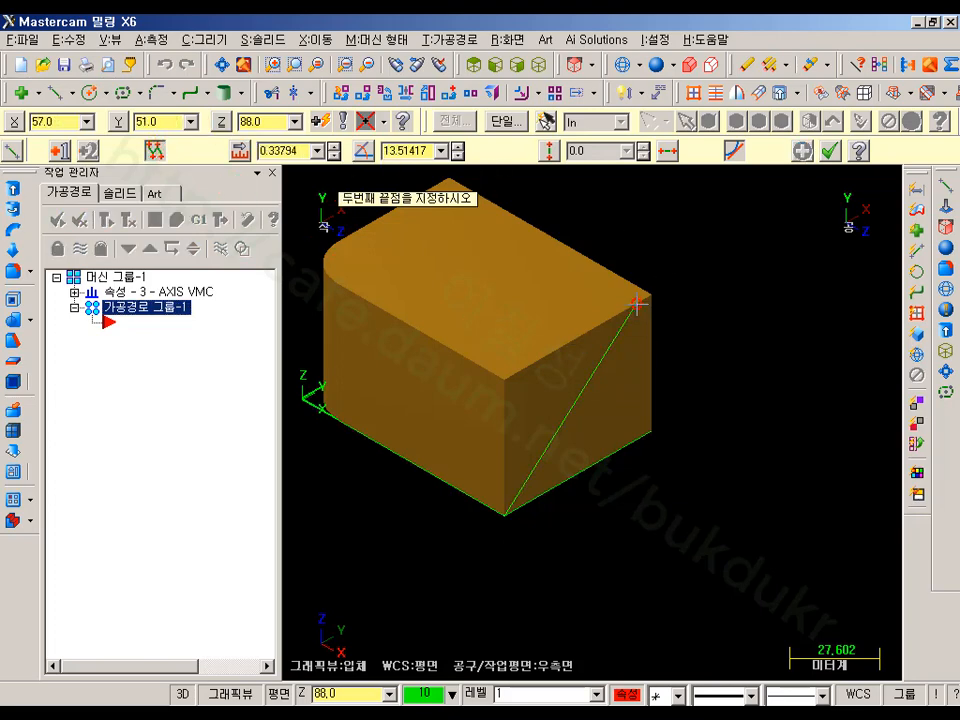
left_click(508, 382)
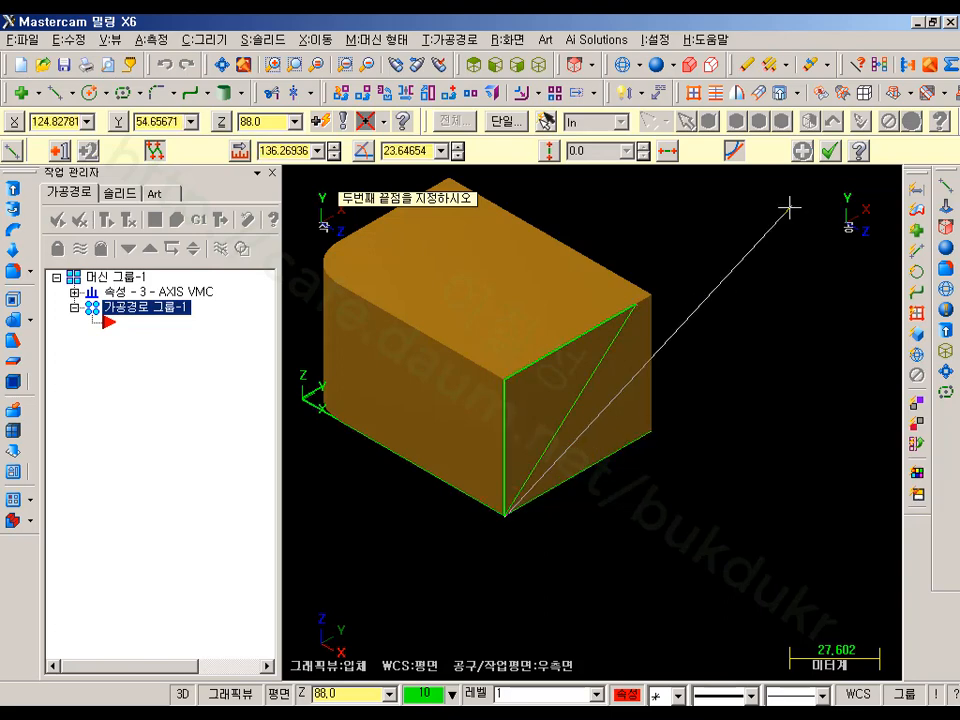
left_click(829, 151)
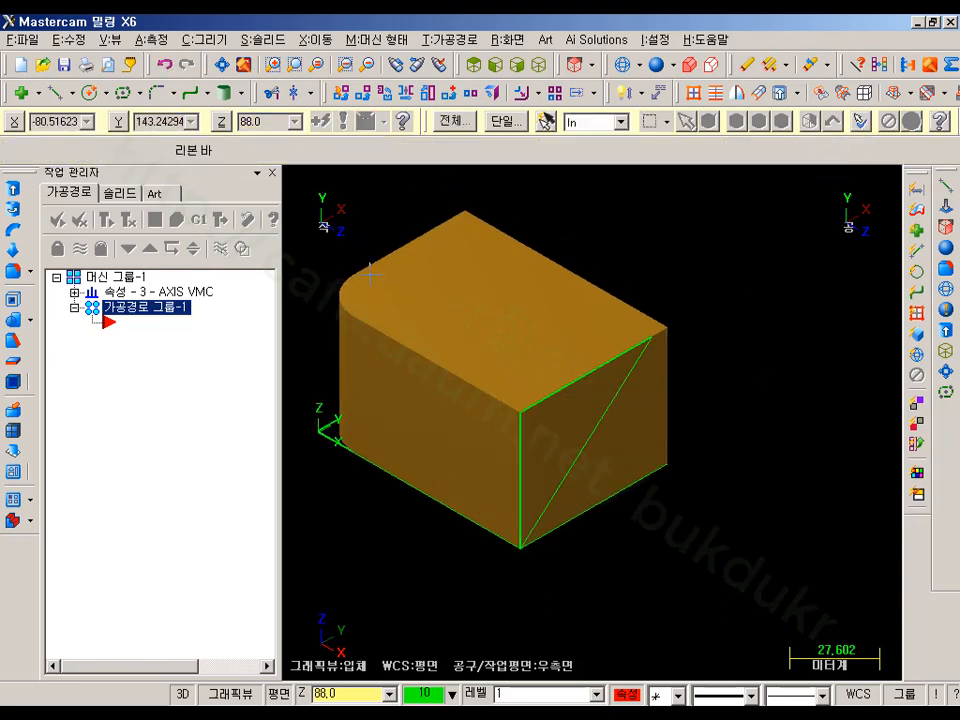
Extrude the triangular profile into the block as a body cut (바디 컷팅) with length 88-25-25-19, and display the solid shaded.
left_click(13, 188)
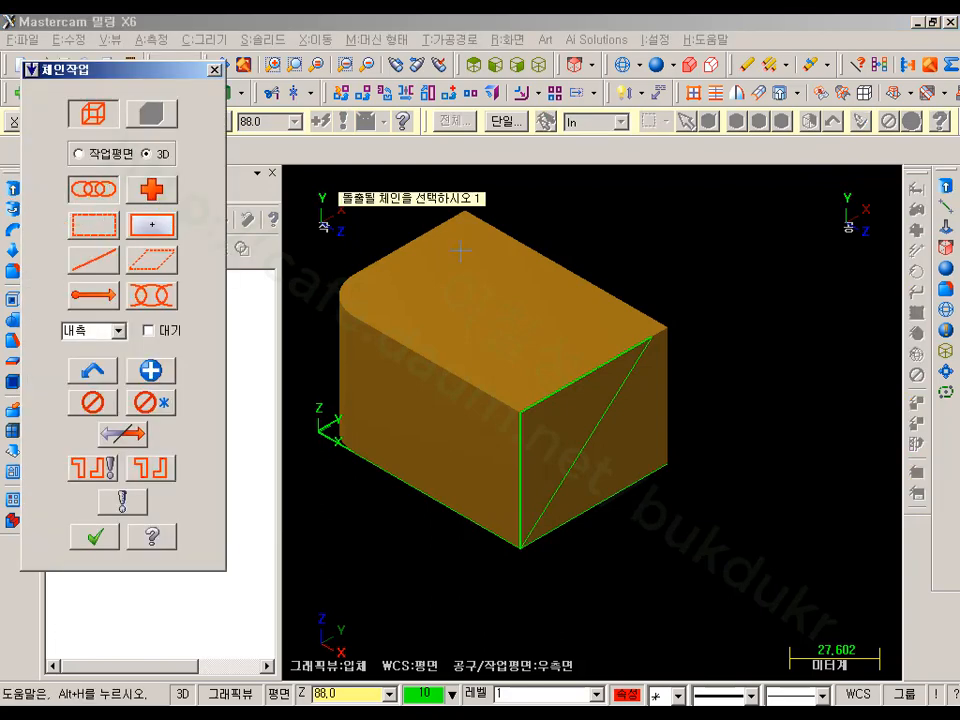
left_click(553, 395)
left_click(104, 539)
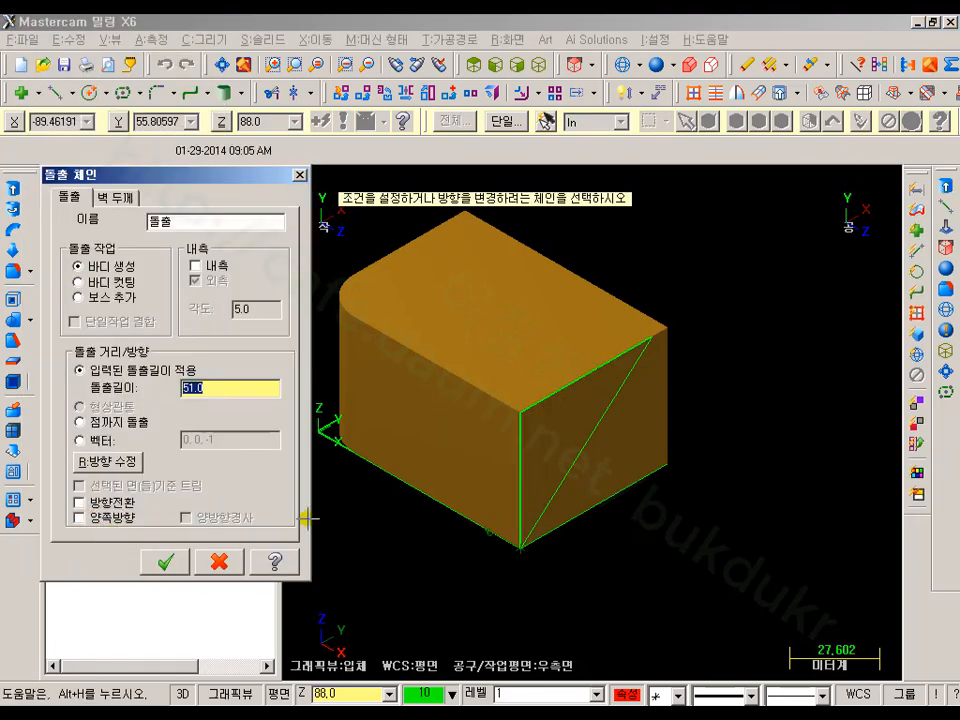
left_click(622, 67)
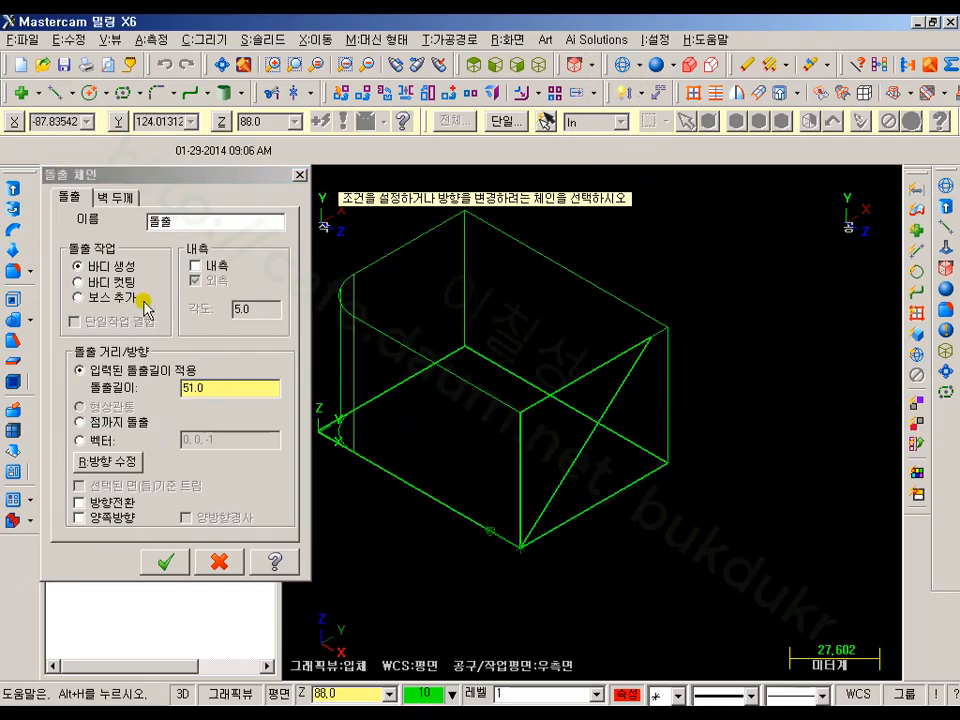
left_click(118, 282)
double_click(180, 388)
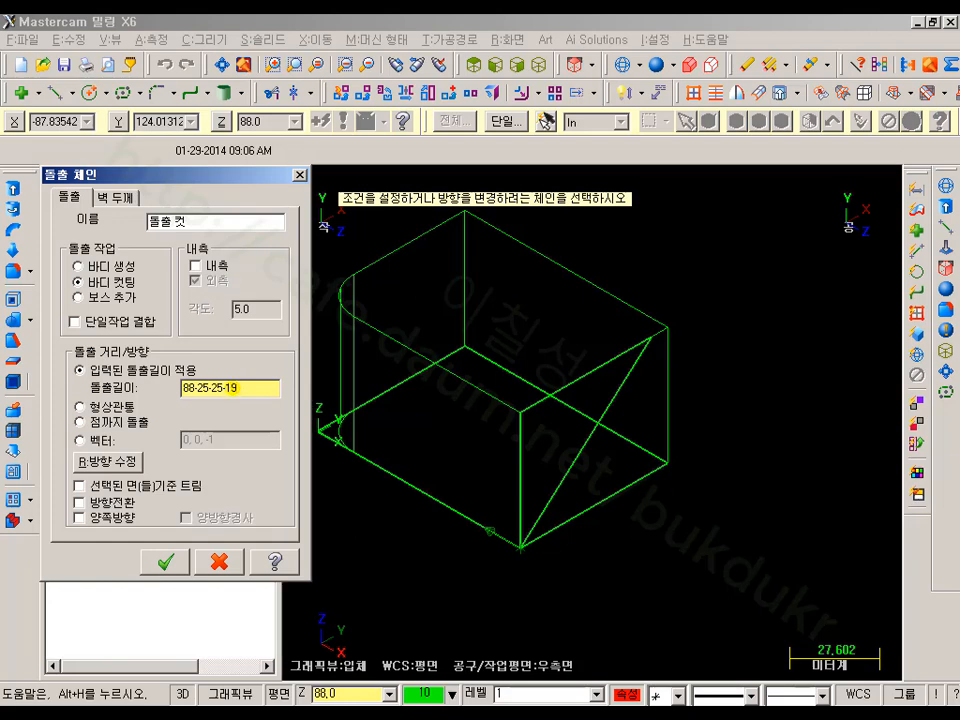
key("Tab")
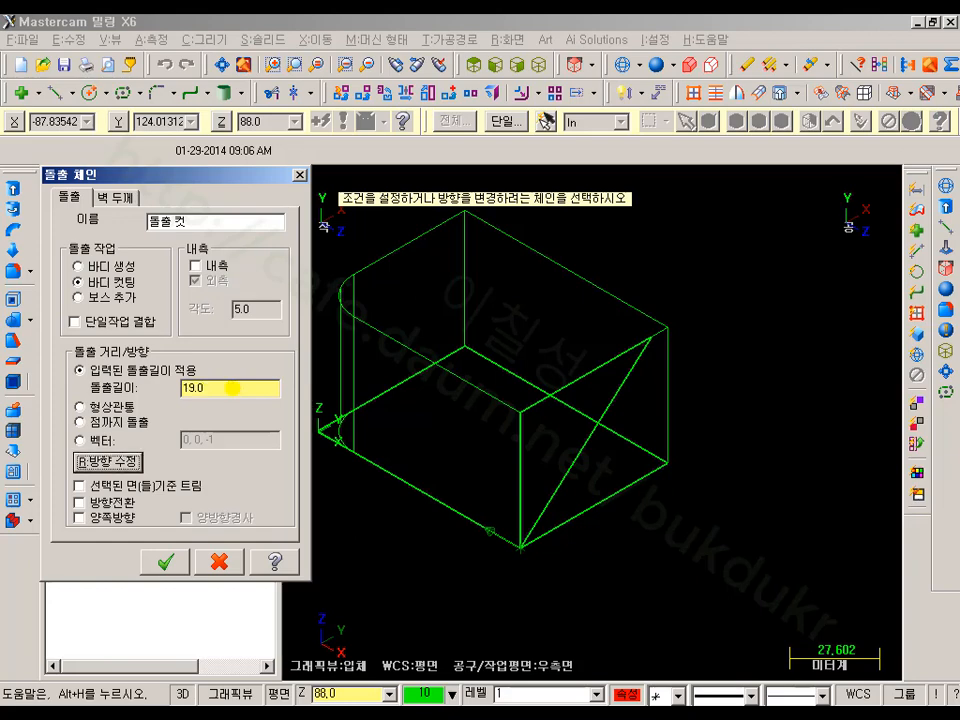
left_click(160, 561)
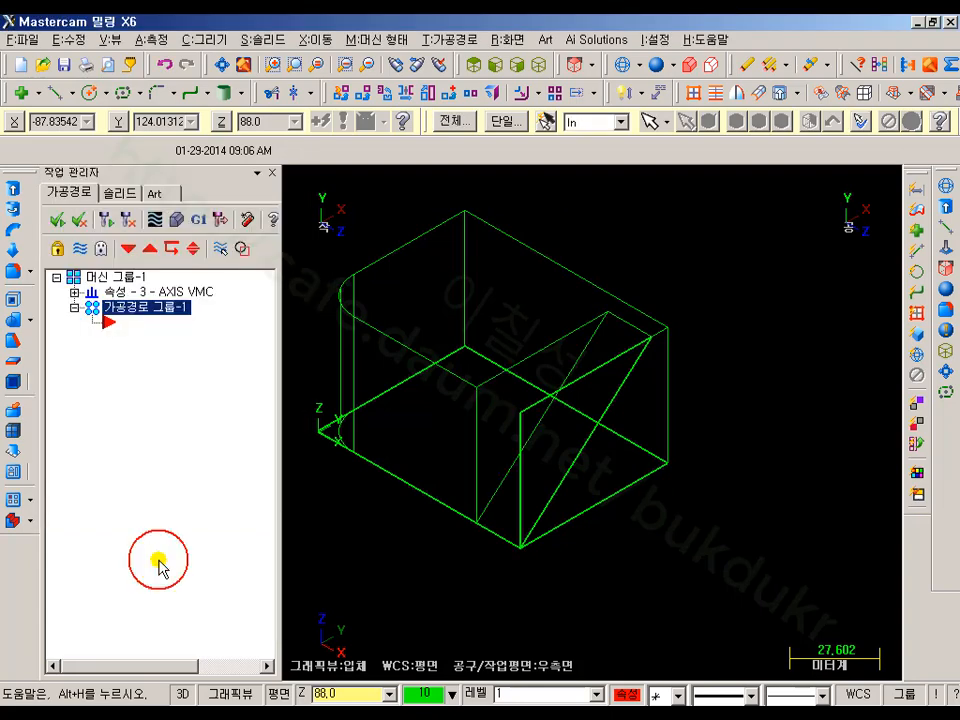
left_click(494, 62)
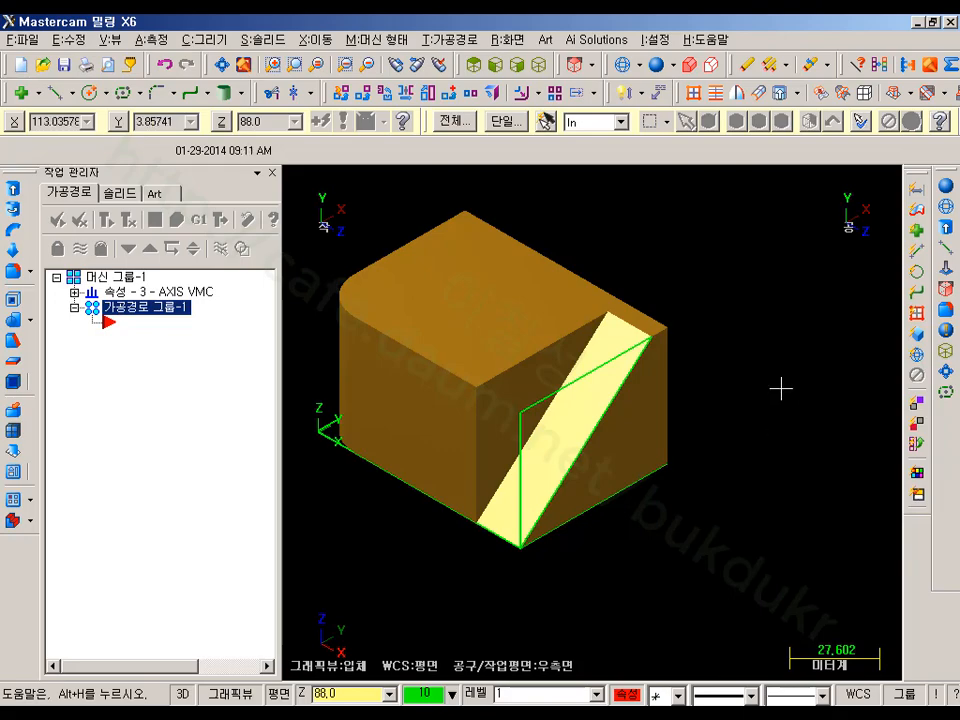
Check the dimensions of exercise 10 in the reference drawing in the Windows picture viewer, and return to Mastercam.
left_click(214, 712)
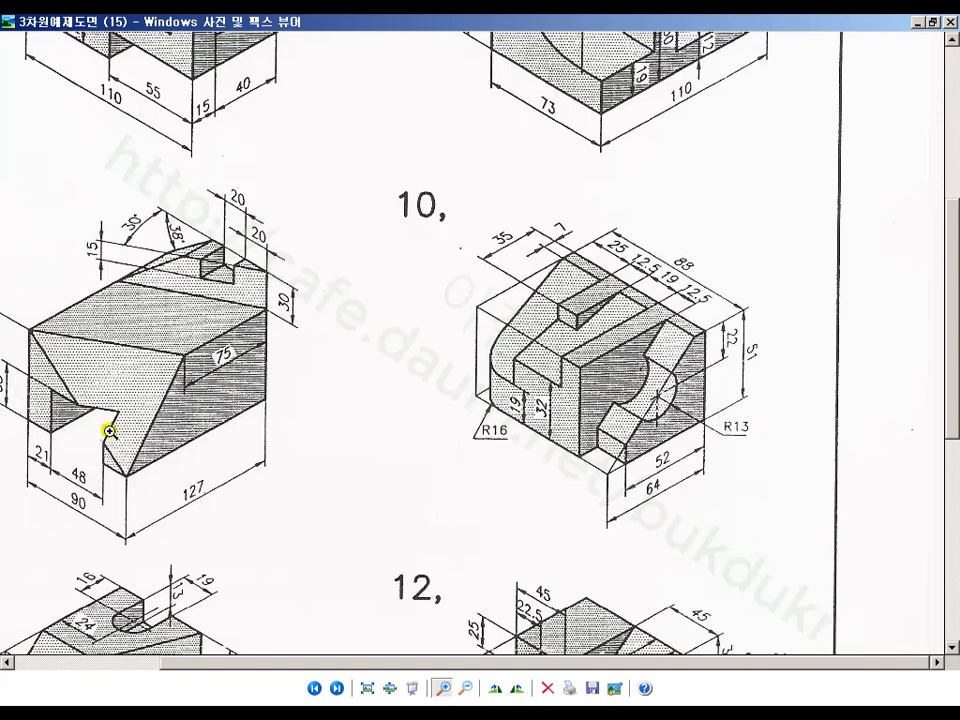
key("alt+Tab")
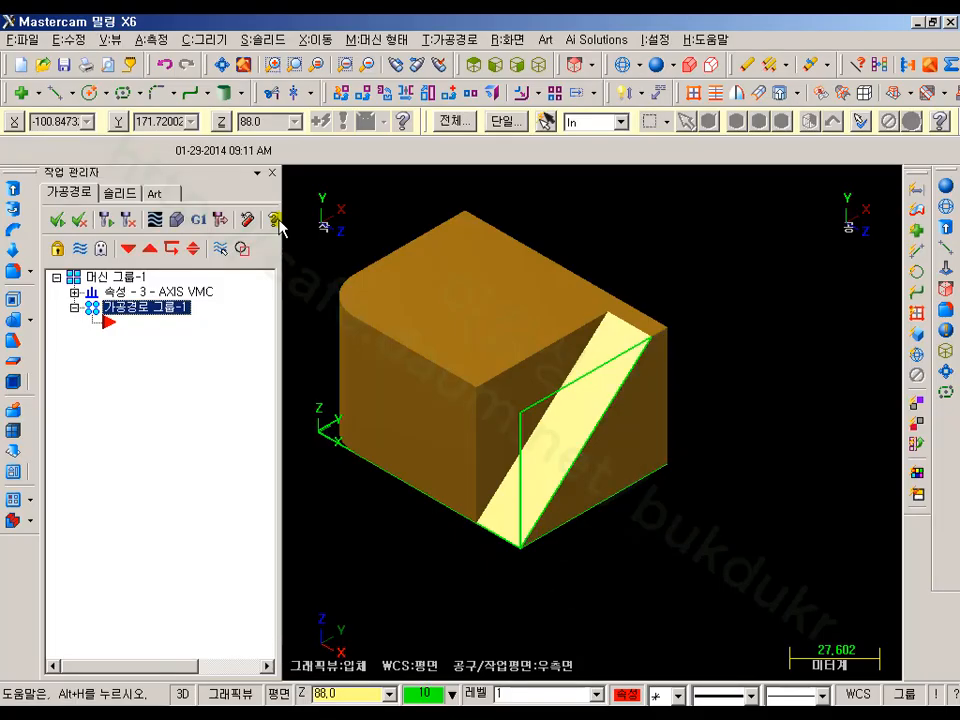
left_click(90, 94)
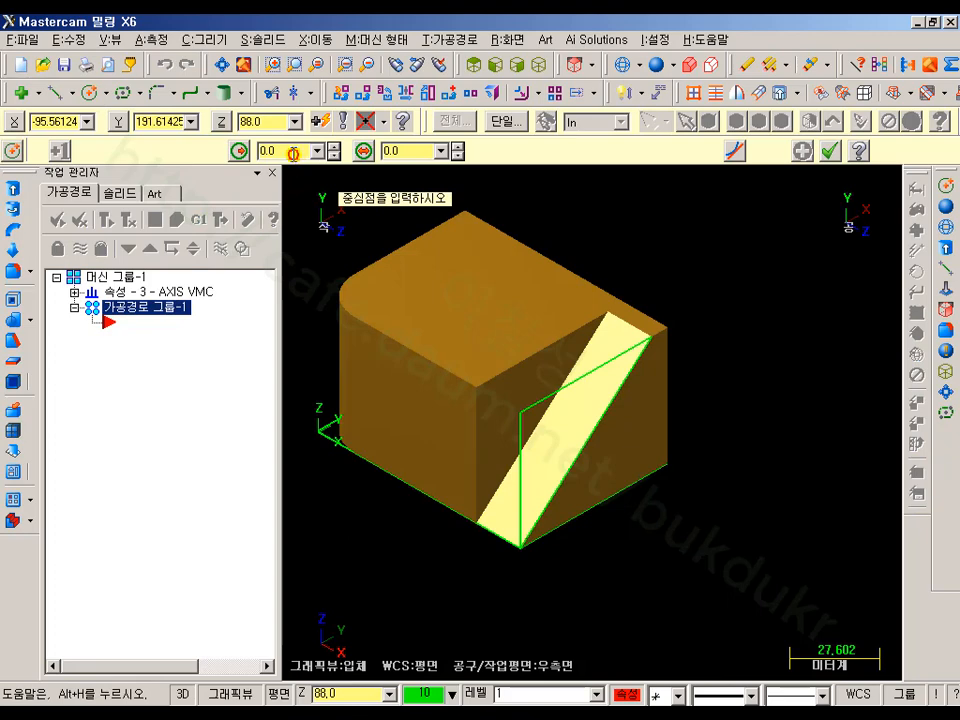
left_click(293, 153)
key("Return")
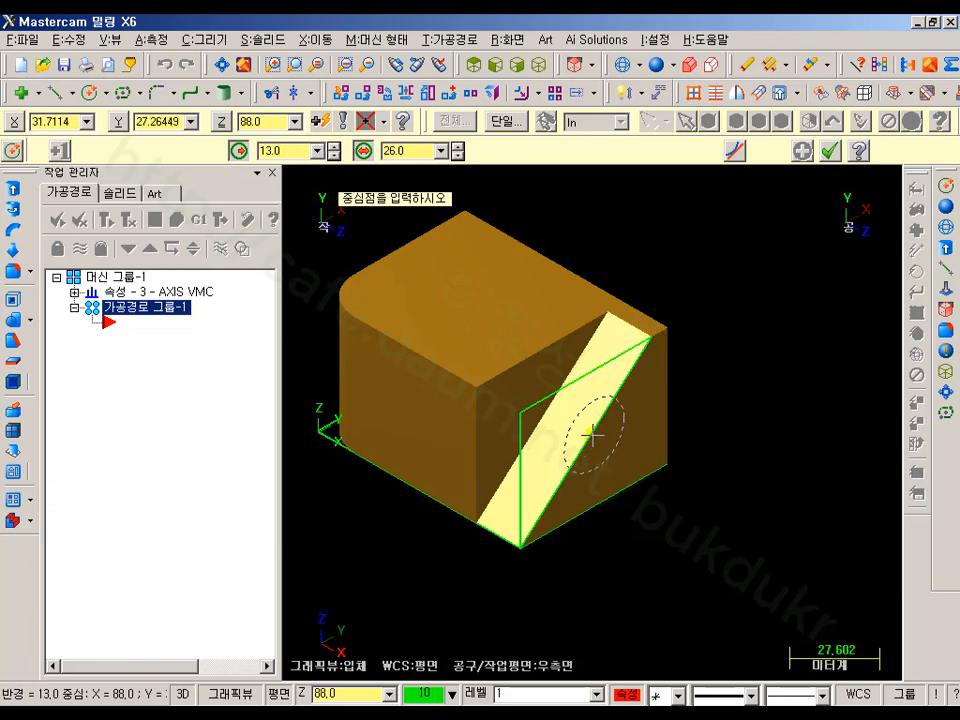
left_click(830, 151)
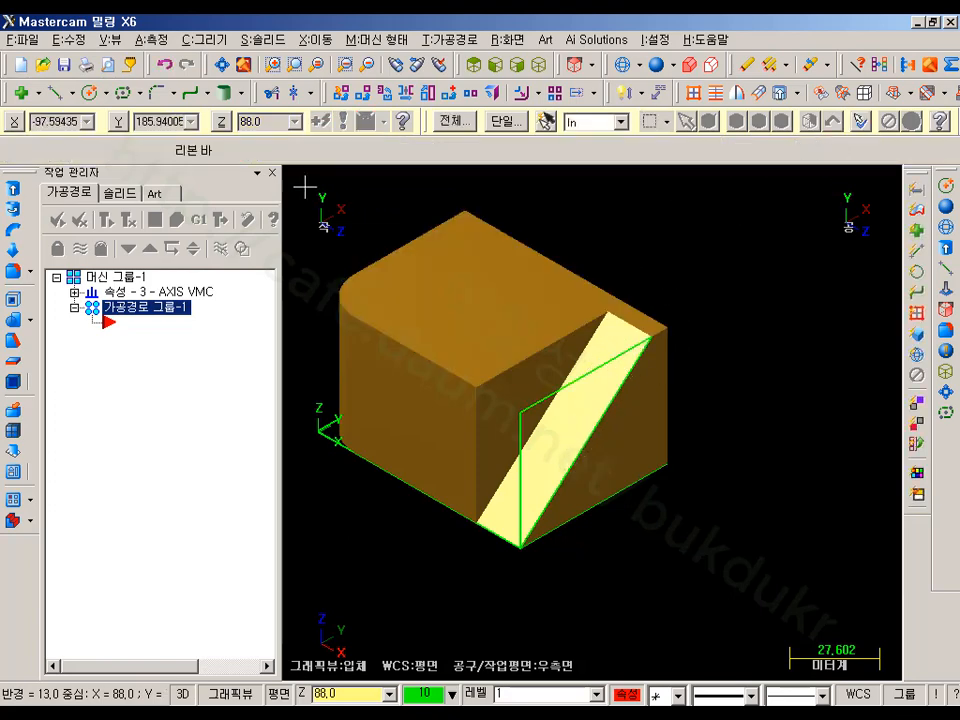
Draw a horizontal line spanning the 64-wide end face at a Y coordinate of 29.
left_click(55, 93)
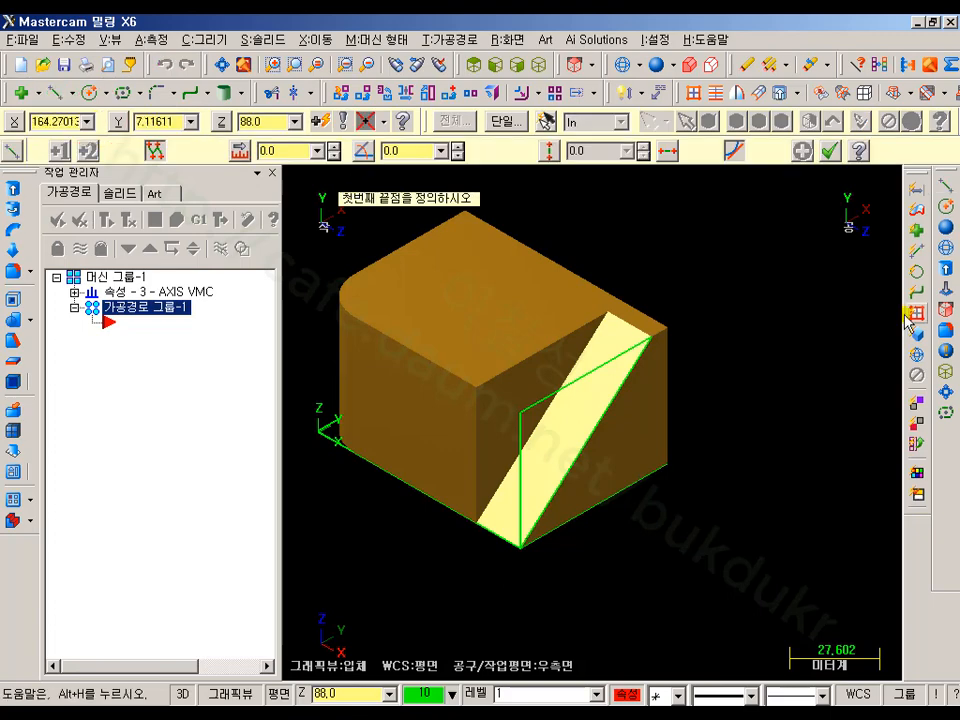
left_click(521, 413)
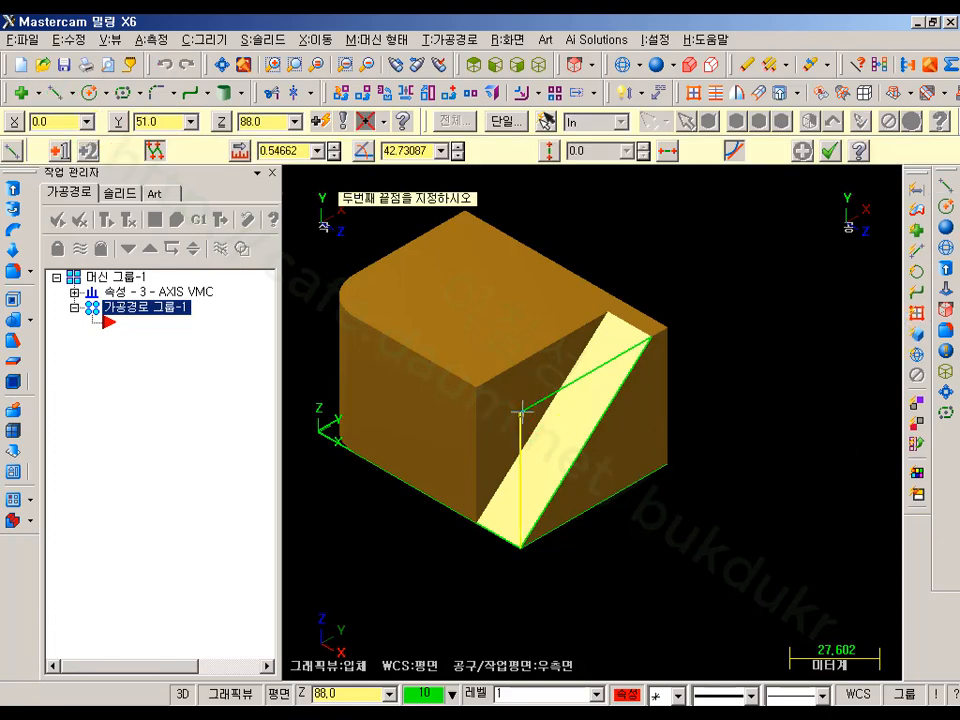
left_click(668, 331)
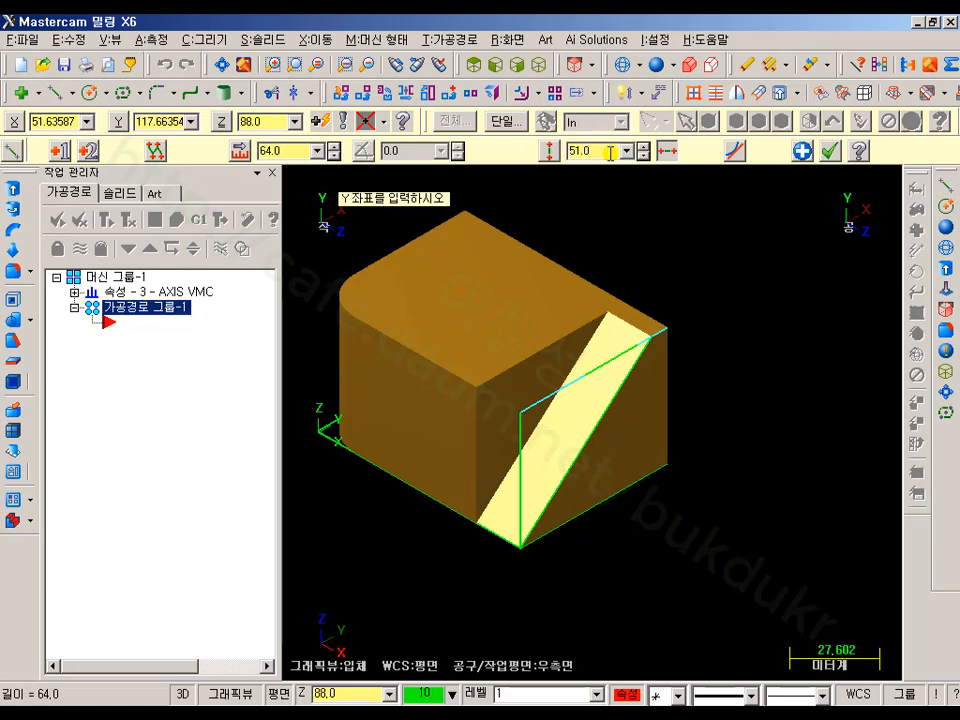
key("Return")
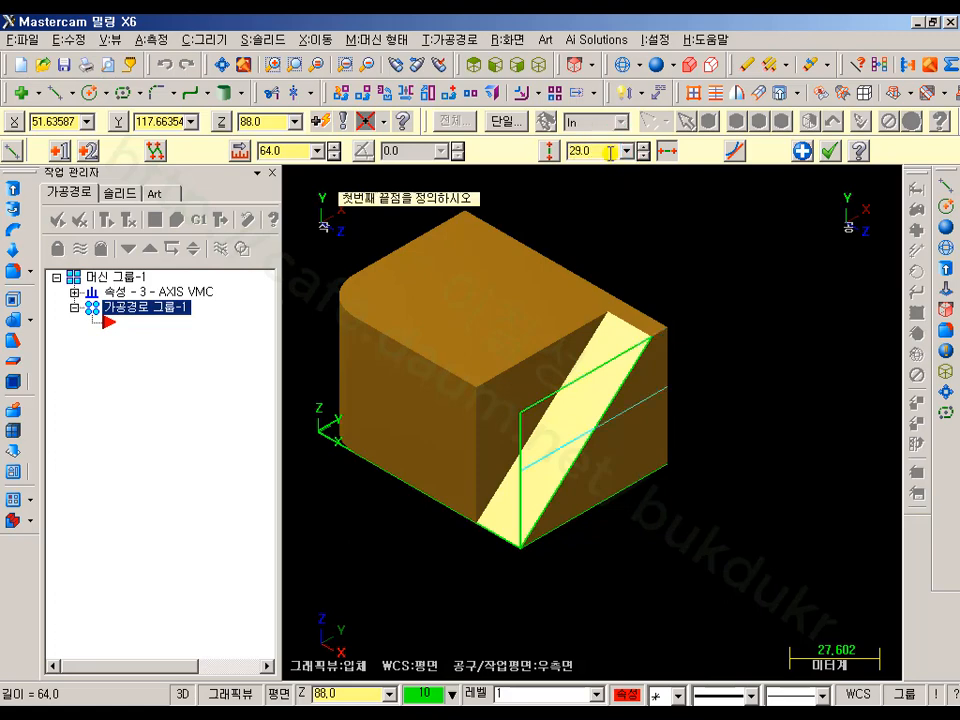
left_click(829, 153)
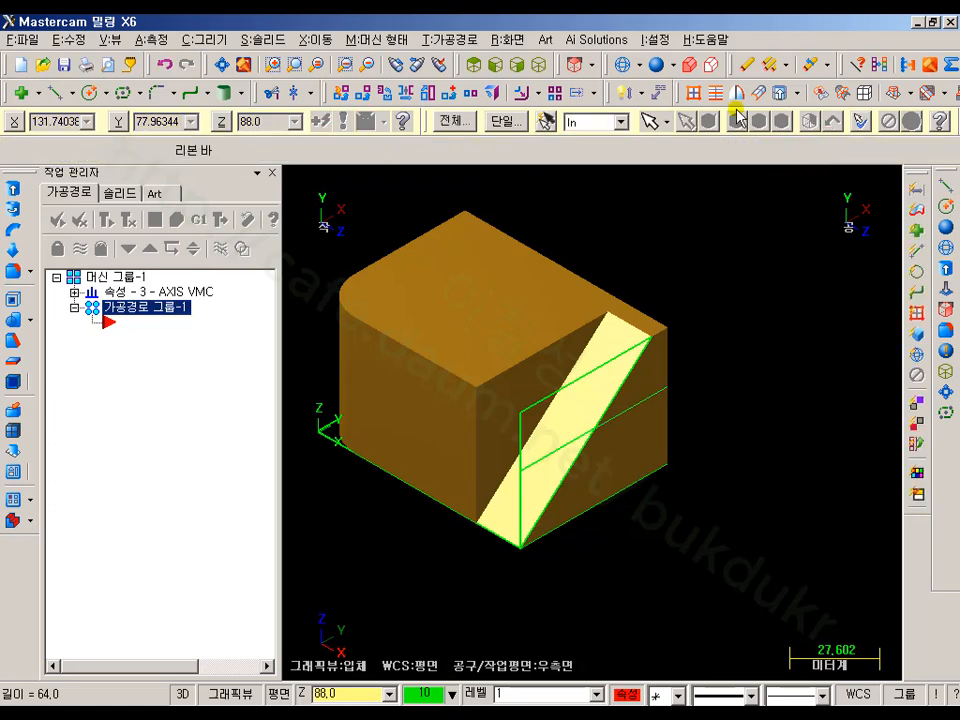
In wireframe display, draw a circle of radius 13 centred where the horizontal line crosses the diagonal.
left_click(708, 122)
scroll(604, 521, "up", 1)
scroll(604, 521, "up", 3)
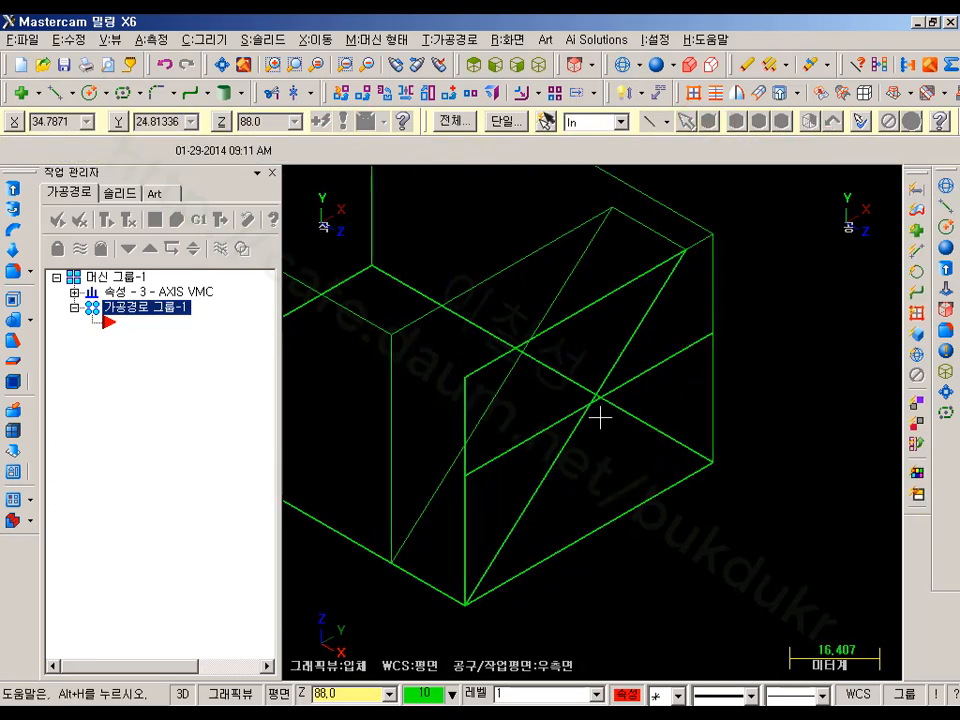
left_click(89, 92)
double_click(291, 151)
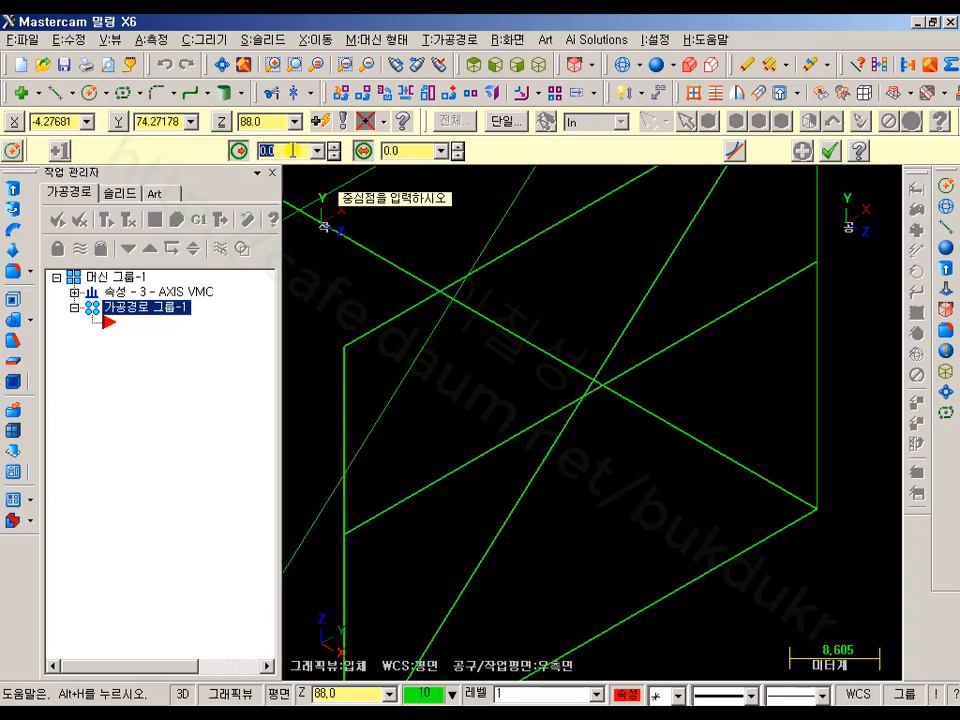
type("13")
key("Return")
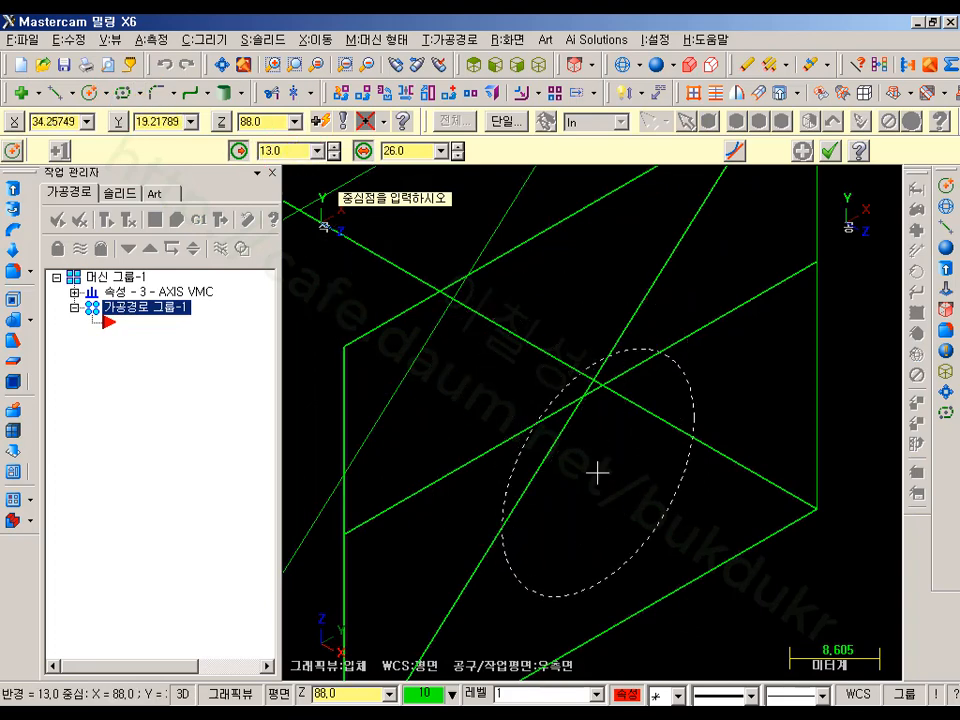
key("m")
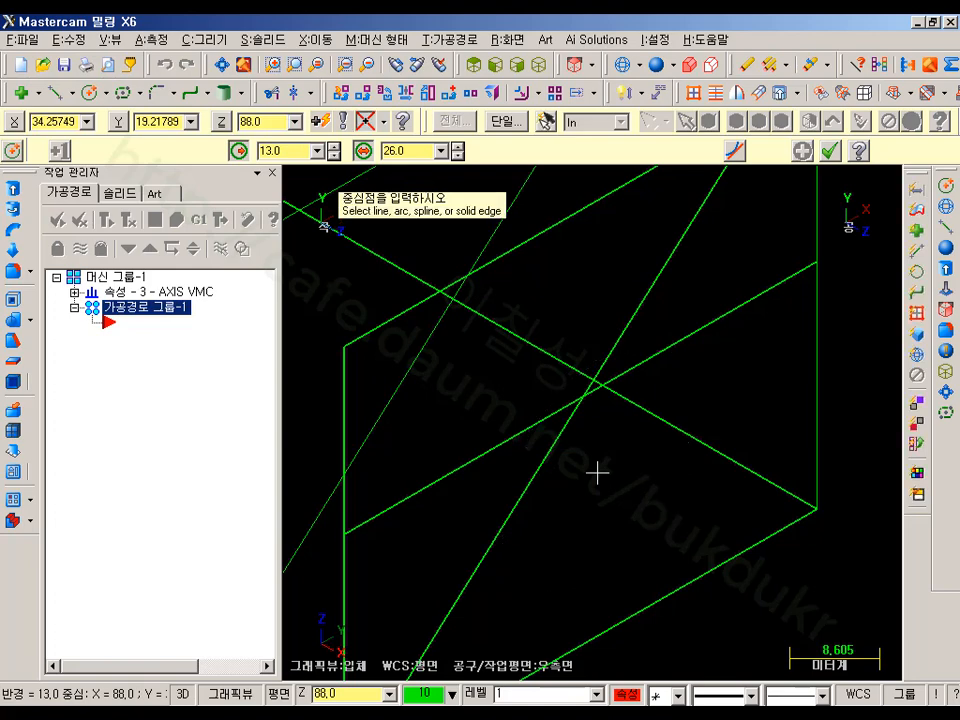
left_click(514, 432)
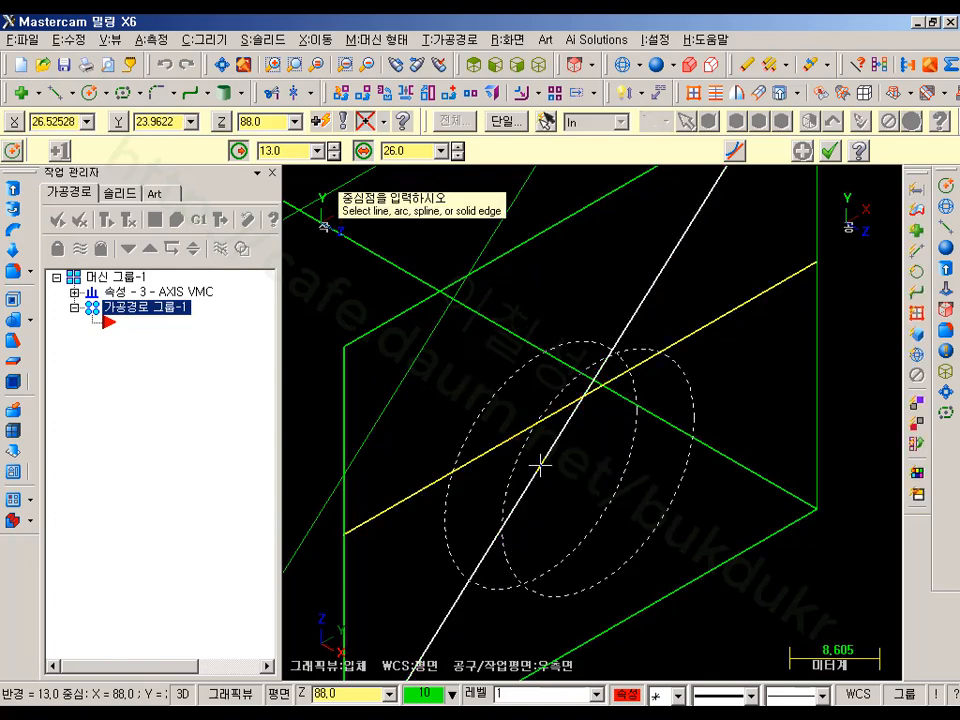
left_click(540, 466)
left_click(829, 151)
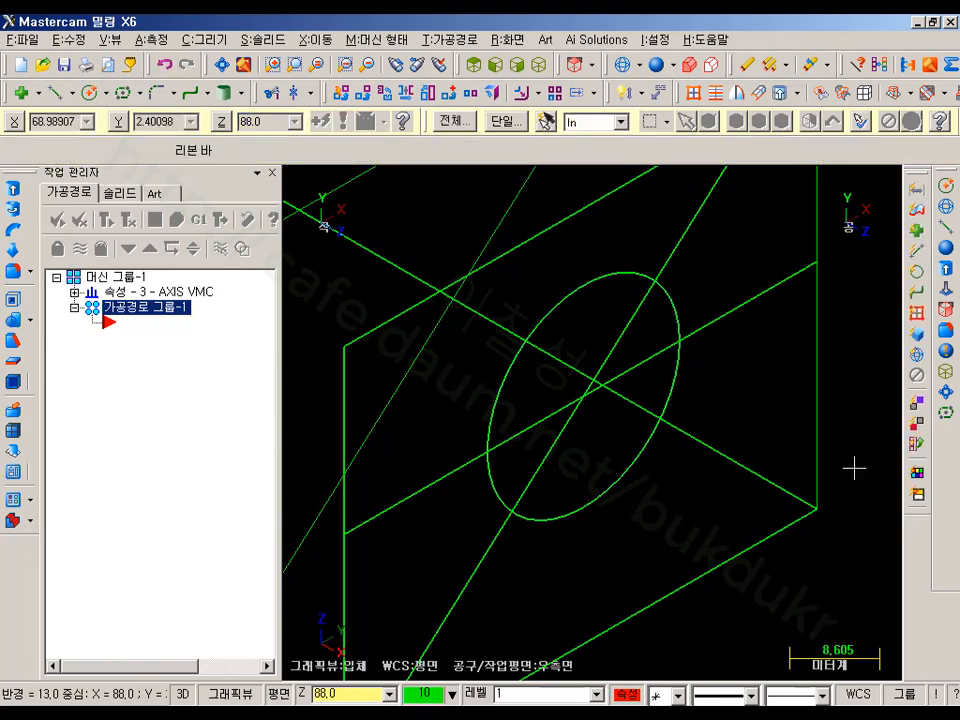
In shaded display, extrude the R13 circle as a body cut (바디 컷팅) with 점까지 돌출, up to the inner bottom corner of the sloped cut.
scroll(664, 529, "down", 3)
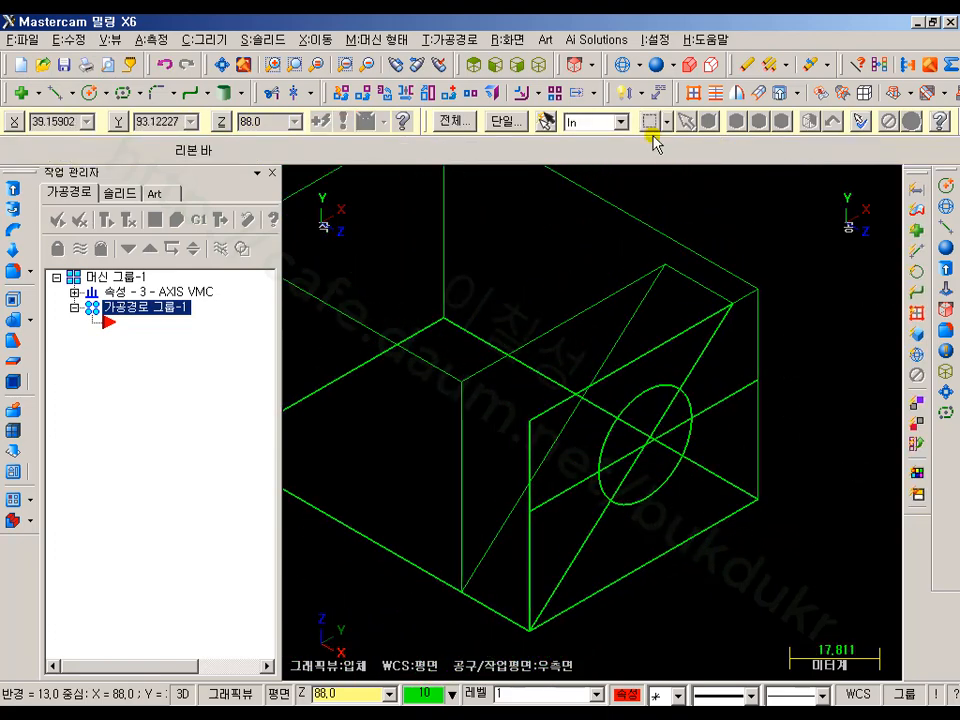
left_click(495, 65)
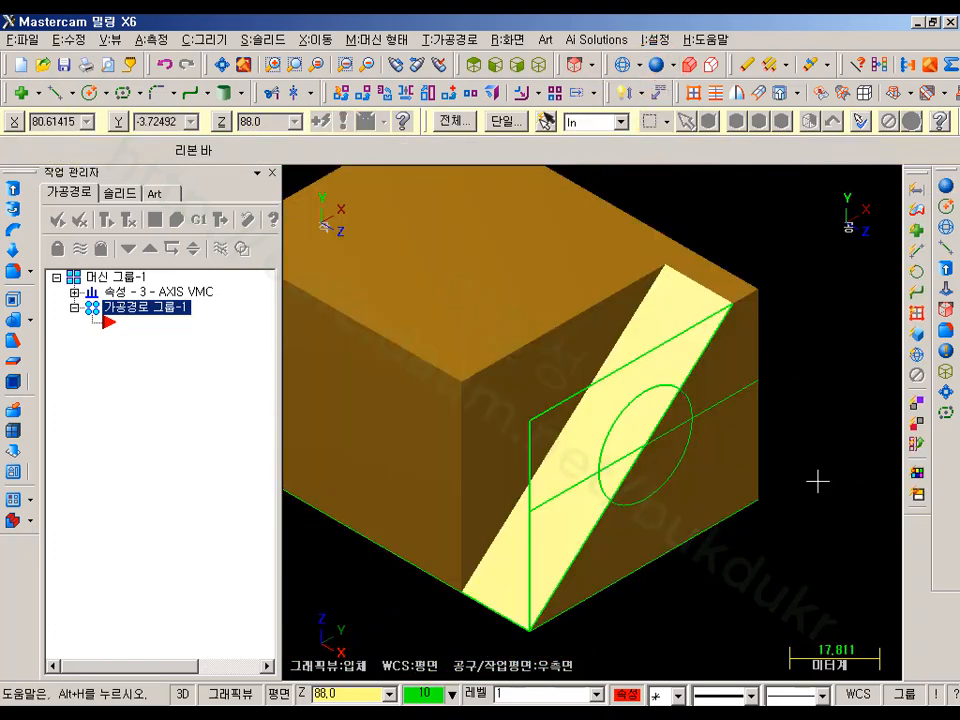
left_click(15, 189)
left_click(615, 435)
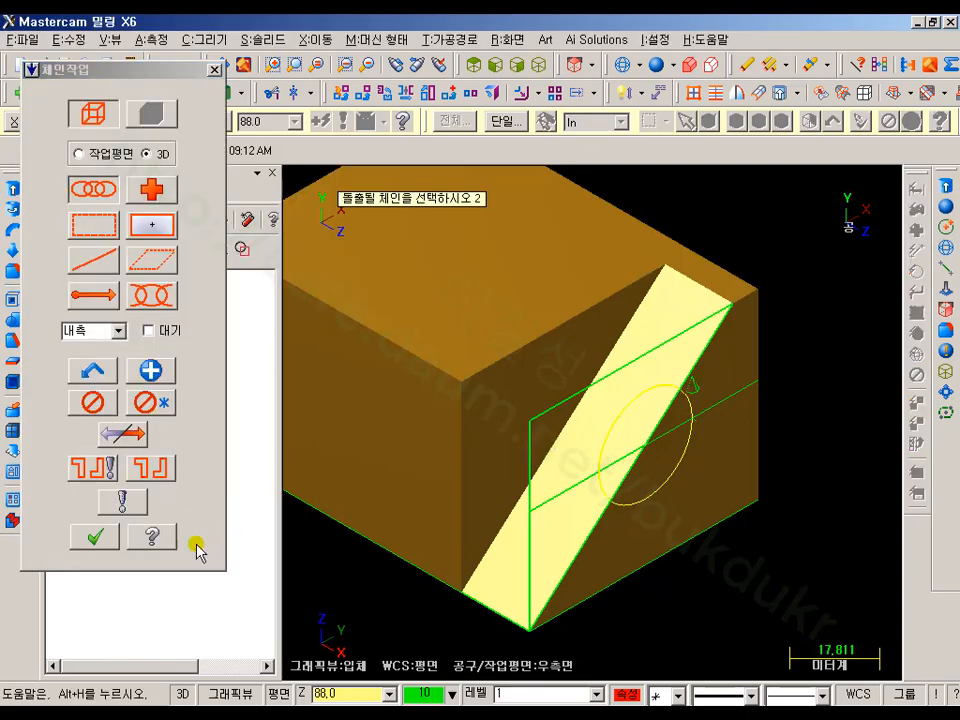
left_click(95, 536)
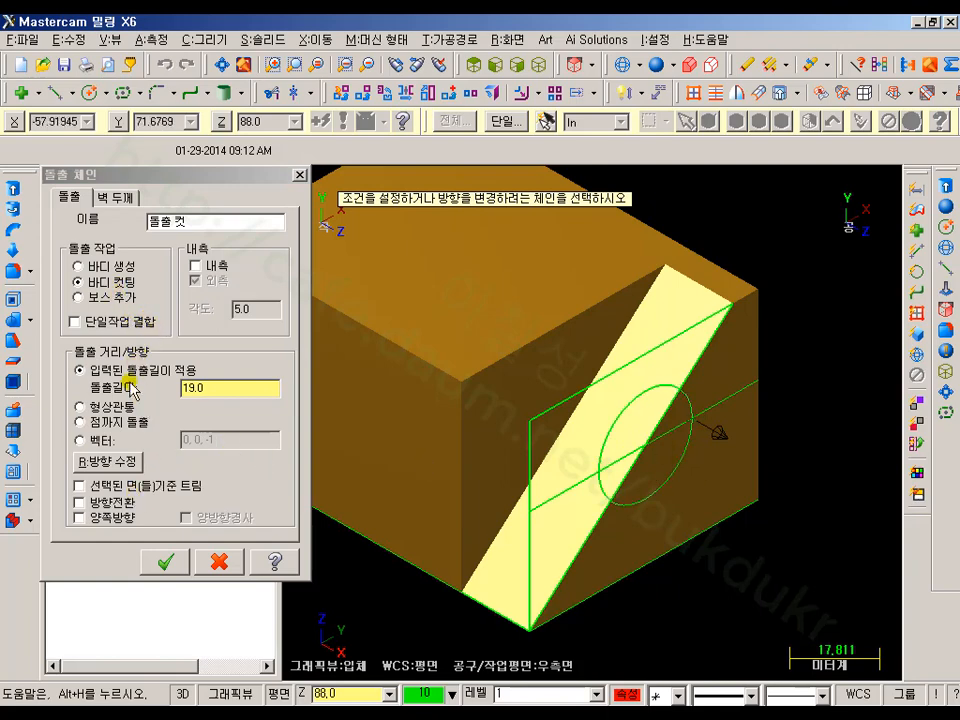
left_click(79, 424)
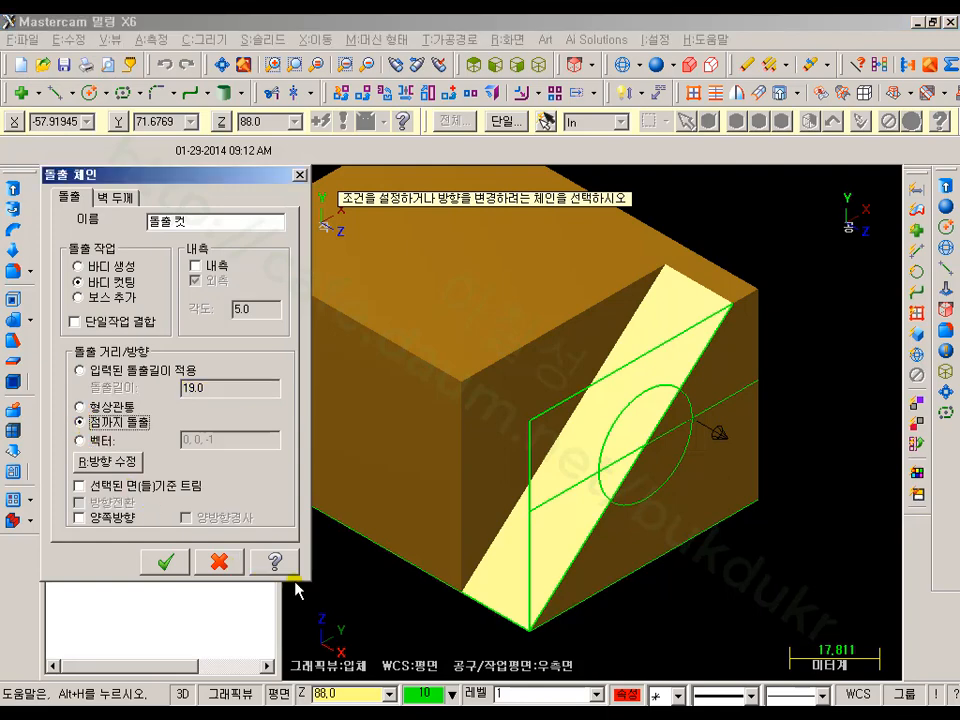
left_click(186, 564)
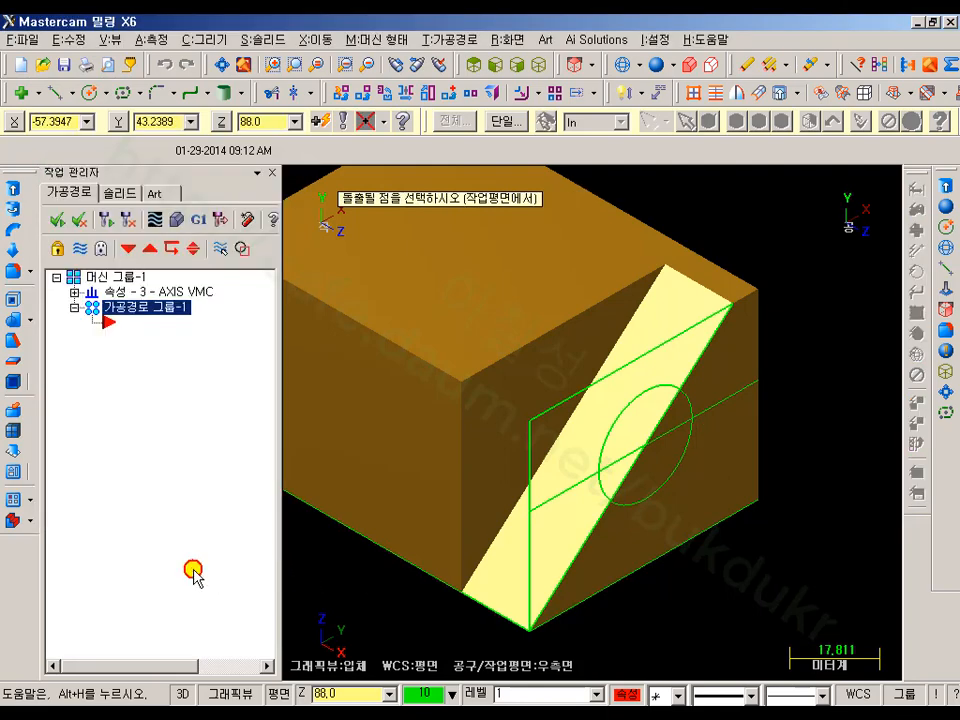
left_click(462, 592)
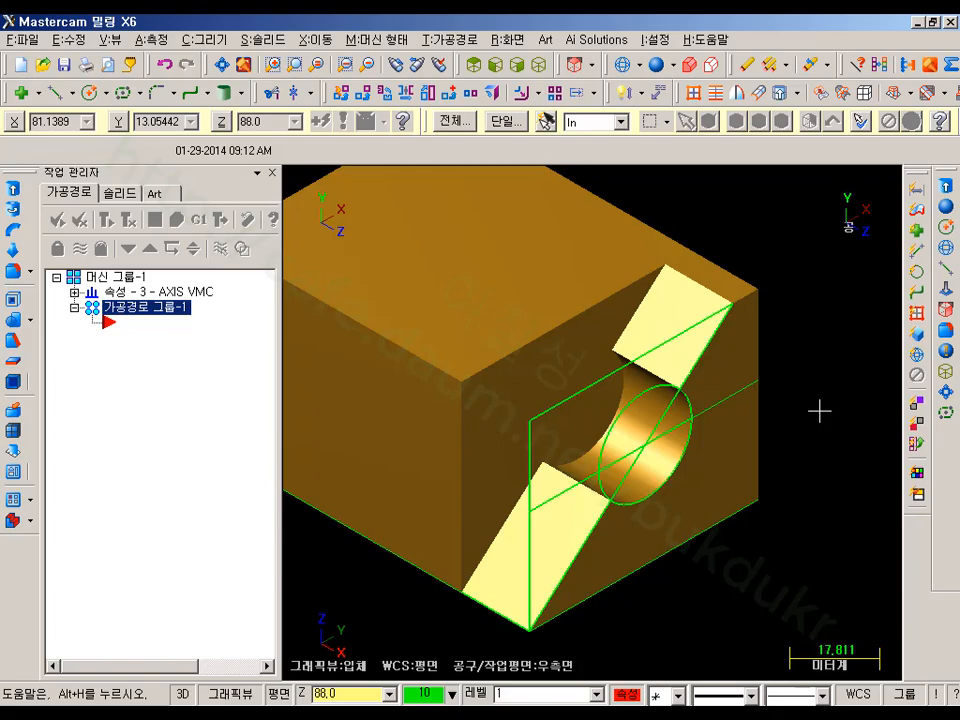
Check exercise 10 in the reference drawing, and draw a rectangle of about 13.3 x 13.6 from the lower outer corner of the end face.
key("alt+Tab")
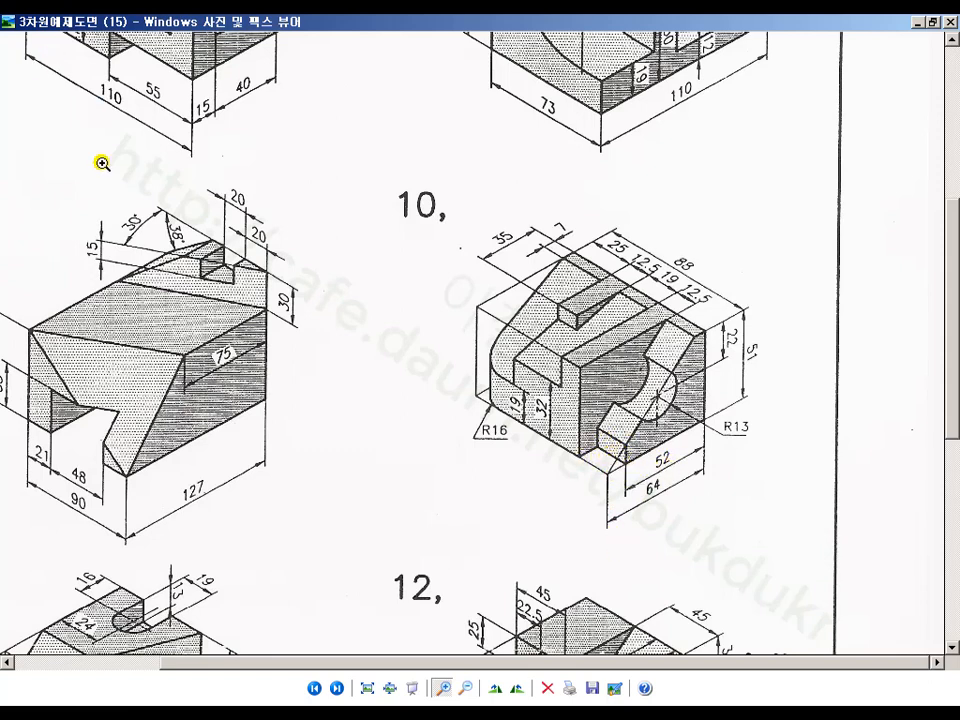
key("alt+Tab")
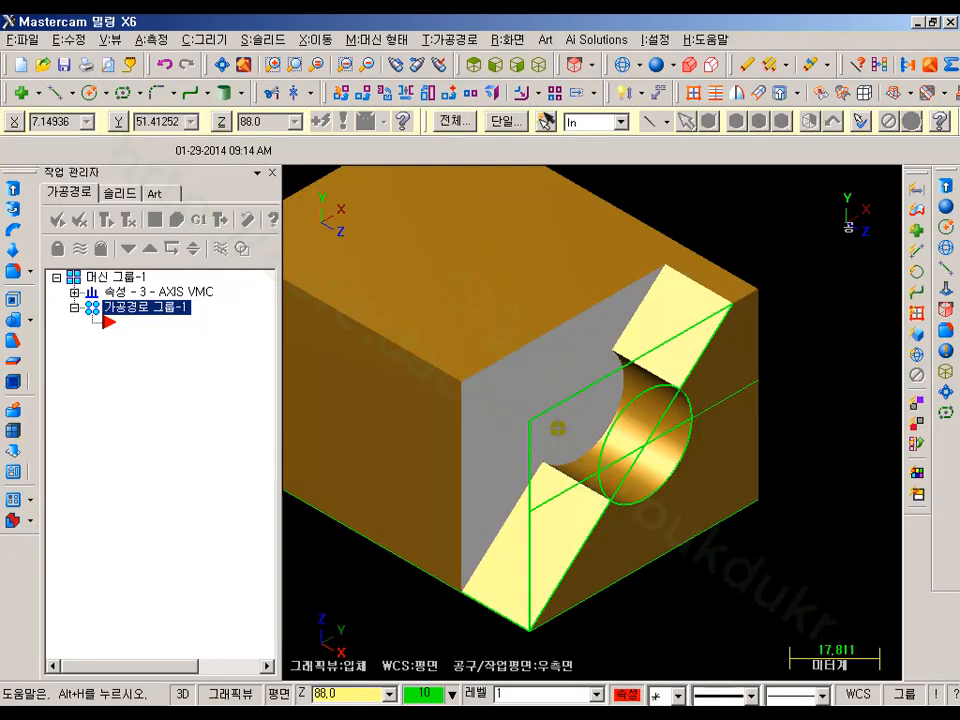
scroll(594, 346, "down", 2)
middle_click_drag(635, 589, 619, 520)
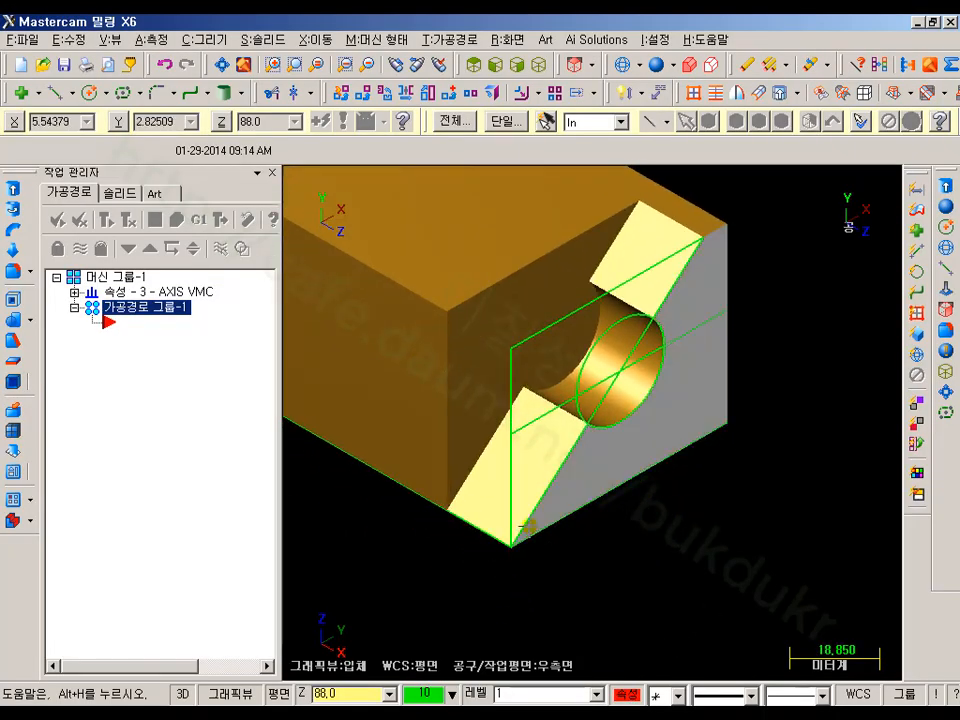
left_click(122, 95)
left_click(113, 559)
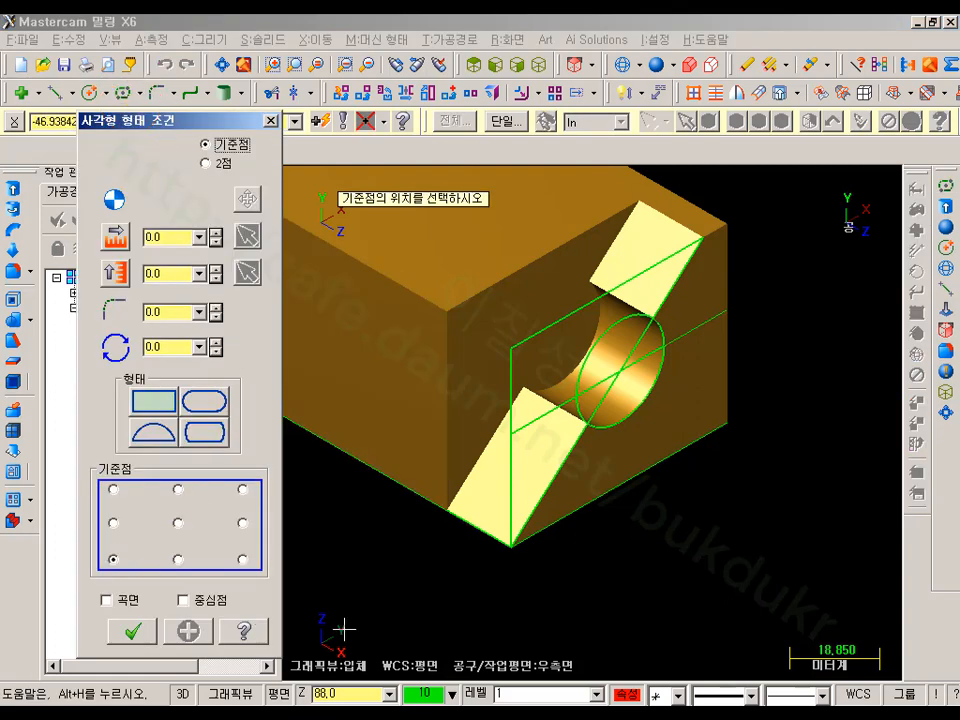
left_click(520, 546)
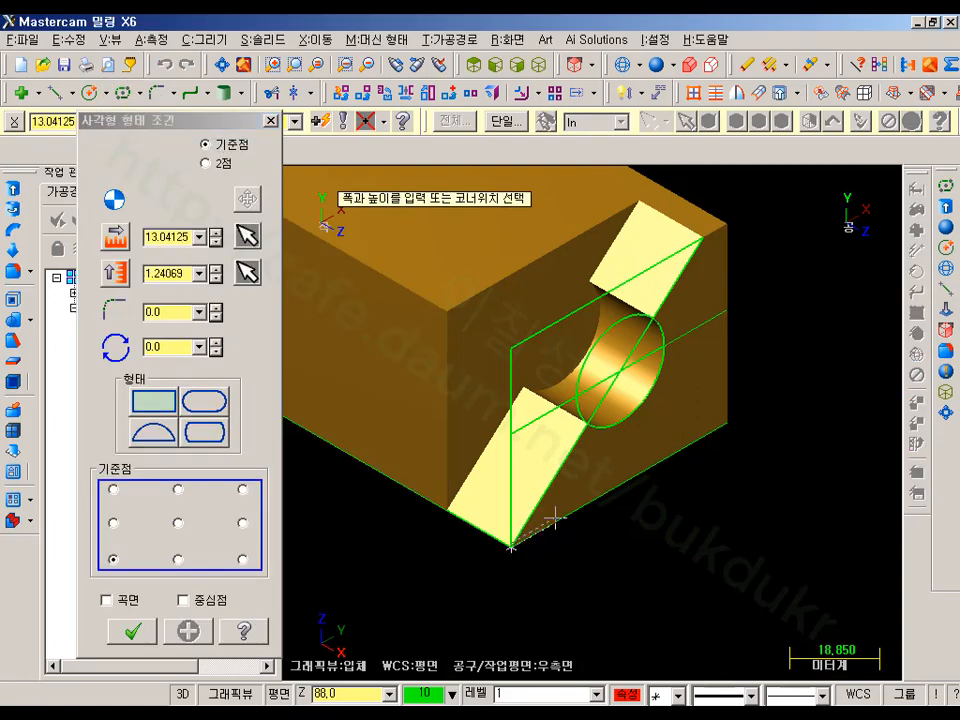
left_click(556, 470)
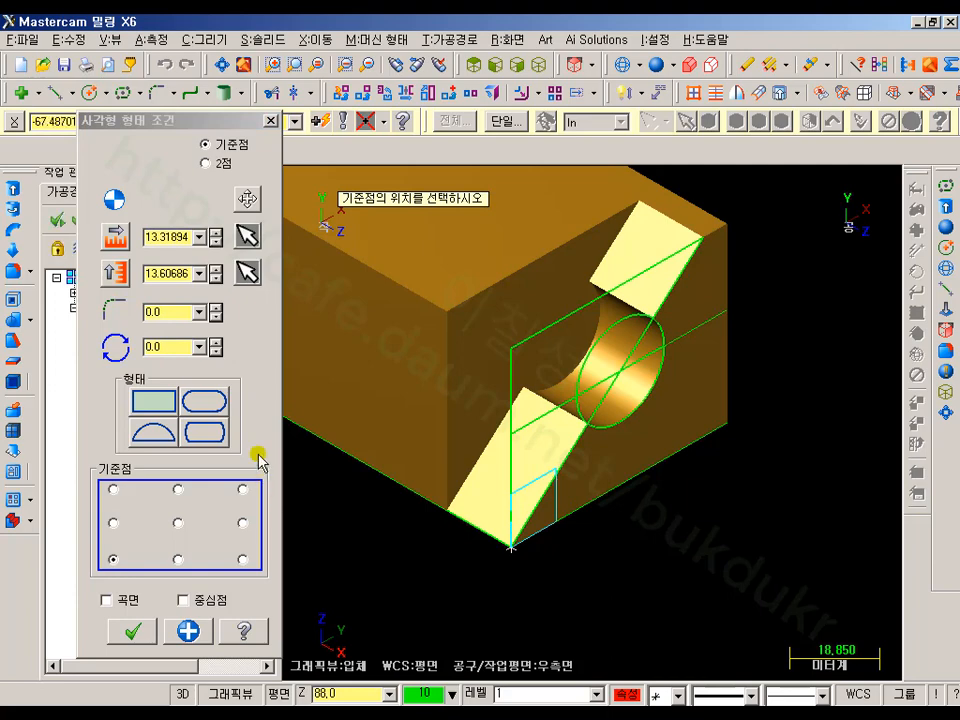
Set the rectangle's width to 64-52 and accept the rectangle.
double_click(178, 238)
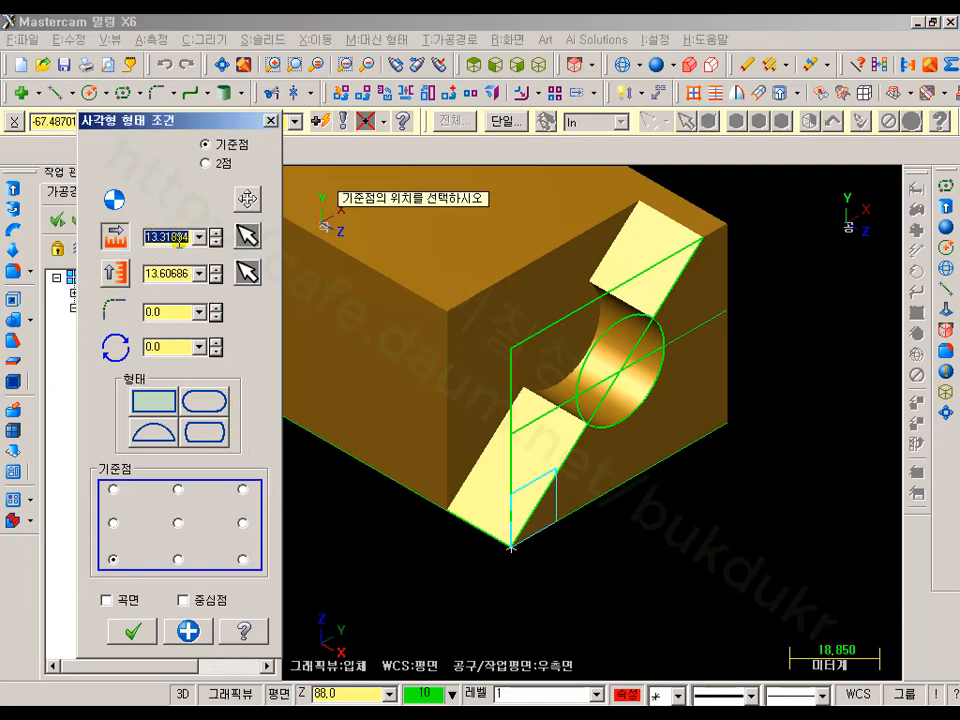
type("64-52")
key("Return")
scroll(664, 589, "down", 1)
scroll(591, 583, "up", 2)
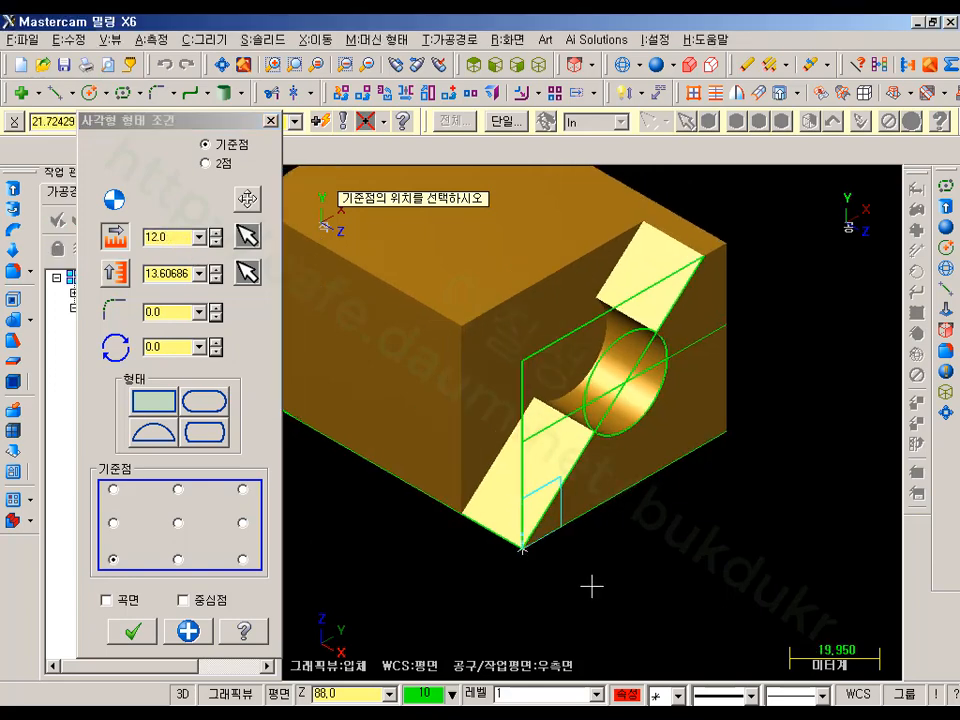
left_click(133, 630)
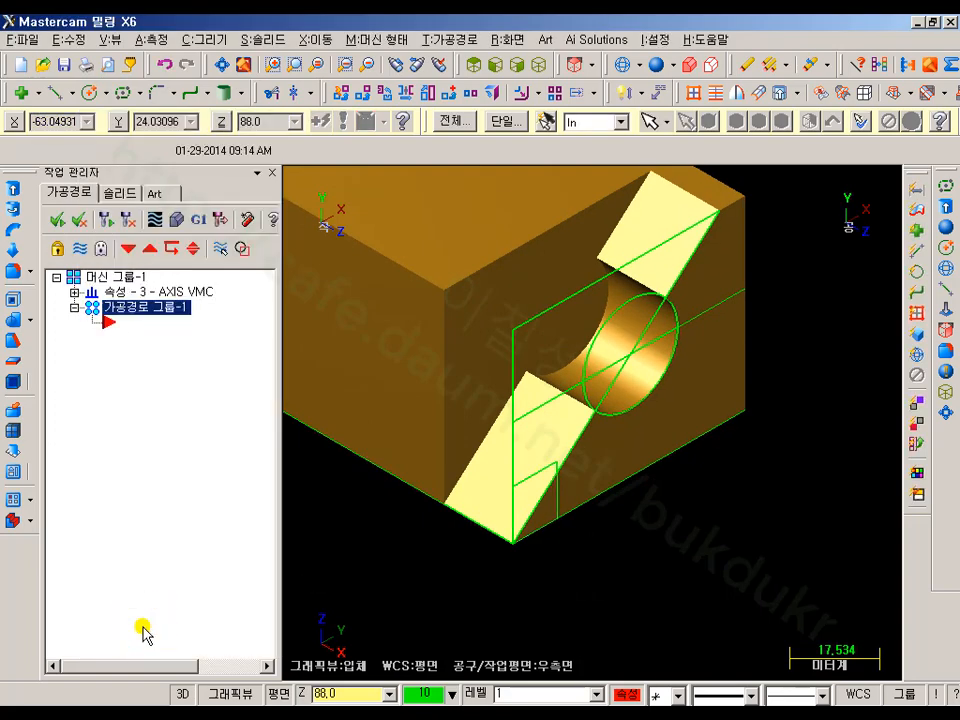
Extrude the small rectangle as a body cut with 점까지 돌출, up to the inner bottom corner of the sloped cut.
left_click(15, 192)
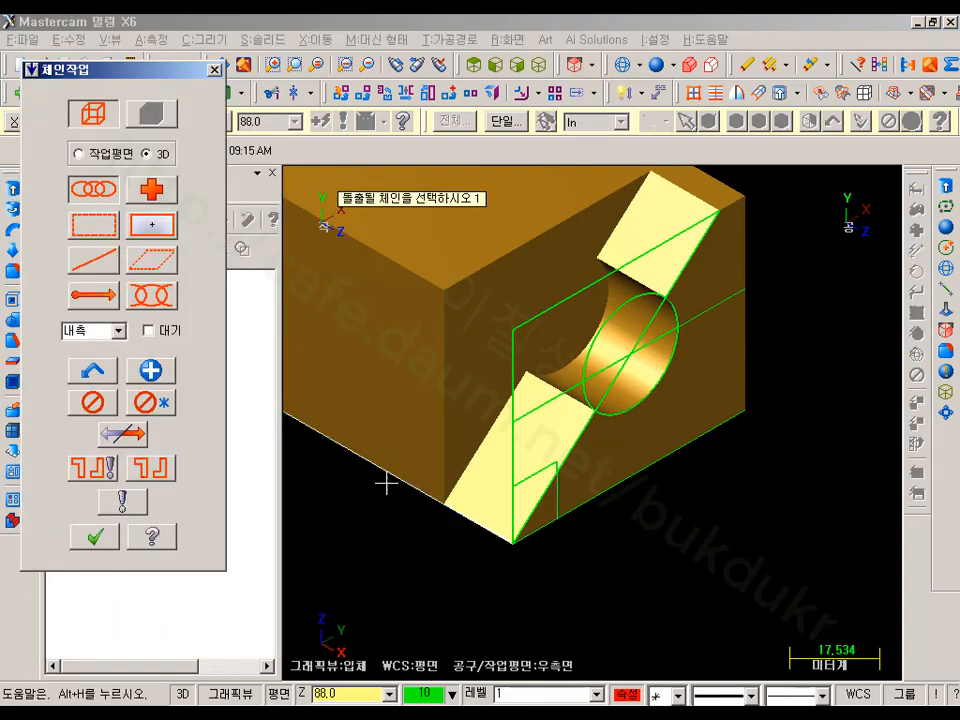
left_click(528, 475)
left_click(95, 537)
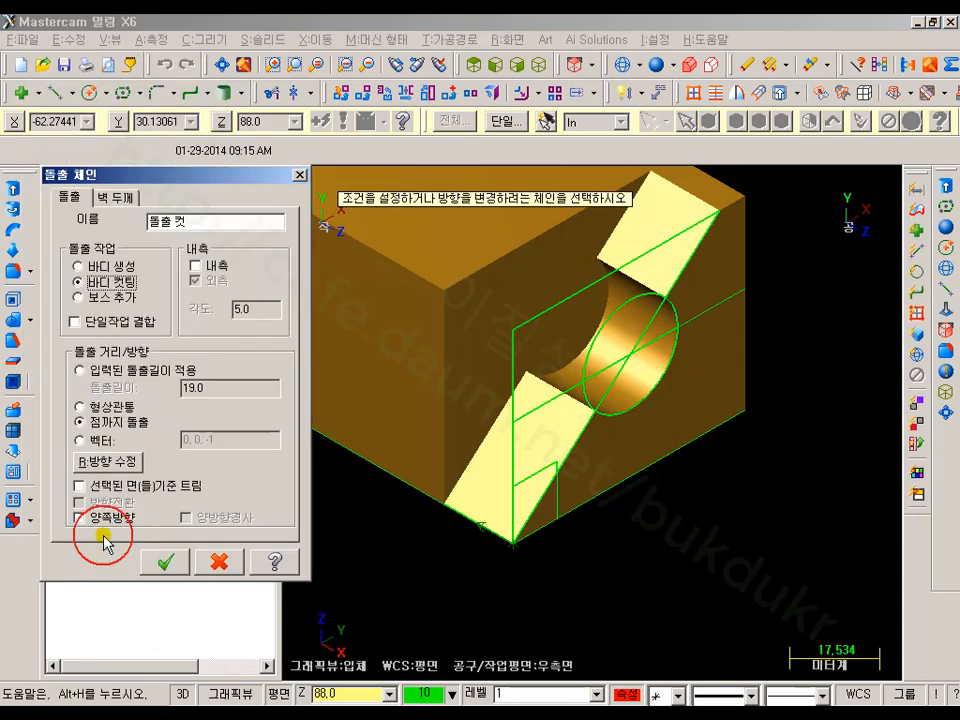
left_click(165, 561)
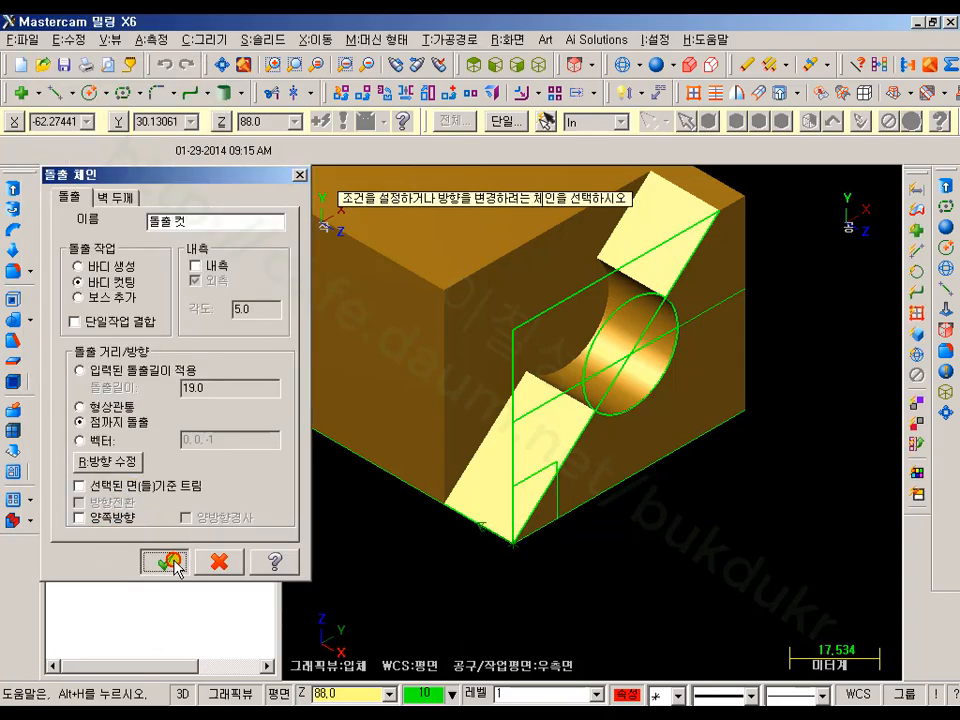
left_click(445, 507)
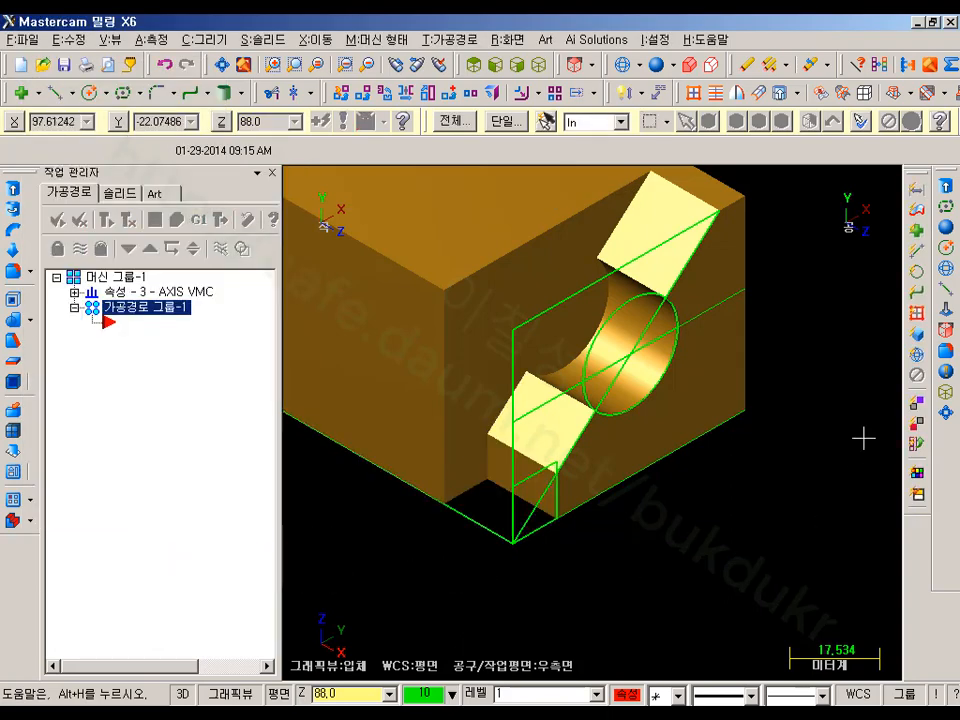
Blank (블랭크) the construction lines and the circle so that only the solid stays on display.
left_click(140, 477)
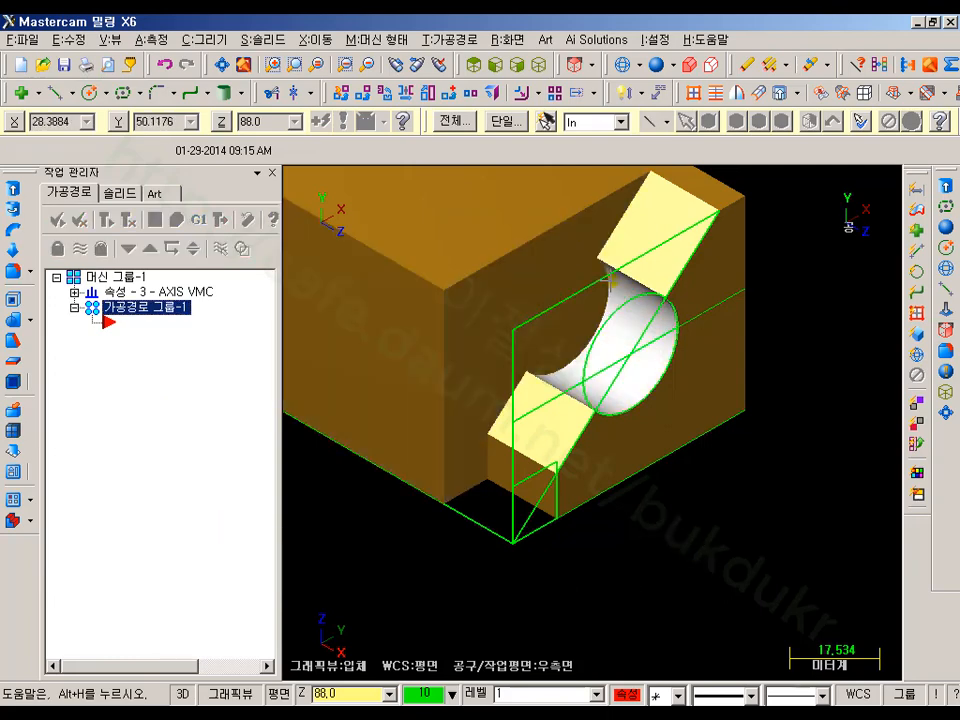
scroll(797, 608, "down", 1)
scroll(805, 585, "down", 1)
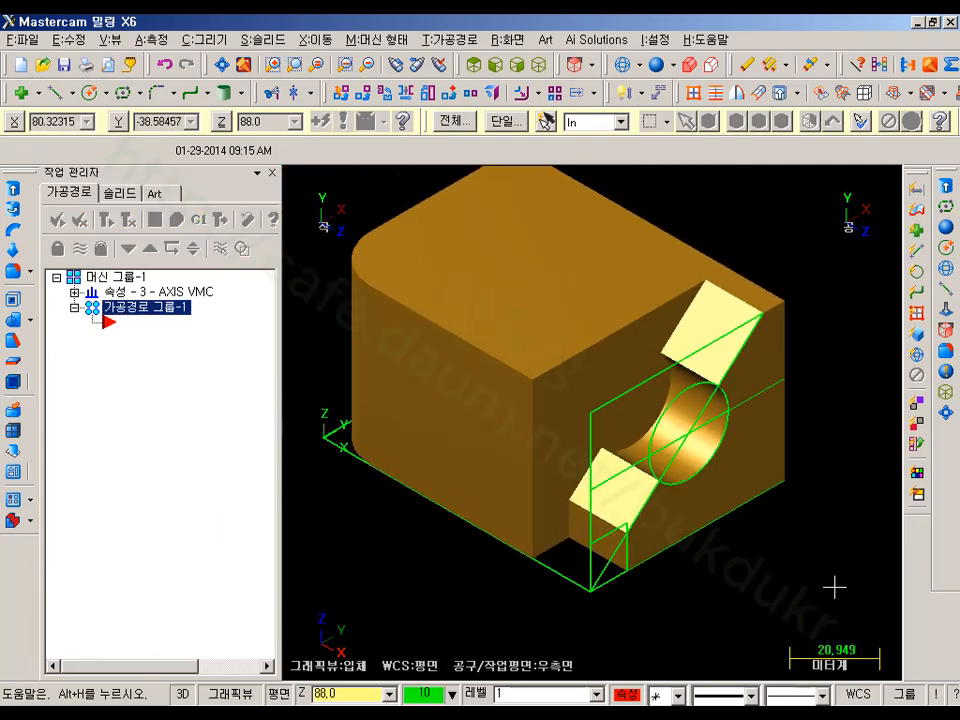
left_click(576, 215)
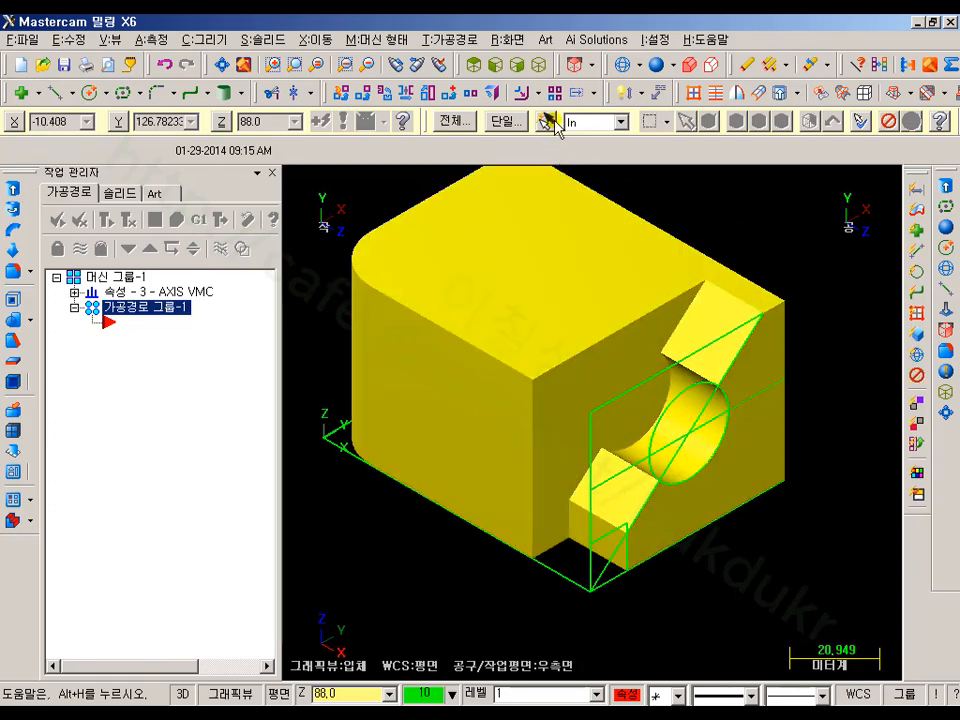
left_click(508, 40)
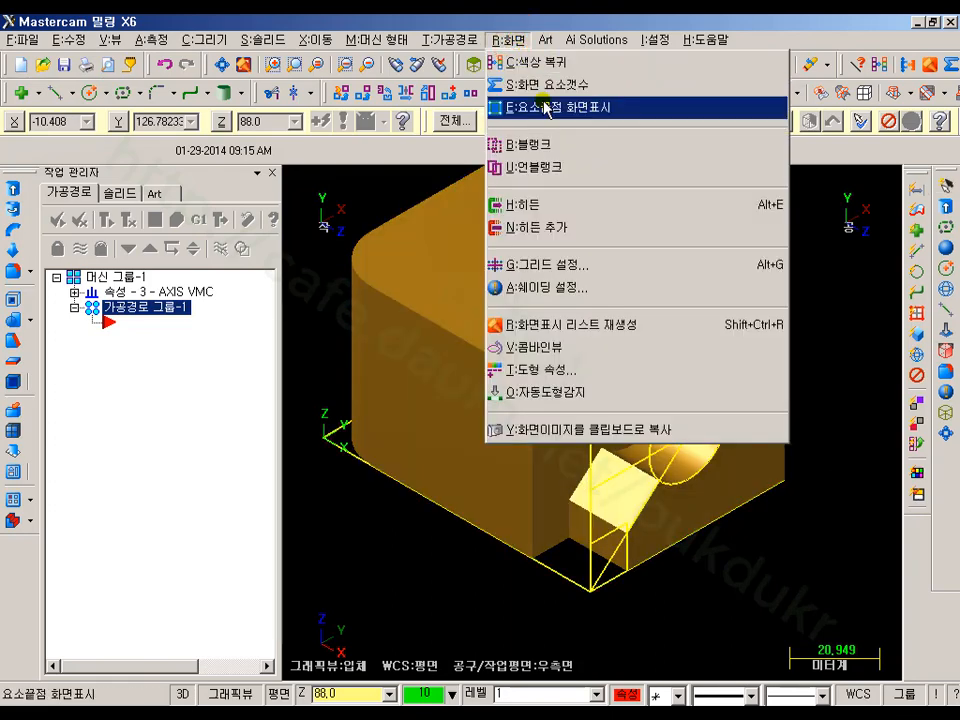
left_click(553, 106)
scroll(855, 400, "down", 1)
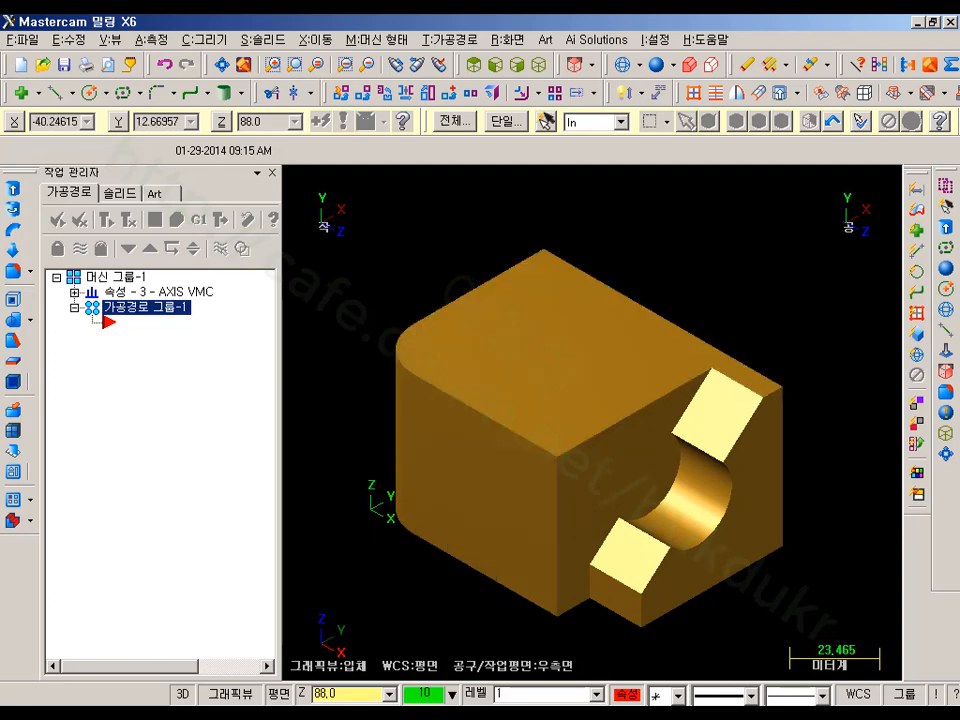
Set the construction depth Z to 0 in 2D mode, and show the solid as wireframe in the right side view (우측면).
left_click(328, 693)
type("0")
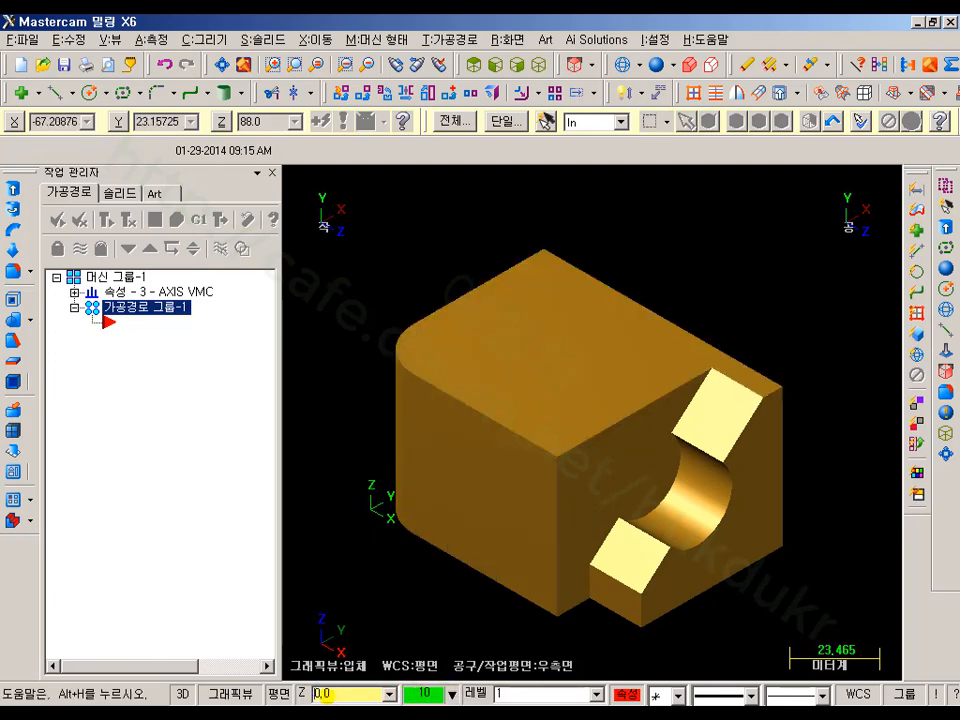
left_click(619, 67)
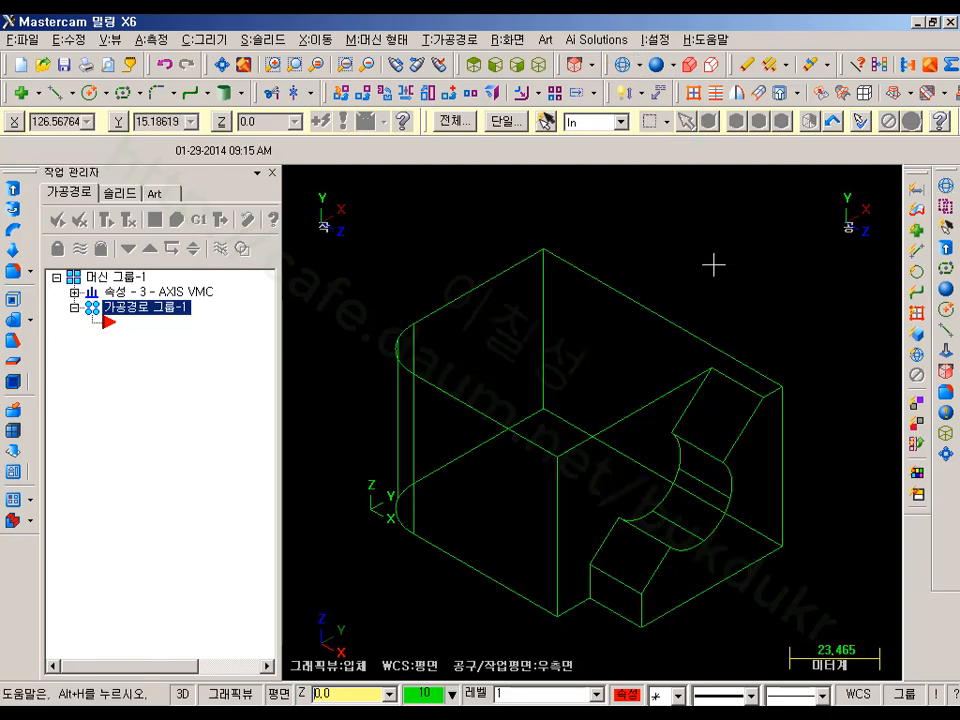
key("Left")
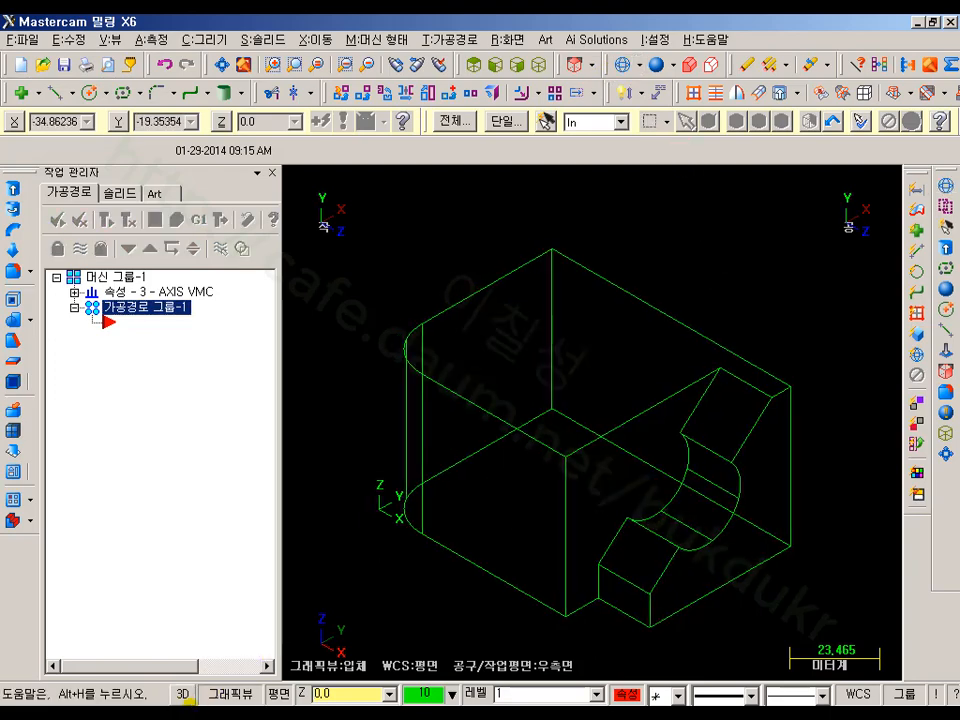
left_click(182, 694)
left_click(518, 65)
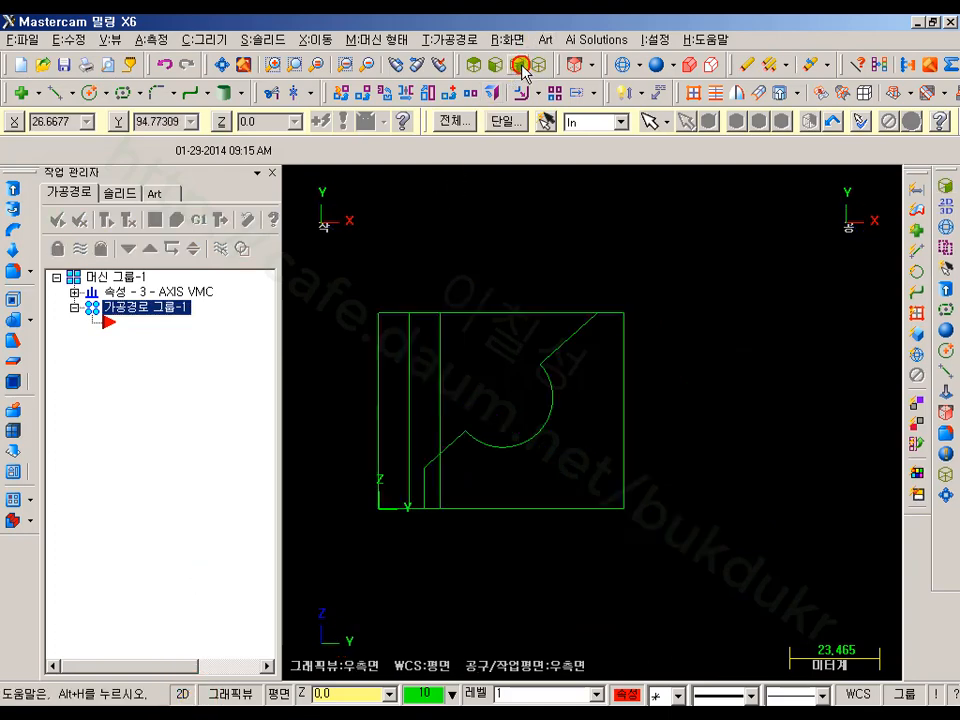
scroll(643, 347, "up", 2)
scroll(657, 378, "up", 2)
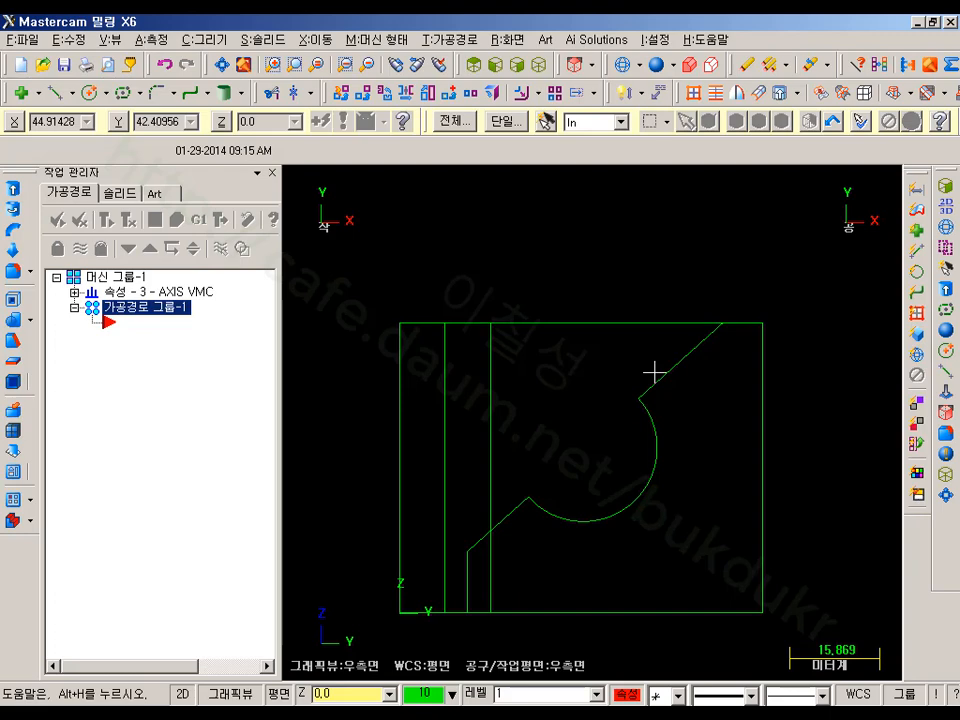
Draw a line from the slope's upper endpoint to the left edge of the face, 19 above its lower corner.
left_click(55, 92)
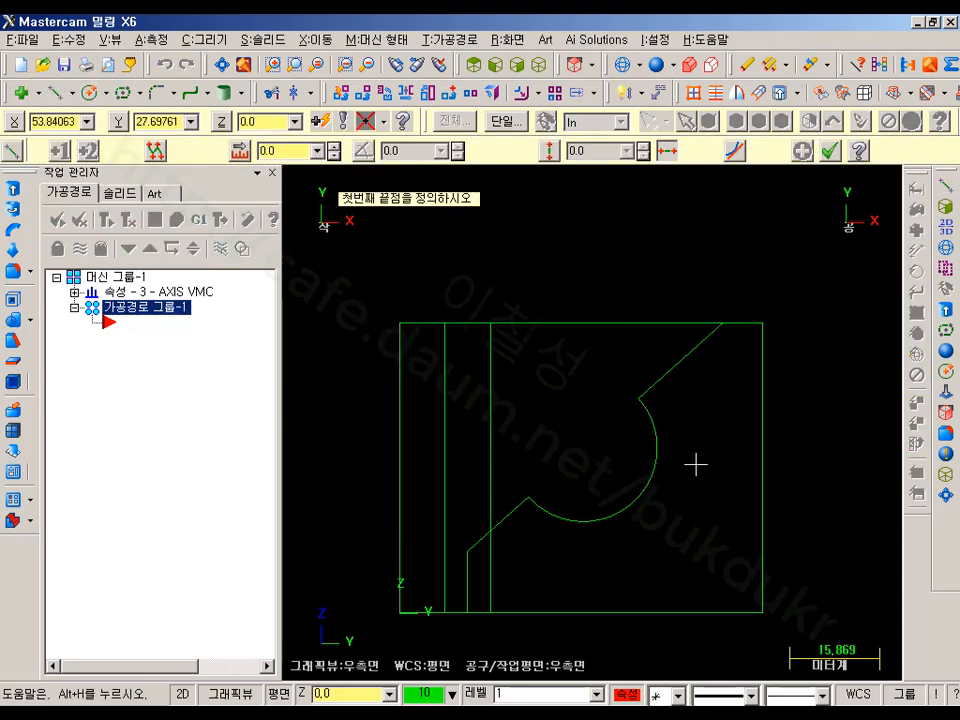
left_click(722, 323)
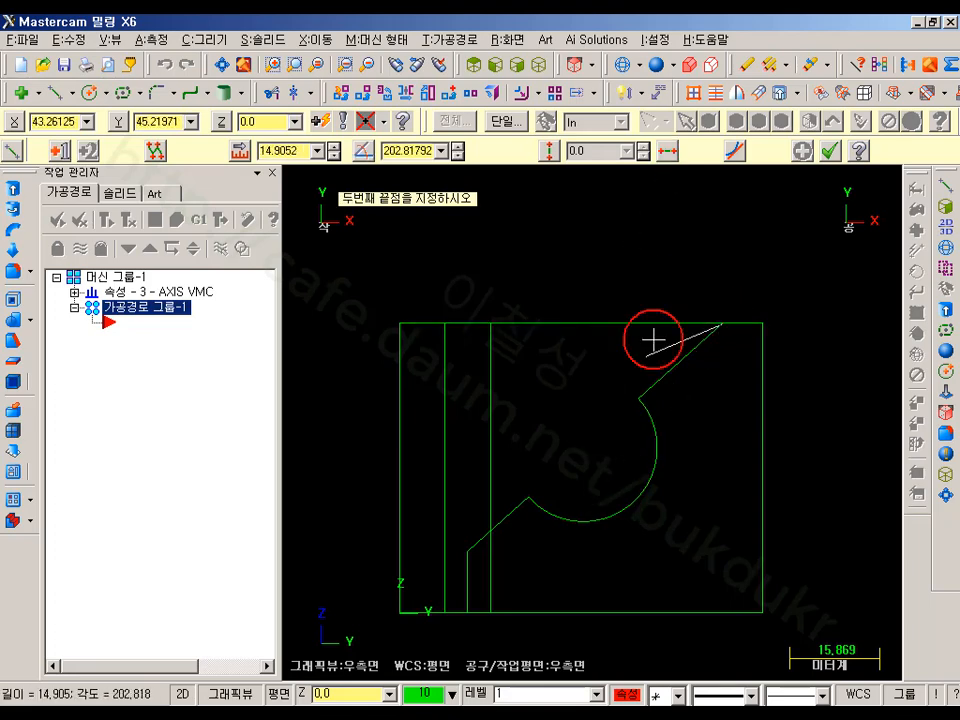
left_click(402, 614, "shift")
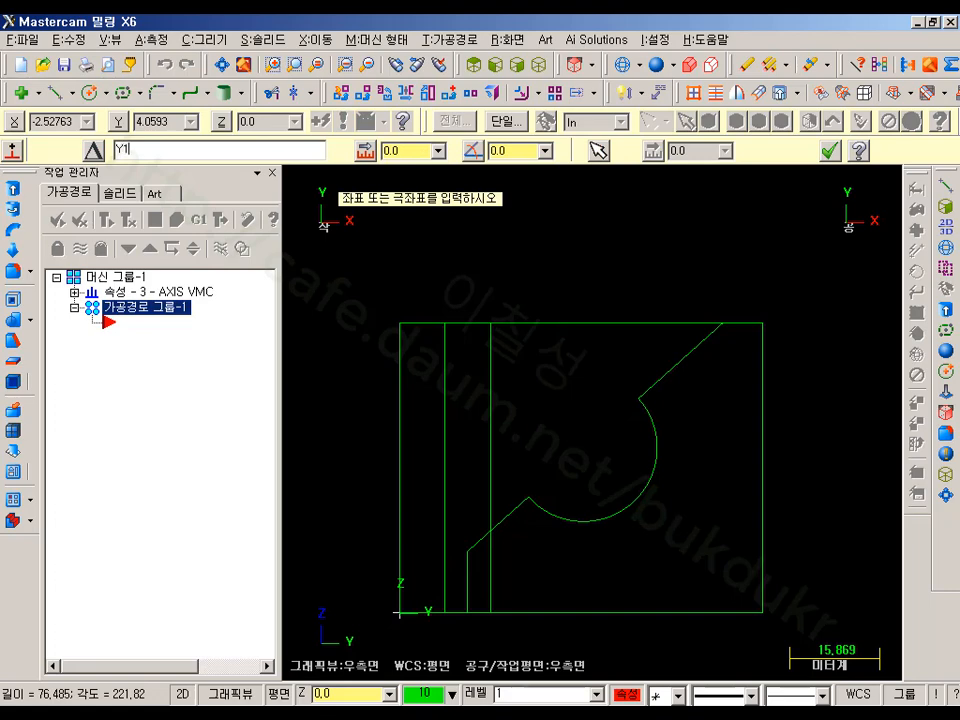
key("Return")
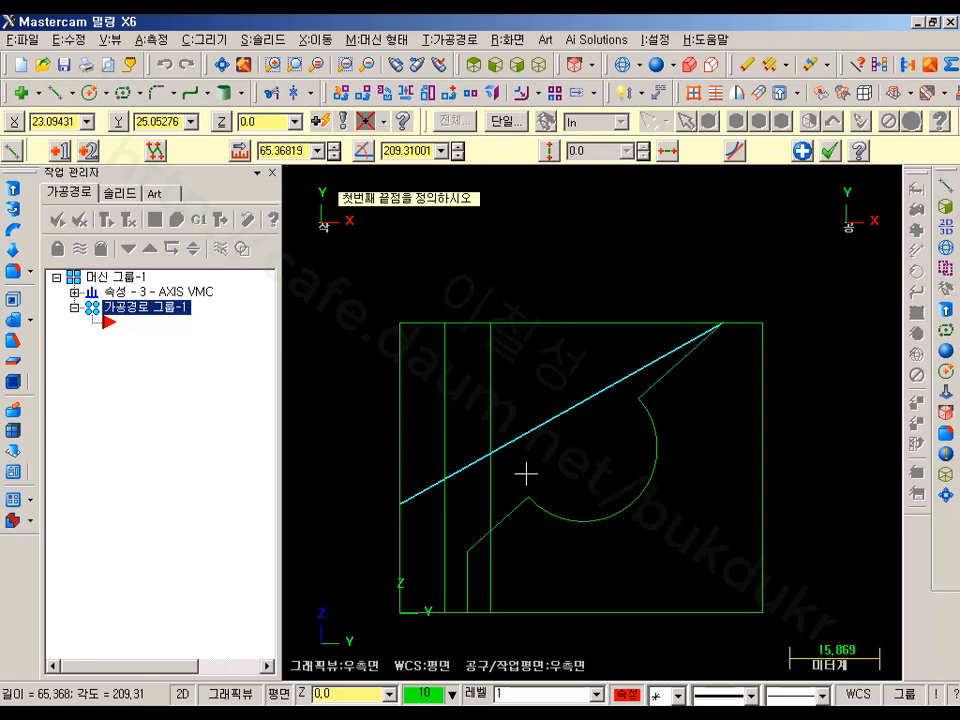
Draw a second line from the slope's upper endpoint to the left edge of the face, 32 above its lower corner.
left_click(722, 325)
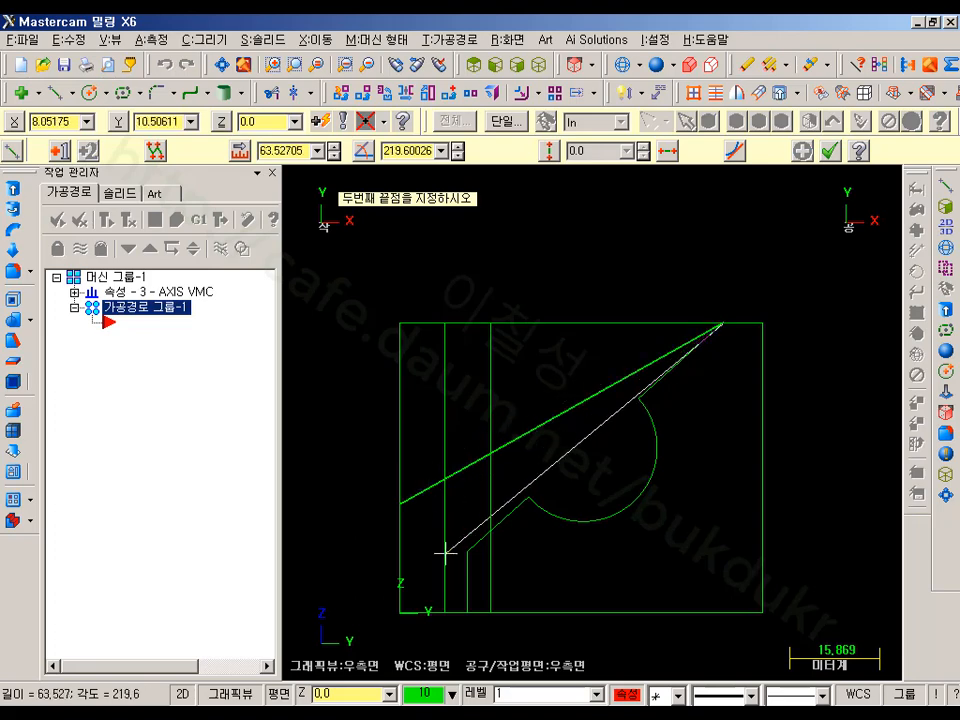
left_click(400, 614, "shift")
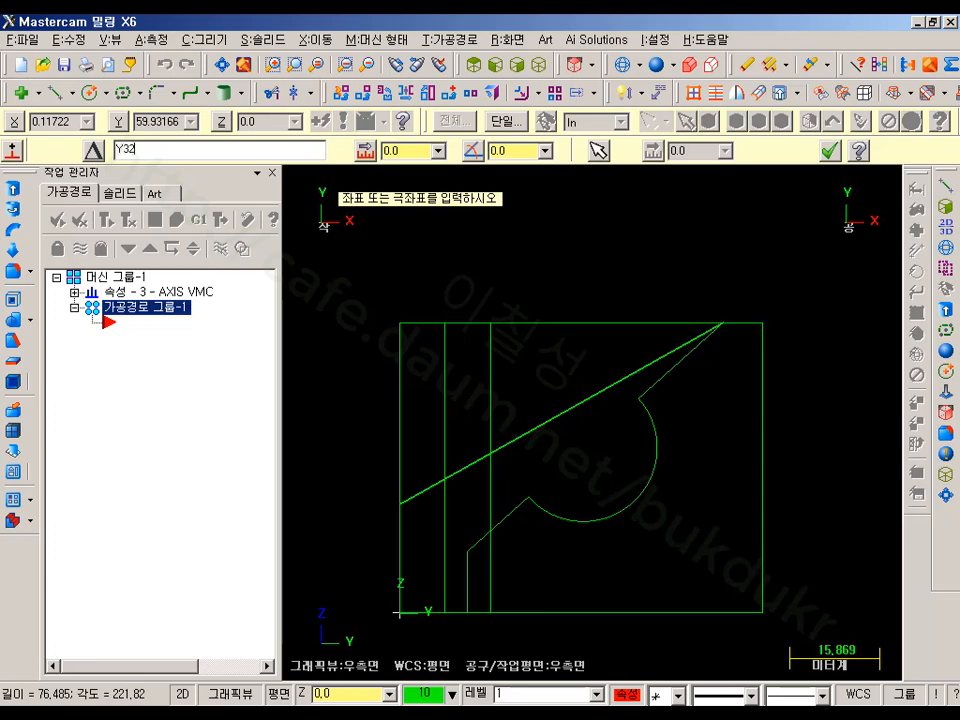
type("Y32")
key("Return")
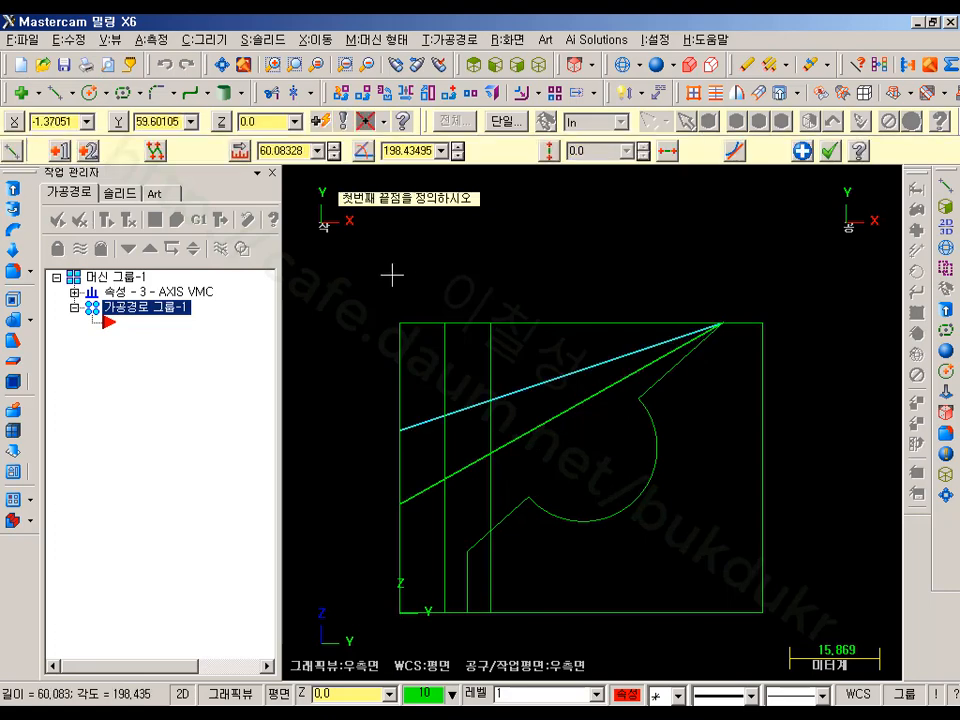
left_click(829, 151)
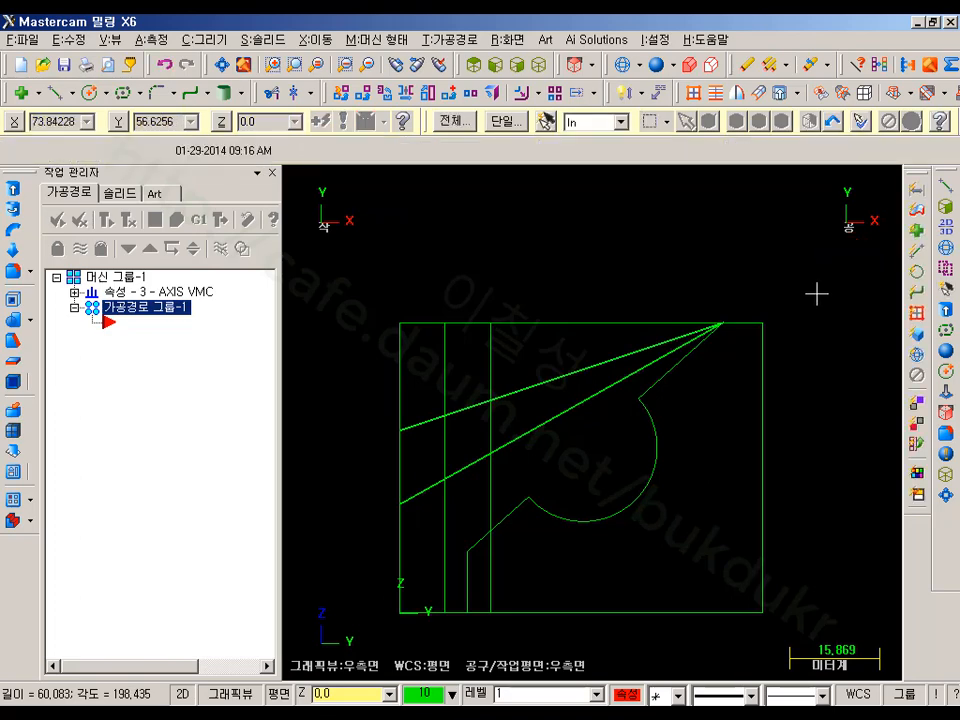
Recolour the two new slope lines magenta (color 13) and make color 13 the current drawing color.
left_click(915, 252)
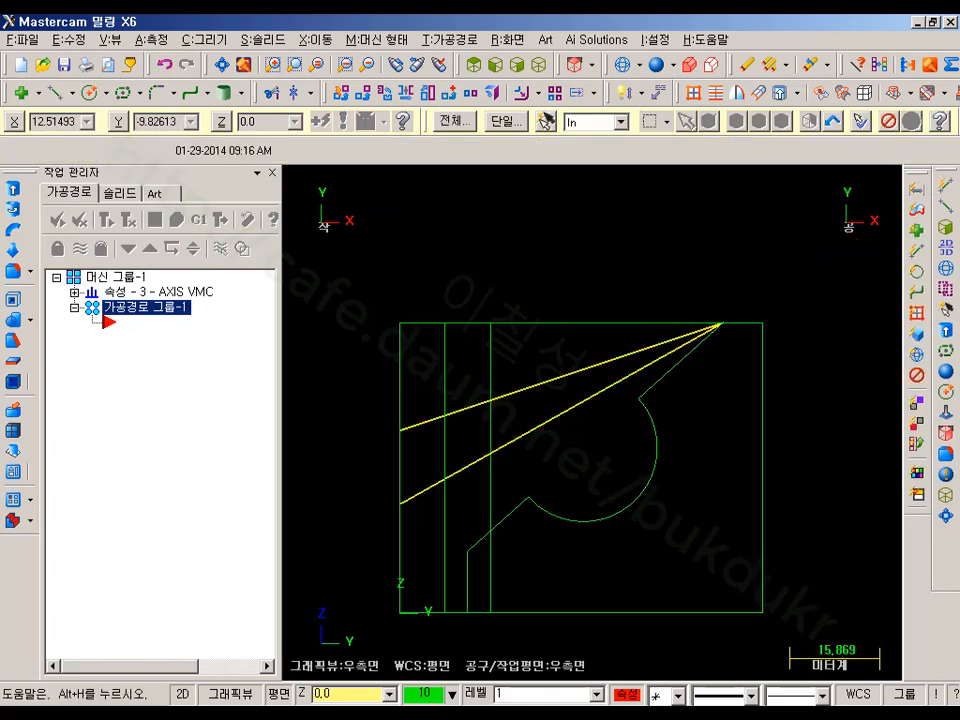
left_click(440, 694)
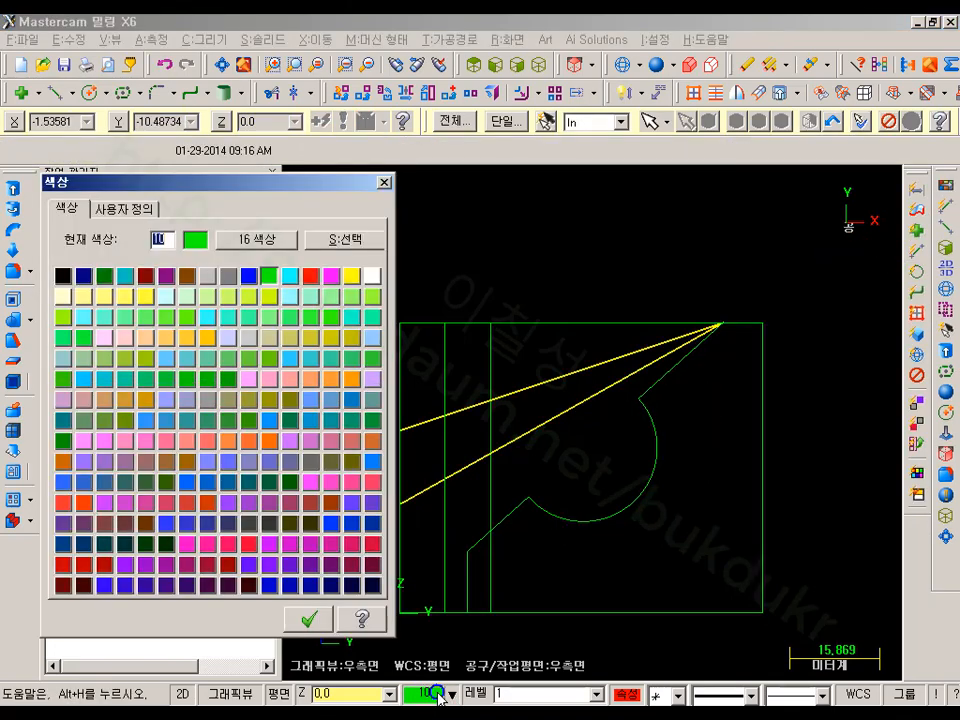
left_click(331, 275)
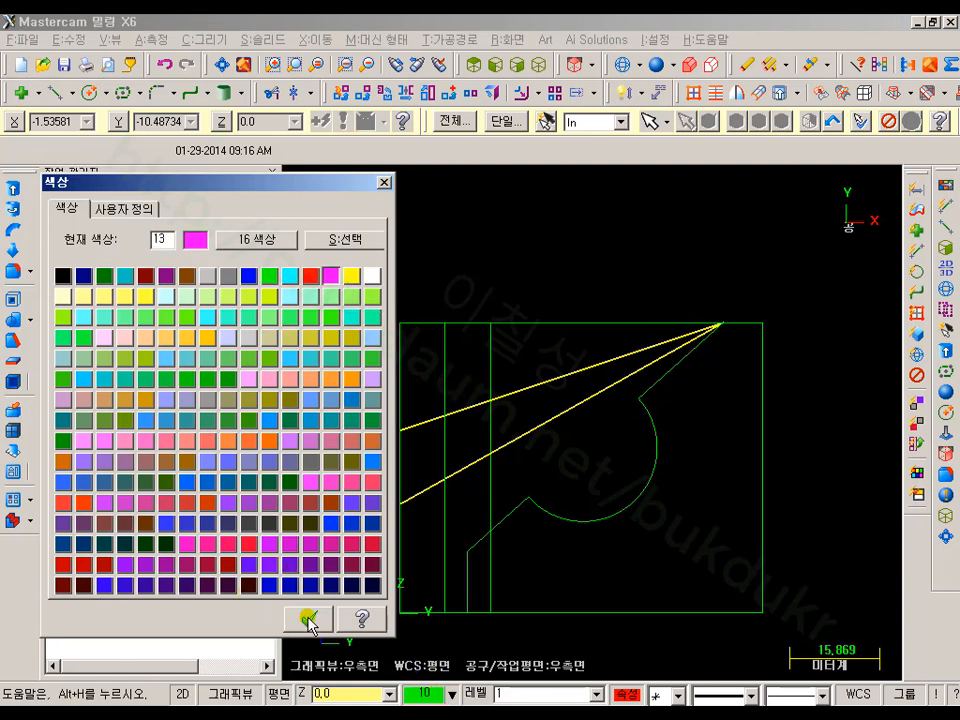
left_click(310, 620)
left_click(440, 694)
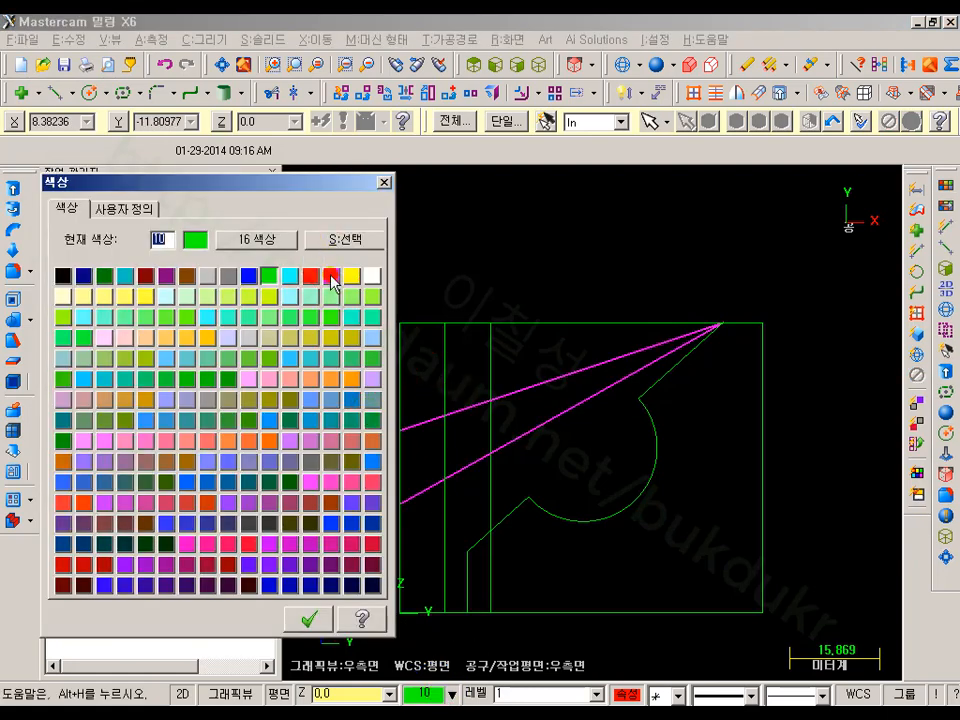
left_click(331, 275)
left_click(310, 620)
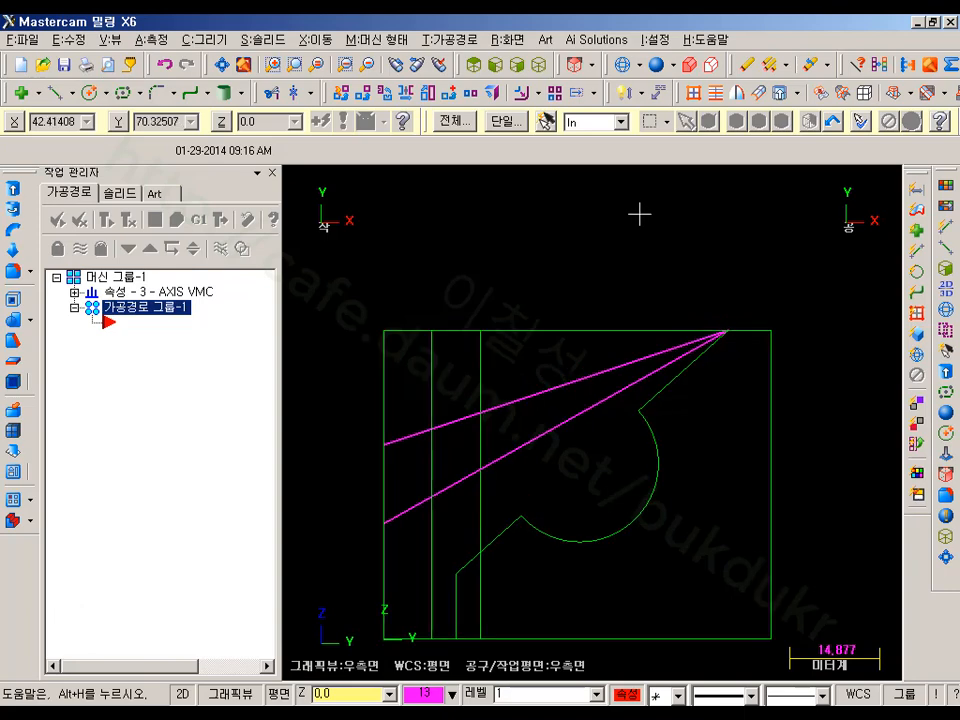
Close the triangular profiles with a 57 mm line along the block's upper edge and two vertical lines of 19 and 13 mm.
middle_click_drag(680, 231, 620, 167)
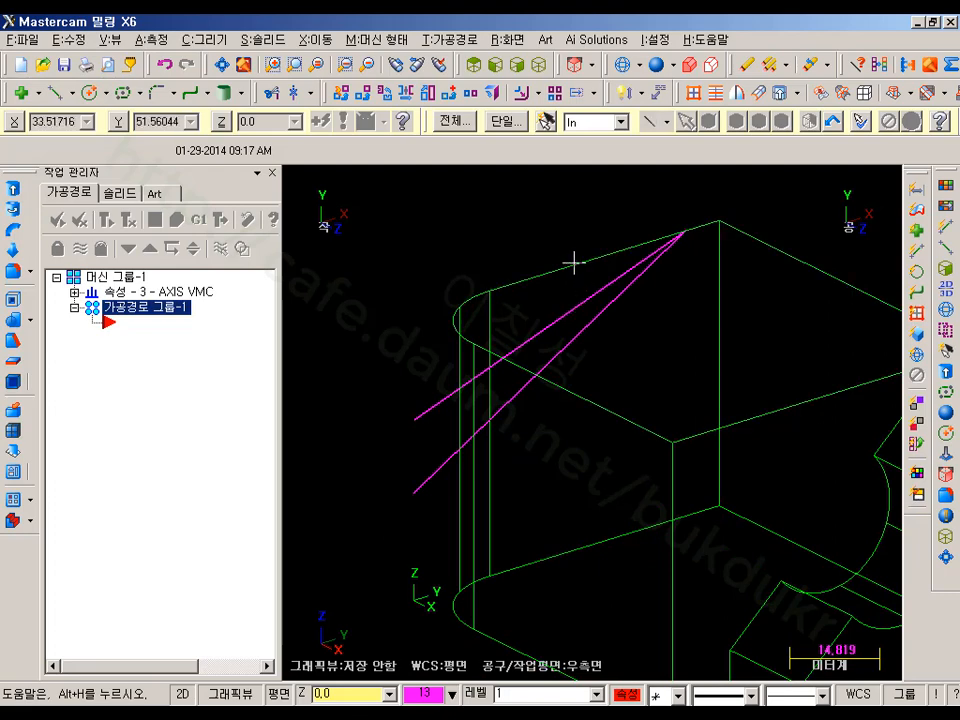
scroll(573, 263, "down", 2)
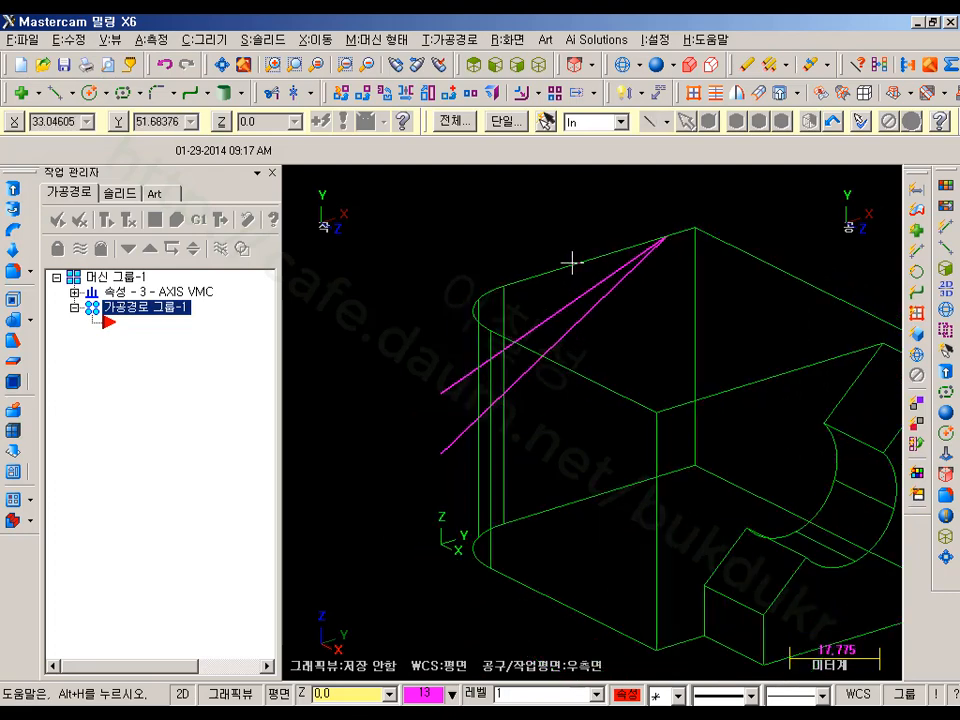
left_click(59, 93)
scroll(385, 302, "down", 3)
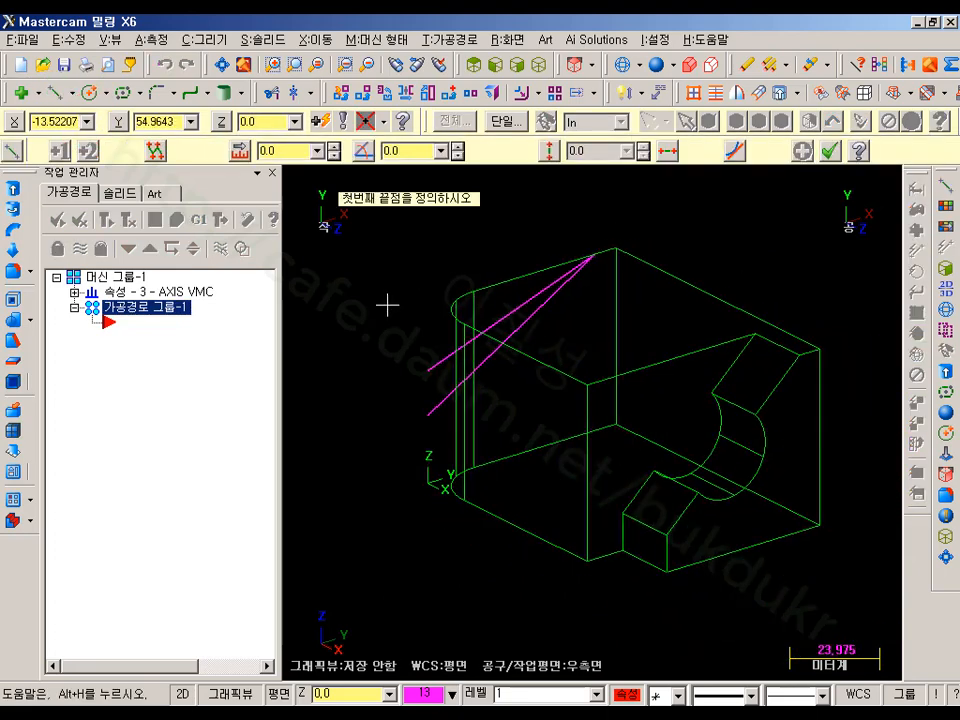
left_click(572, 262)
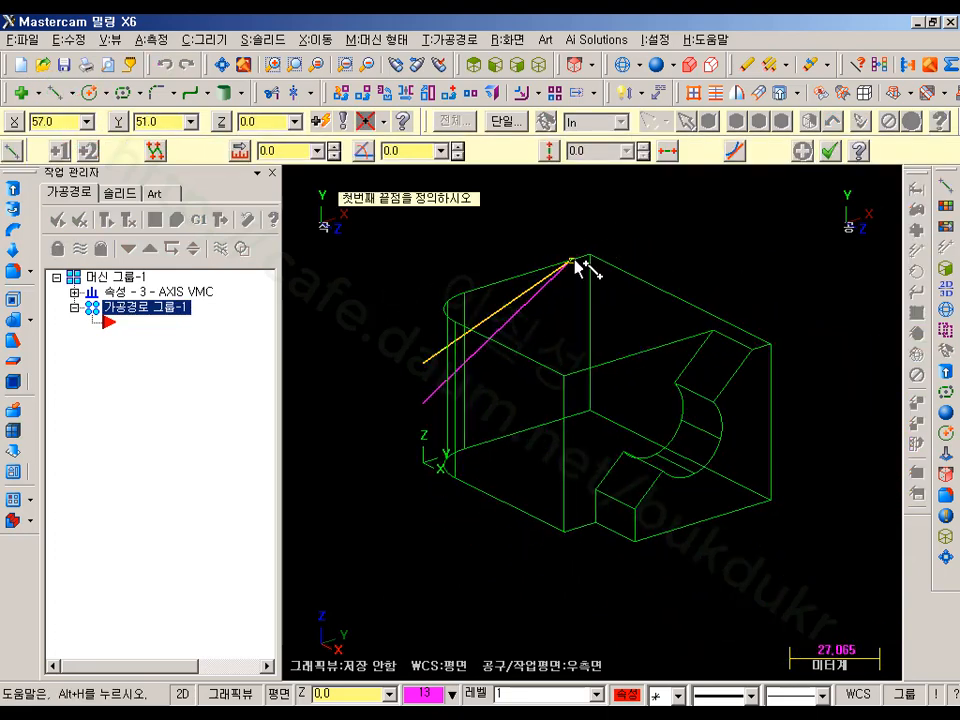
left_click(565, 378)
left_click(425, 362)
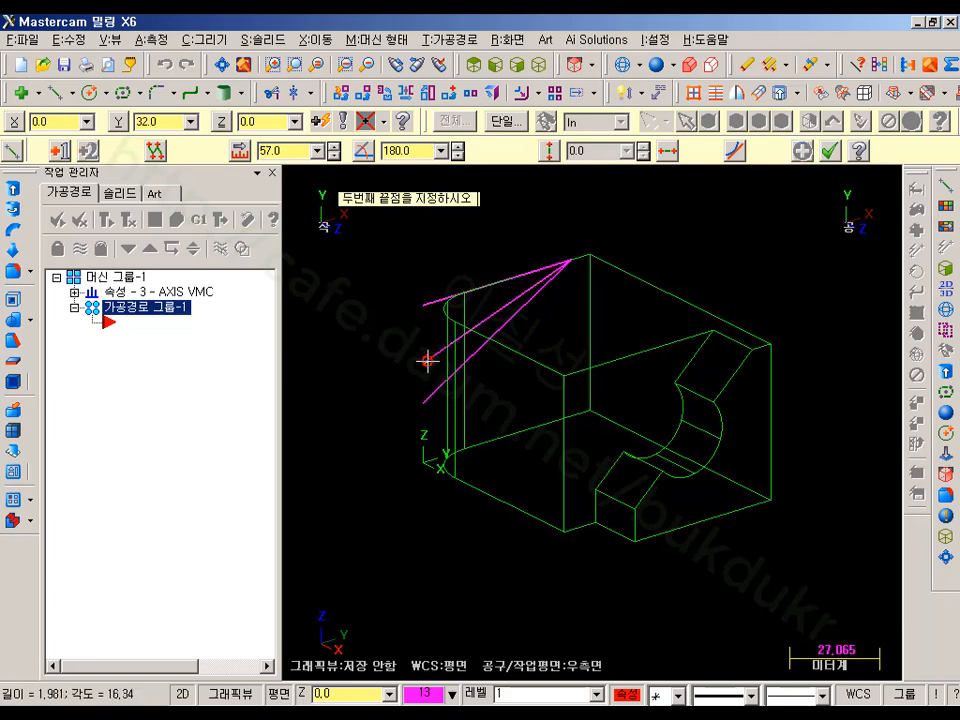
left_click(427, 308)
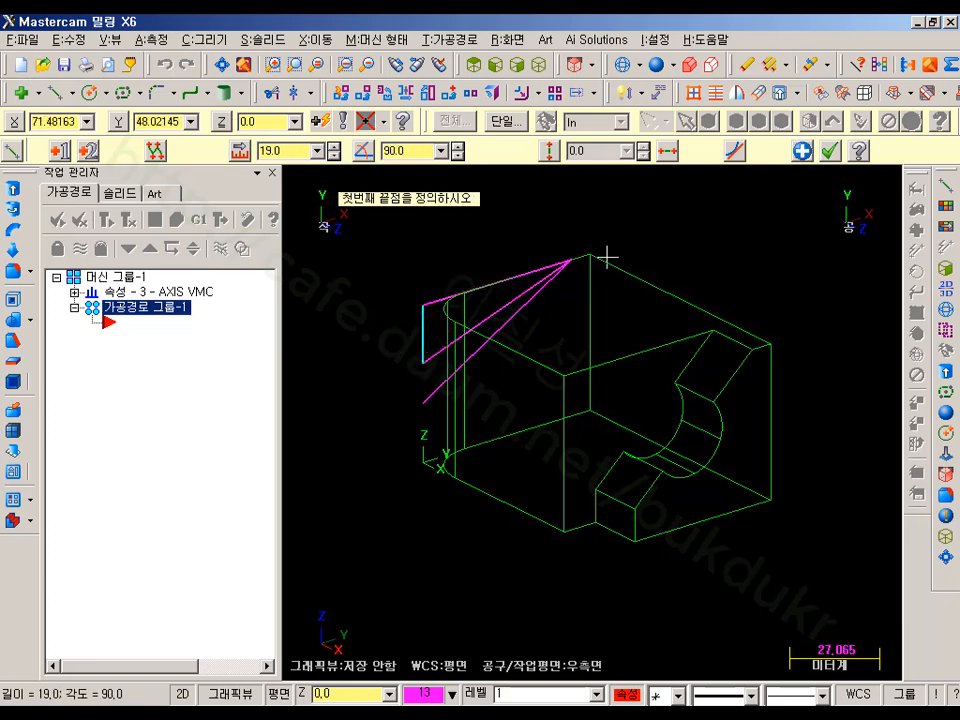
left_click(427, 405)
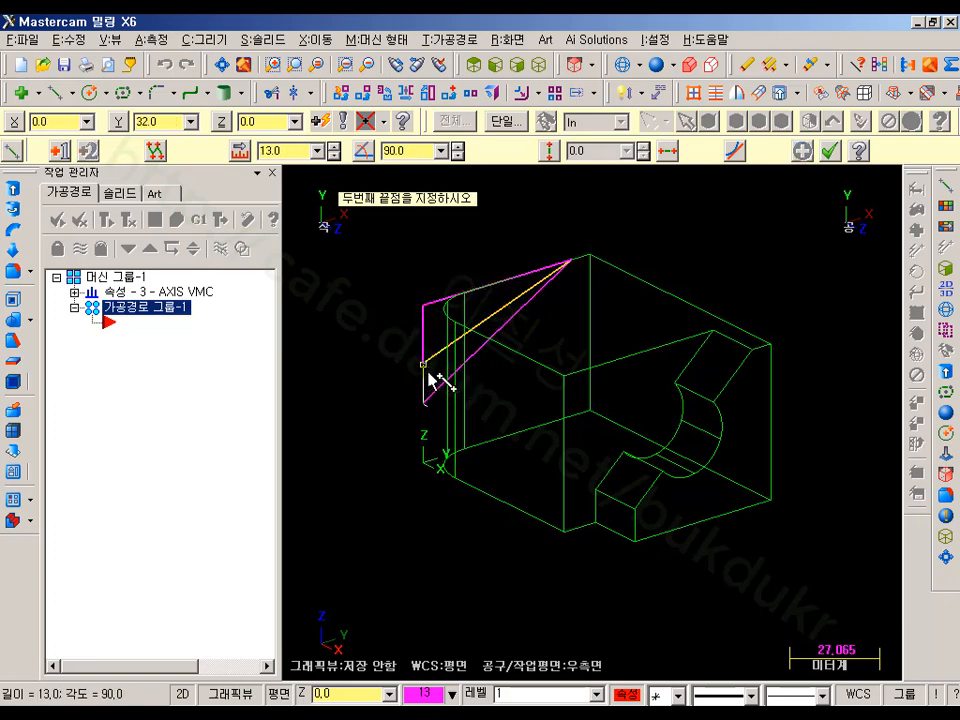
left_click(427, 363)
left_click(829, 152)
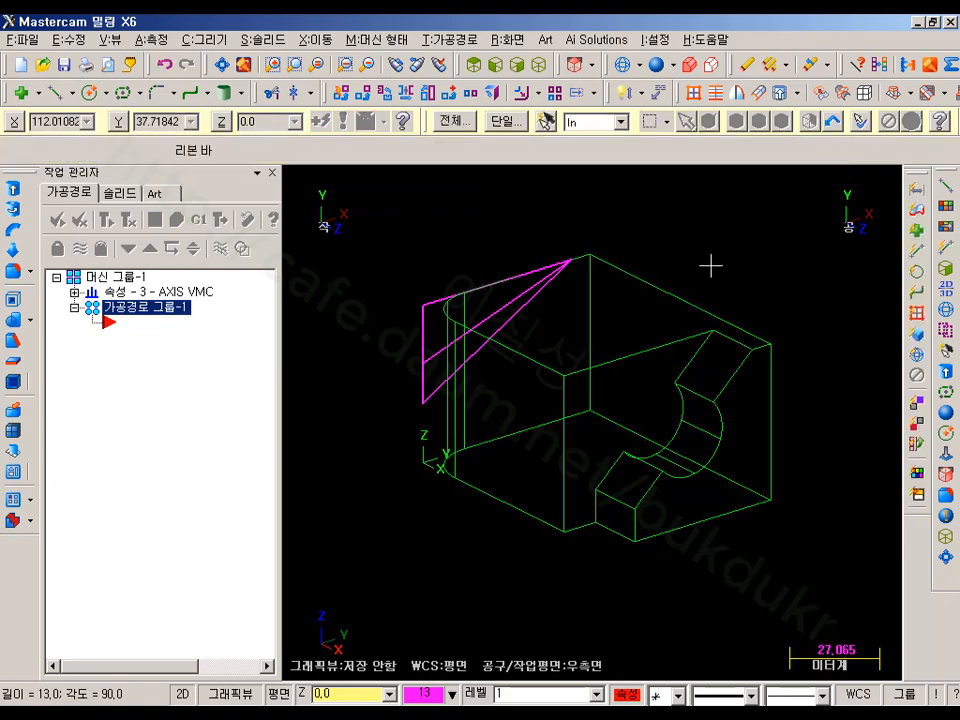
Extrude the upper triangle, bounded by the upper slope line, as a body cut (바디 컷팅) with a length of 56.5.
middle_click_drag(771, 206, 725, 247)
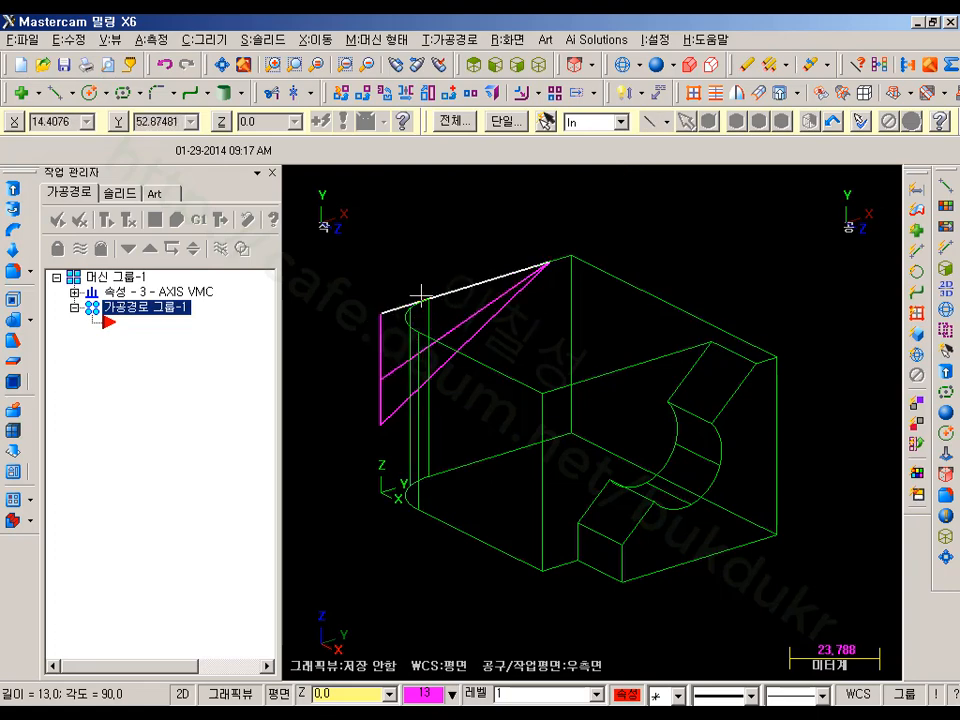
left_click(29, 199)
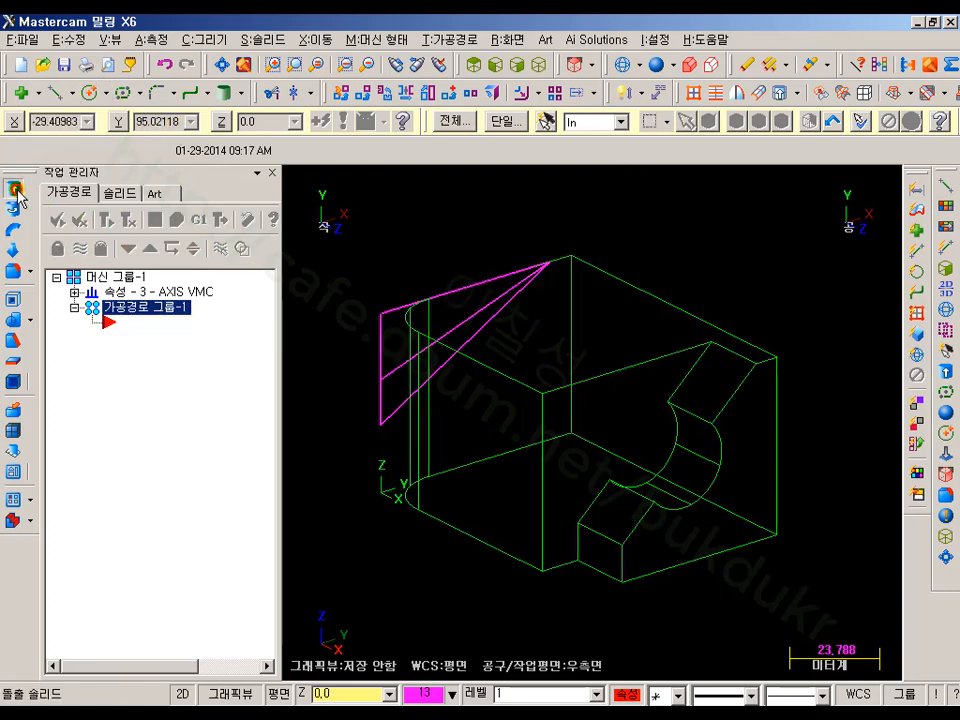
left_click(421, 297)
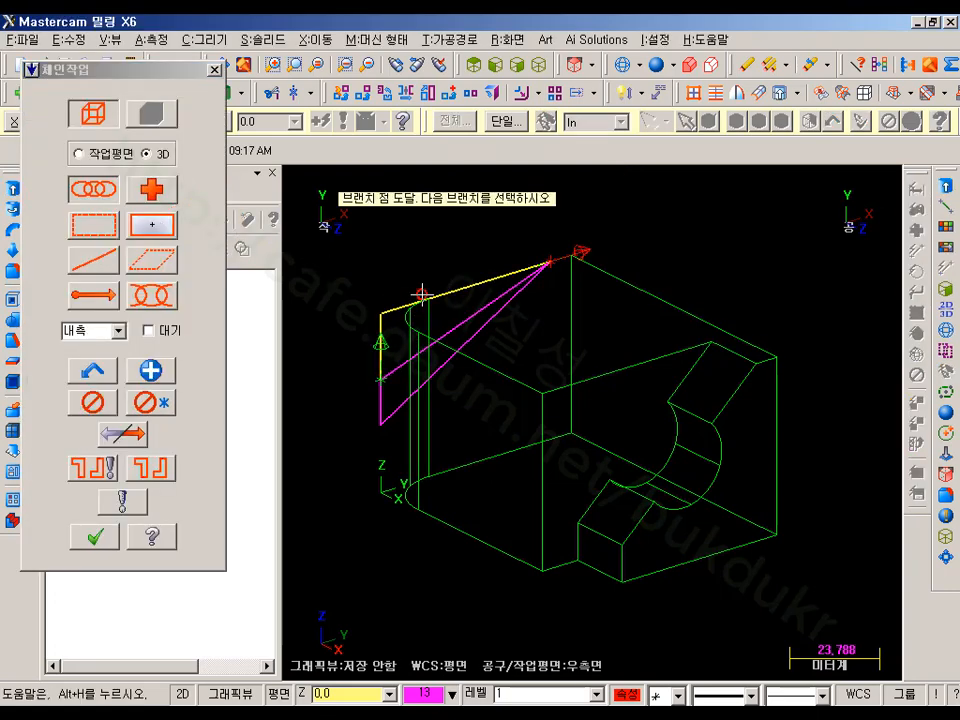
left_click(474, 301)
left_click(111, 541)
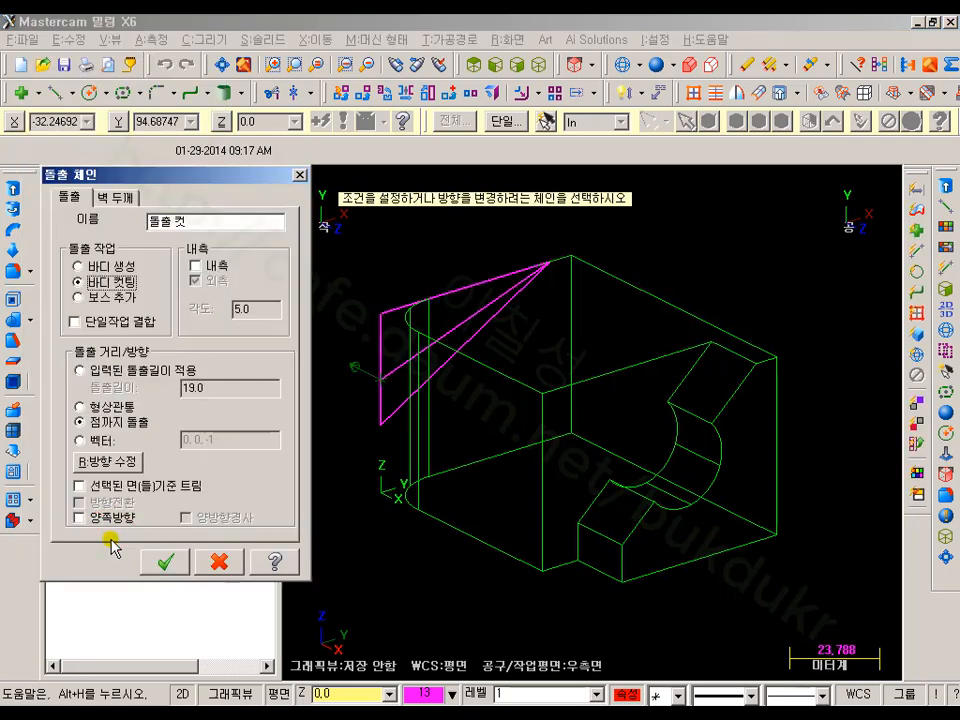
left_click(155, 377)
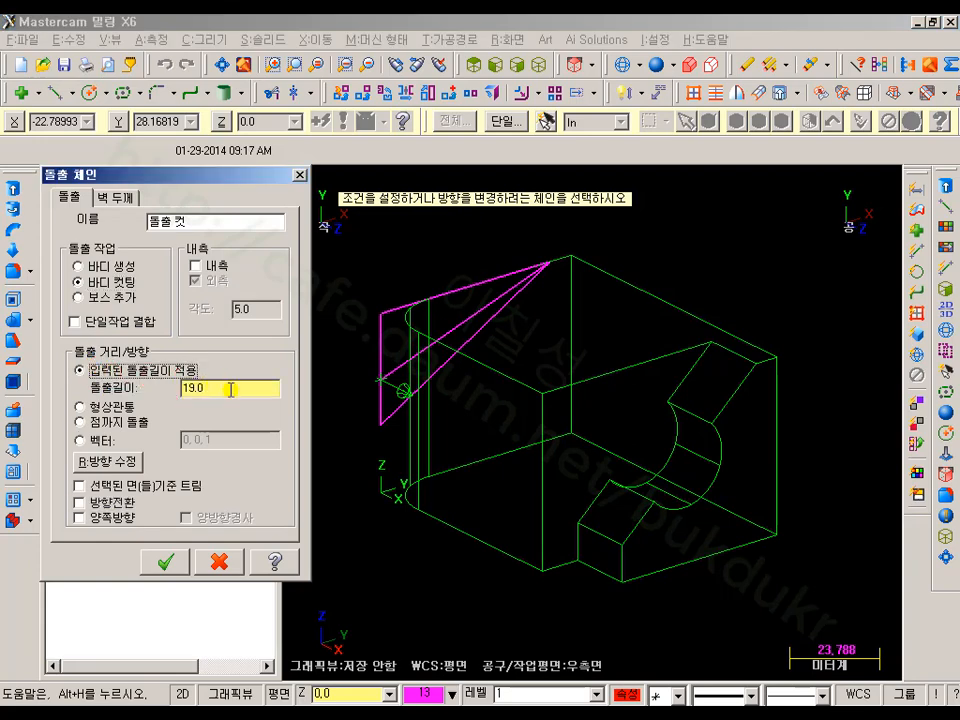
double_click(195, 394)
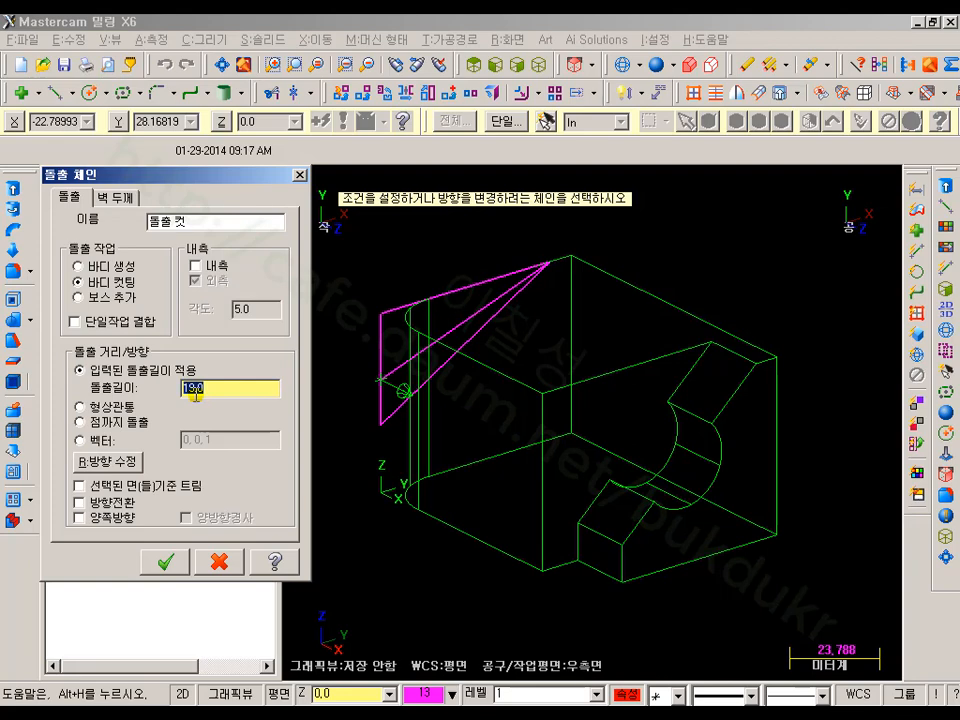
type("25+12.5+")
key("Tab")
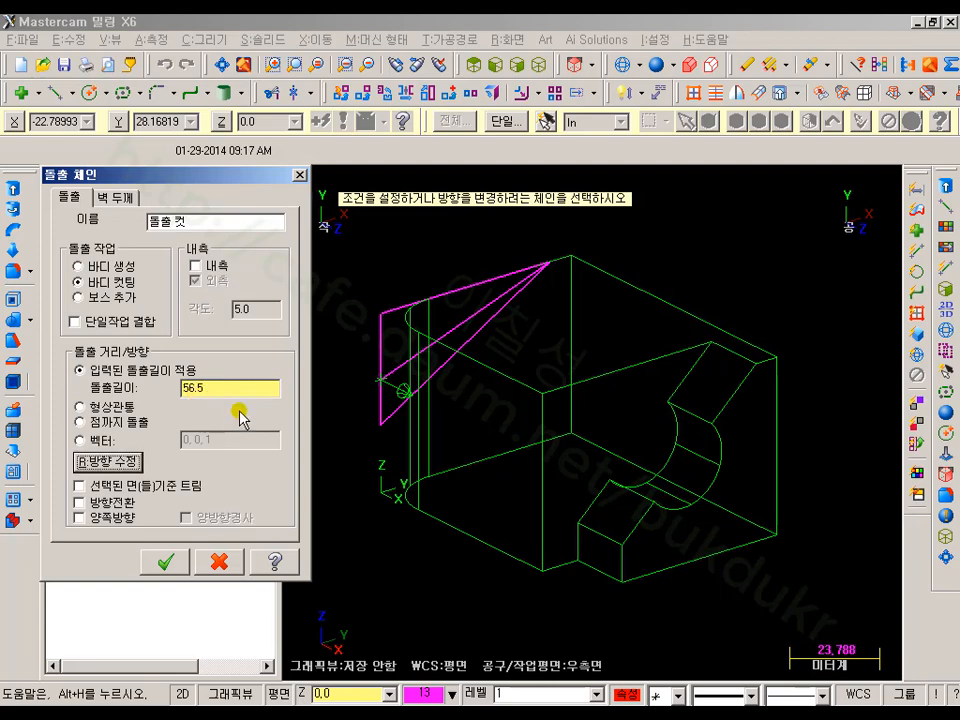
left_click(164, 562)
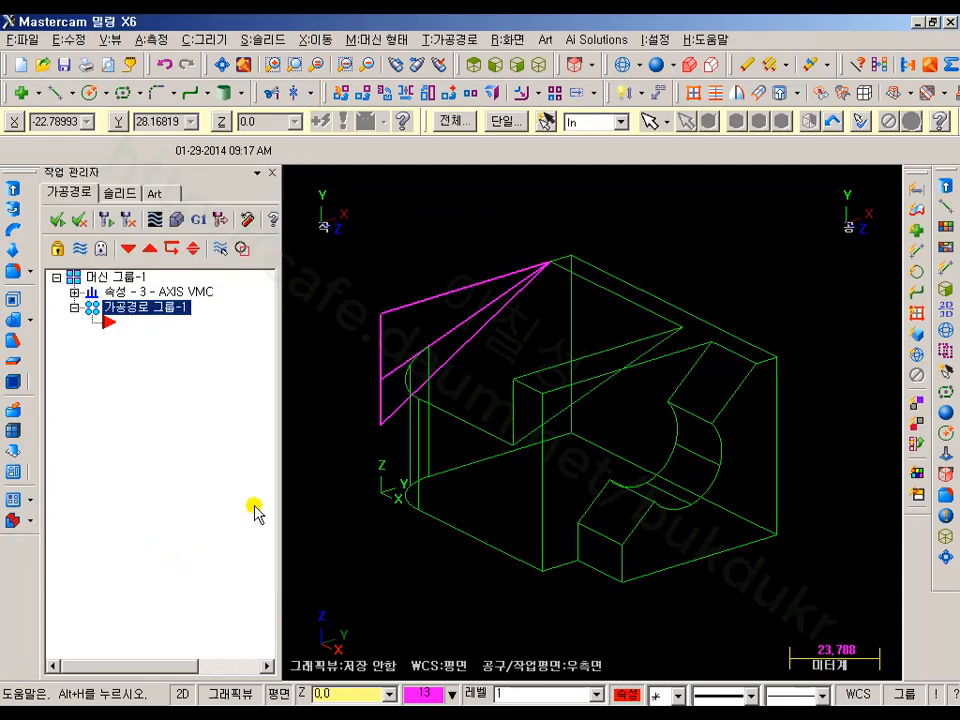
Extrude the full outer triangle, bounded by the lower slope line, as a body cut with a length of 25.
left_click(17, 189)
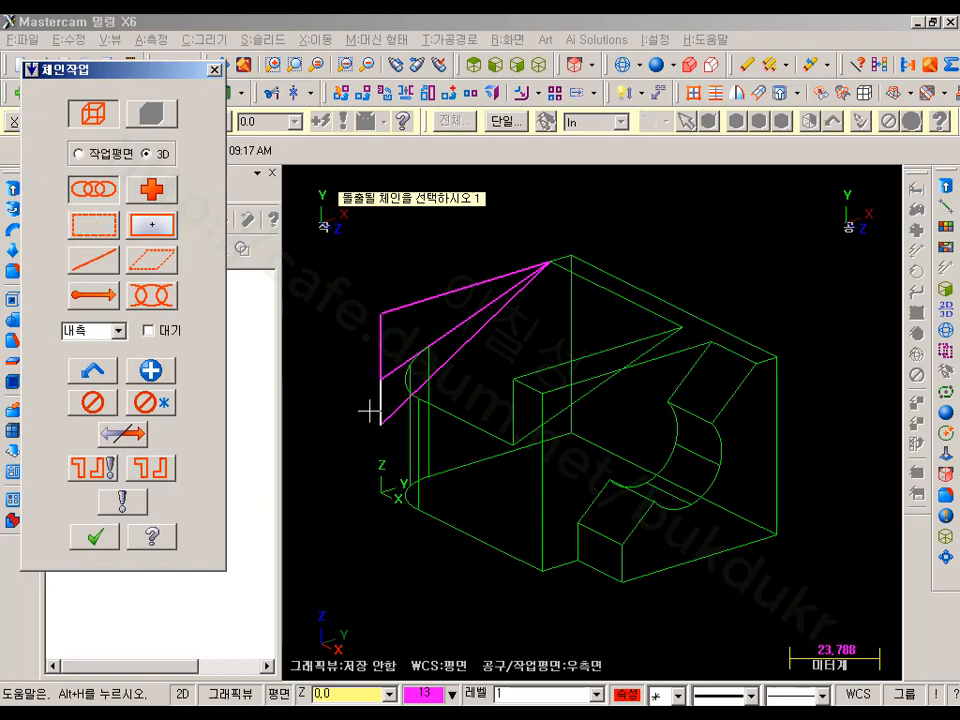
left_click(381, 340)
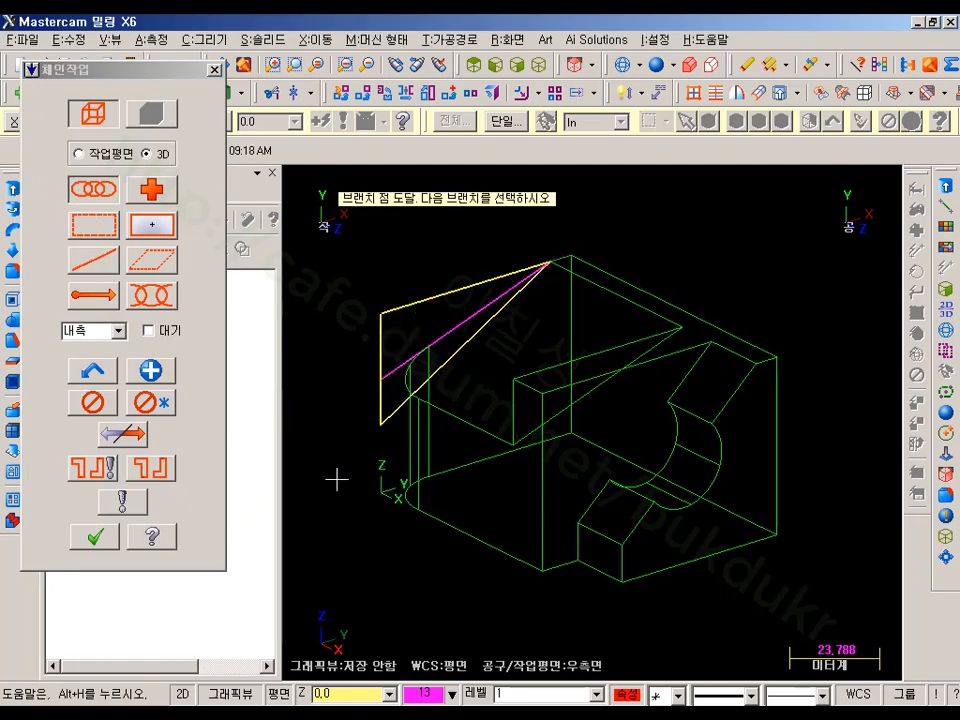
left_click(106, 537)
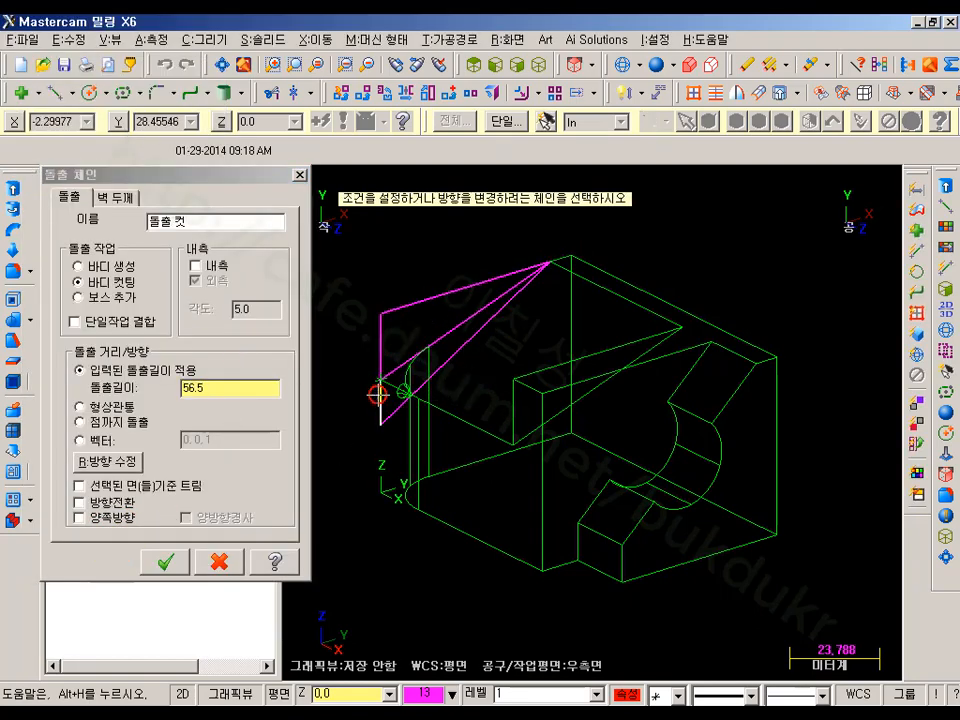
left_click(227, 387)
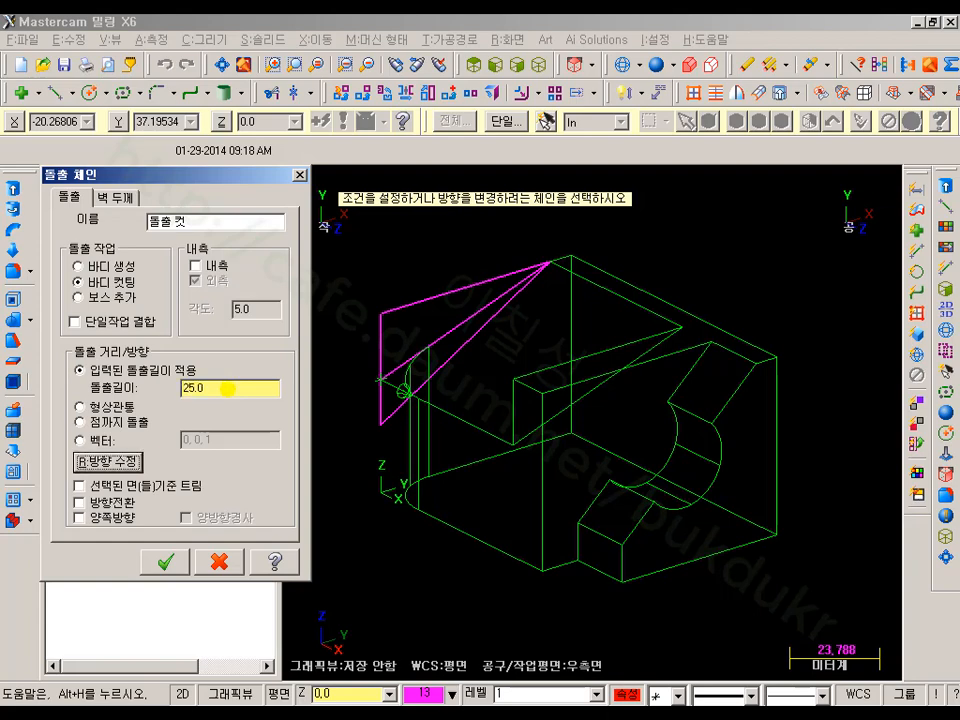
left_click(168, 563)
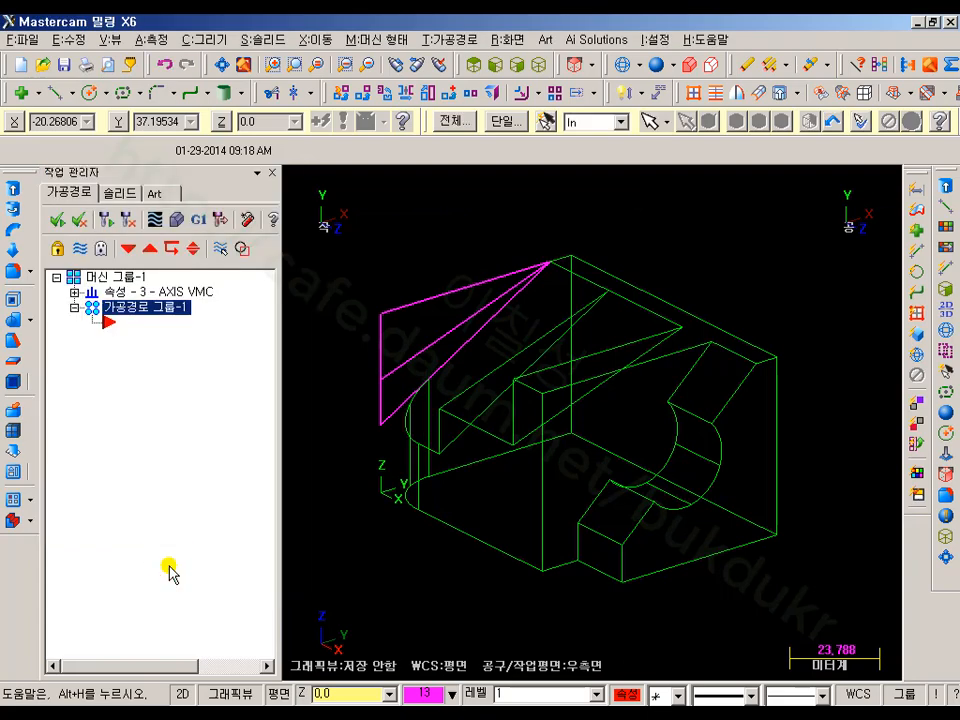
Set the construction plane to 평면 (WCS) with Z depth 51 from the solid's top corner, and show the shaded solid from above.
left_click(686, 121)
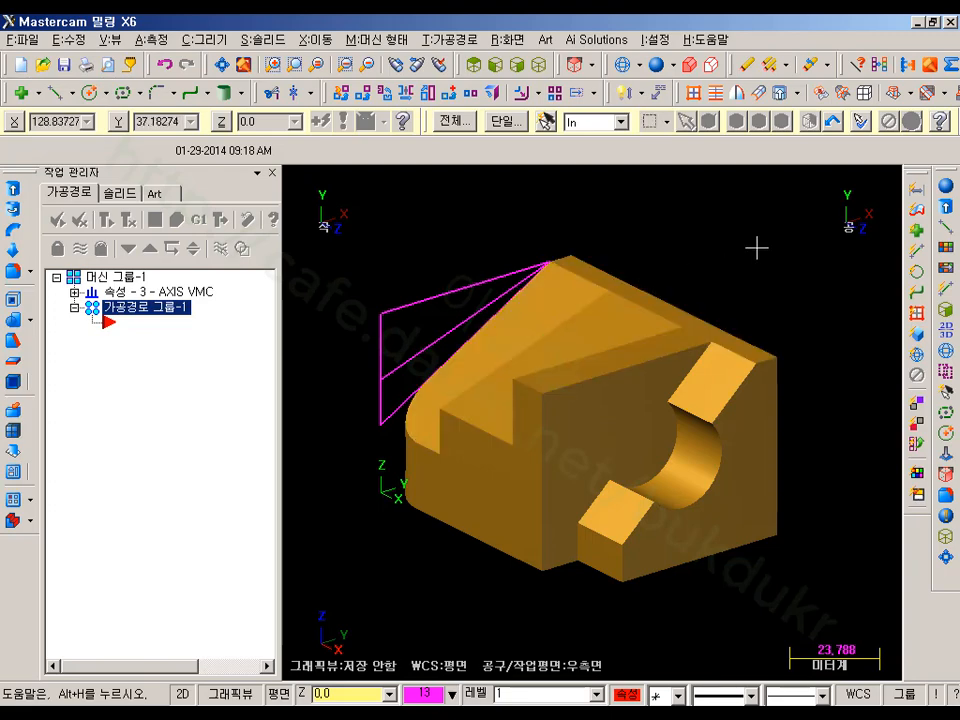
left_click(281, 700)
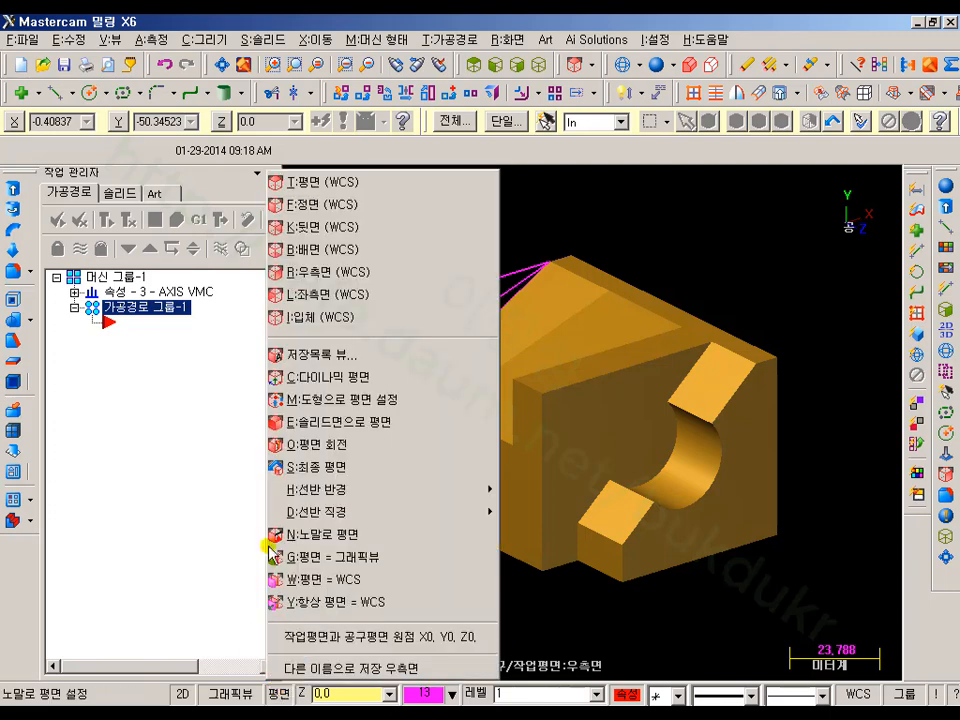
left_click(302, 186)
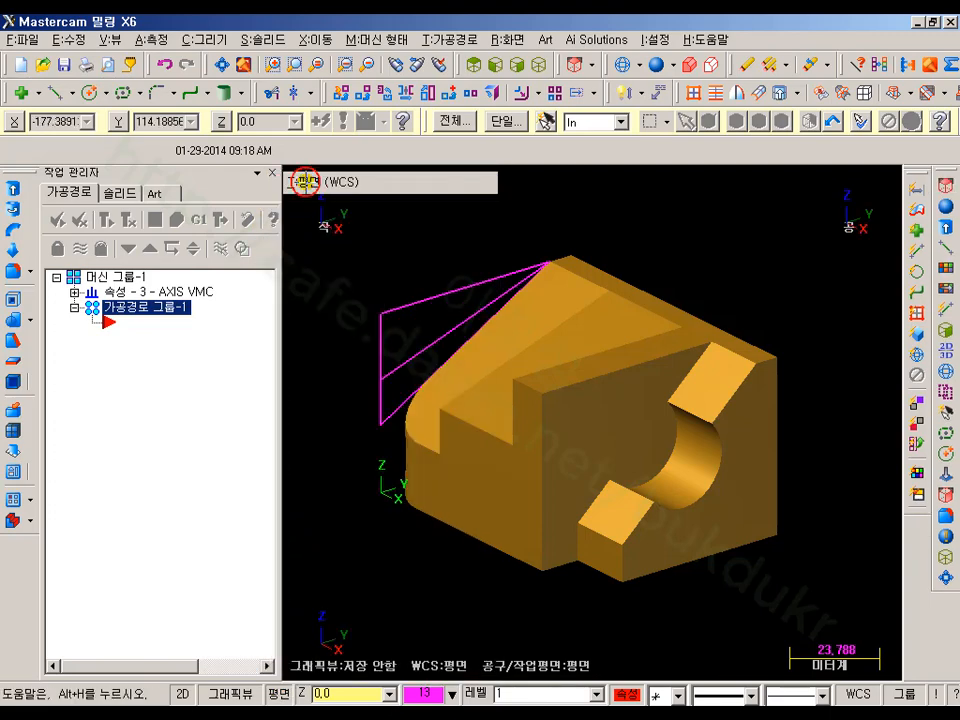
left_click(301, 693)
left_click(569, 264)
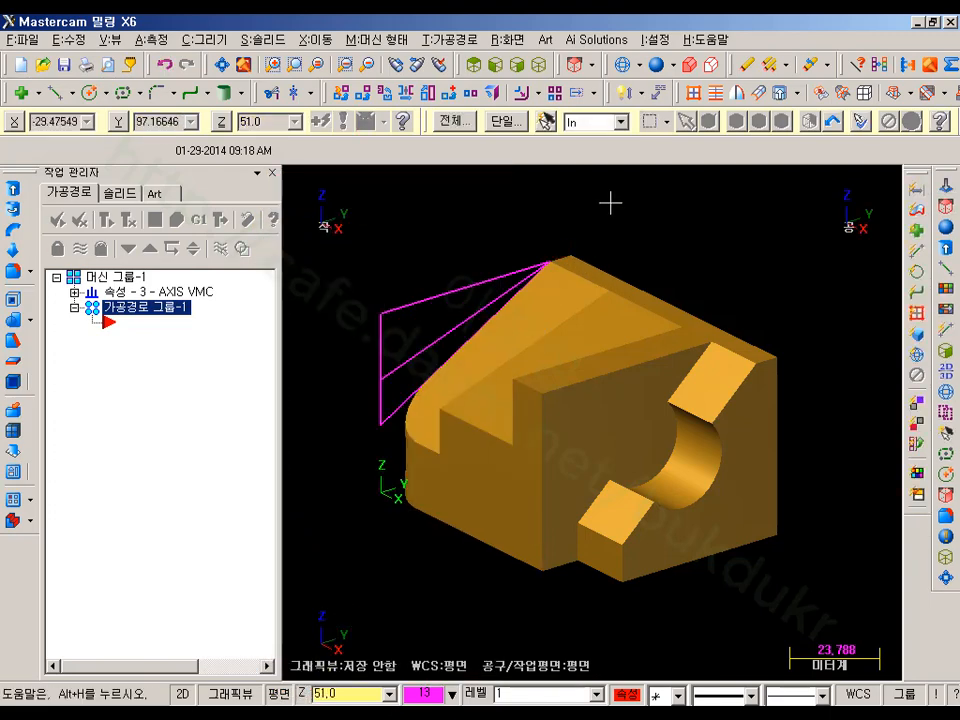
left_click(474, 64)
scroll(610, 430, "down", 2)
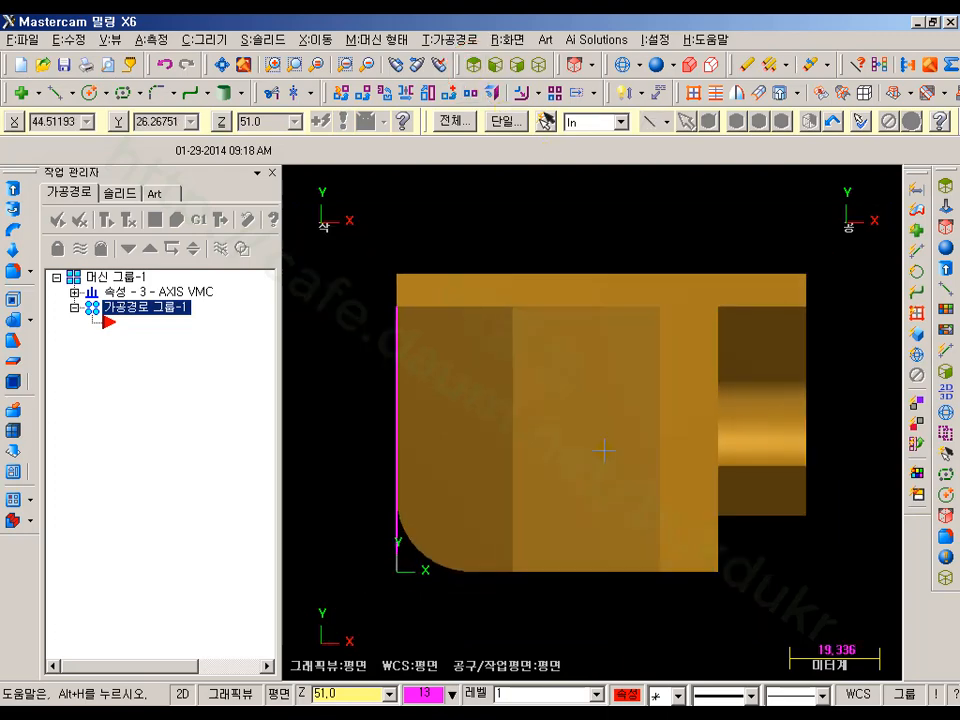
Create a 12.5 wide, 28 (35-7) high rectangle, anchored by its upper-left corner at the outer slope's upper inner corner.
left_click(122, 94)
left_click(113, 489)
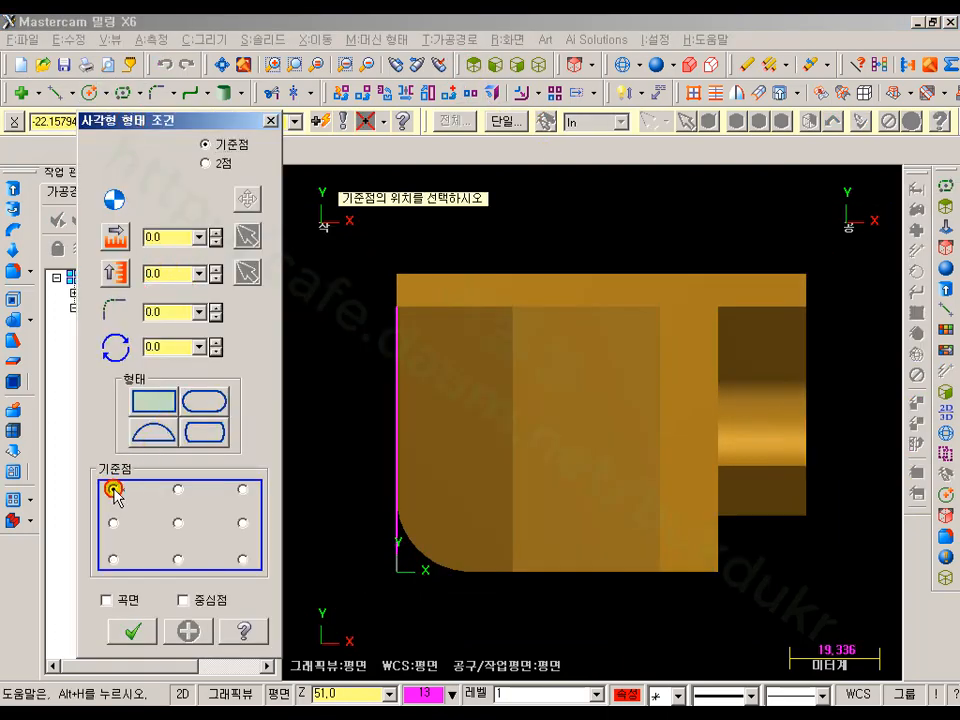
left_click(513, 309)
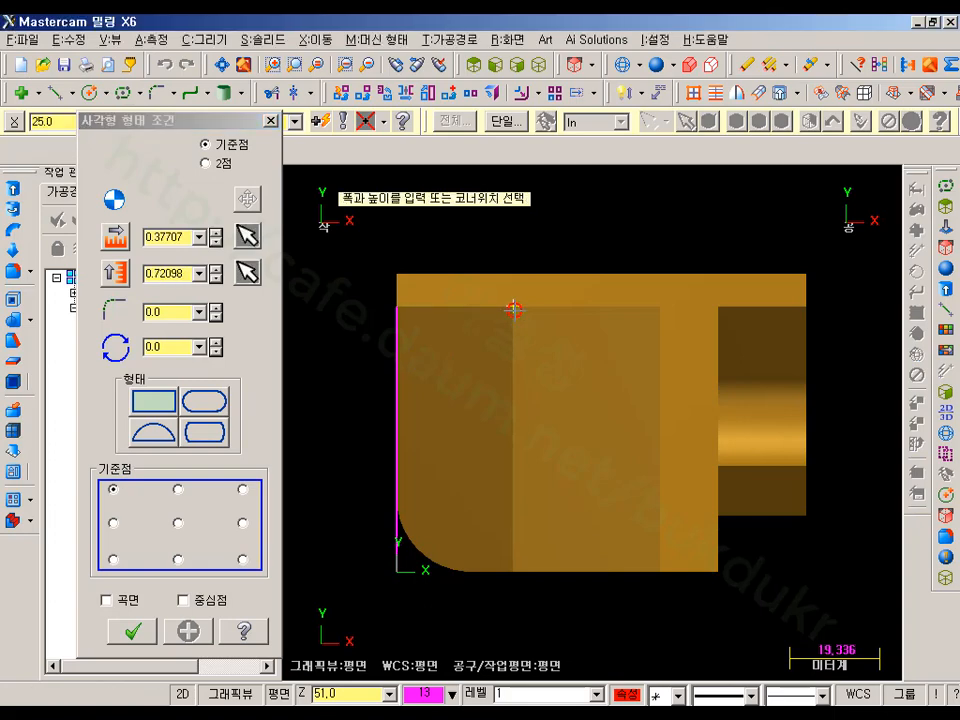
left_click(563, 428)
left_click(172, 236)
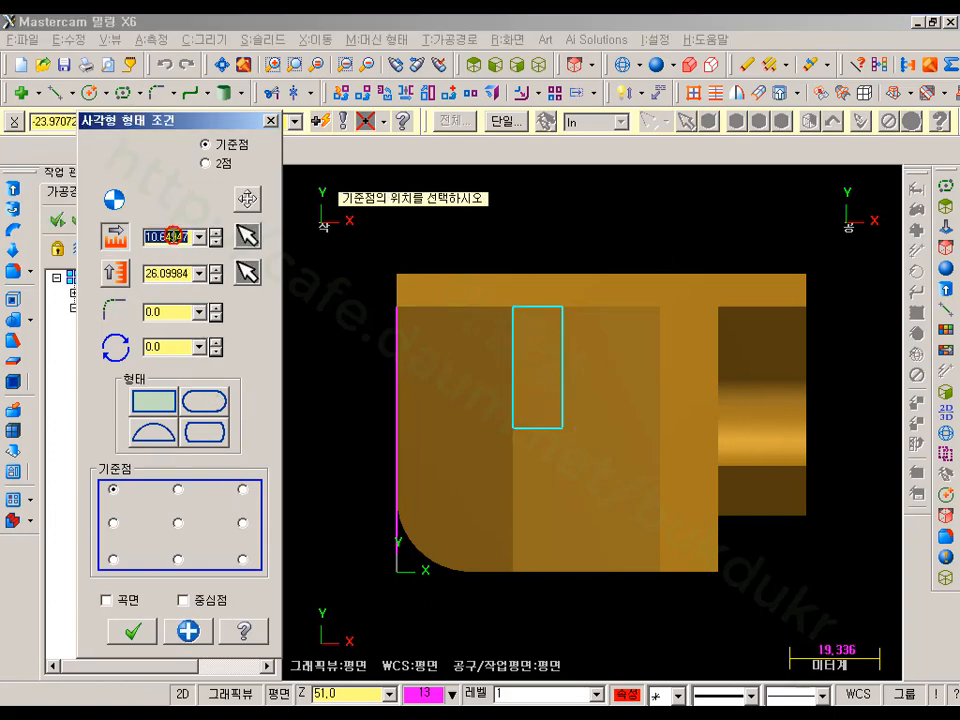
type("12")
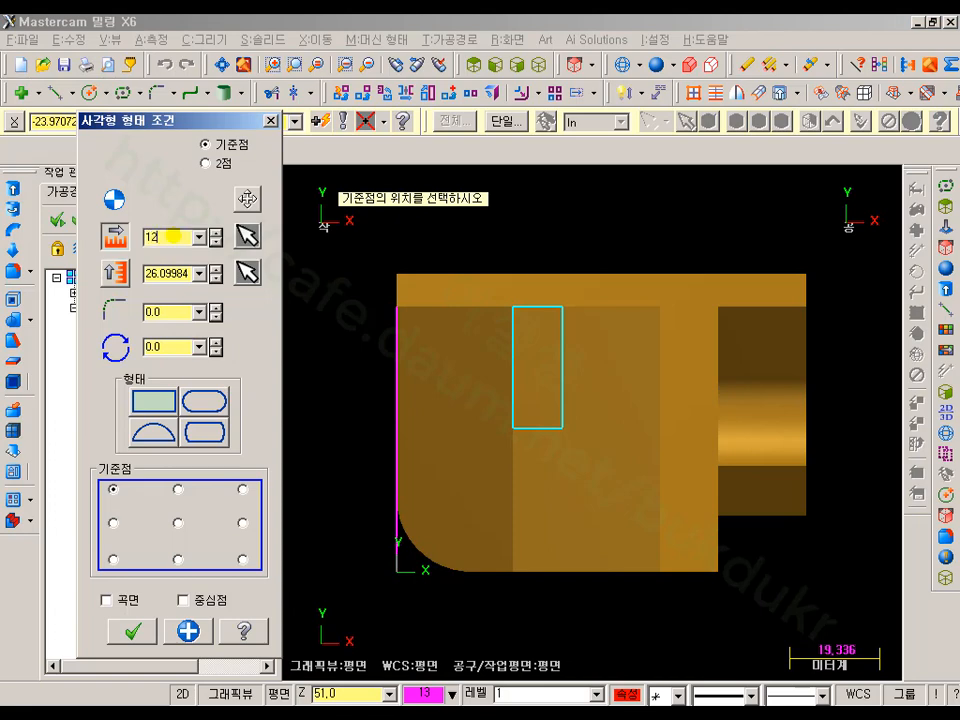
type(".5")
left_click(178, 273)
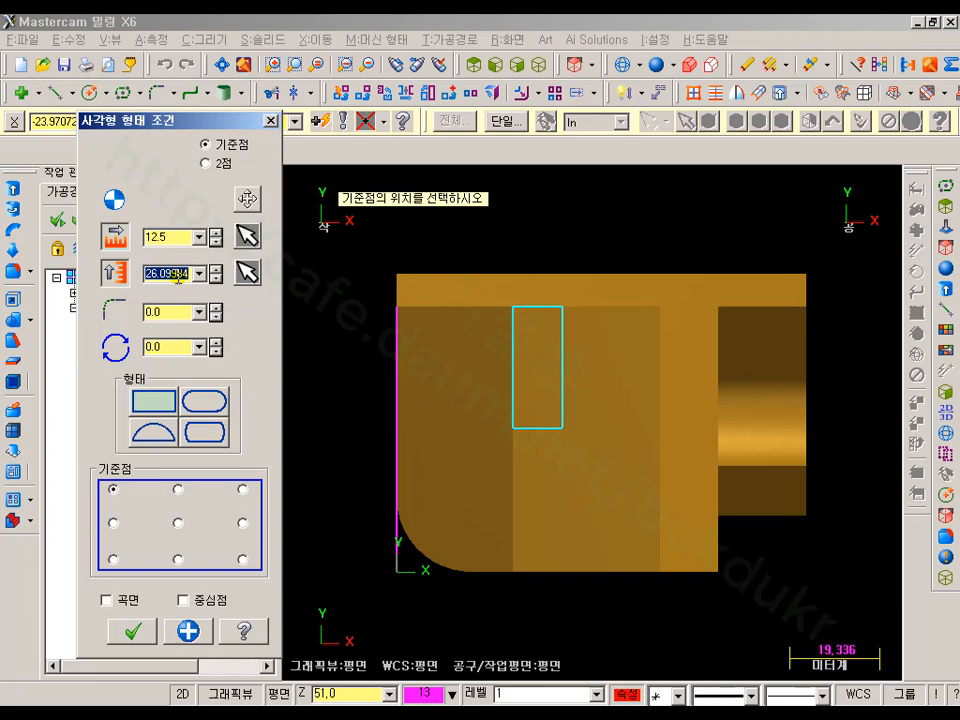
type("35-7")
key("Return")
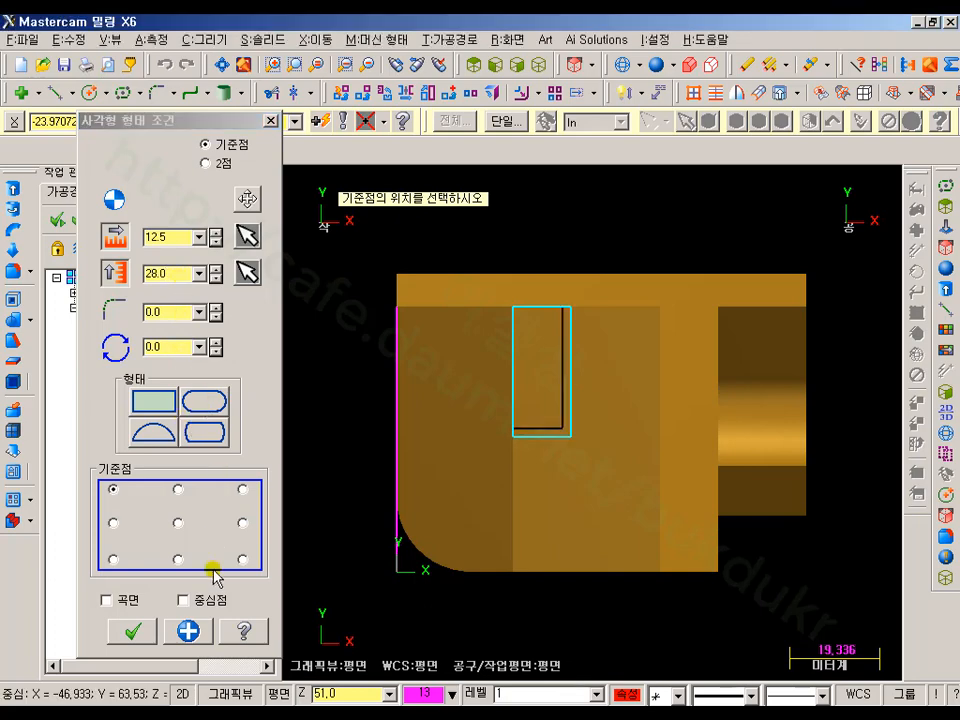
left_click(132, 630)
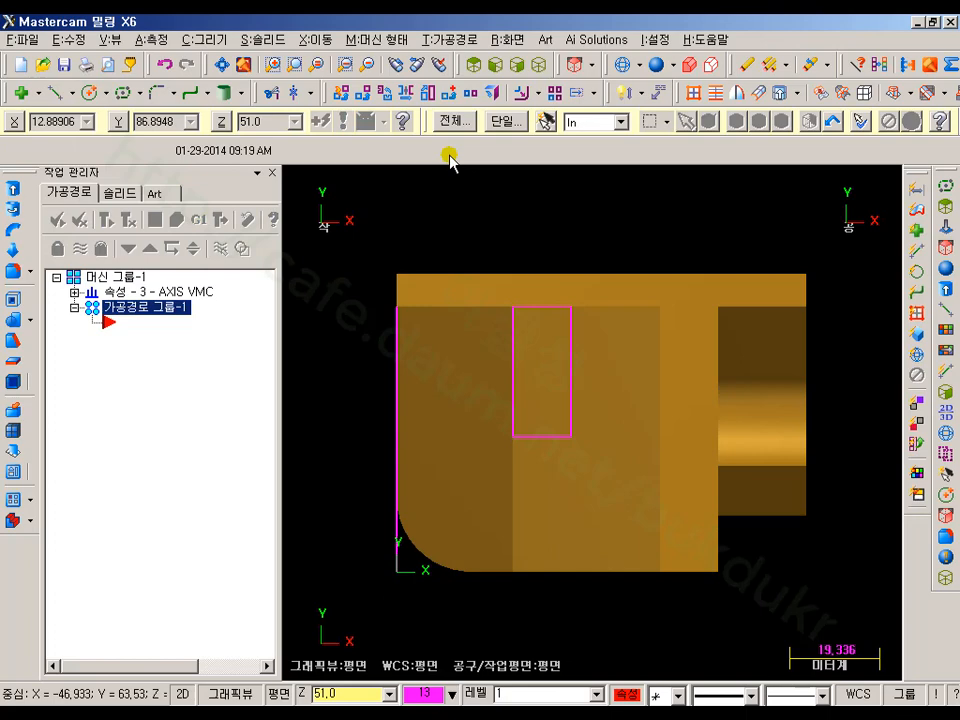
Extrude the rectangle downward as an added boss (보스 추가) with a length of 25, viewing the solid isometrically.
left_click(538, 64)
left_click(16, 192)
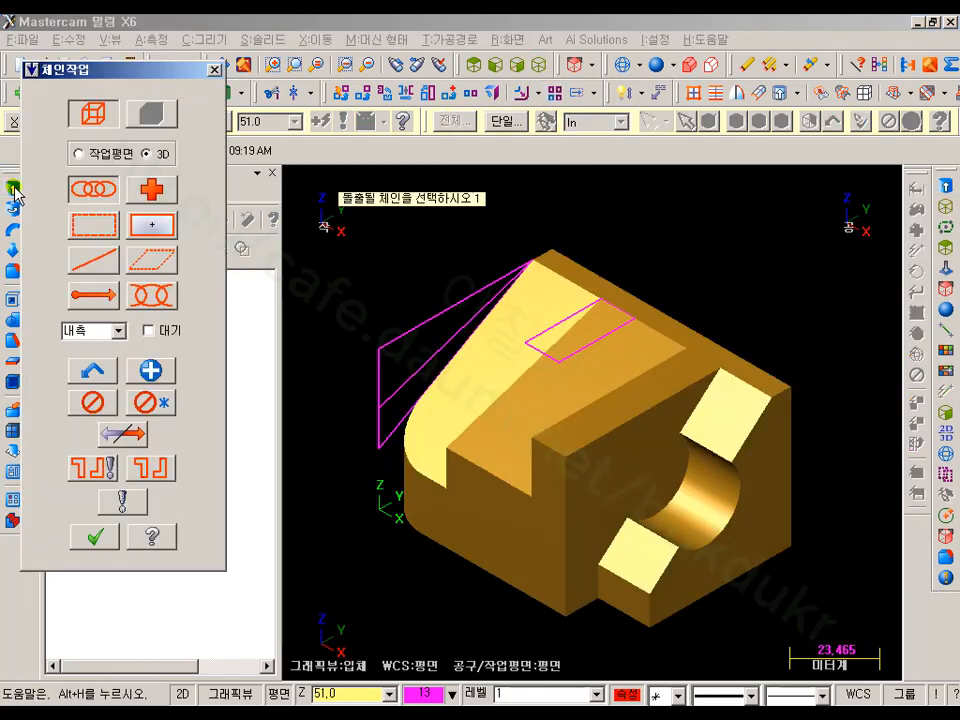
left_click(553, 326)
left_click(120, 535)
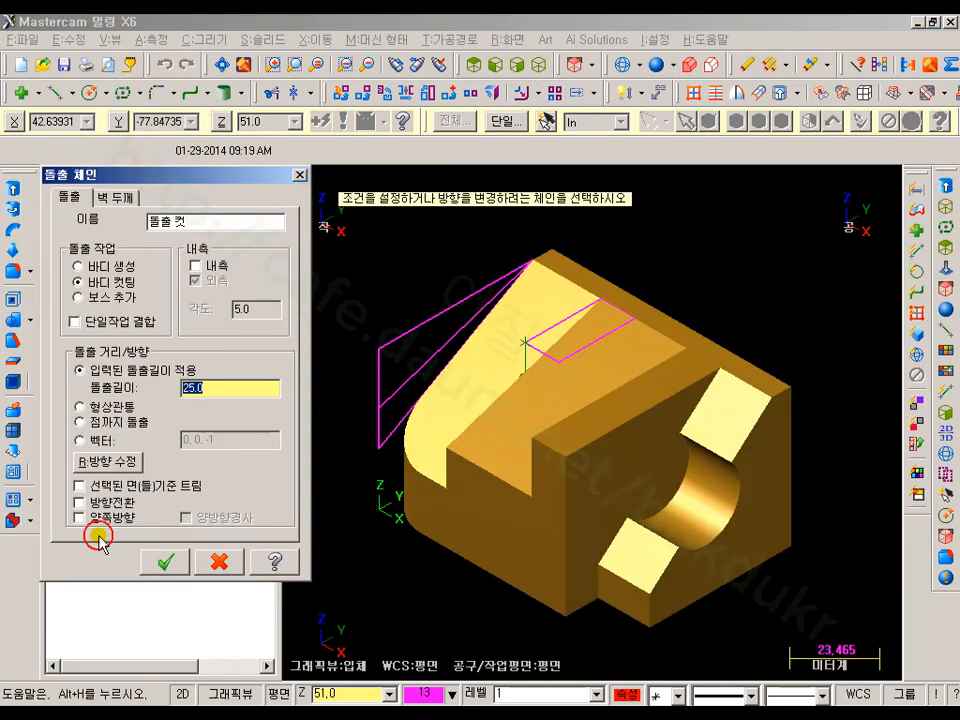
left_click(79, 297)
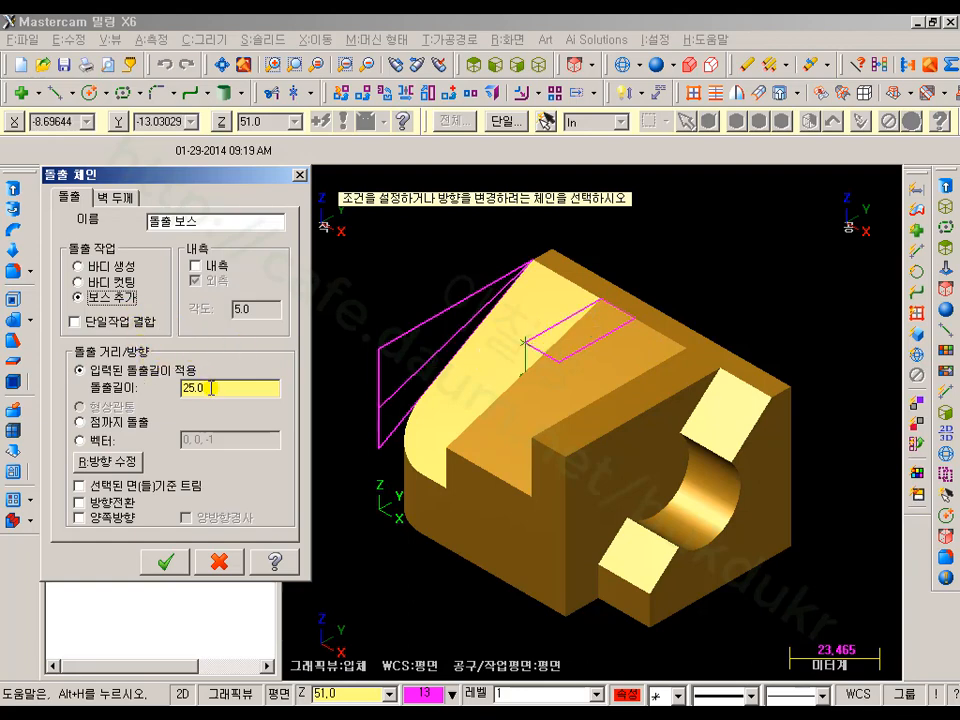
left_click(166, 562)
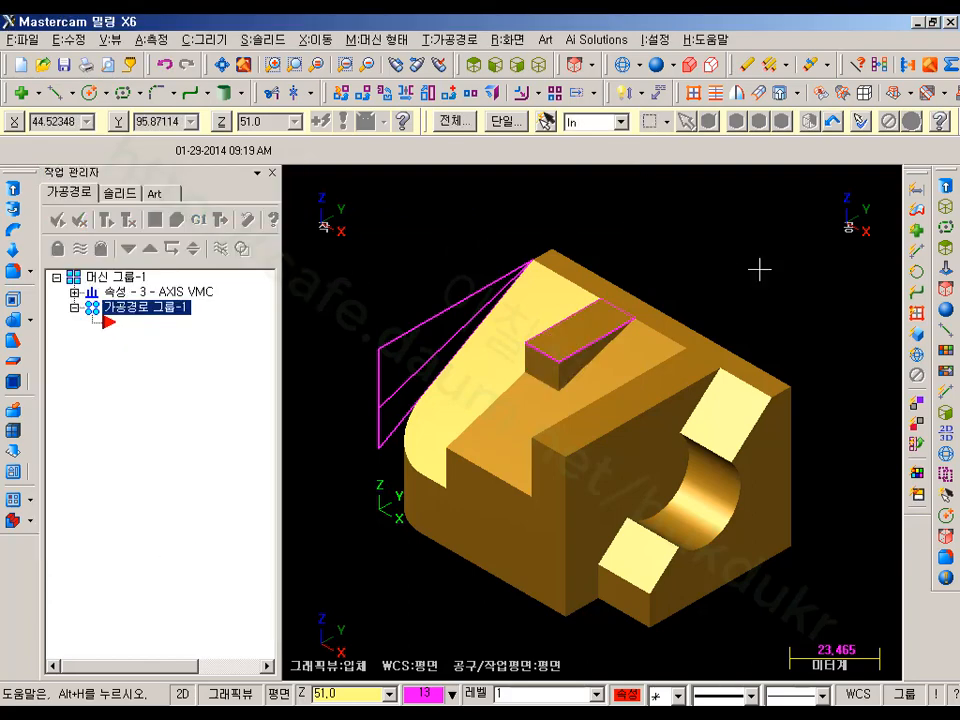
Select all the wireframe profile lines and hide them so only the solid is displayed.
scroll(759, 148, "down", 1)
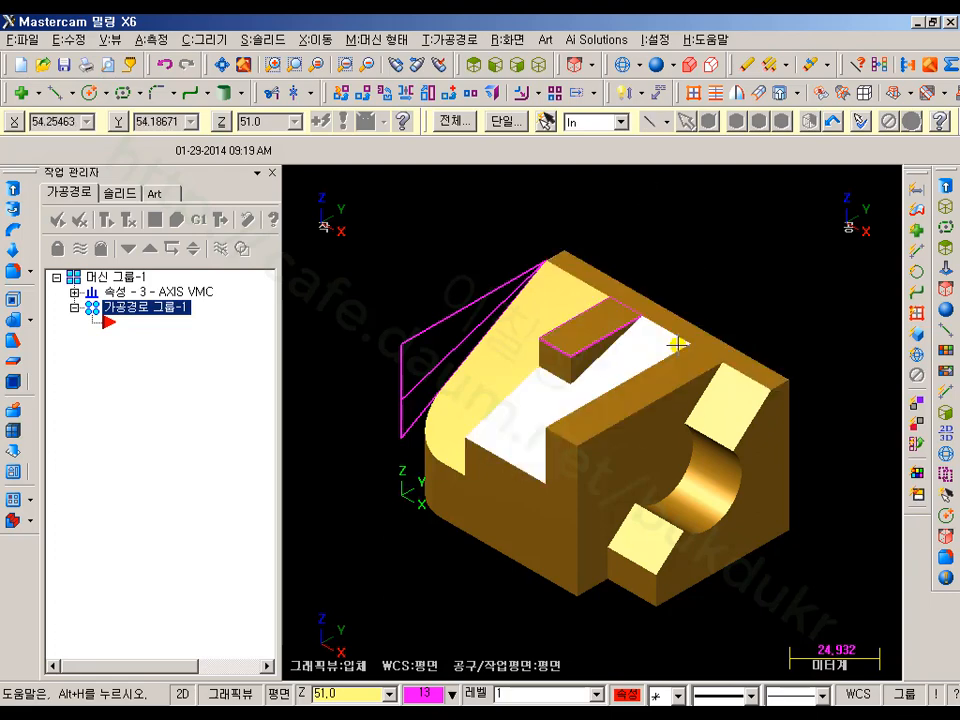
left_click(548, 124)
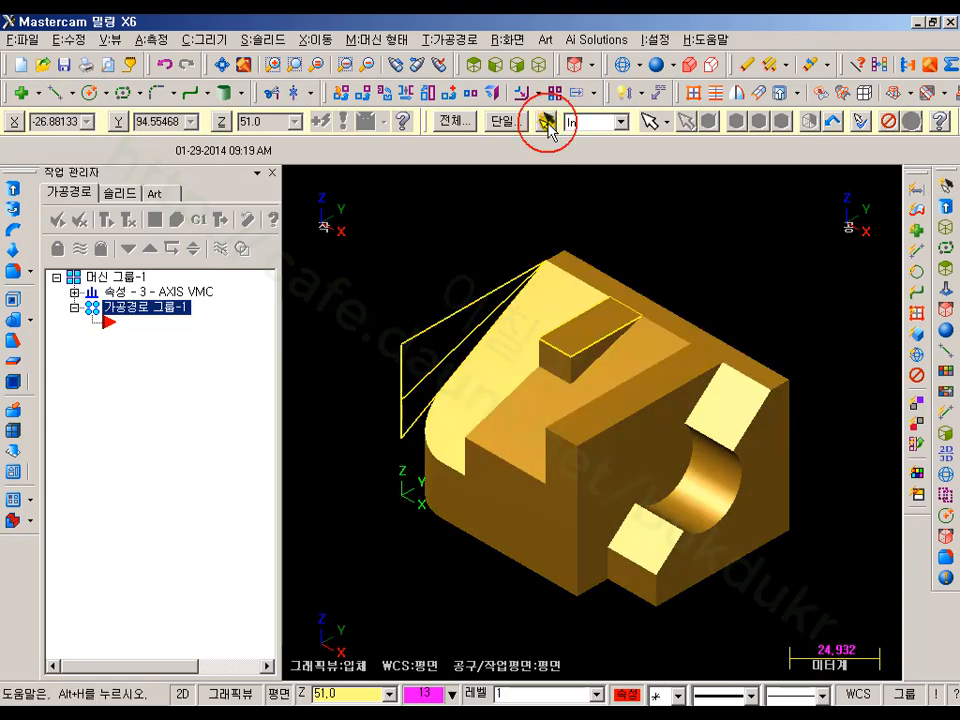
left_click(507, 40)
left_click(548, 143)
scroll(720, 264, "down", 1)
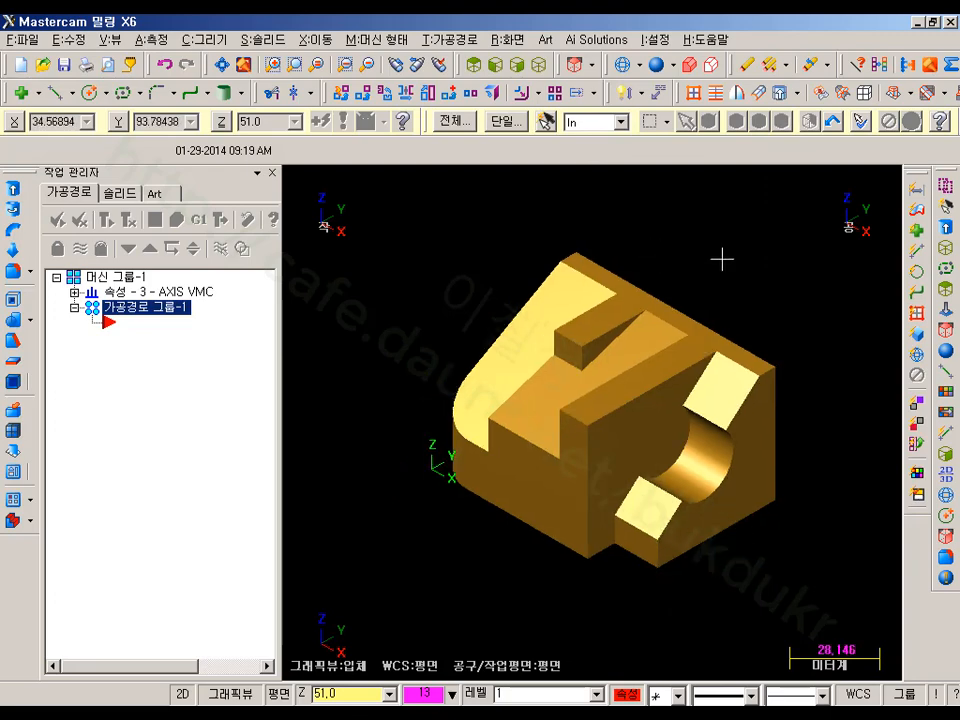
Add smart dimensions along the block's top rear edge for the outer slope's upper width and the adjacent rib's width.
middle_click_drag(740, 261, 684, 272)
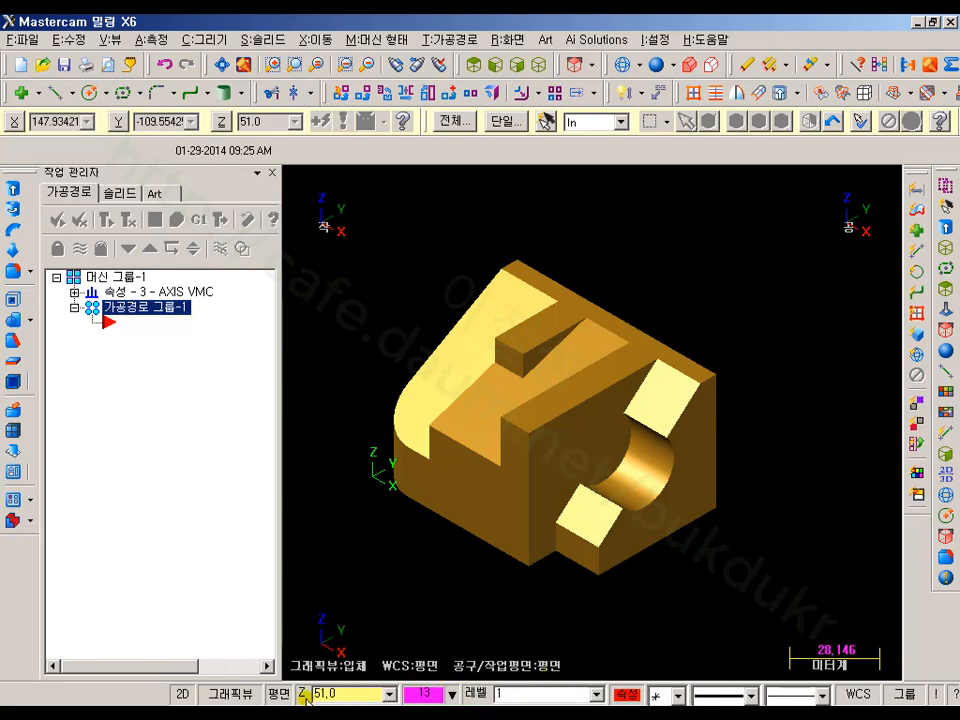
scroll(602, 270, "up", 3)
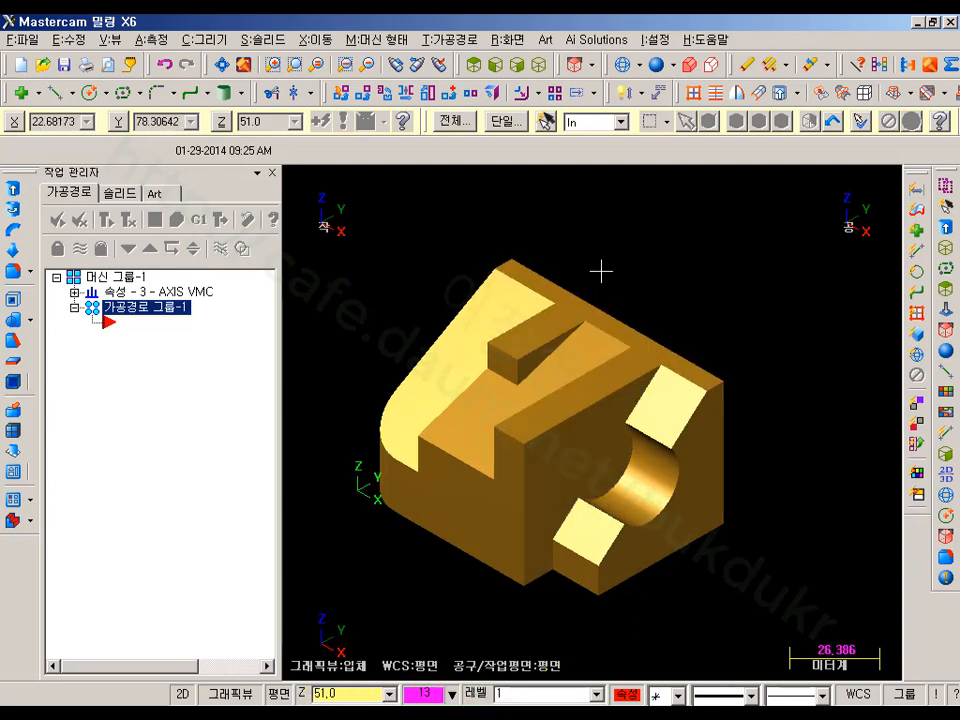
scroll(560, 288, "up", 1)
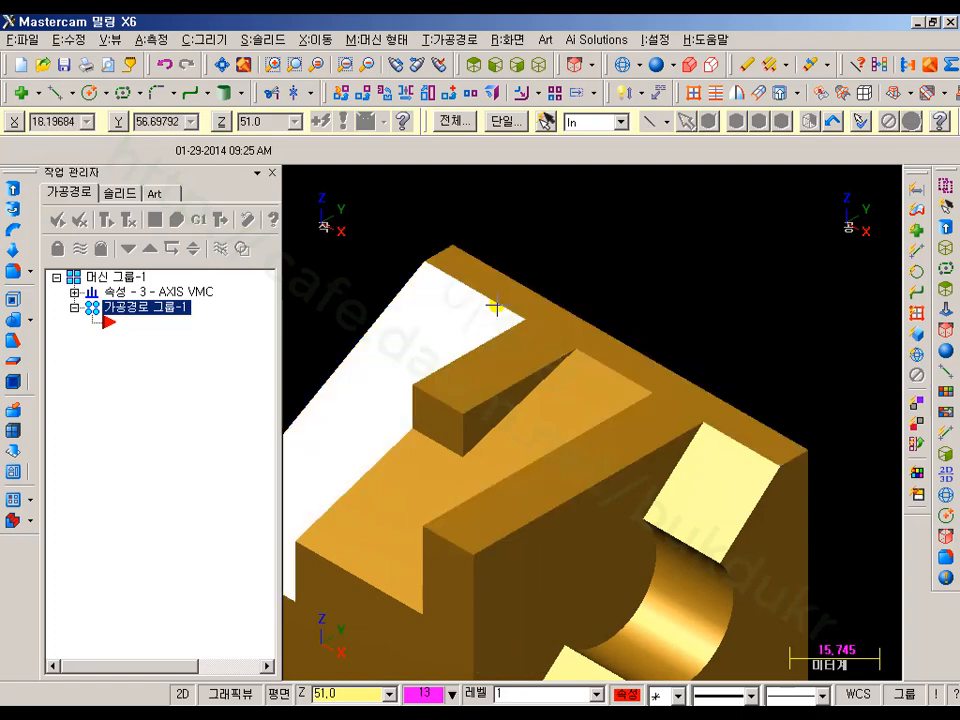
left_click(623, 93)
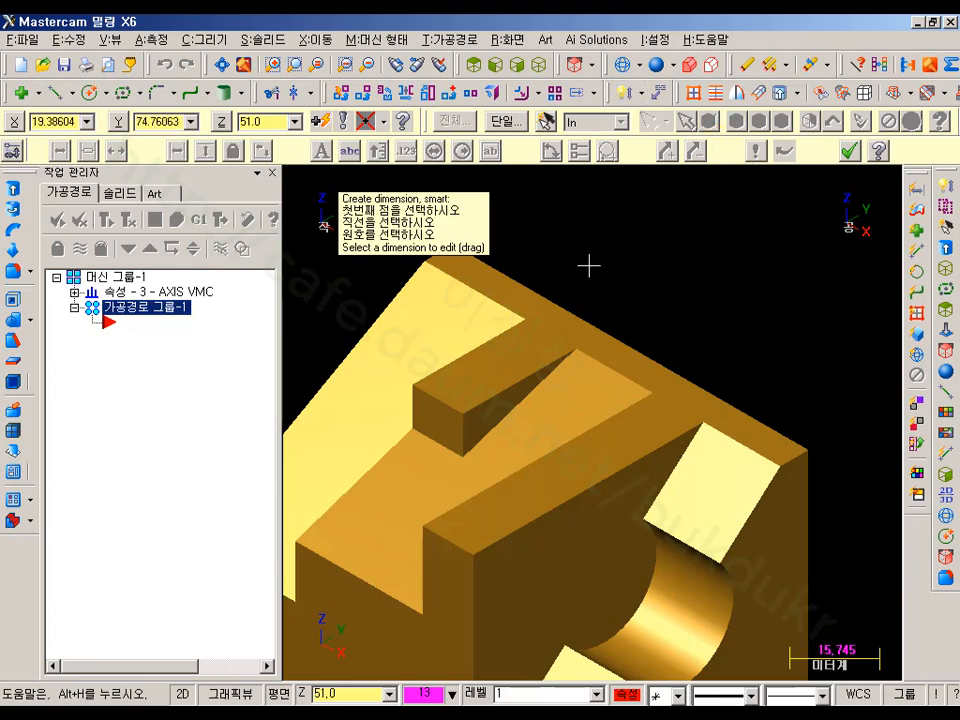
middle_click_drag(624, 270, 658, 303)
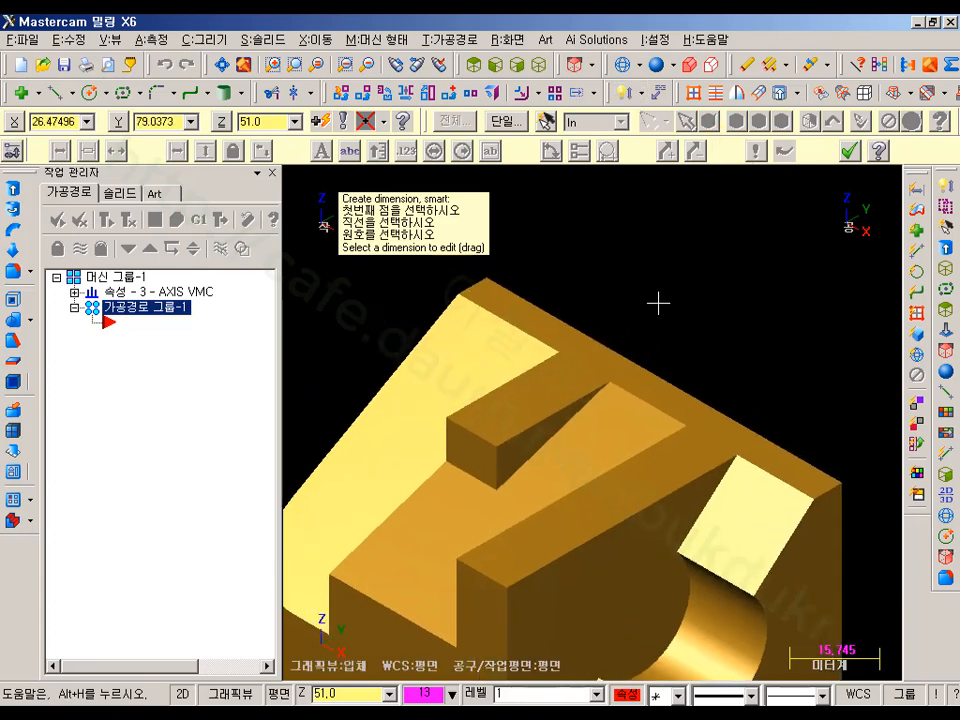
left_click(478, 300)
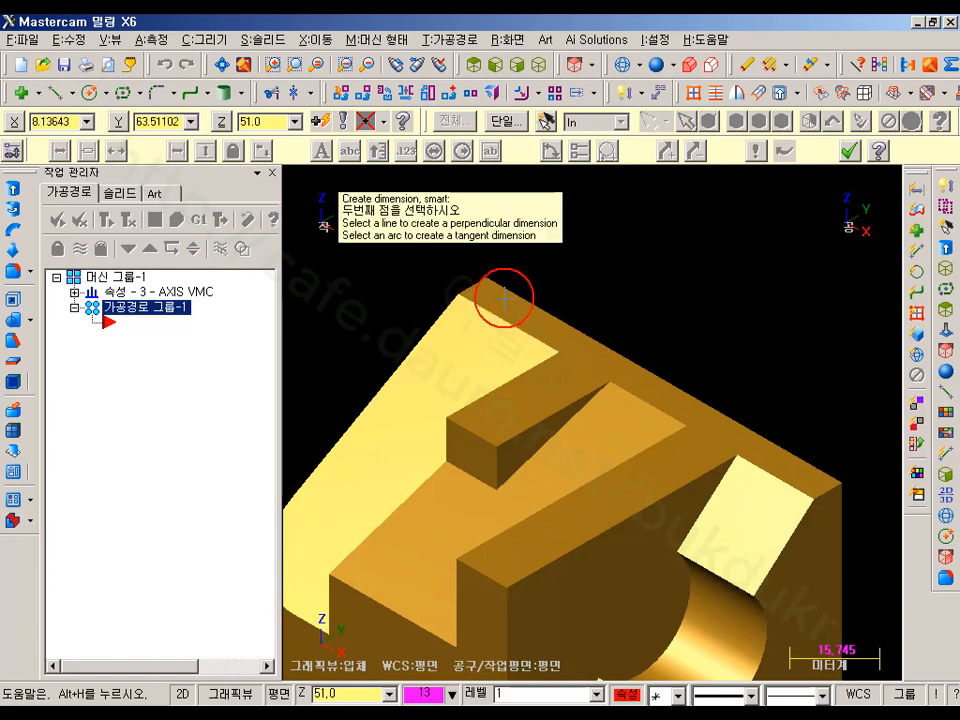
left_click(561, 352)
left_click(580, 276)
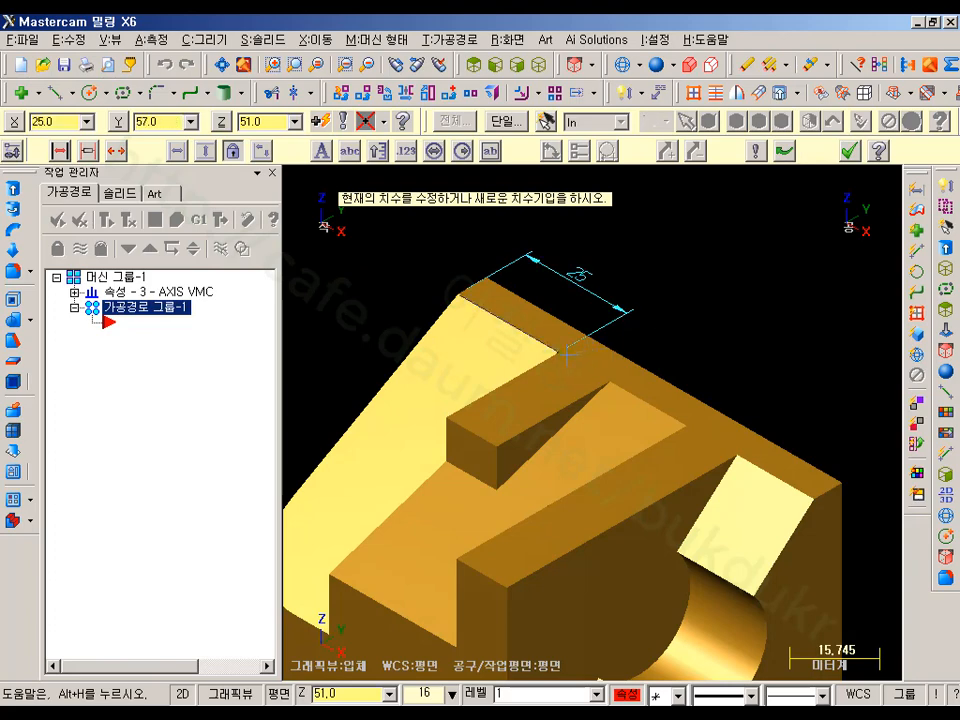
left_click(618, 386)
left_click(610, 380)
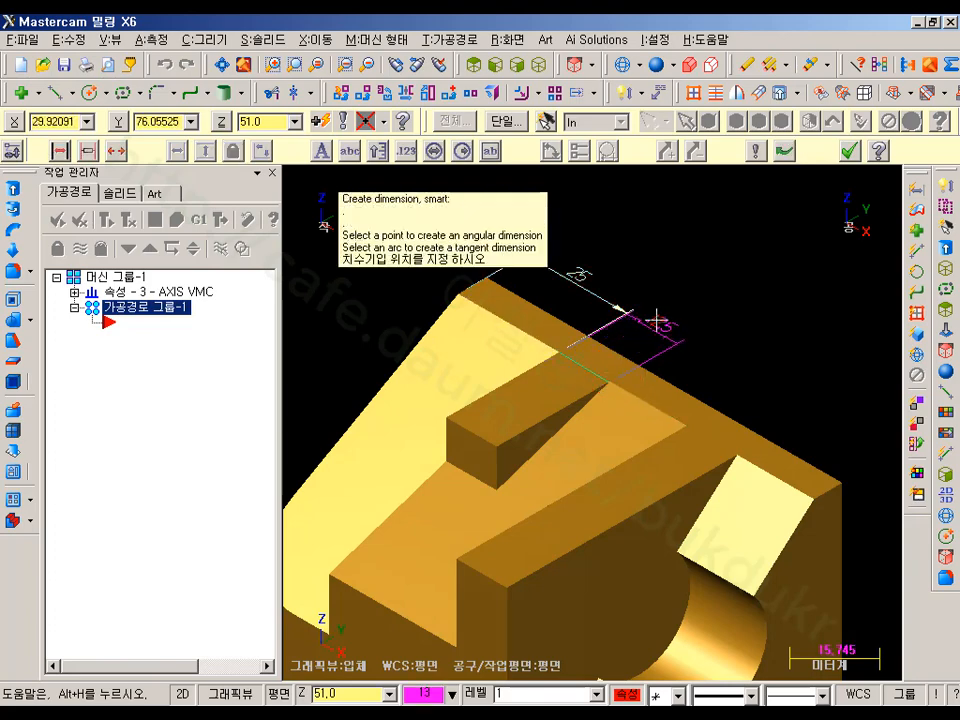
left_click(678, 322)
Continue the dimension chain with the inner slope's upper width and the thickness of the wall beside the notch.
left_click(616, 382)
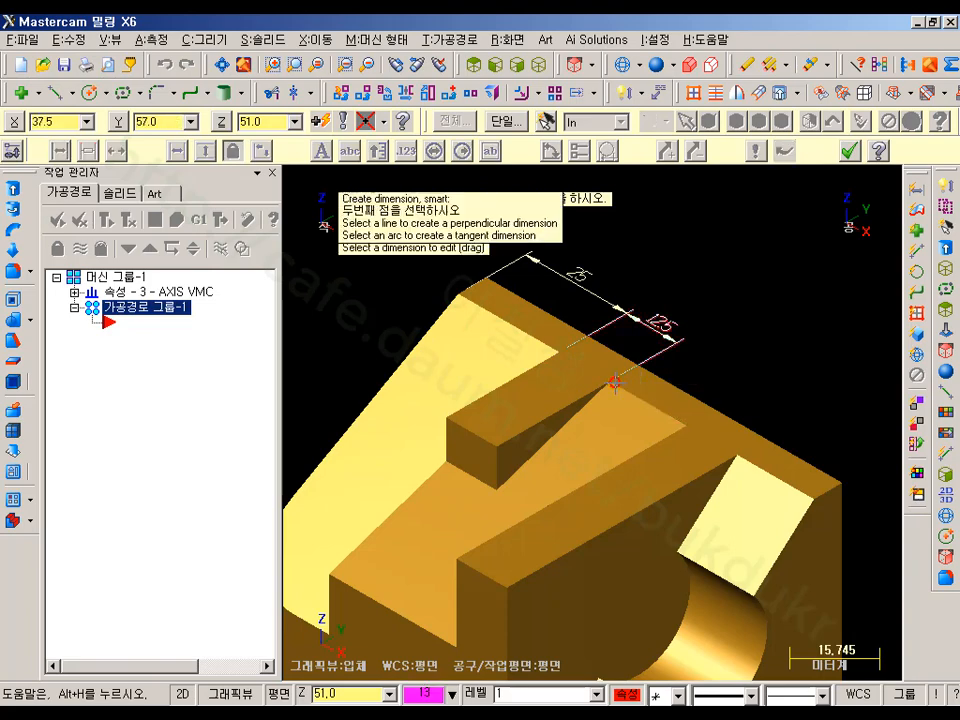
left_click(688, 427)
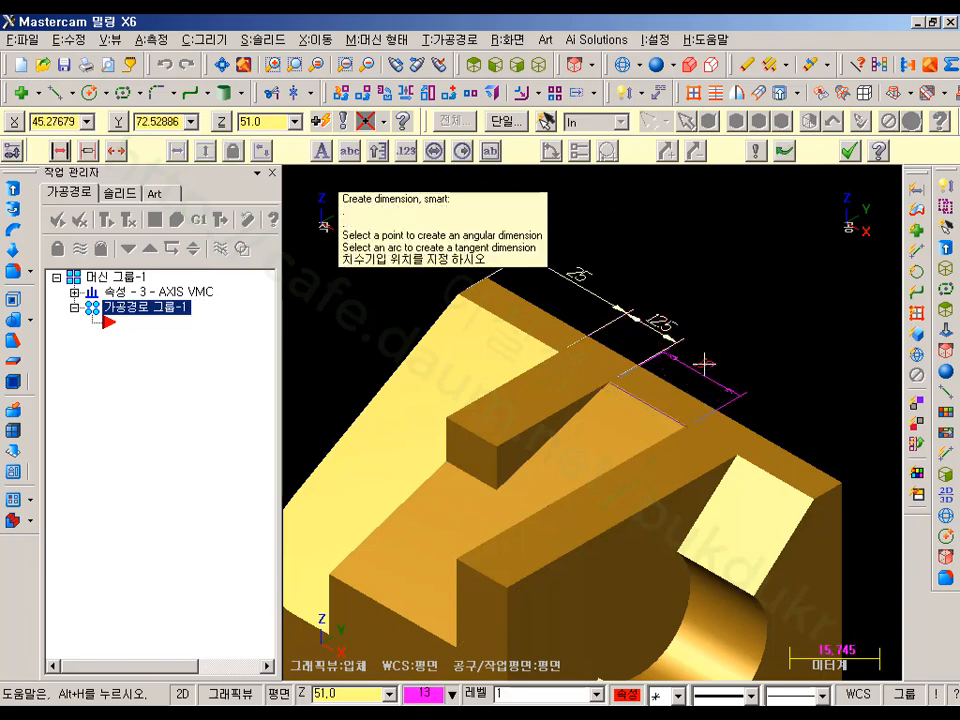
left_click(713, 356)
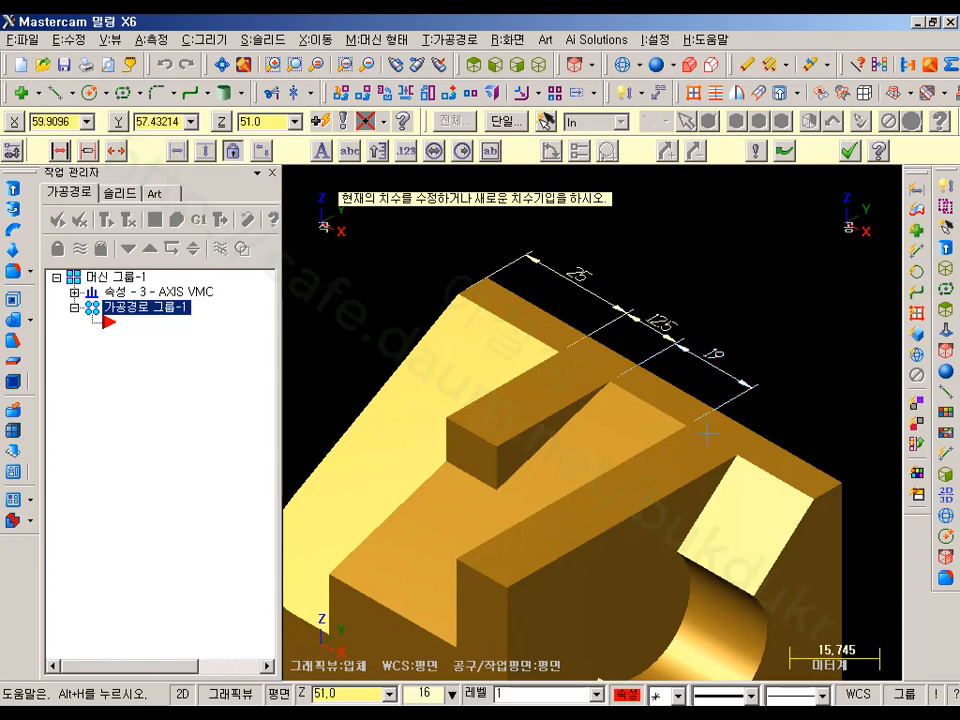
left_click(738, 458)
left_click(754, 431)
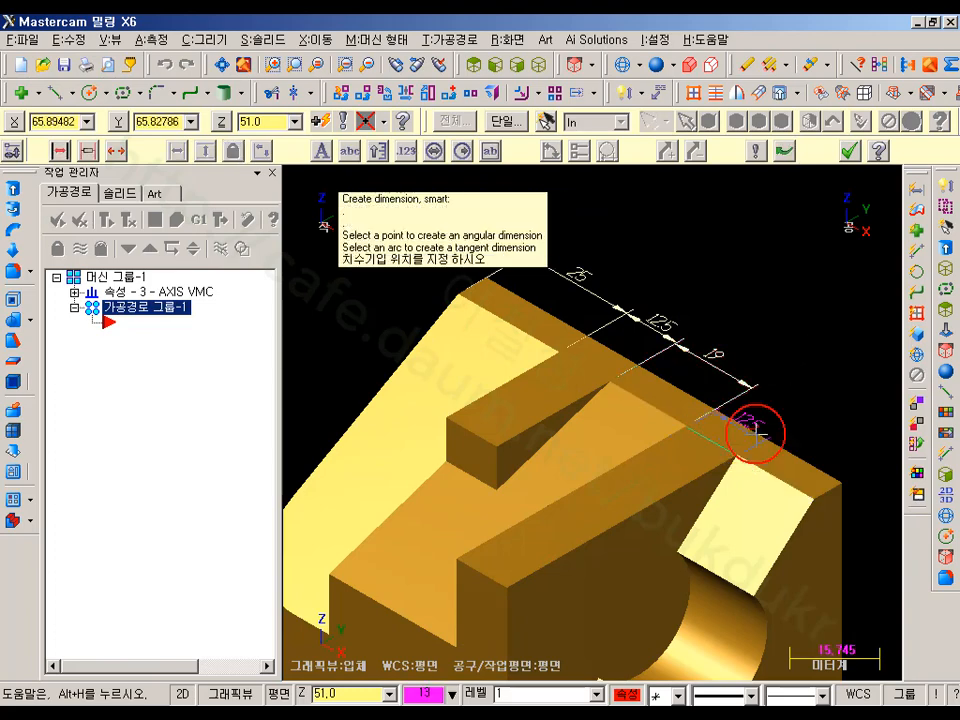
left_click(787, 401)
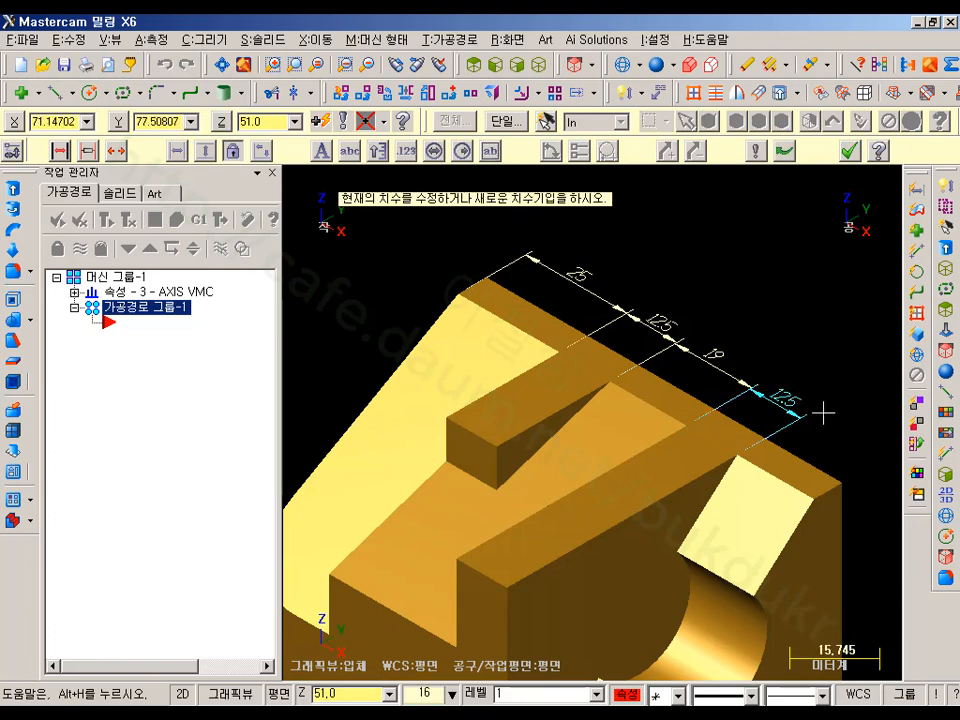
Dimension the block's overall length along the top rear edge, placing it outside the chained dimensions.
middle_click_drag(845, 413, 801, 431)
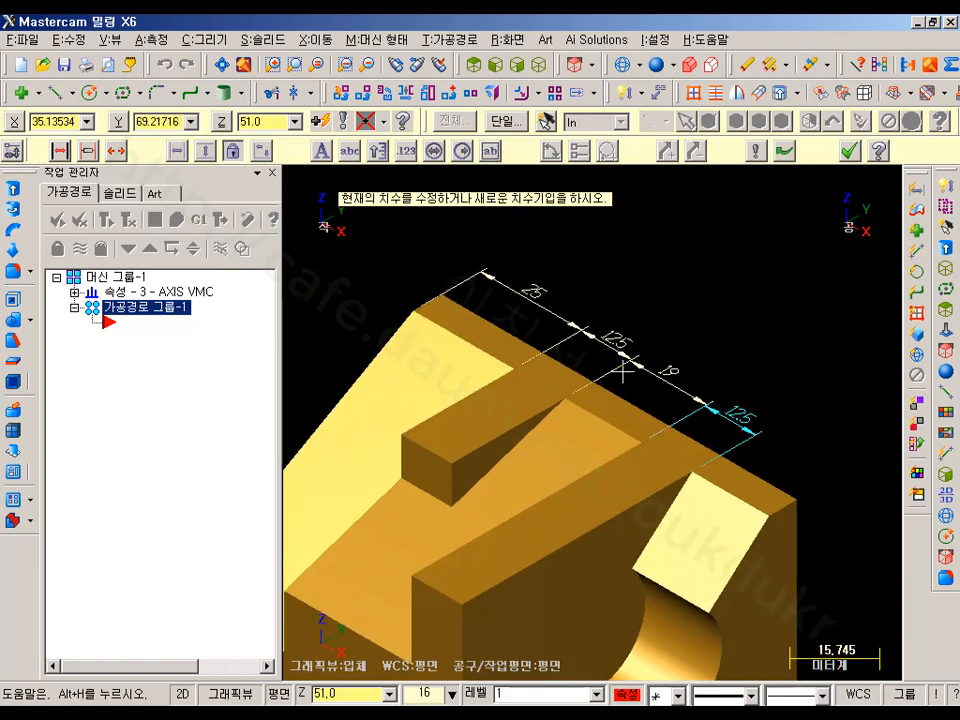
left_click(450, 293)
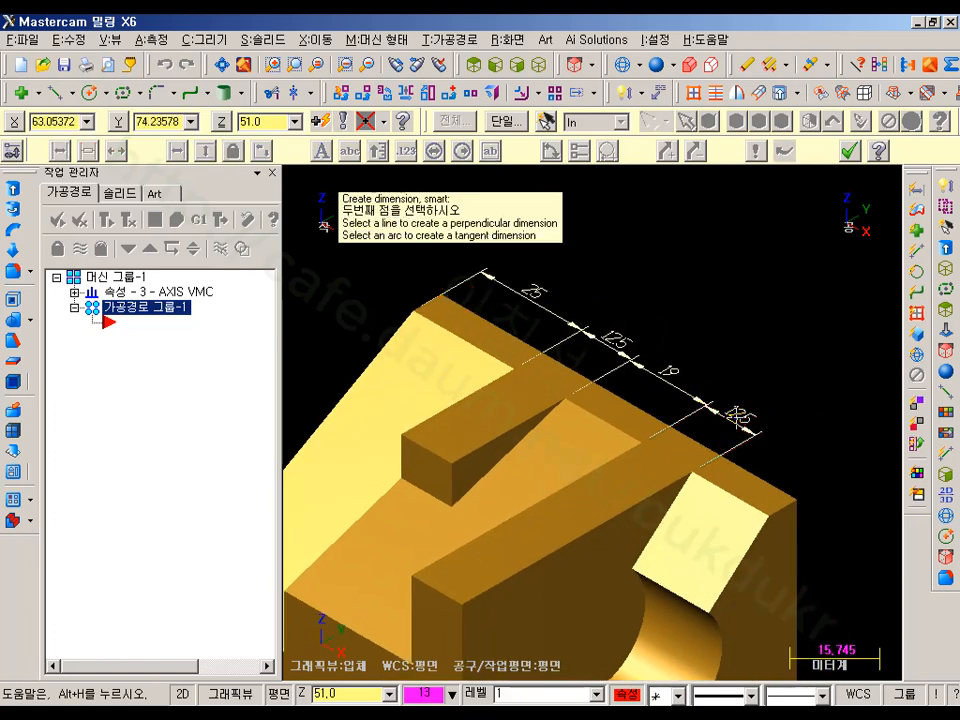
left_click(796, 503)
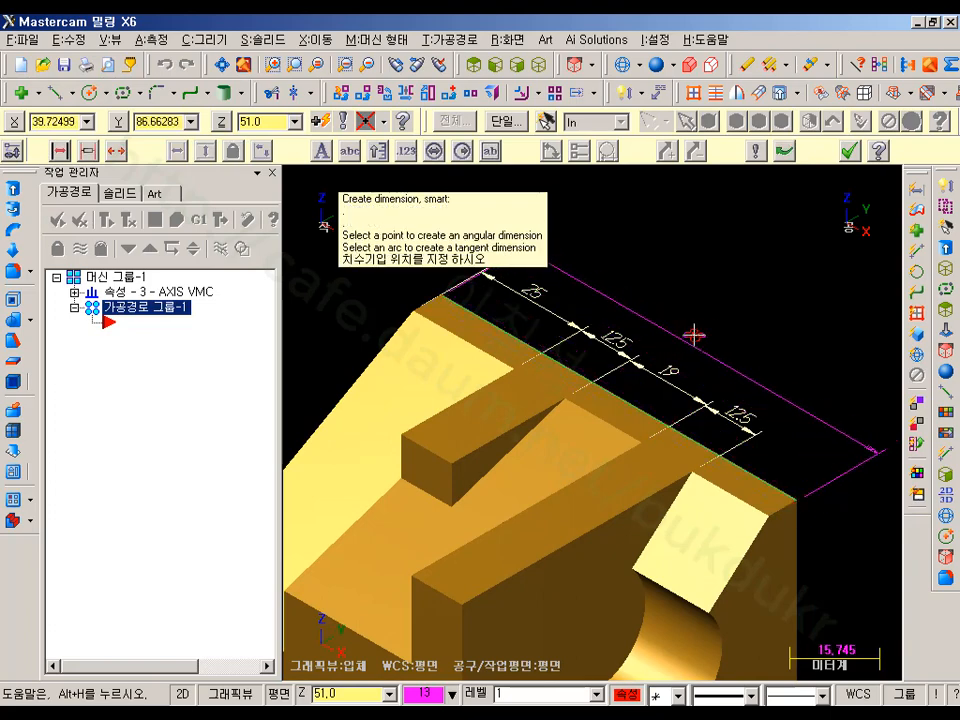
left_click(752, 308)
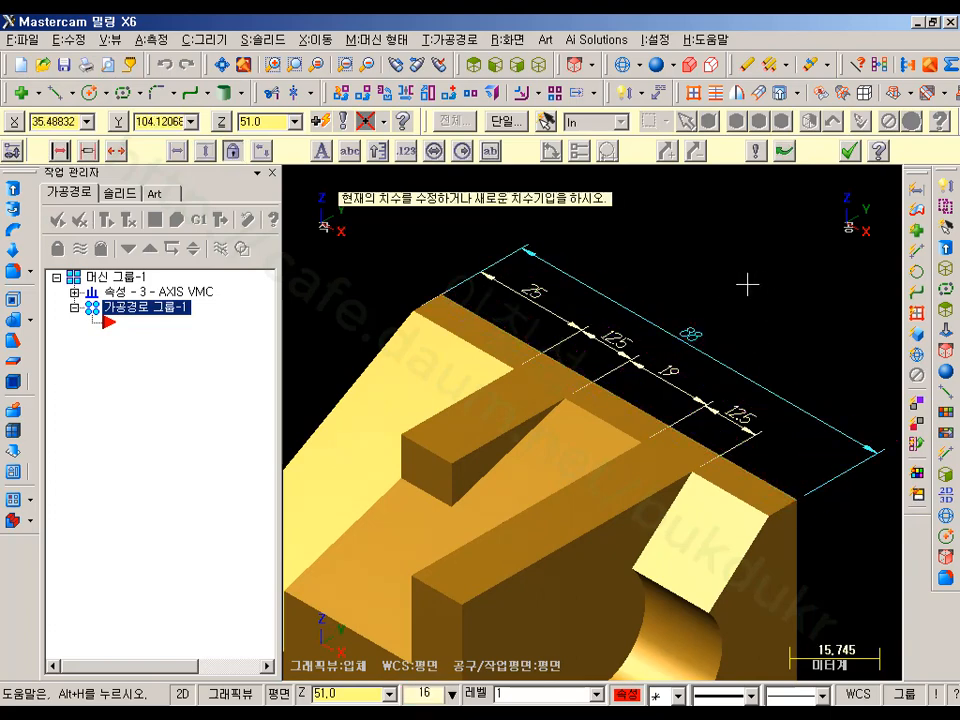
Dimension the short top edge between the block's rear corner and the start of the outer slope.
scroll(743, 283, "down", 1)
middle_click_drag(743, 282, 798, 332)
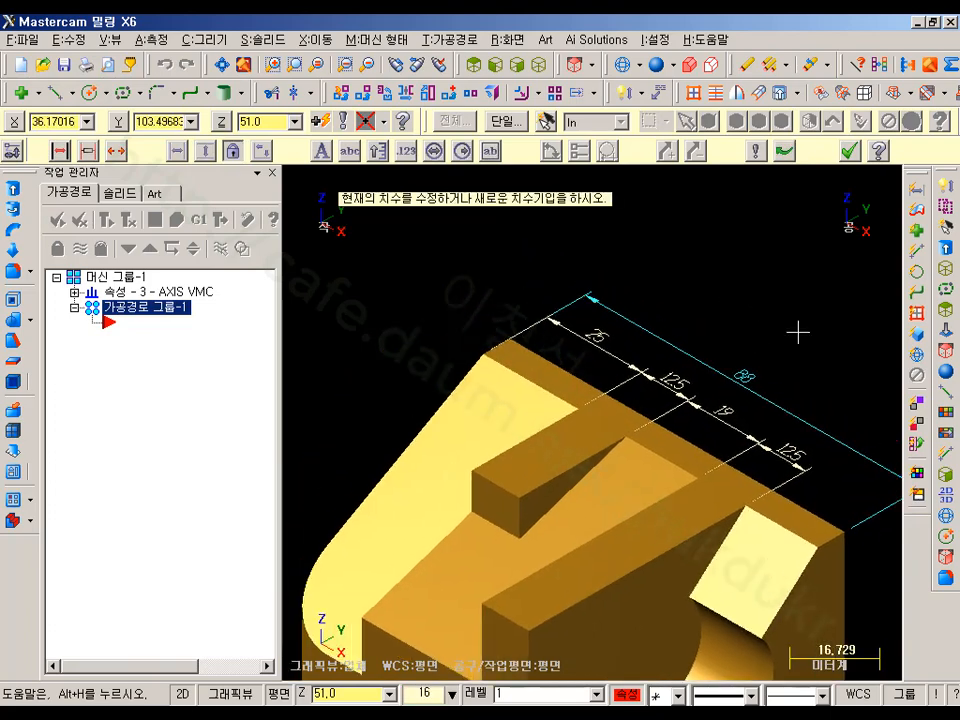
left_click(519, 345)
left_click(486, 348)
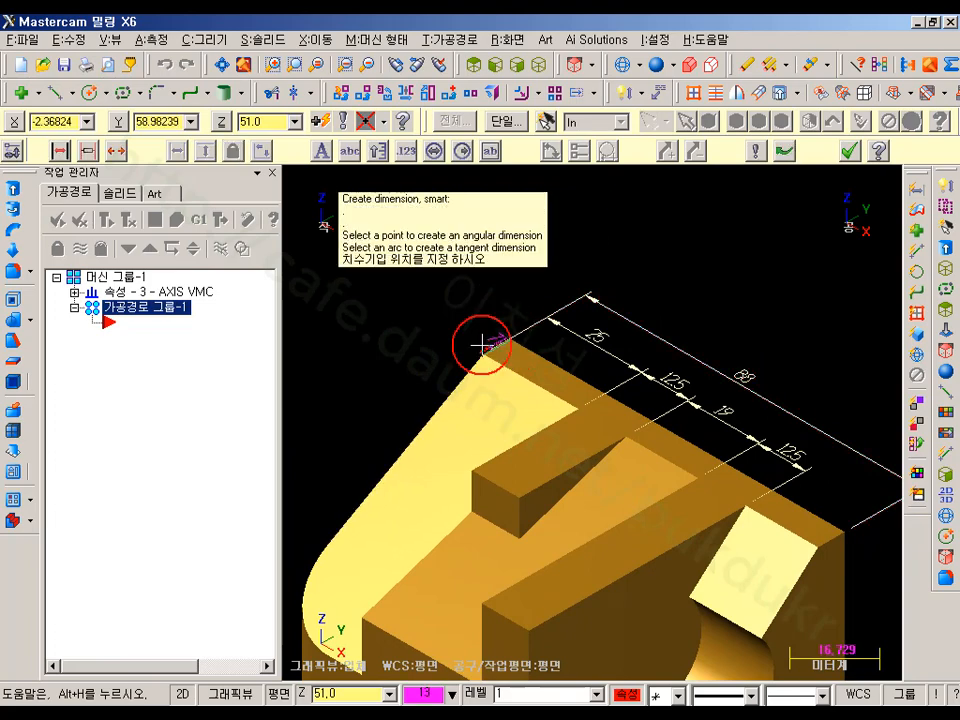
left_click(491, 302)
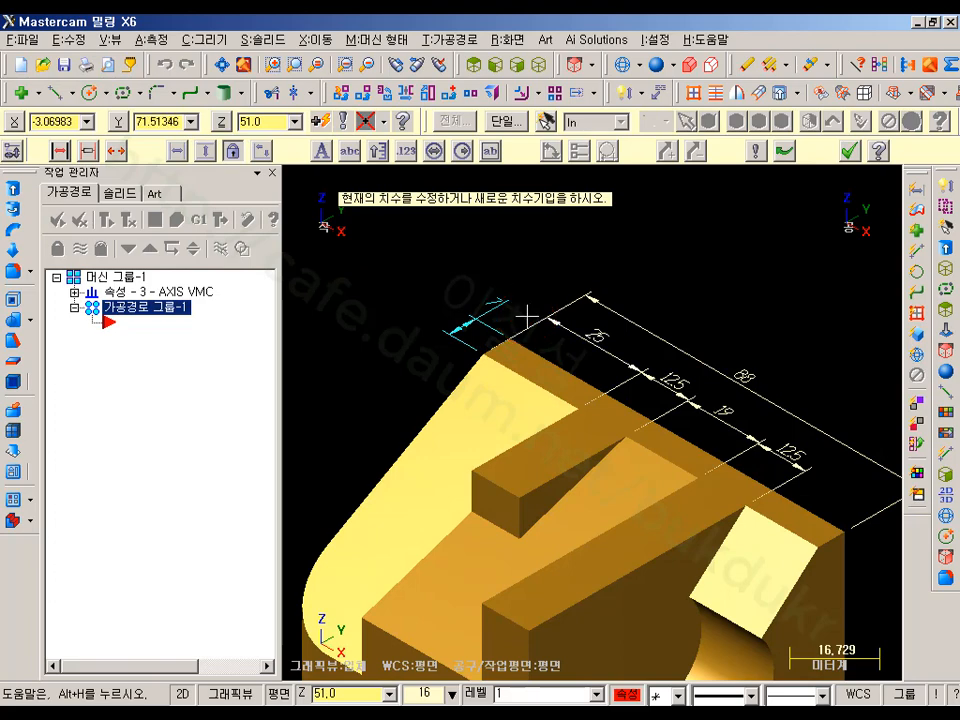
scroll(570, 318, "down", 1)
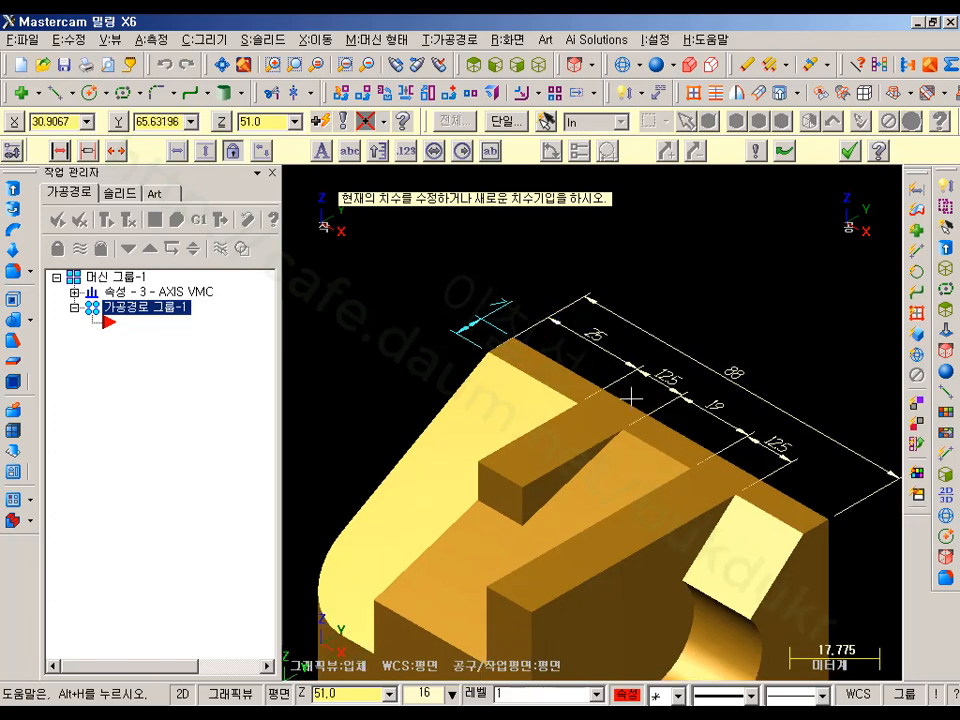
Dimension the distance from the block's top rear corner to the rib's front end, placing it outside the short edge dimension.
left_click(514, 360)
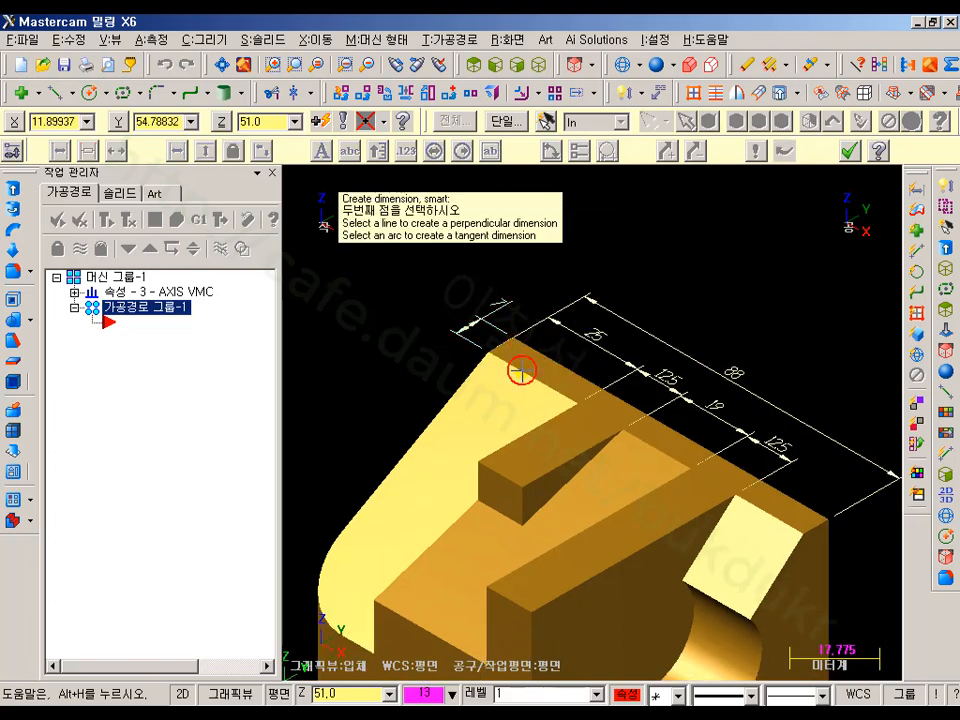
left_click(480, 463)
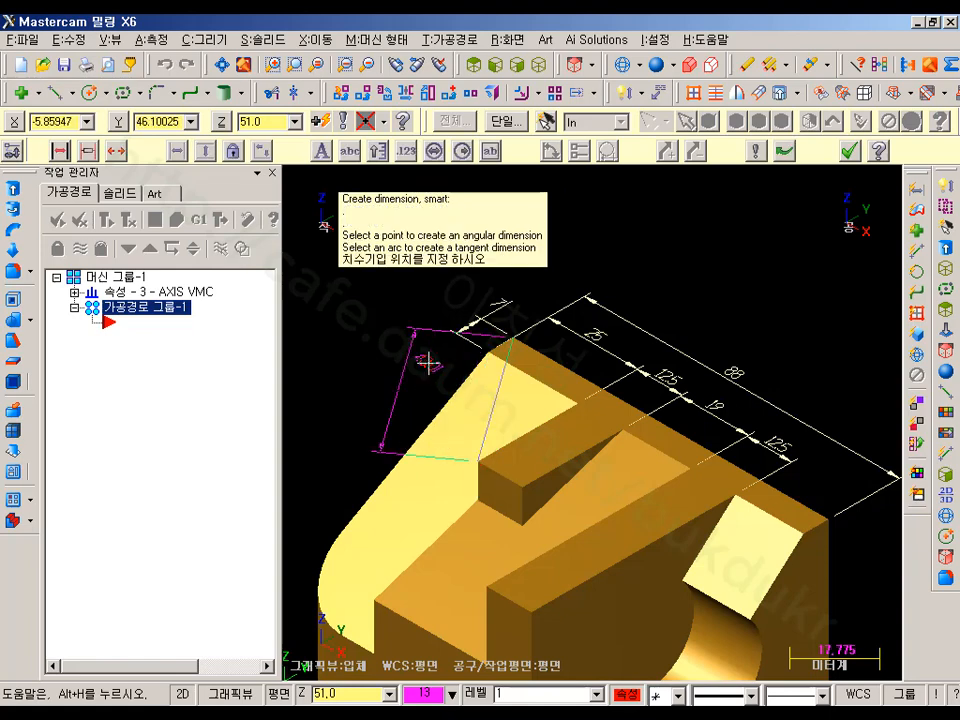
left_click(489, 287)
left_click(467, 299)
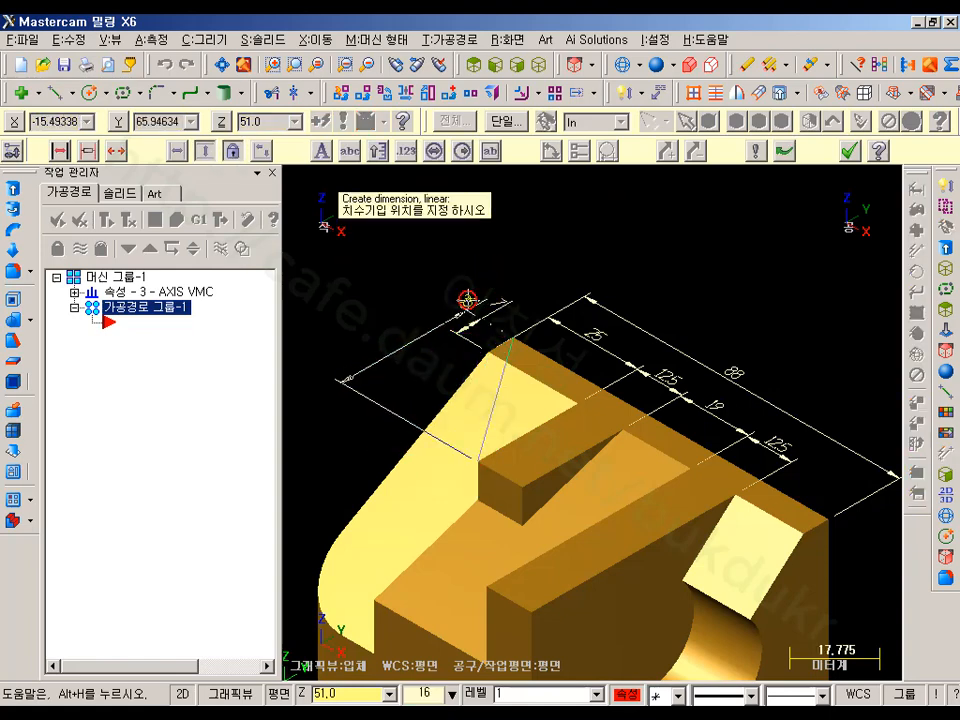
left_click(392, 332)
Set the construction plane to the right side and its Z depth to 88, picked on the block's notched end face.
scroll(711, 278, "down", 1)
scroll(711, 278, "down", 1)
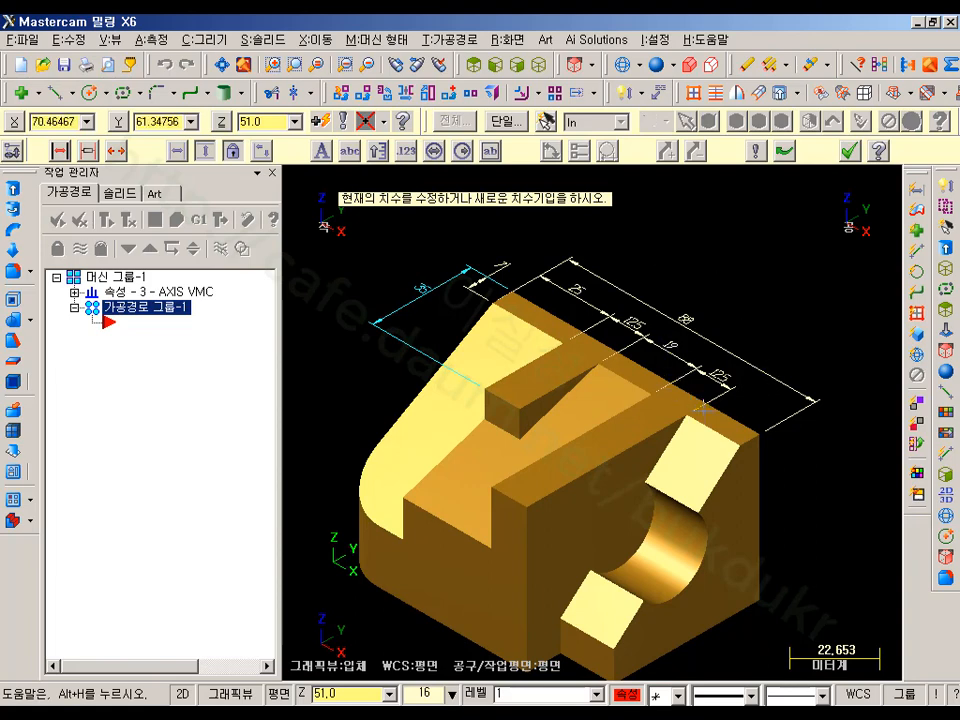
scroll(690, 430, "down", 2)
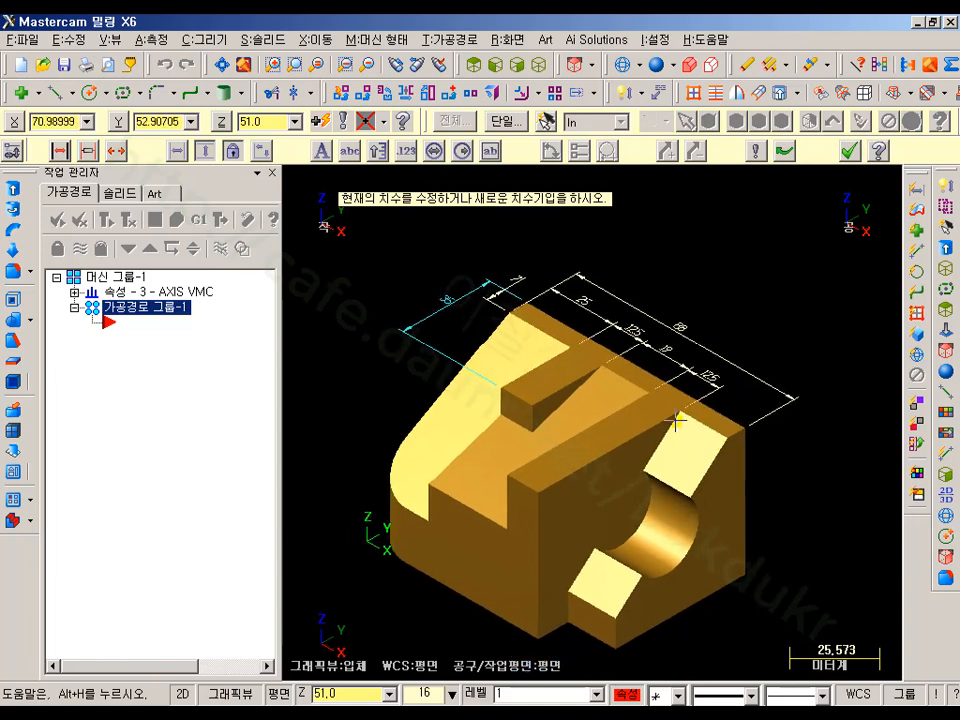
middle_click_drag(677, 418, 616, 371)
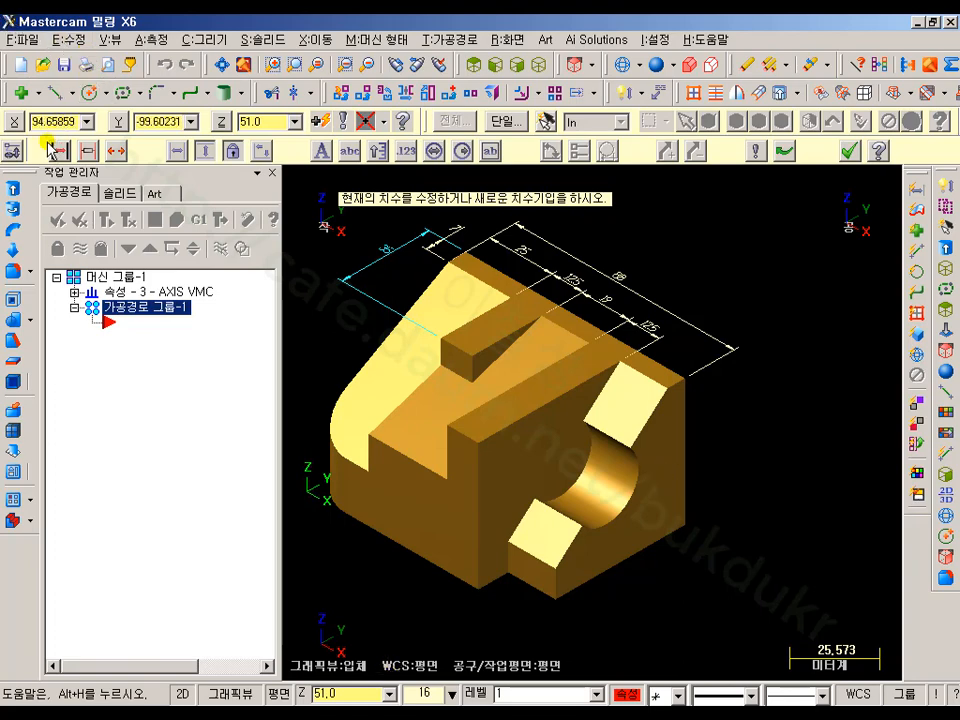
left_click(278, 693)
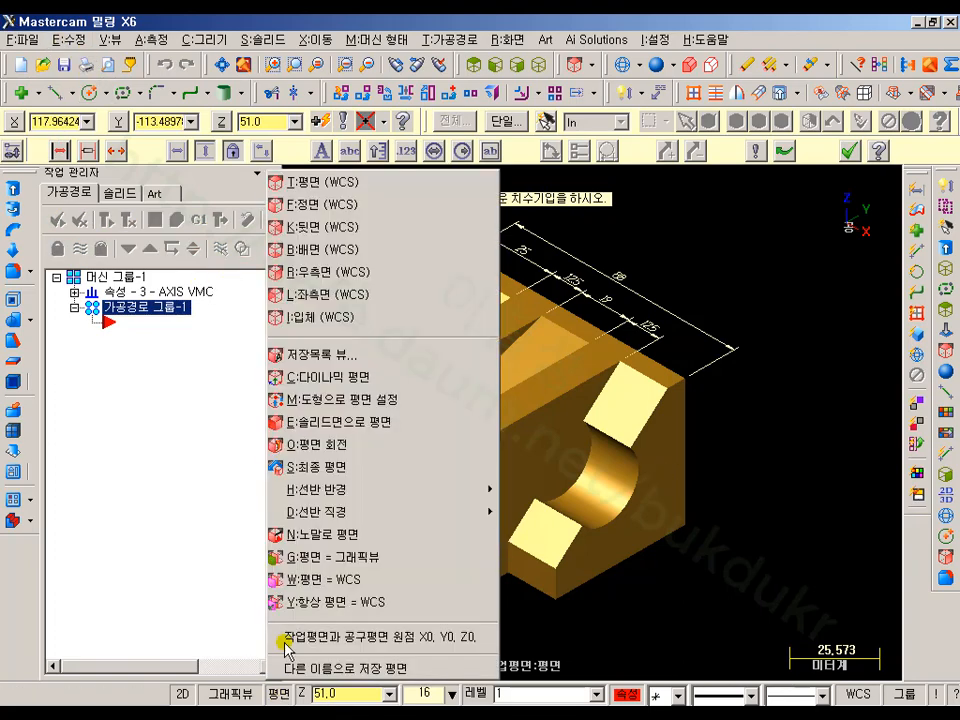
left_click(315, 272)
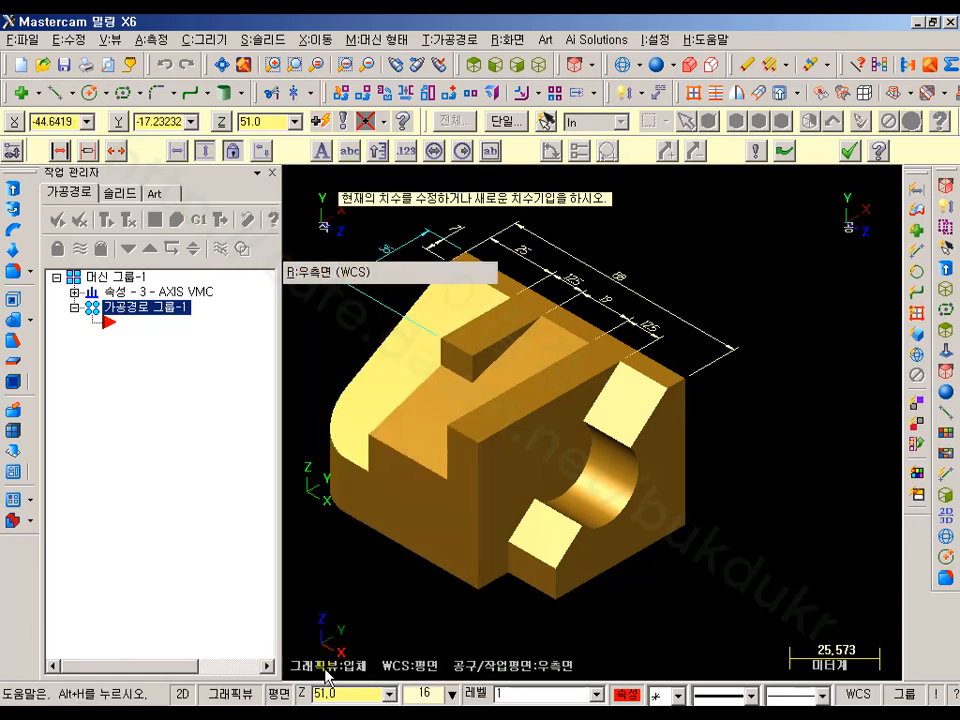
left_click(302, 694)
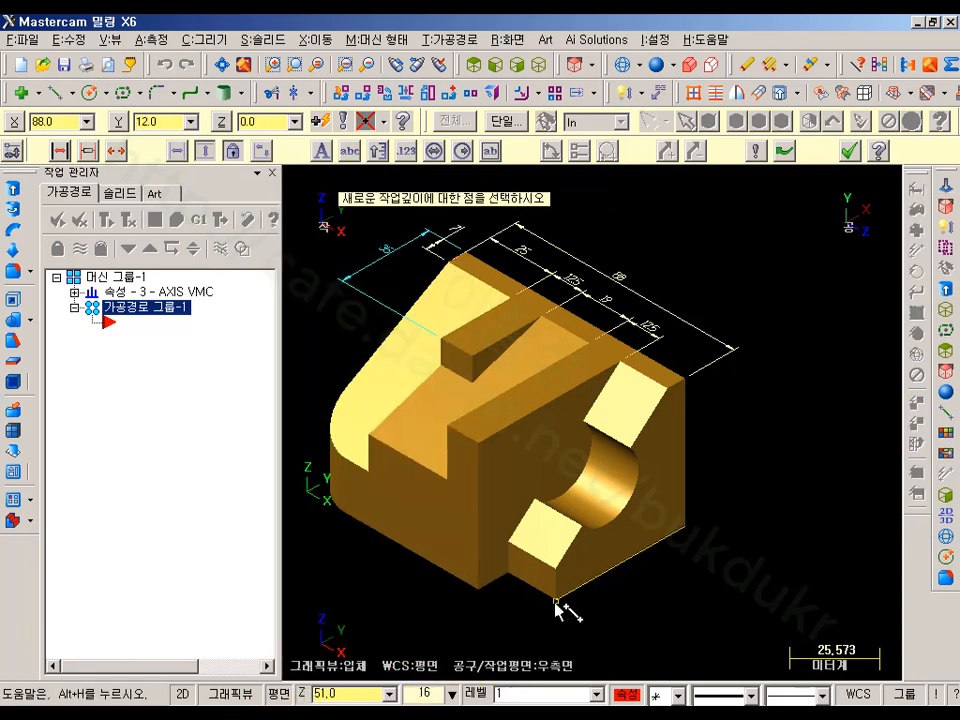
left_click(611, 604)
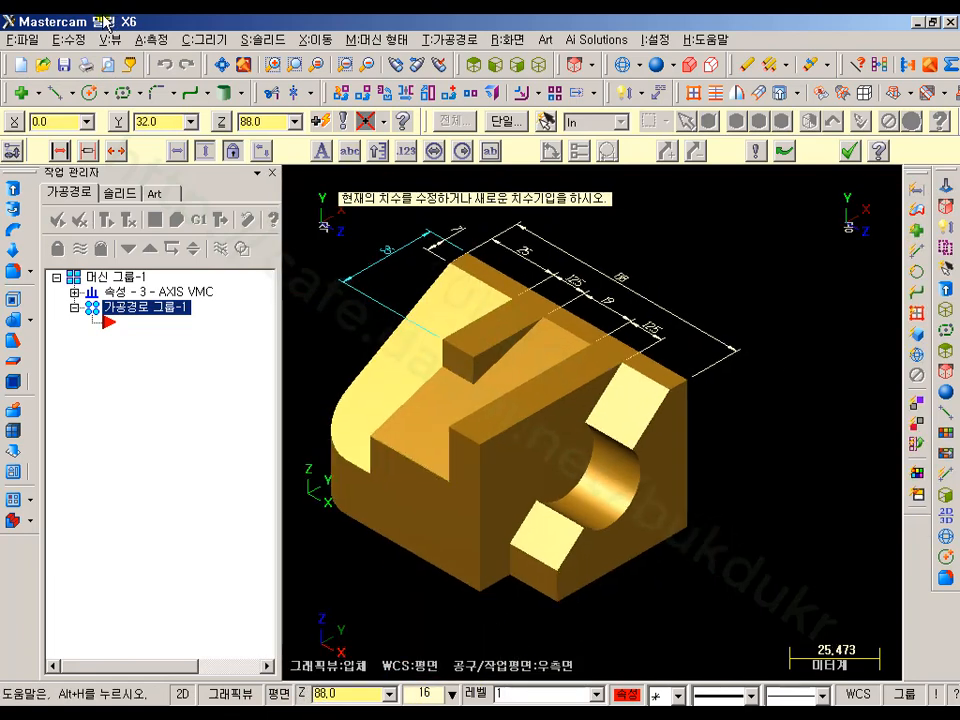
scroll(69, 58, "up", 5)
middle_click_drag(863, 536, 756, 429)
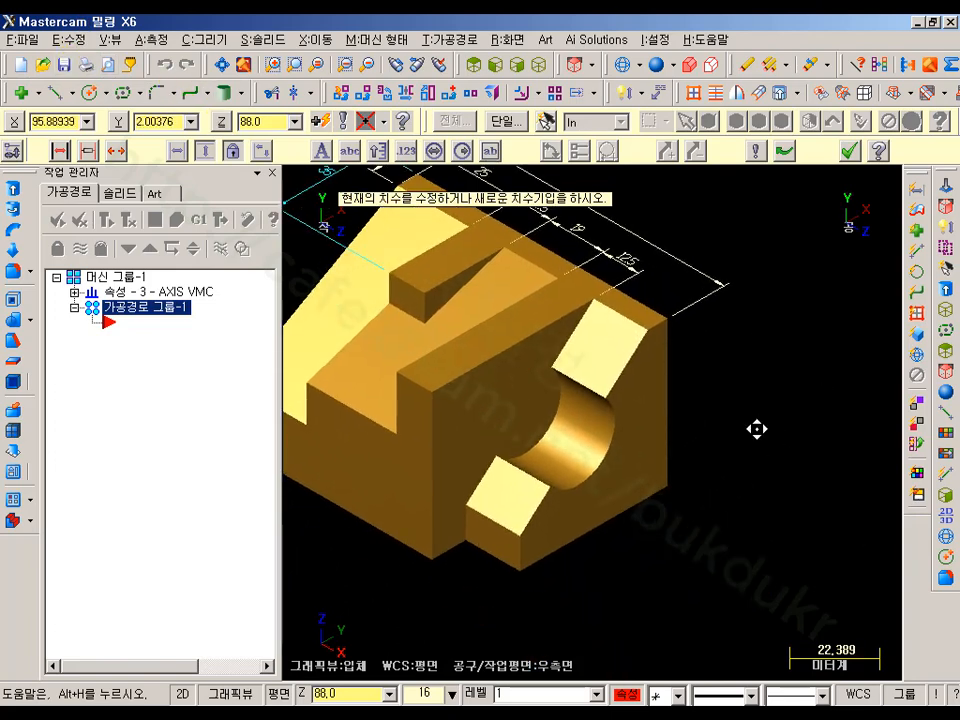
scroll(686, 413, "up", 2)
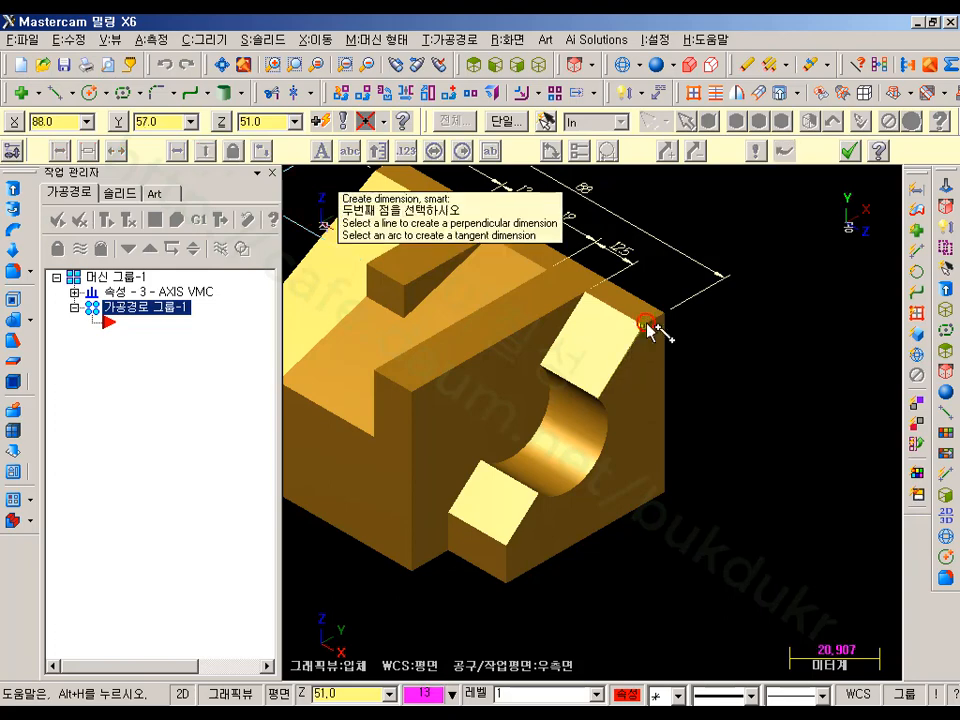
left_click(620, 445)
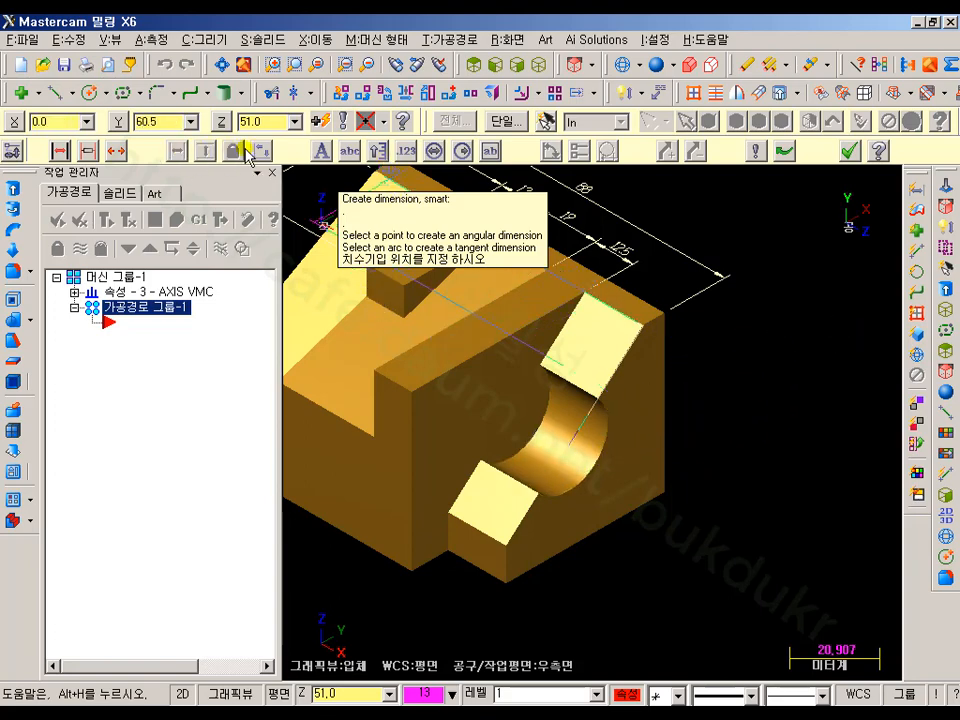
left_click(536, 212)
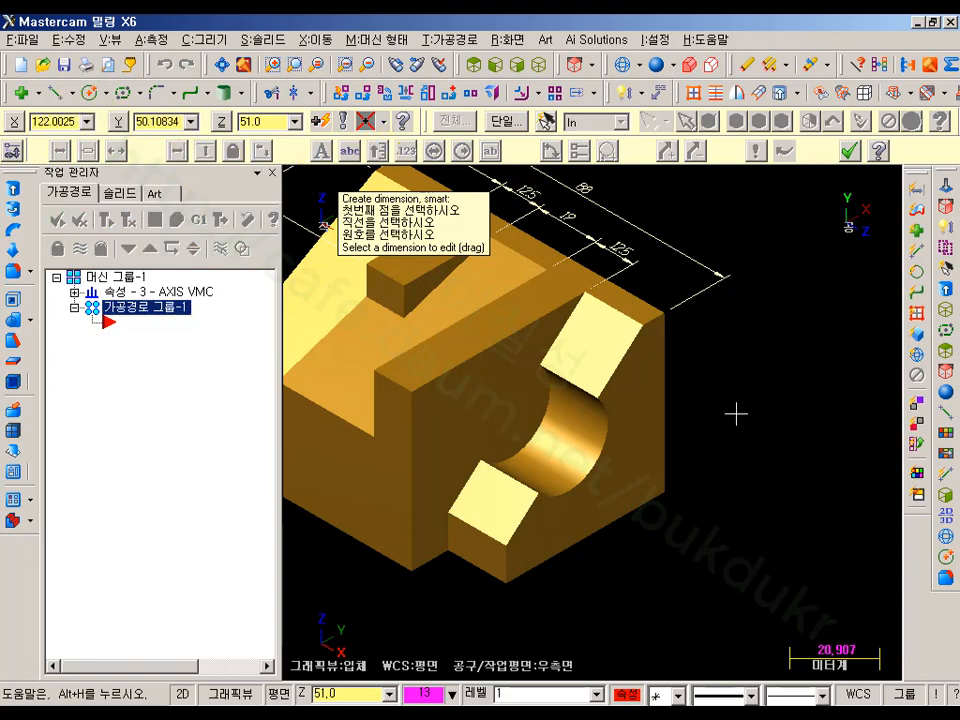
left_click(645, 327)
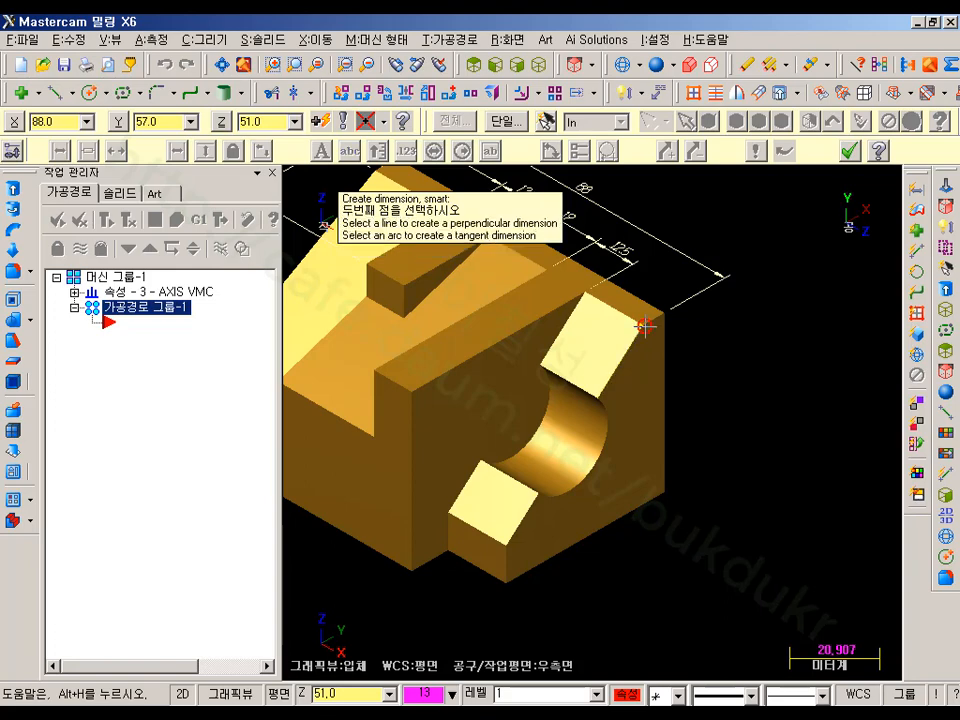
left_click(600, 448)
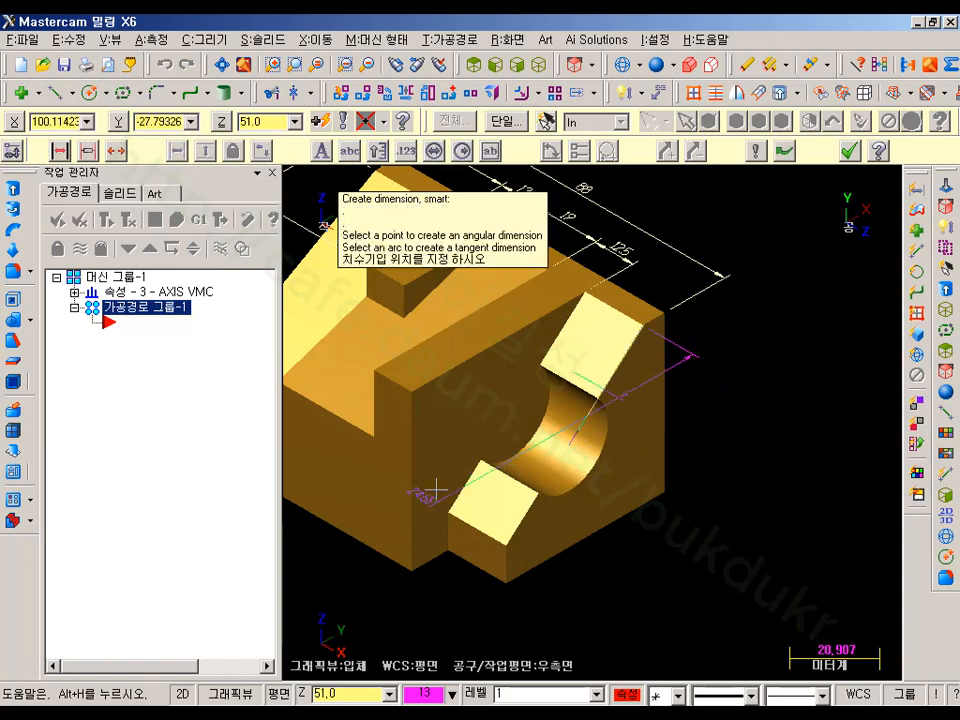
Abandon the pending dimension and show the model in wireframe from the right side.
left_click(516, 64)
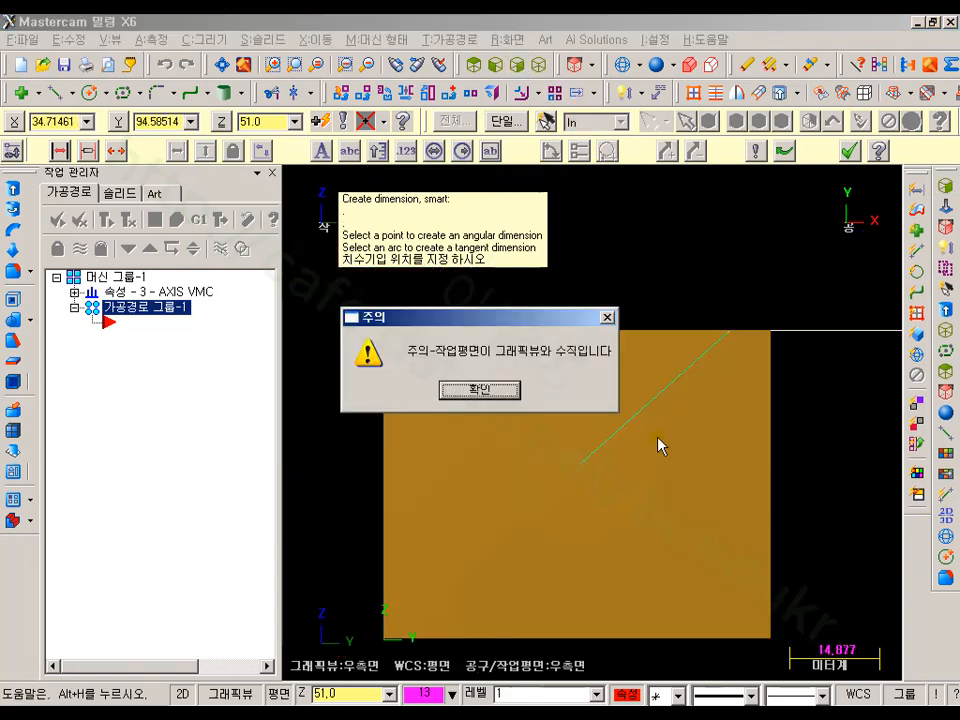
left_click(503, 391)
left_click(508, 390)
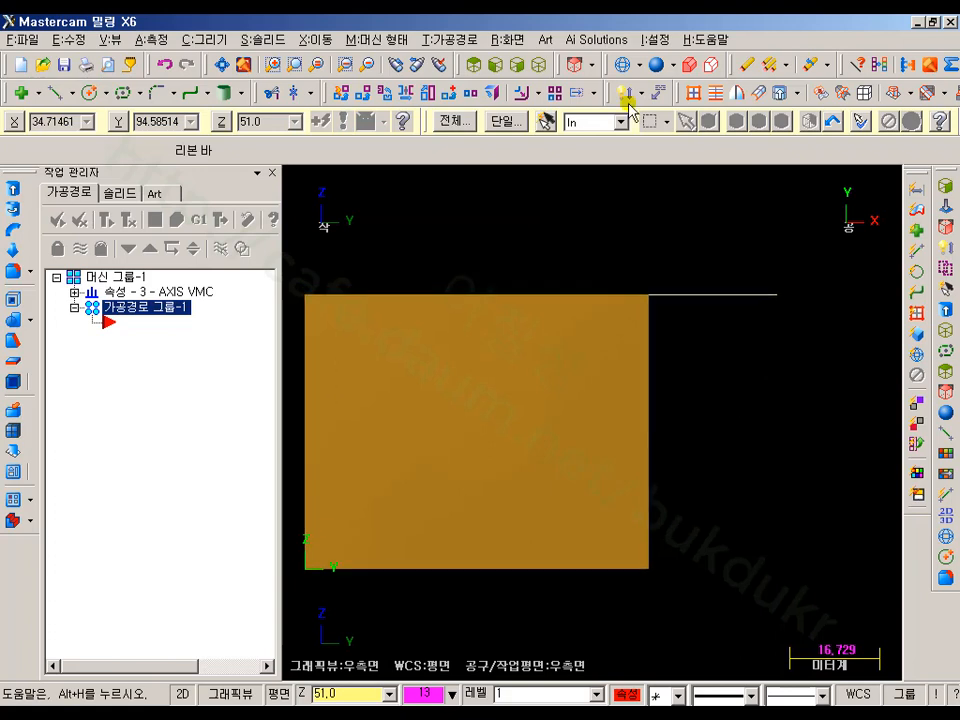
left_click(627, 66)
left_click(624, 66)
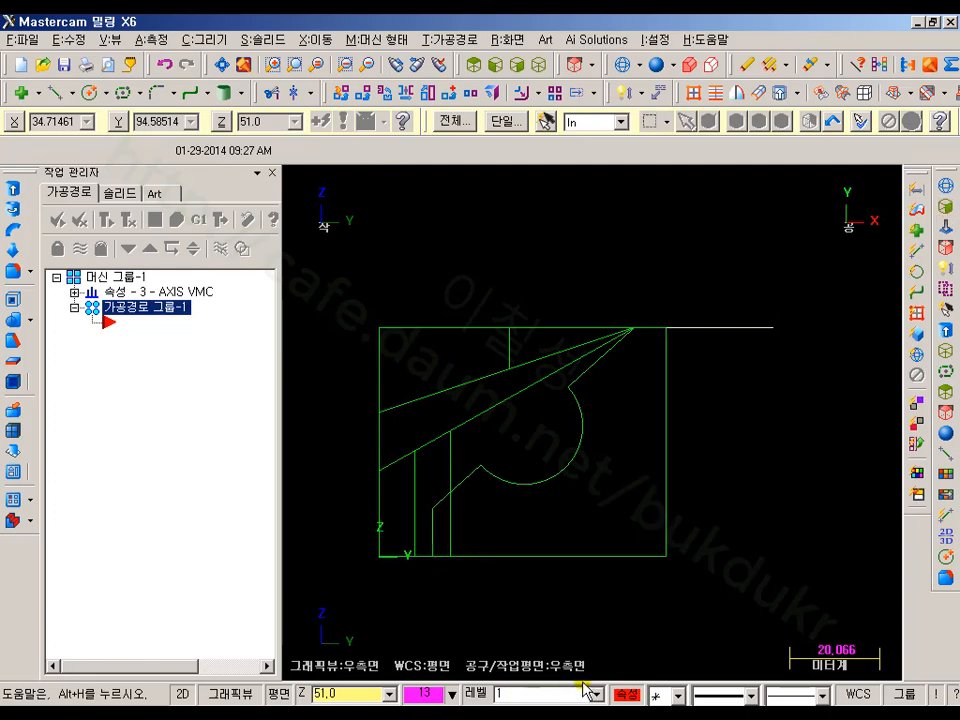
Set the construction plane to the right side again so it matches the current view.
left_click(944, 285)
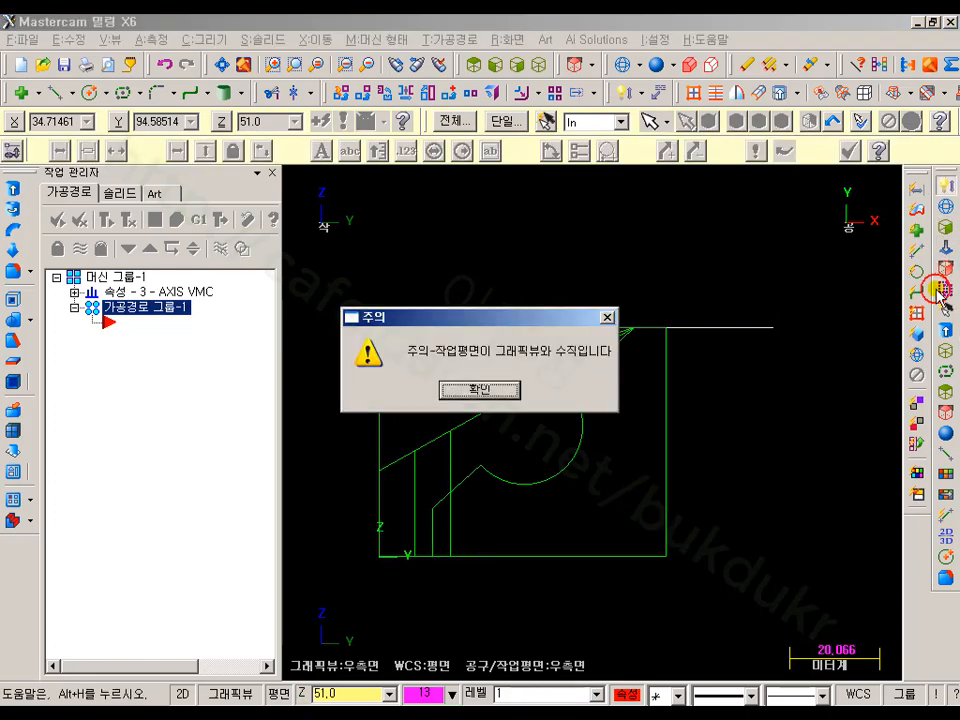
left_click(531, 392)
scroll(700, 435, "down", 1)
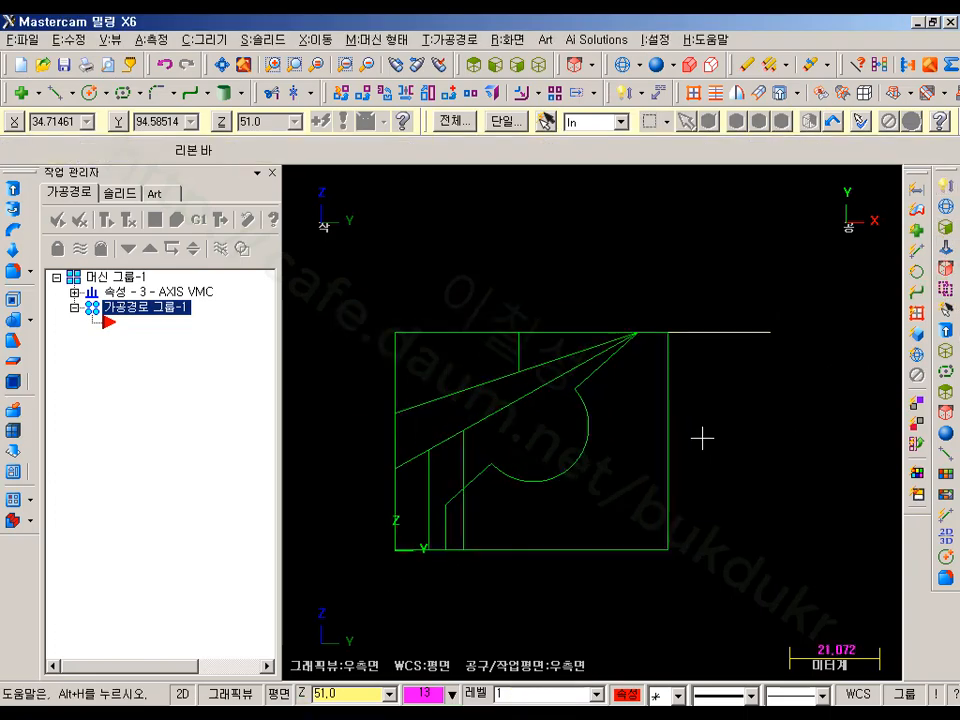
left_click(568, 68)
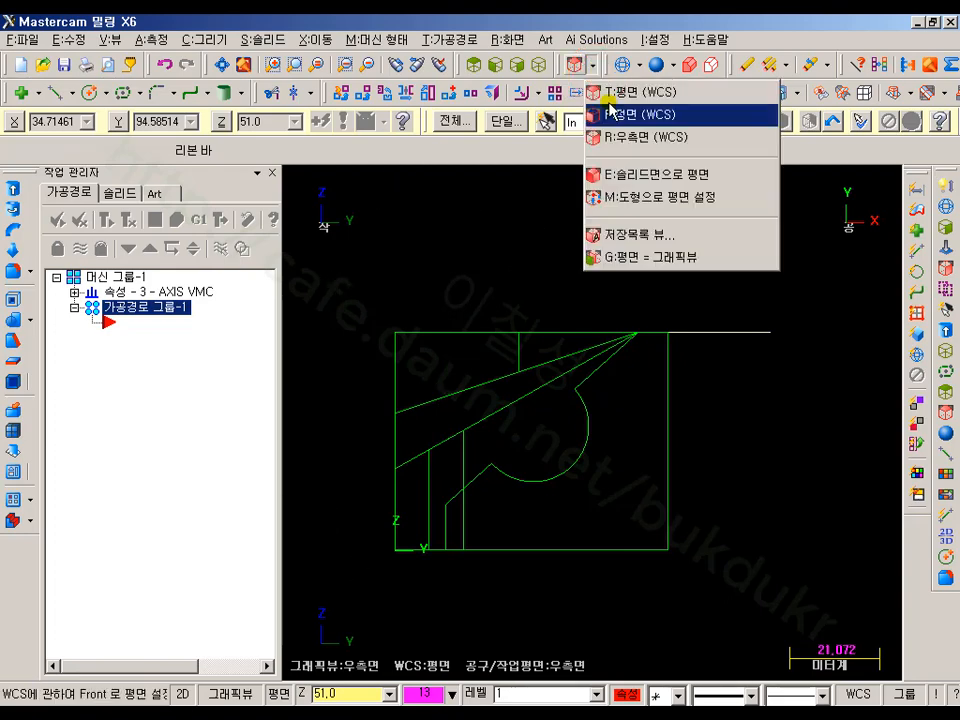
left_click(610, 137)
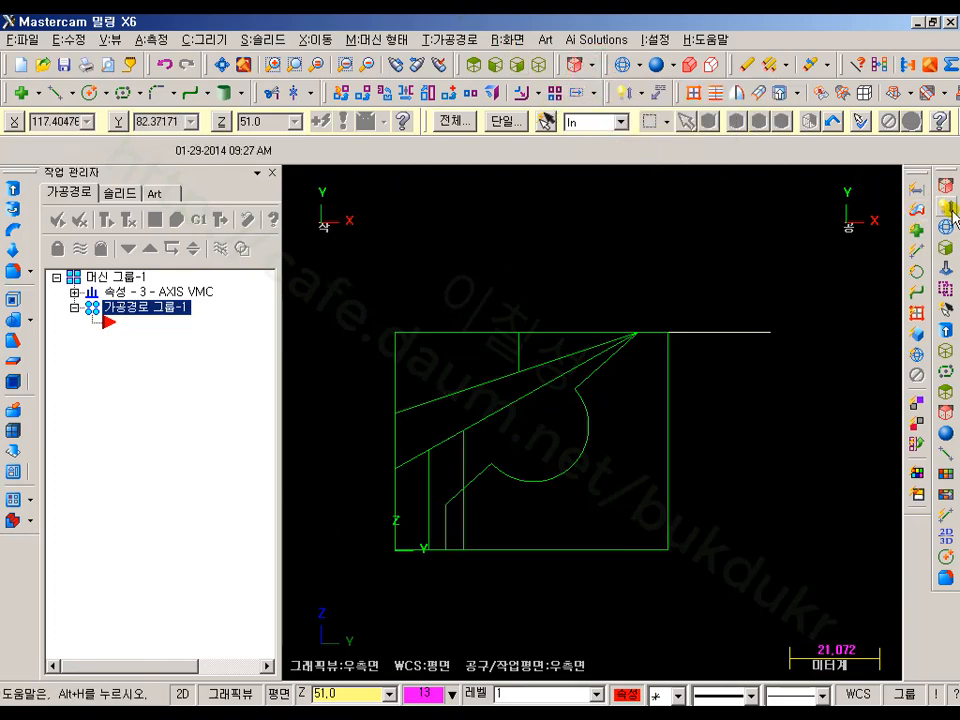
Add a vertical smart dimension from the block's top rear corner to the arc's centre, placed beside the rear edge.
left_click(918, 212)
left_click(668, 333)
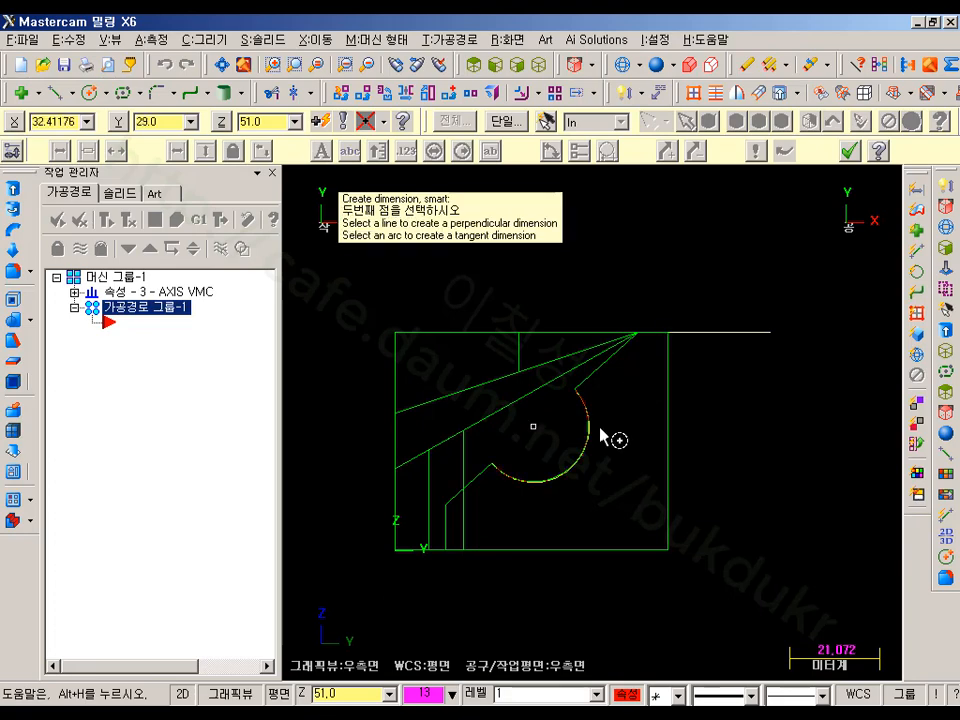
left_click(589, 432)
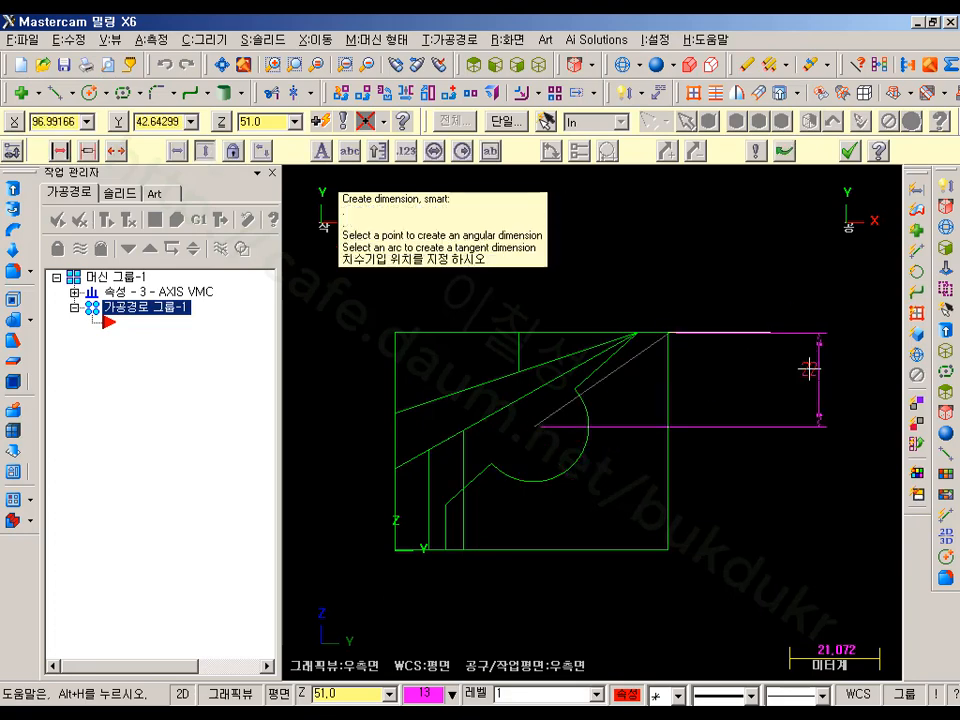
left_click(810, 379)
left_click(808, 379)
left_click_drag(808, 379, 724, 382)
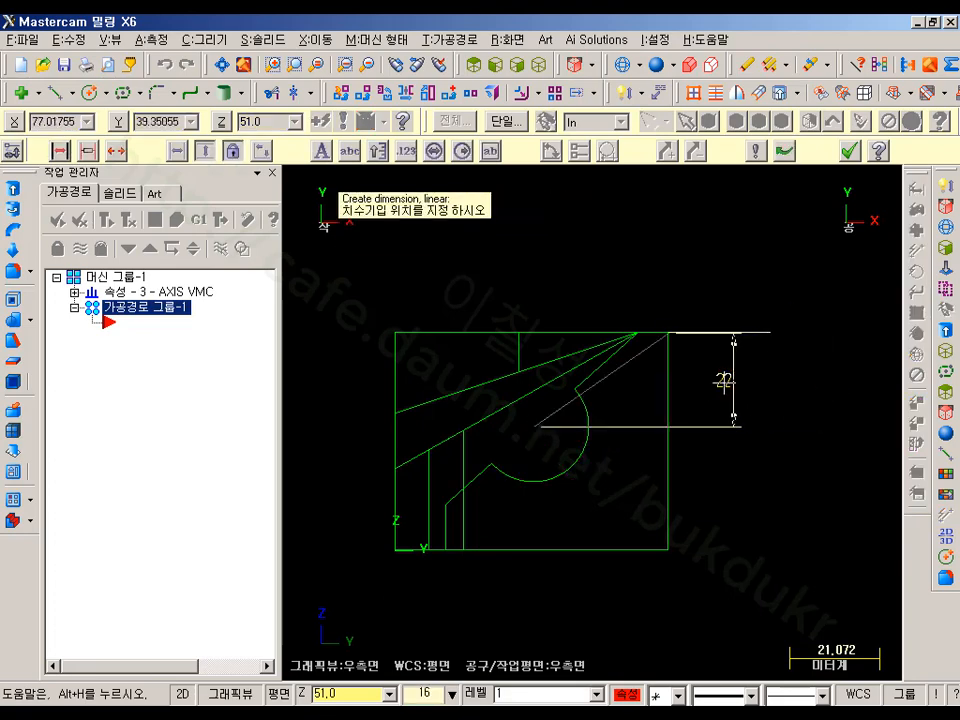
left_click(718, 381)
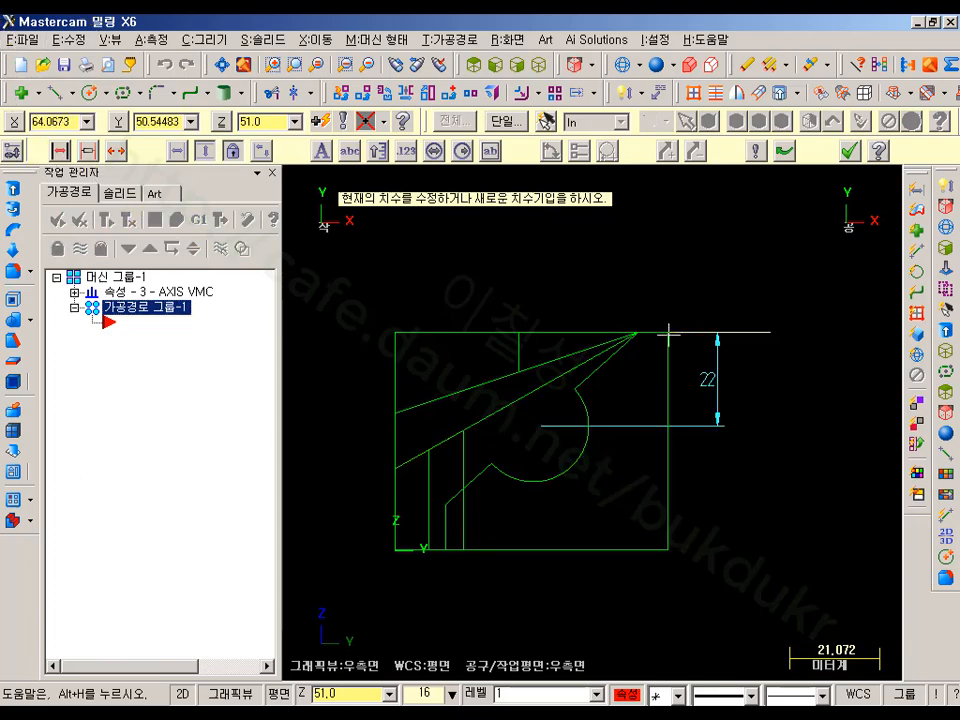
Dimension the block's overall height along its rear edge, placing it outside the arc centre dimension.
left_click(668, 550)
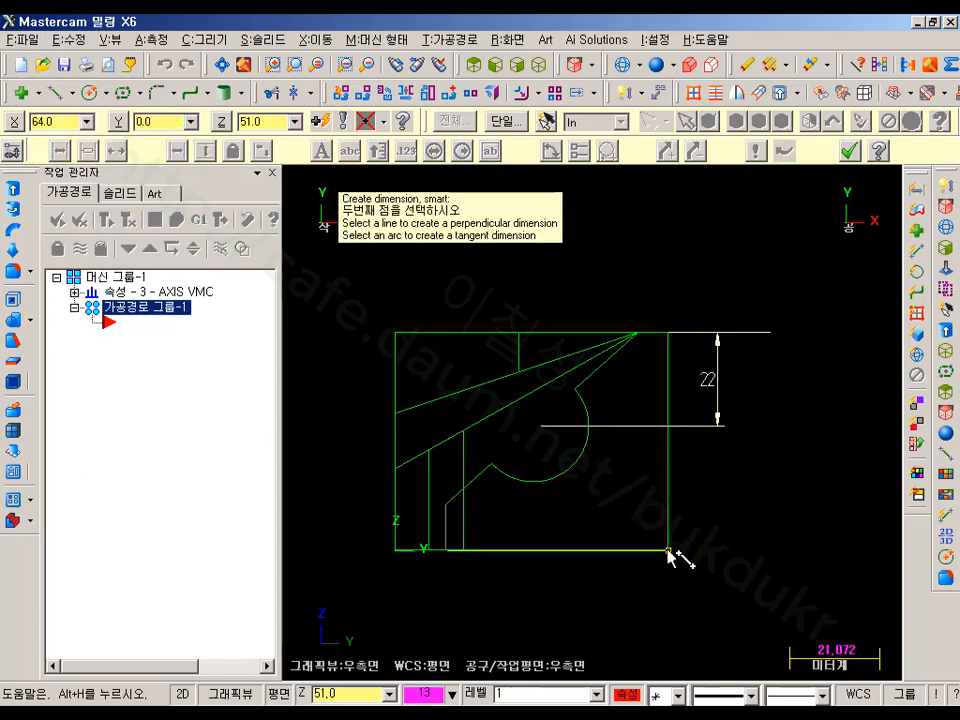
left_click(668, 332)
left_click(750, 448)
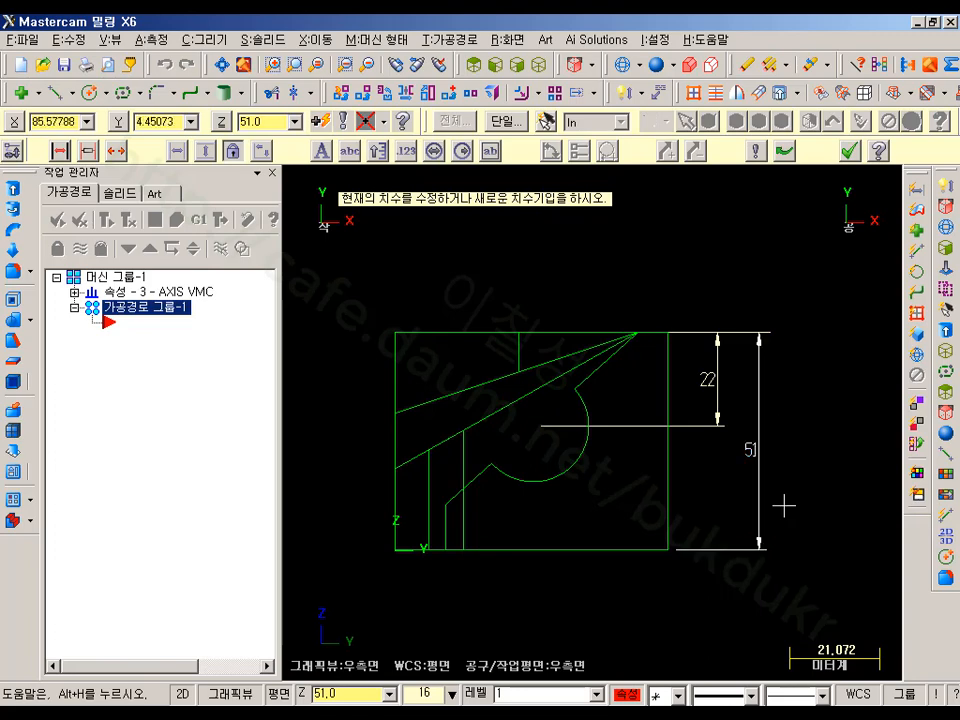
Dimension the bottom edge from the notch to the rear corner, with the block's overall depth dimension beneath it.
left_click(443, 547)
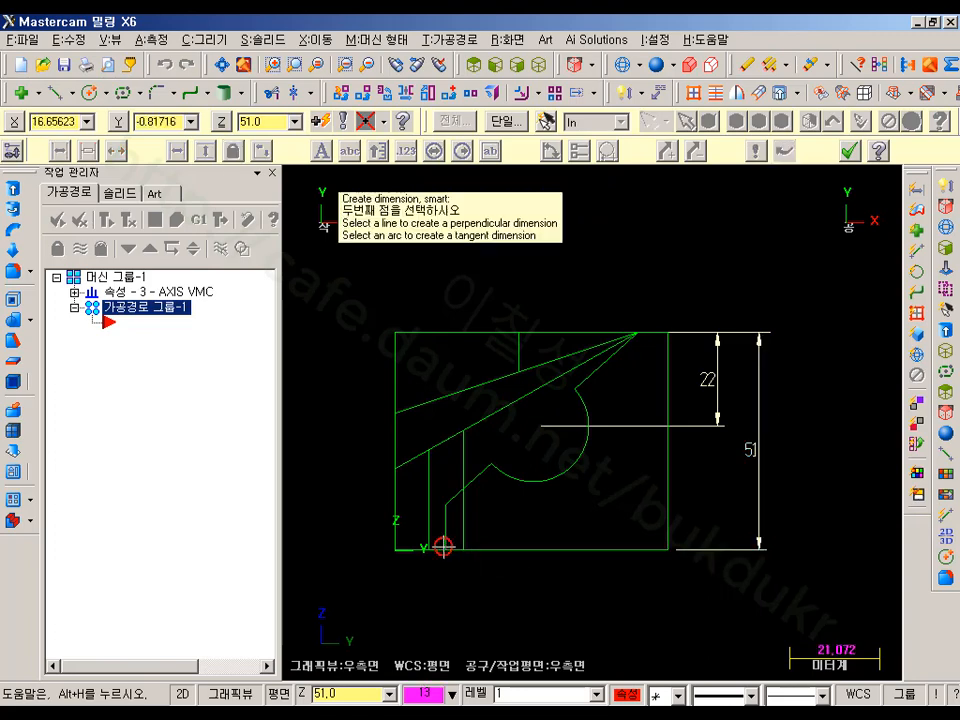
left_click(668, 549)
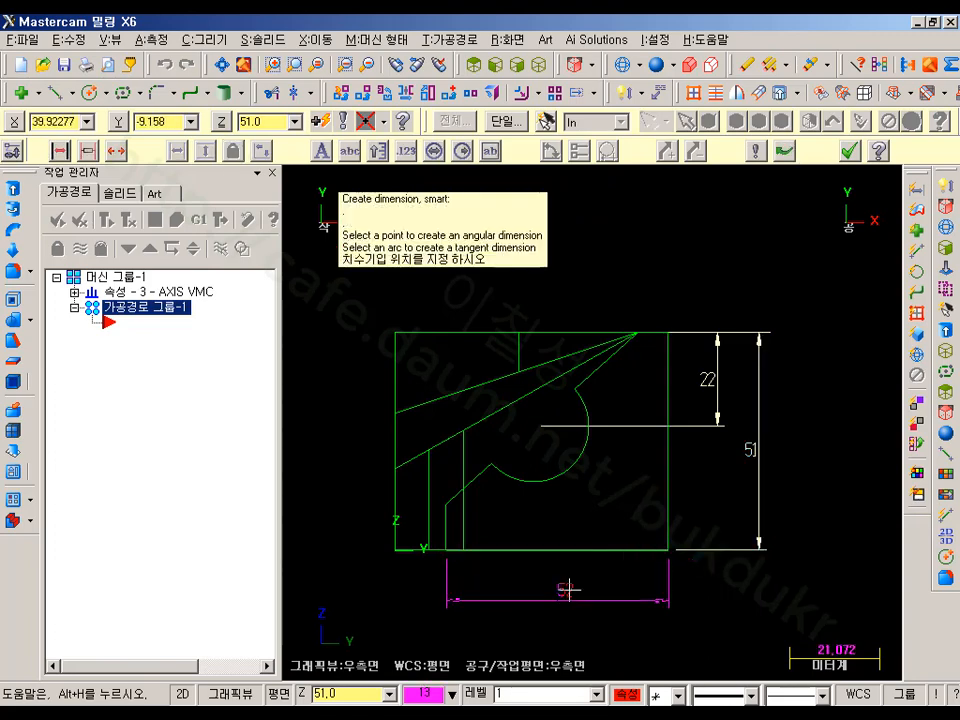
left_click(567, 589)
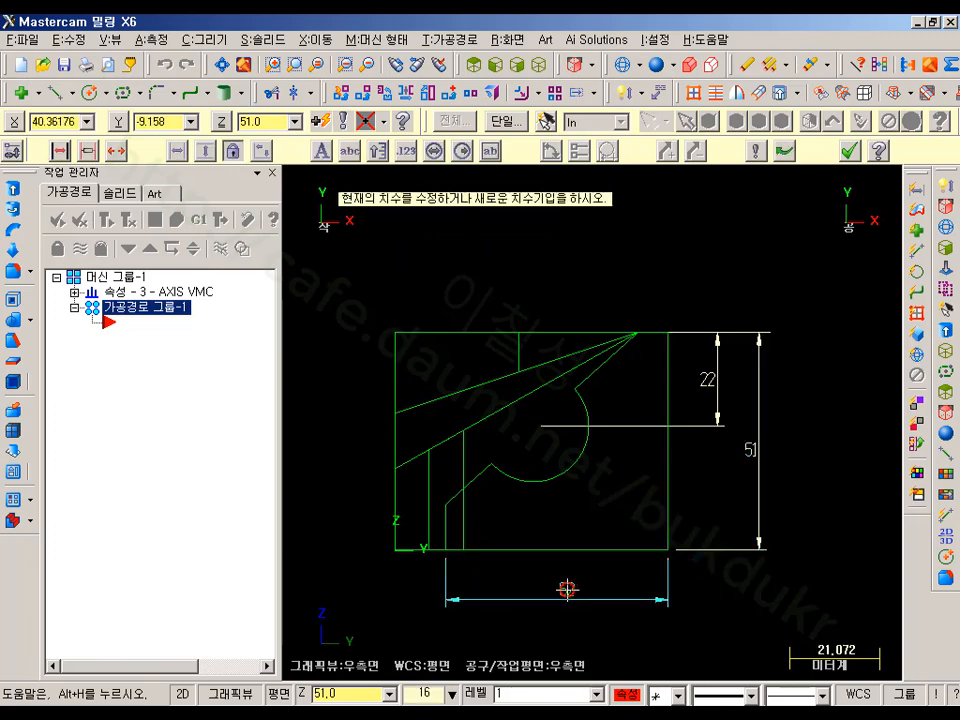
left_click(395, 550)
left_click(668, 549)
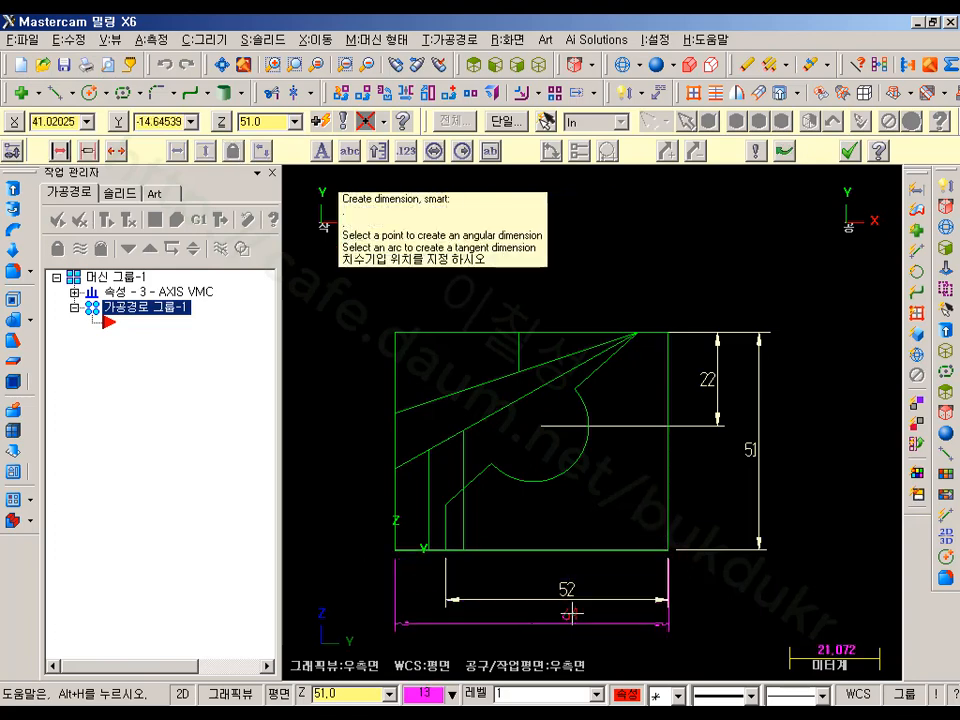
left_click(553, 622)
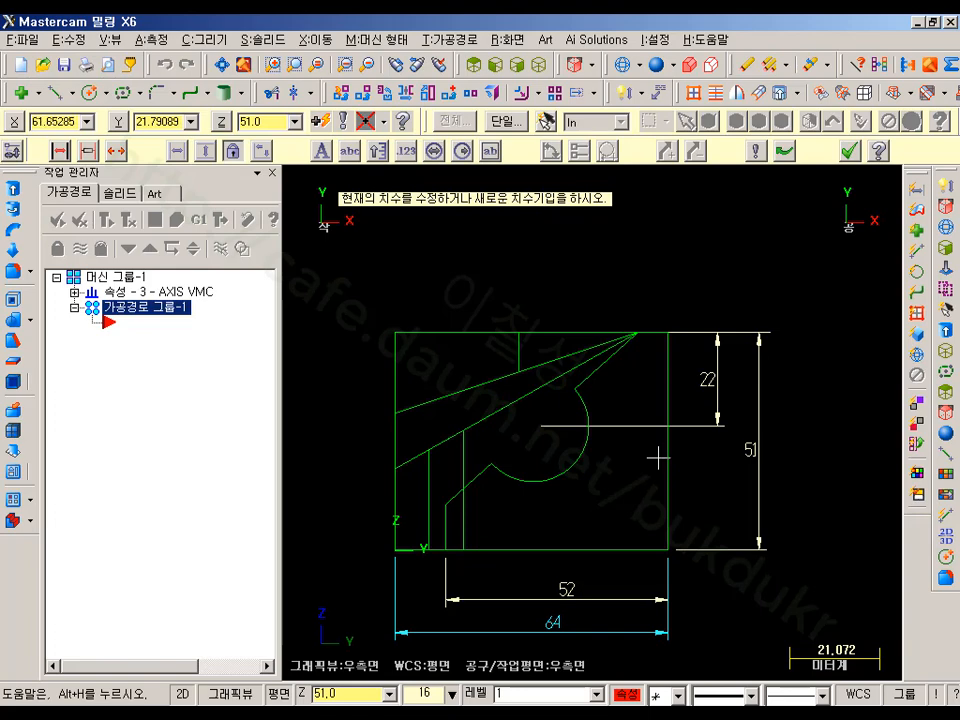
left_click(538, 64)
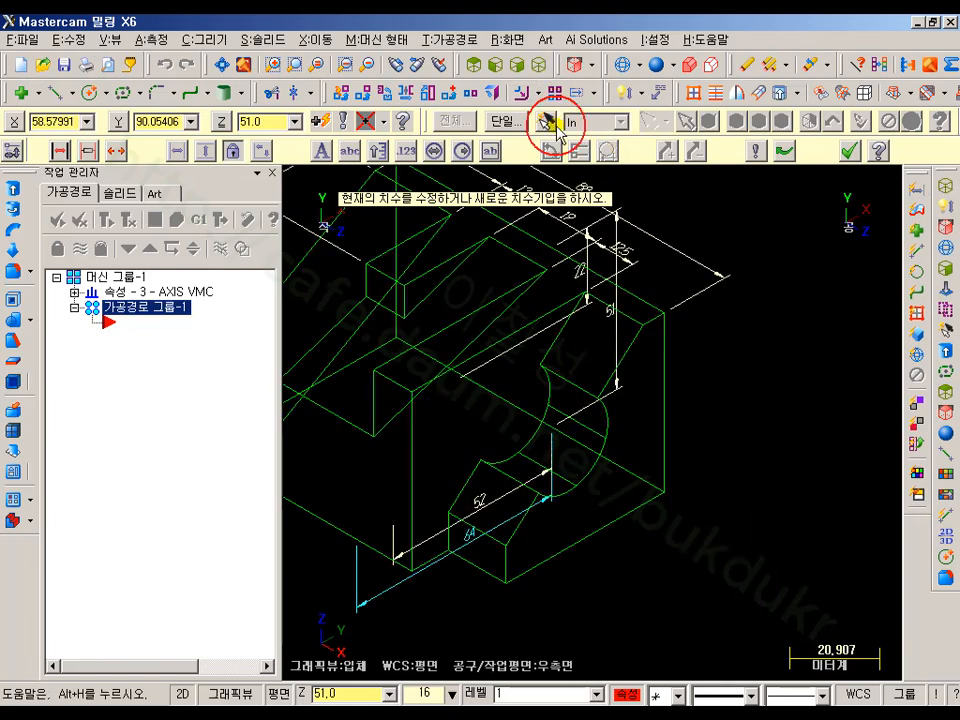
Examine the placed dimensions in the isometric and right side views, ending the smart dimension command.
scroll(805, 508, "down", 4)
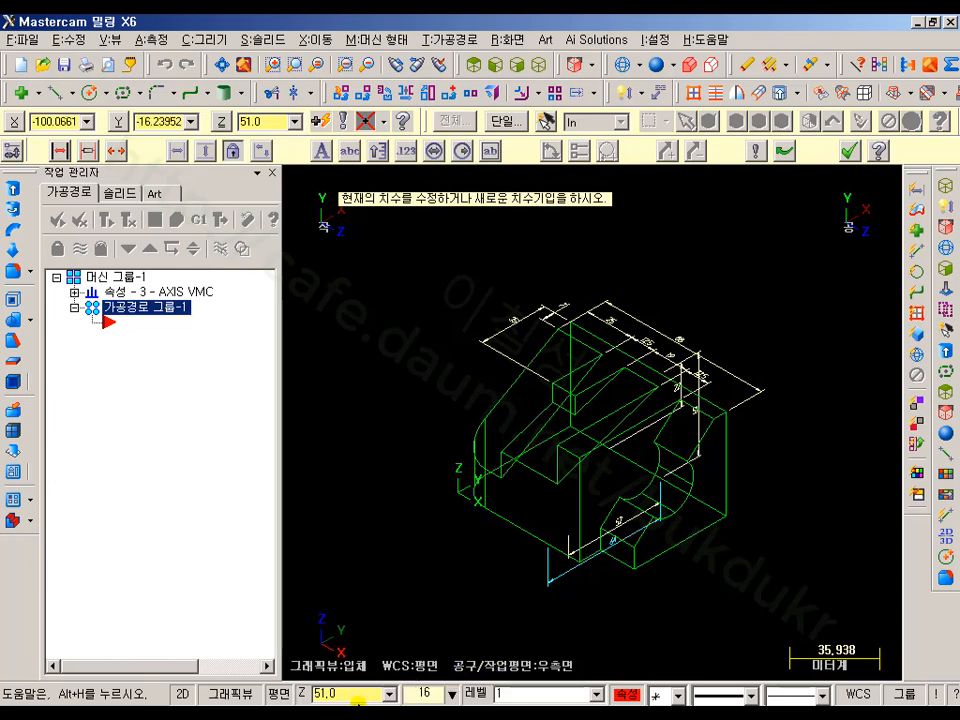
scroll(750, 525, "up", 4)
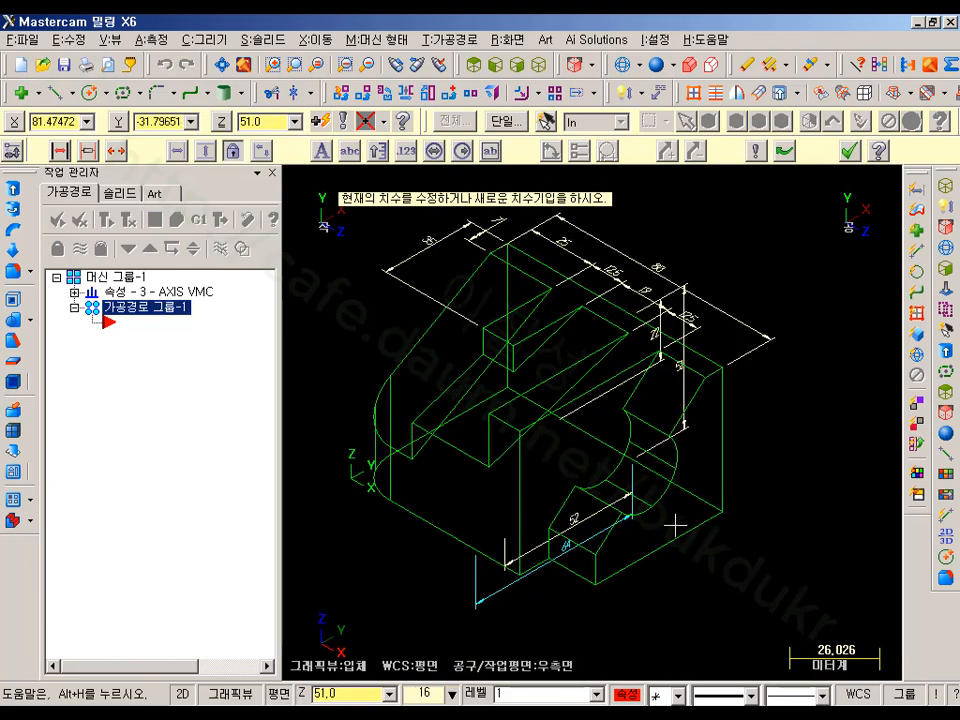
left_click(517, 68)
scroll(744, 388, "down", 6)
scroll(714, 291, "up", 1)
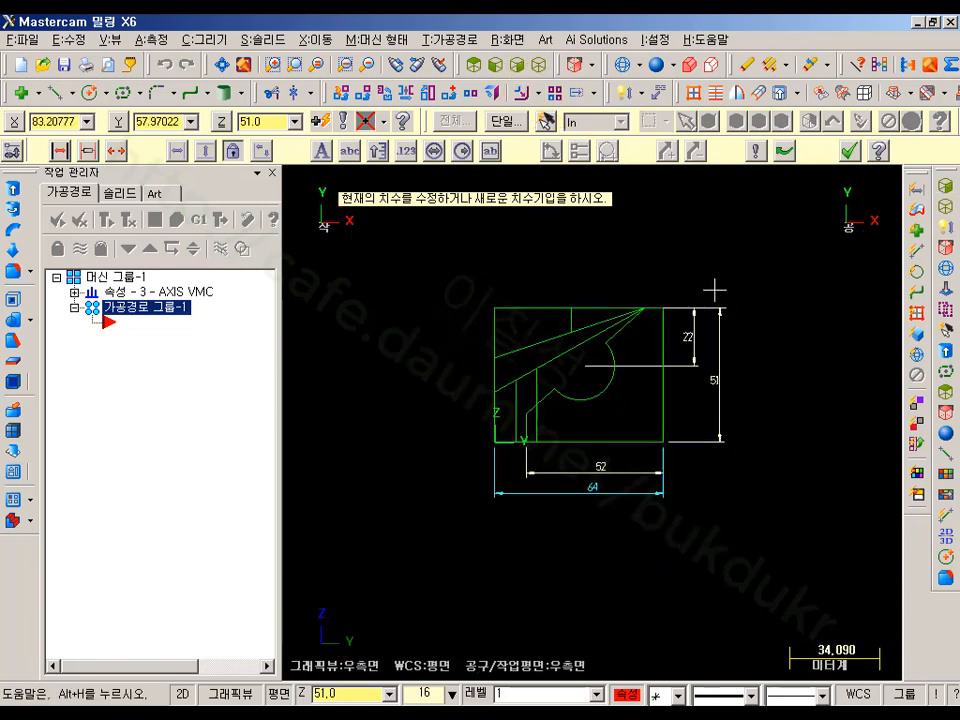
scroll(714, 290, "up", 3)
left_click(850, 150)
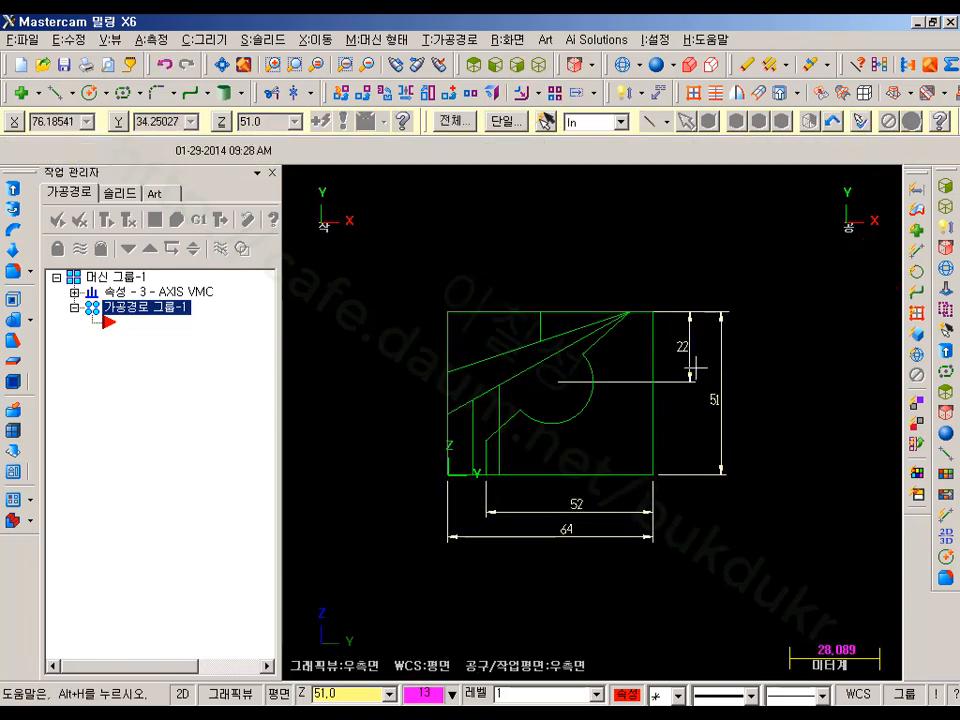
Try to project the four right side dimensions using the Project transform.
left_click(690, 364)
left_click(726, 385)
left_click(592, 514)
left_click(596, 538)
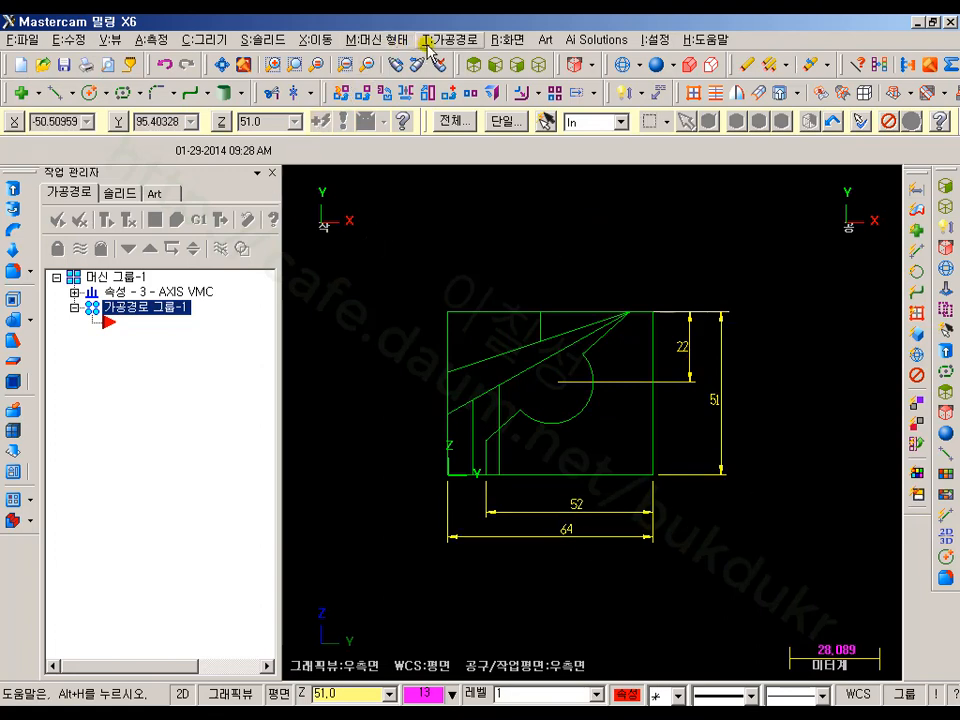
left_click(325, 40)
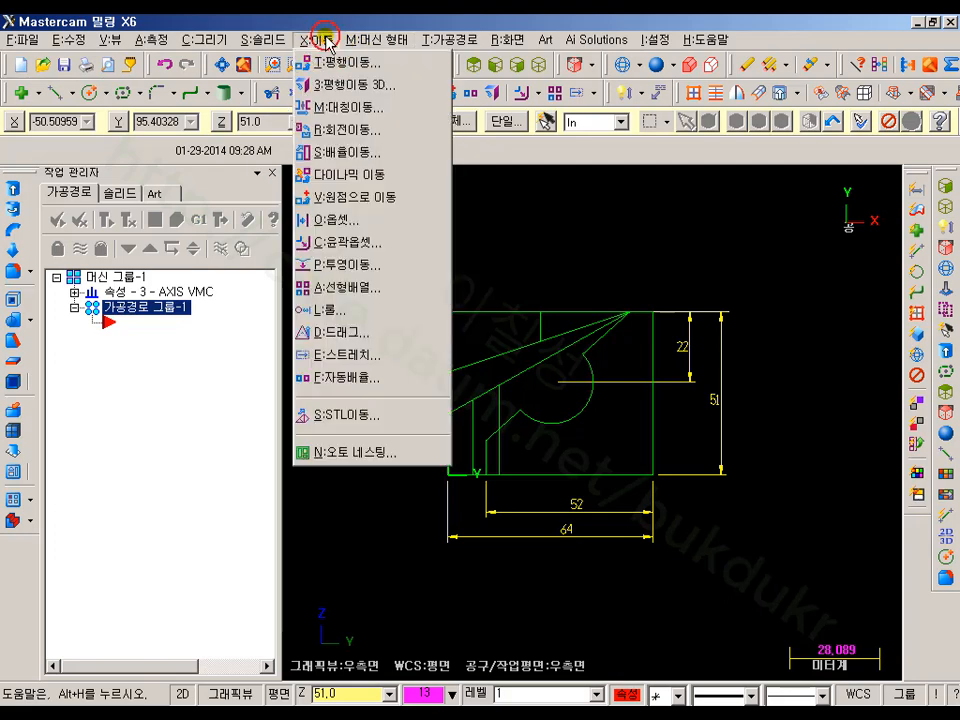
left_click(380, 266)
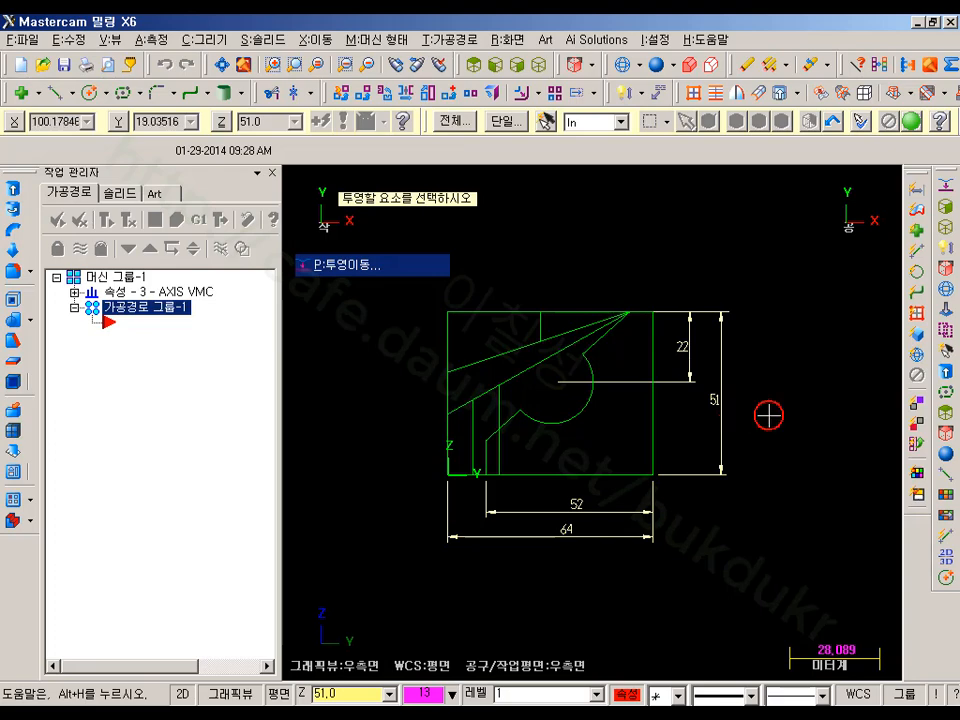
scroll(769, 414, "up", 1)
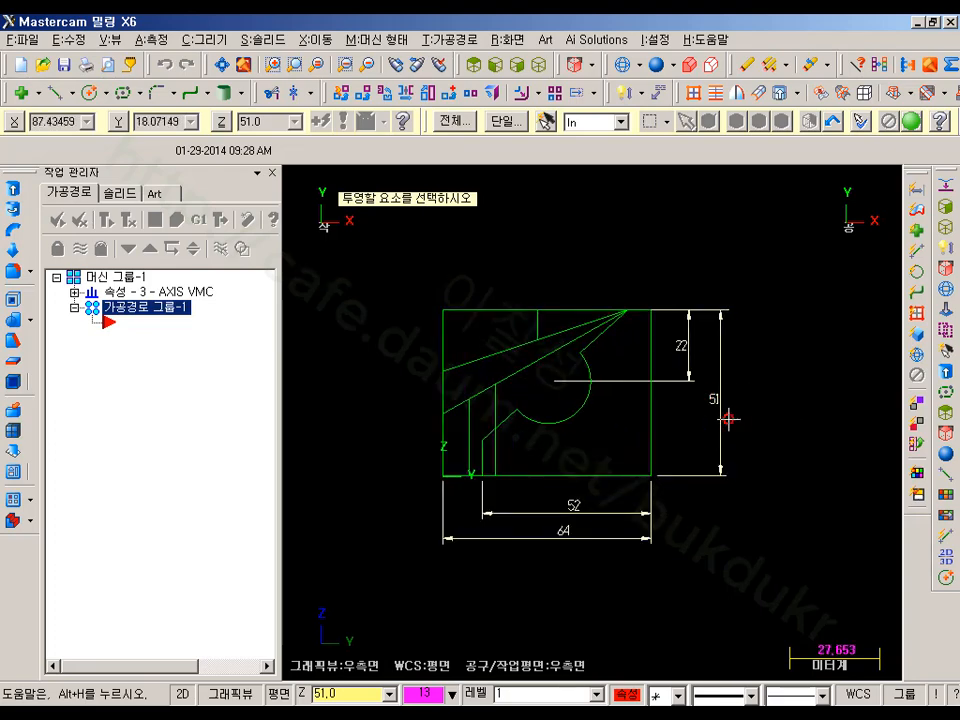
left_click(910, 119)
Delete the arc centre, overall height, notch and overall depth dimensions belonging to the right side plane.
scroll(735, 404, "down", 3)
left_click(240, 80)
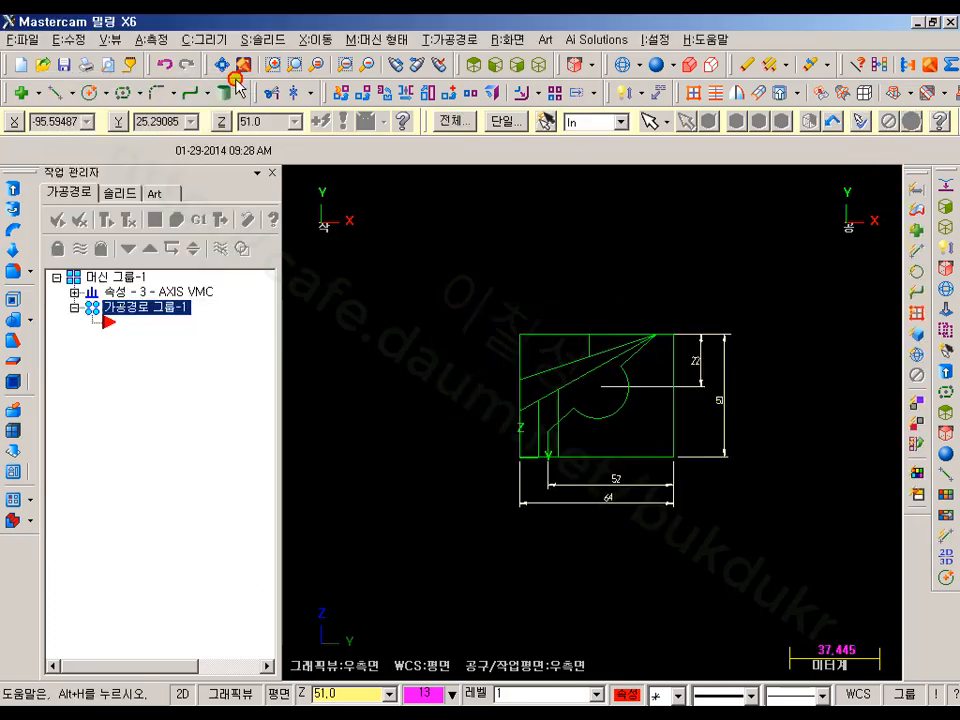
left_click(539, 64)
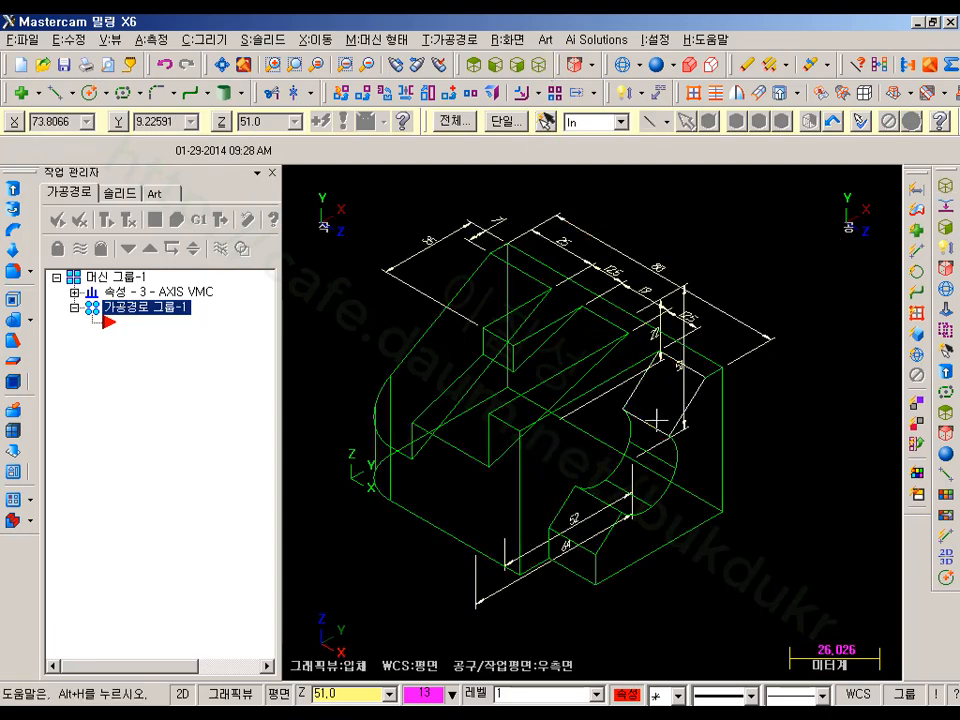
Set the Z depth to 88 for working on the right side face.
left_click(516, 64)
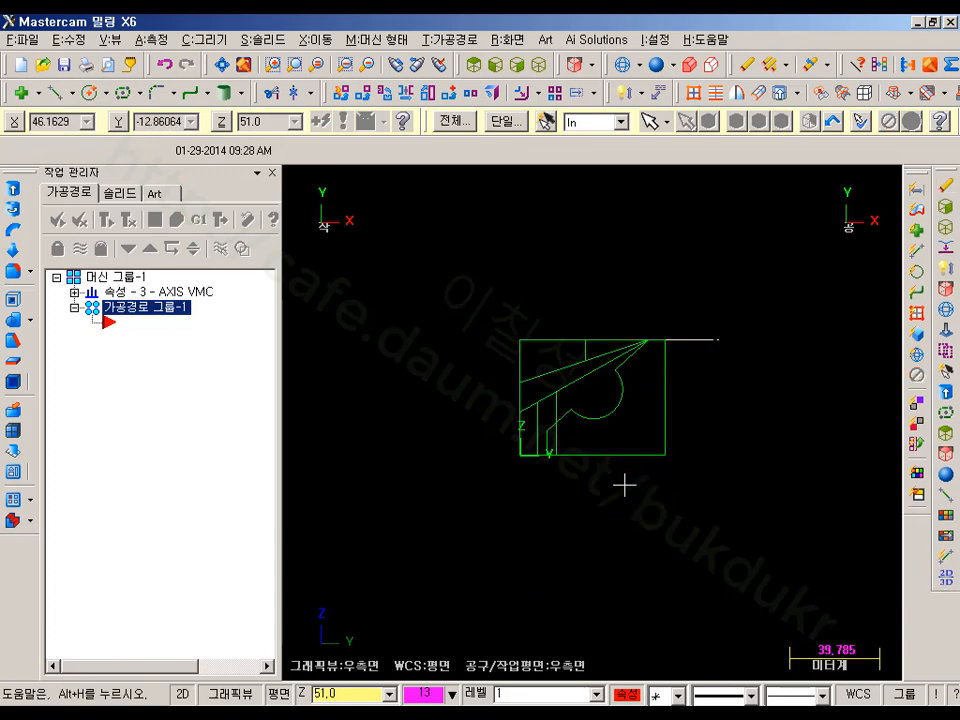
scroll(634, 476, "up", 3)
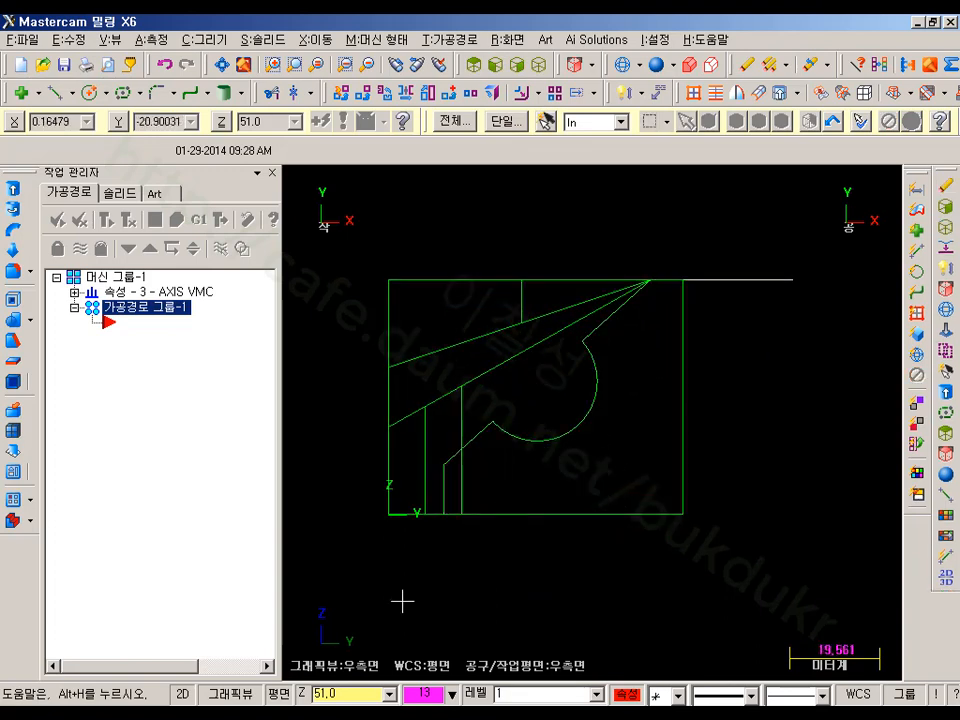
left_click(338, 700)
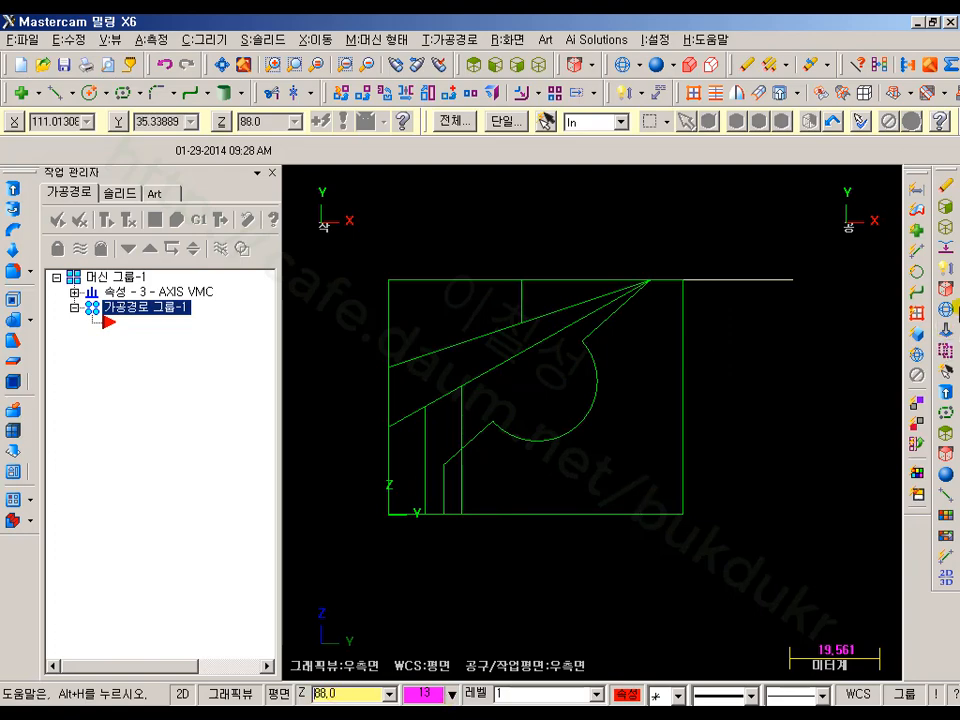
Dimension vertically from the top rear corner to the arc's centre, with the block's overall height dimension outside it.
left_click(947, 270)
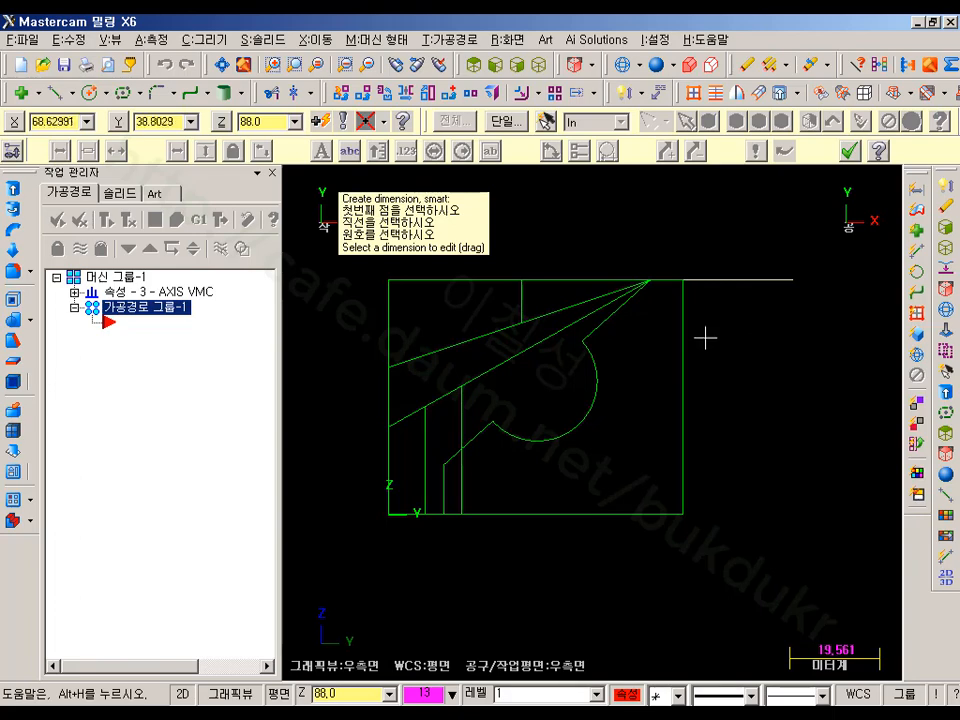
left_click(685, 281)
left_click(605, 392)
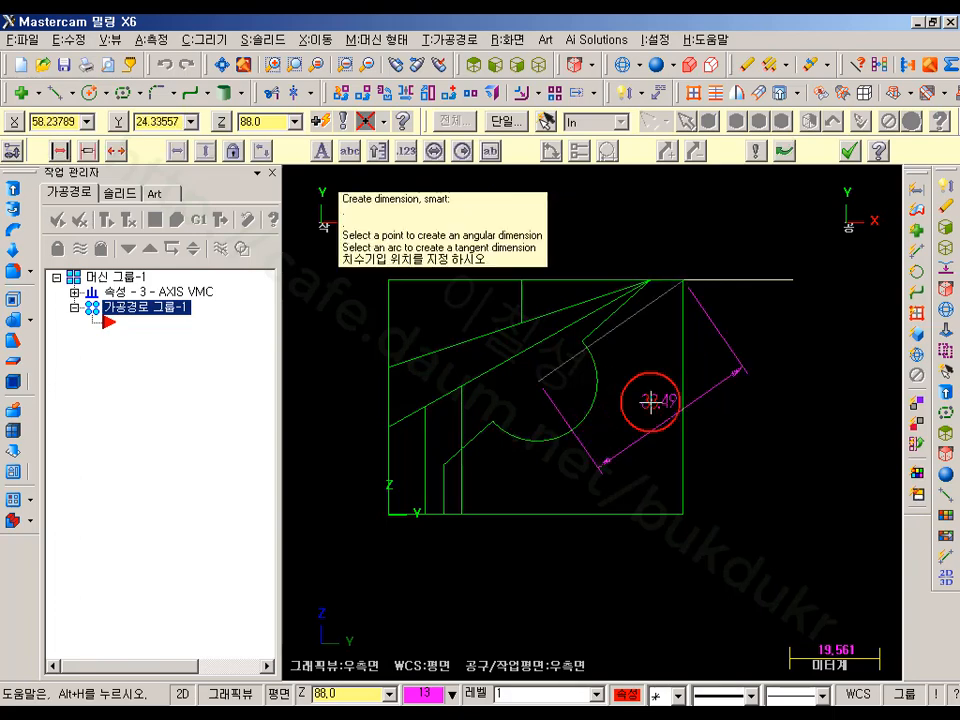
left_click(747, 350)
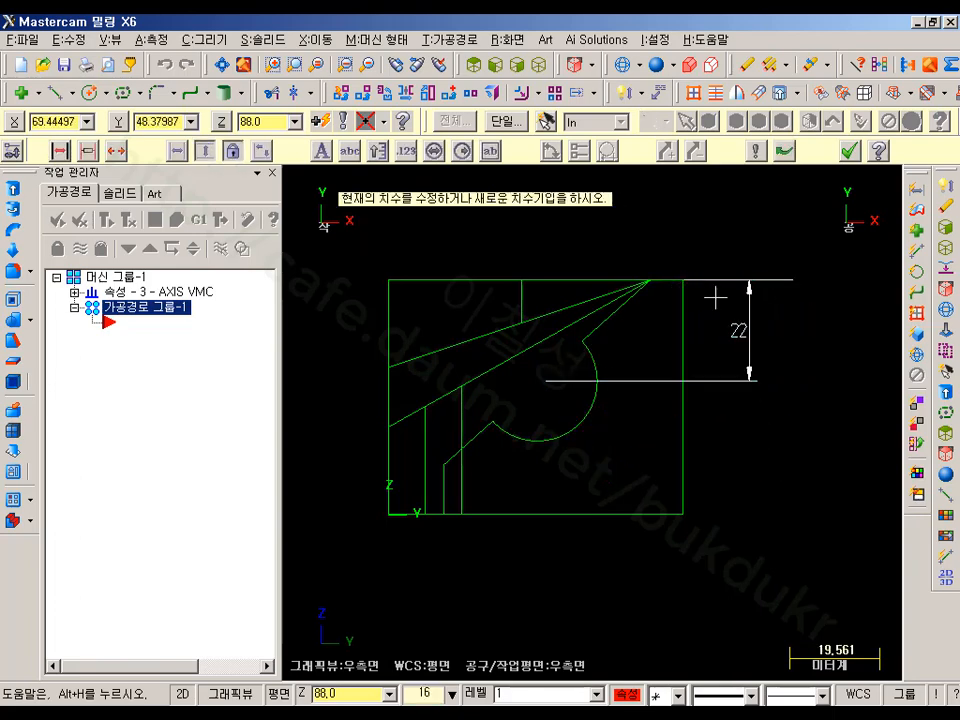
left_click(683, 280)
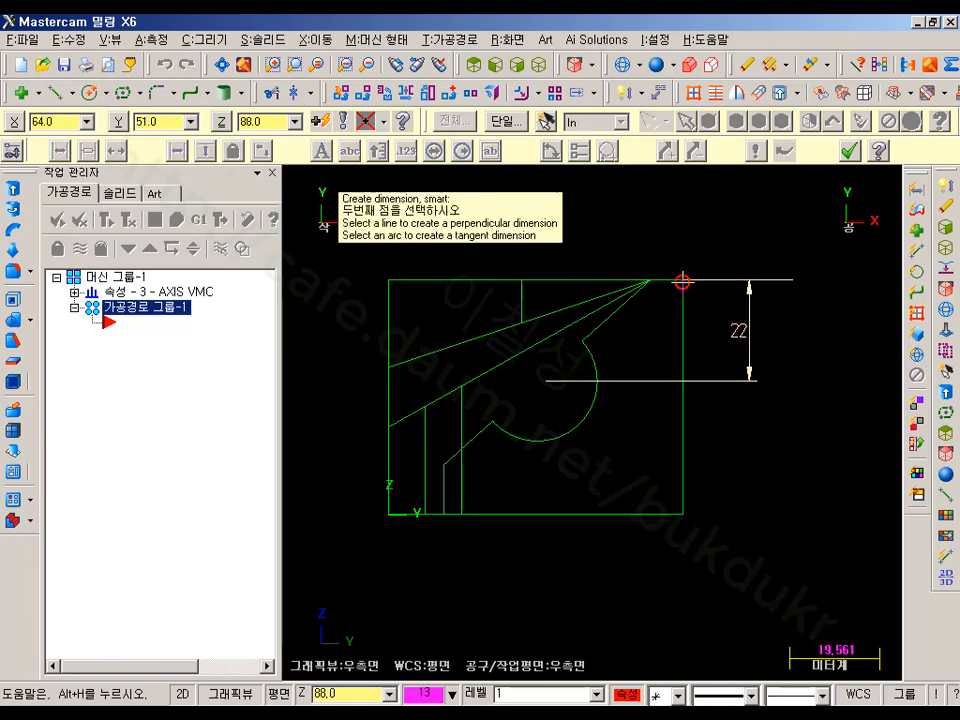
left_click(684, 516)
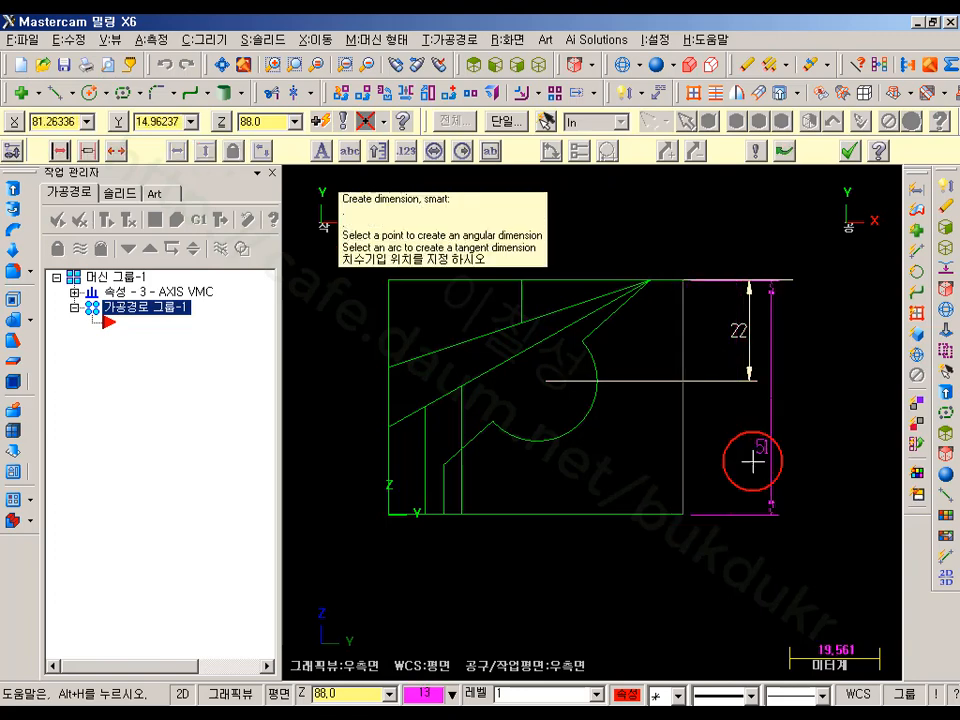
left_click(775, 412)
Dimension the bottom edge from the notch to the rear corner, with the overall depth beneath it, and finish dimensioning in isometric view.
left_click(445, 515)
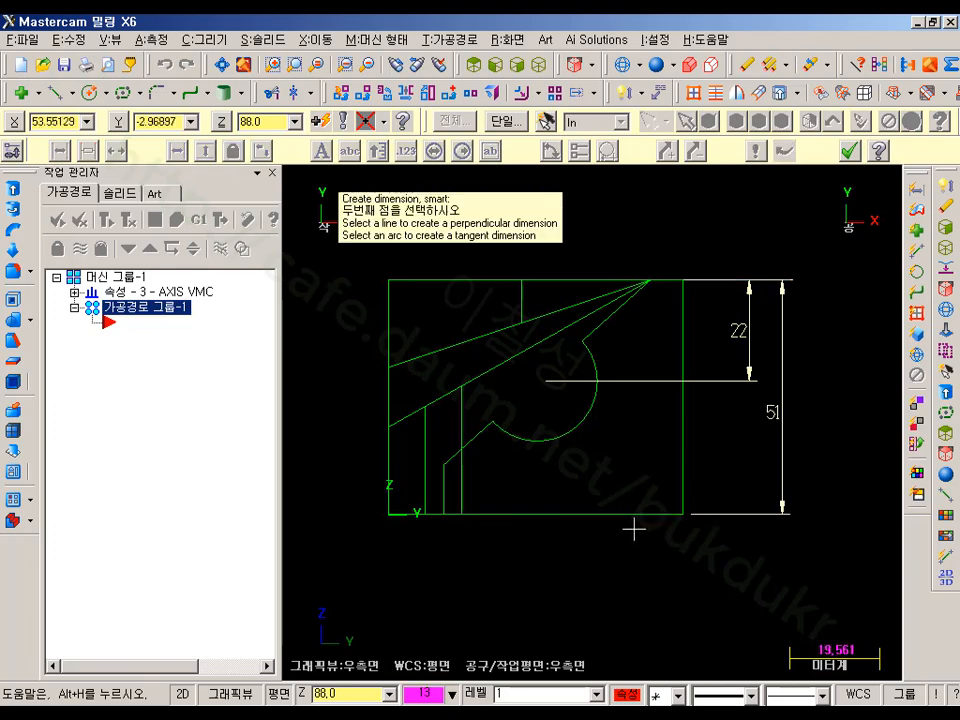
left_click(684, 515)
left_click(565, 562)
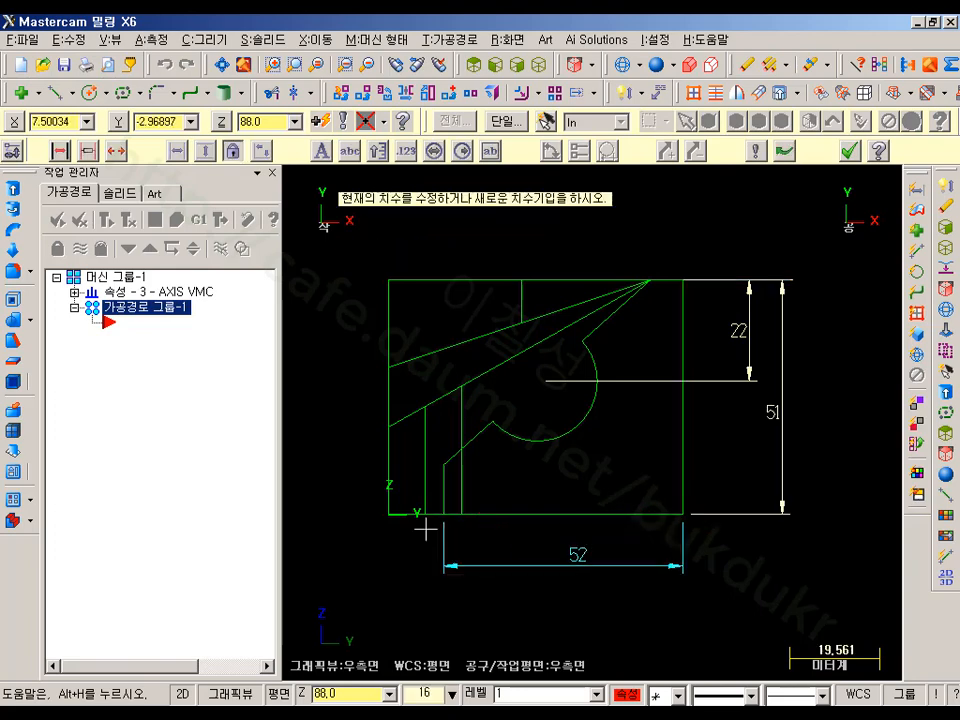
left_click(389, 515)
left_click(683, 515)
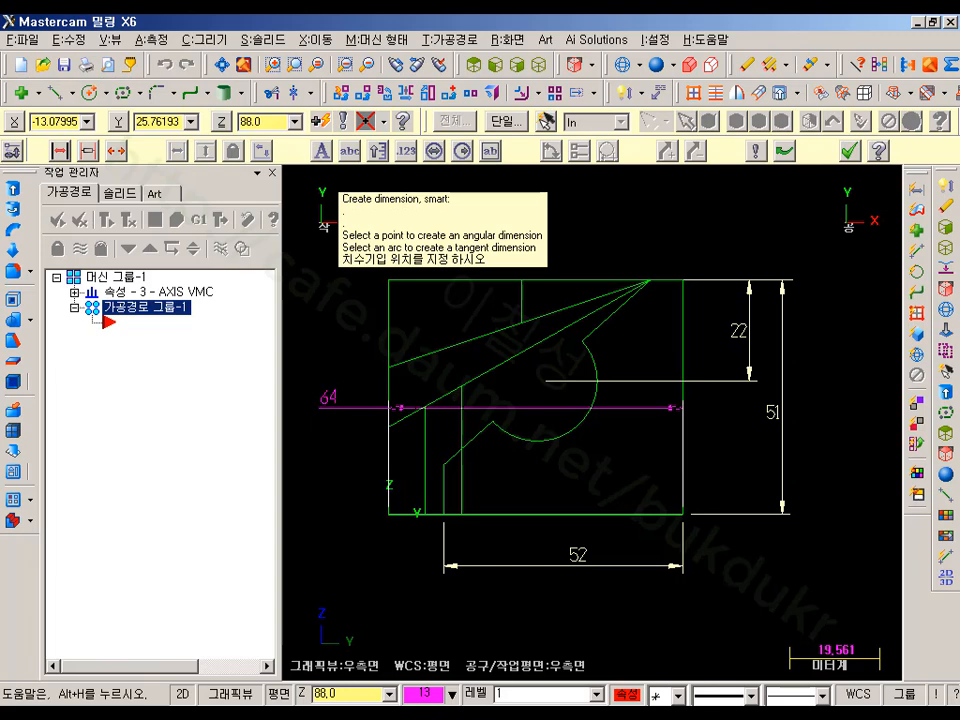
left_click(541, 598)
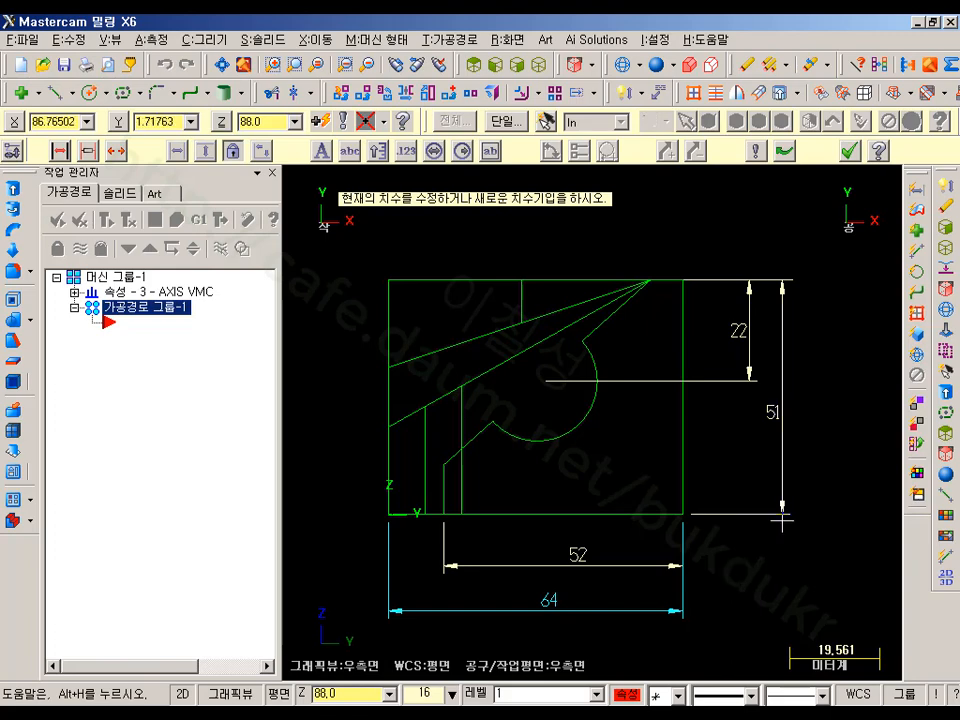
left_click(405, 62)
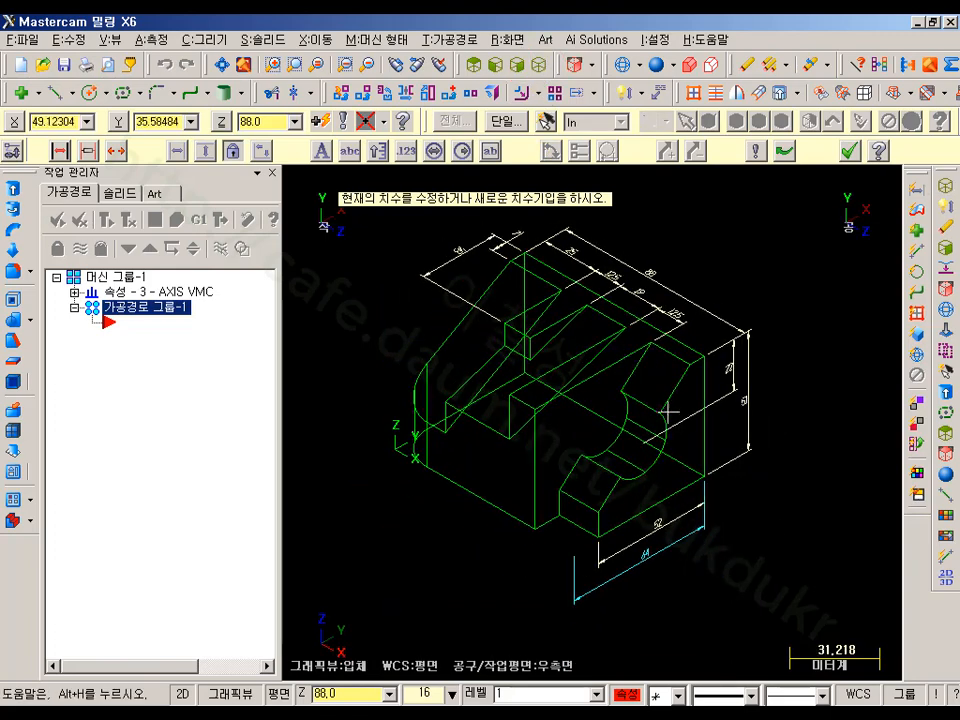
left_click(849, 150)
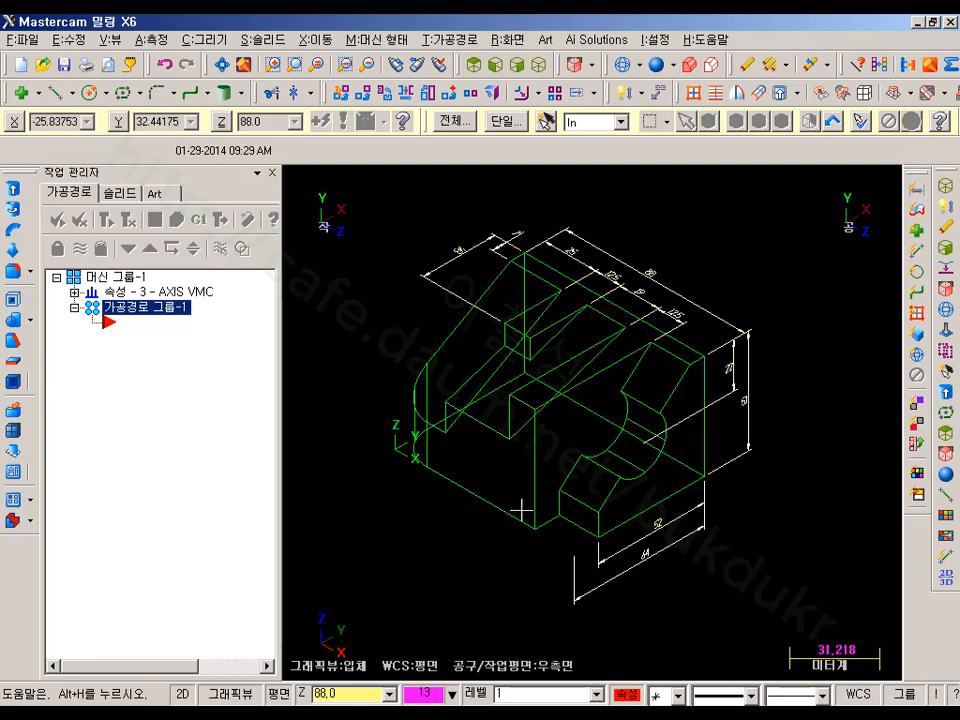
Create a point at the centre of the arc on the right side face.
scroll(690, 530, "up", 2)
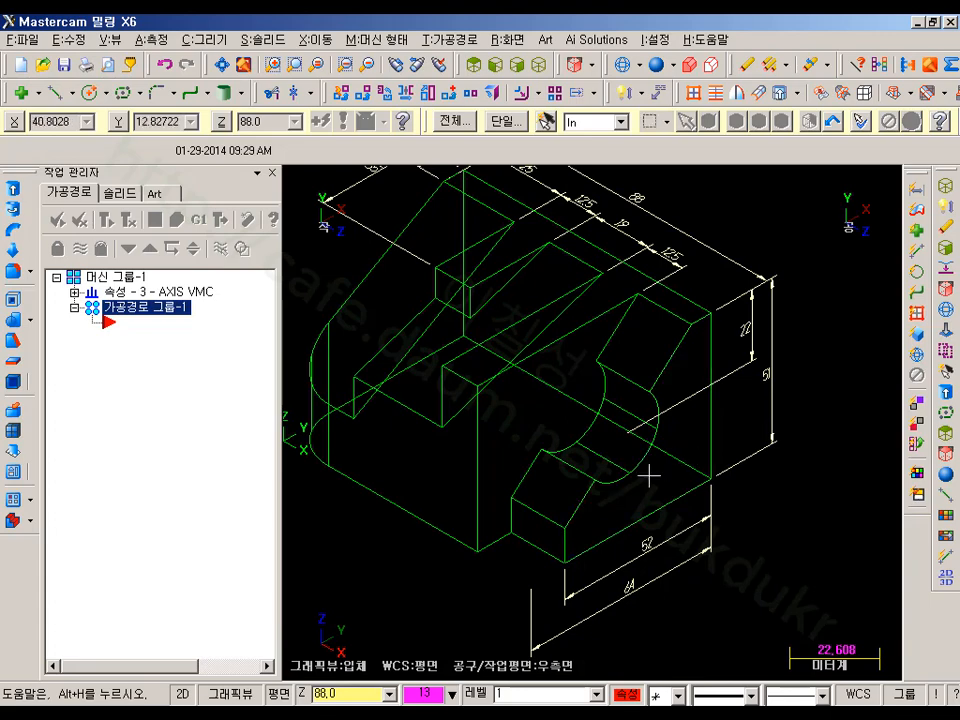
left_click(20, 92)
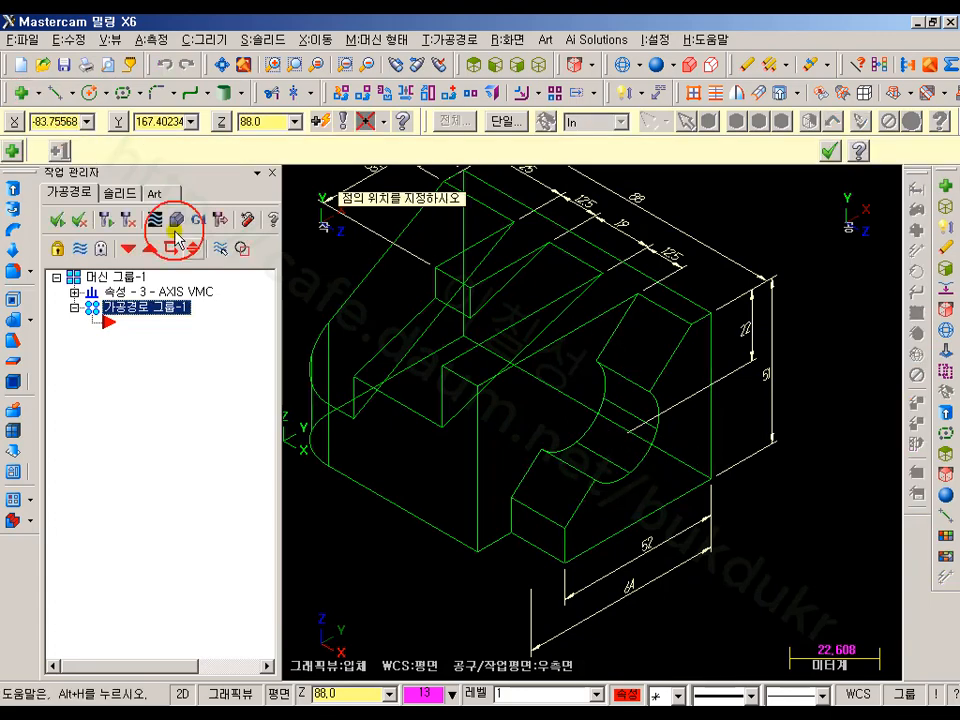
left_click(634, 456)
left_click(829, 151)
scroll(806, 444, "down", 2)
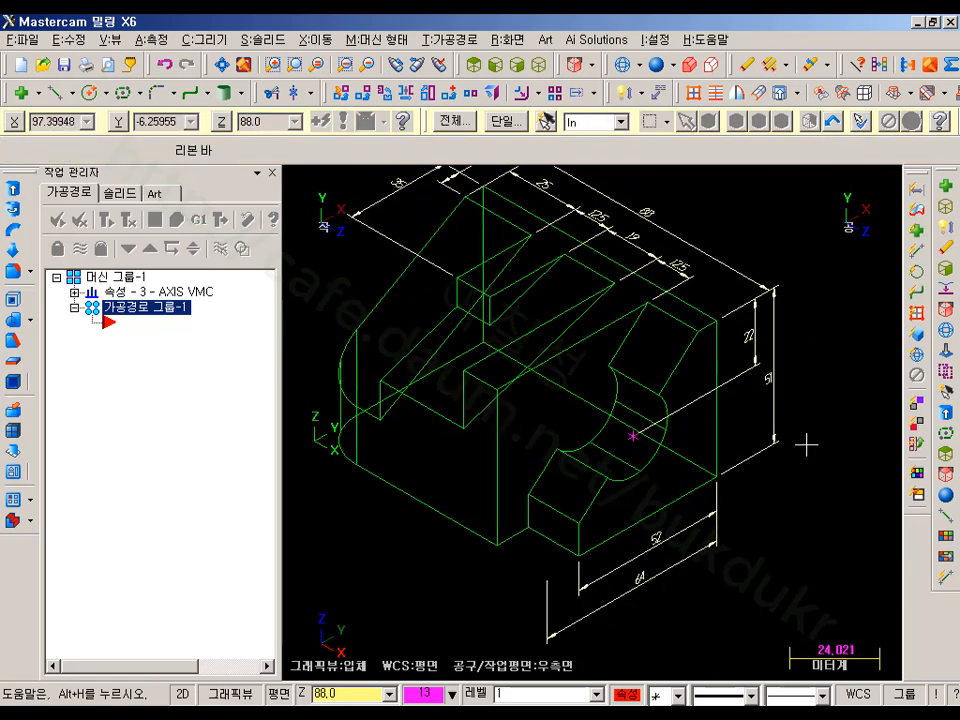
middle_click_drag(812, 478, 794, 472)
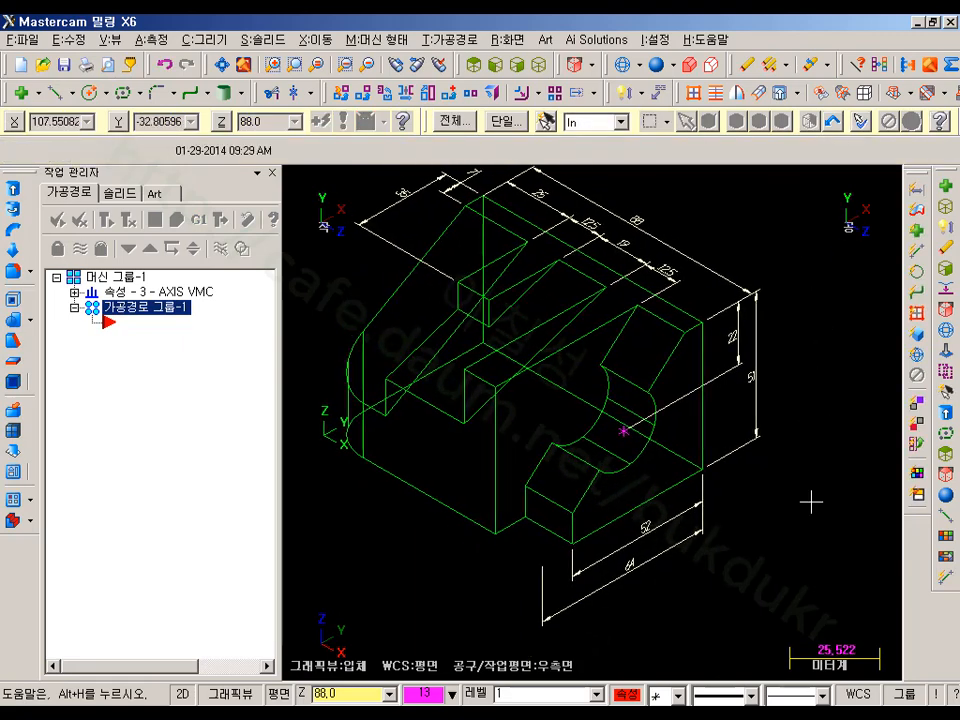
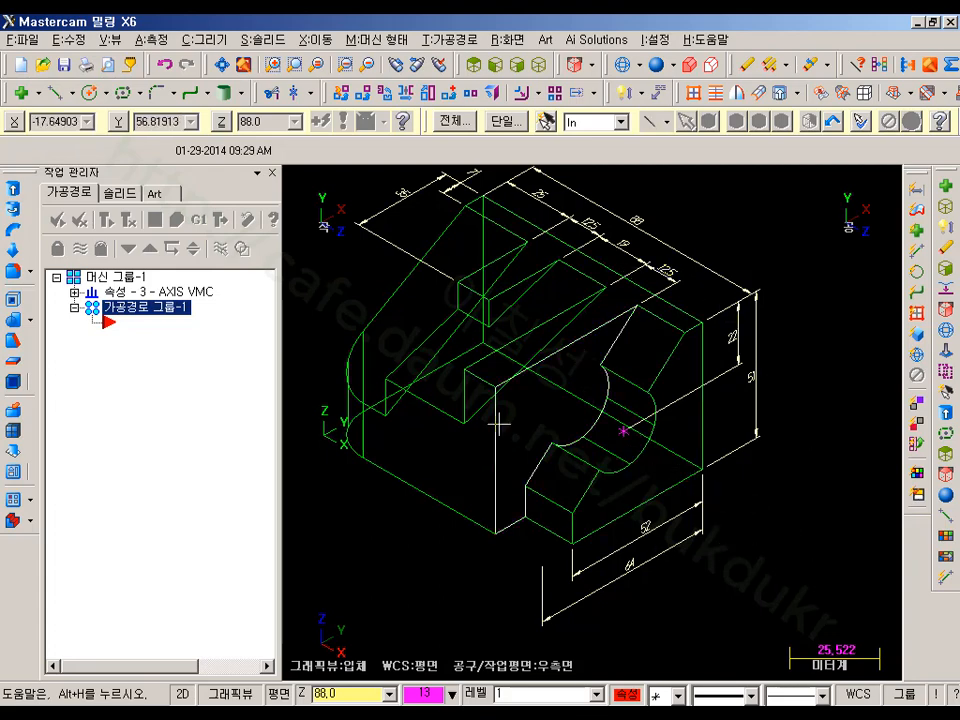
Set the construction and tool planes equal to the current isometric graphics view.
mouse_move(762, 261)
middle_mouse_down()
mouse_move(780, 281)
mouse_move(774, 237)
middle_mouse_up()
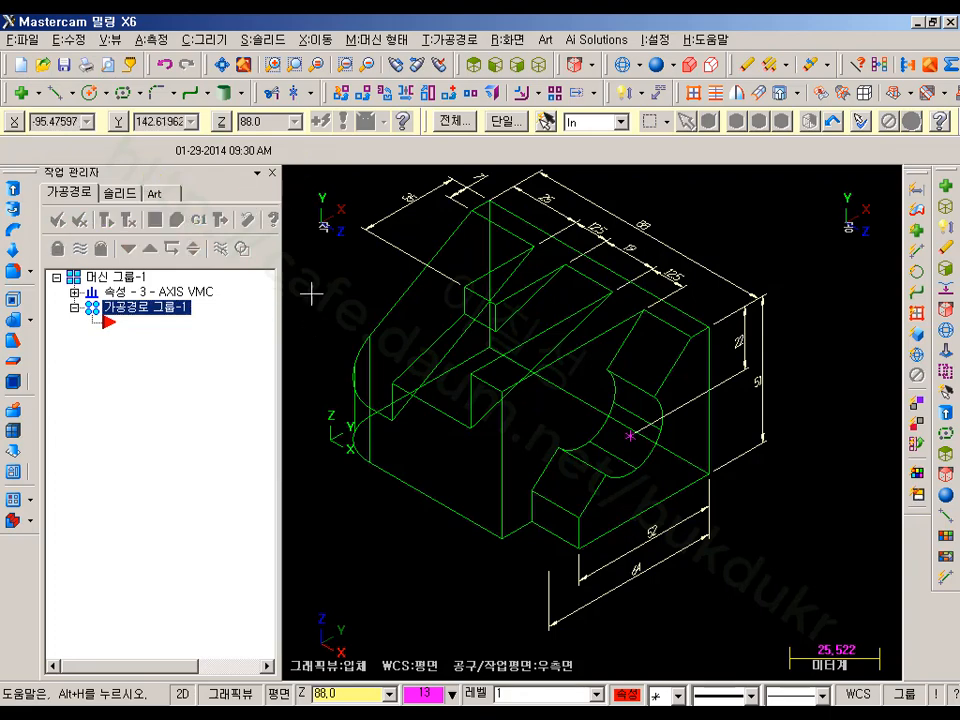
left_click(280, 693)
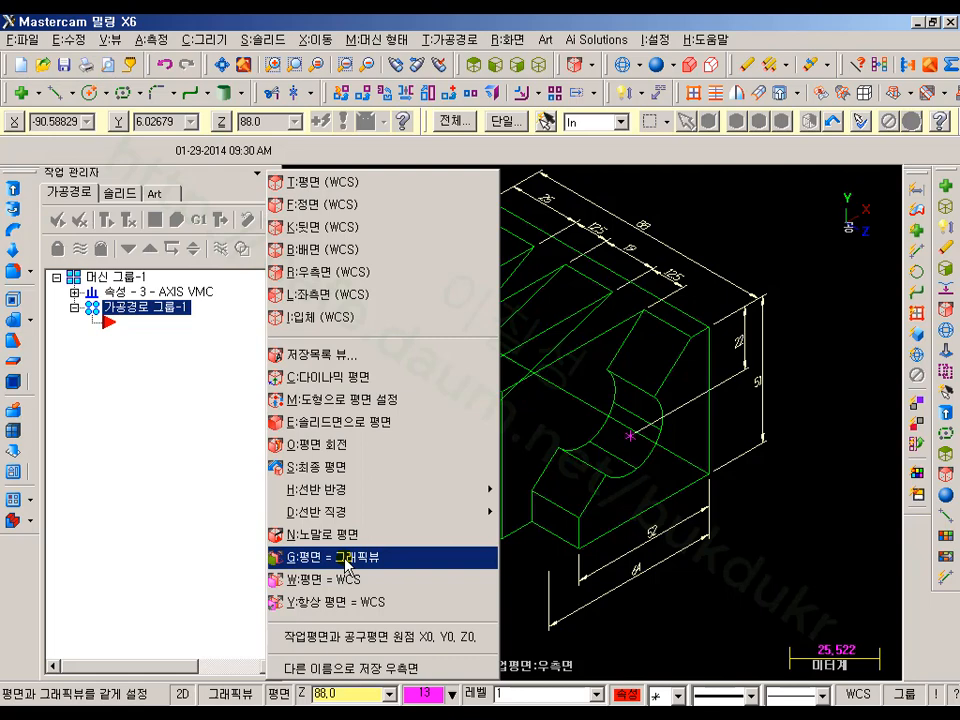
left_click(345, 566)
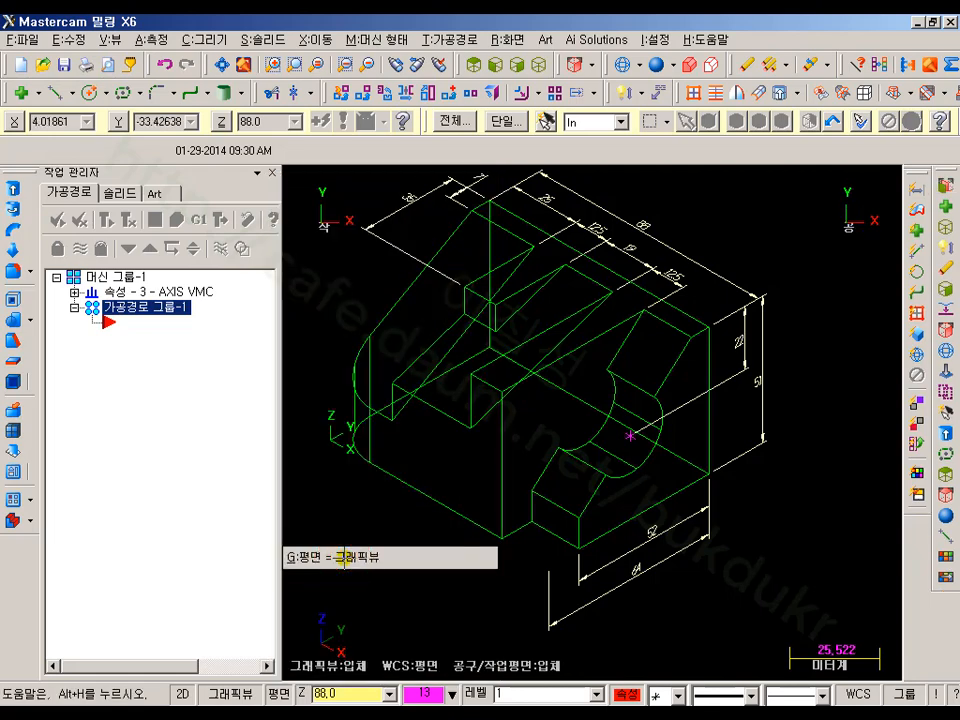
Draw a circle of about 7.5 mm radius centred on the arc's centre point.
left_click(90, 93)
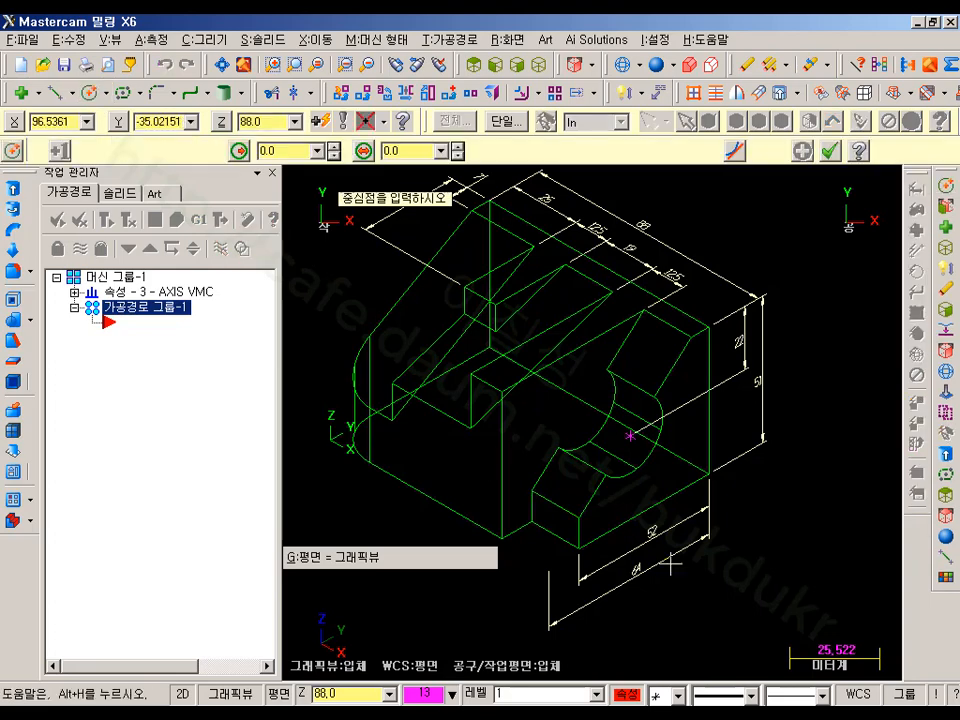
left_click(631, 437)
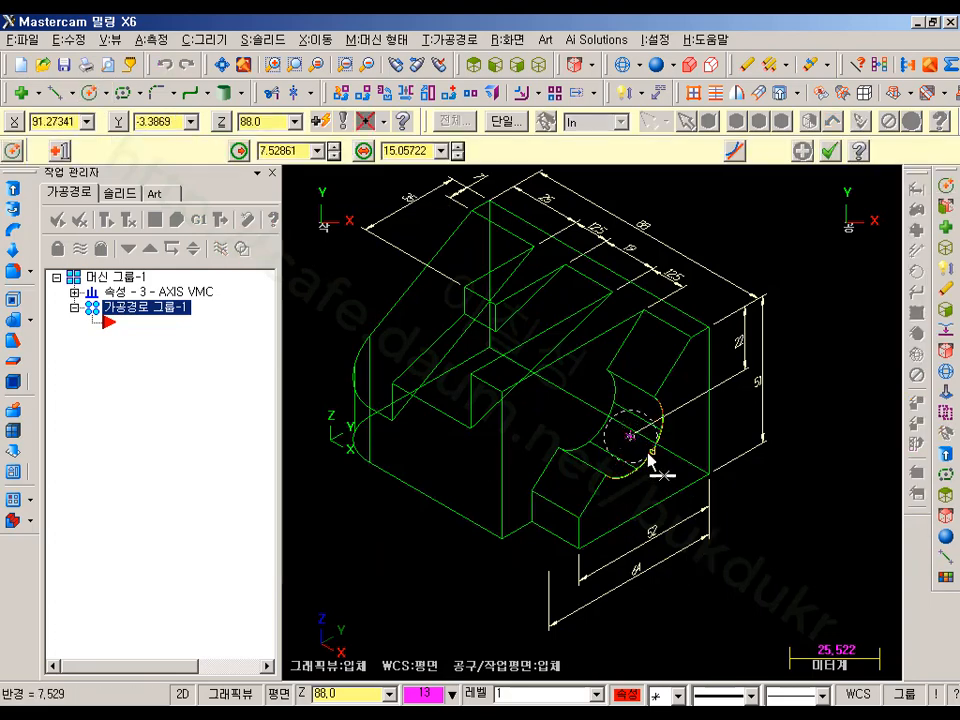
left_click(652, 452)
left_click(829, 151)
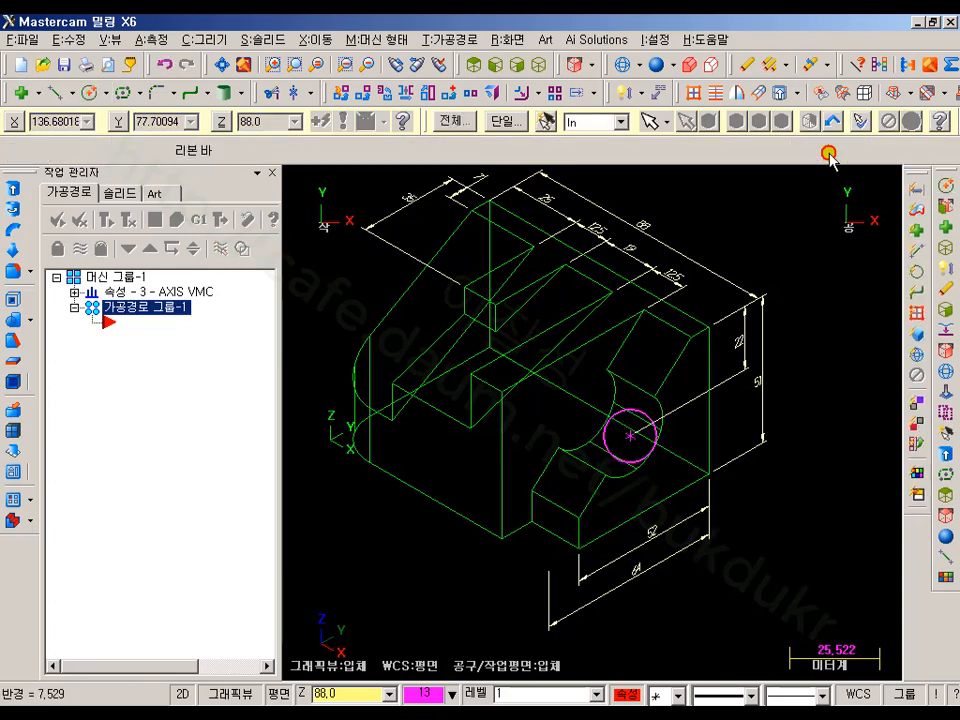
Dimension the circle's diameter on the side face, placing the text outside the rear bottom corner with the arrows inside.
scroll(856, 549, "up", 5)
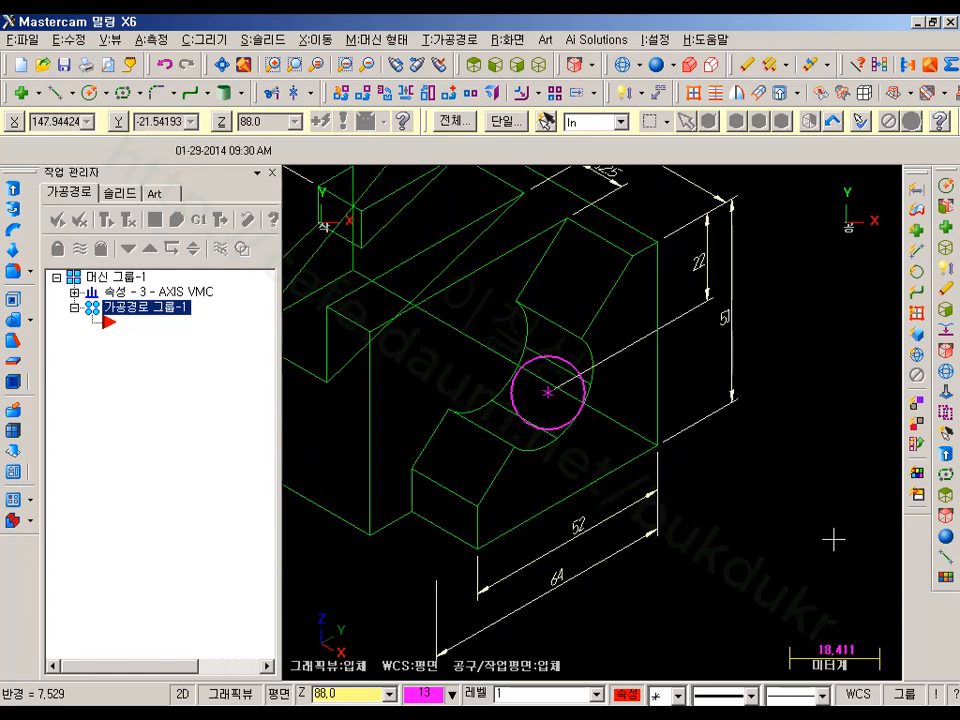
left_click(945, 270)
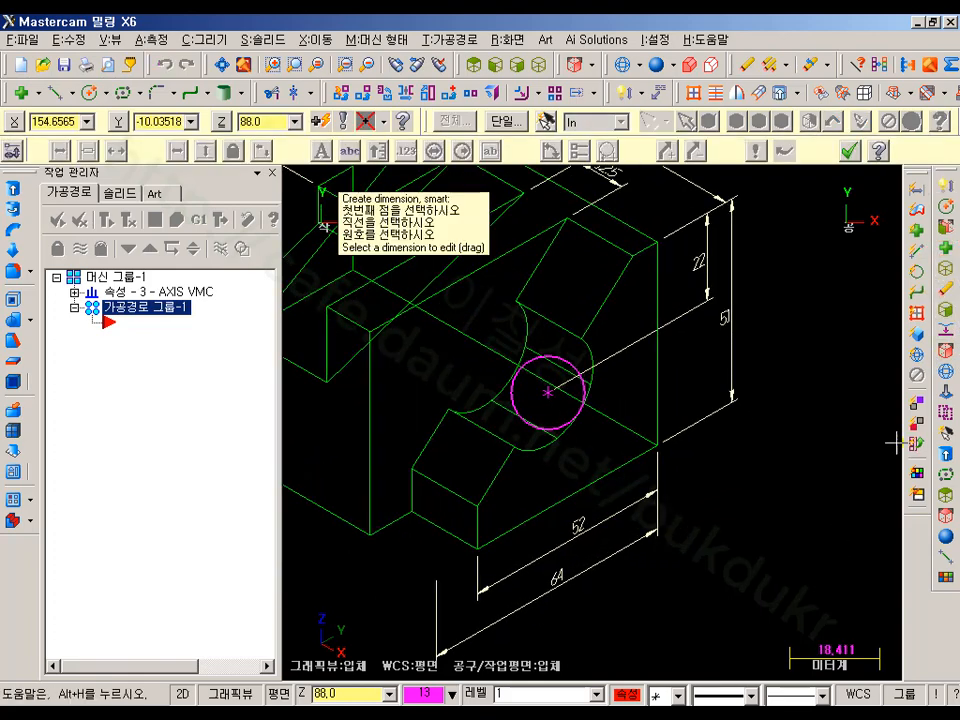
left_click(577, 424)
left_click(580, 384)
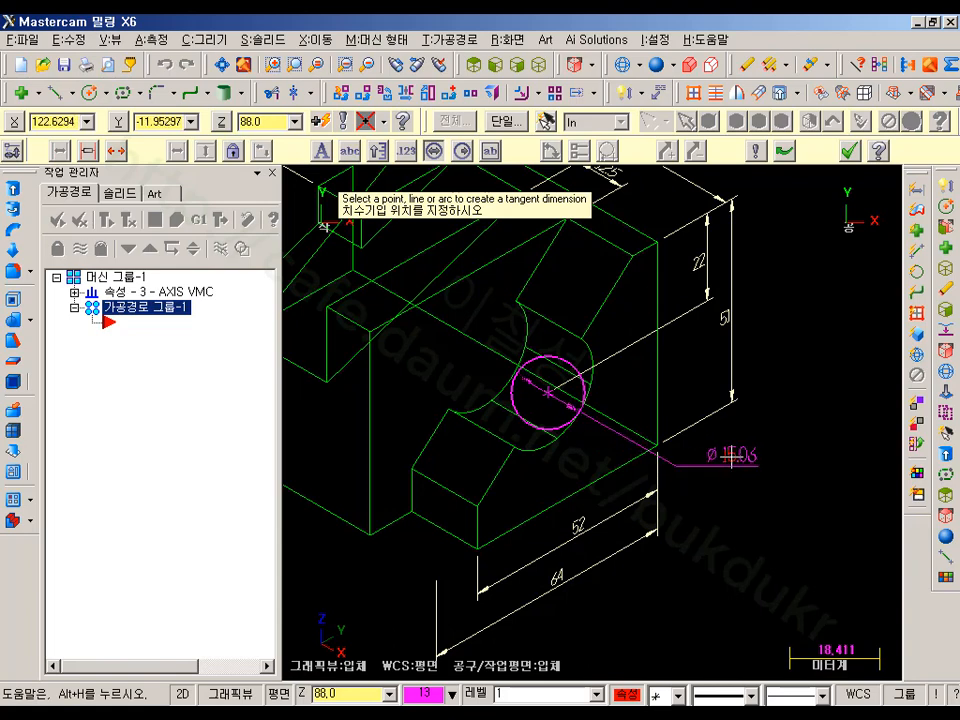
left_click(727, 453)
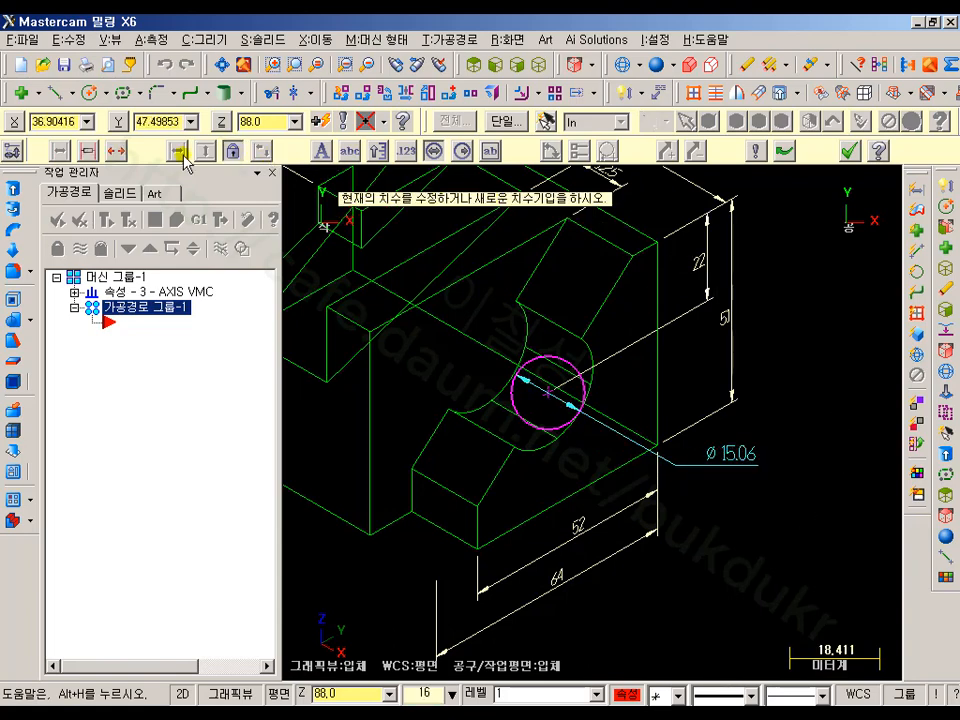
left_click(116, 152)
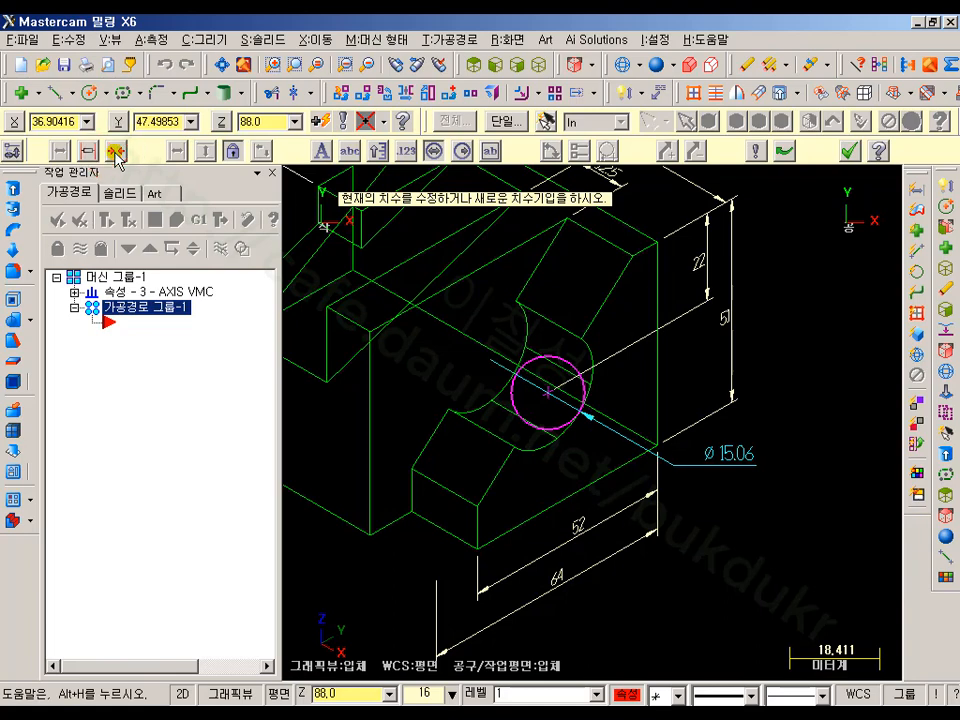
left_click(116, 153)
Set the arrow direction of dimension lines to outside in the drafting options.
left_click(755, 153)
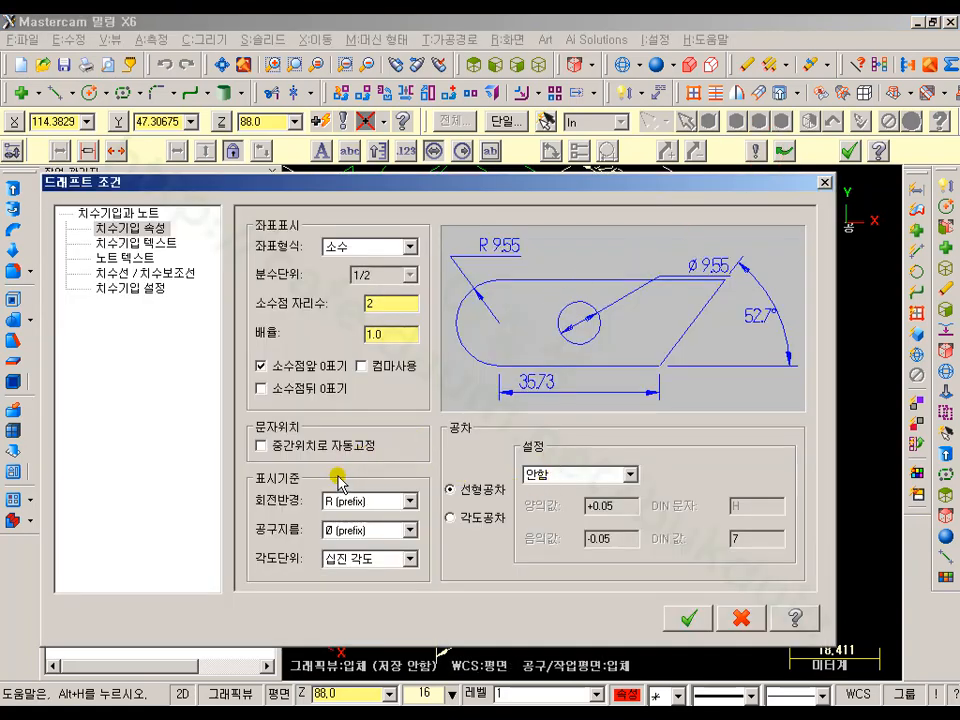
left_click(137, 273)
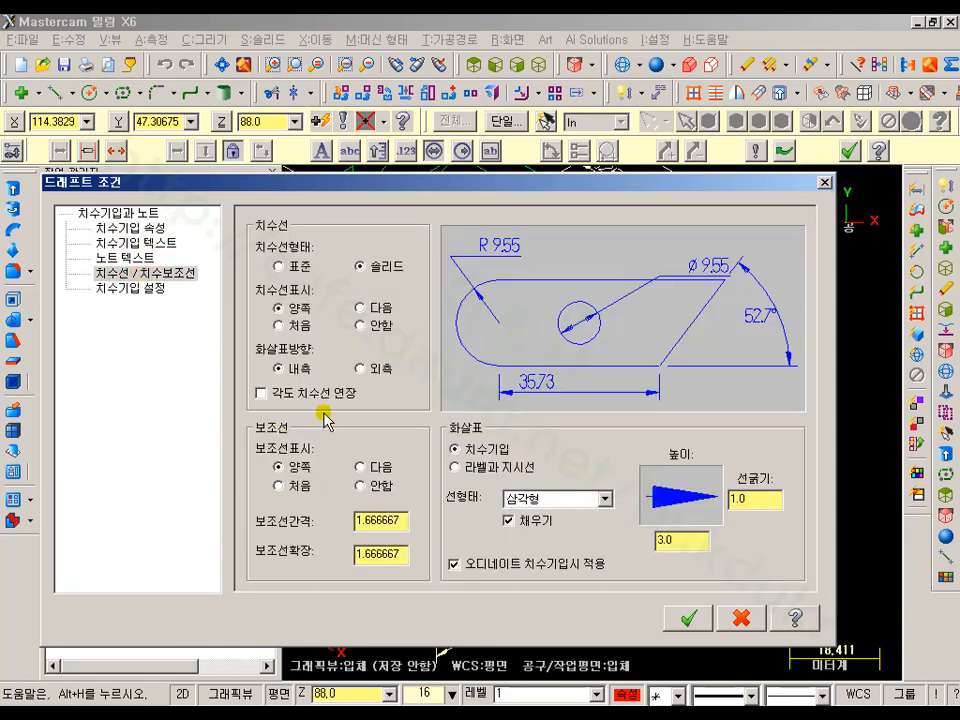
left_click(362, 369)
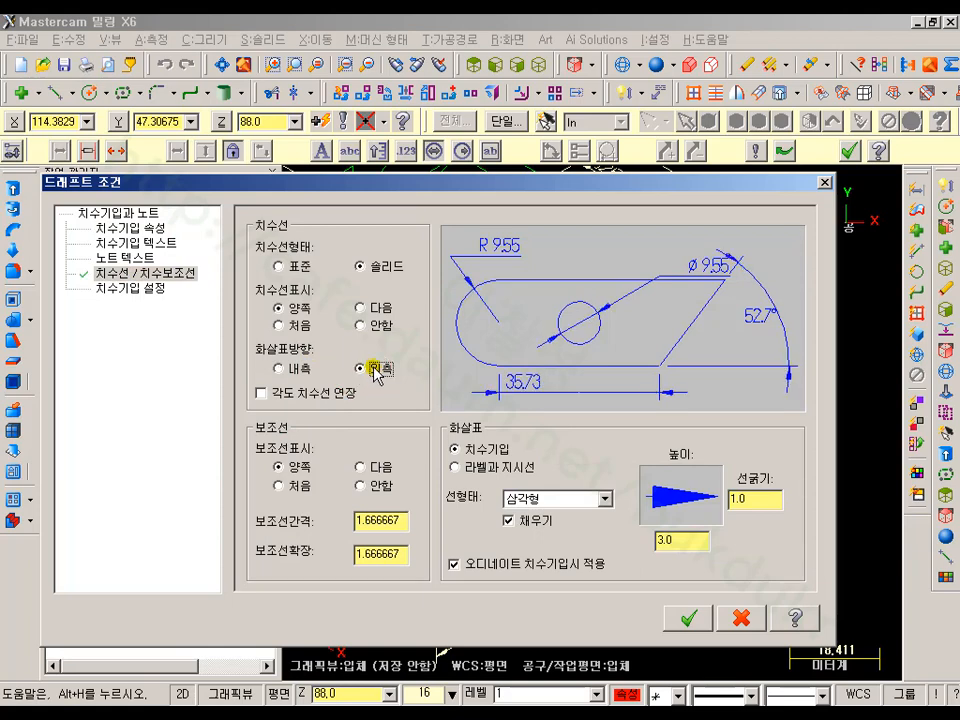
left_click(698, 624)
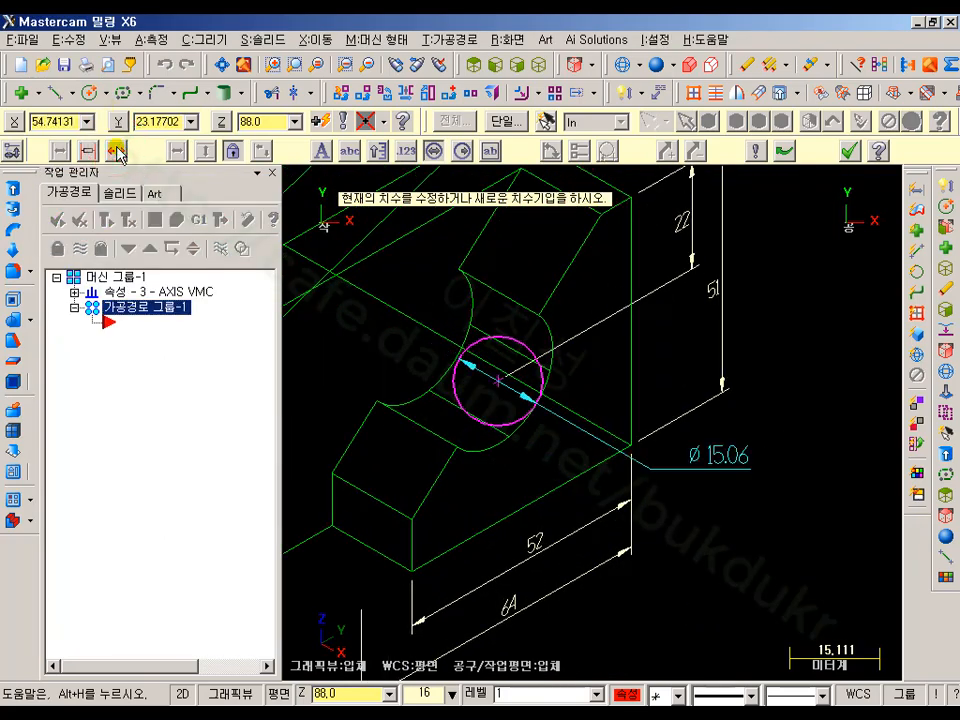
Move the circle's diameter text farther out from the part and flip its arrows to the inside.
scroll(550, 428, "down", 1)
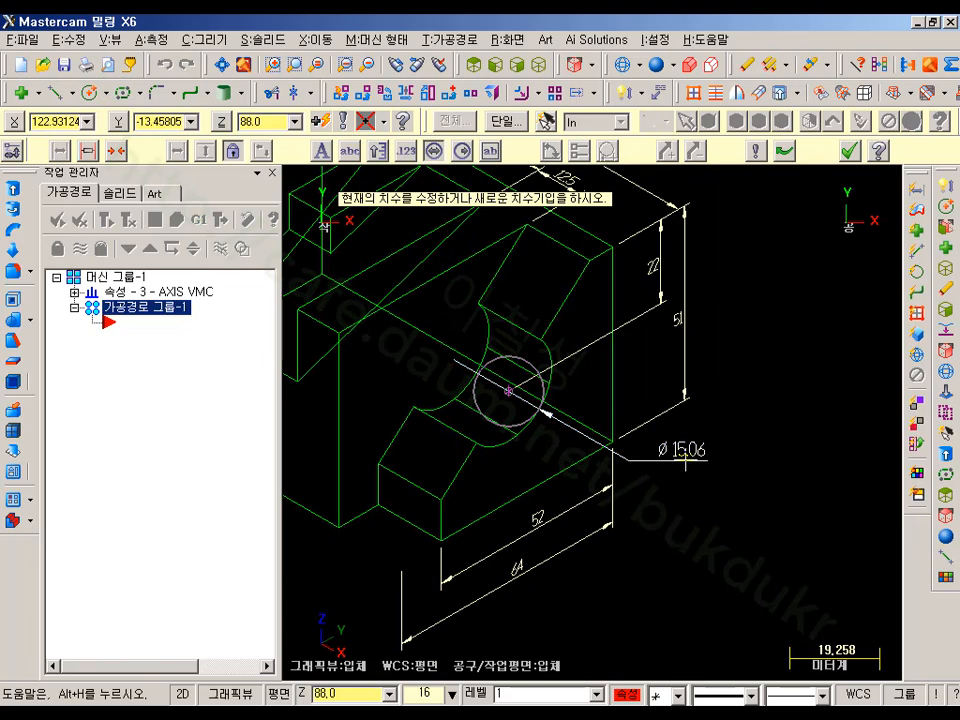
left_click(688, 450)
left_click(738, 462)
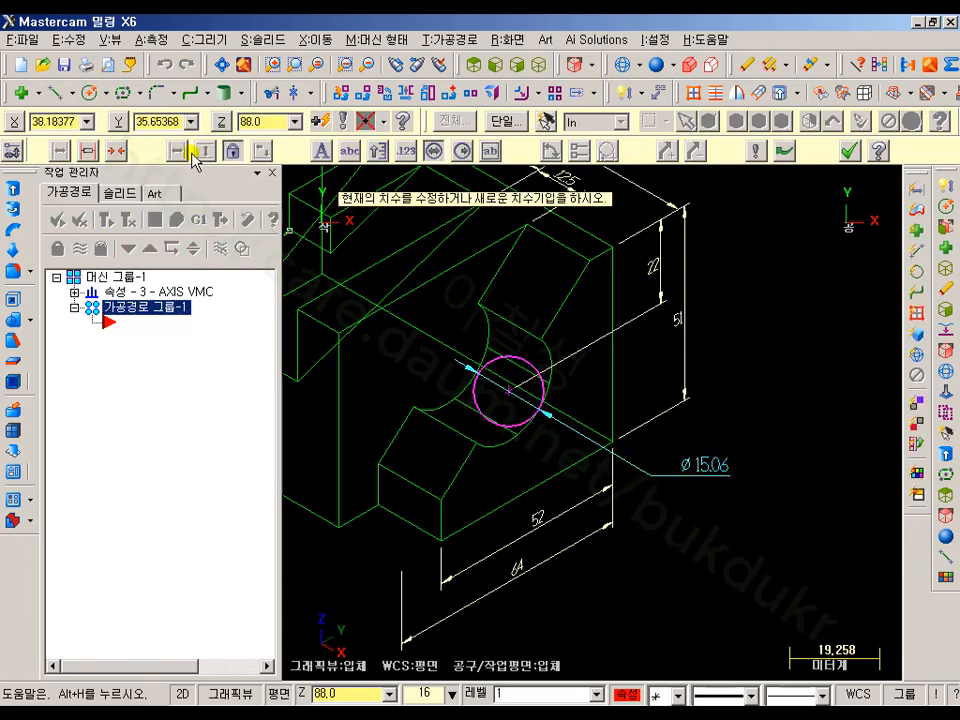
left_click(116, 150)
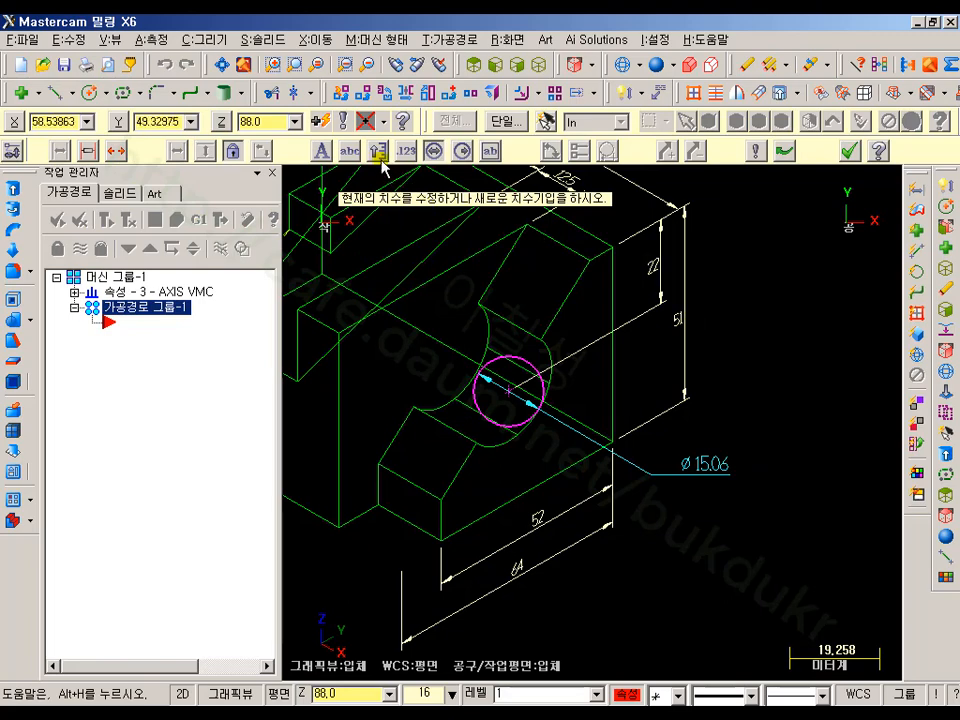
Convert the circle's diameter dimension to a radius with an outside arrow, and change its text to R 13.
left_click(461, 152)
scroll(769, 418, "up", 3)
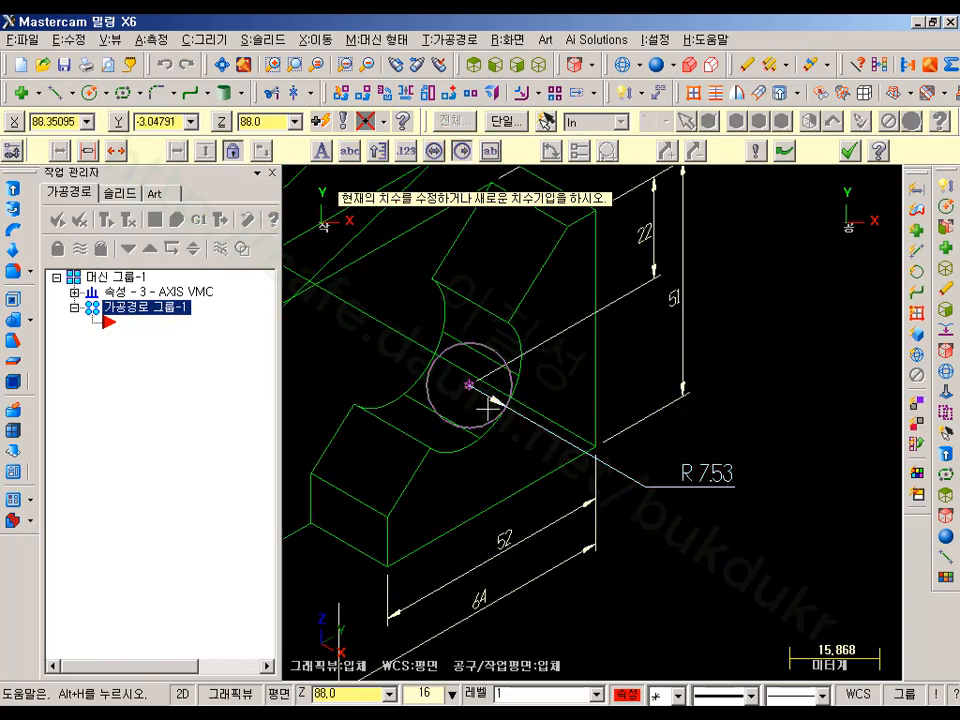
left_click(117, 151)
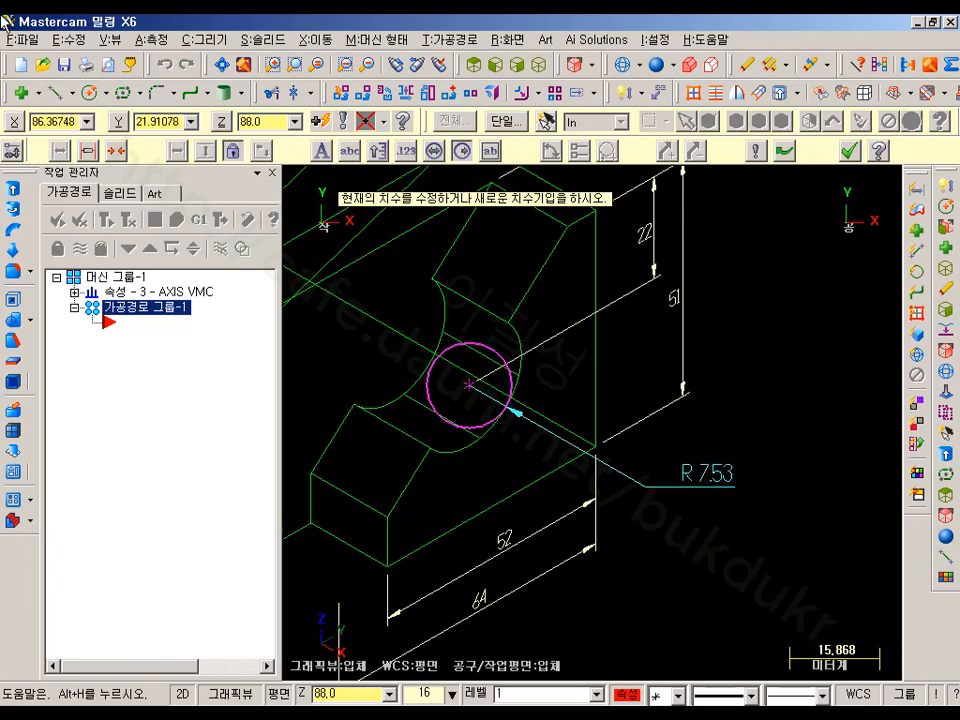
left_click(352, 152)
left_click(172, 233)
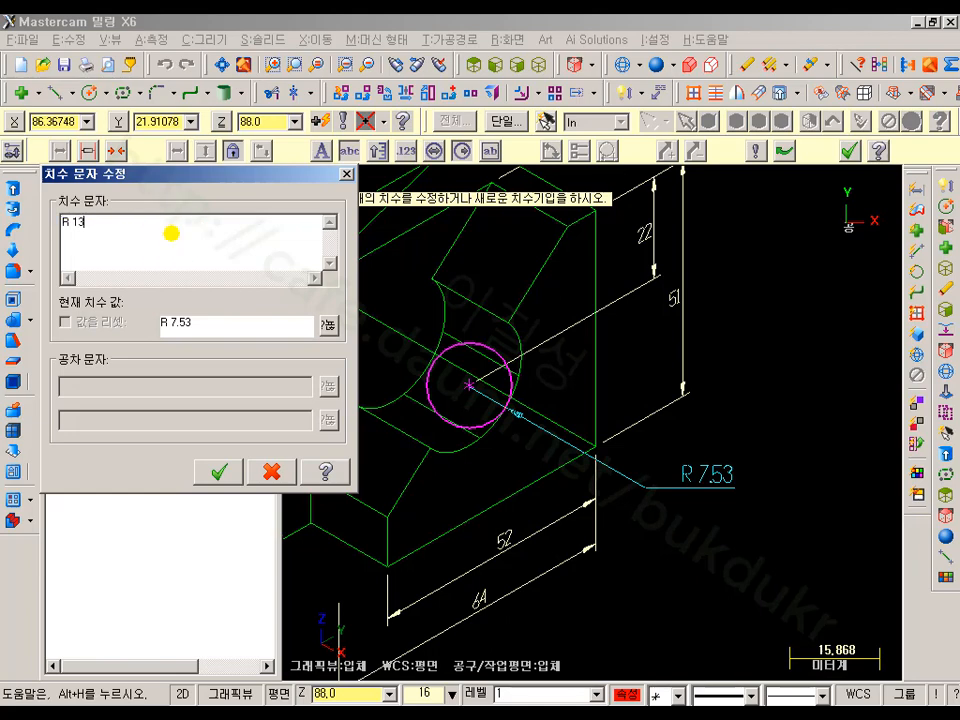
left_click(219, 471)
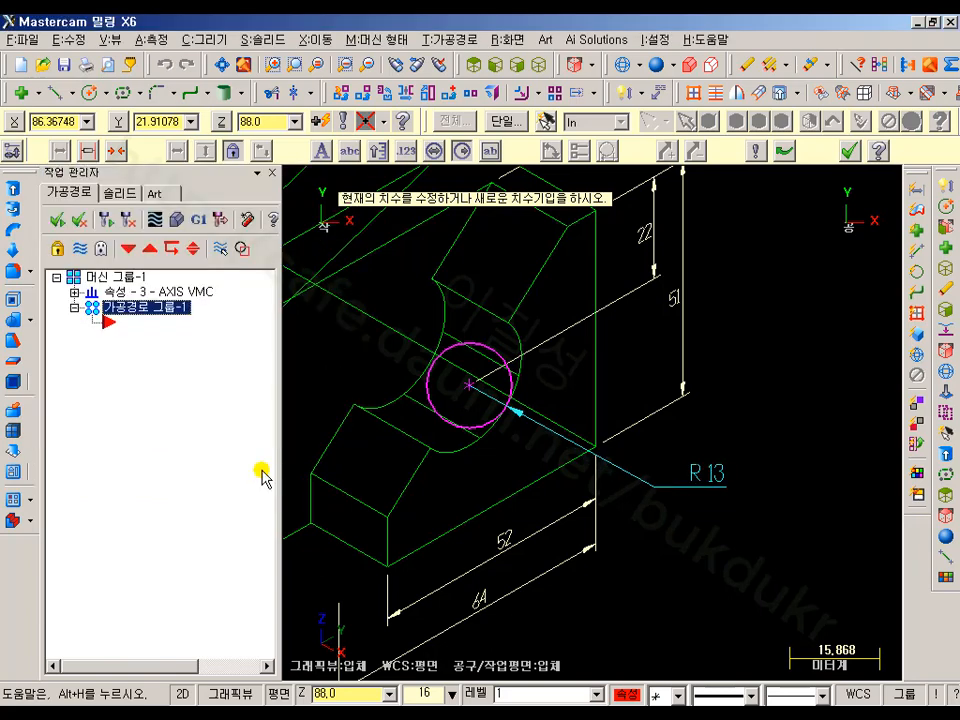
Finish dimensioning and blank the helper circle on the side face.
scroll(799, 572, "down", 4)
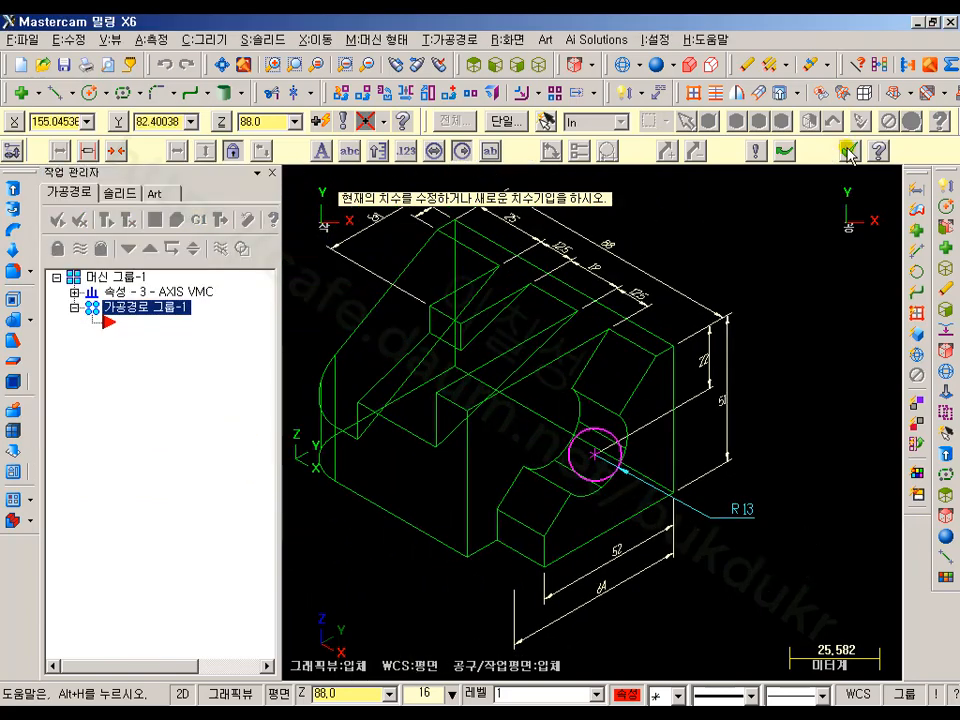
key("Escape")
scroll(704, 521, "down", 1)
left_click(622, 426)
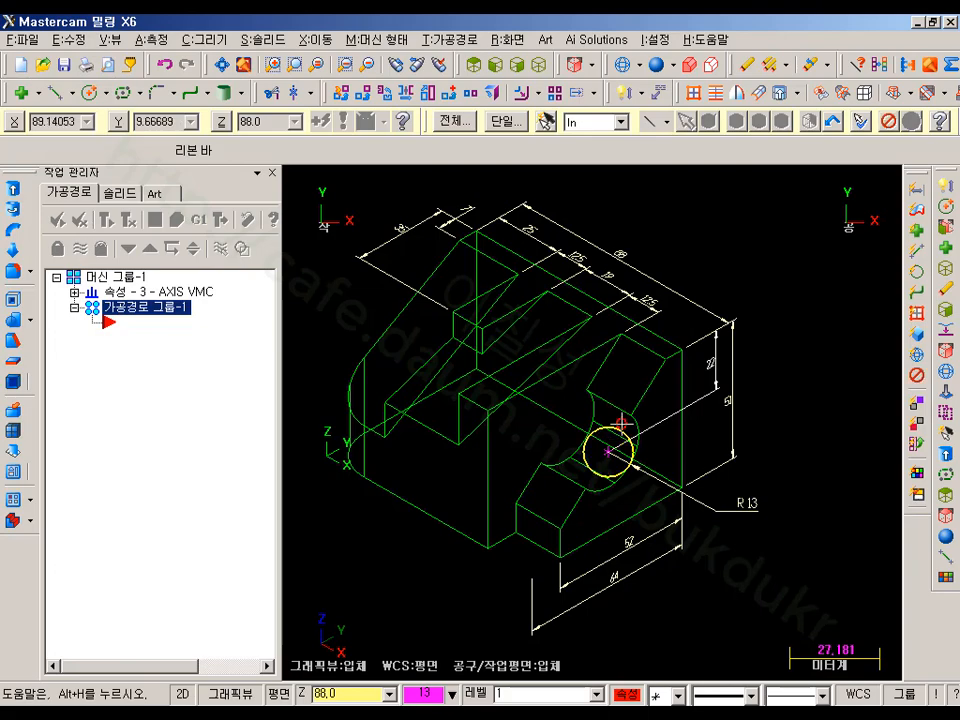
left_click(503, 41)
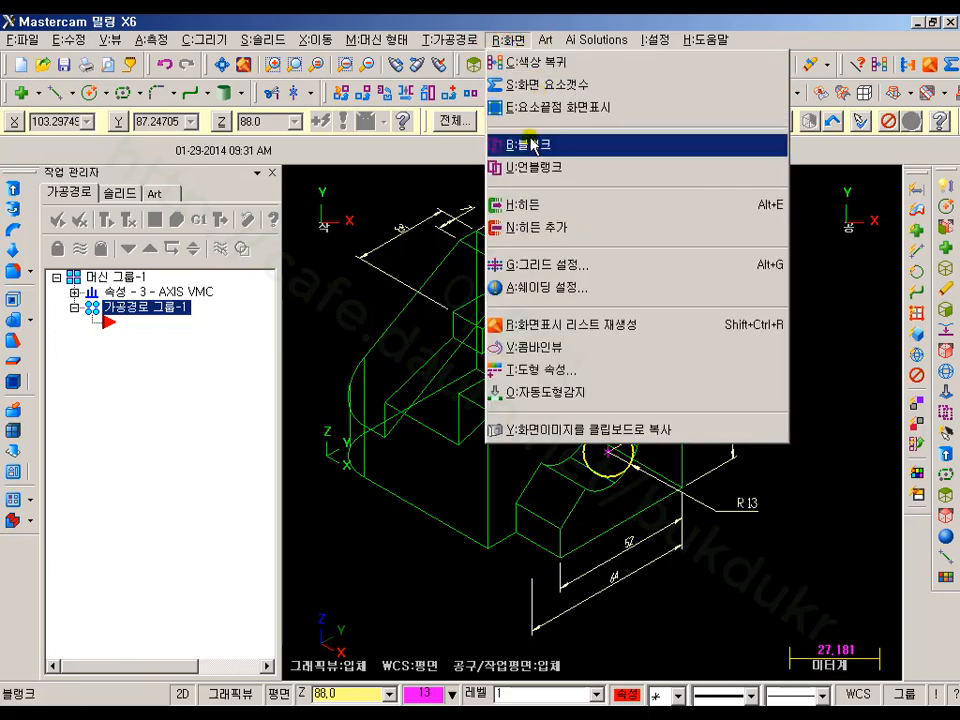
left_click(560, 133)
Set the construction and tool planes to the front plane (WCS) and the construction depth to Z 0.0.
scroll(799, 394, "down", 1)
scroll(671, 446, "up", 4)
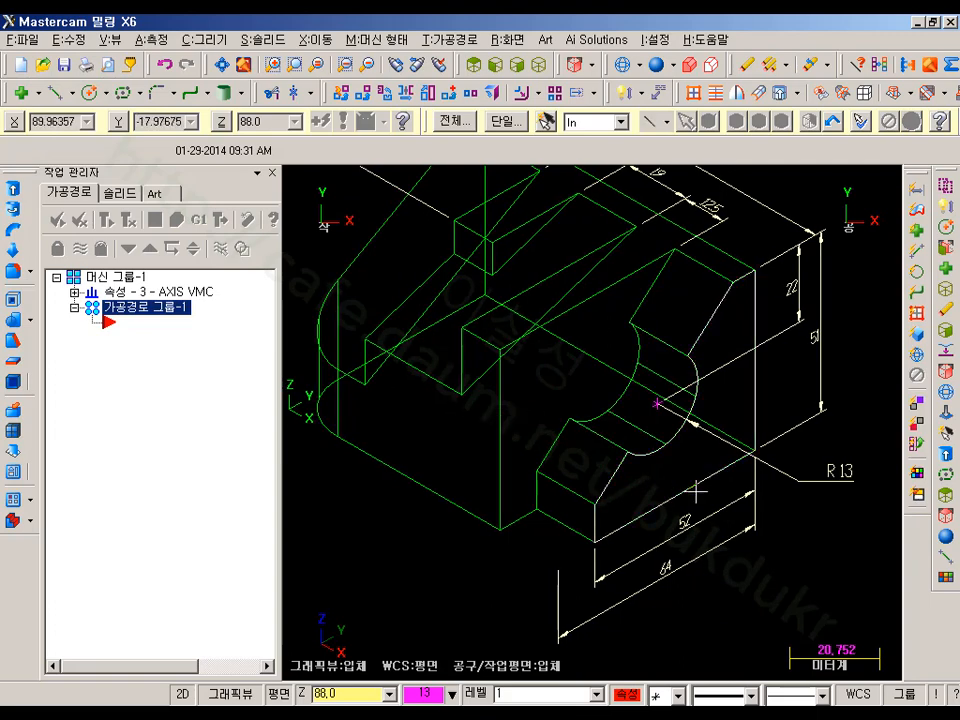
scroll(651, 544, "down", 2)
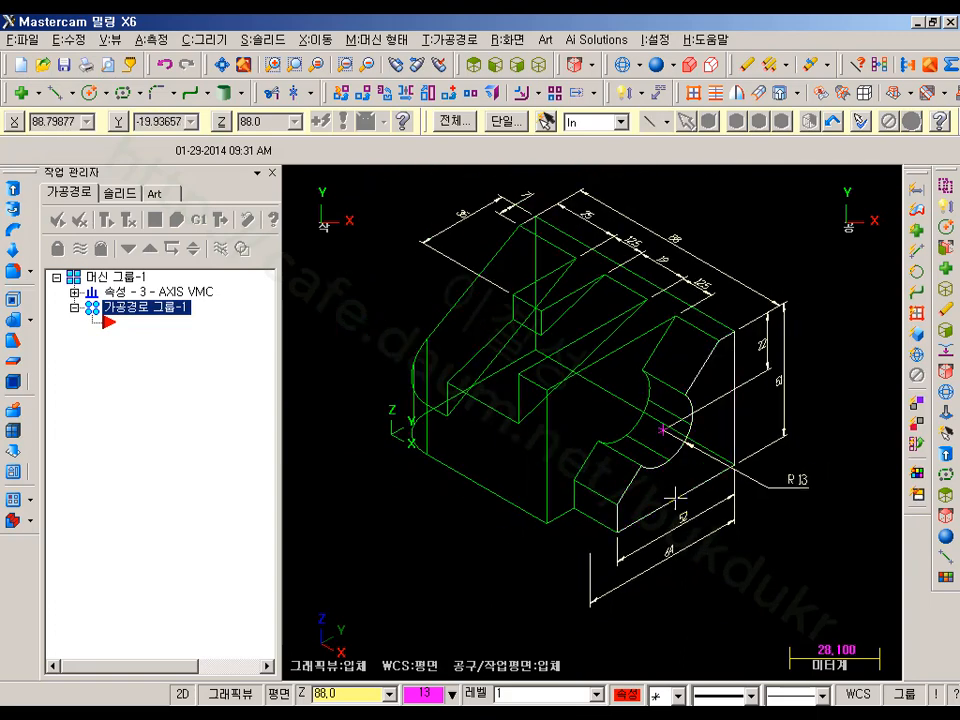
middle_click_drag(575, 497, 614, 474)
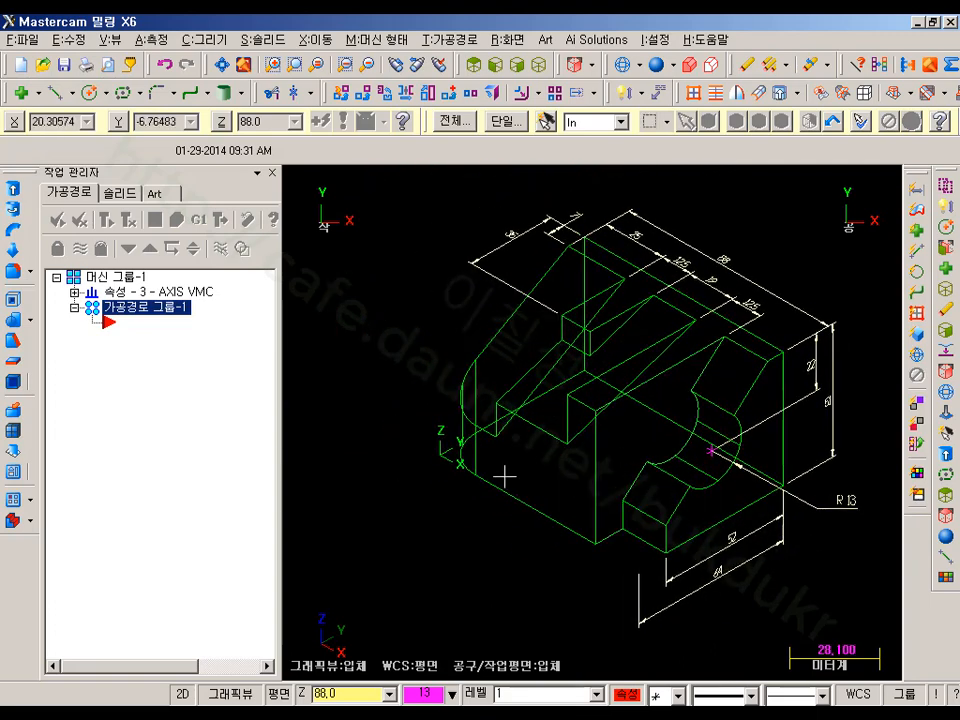
scroll(505, 479, "up", 2)
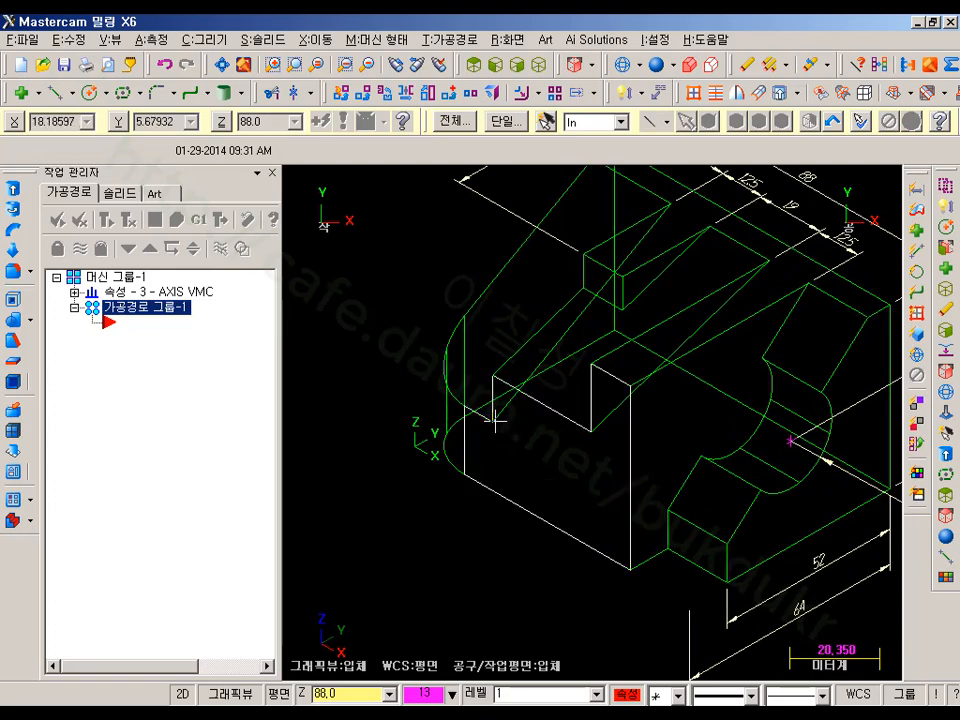
left_click(282, 697)
left_click(320, 204)
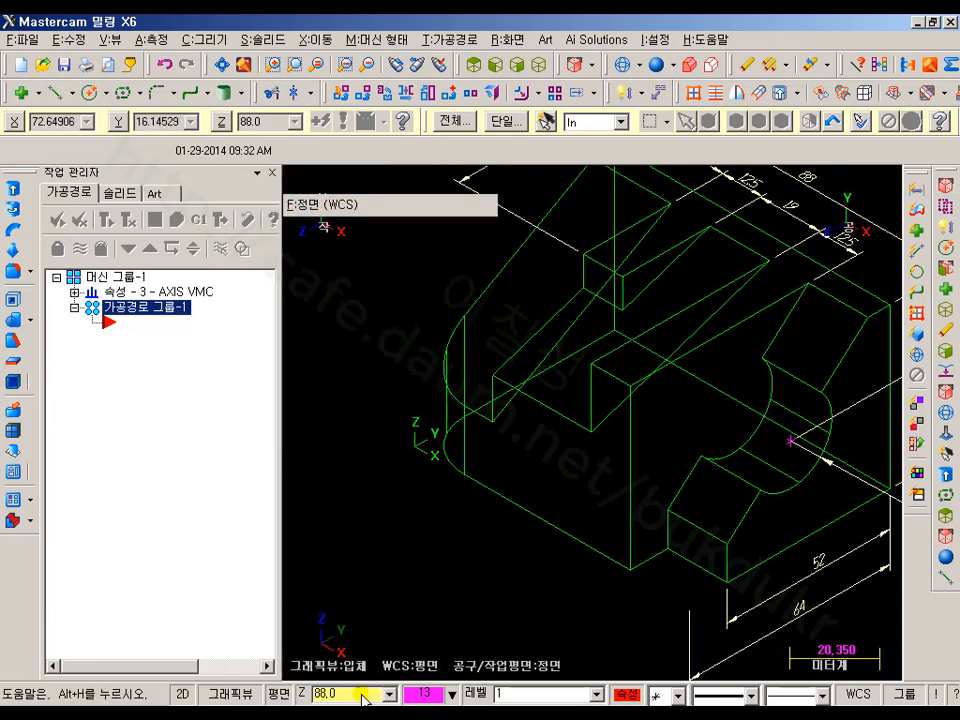
left_click(304, 694)
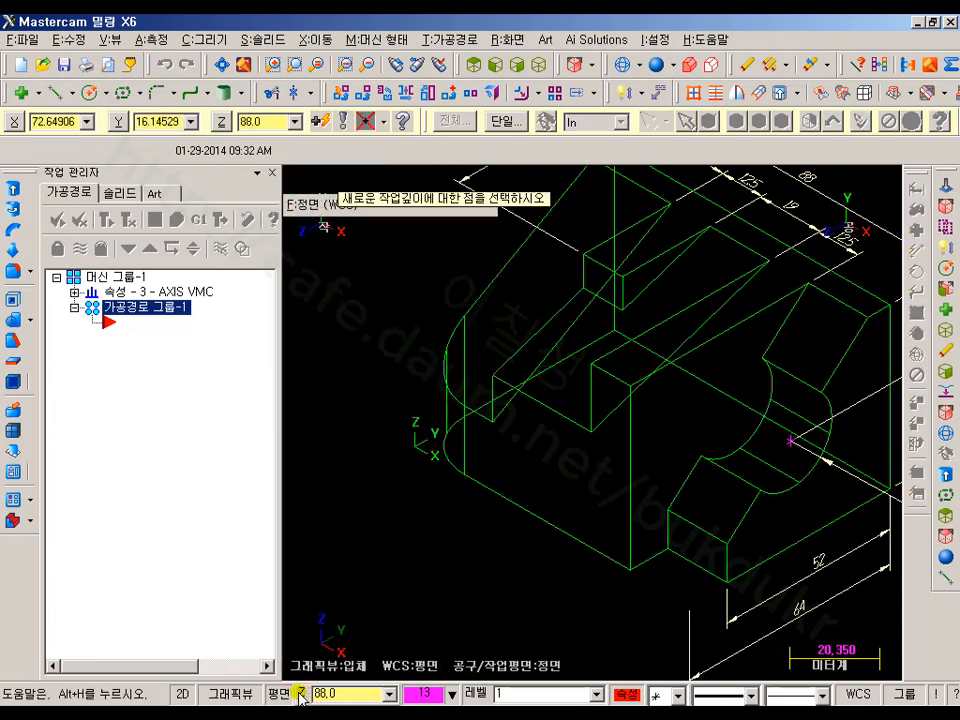
left_click(456, 536)
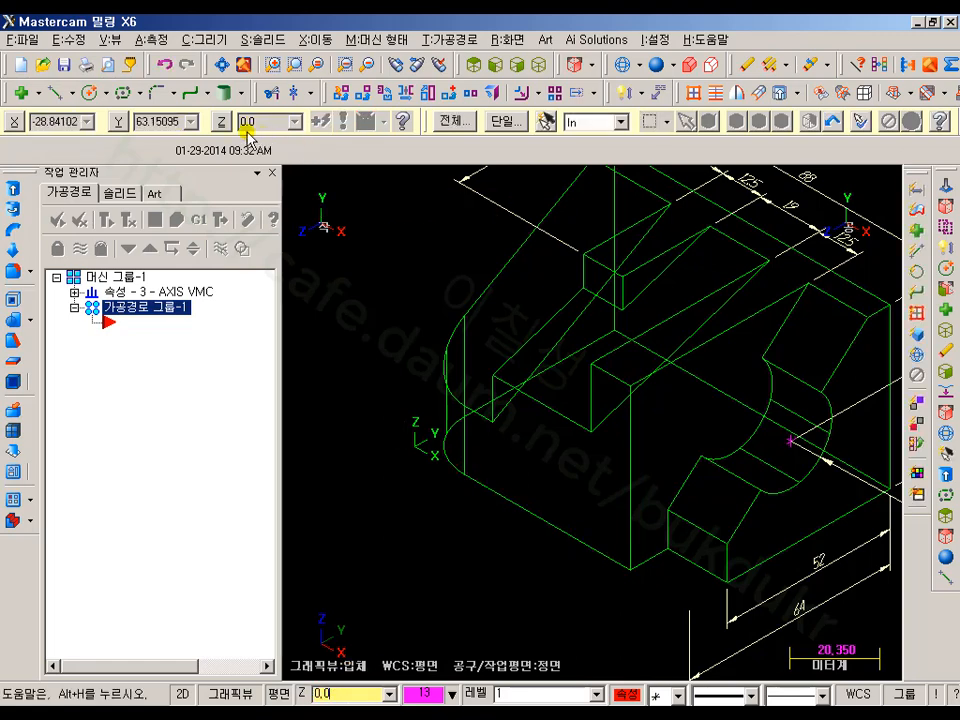
Dimension the vertical height from the front face's bottom edge to the step corner beside the rounded corner.
left_click(944, 251)
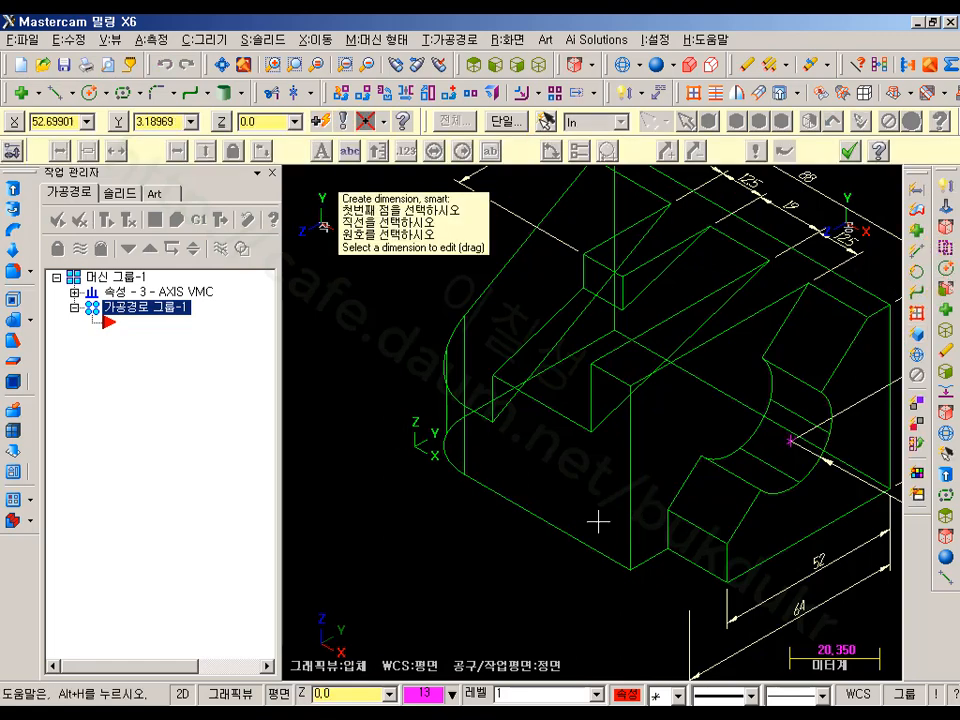
left_click(493, 425)
left_click(466, 472)
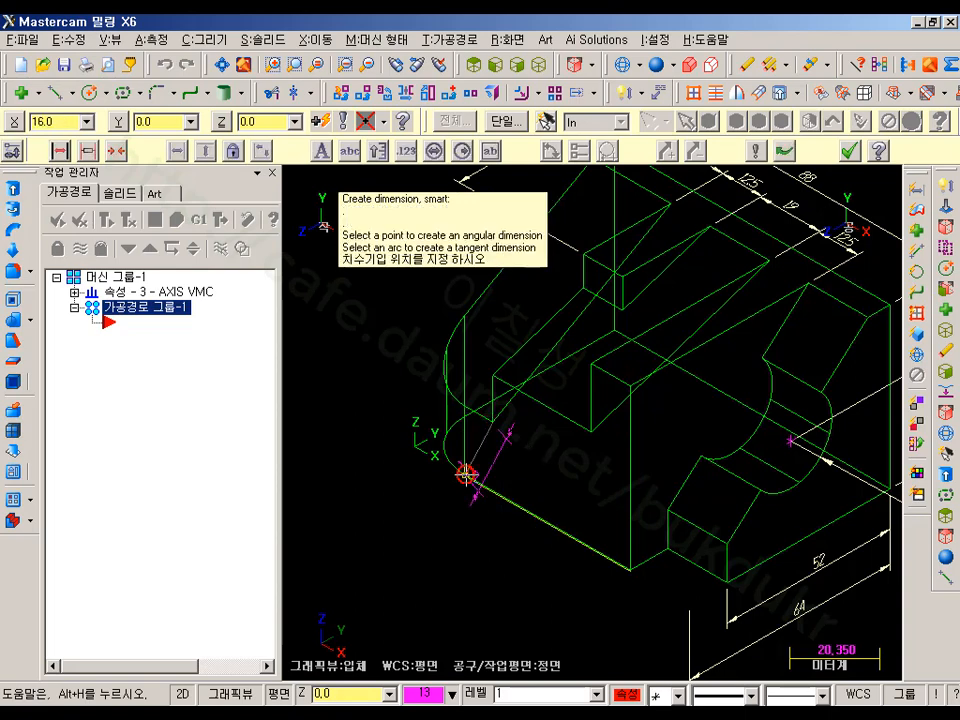
left_click(514, 411)
left_click(499, 436)
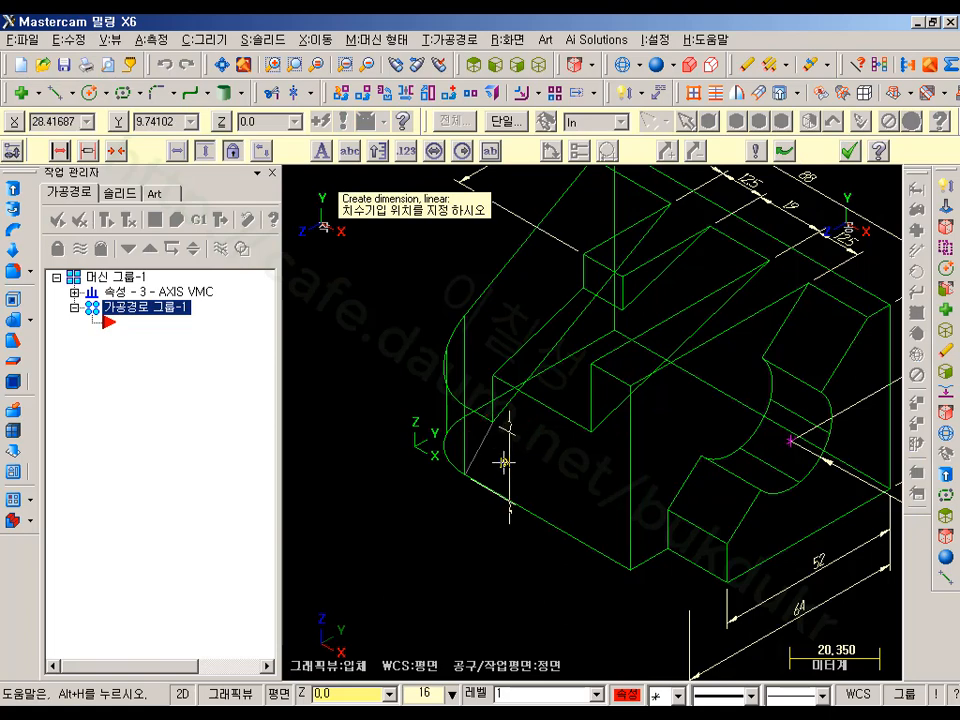
left_click(503, 462)
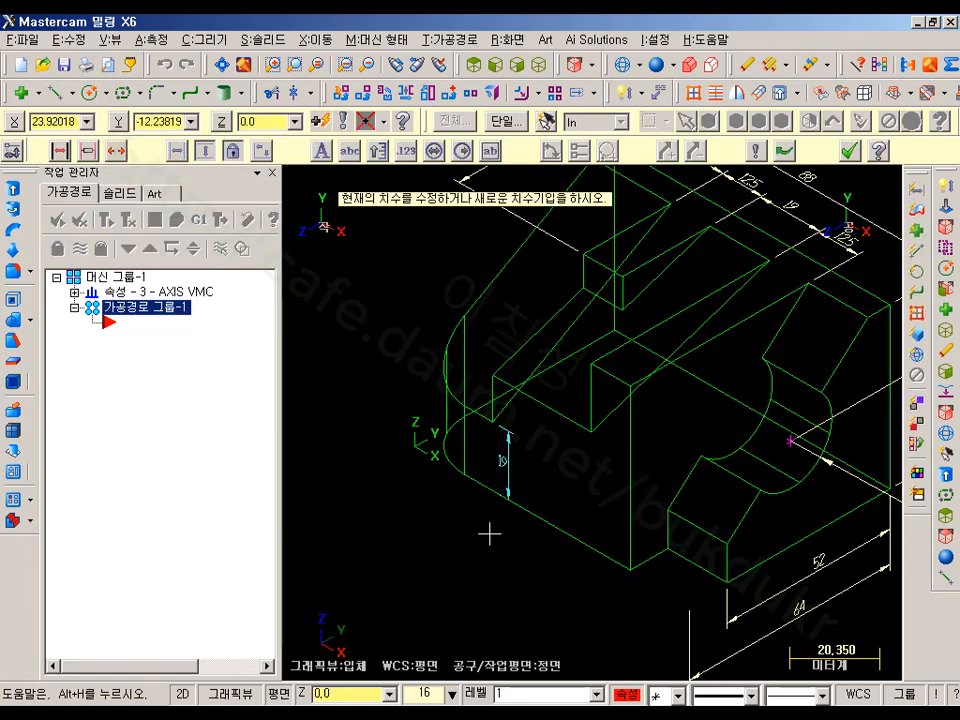
Dimension the vertical height from the front face's bottom edge to the slot floor, beside the first height dimension.
left_click(579, 476)
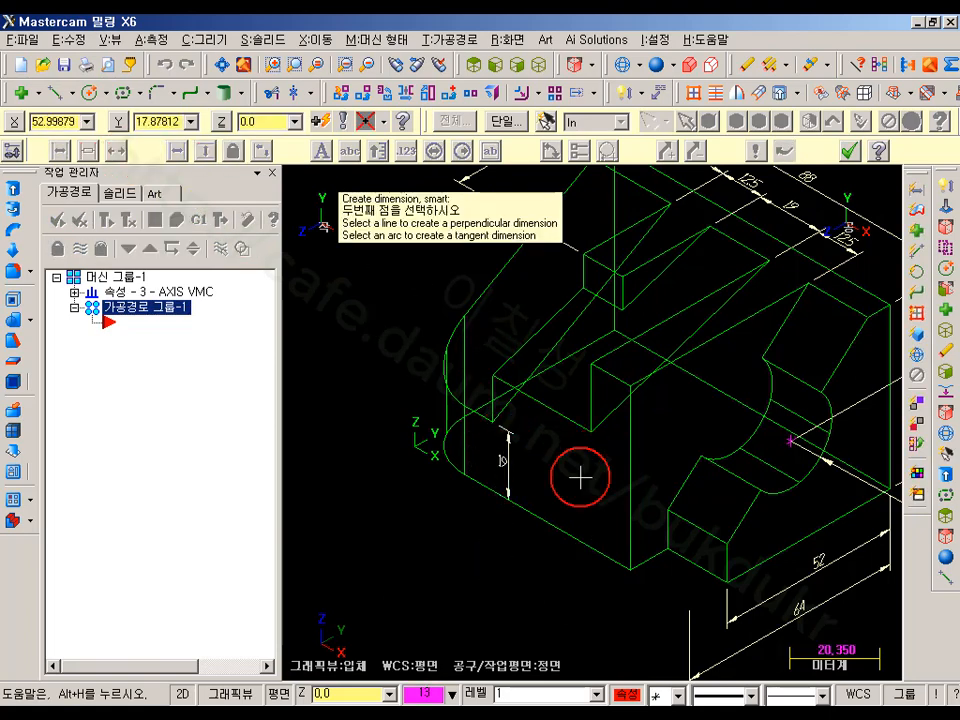
left_click(553, 508)
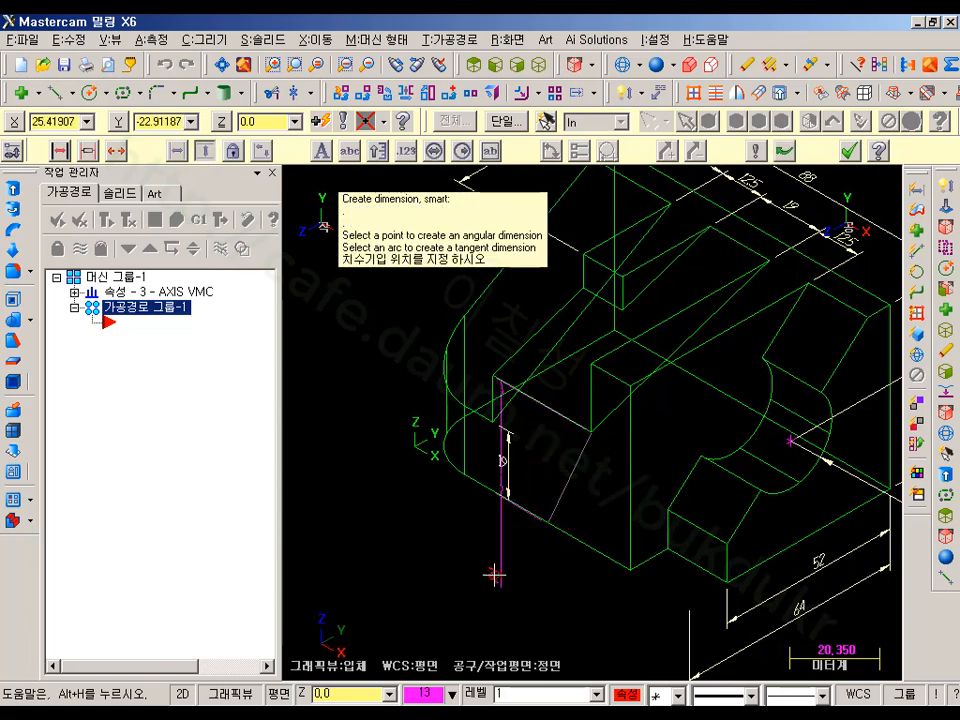
left_click(537, 588)
left_click(537, 581)
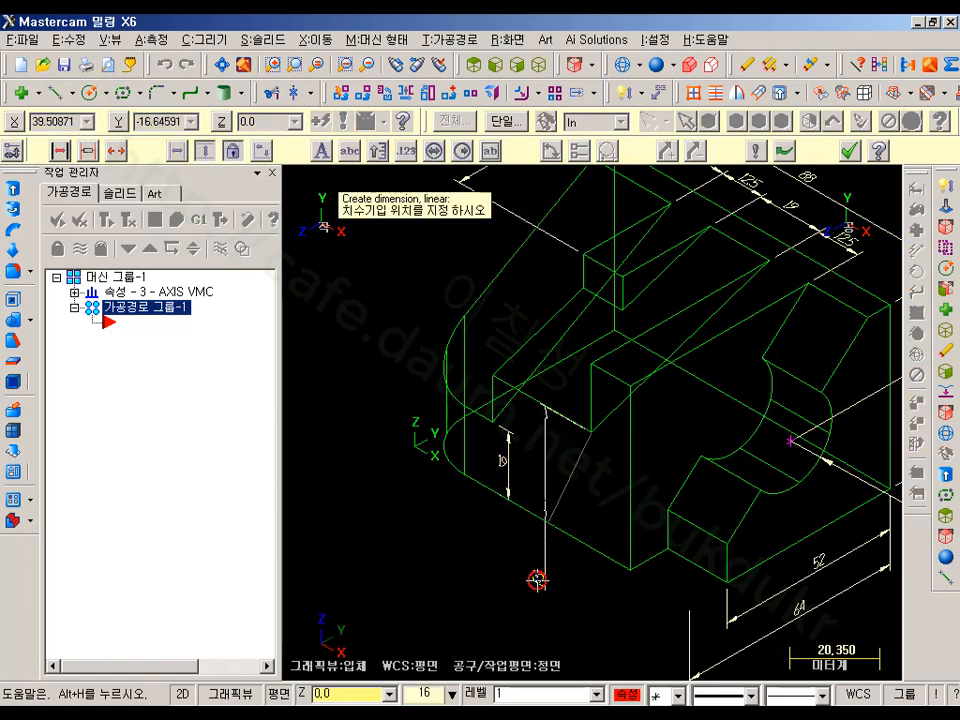
left_click(553, 460)
scroll(484, 574, "down", 2)
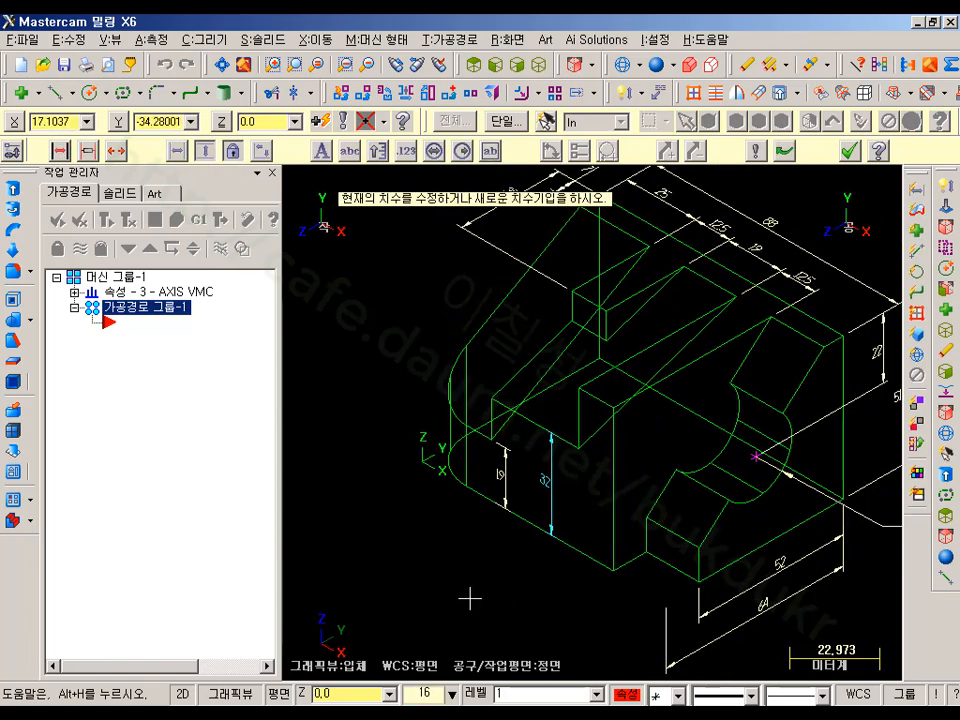
mouse_move(469, 599)
middle_mouse_down()
mouse_move(527, 536)
mouse_move(543, 545)
middle_mouse_up()
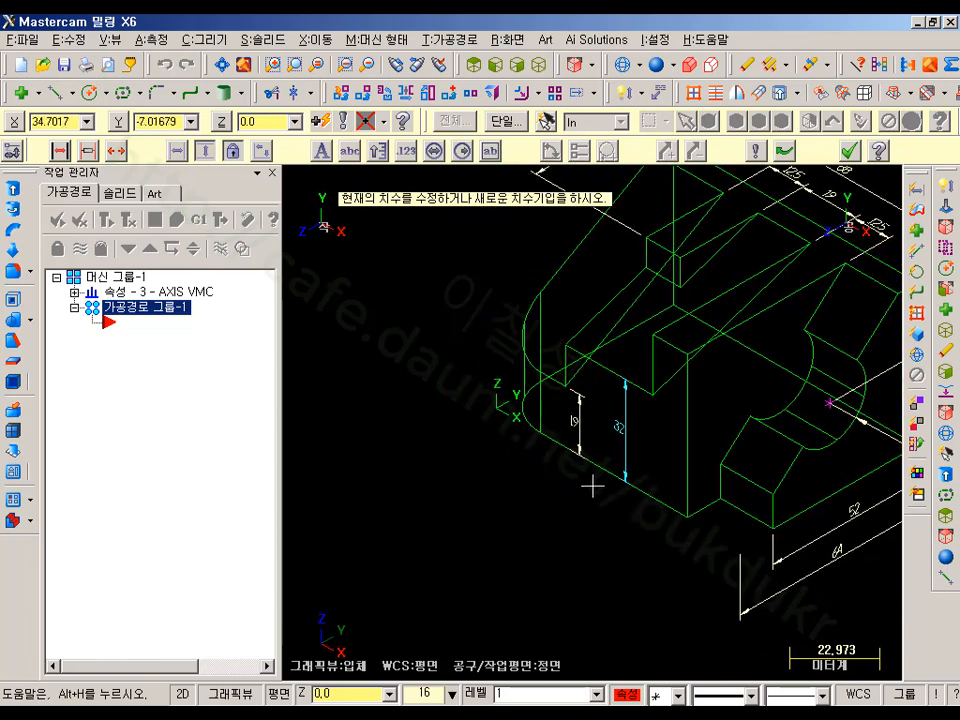
Match the construction and tool planes to the graphics view and draw a helper circle of radius about 5.28 mm at the front face's rounded corner.
scroll(578, 393, "up", 4)
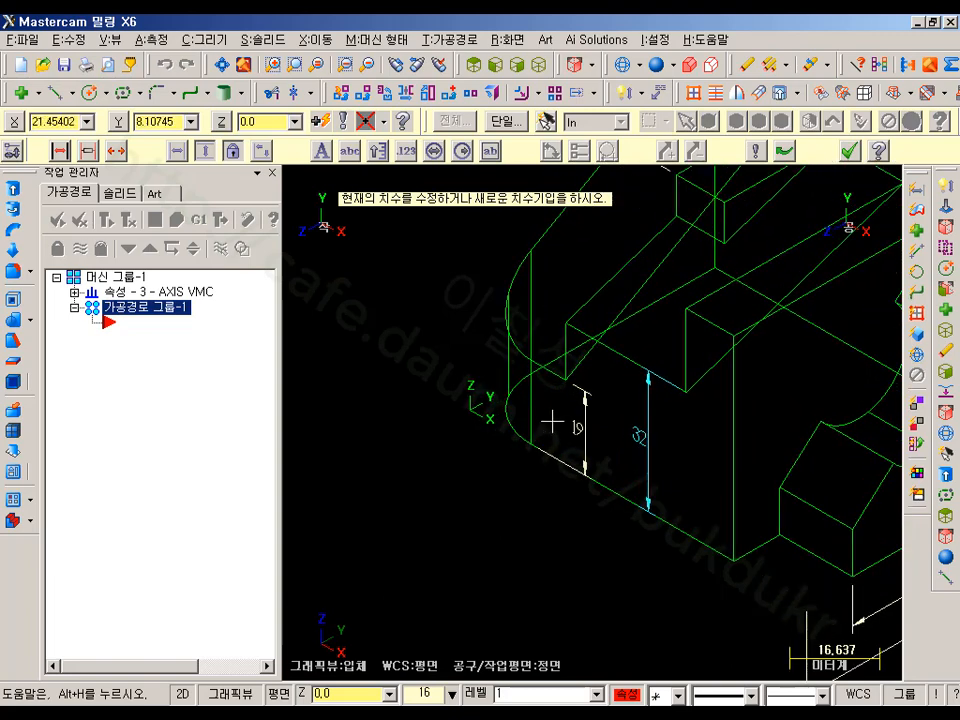
left_click(88, 92)
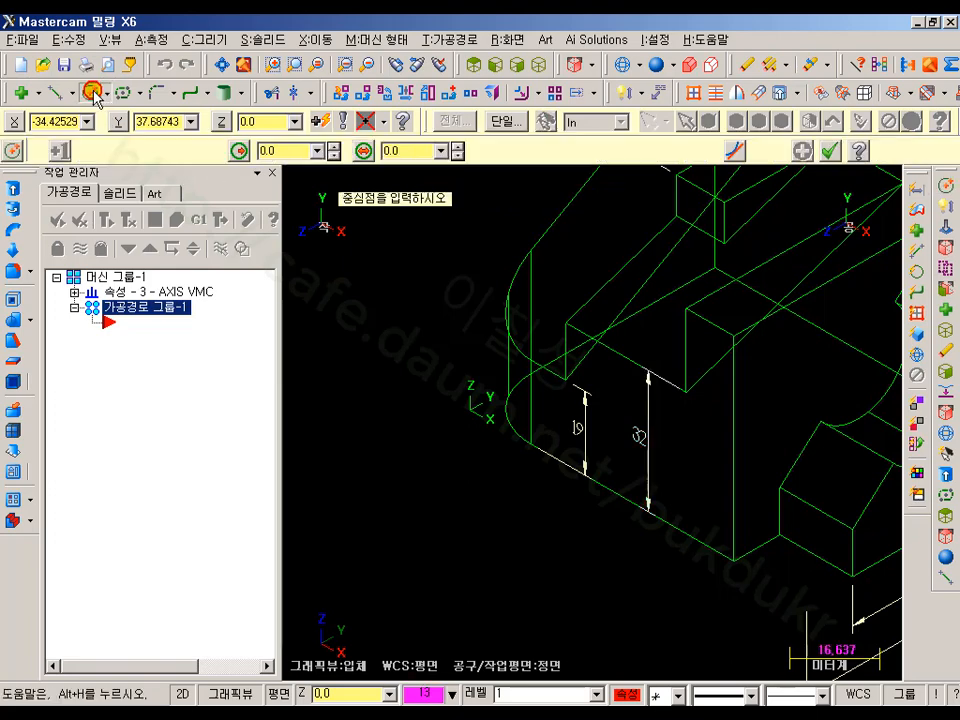
left_click(553, 398)
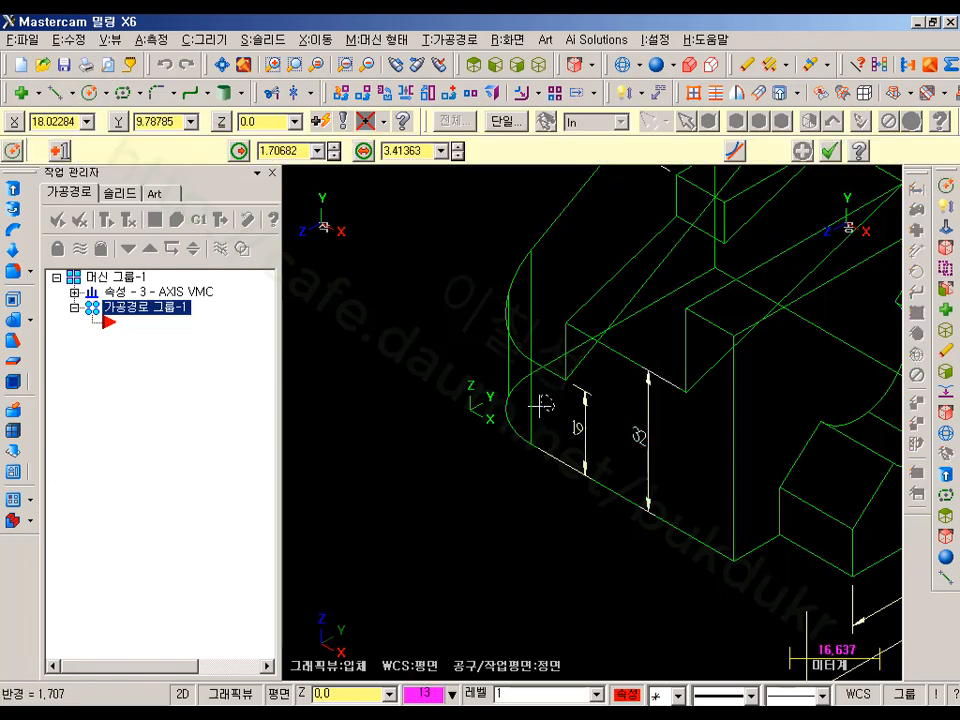
left_click(540, 405)
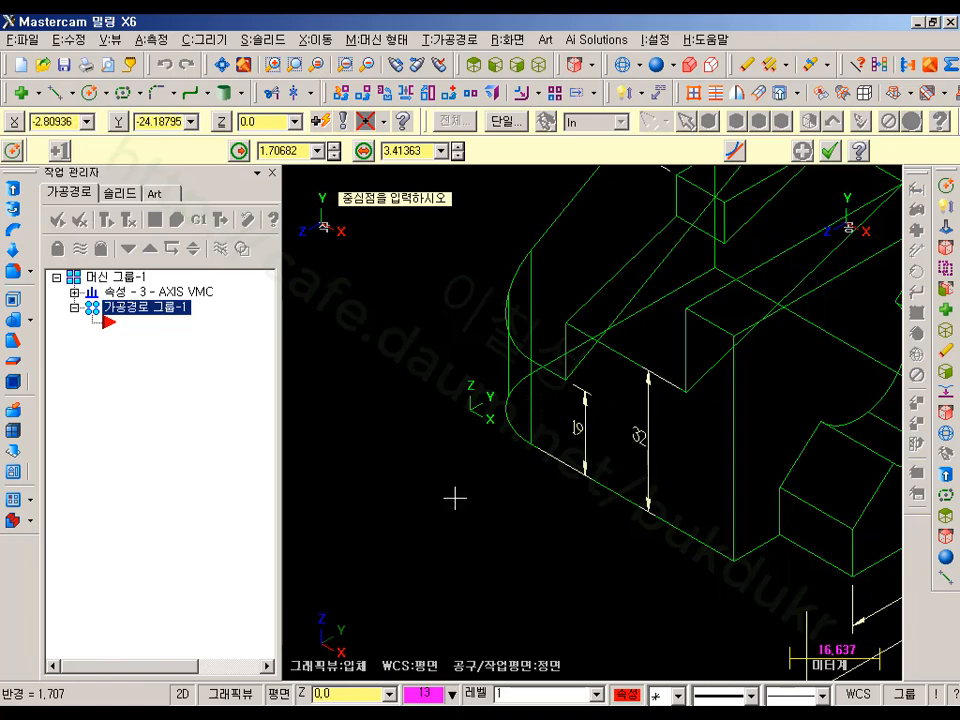
left_click(276, 697)
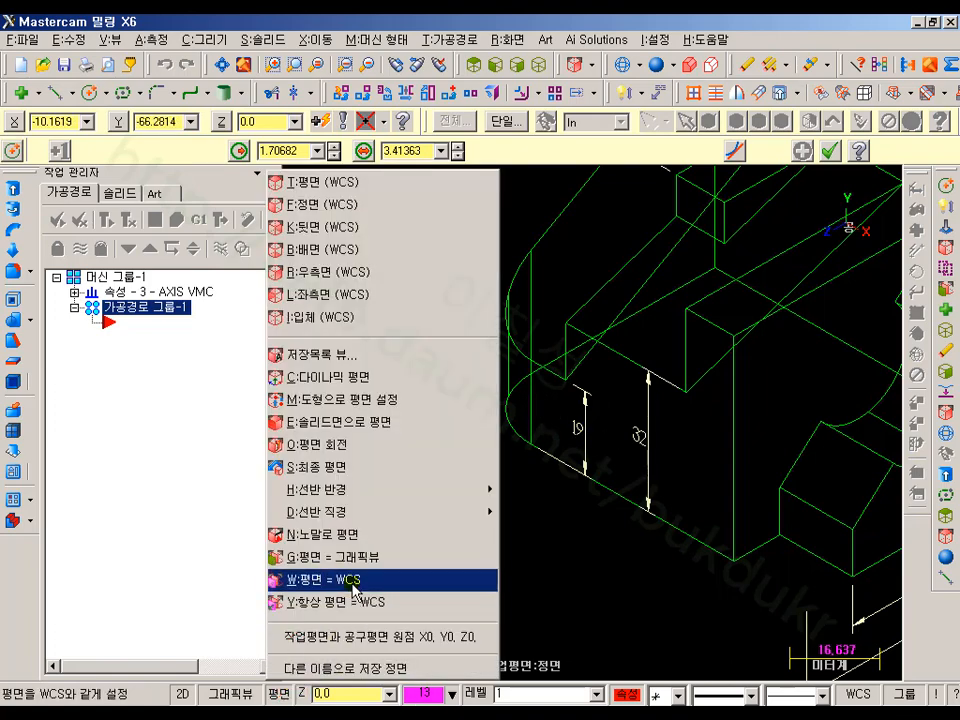
left_click(355, 566)
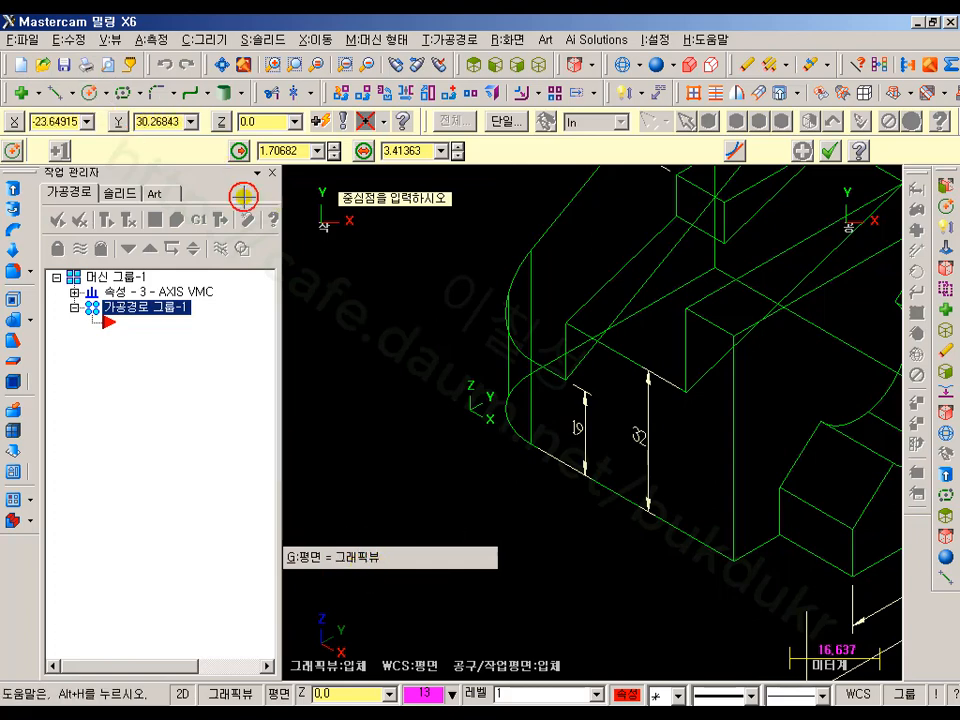
left_click(541, 414)
left_click(516, 404)
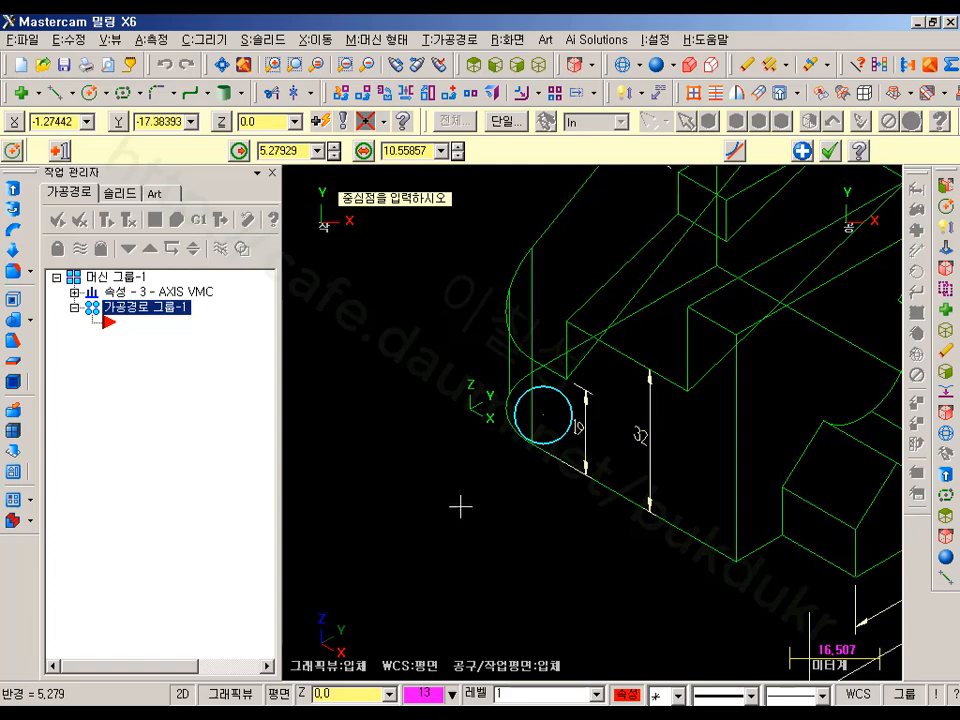
Dimension the helper circle at the rounded corner as a radius instead of a diameter, with the text below the front face's lower edge.
left_click(947, 228)
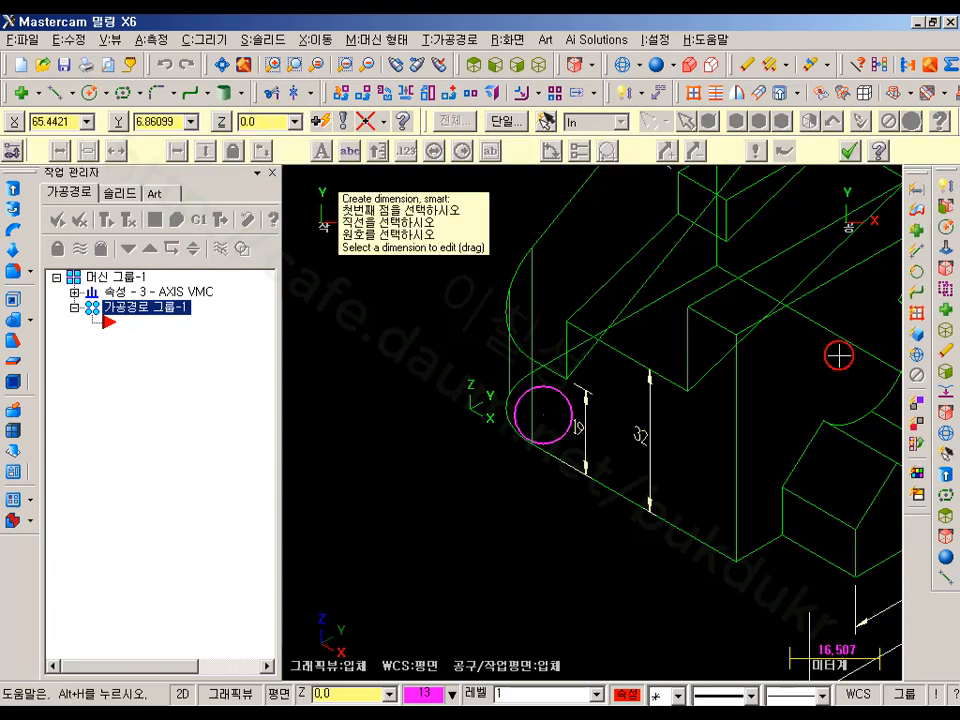
left_click(516, 405)
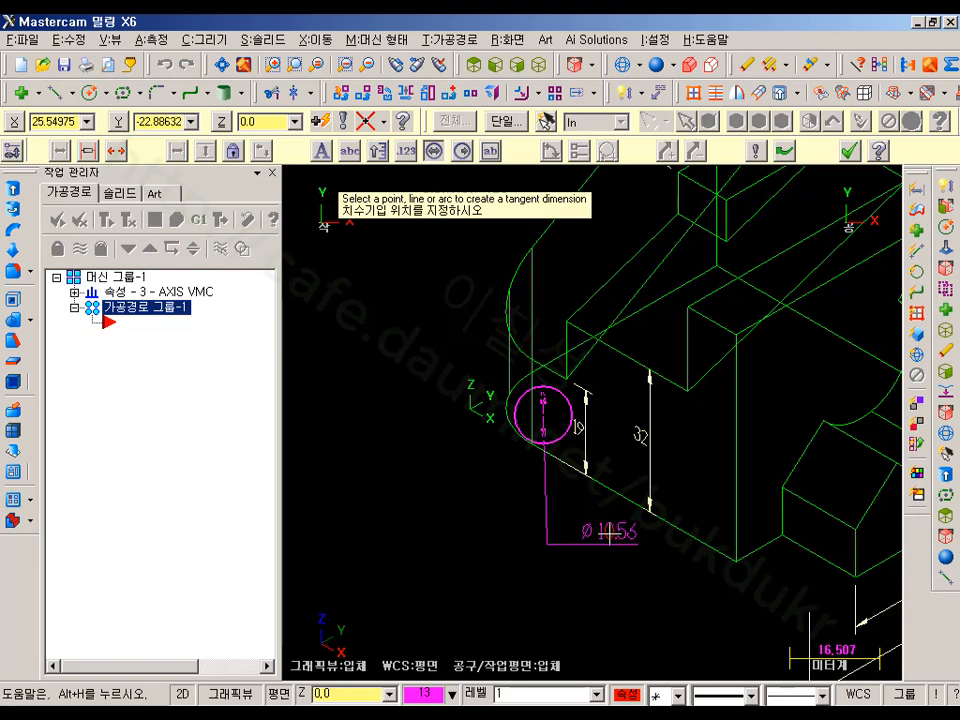
left_click(605, 530)
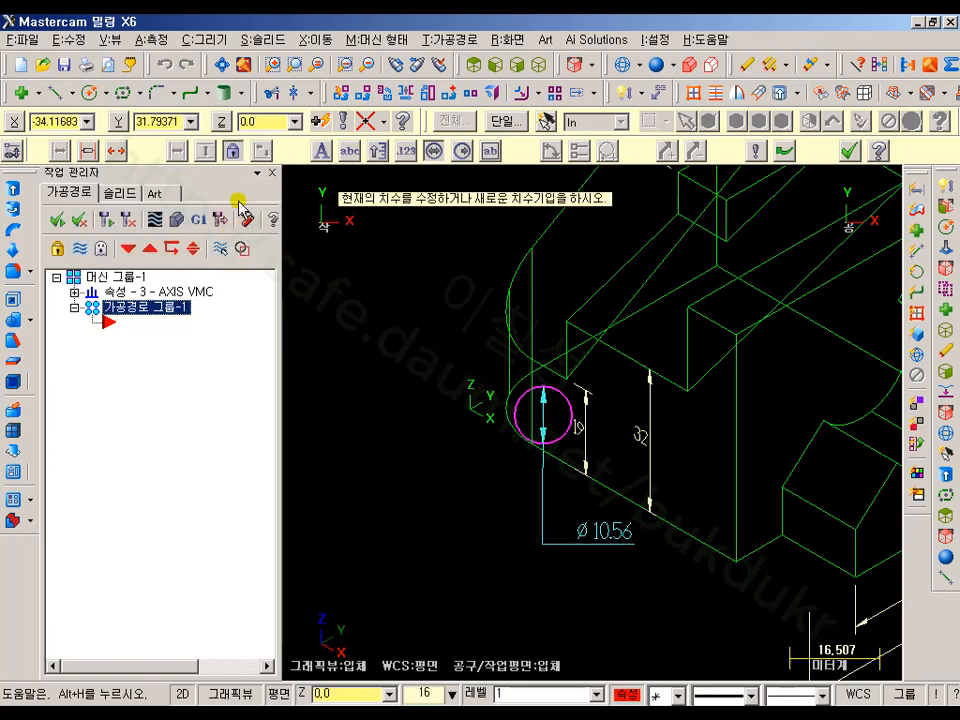
left_click(462, 151)
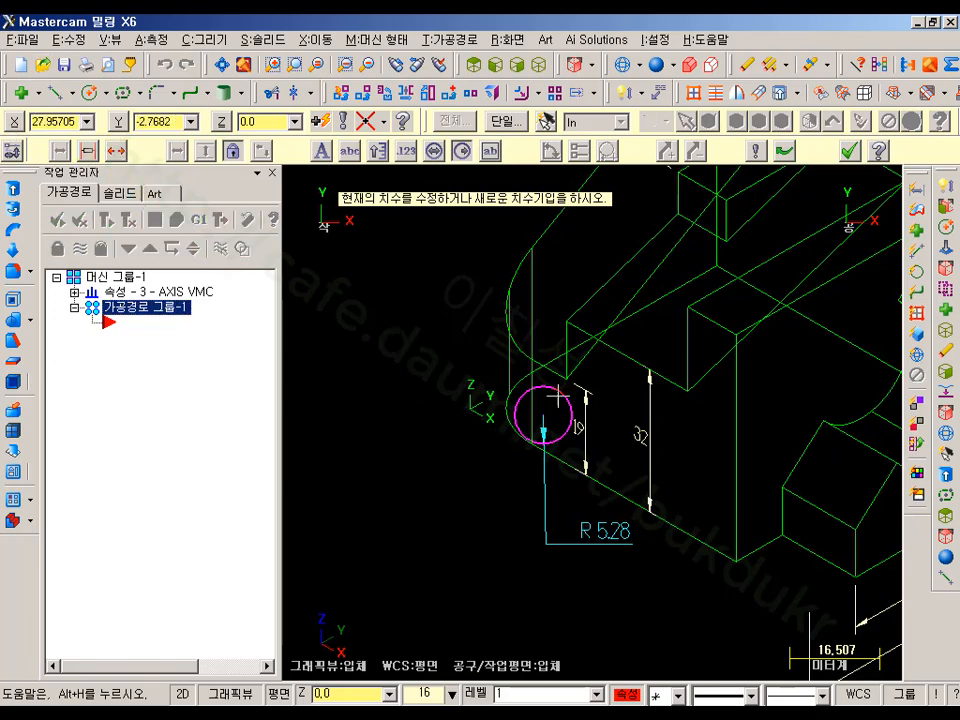
left_click(542, 430)
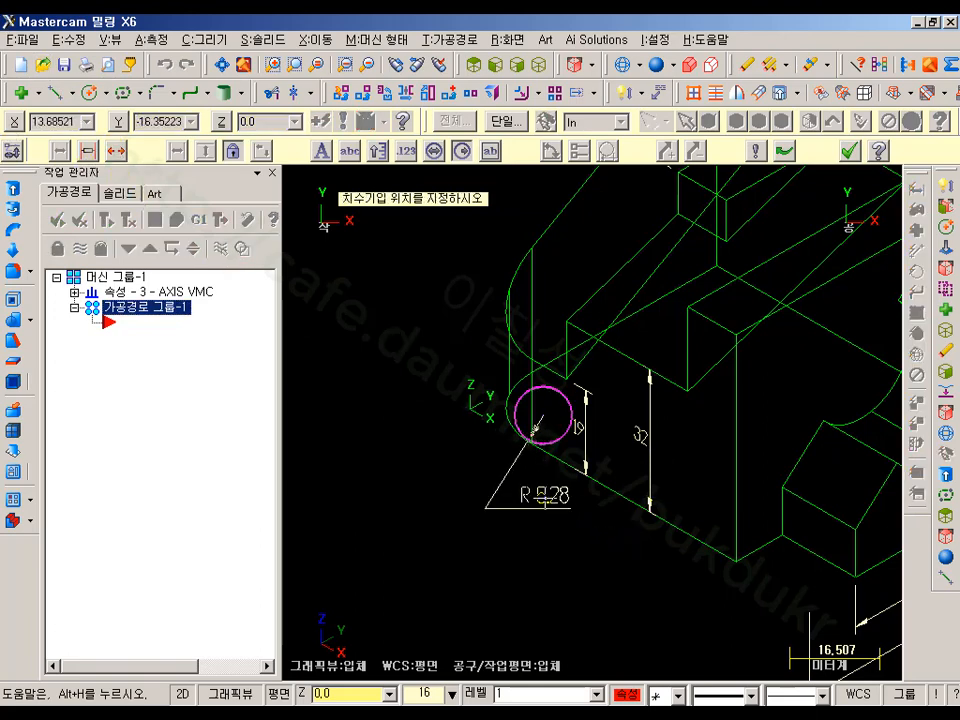
left_click(562, 505)
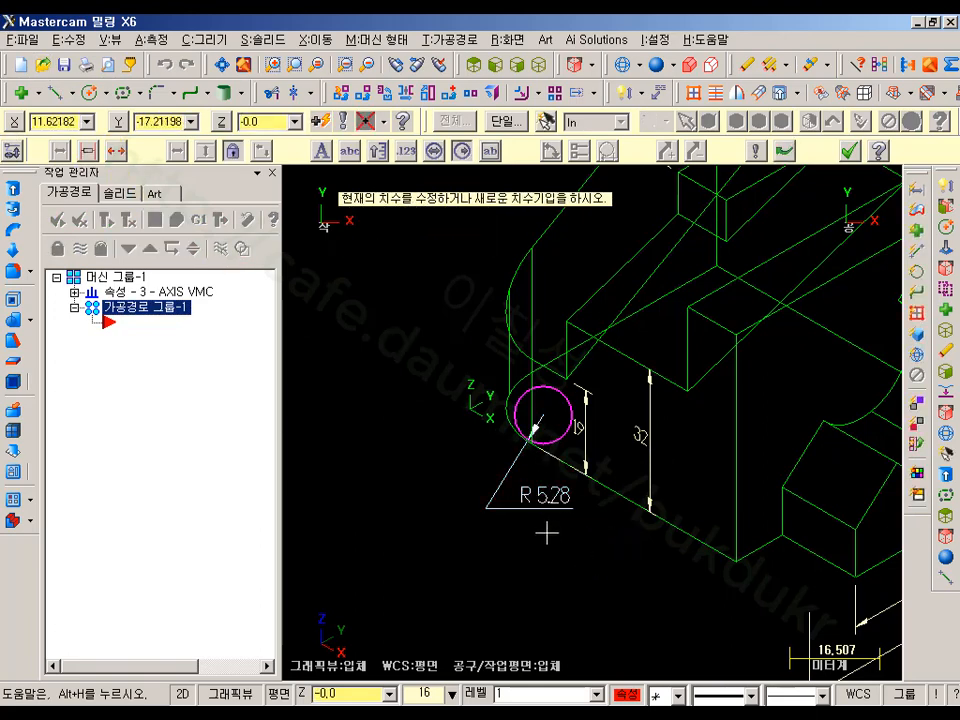
Change the radius dimension's text to R 16 and flip its arrow to the outside of the arc.
left_click(350, 151)
left_click(128, 226)
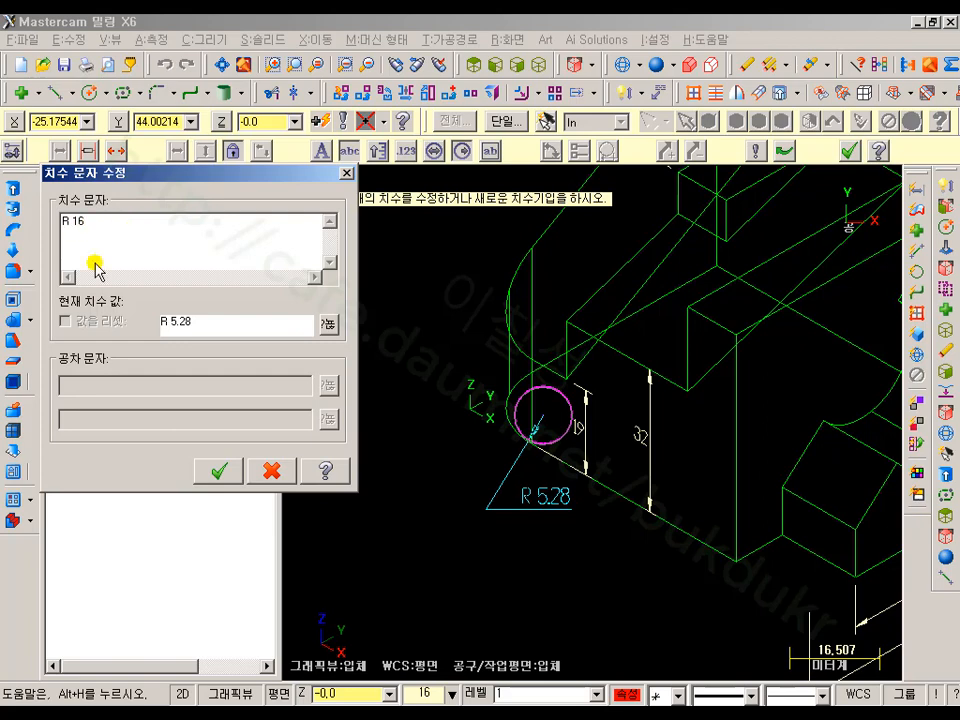
left_click(220, 469)
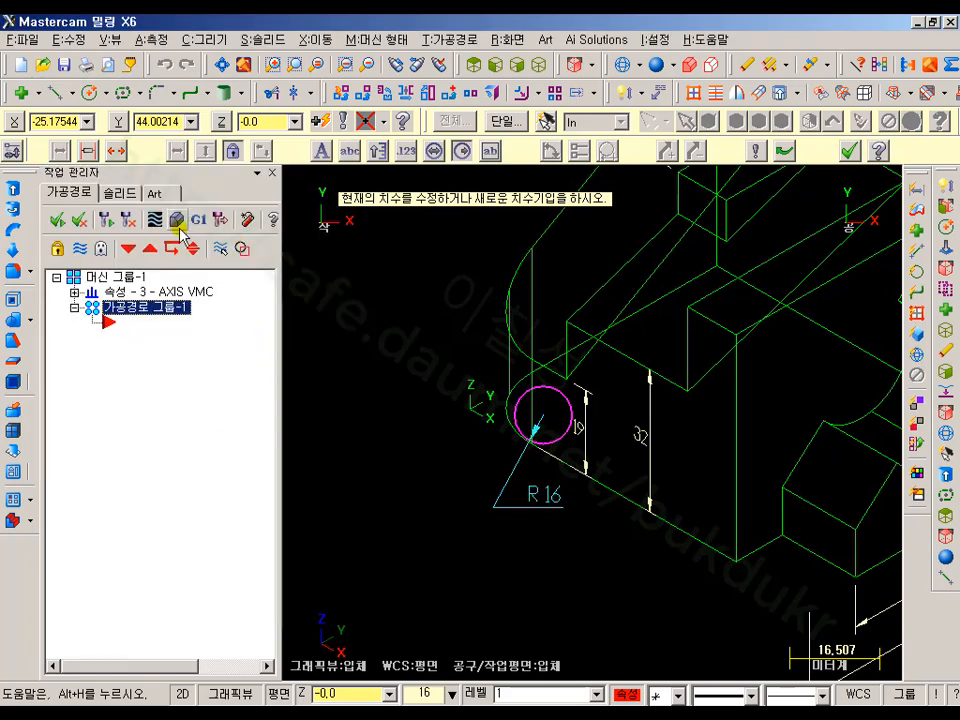
left_click(116, 152)
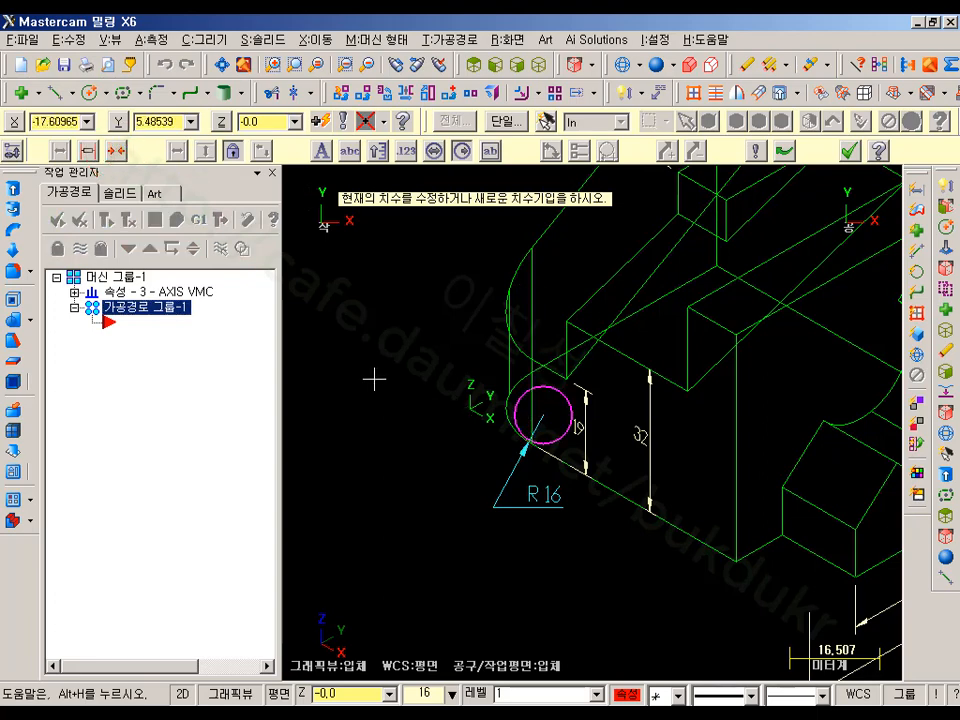
Try the standard dimension line style with both dimension lines shown on the R 16 dimension.
left_click(760, 150)
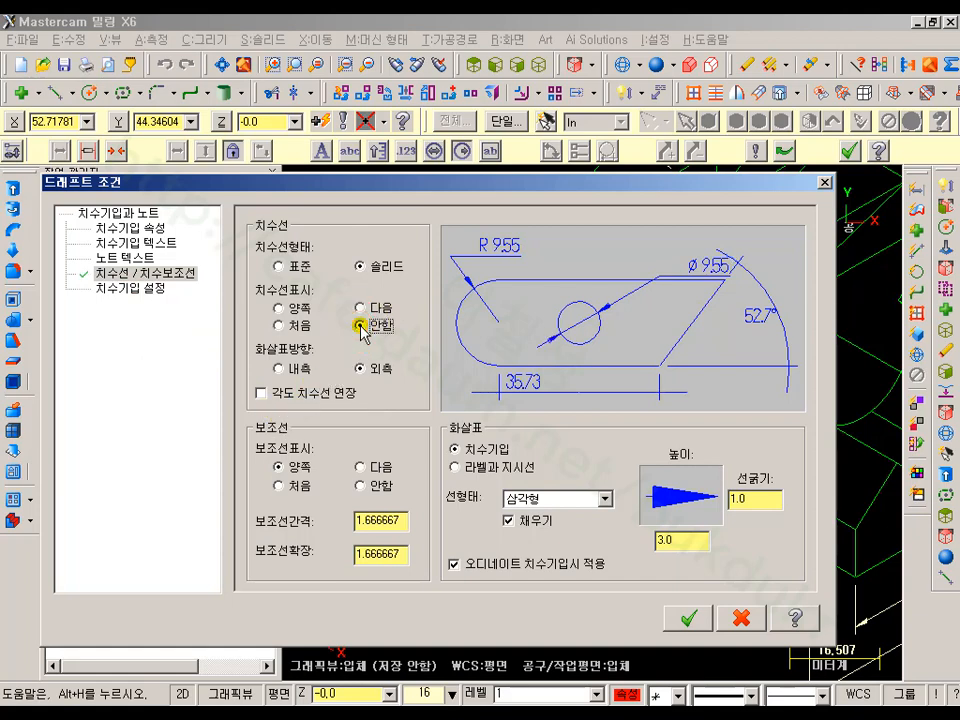
left_click(279, 309)
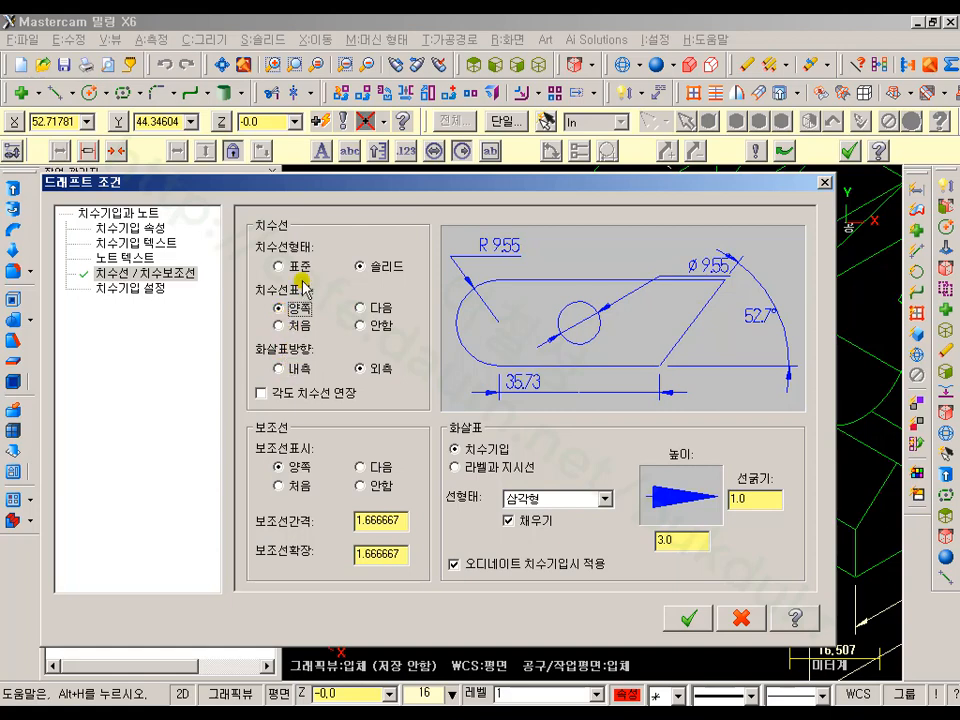
left_click(279, 267)
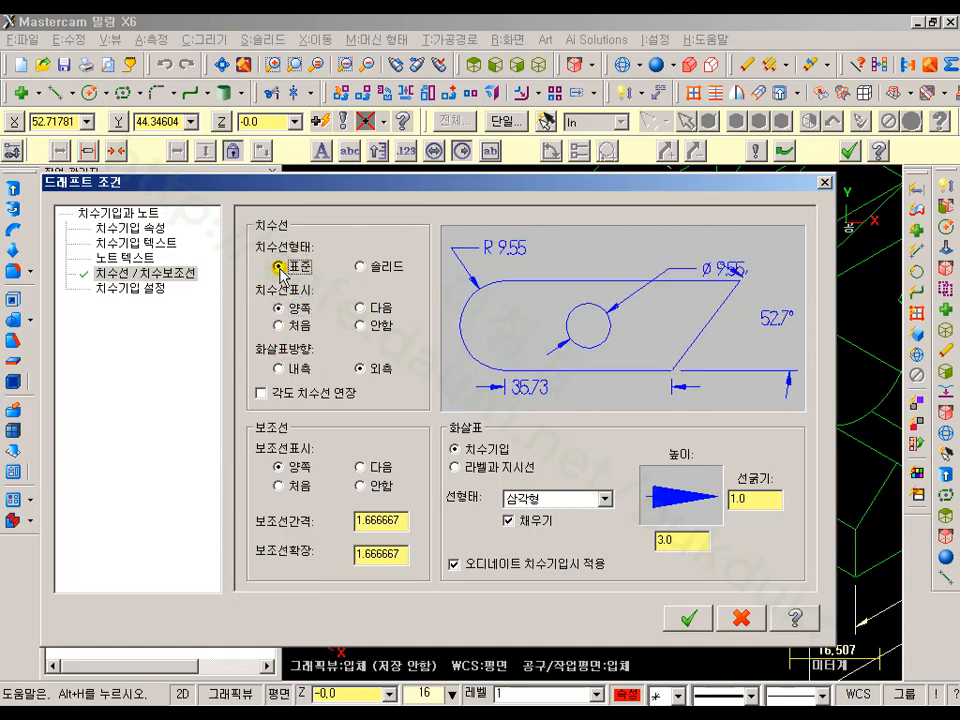
left_click(688, 619)
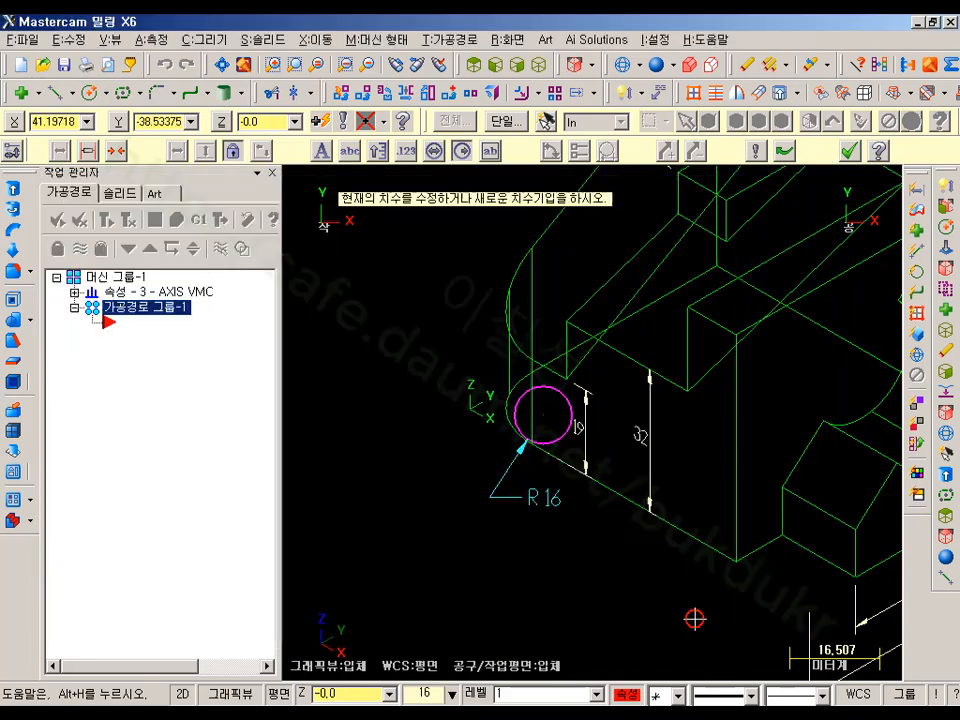
scroll(598, 542, "up", 2)
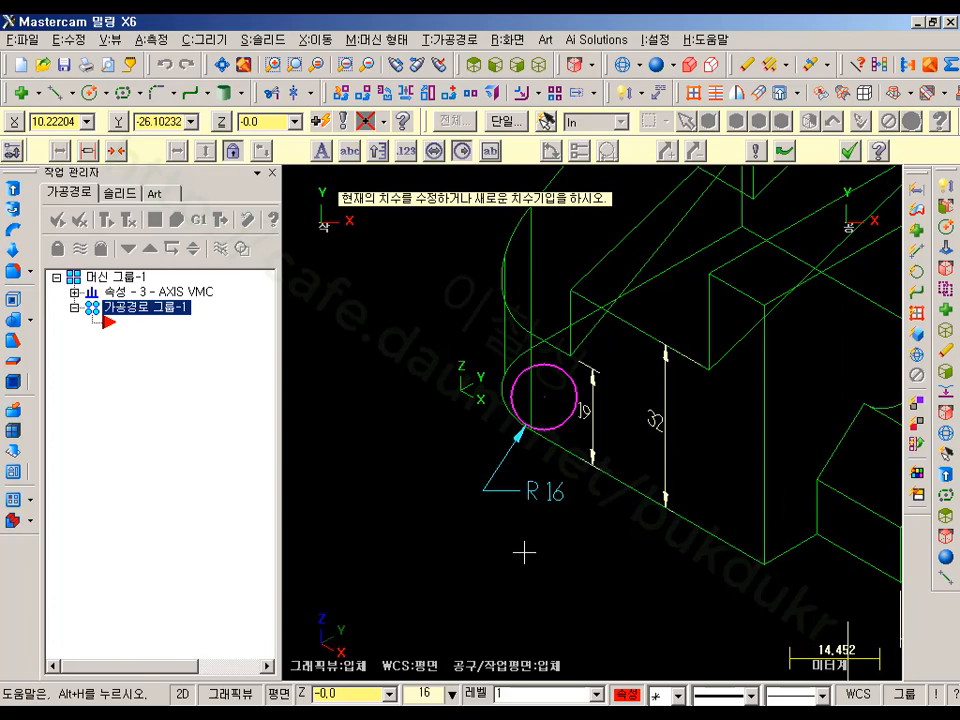
Set the R 16 dimension's line style to solid and its extension lines to none.
left_click(751, 153)
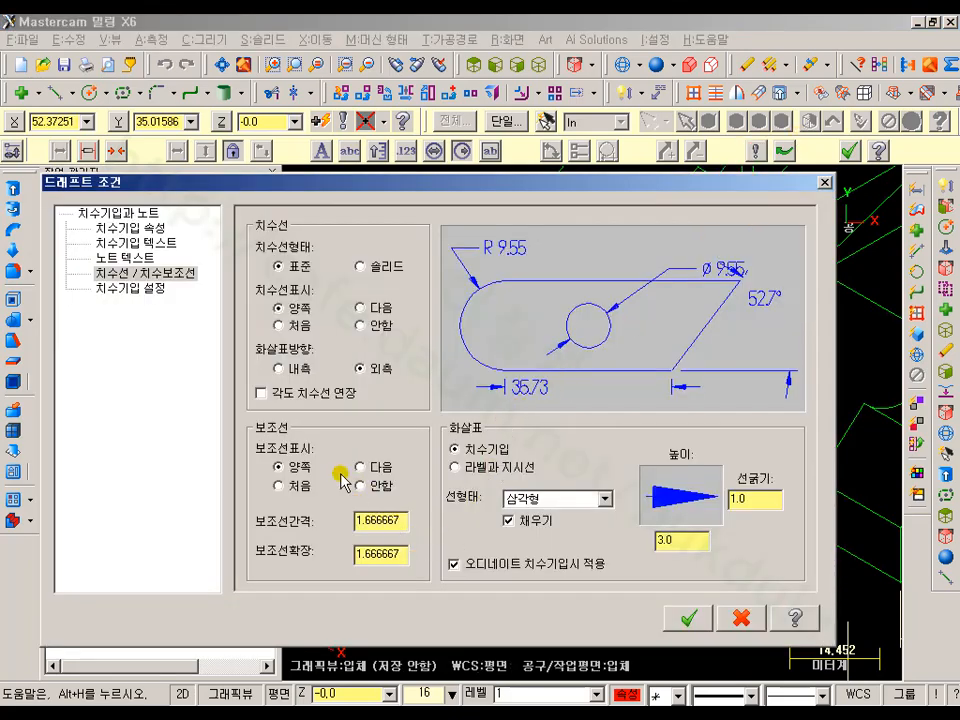
left_click(360, 266)
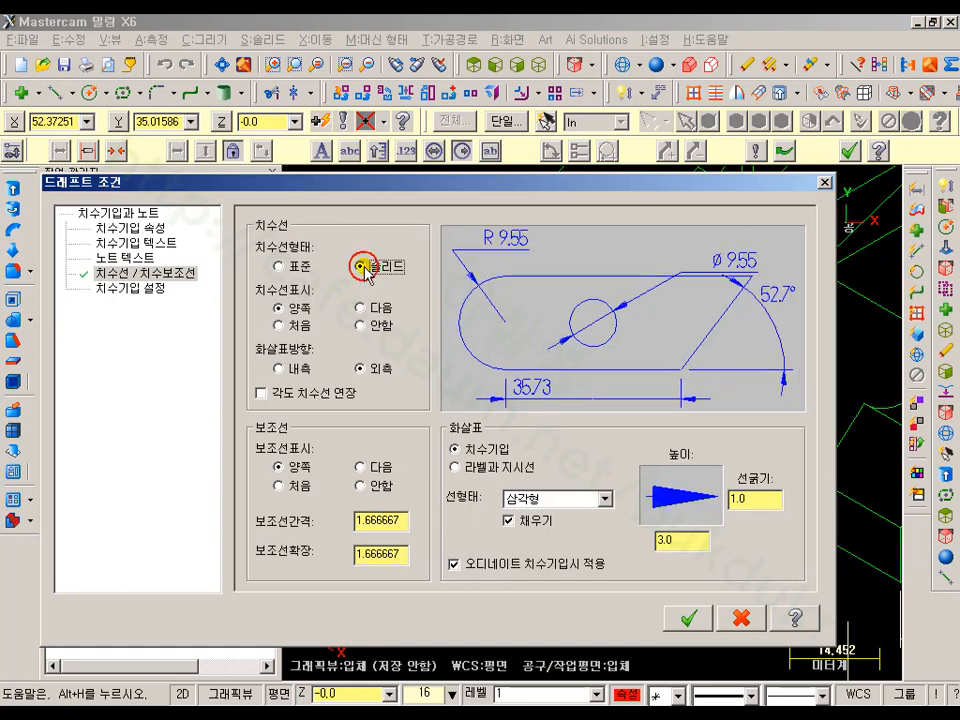
left_click(361, 486)
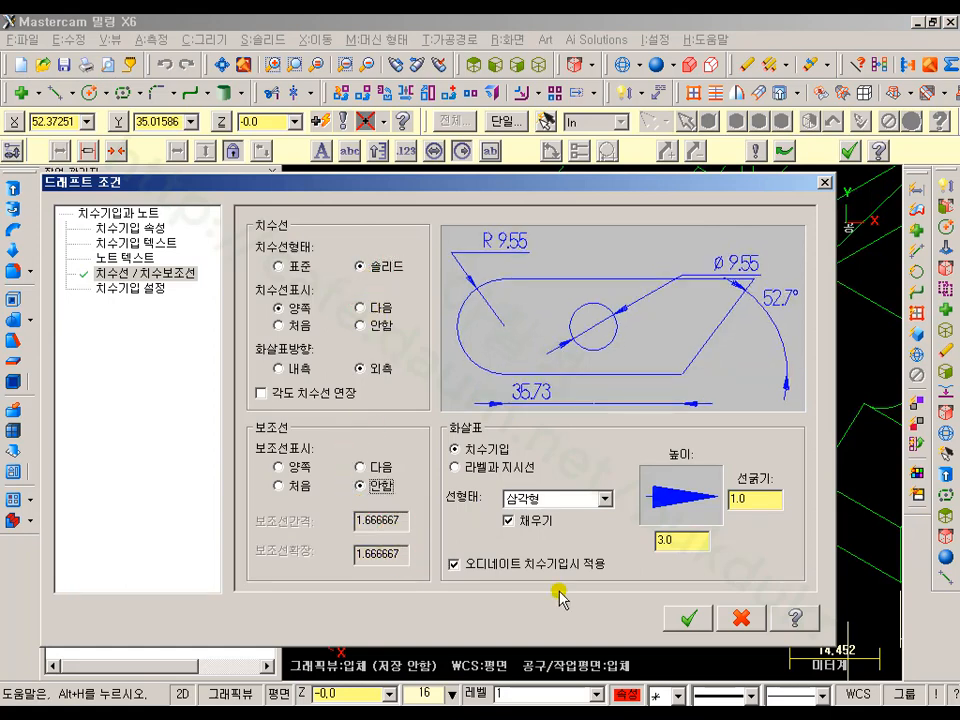
left_click(297, 488)
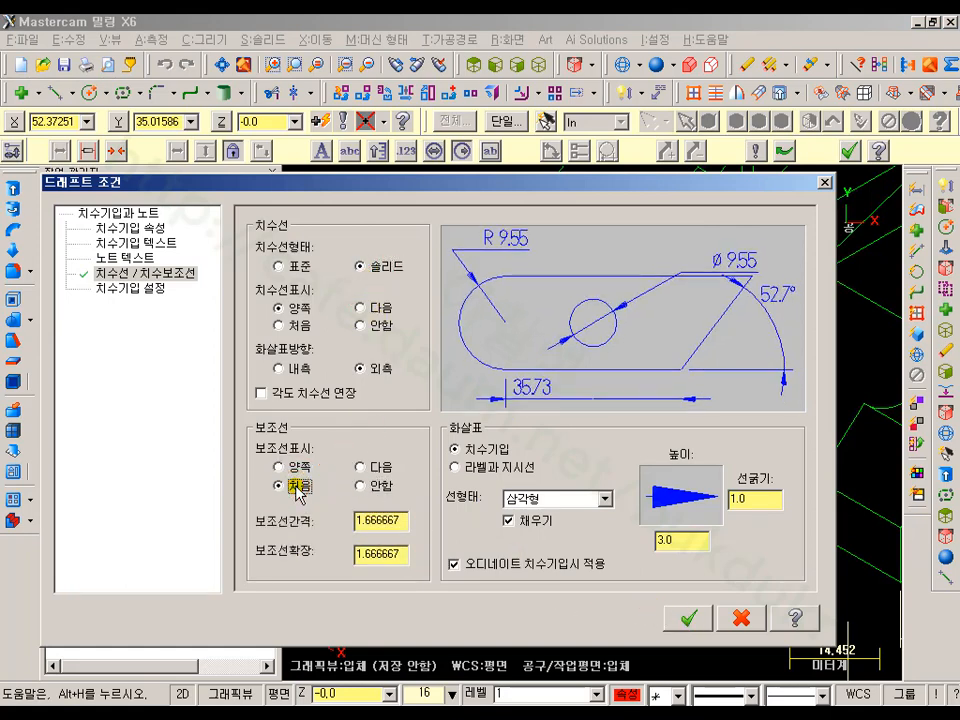
left_click(361, 486)
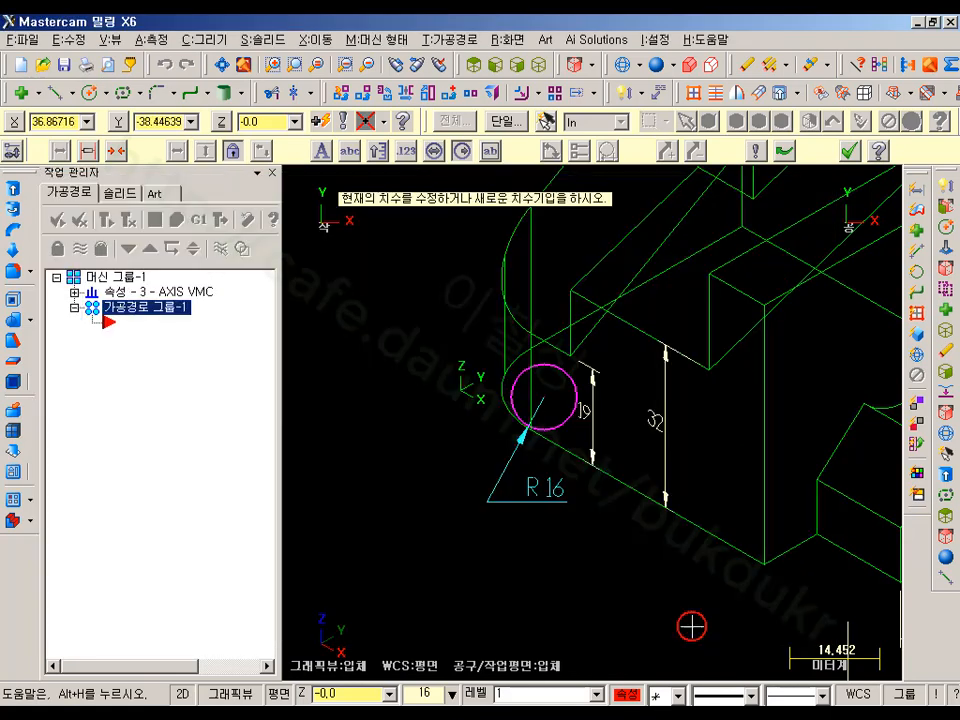
left_click(688, 618)
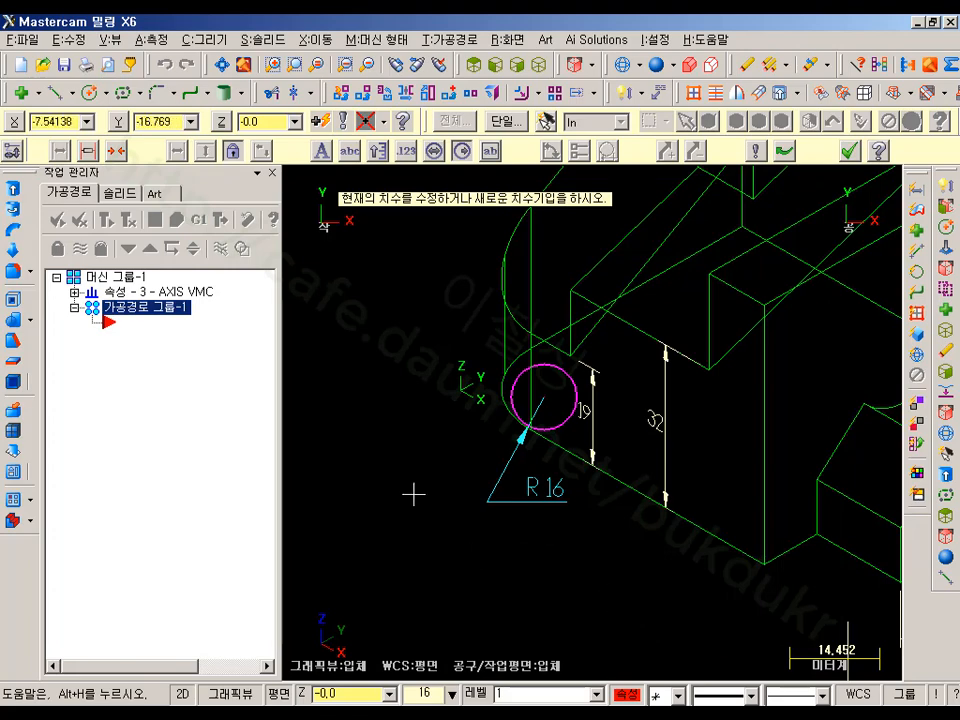
Finish dimensioning and blank the helper circle at the front face's rounded corner.
left_click(851, 152)
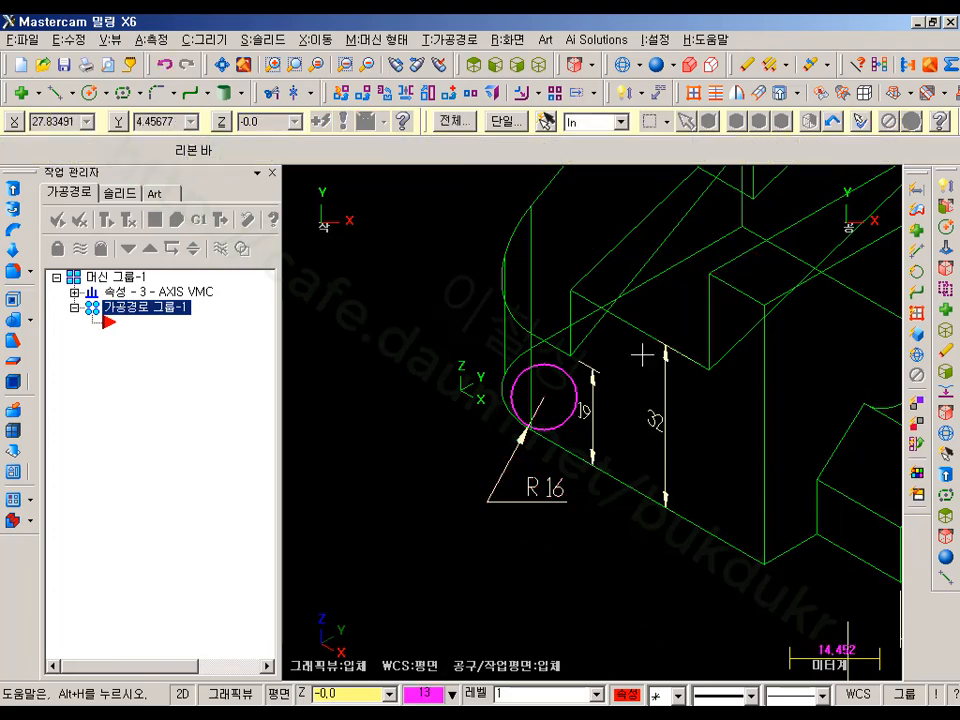
left_click(573, 383)
left_click(947, 290)
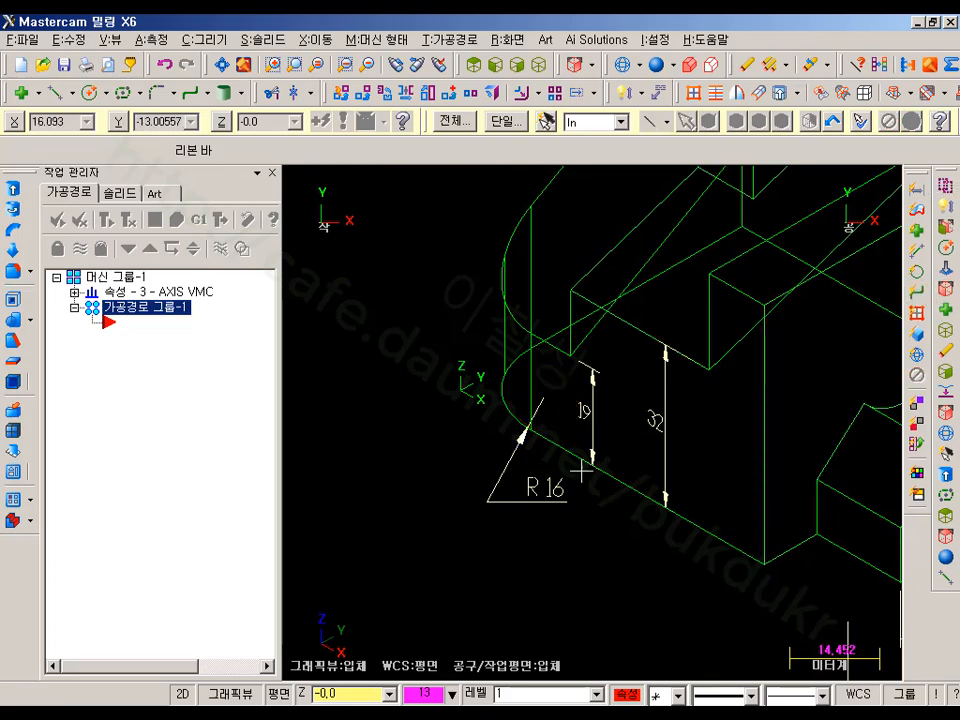
scroll(379, 426, "down", 6)
scroll(376, 428, "down", 3)
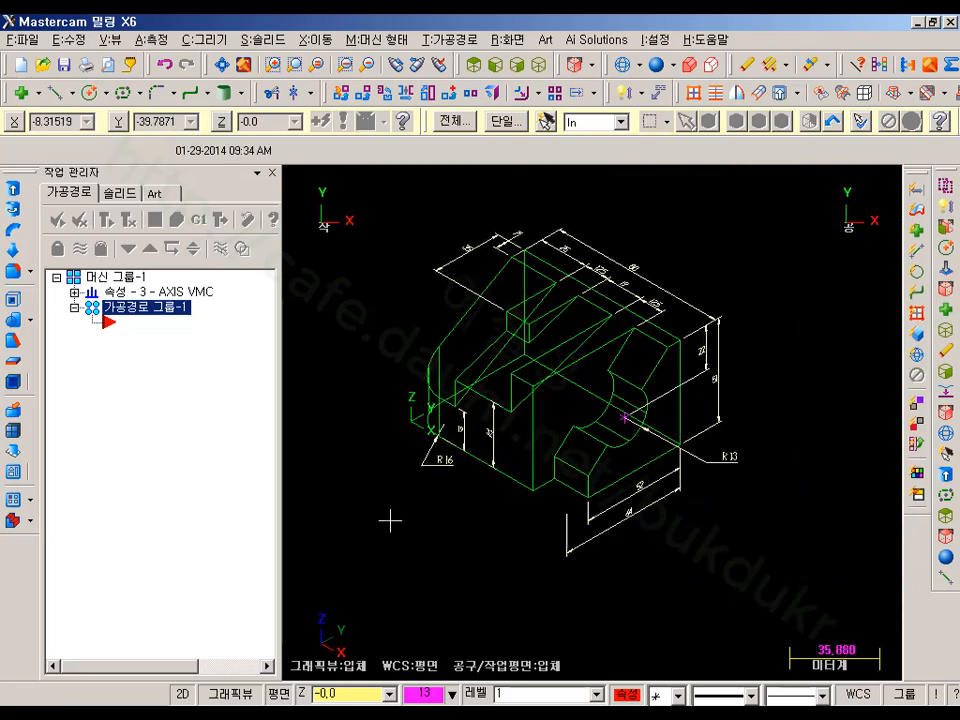
left_click(223, 66)
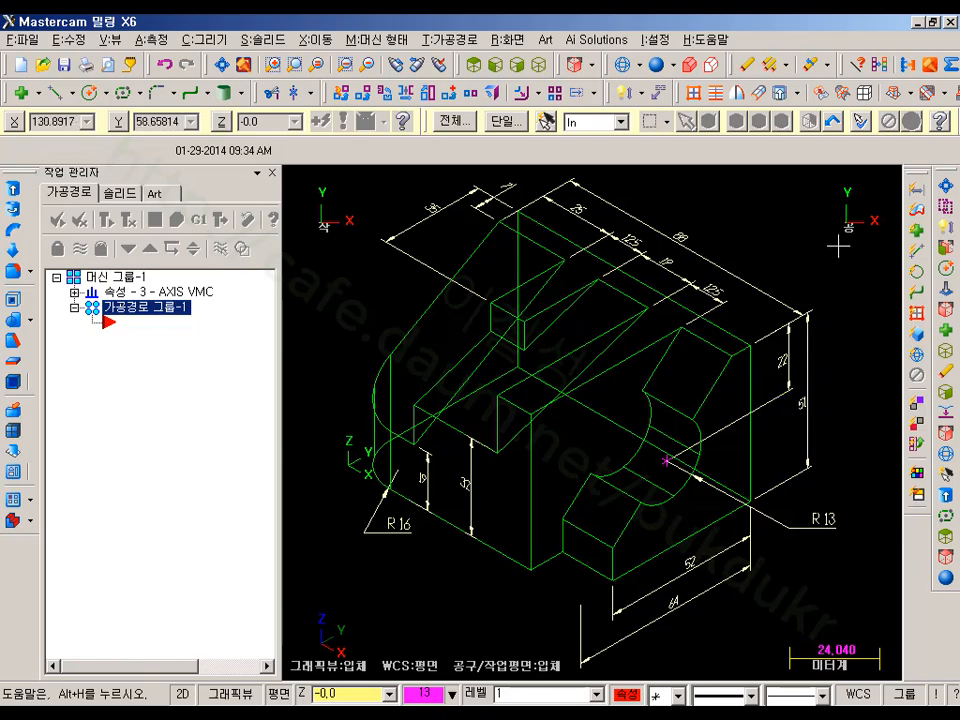
scroll(714, 394, "up", 2)
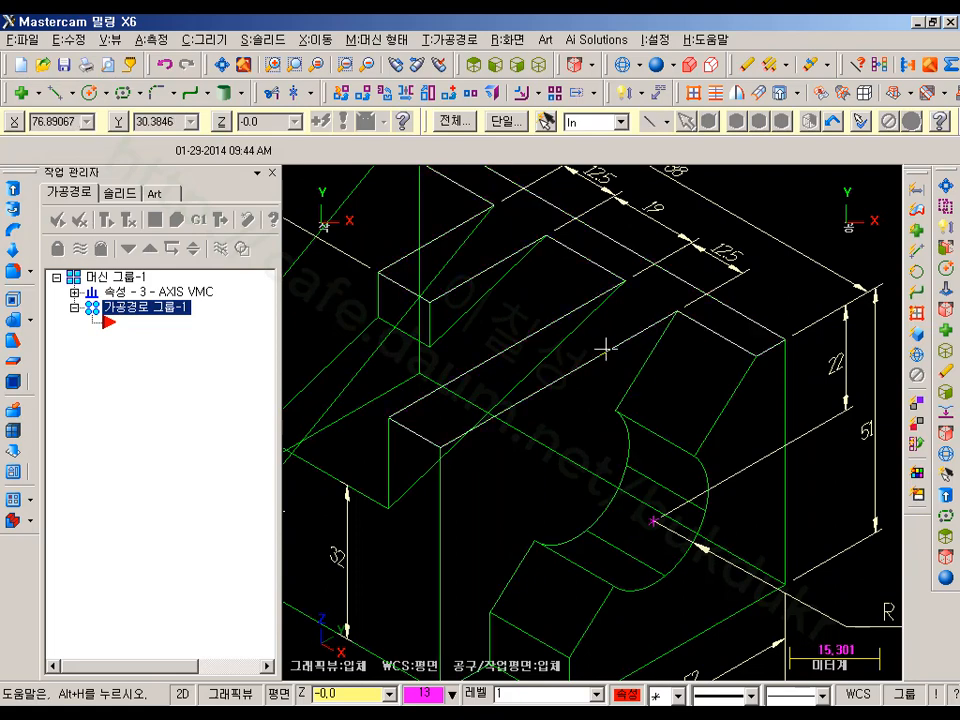
left_click(632, 377)
key("ctrl+shift+d")
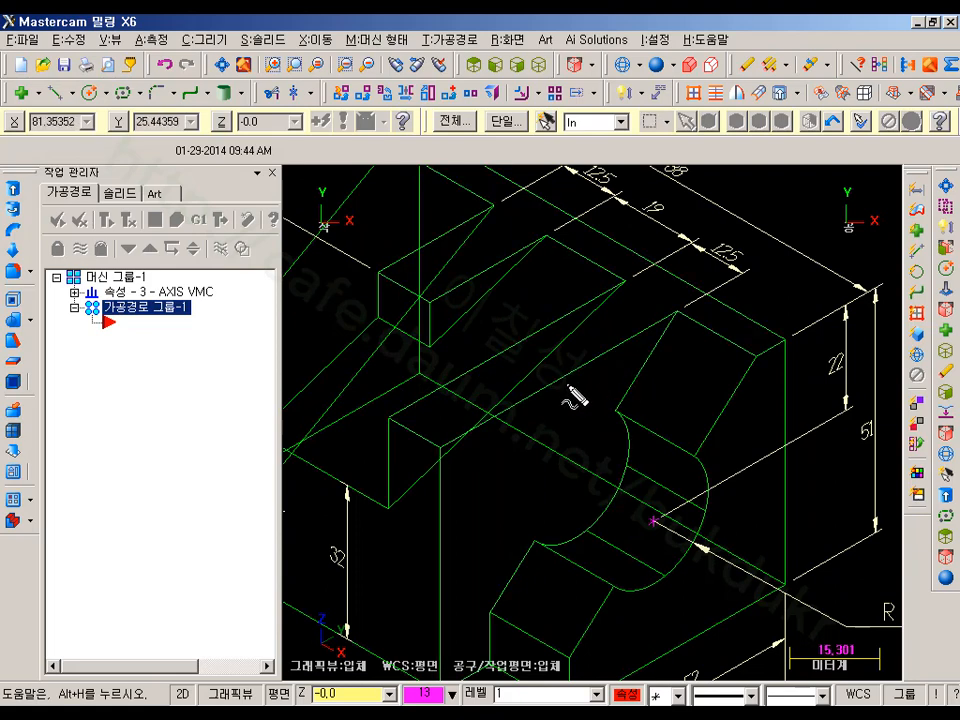
mouse_move(545, 386)
left_mouse_down()
mouse_move(680, 318)
mouse_move(630, 430)
left_mouse_up()
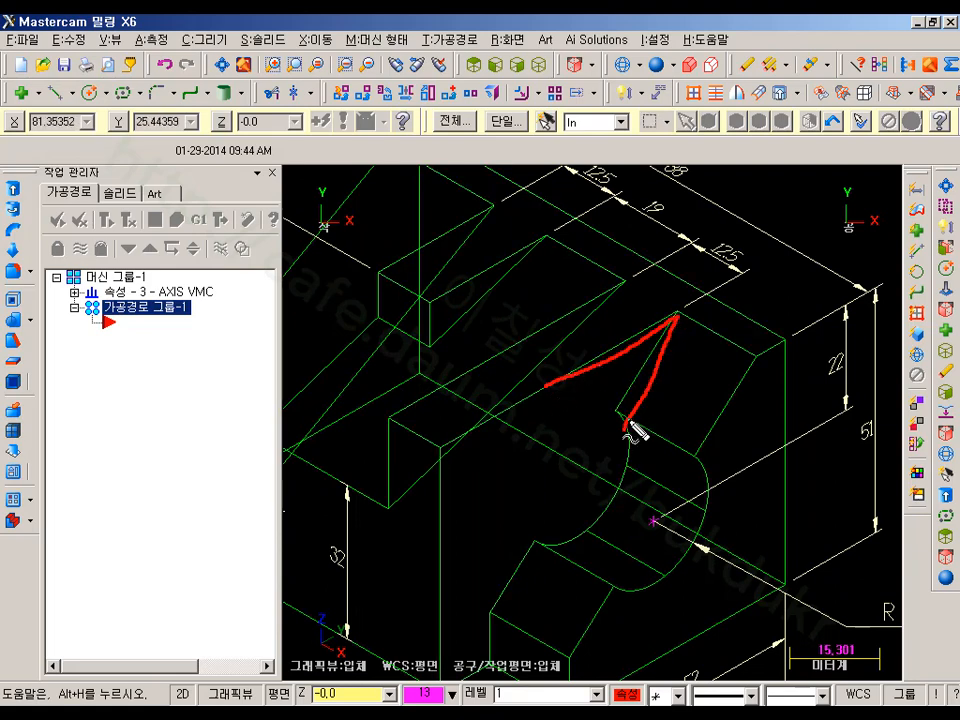
mouse_move(605, 373)
left_mouse_down()
mouse_move(636, 405)
mouse_move(582, 420)
mouse_move(592, 424)
left_mouse_up()
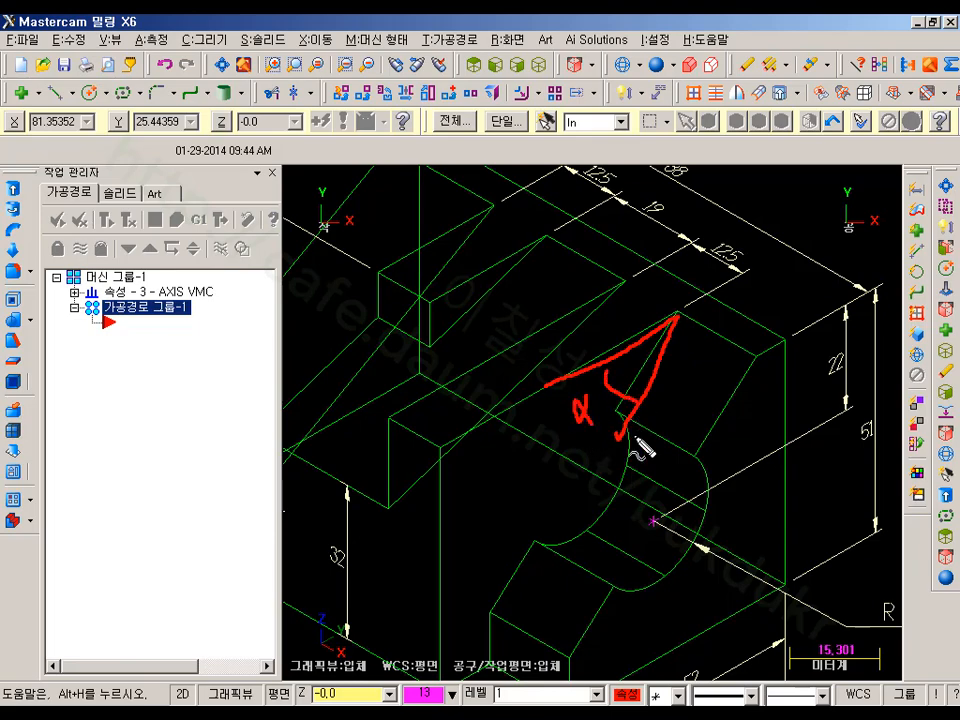
Set the construction plane to the right side view and start picking a model point for the new working depth.
key("ctrl+shift+d")
scroll(670, 345, "up", 3)
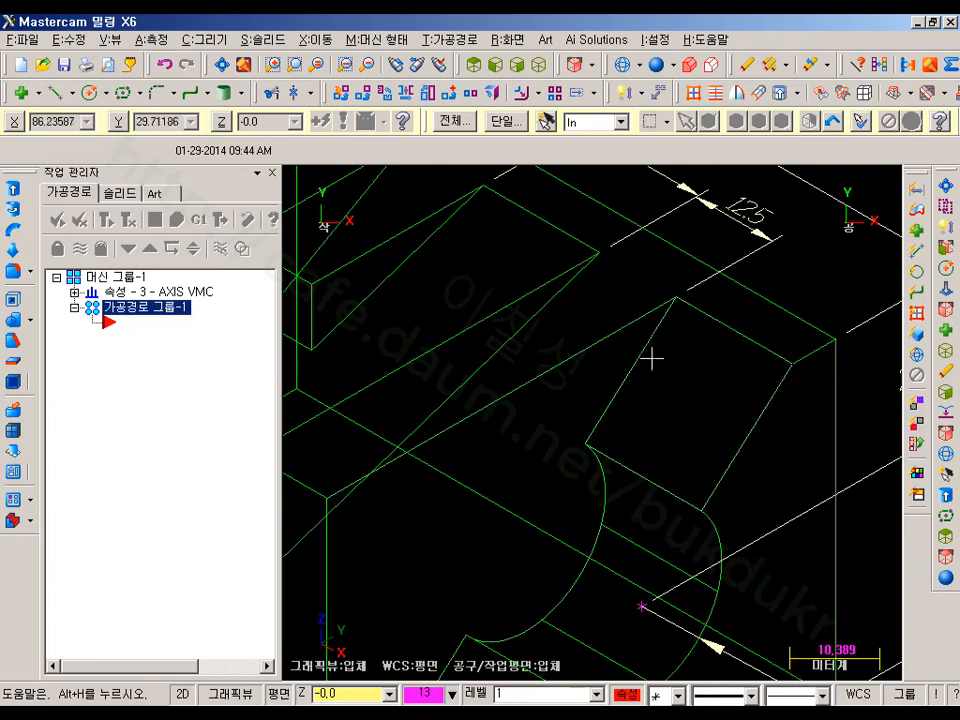
key("alt")
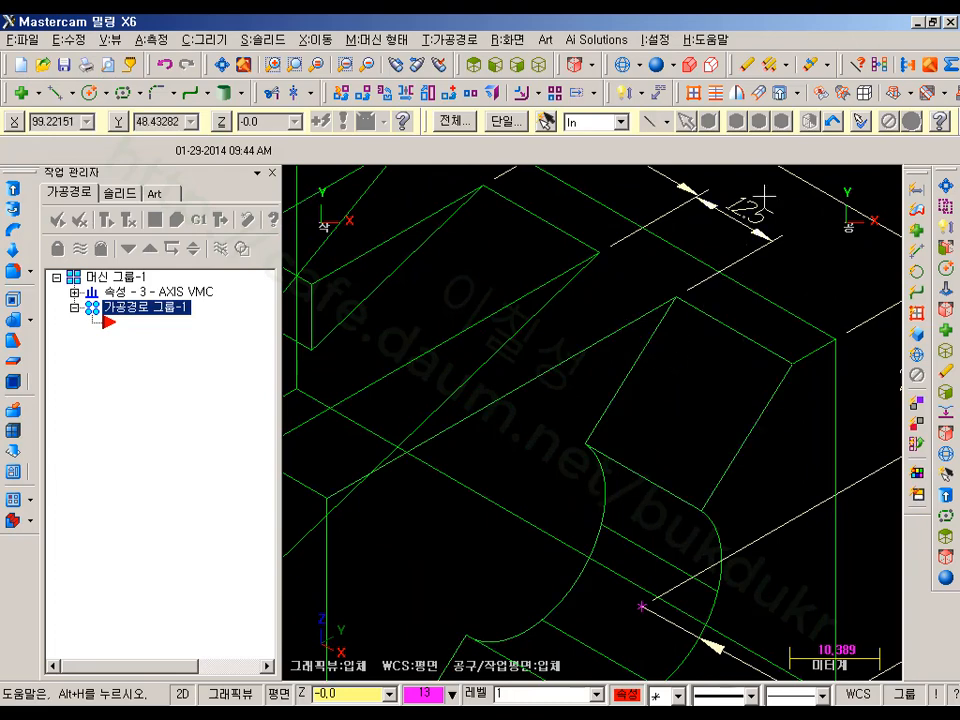
scroll(640, 350, "down", 3)
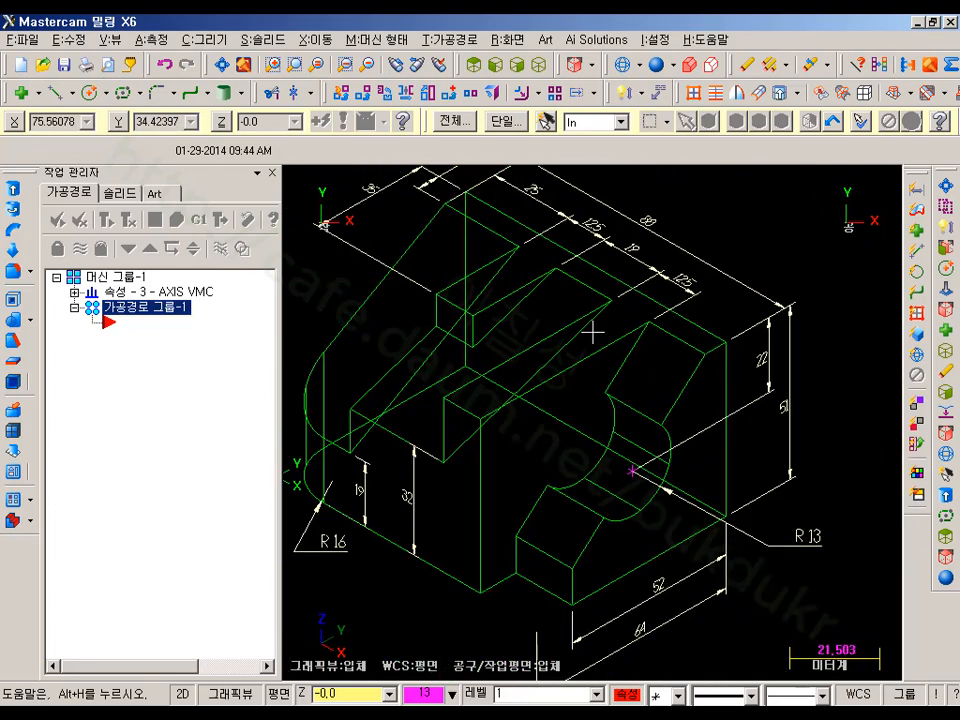
left_click(278, 693)
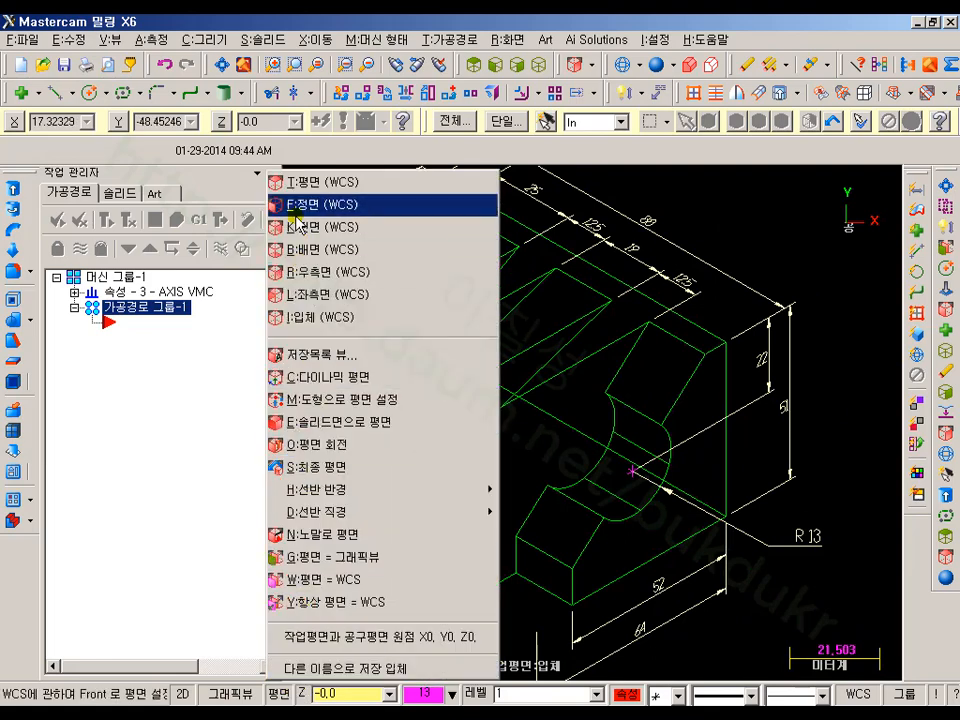
left_click(323, 273)
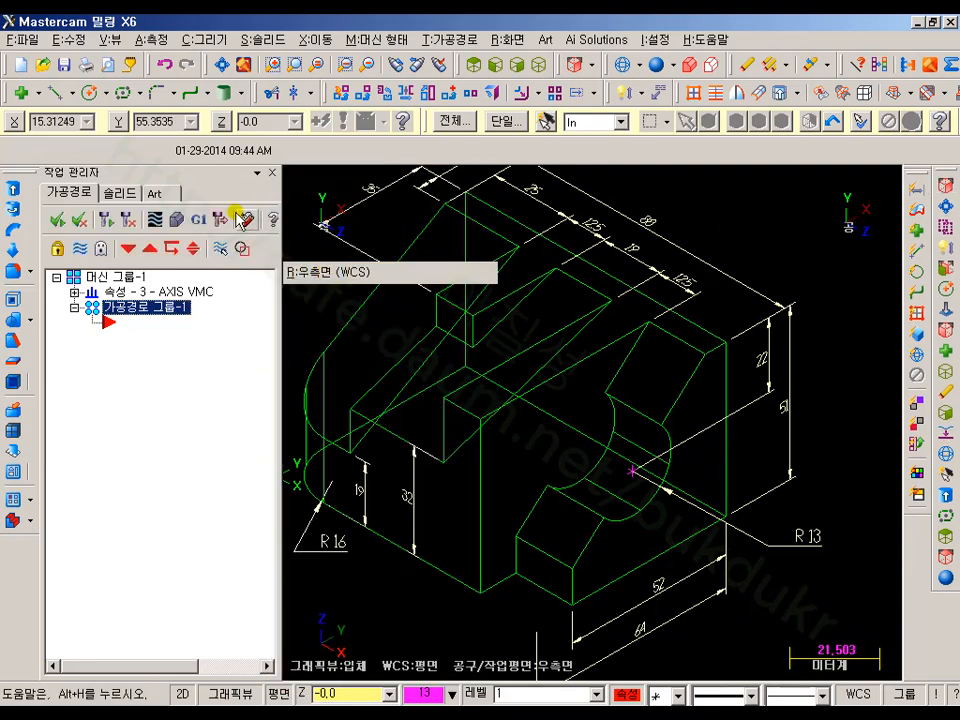
left_click(301, 694)
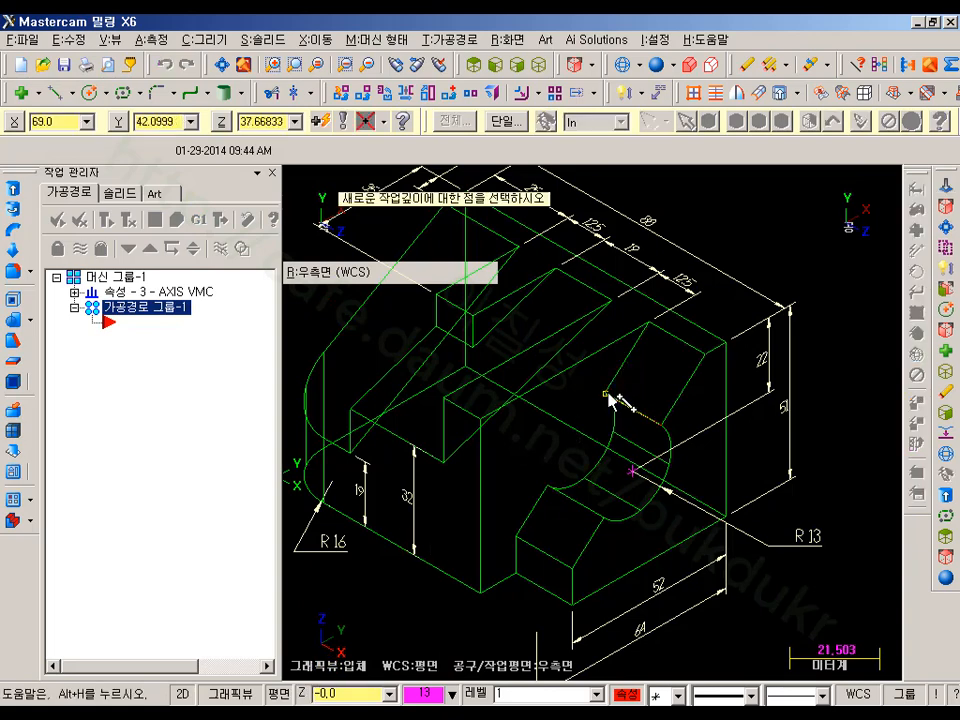
Set the working depth to Z 69 at the sloped edge's lower corner and start an angular dimension.
left_click(609, 397)
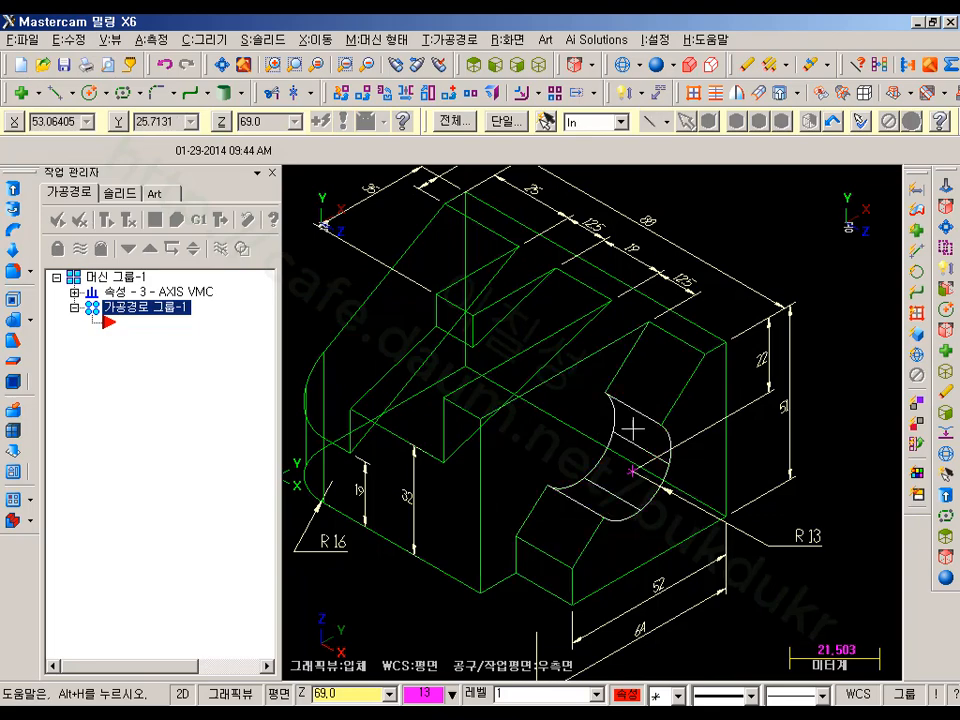
scroll(638, 334, "up", 5)
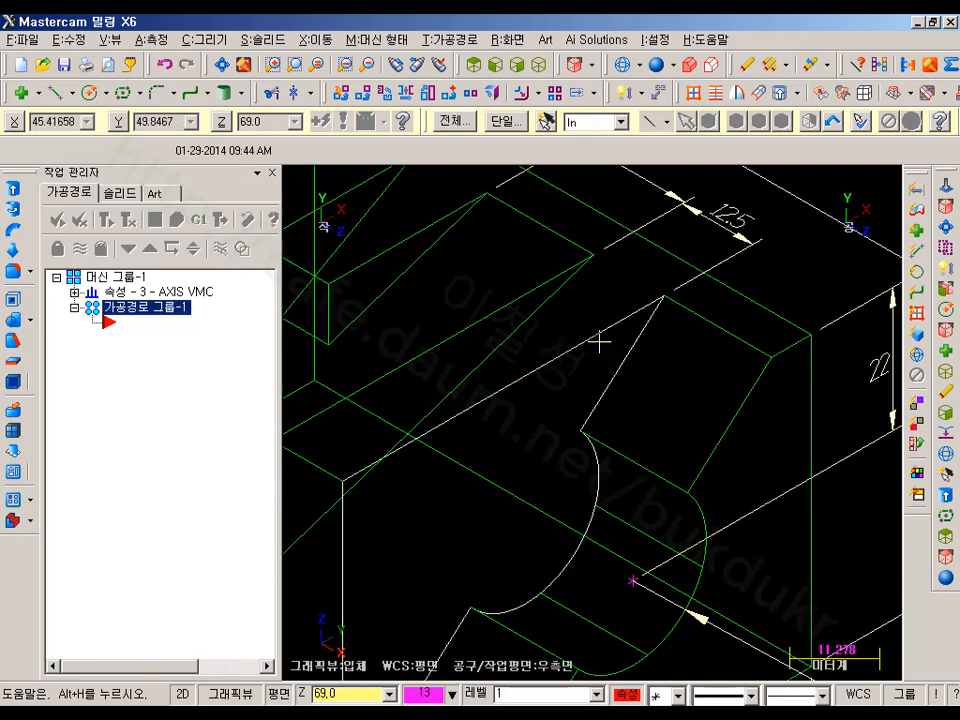
left_click(643, 97)
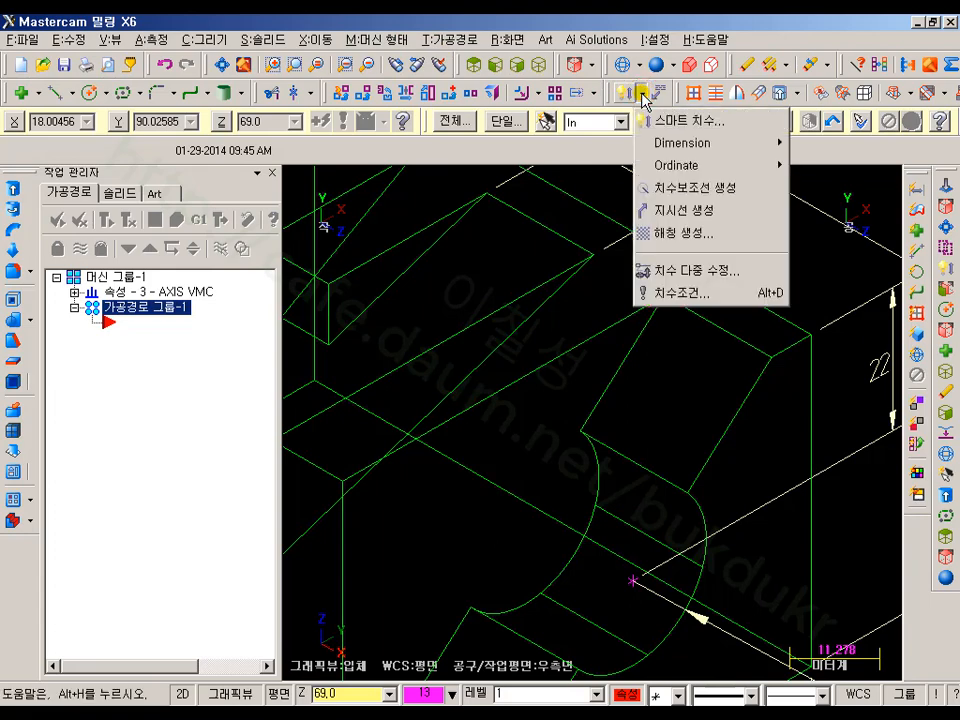
mouse_move(720, 143)
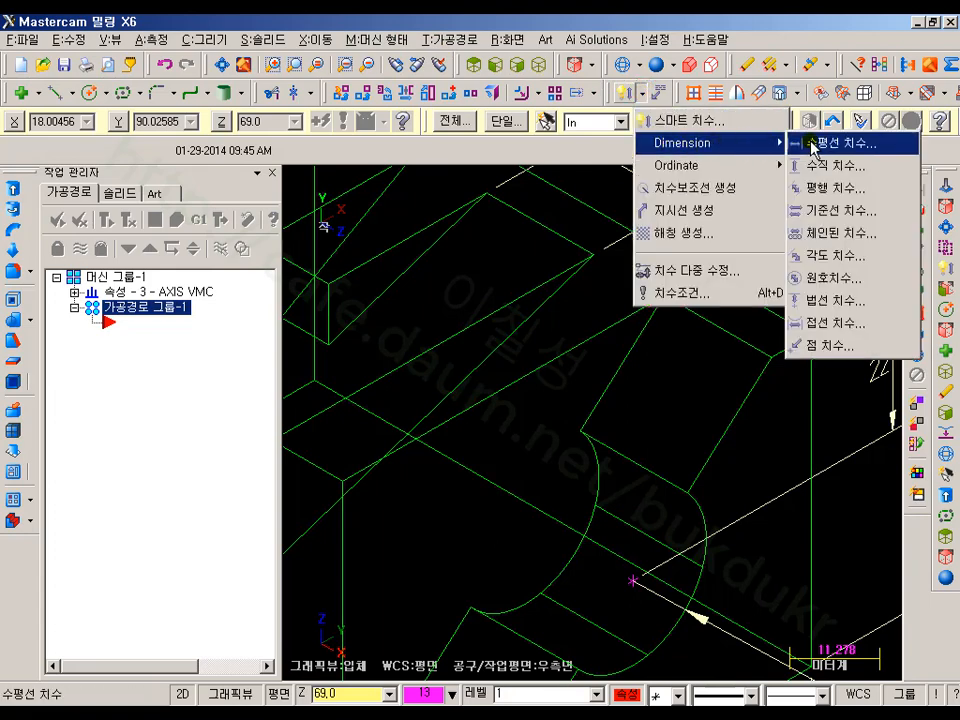
left_click(830, 256)
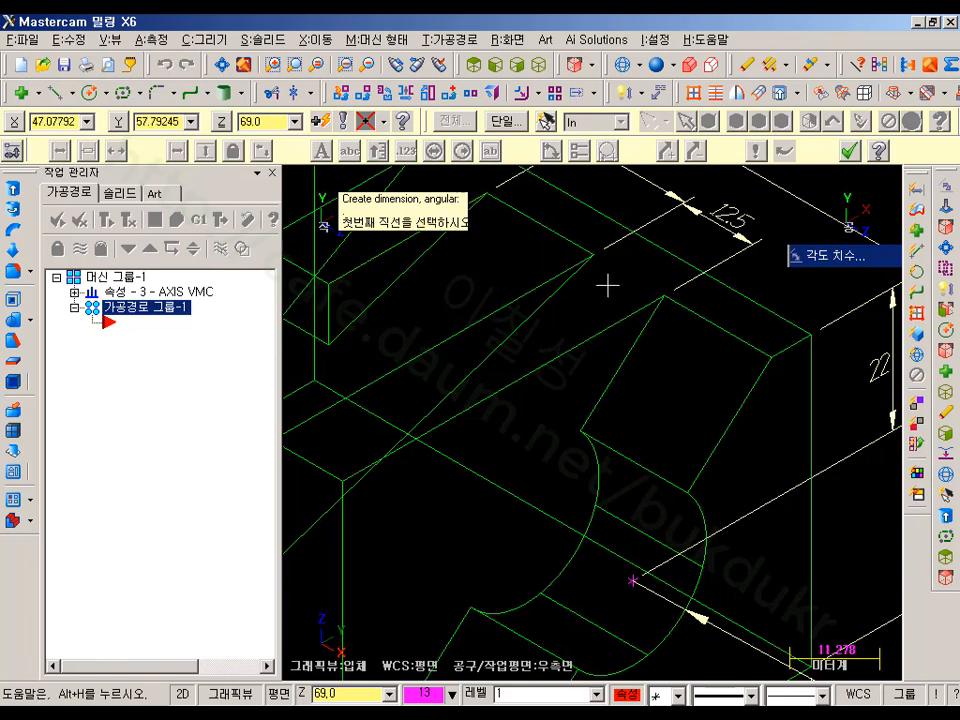
scroll(598, 346, "down", 1)
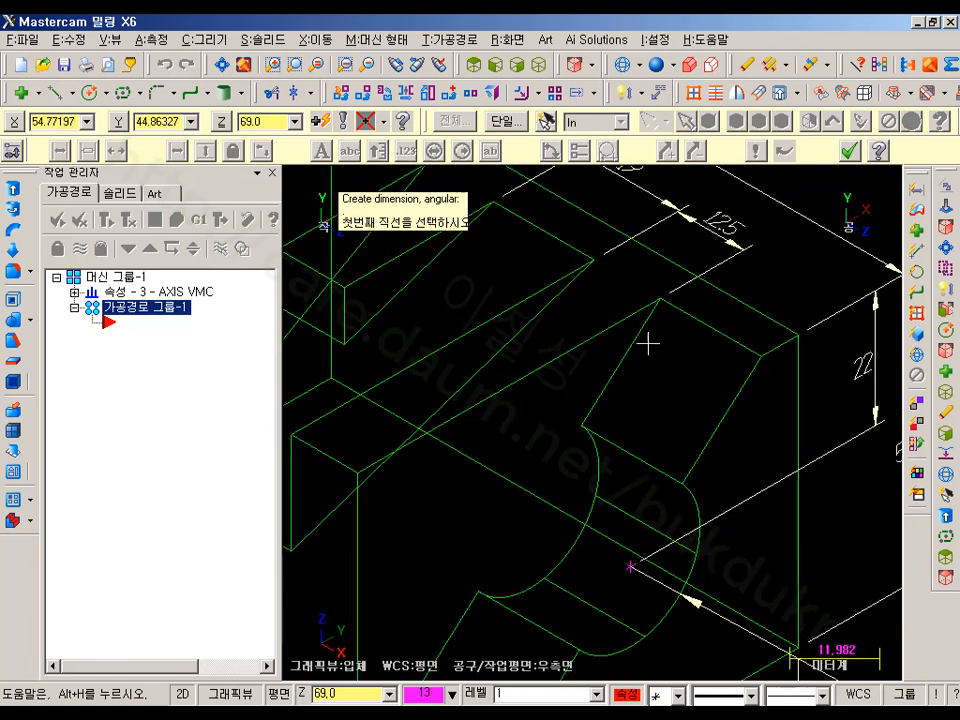
left_click(511, 388)
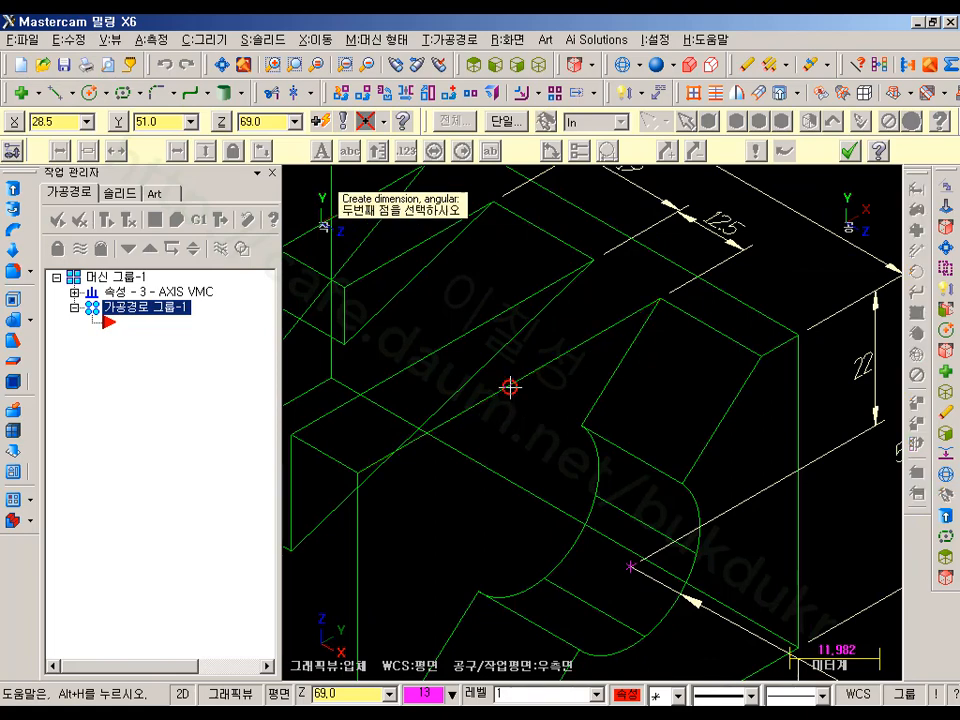
left_click(656, 304)
left_click(585, 428)
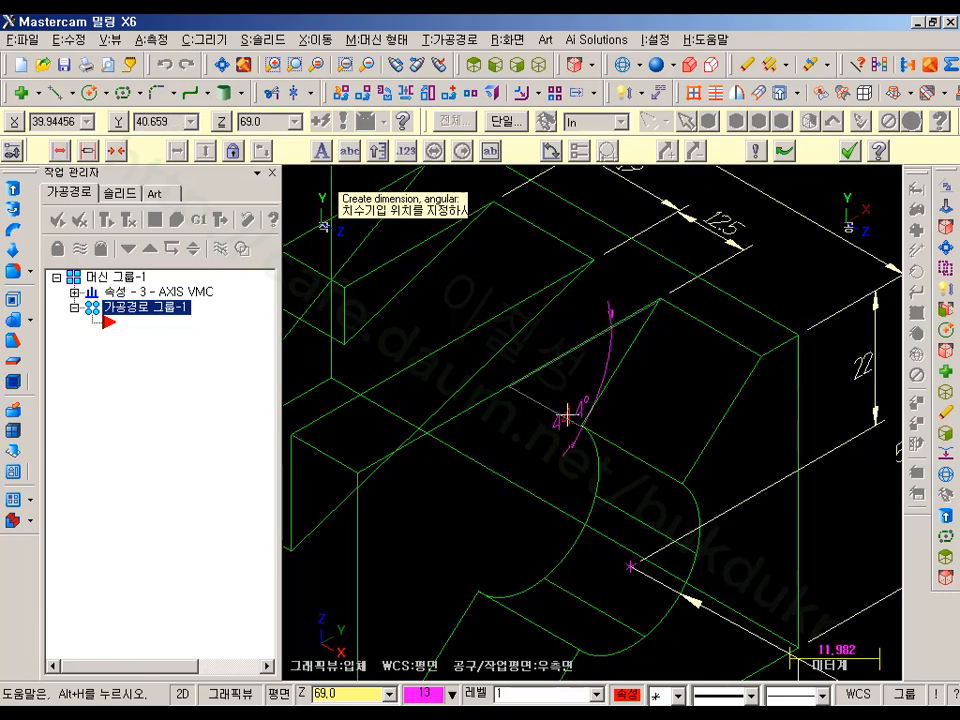
scroll(570, 405, "down", 2)
scroll(586, 405, "down", 1)
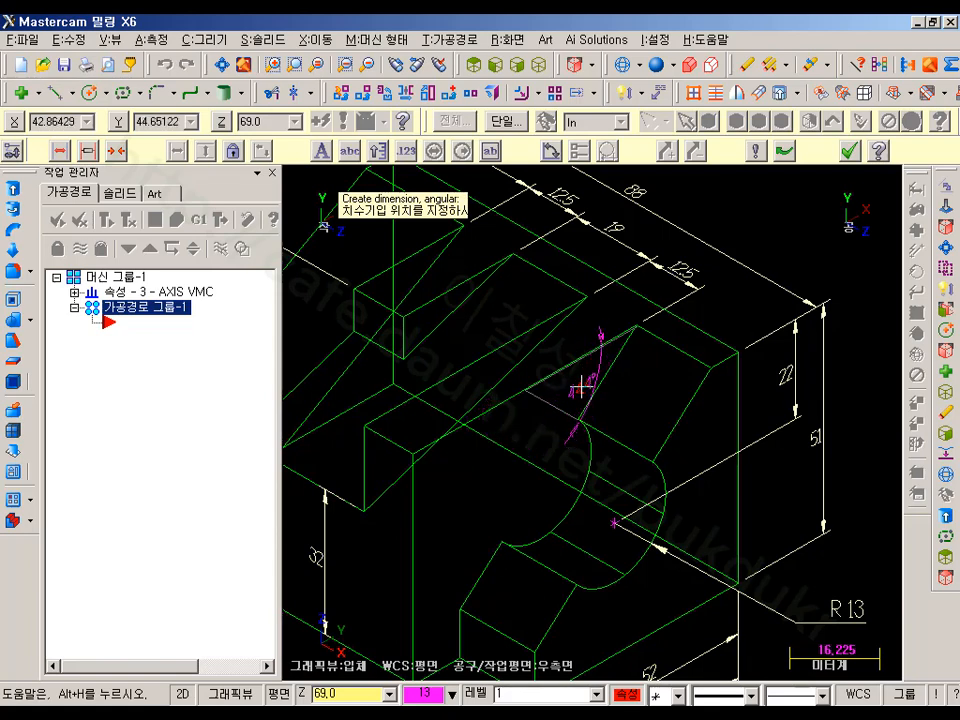
key("Escape")
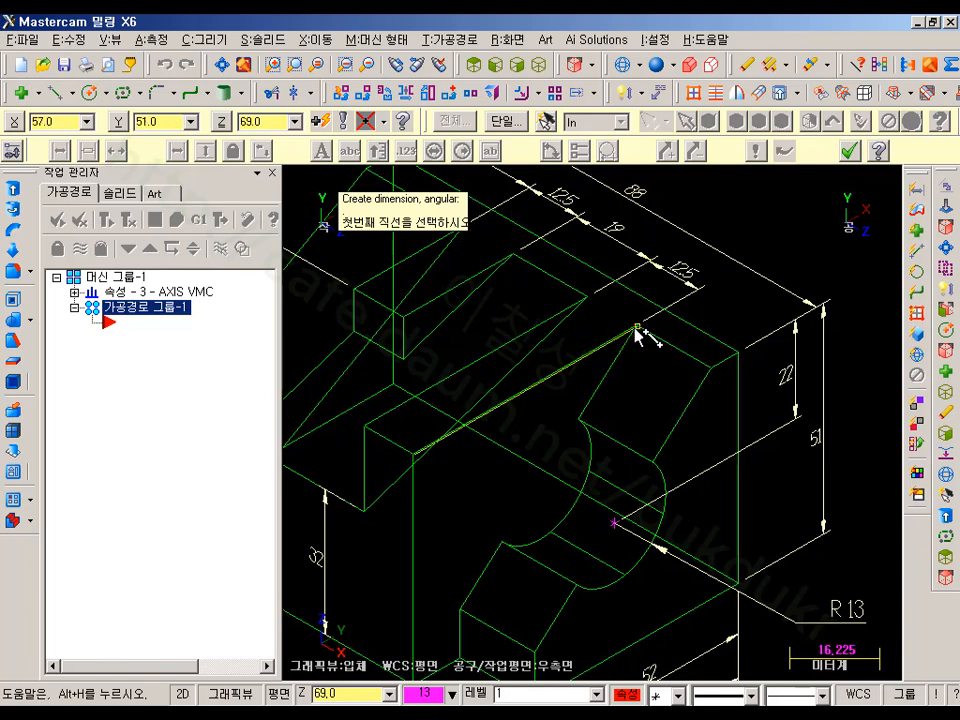
Dimension the angle between the horizontal top edge and the sloped edge at Z 69, with the arrows pointing outward from inside the angle.
left_click(581, 368)
left_click(416, 461)
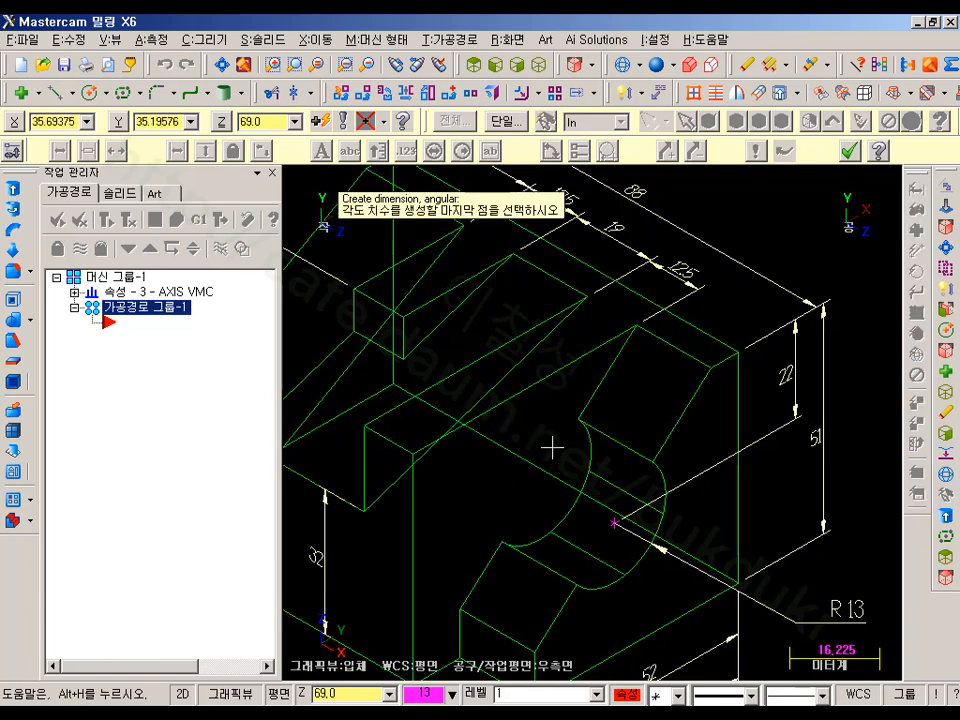
left_click(566, 411)
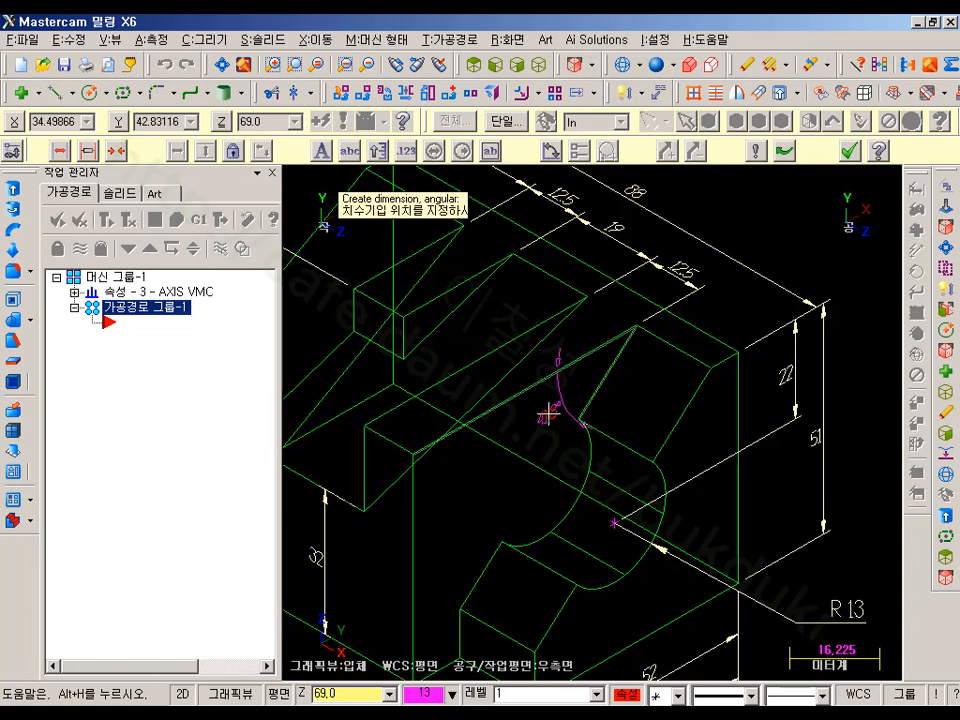
left_click(548, 409)
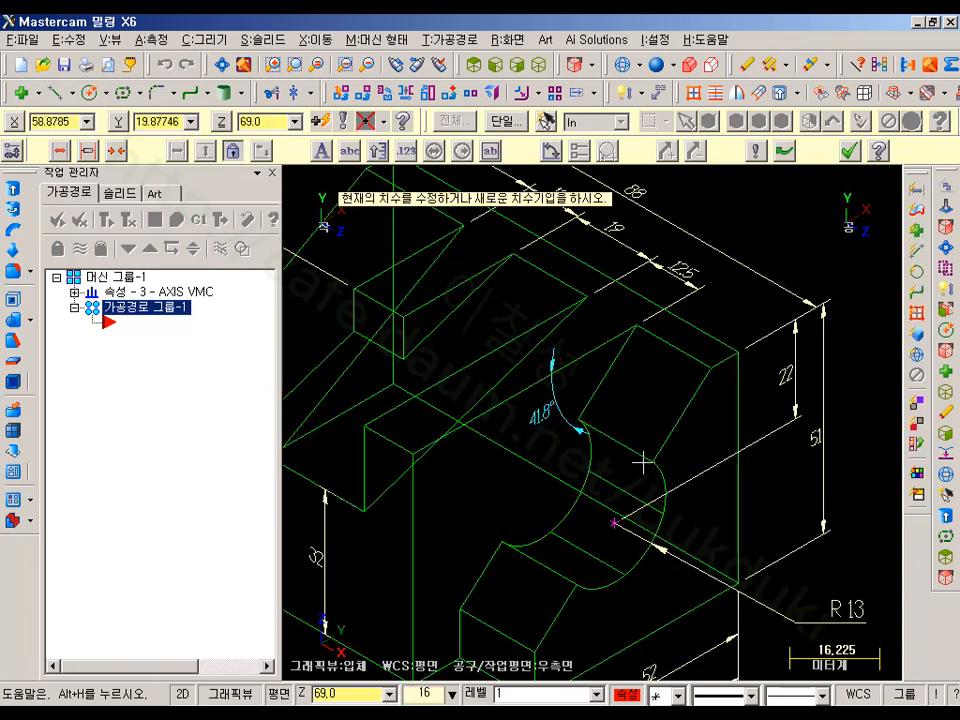
left_click(116, 150)
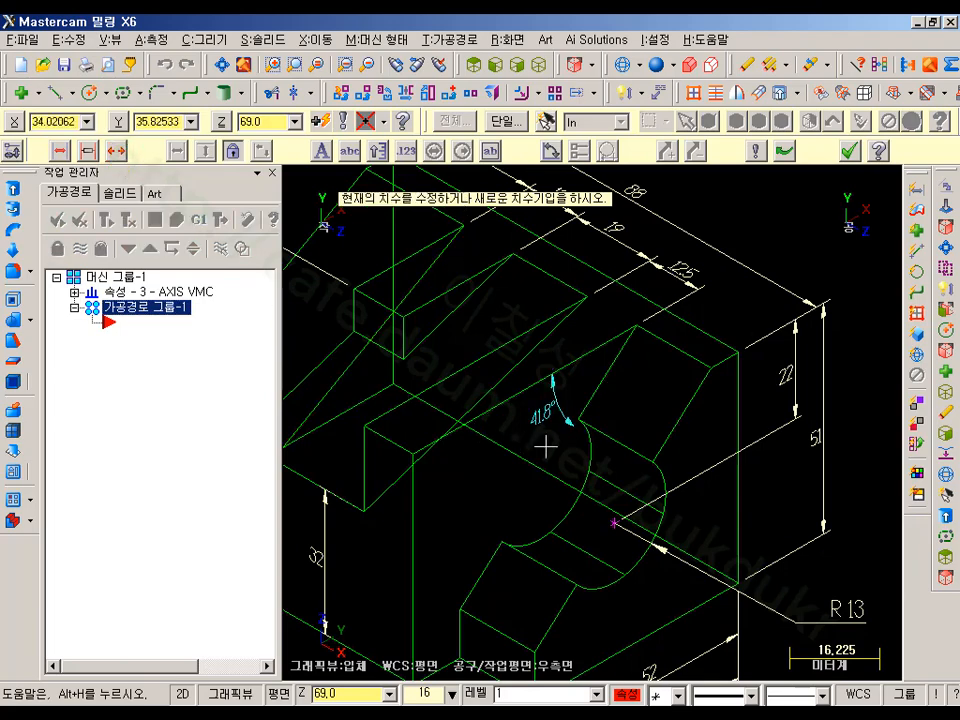
scroll(559, 420, "up", 4)
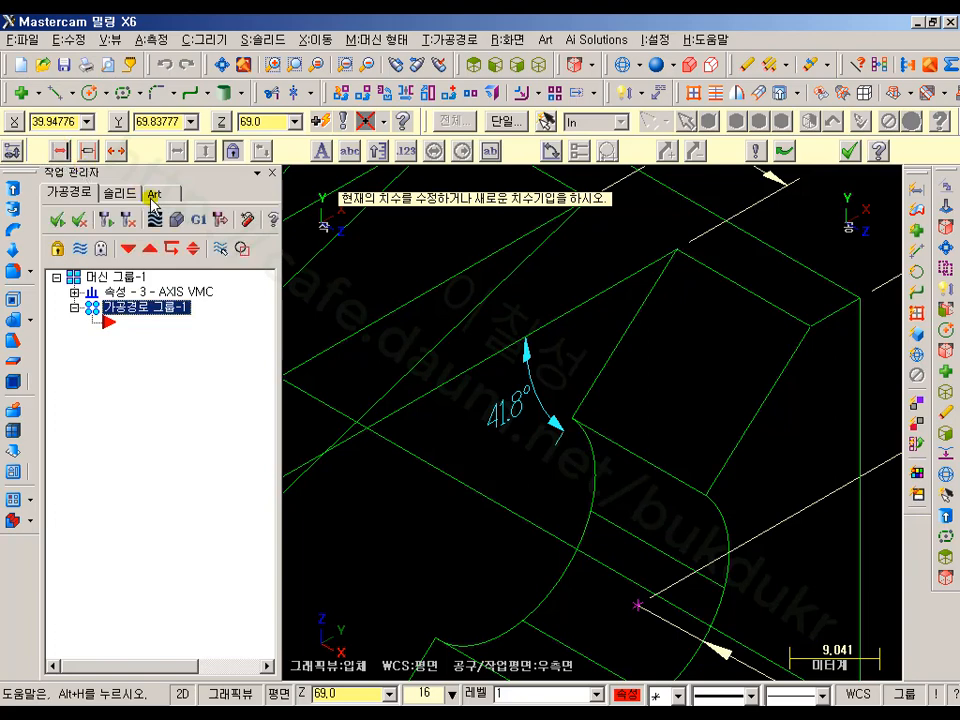
scroll(560, 432, "up", 2)
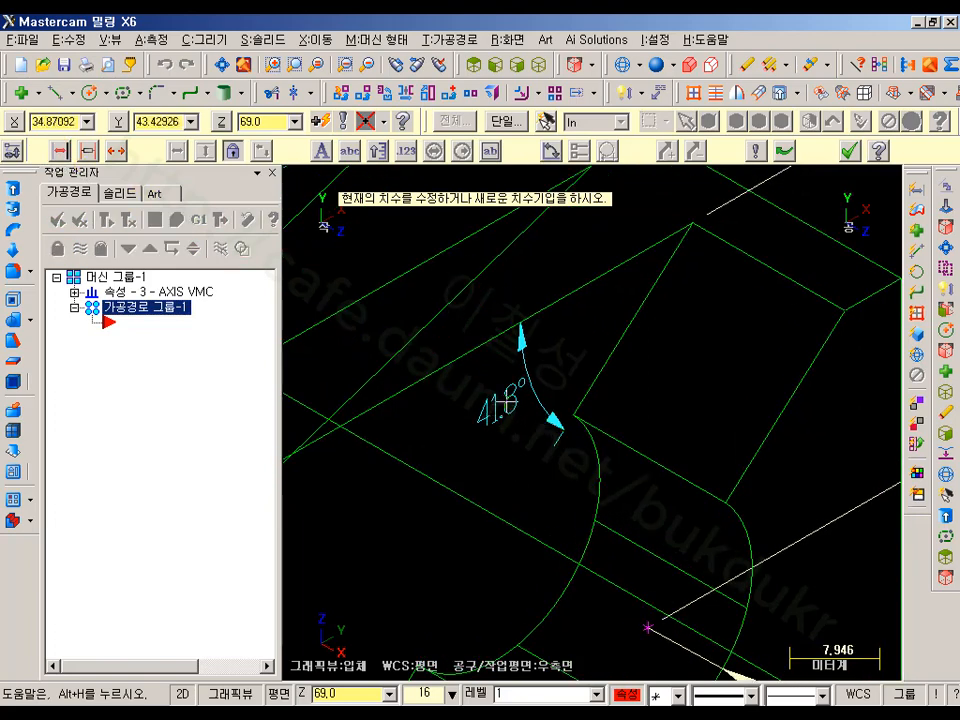
Reposition the new angular dimension with Smart Dimension so its arc spans from the top edge to the sloped edge, and finish dimensioning.
left_click(501, 412)
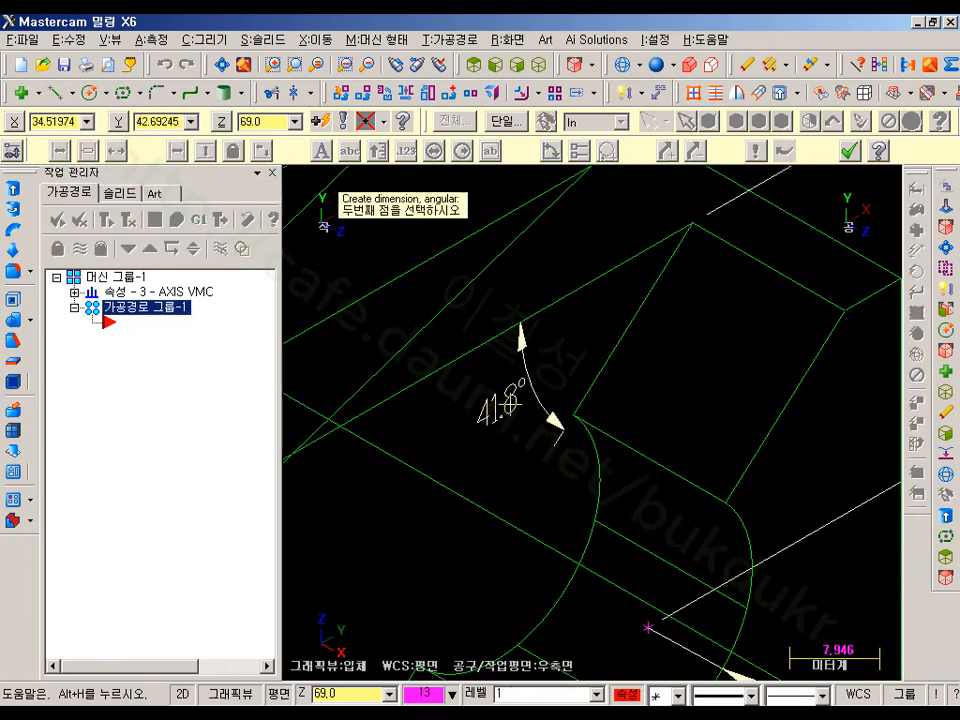
left_click(692, 97)
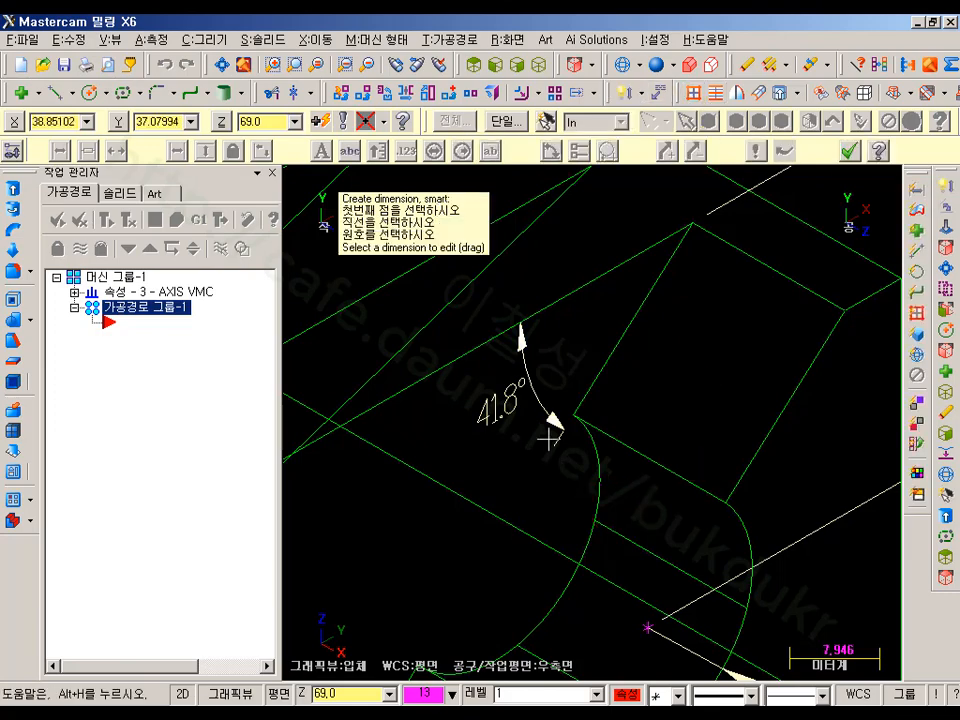
left_click(513, 403)
left_click(505, 480)
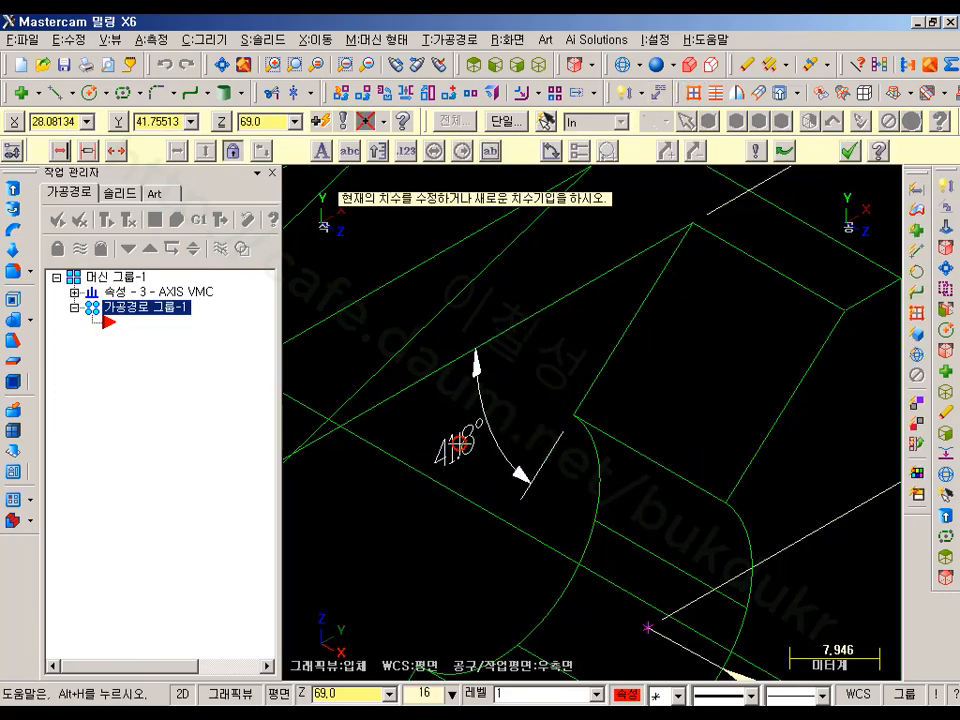
scroll(697, 386, "down", 3)
scroll(716, 359, "down", 1)
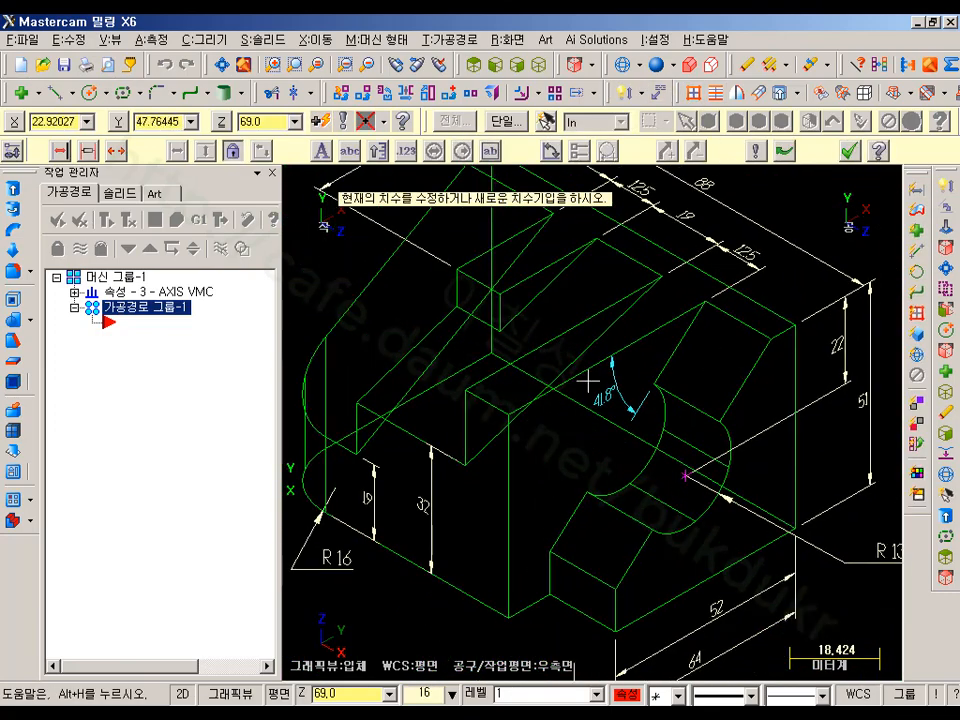
scroll(588, 383, "up", 1)
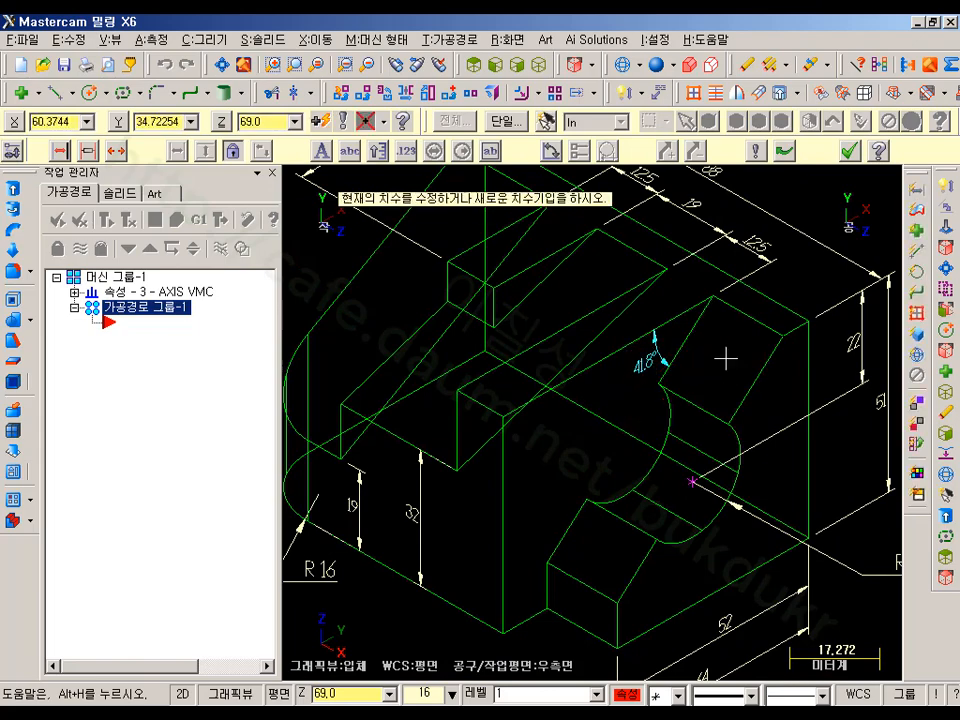
scroll(726, 358, "up", 5)
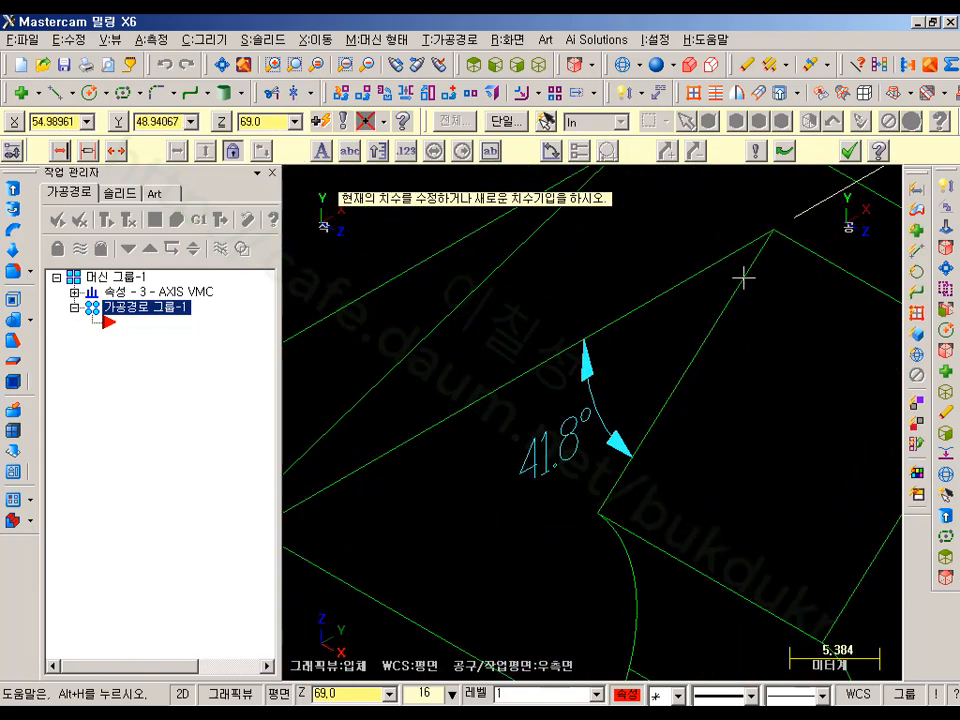
left_click(634, 381)
scroll(630, 450, "down", 1)
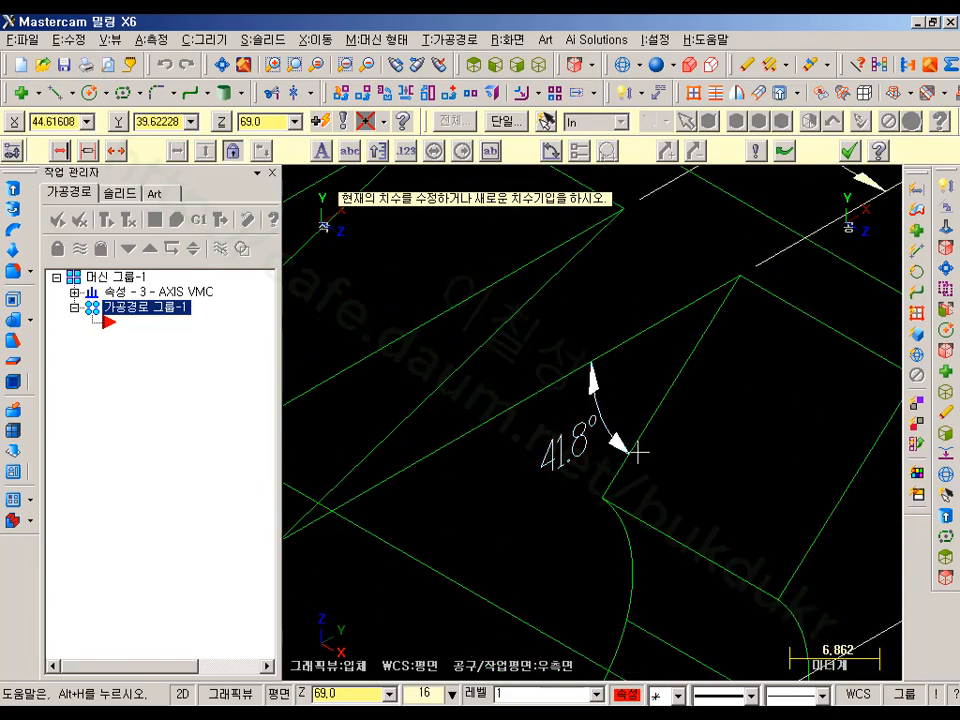
scroll(564, 476, "down", 2)
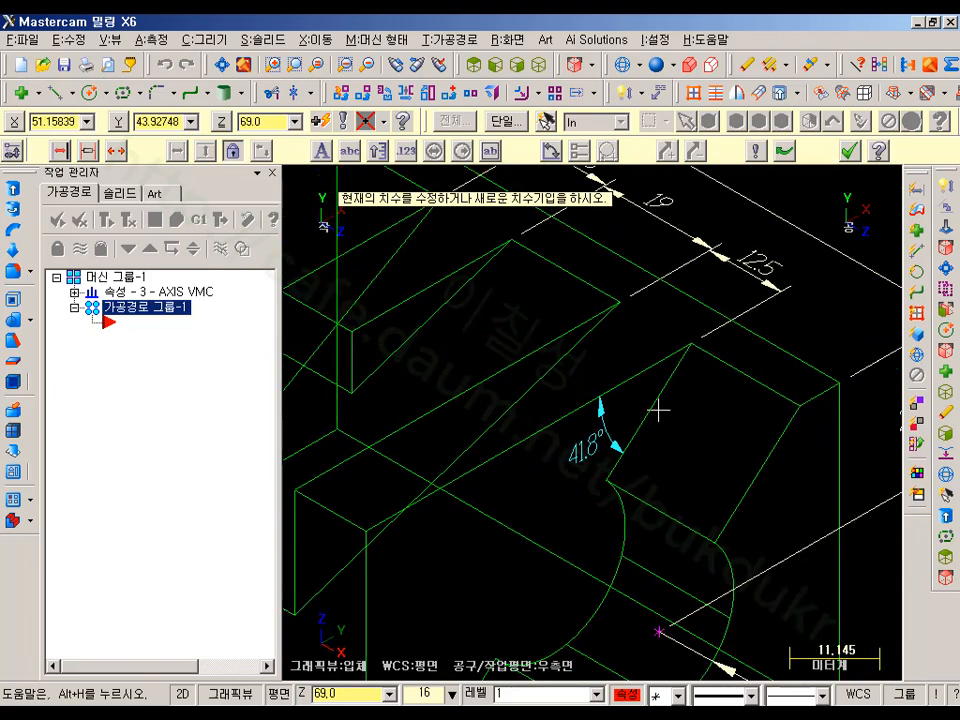
middle_click_drag(658, 410, 531, 309)
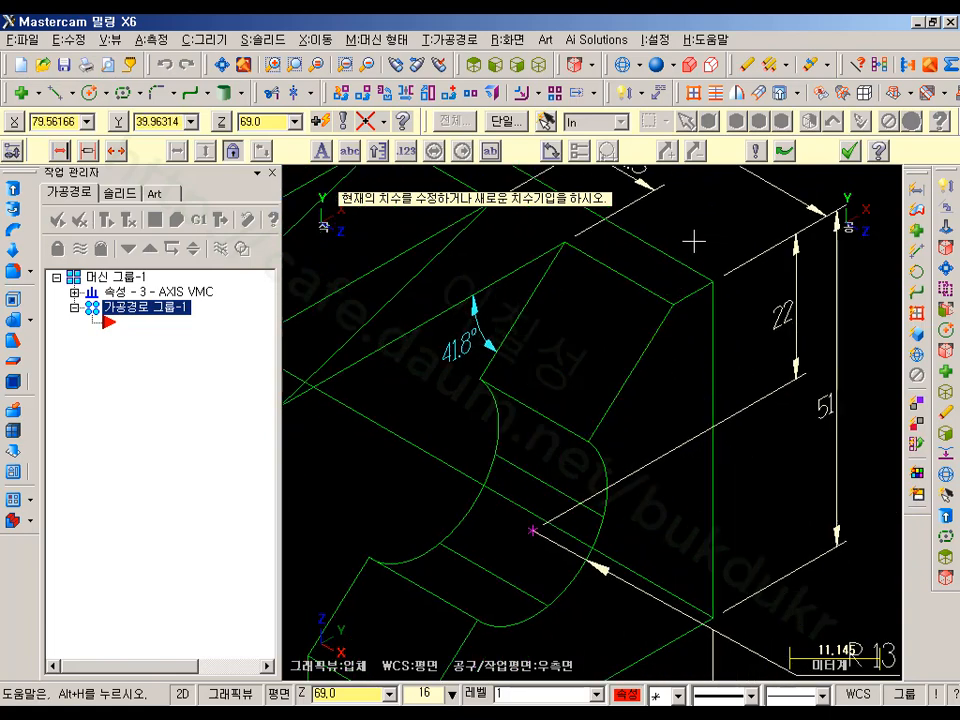
scroll(720, 416, "down", 1)
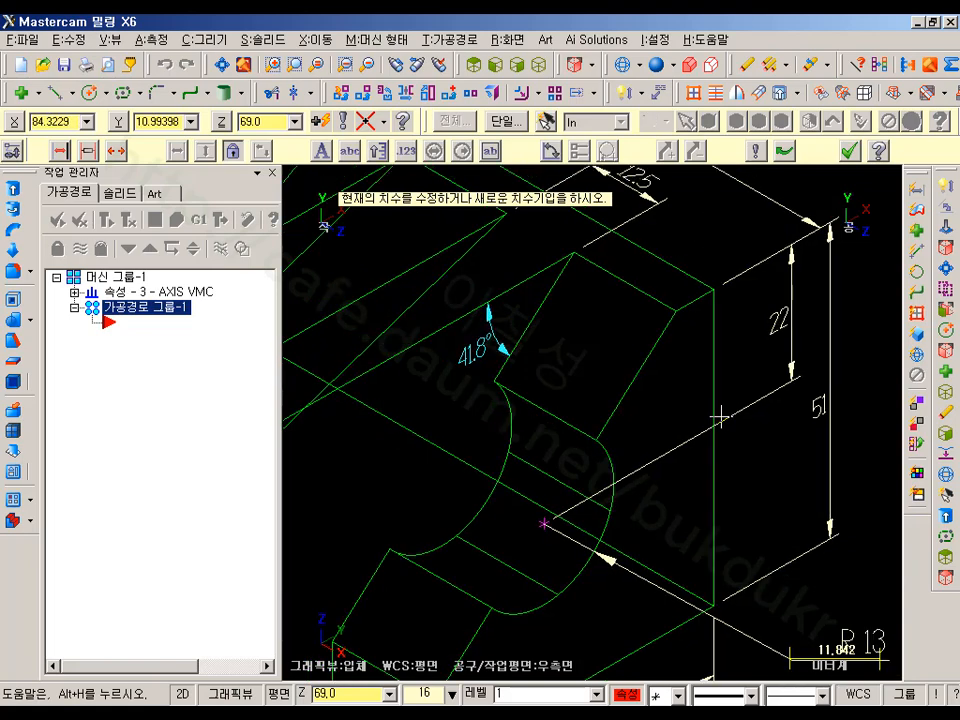
middle_click_drag(725, 341, 715, 392)
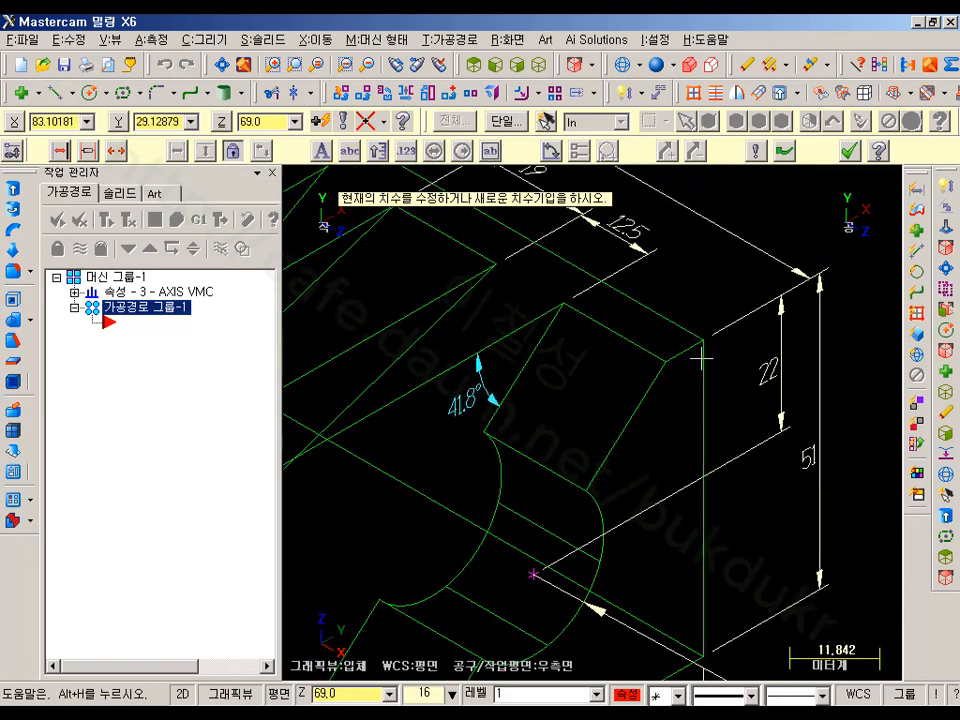
left_click(851, 150)
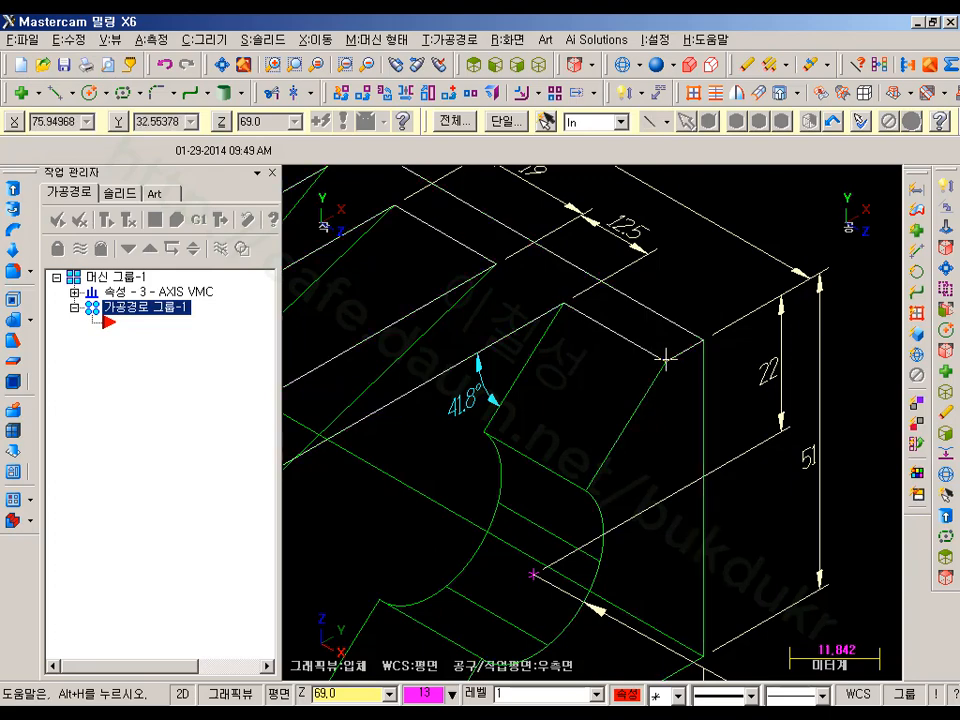
Create one-edge curves along the sloped edge and the vertical edge of the part's outer end face.
left_click(207, 40)
mouse_move(226, 201)
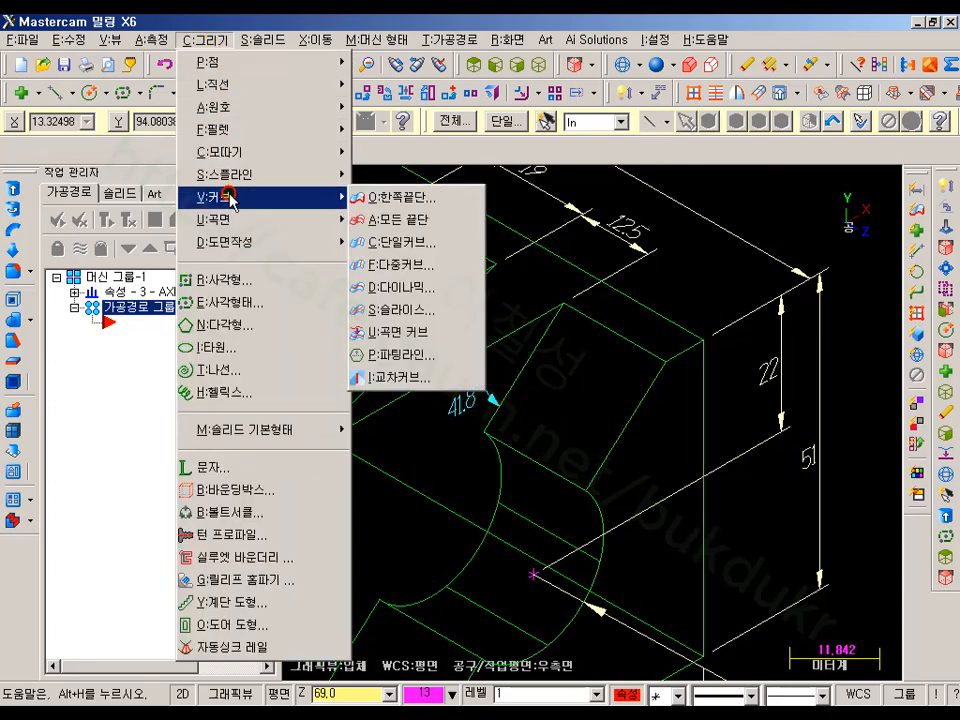
left_click(405, 199)
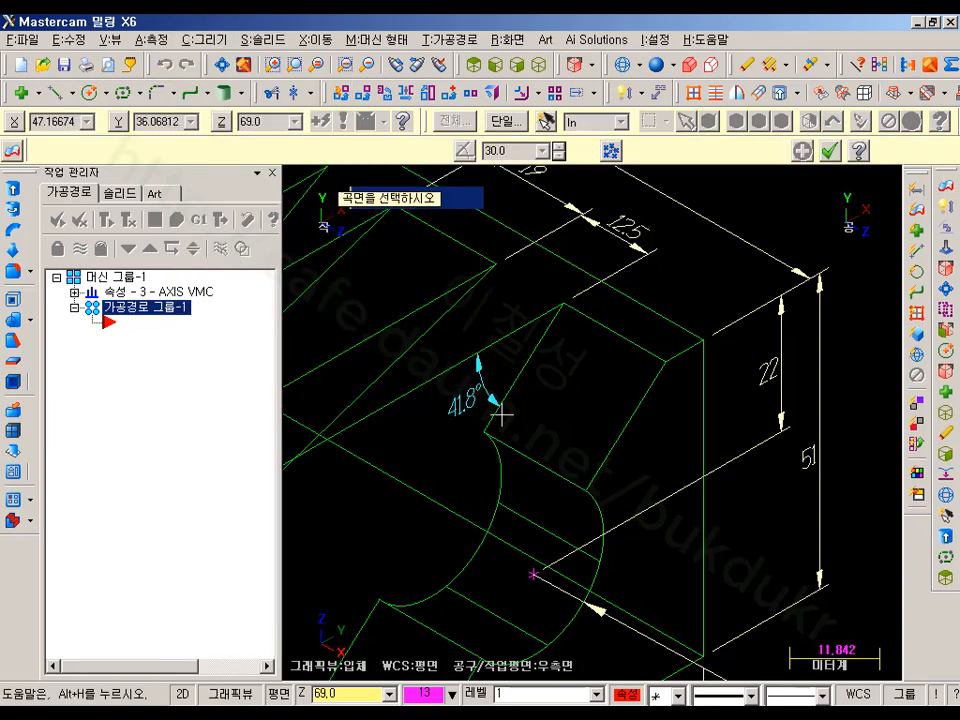
left_click(628, 430)
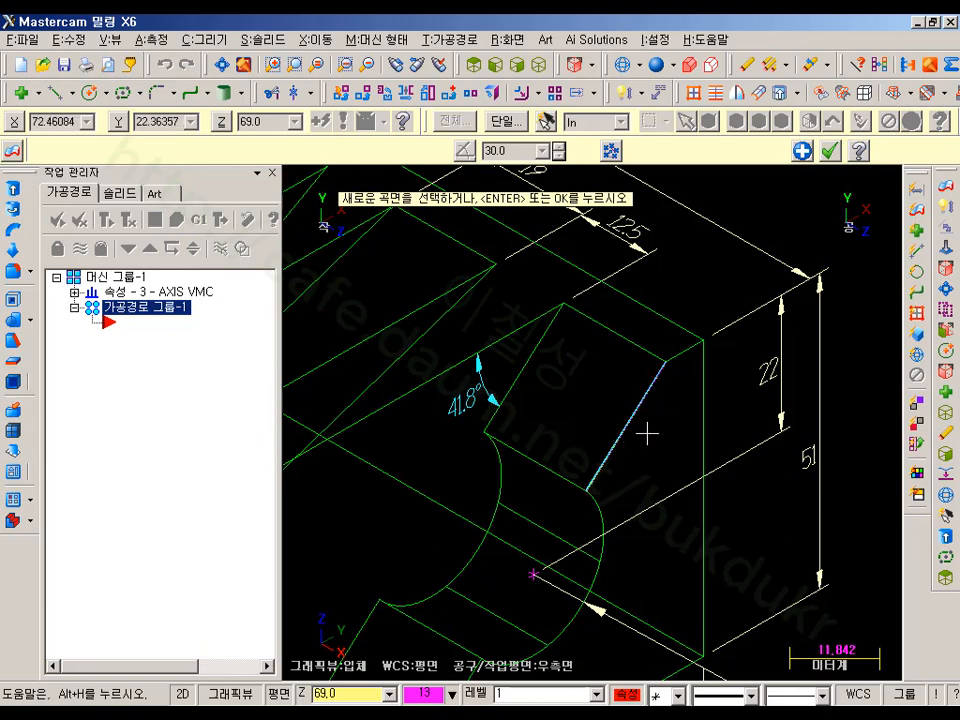
left_click(696, 392)
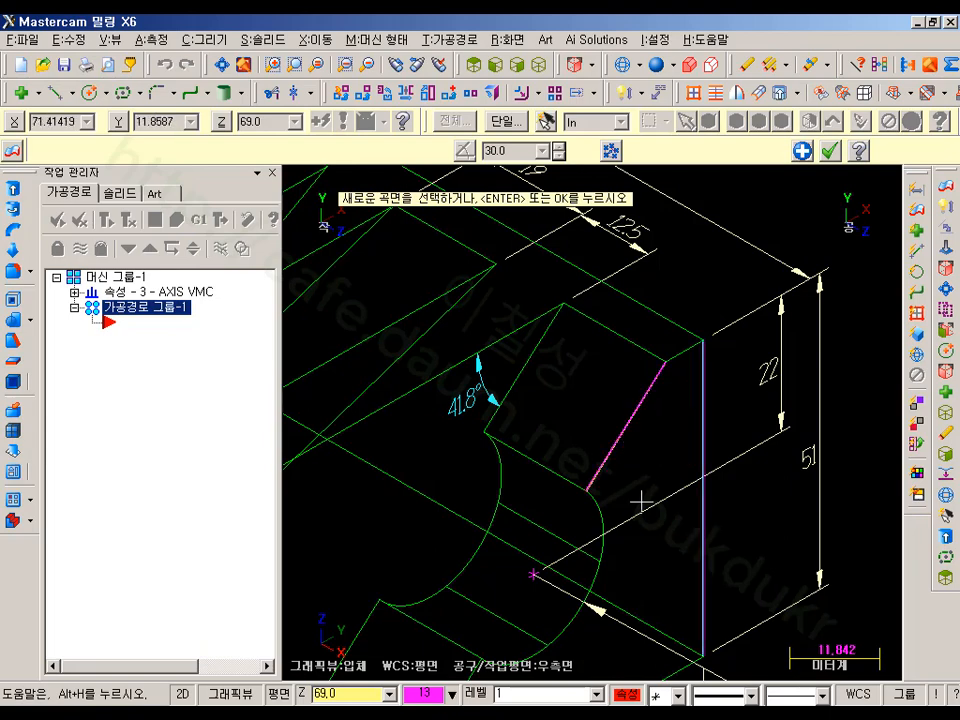
left_click(830, 151)
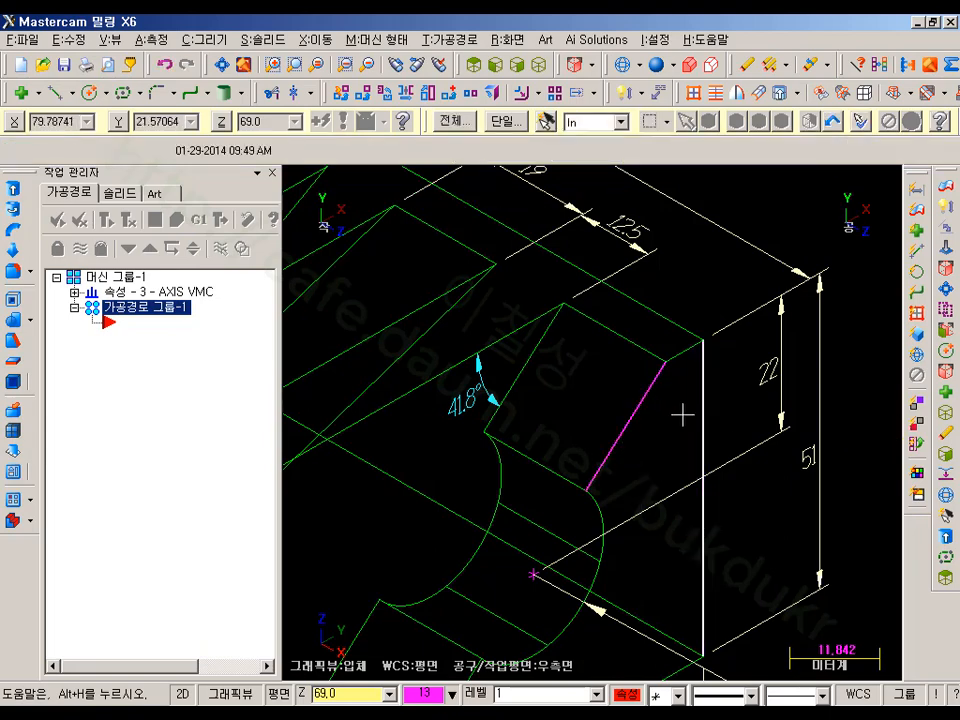
Set the working depth to Z 88 at the outer end face and dimension the angle between its sloped and vertical edges.
left_click(948, 206)
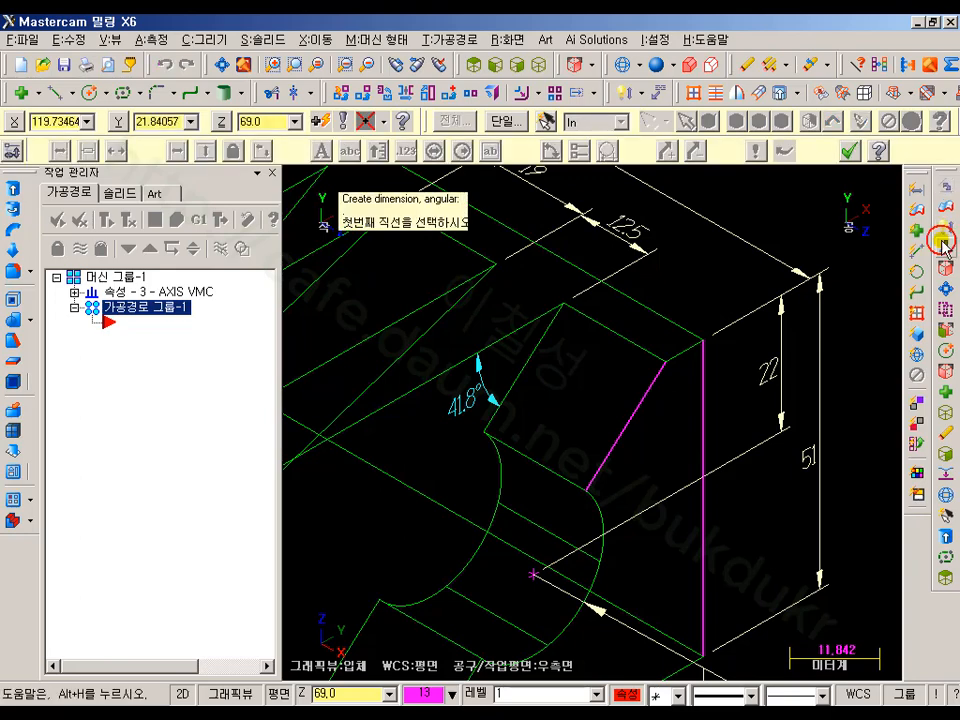
left_click(302, 694)
left_click(676, 356)
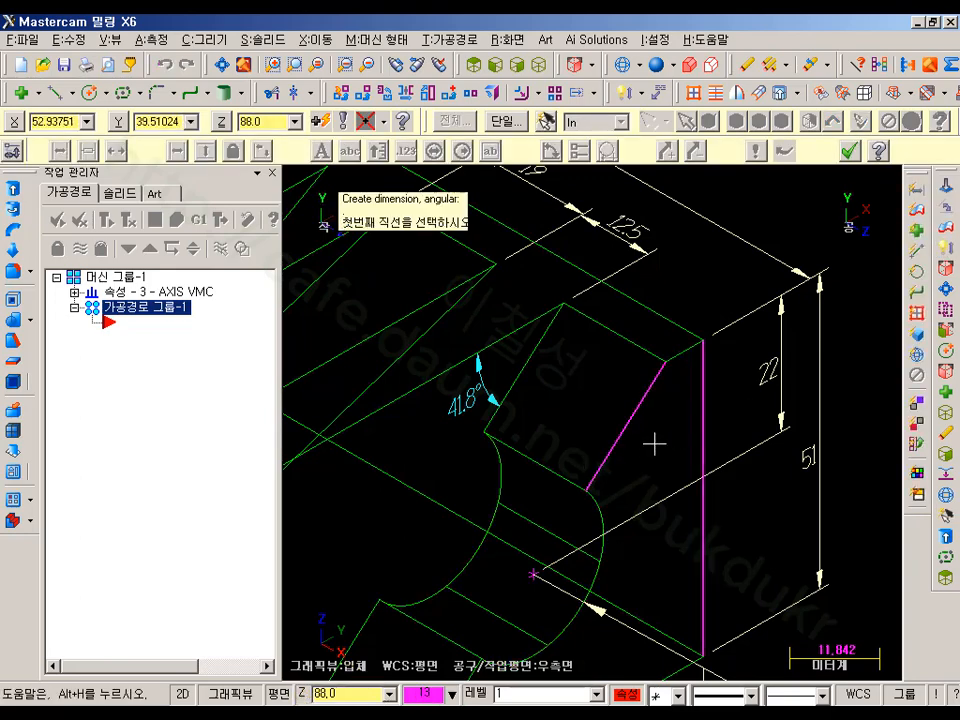
left_click(620, 441)
left_click(699, 438)
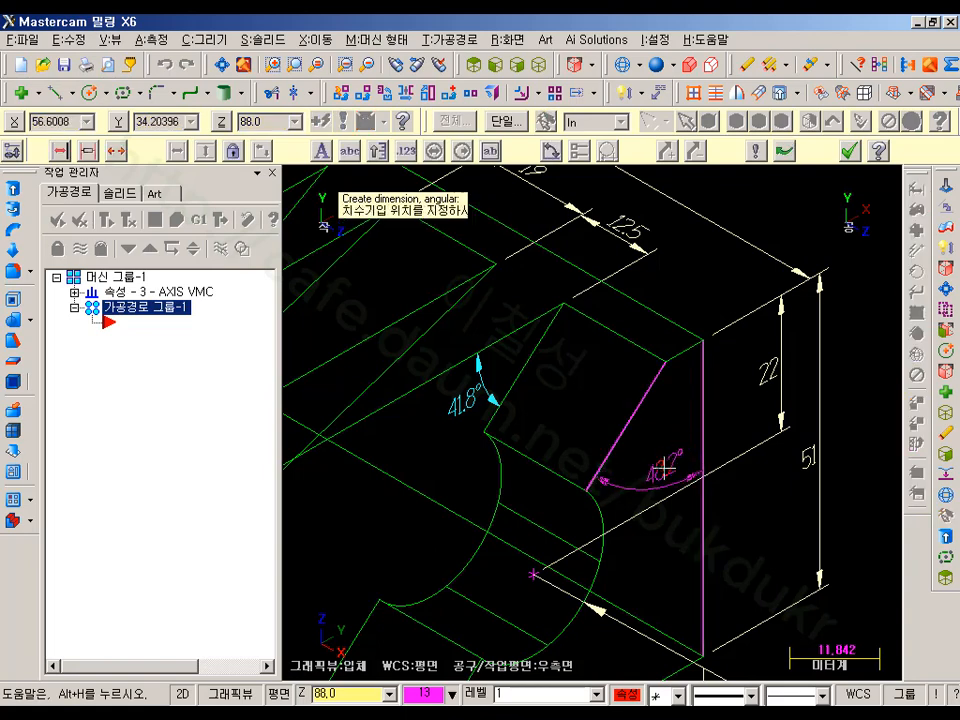
left_click(655, 478)
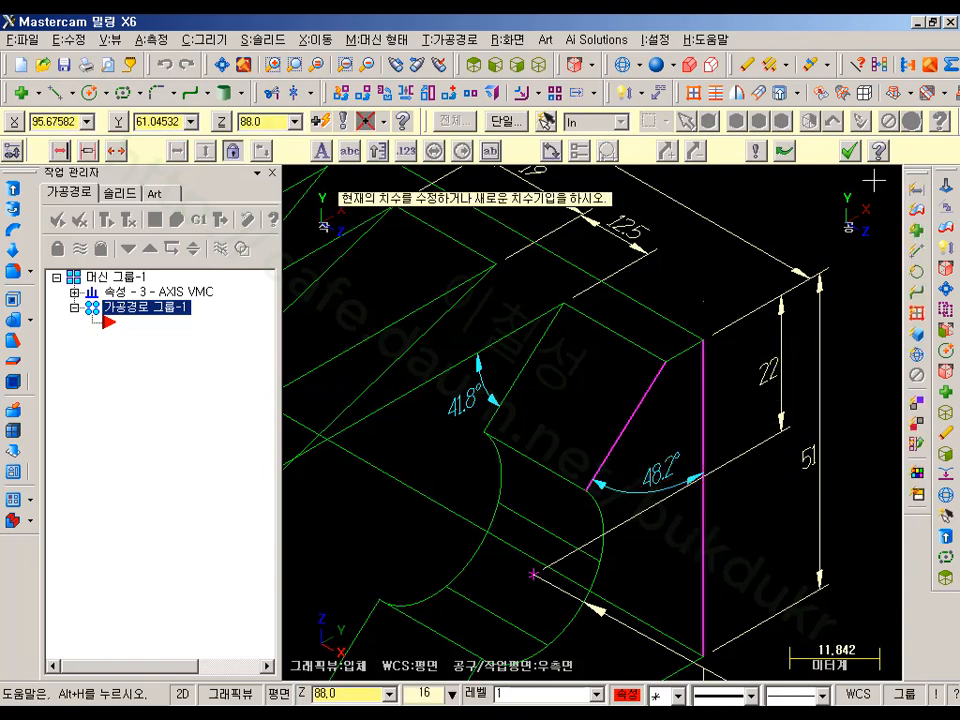
left_click(849, 150)
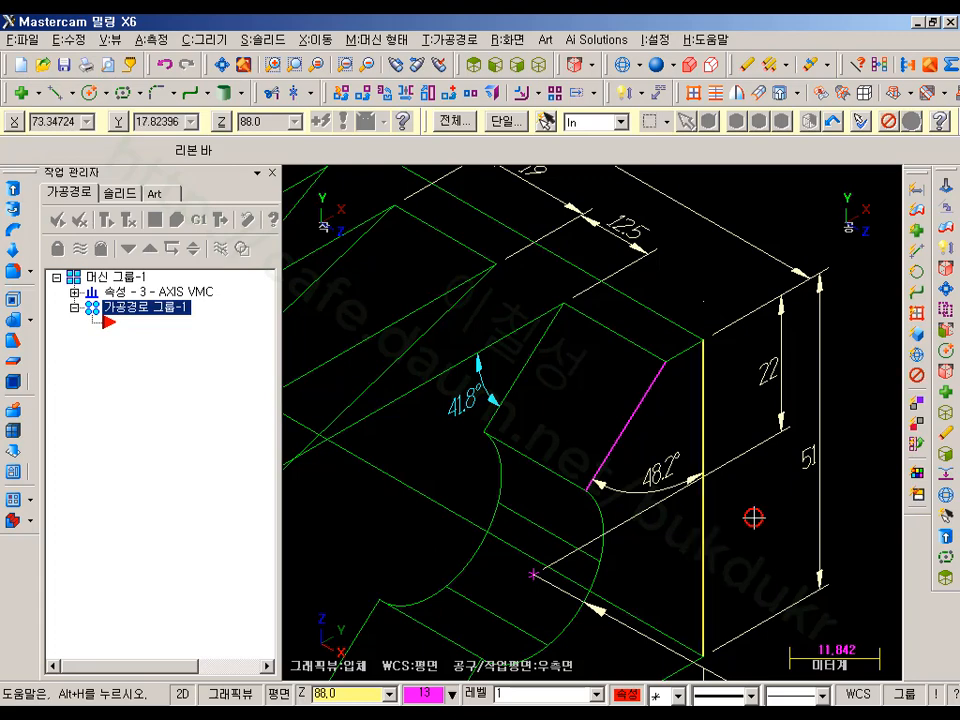
Remove the two helper curves on the sloped and vertical edges of the outer end face from the display.
left_click(645, 420)
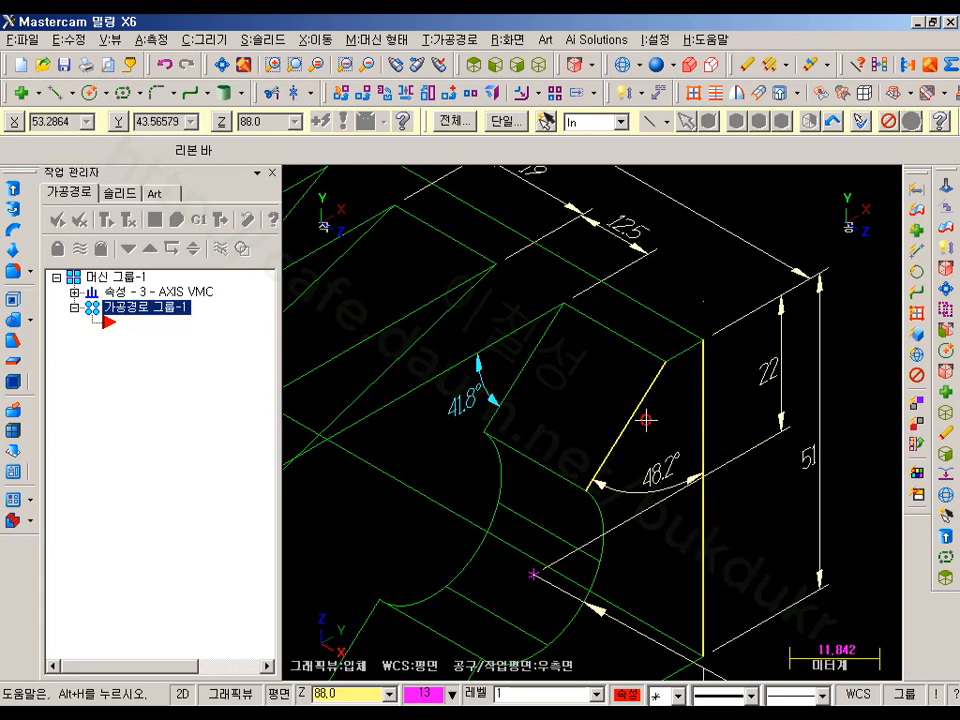
left_click(510, 40)
left_click(540, 138)
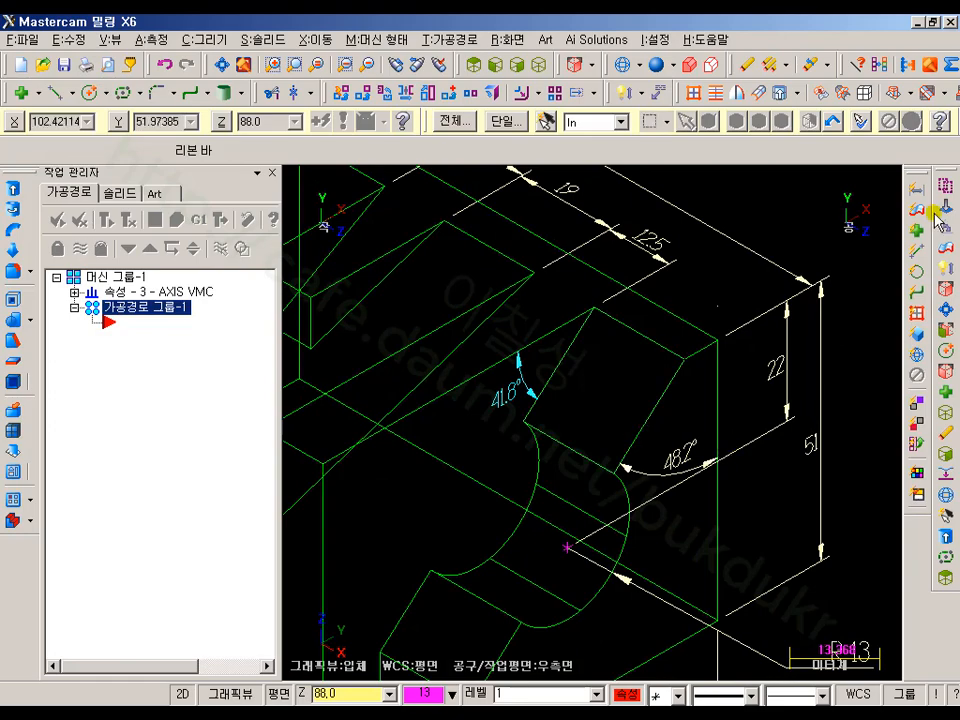
Reposition the outer end face's angular dimension with Smart Dimension so its arc sits higher between the sloped and vertical edges.
left_click(656, 93)
left_click(683, 456)
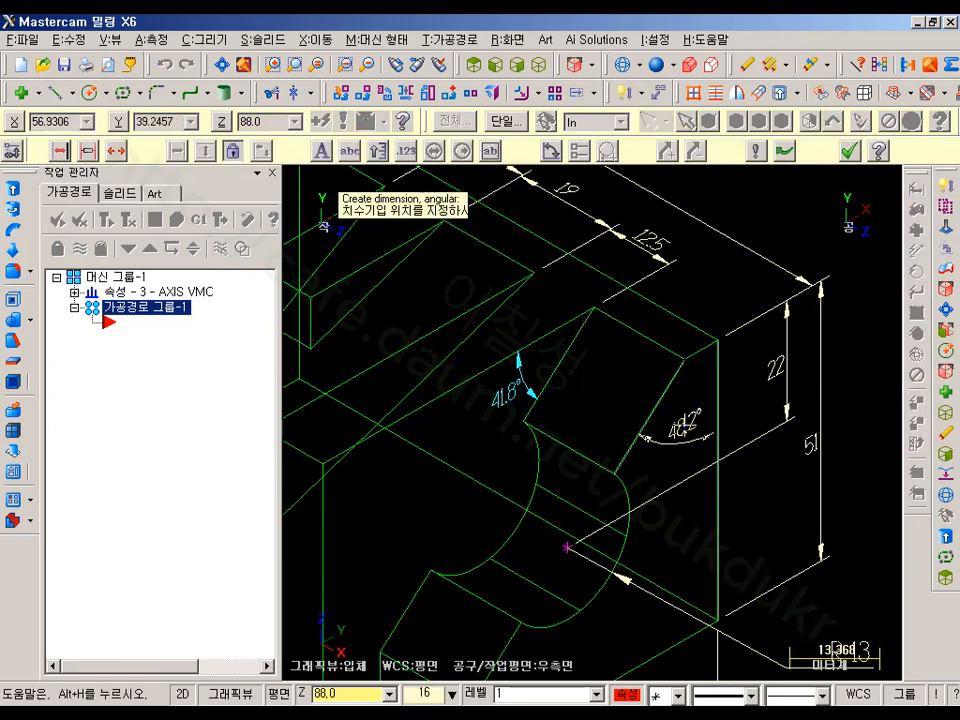
left_click(666, 437)
scroll(744, 399, "up", 4)
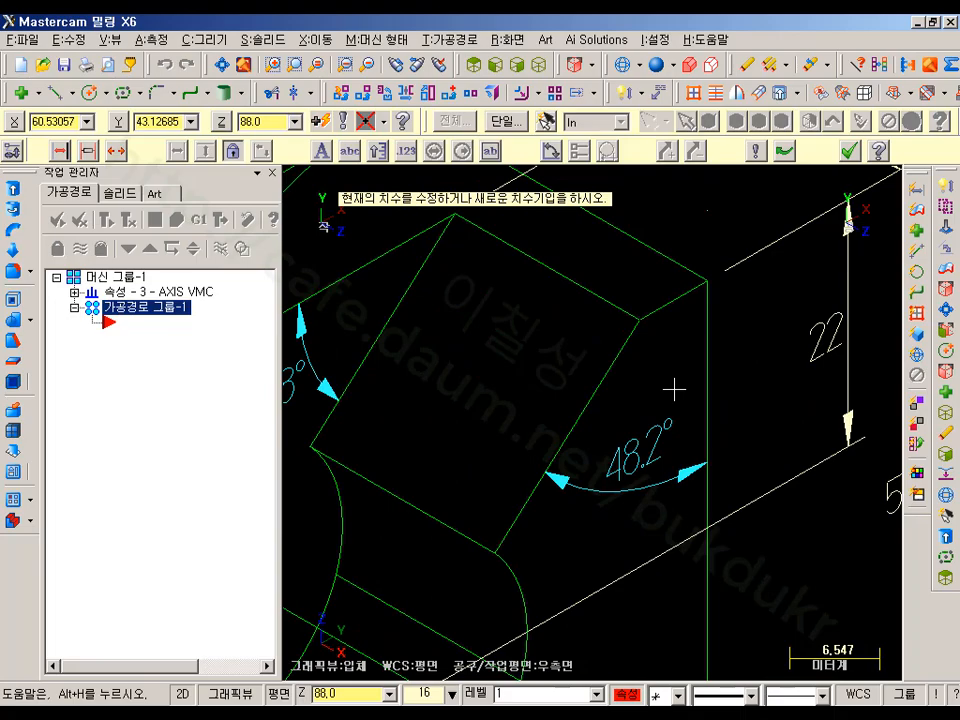
Consult drawing 13 in the picture viewer and draw an 82 by 46 base rectangle with its lower-left corner at the origin.
key("alt+Tab")
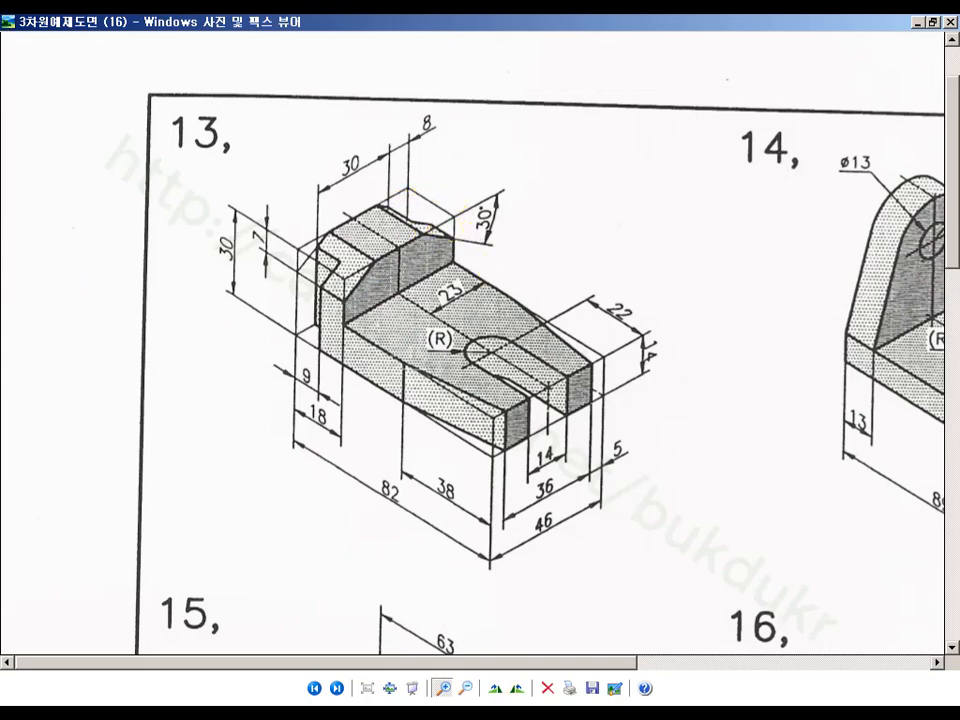
key("alt+Tab")
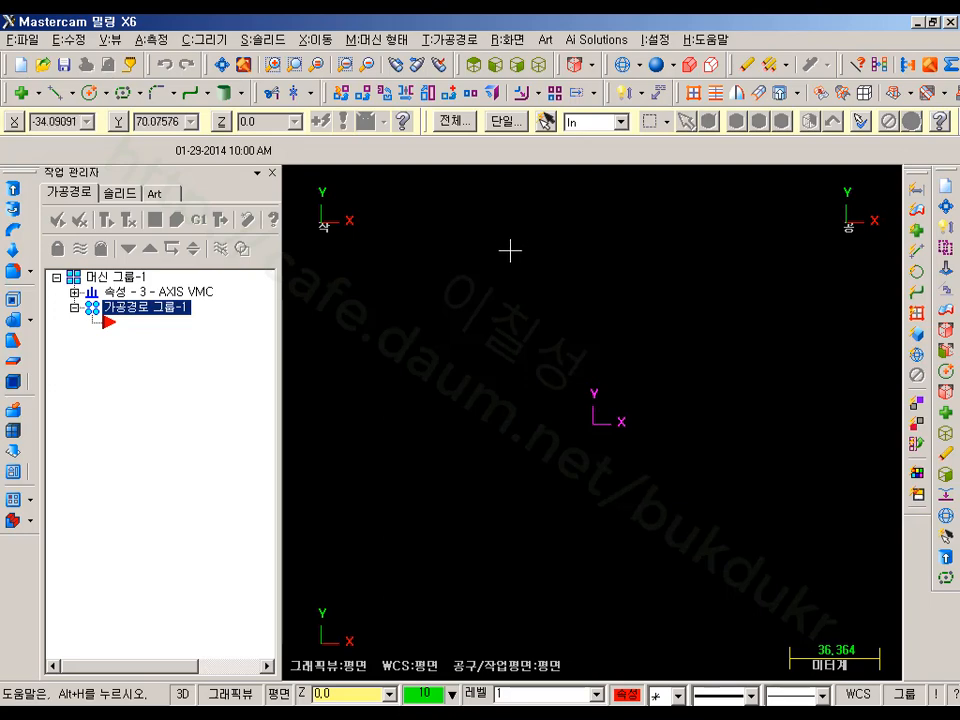
left_click(126, 92)
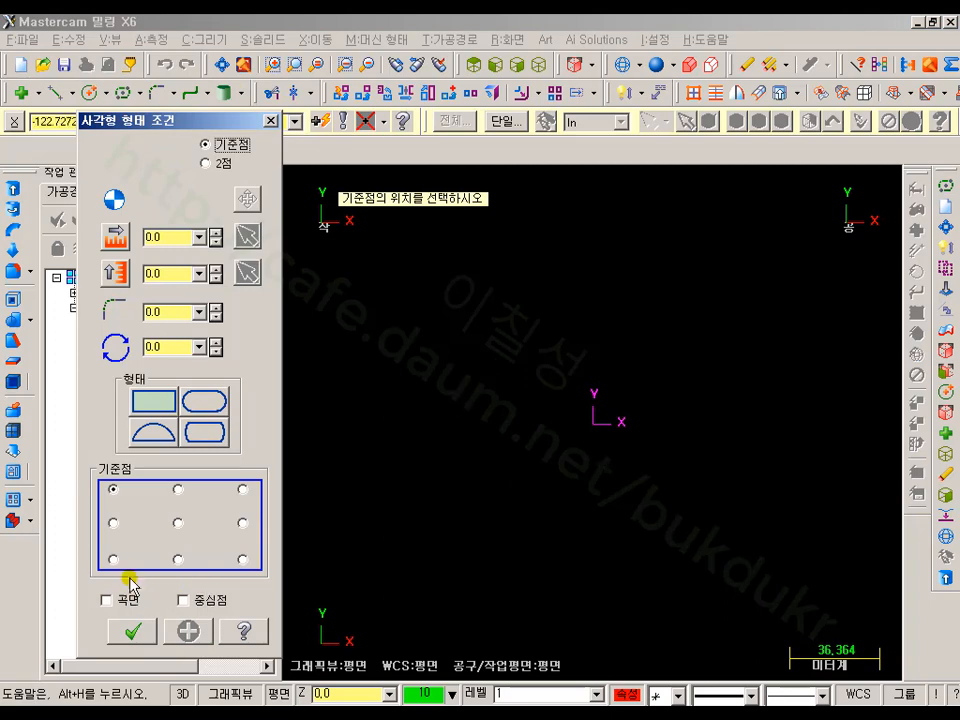
left_click(593, 423)
left_click(795, 272)
double_click(176, 238)
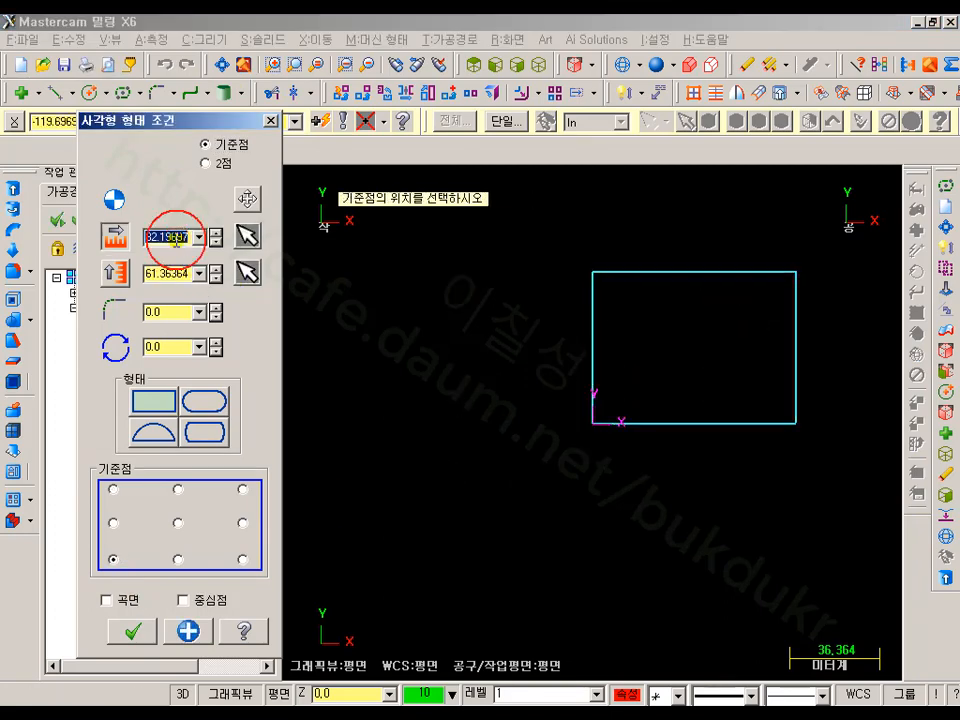
type("82")
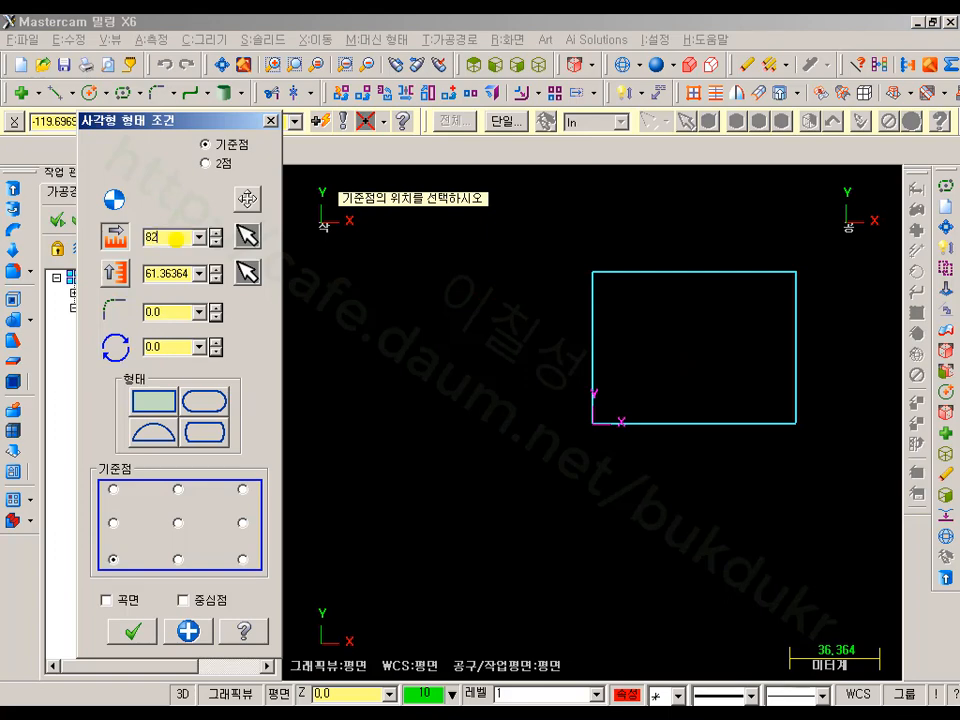
double_click(169, 274)
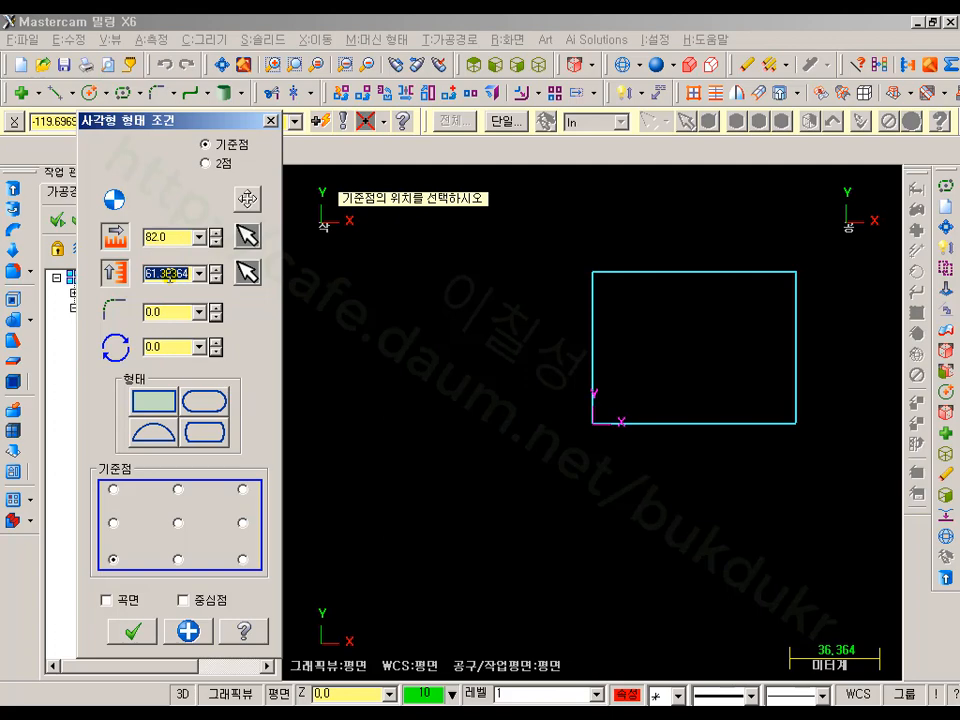
type("46")
key("Return")
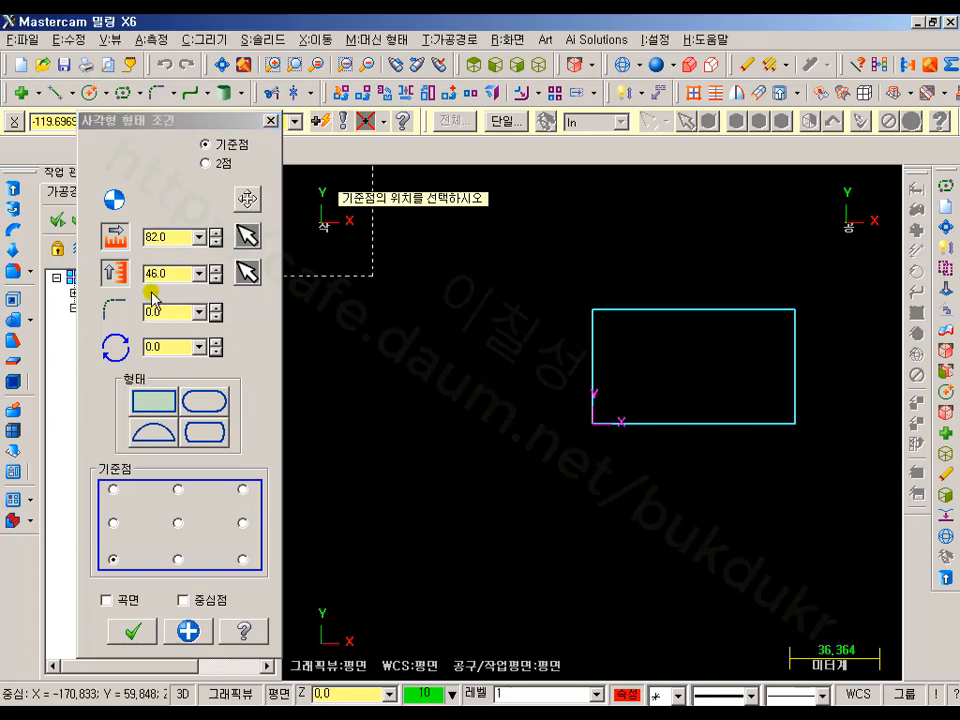
left_click(133, 631)
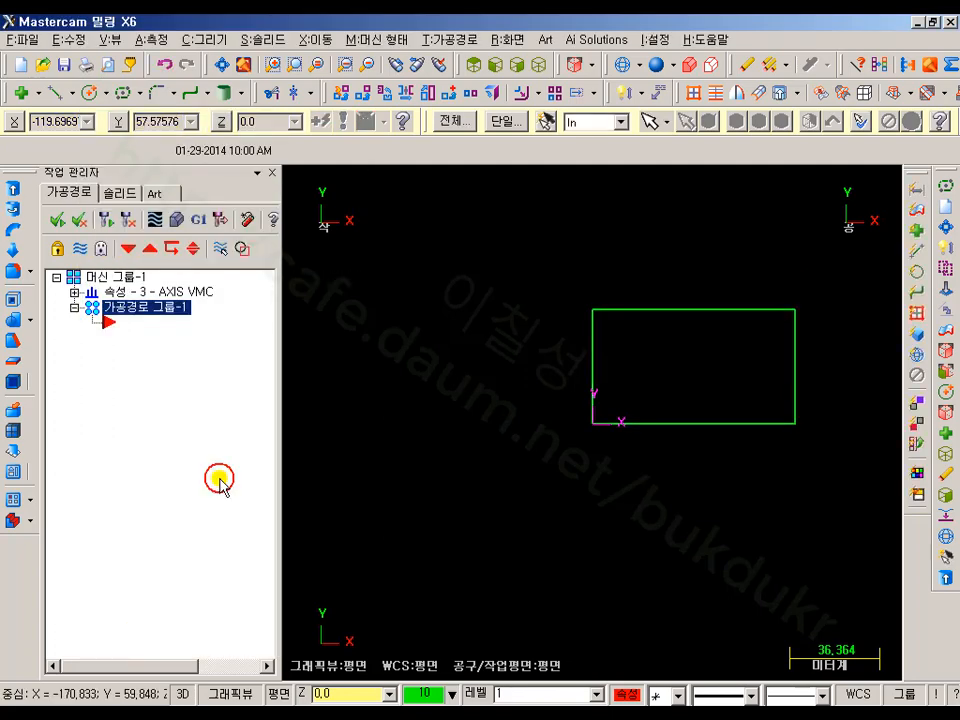
Show the base rectangle in isometric view and extrude it upward 14 as a new solid body.
left_click(540, 66)
left_click(234, 65)
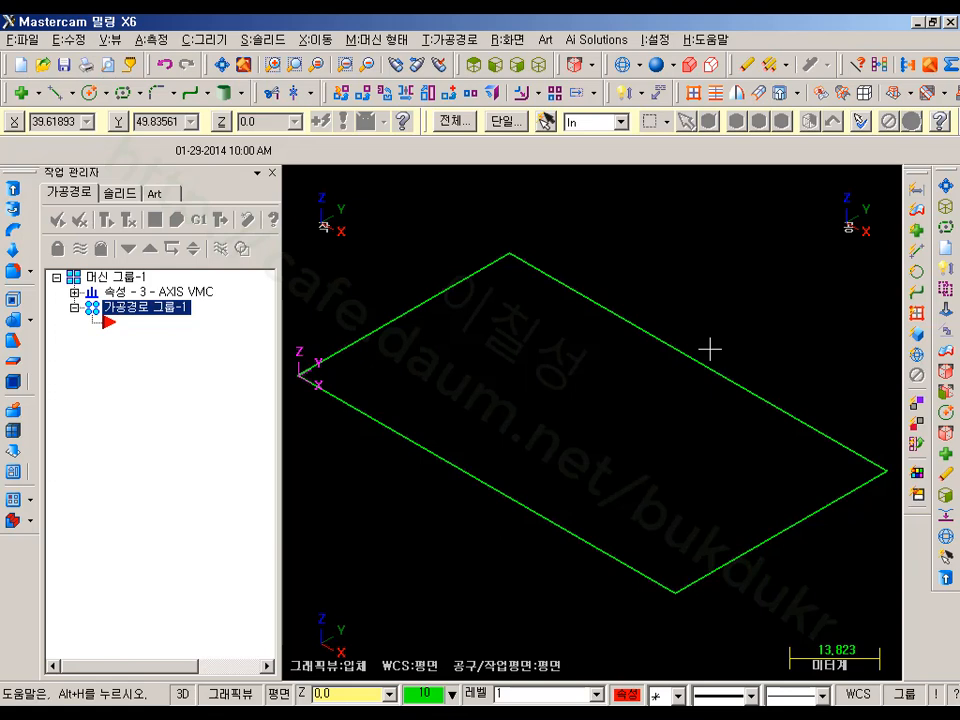
left_click(20, 187)
left_click(364, 336)
left_click(100, 532)
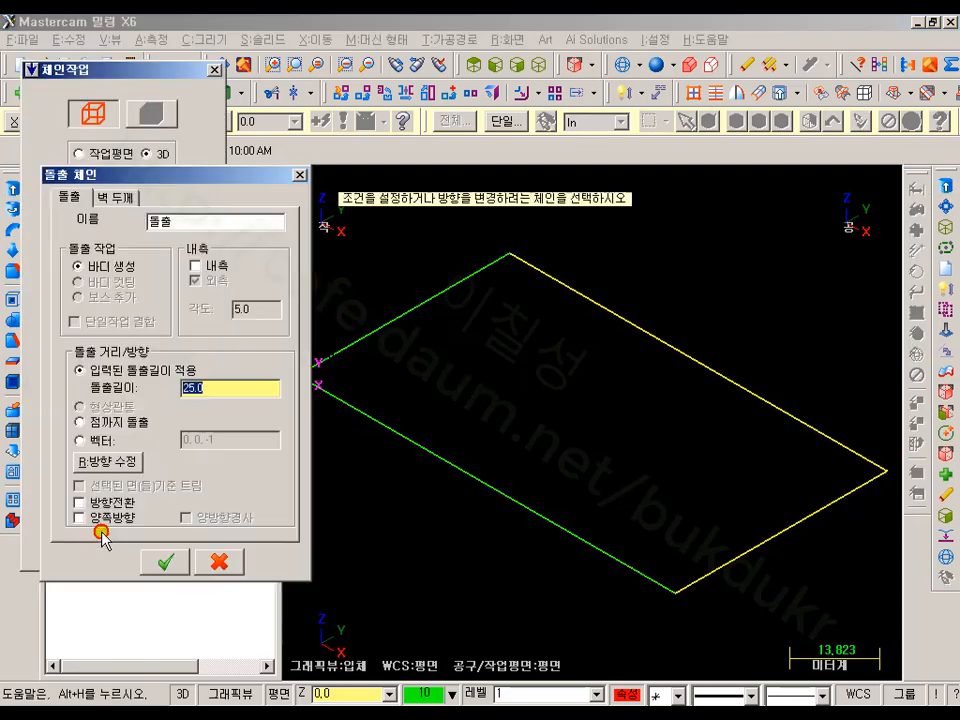
scroll(621, 422, "down", 2)
left_click(333, 381)
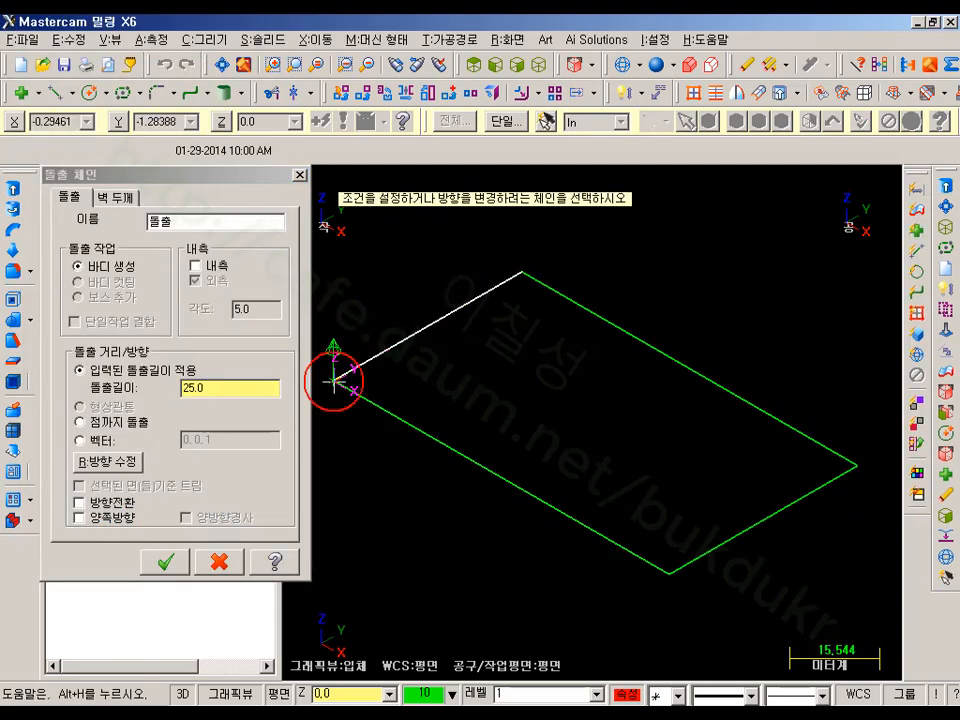
double_click(223, 388)
type("14")
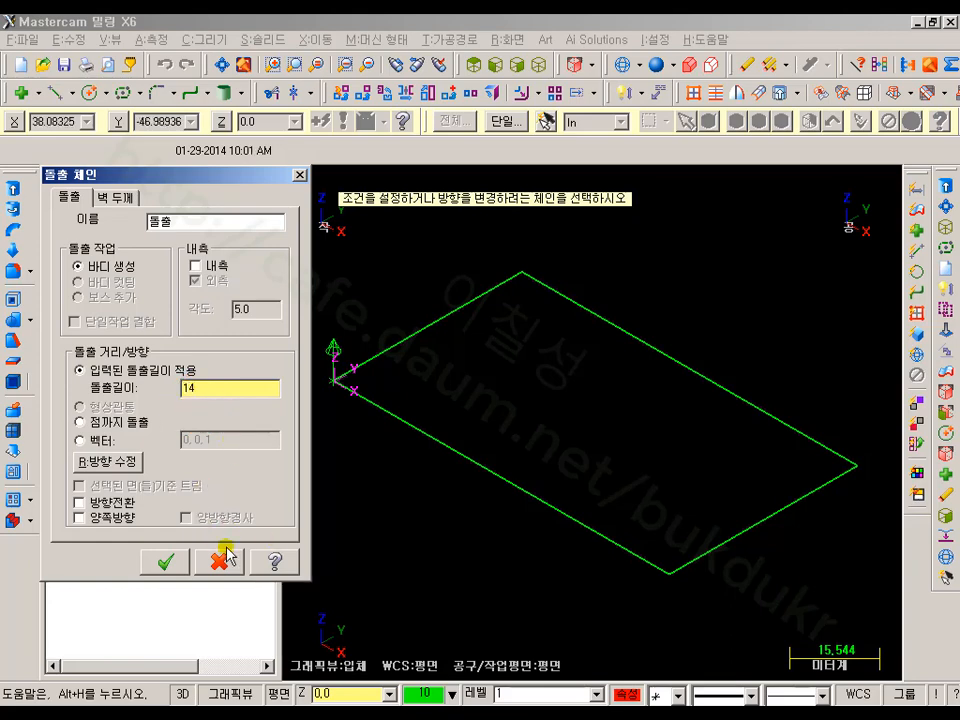
left_click(166, 561)
scroll(479, 524, "down", 4)
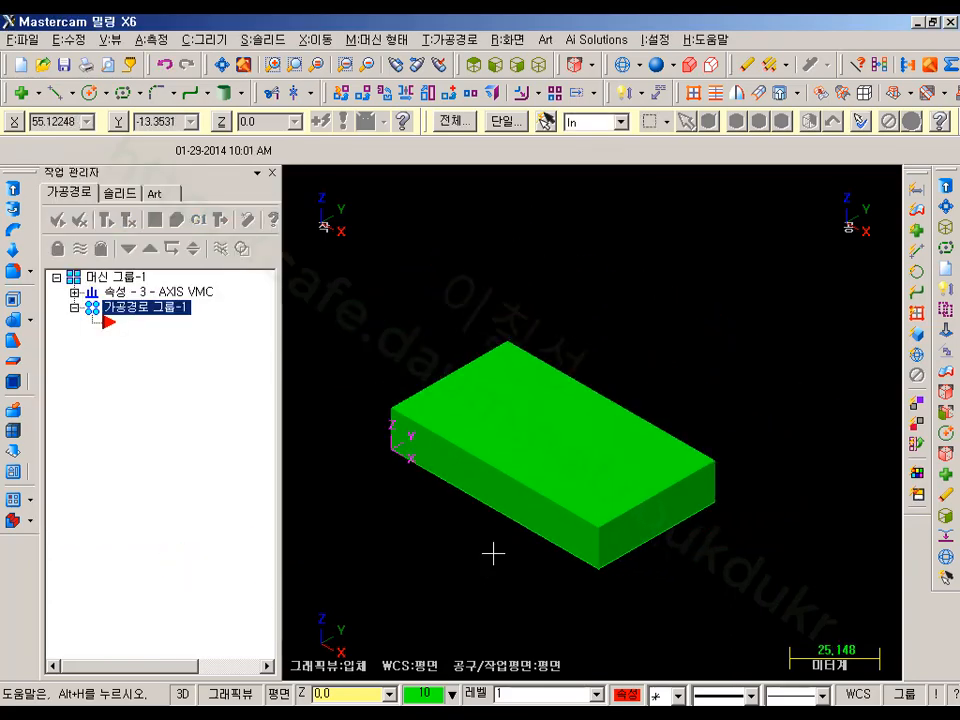
Display the block as wireframe and draw an 18 by 46 rectangle on its bottom face from the origin corner.
left_click(621, 66)
scroll(382, 389, "up", 3)
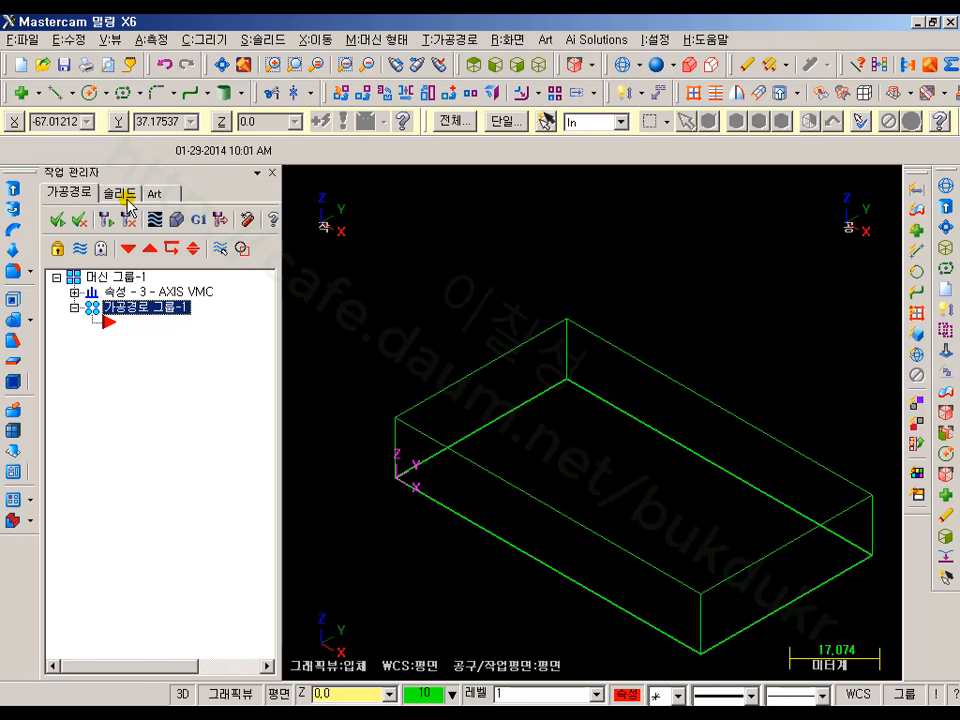
left_click(945, 270)
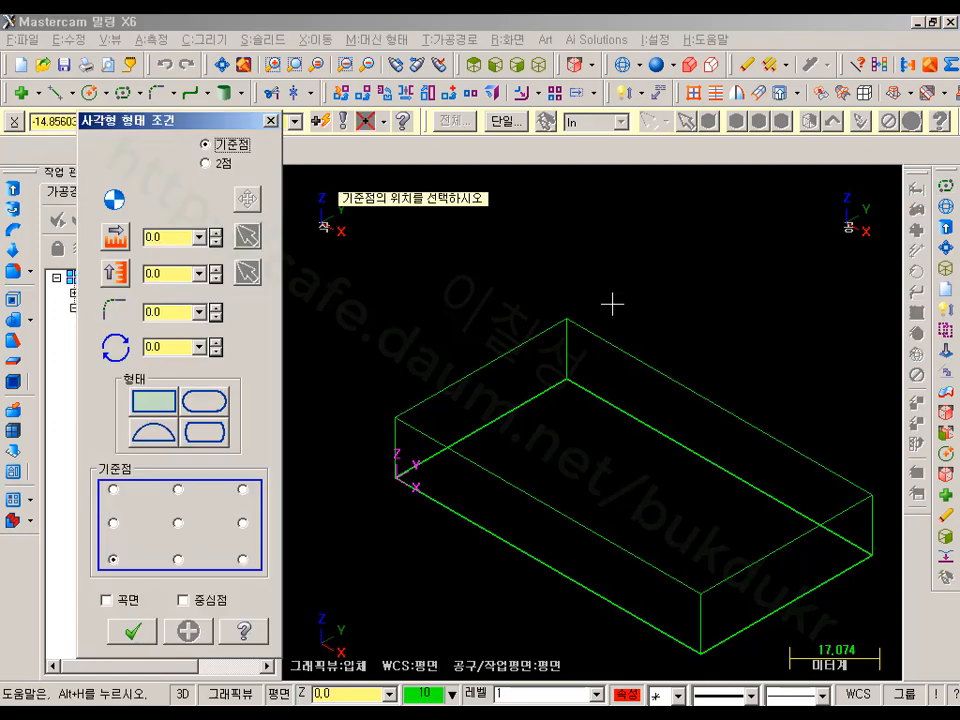
left_click(396, 482)
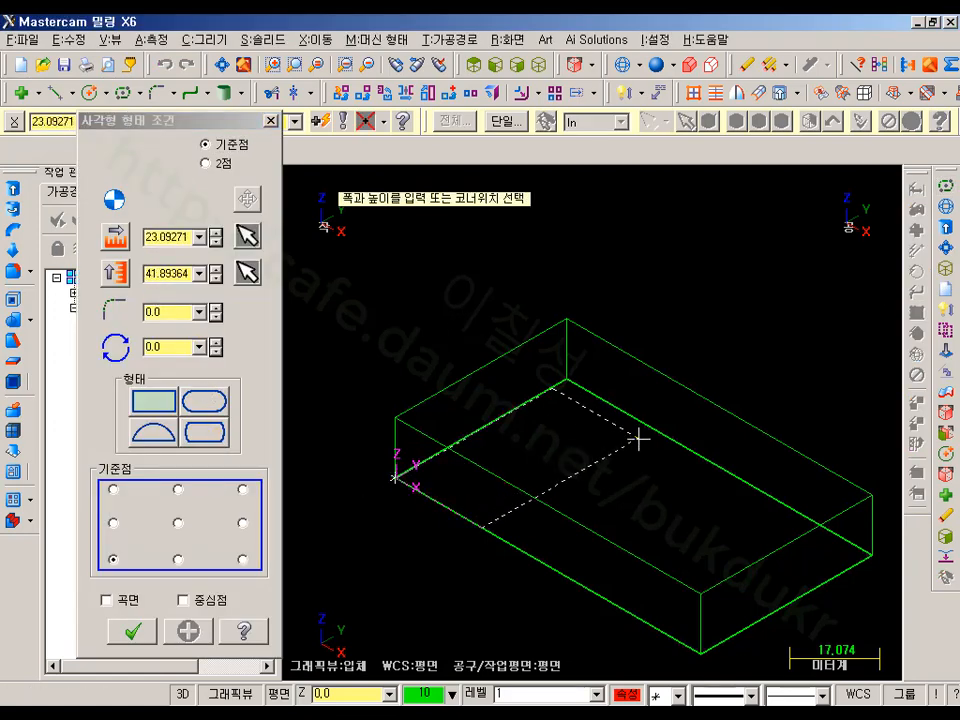
left_click(669, 410)
left_click(175, 240)
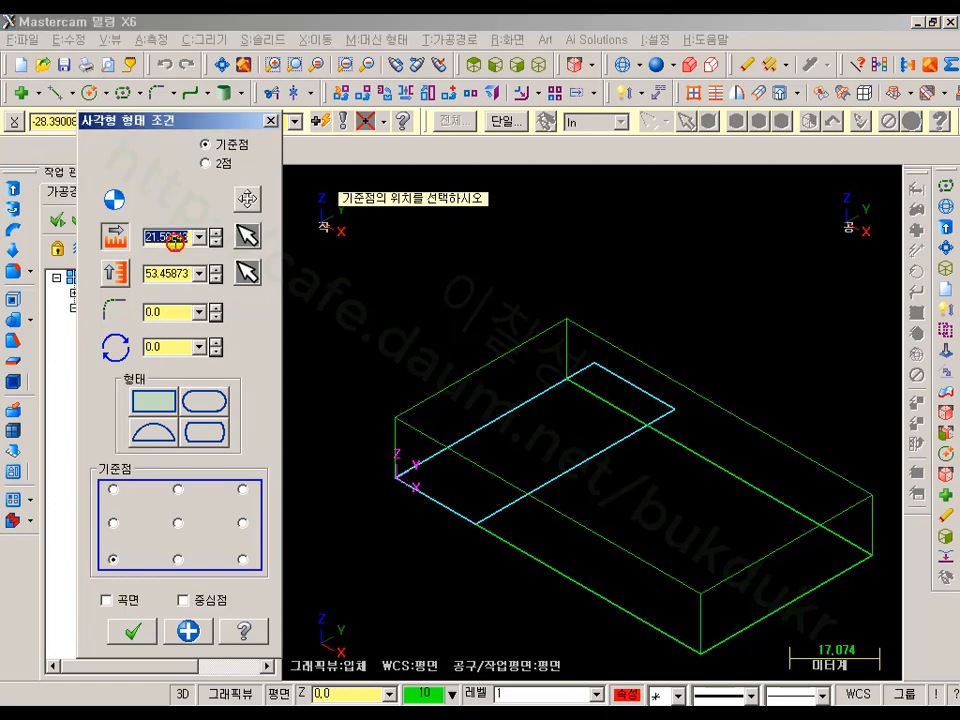
type("1")
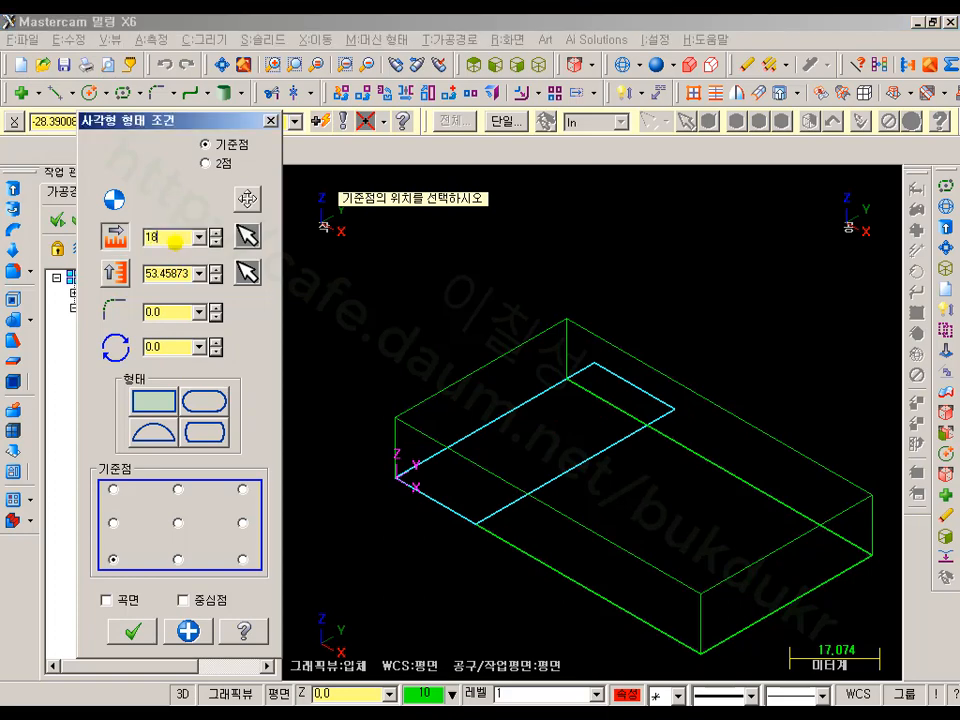
type("8")
left_click(177, 276)
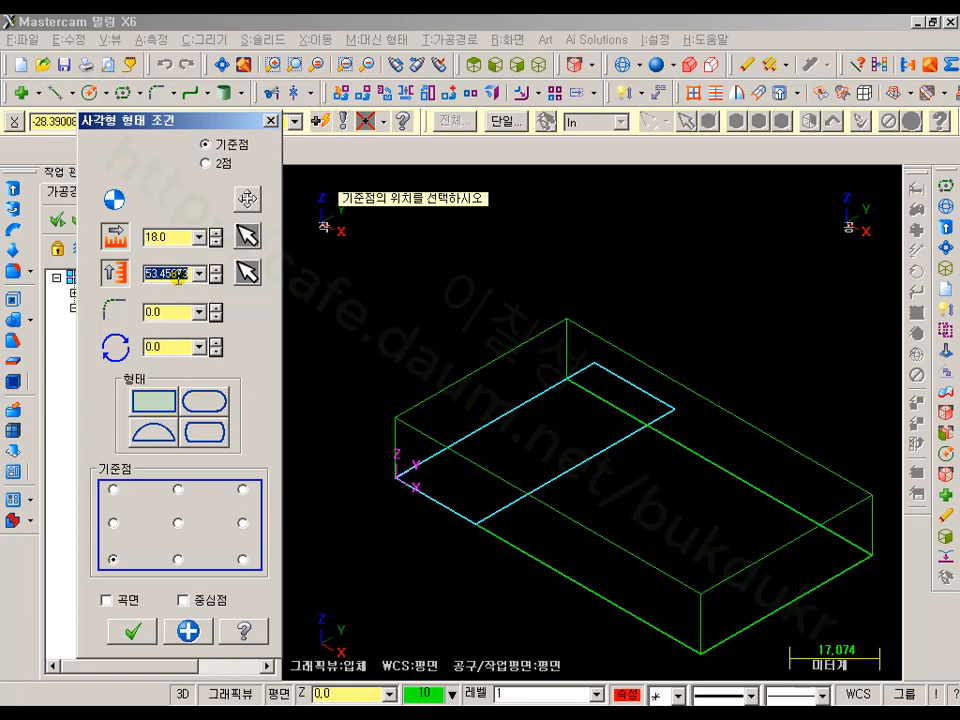
type("4")
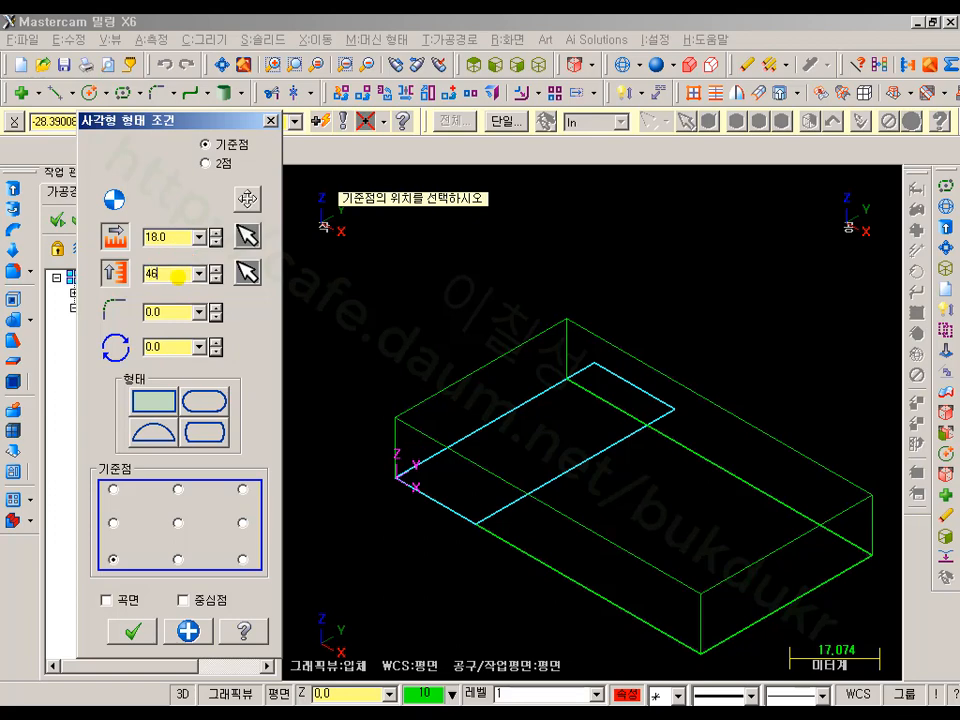
type("6")
key("Tab")
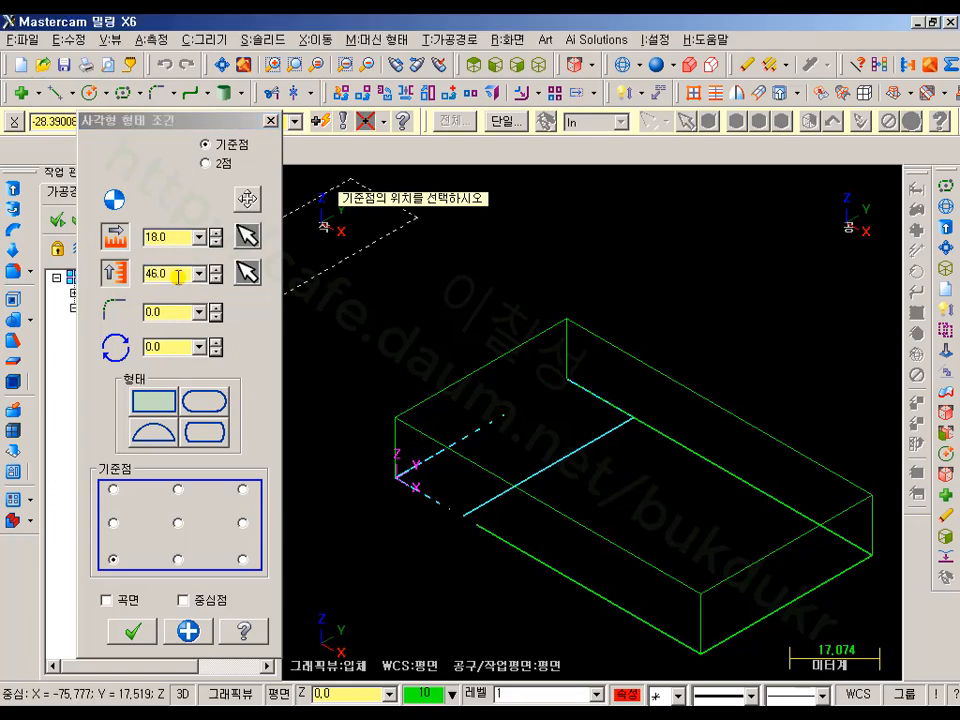
left_click(136, 630)
Extrude the 18 by 46 rectangle upward 30 as a boss added to the block and display the solid shaded.
left_click(14, 191)
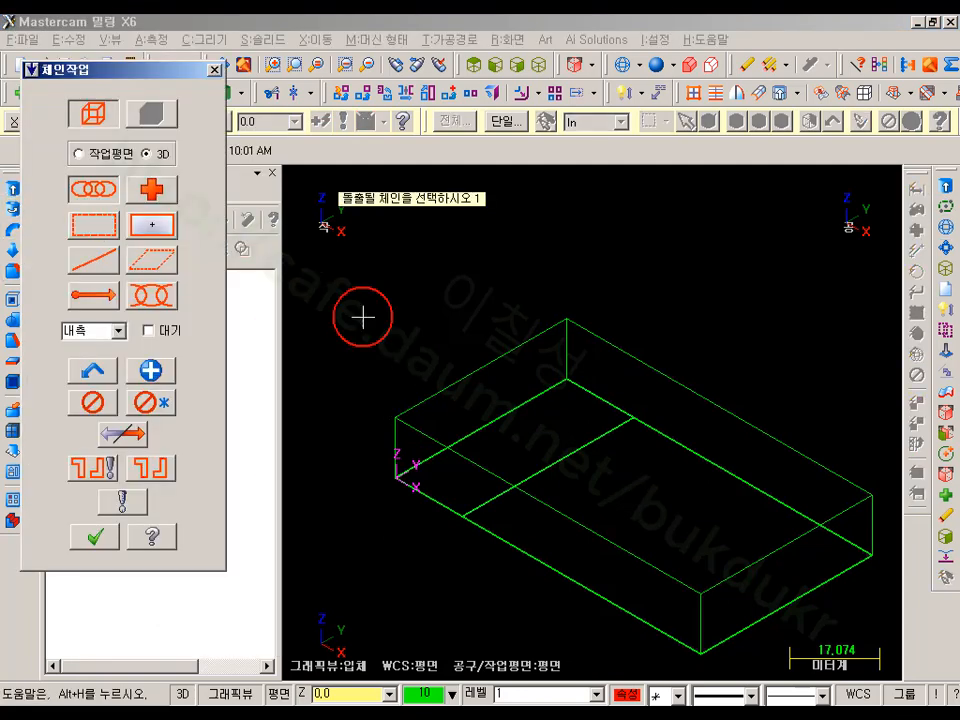
left_click(561, 461)
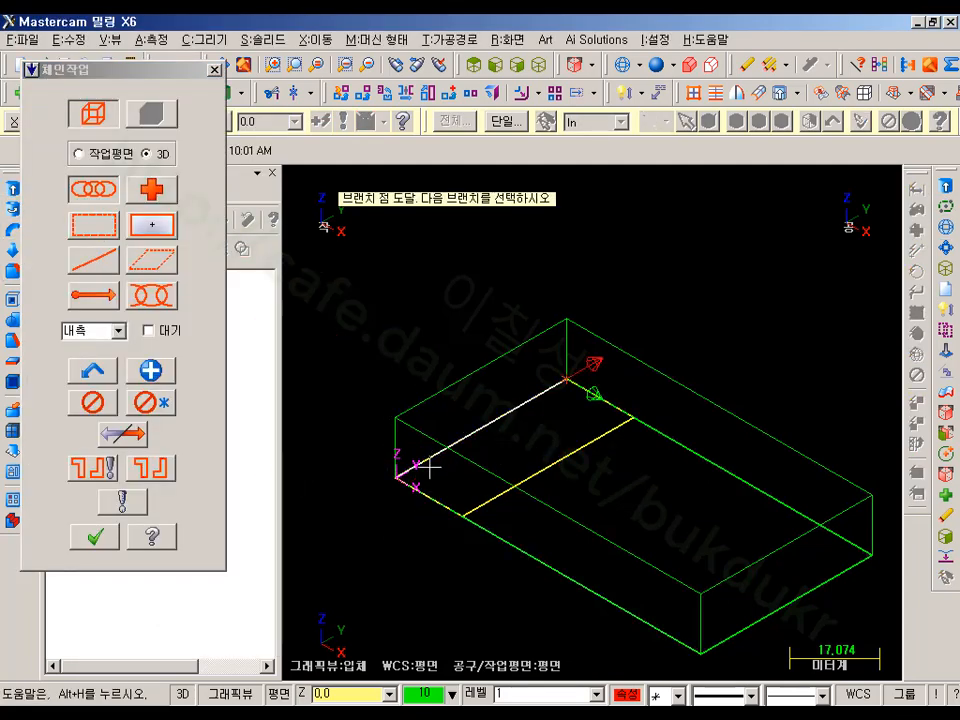
left_click(94, 537)
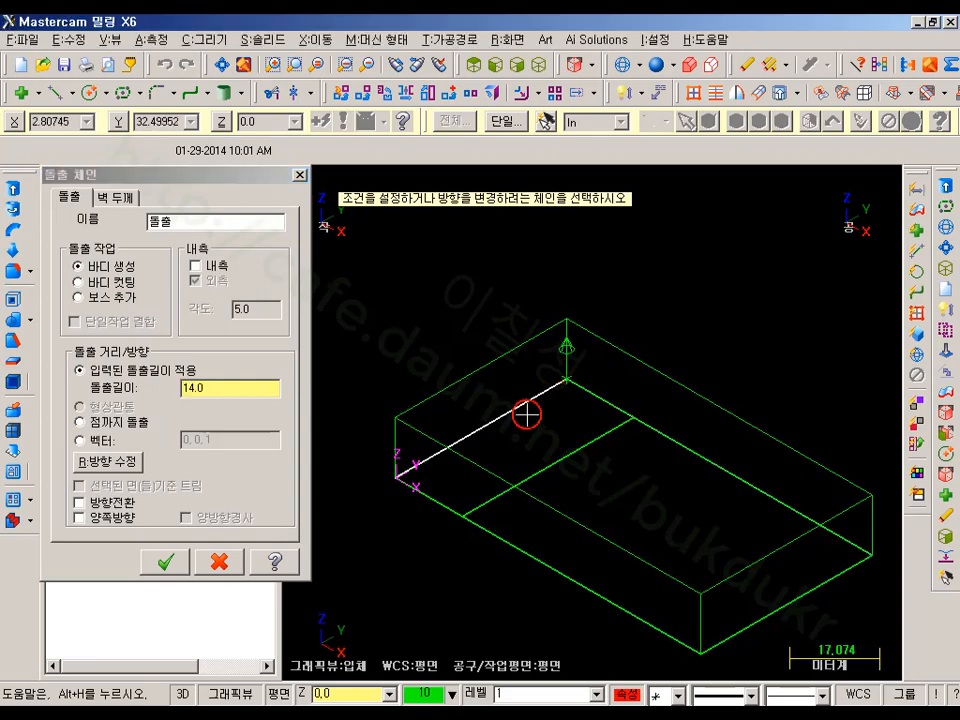
left_click(92, 298)
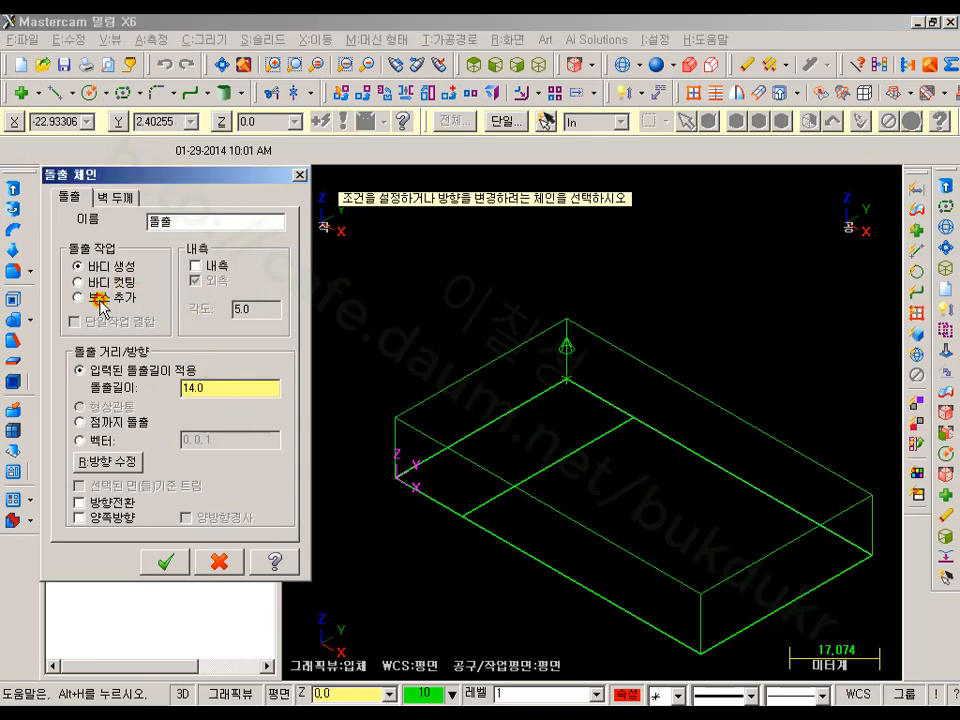
double_click(222, 381)
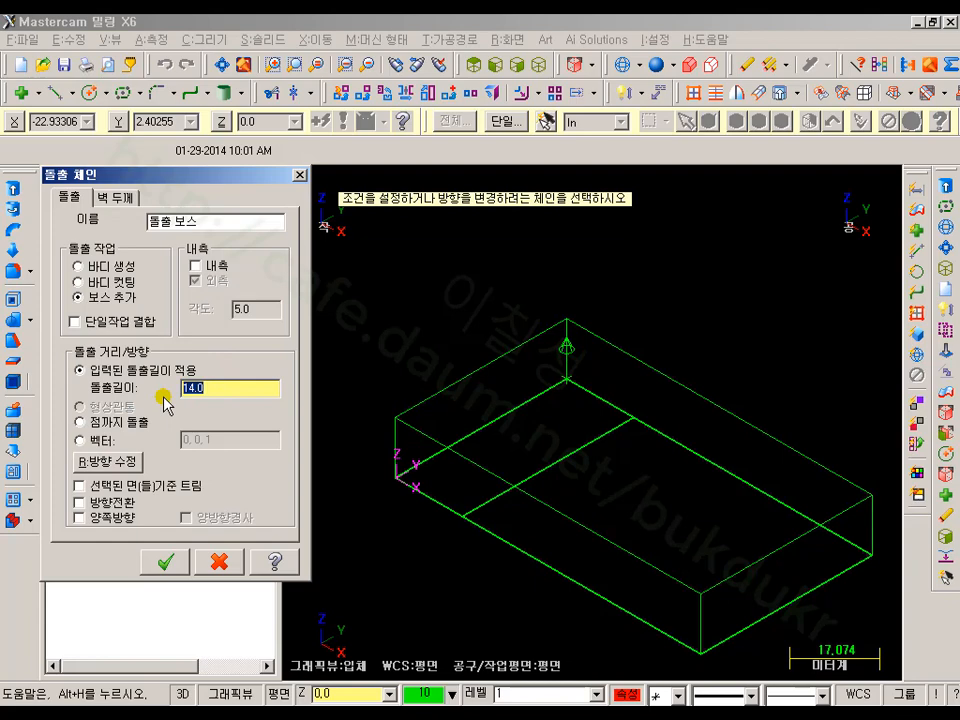
type("30")
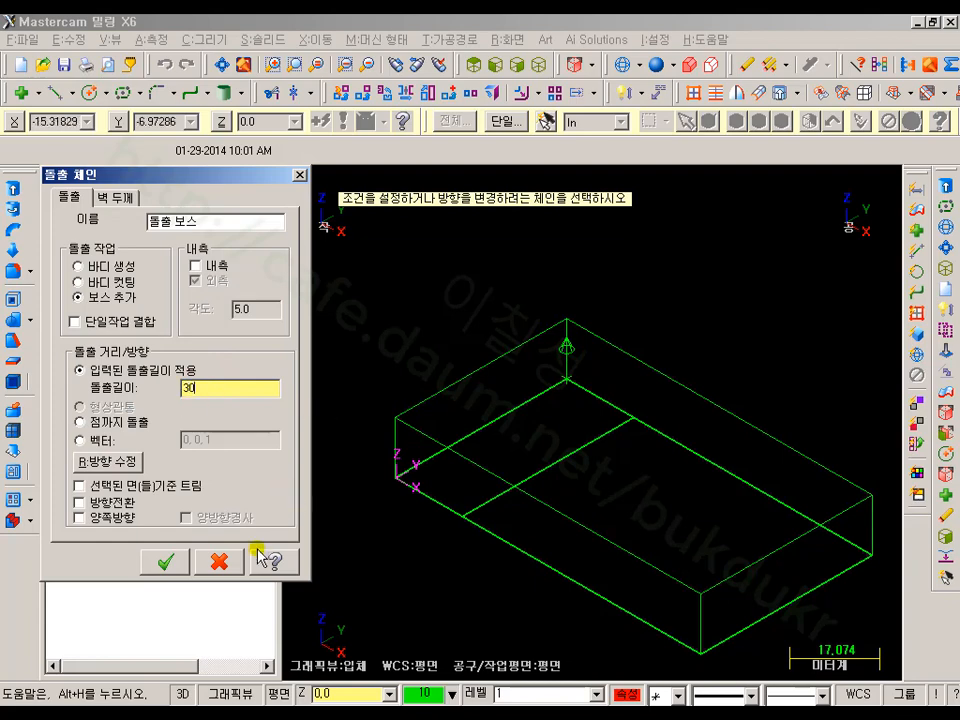
left_click(170, 562)
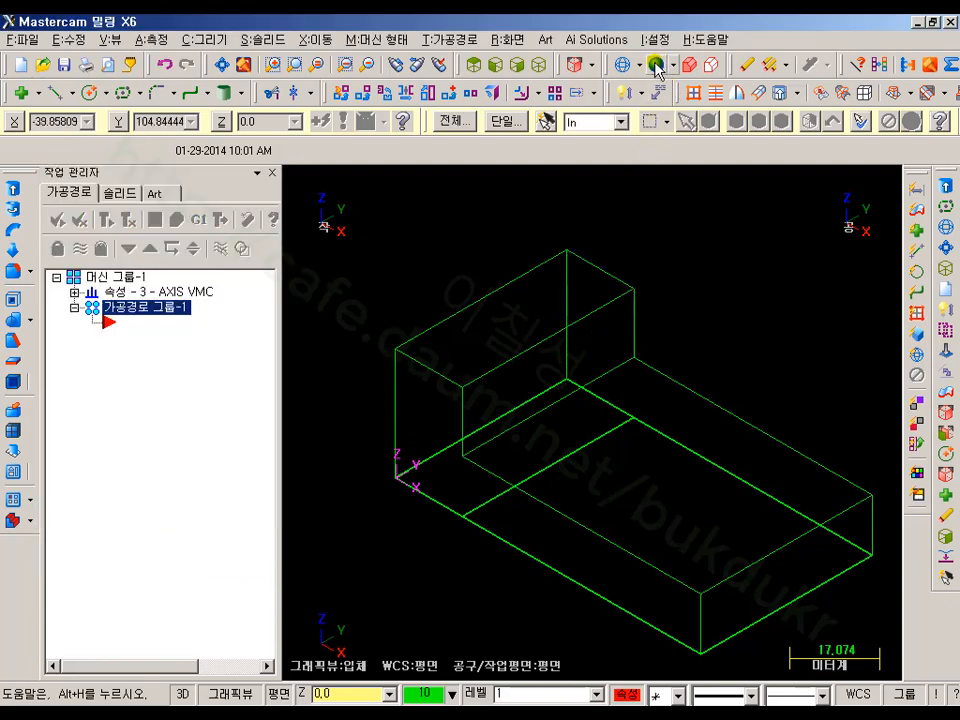
left_click(494, 62)
middle_click_drag(740, 305, 713, 276)
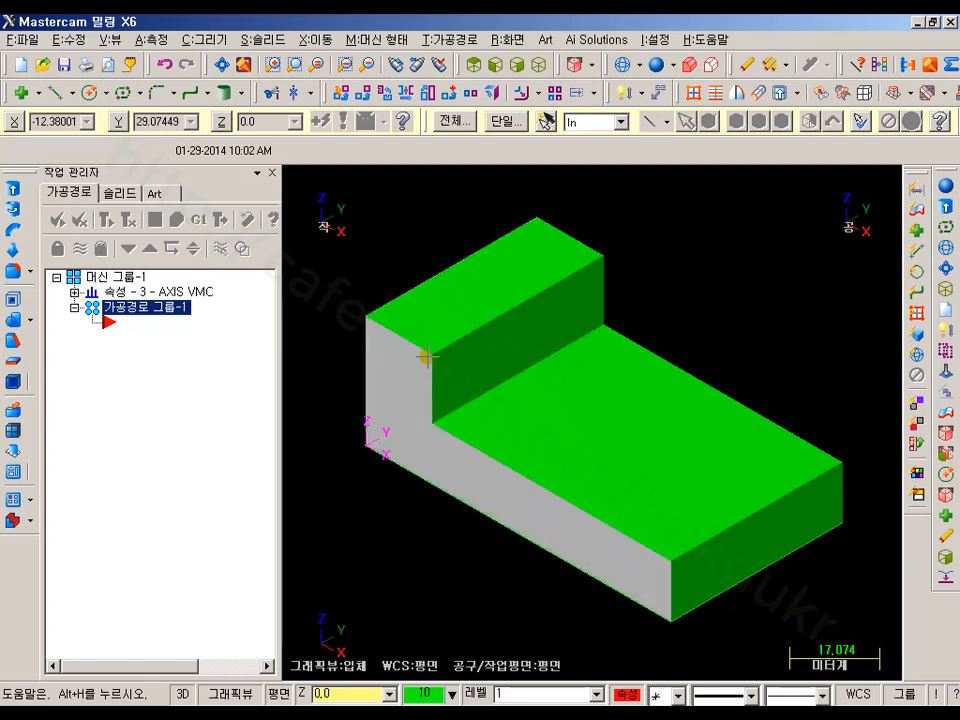
scroll(334, 272, "up", 4)
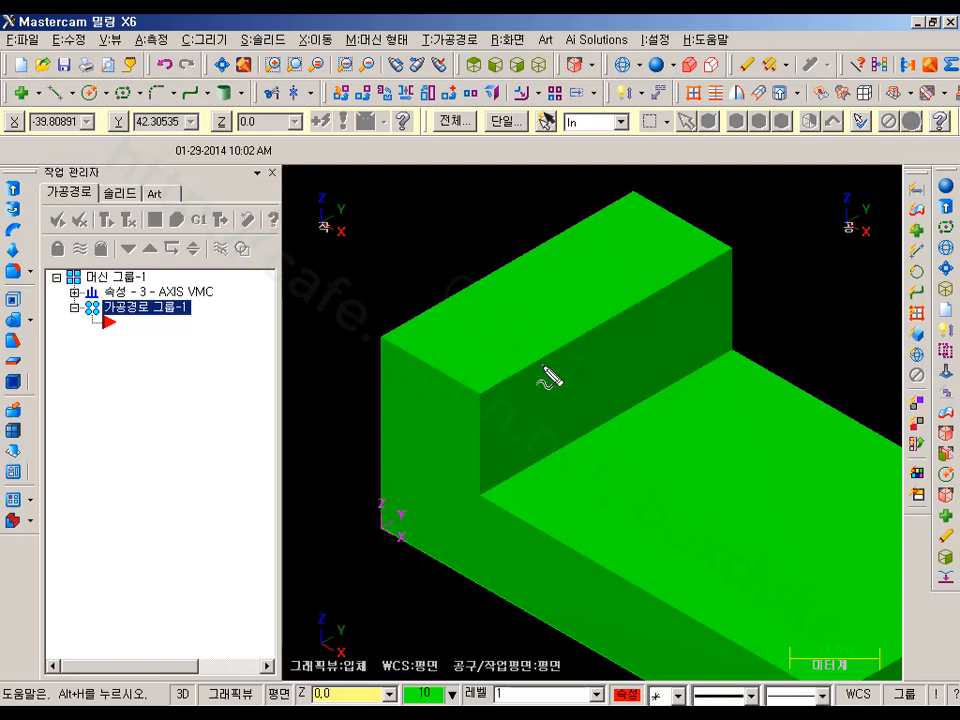
mouse_move(535, 366)
left_mouse_down()
mouse_move(483, 449)
mouse_move(530, 367)
mouse_move(481, 393)
mouse_move(502, 408)
mouse_move(470, 422)
mouse_move(489, 415)
left_mouse_up()
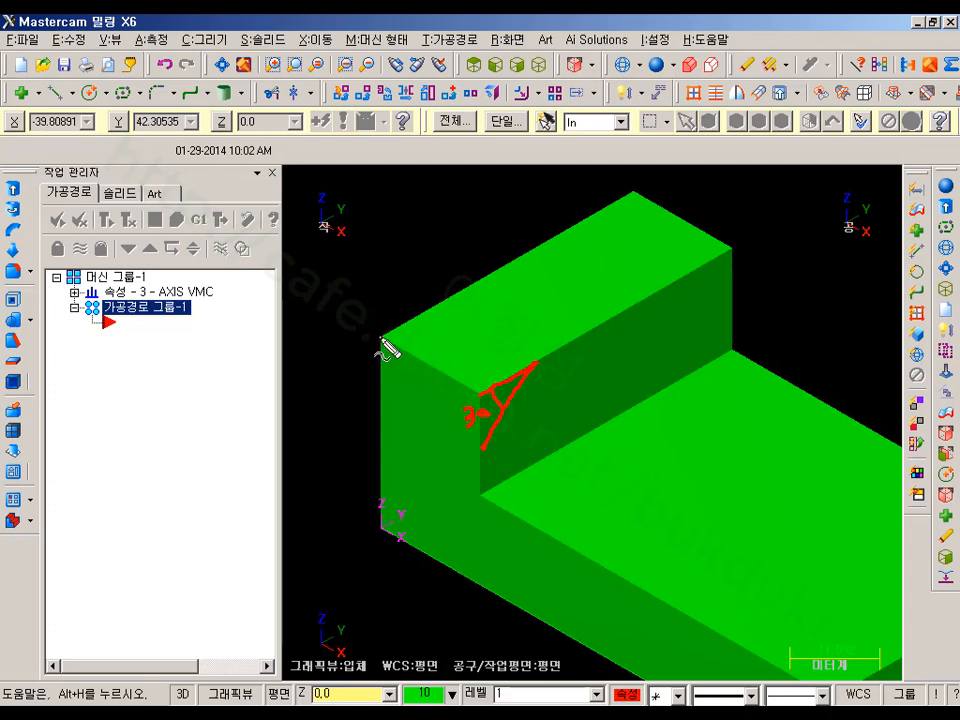
left_click_drag(381, 338, 342, 342)
mouse_move(381, 406)
left_mouse_down()
mouse_move(345, 410)
mouse_move(349, 376)
mouse_move(342, 409)
left_mouse_up()
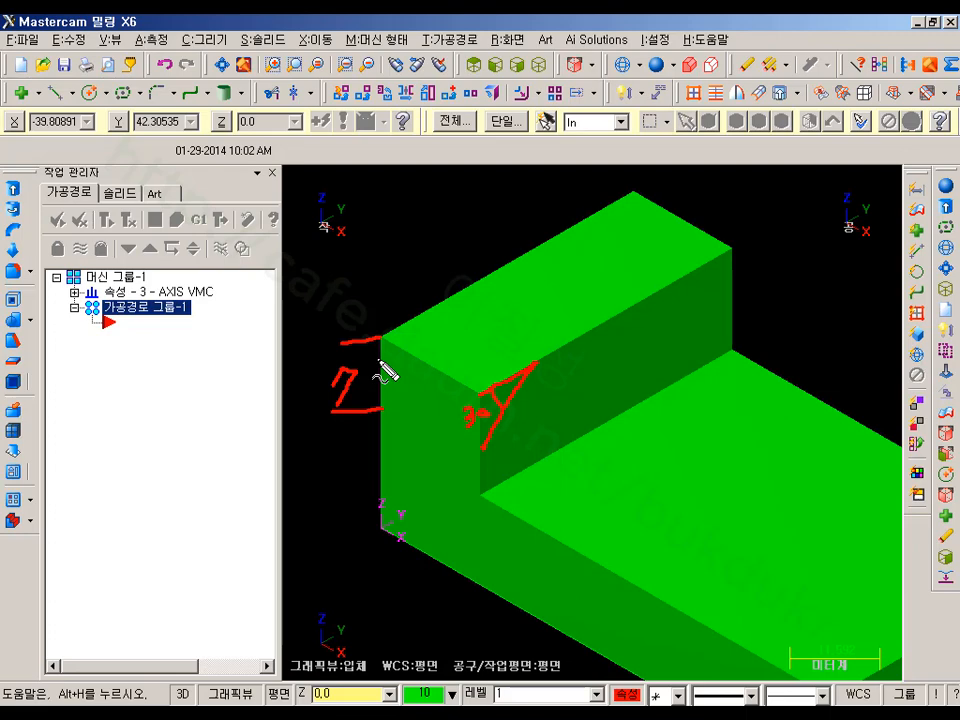
mouse_move(385, 343)
left_mouse_down()
mouse_move(384, 411)
mouse_move(461, 296)
left_mouse_up()
left_click_drag(384, 367, 417, 361)
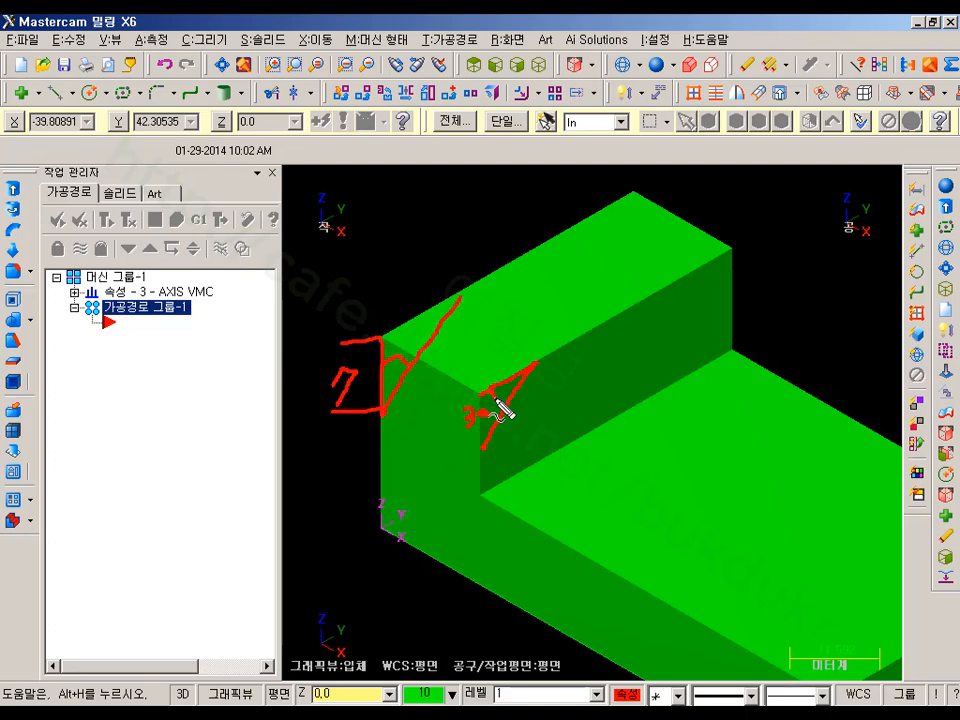
left_click_drag(480, 400, 480, 455)
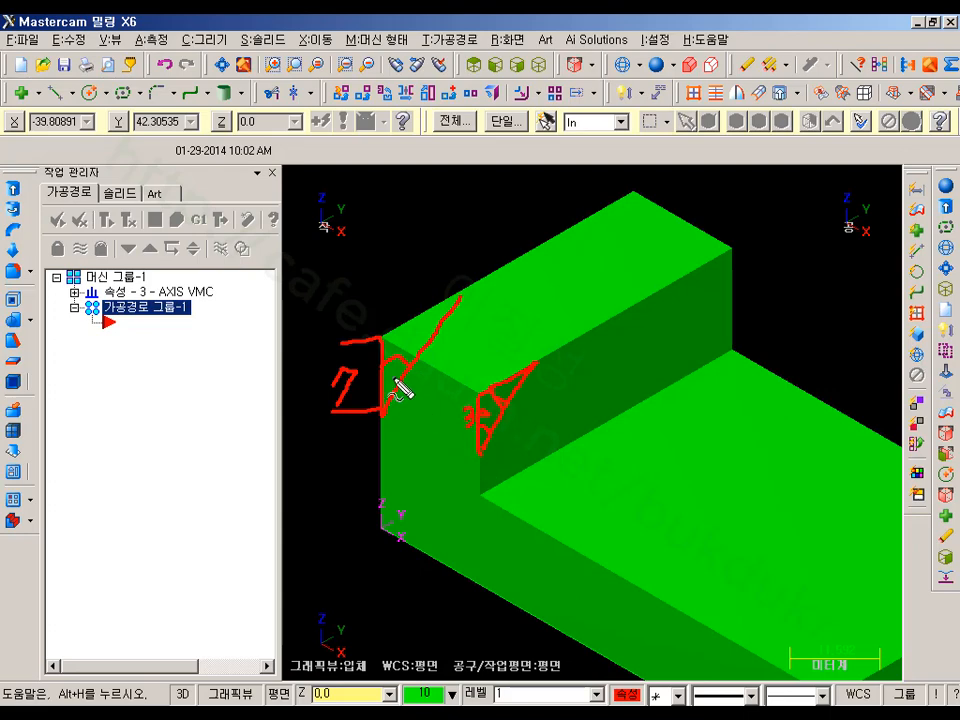
mouse_move(411, 312)
left_mouse_down()
mouse_move(412, 340)
mouse_move(424, 324)
mouse_move(435, 328)
left_mouse_up()
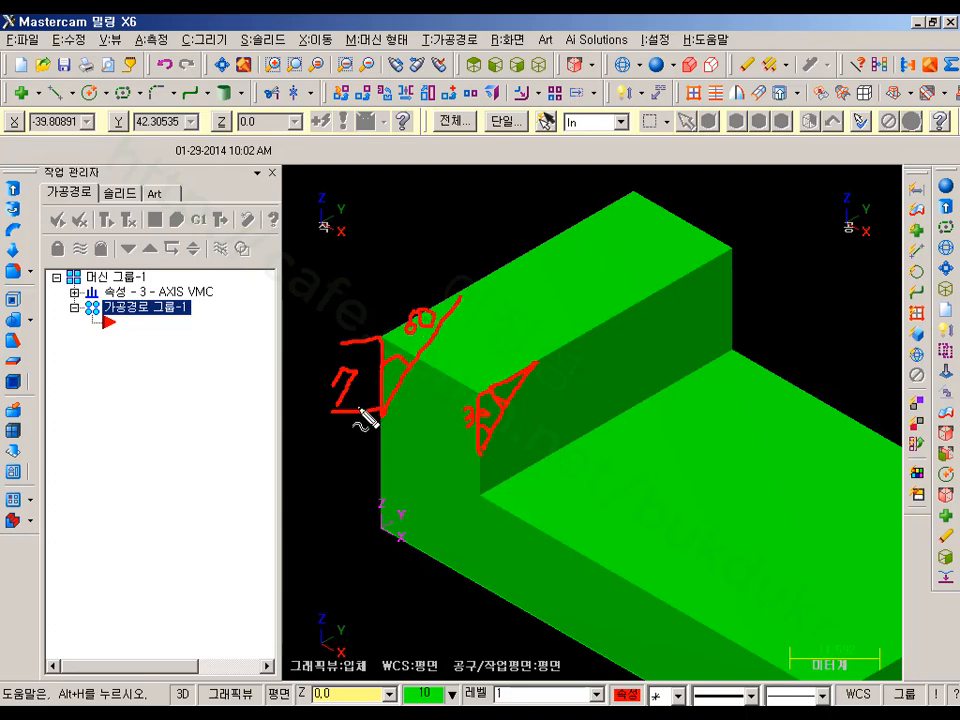
mouse_move(330, 412)
left_mouse_down()
mouse_move(350, 366)
mouse_move(366, 388)
mouse_move(349, 412)
left_mouse_up()
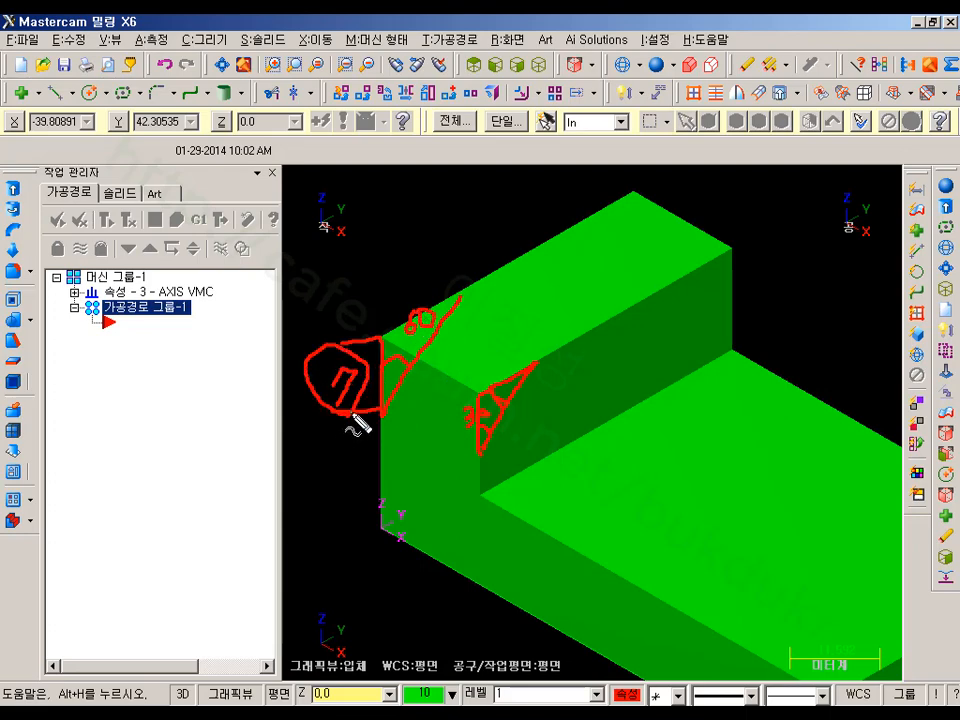
mouse_move(432, 342)
left_mouse_down()
mouse_move(378, 299)
mouse_move(489, 313)
mouse_move(431, 336)
left_mouse_up()
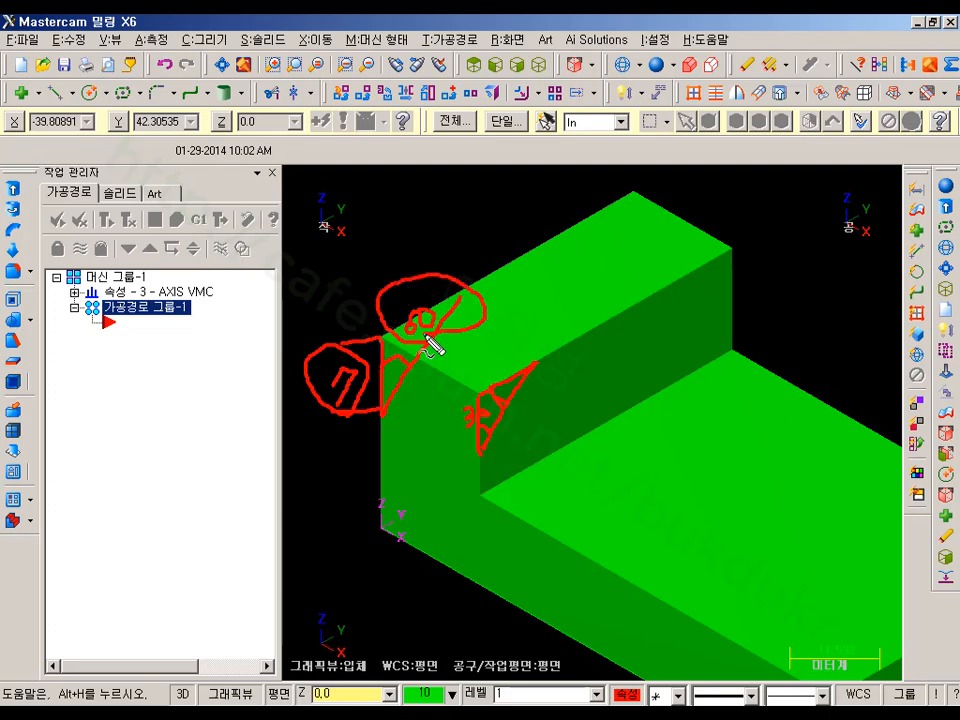
mouse_move(493, 395)
left_mouse_down()
mouse_move(542, 364)
mouse_move(525, 386)
mouse_move(497, 392)
mouse_move(548, 350)
left_mouse_up()
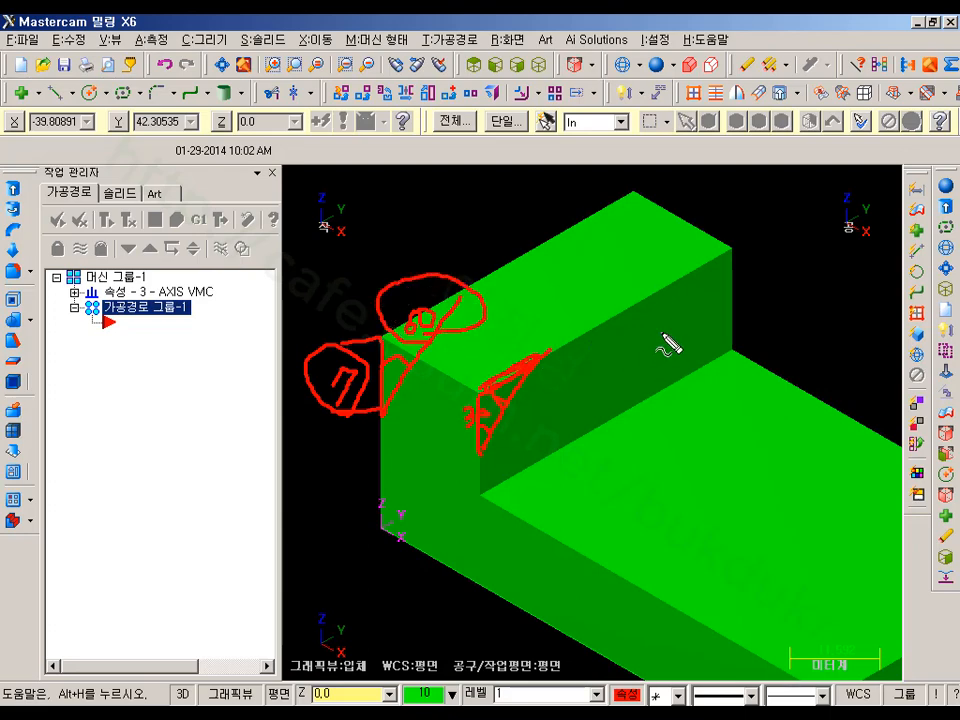
key("Escape")
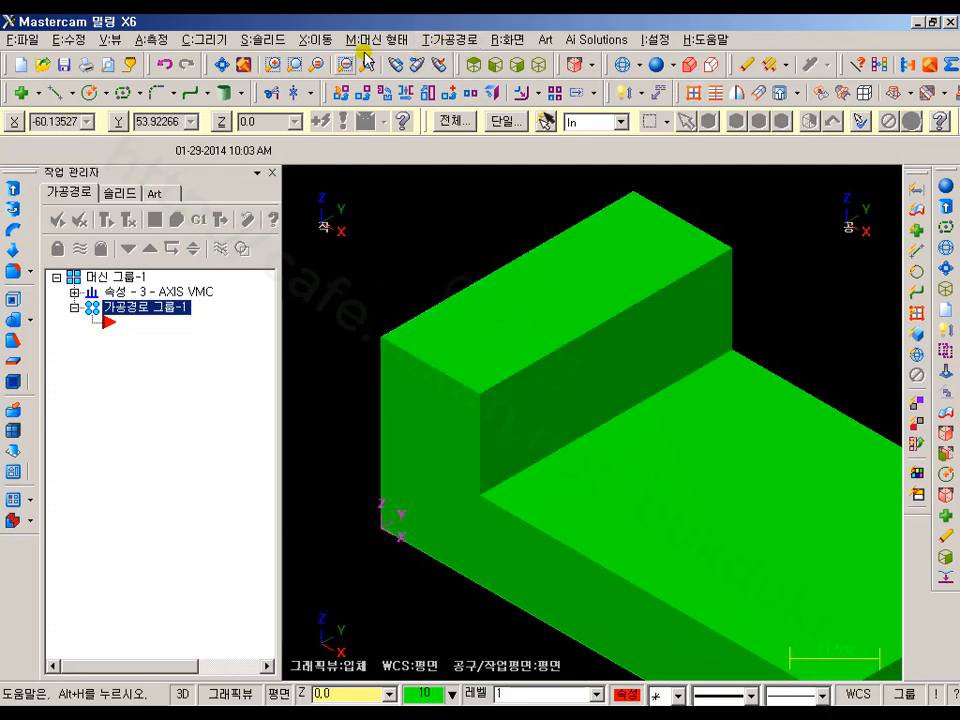
Chamfer the raised block's top edge at the origin end by distance 7 and angle 60, using the end face as reference.
left_click(31, 270)
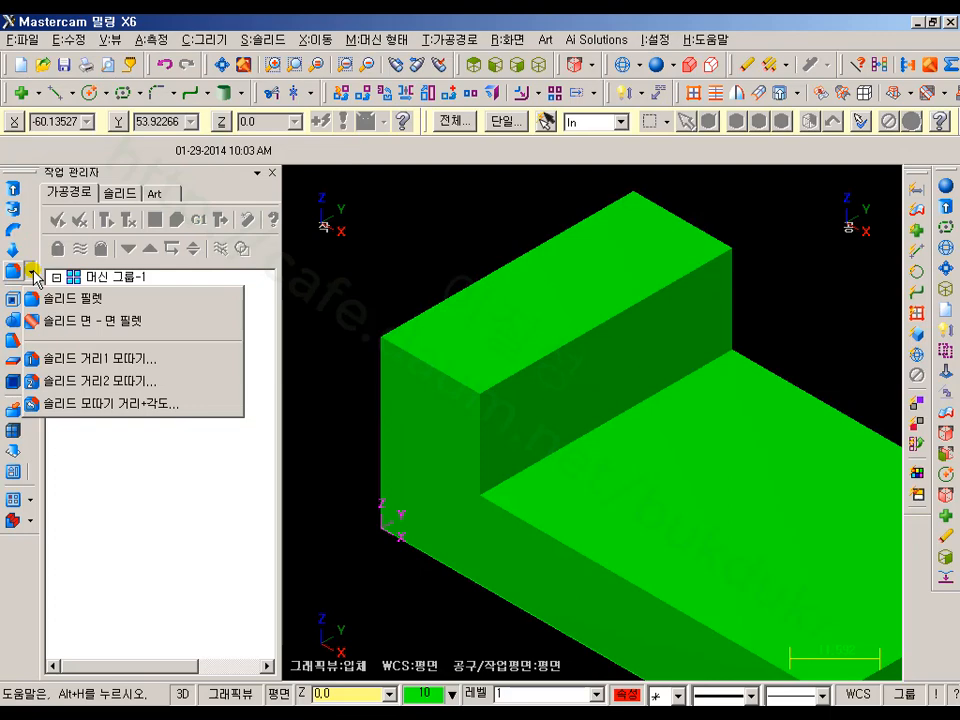
left_click(66, 408)
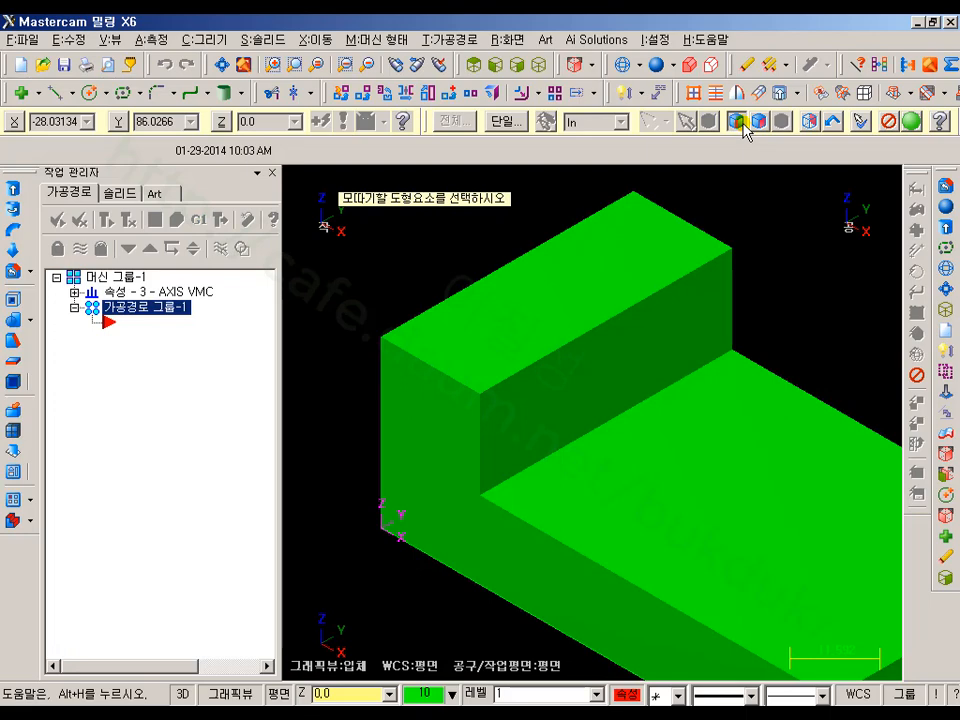
left_click(433, 375)
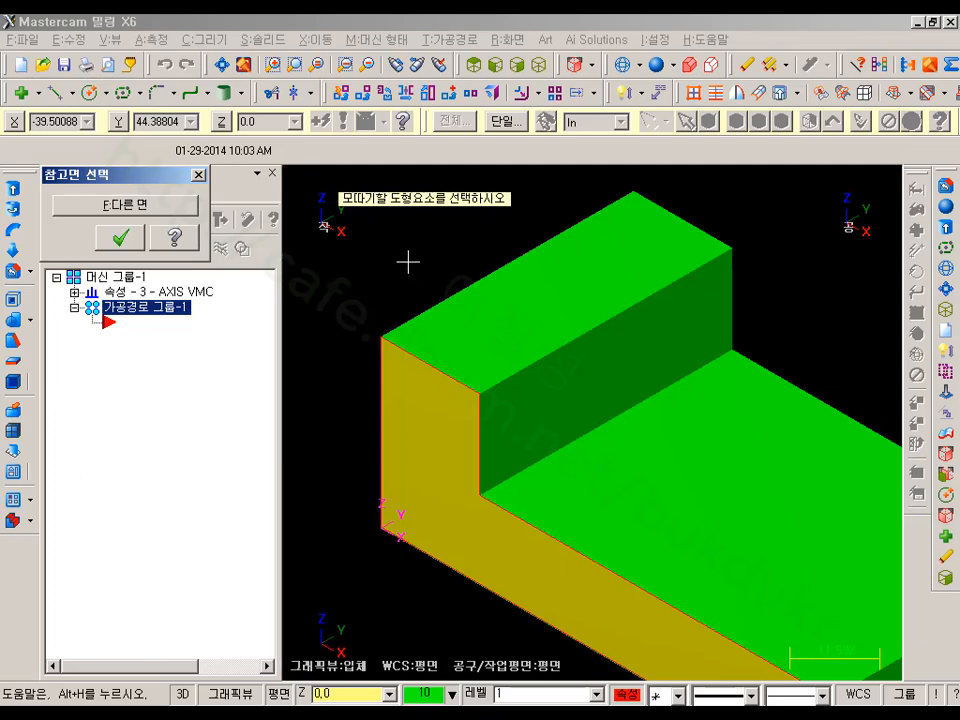
left_click(120, 237)
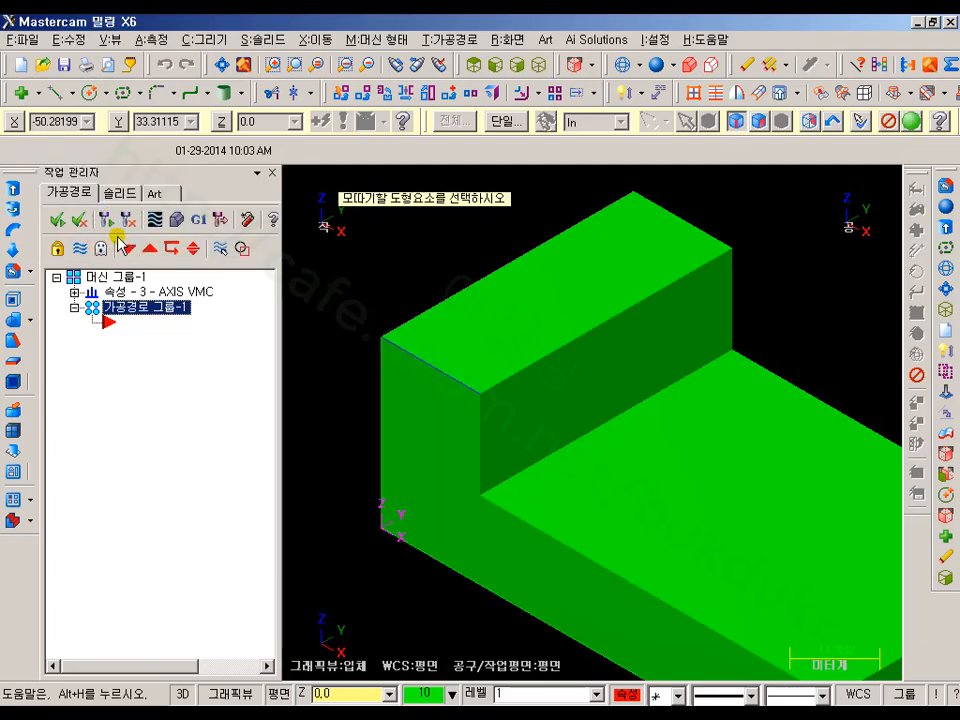
left_click(914, 122)
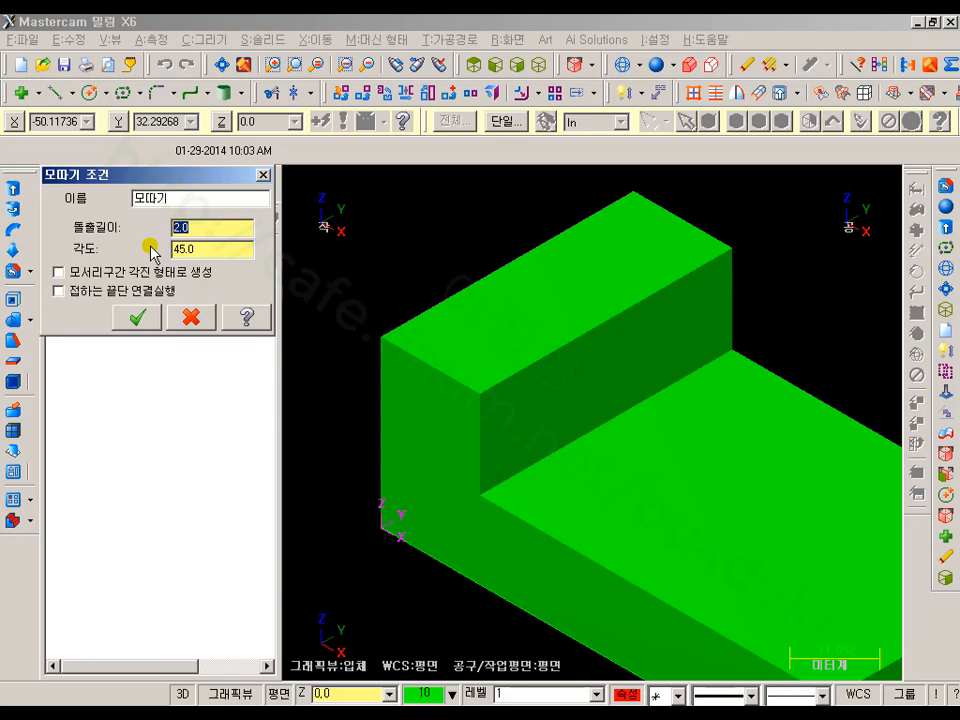
type("7")
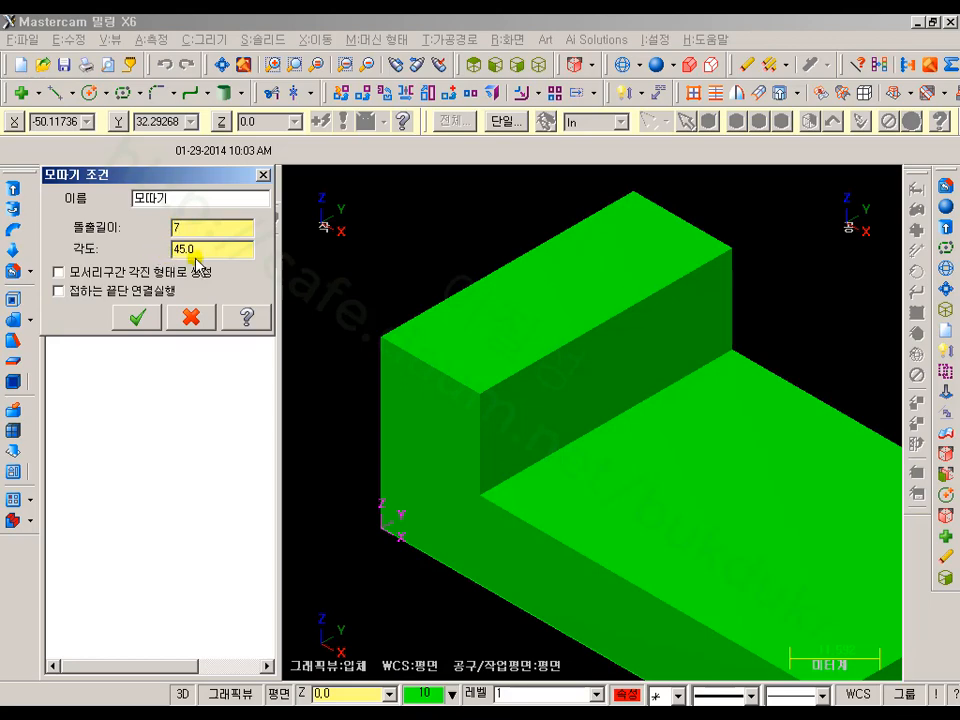
left_click_drag(199, 250, 146, 258)
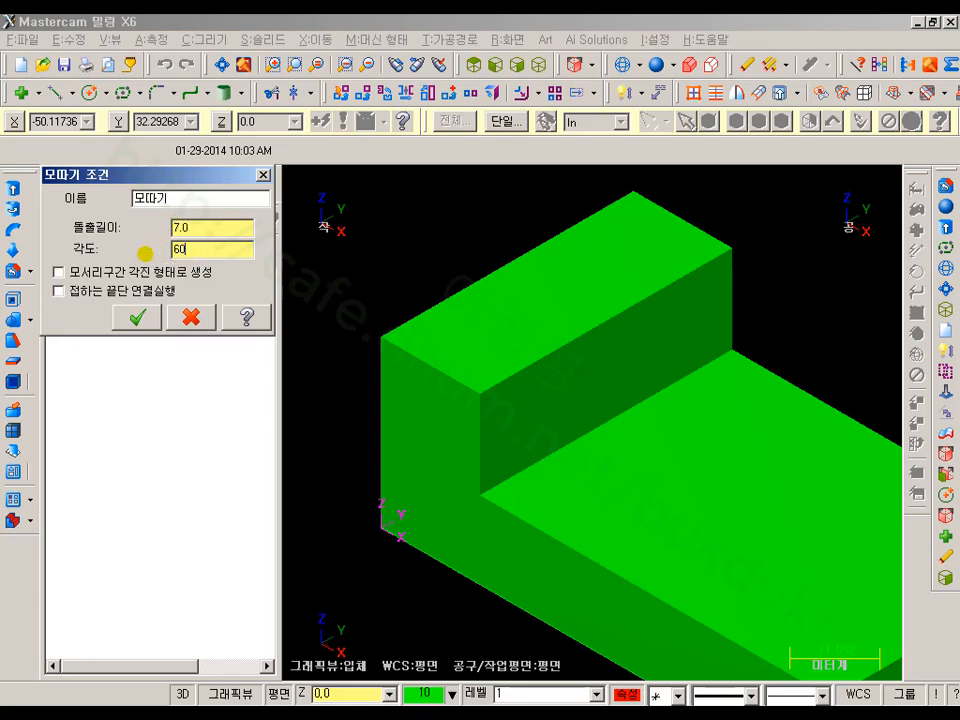
left_click(142, 318)
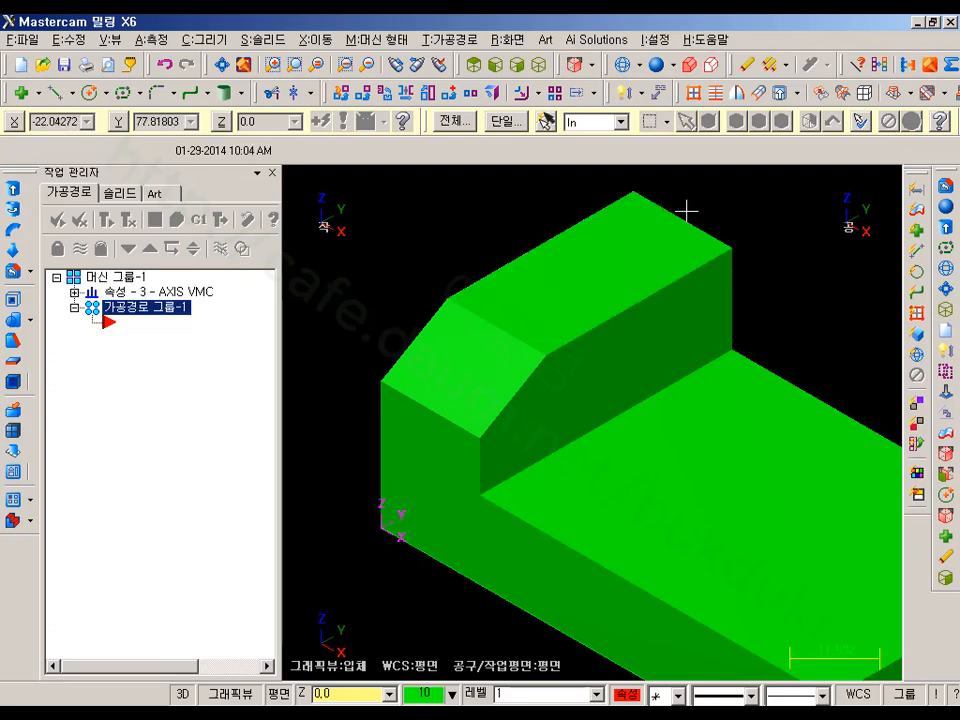
Add the top edge at the raised block's opposite end to the existing chamfer's geometry, with that end face as its reference.
middle_click_drag(807, 218, 713, 300)
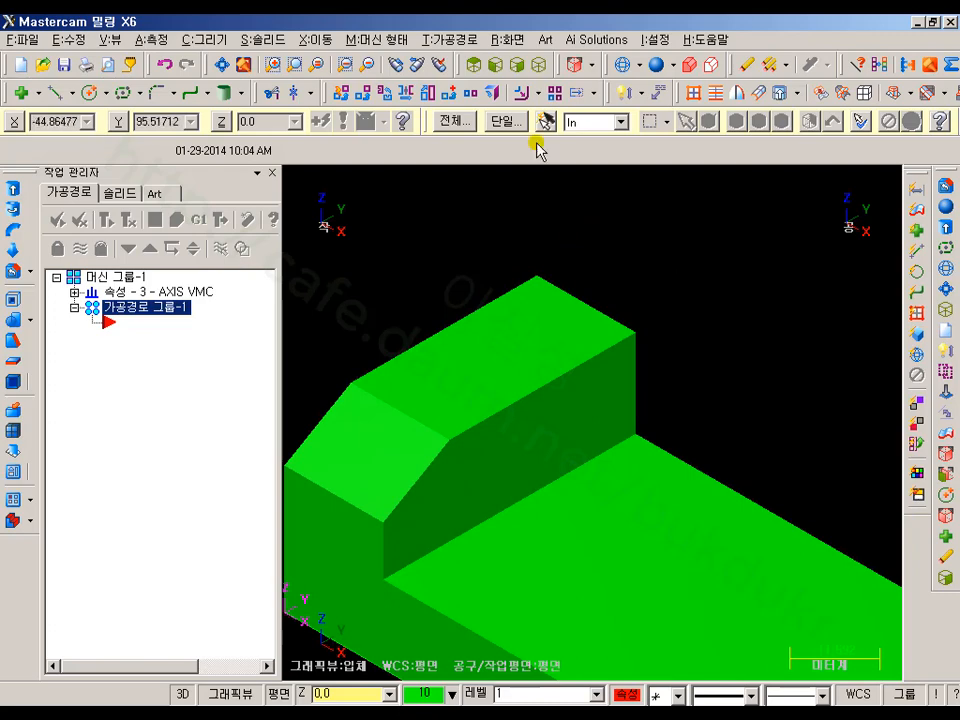
left_click(407, 64)
left_click(514, 328)
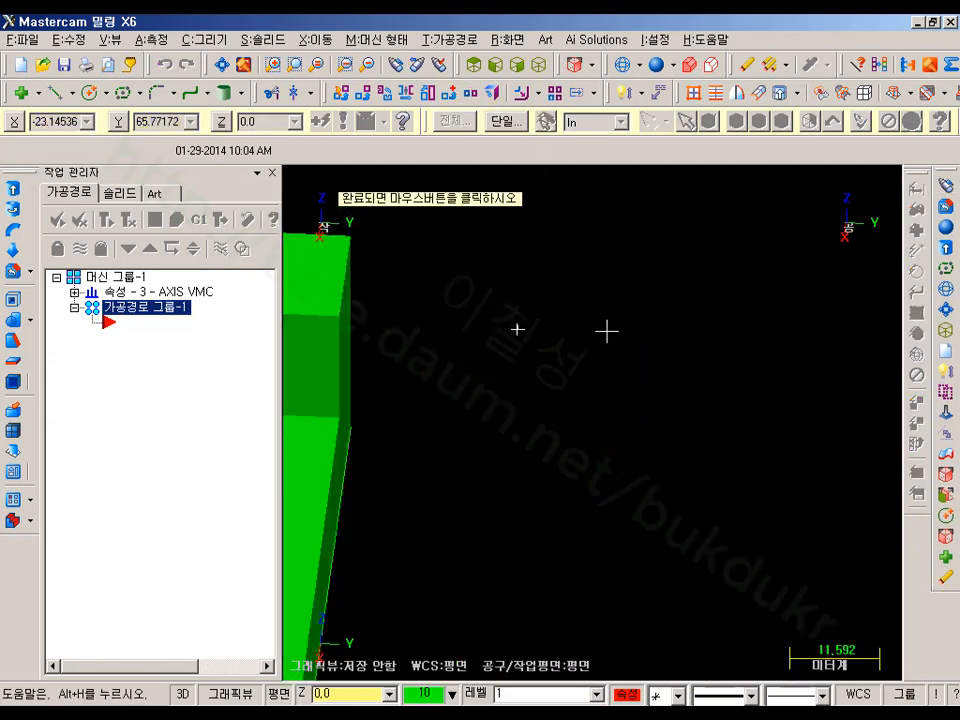
left_click(577, 315)
middle_click_drag(493, 271, 779, 409)
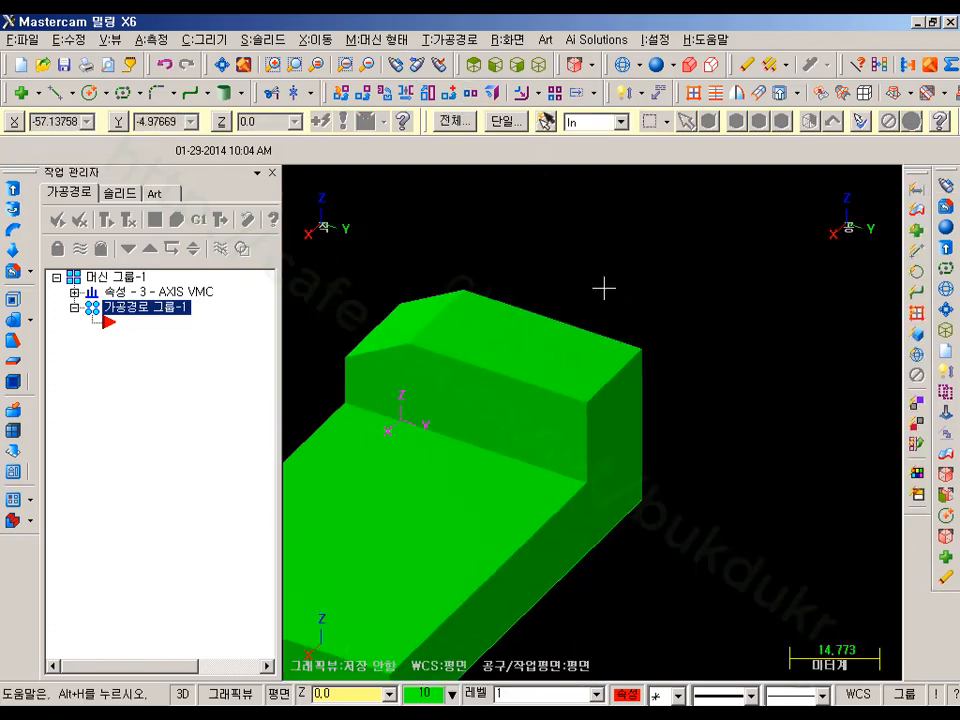
left_click(120, 193)
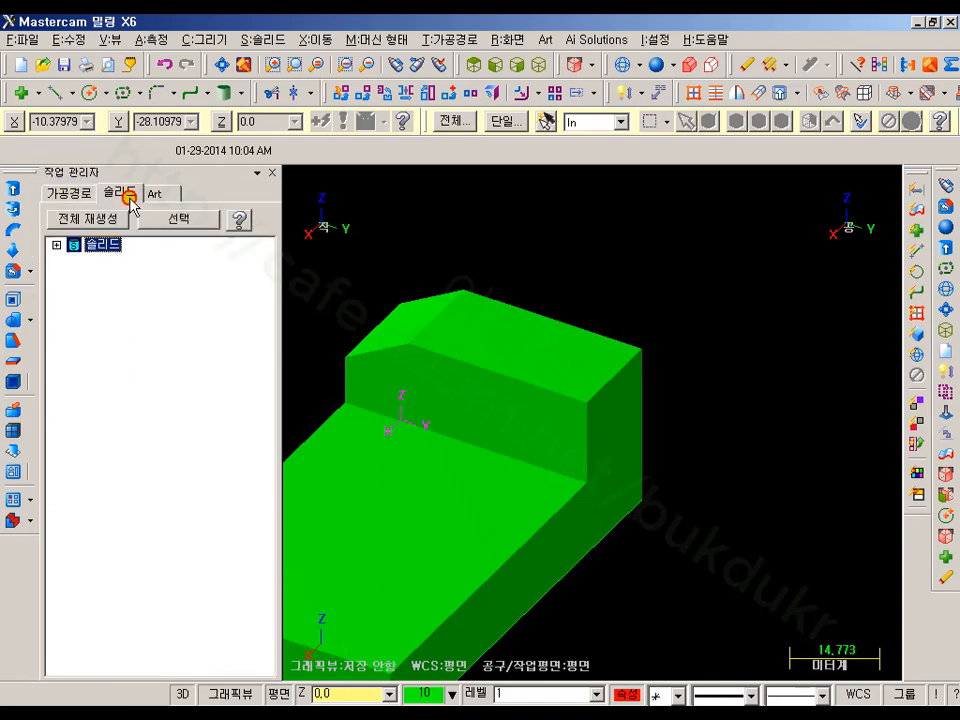
left_click(57, 245)
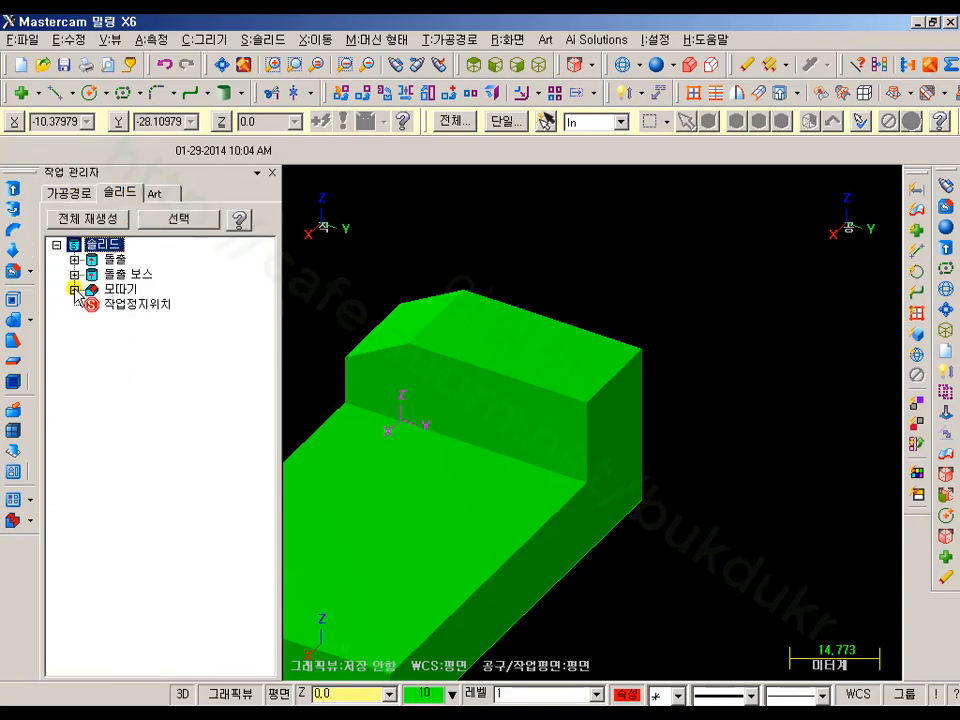
double_click(95, 289)
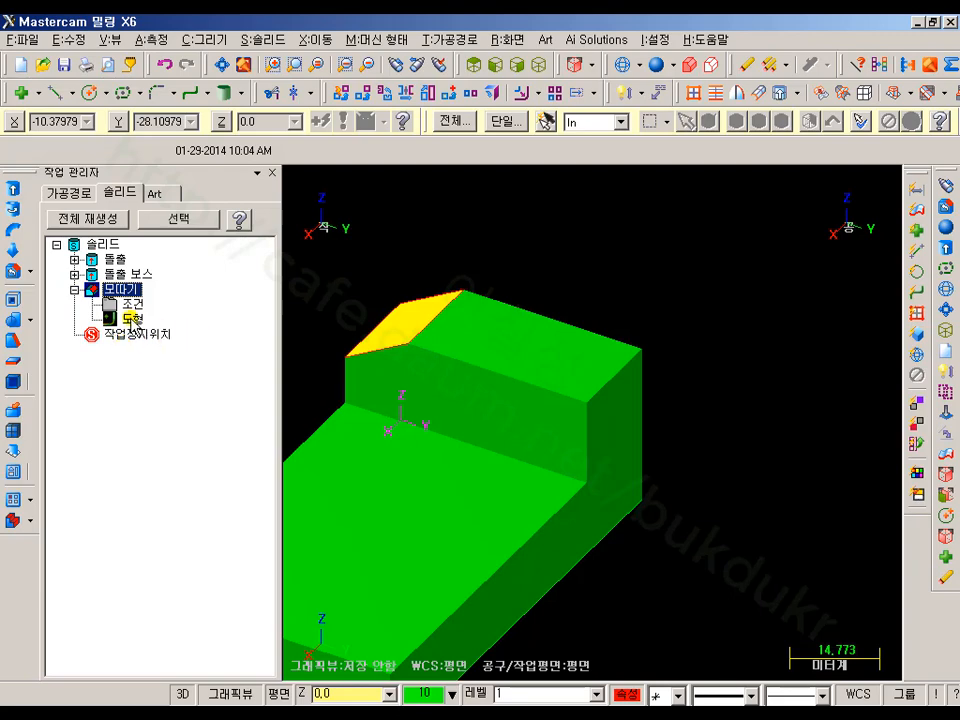
double_click(130, 318)
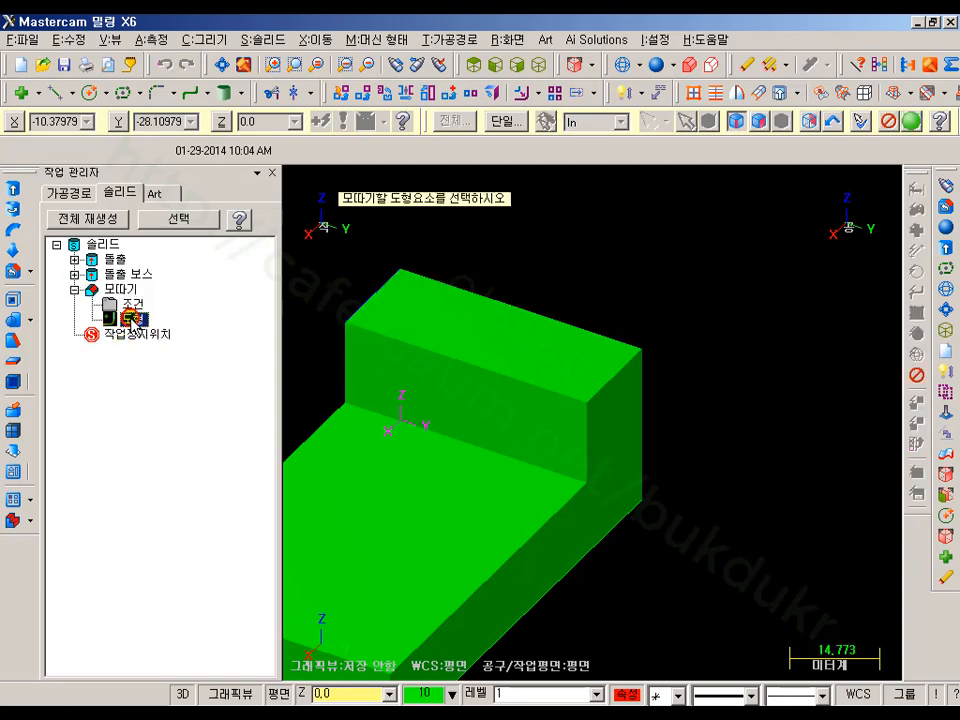
left_click(636, 366)
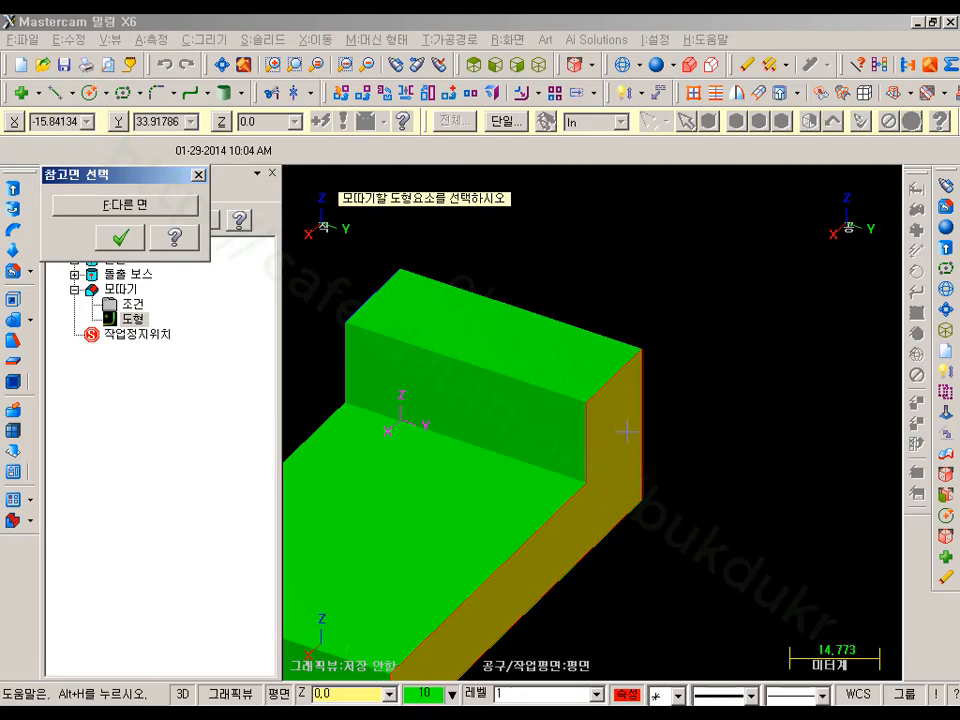
left_click(121, 238)
left_click(912, 121)
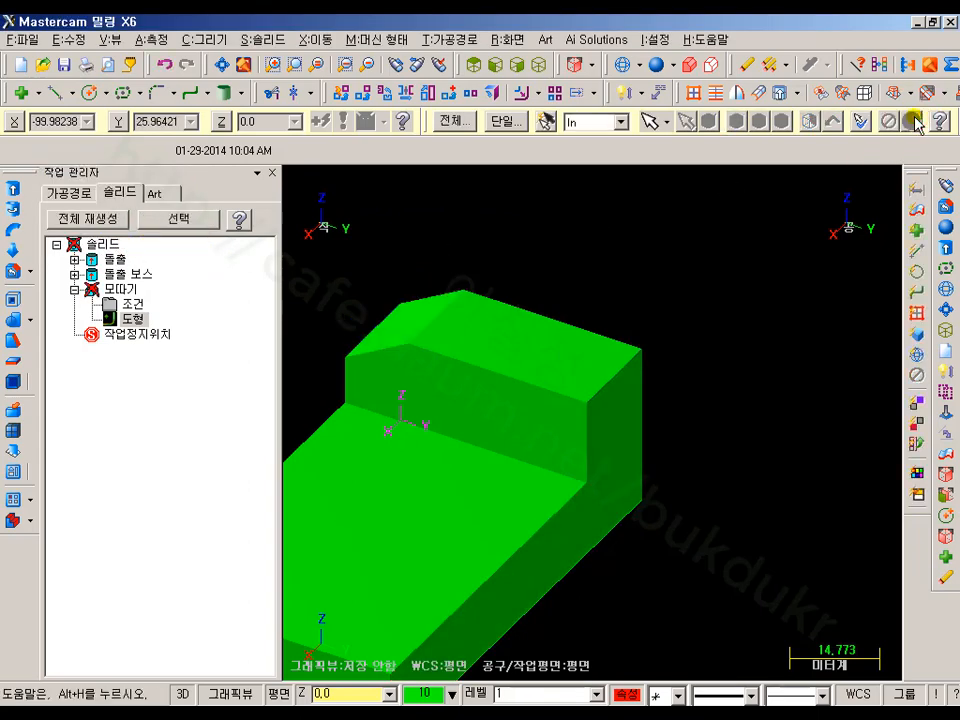
Regenerate all solids to update the raised block's chamfers and display the model in isometric view.
left_click(84, 220)
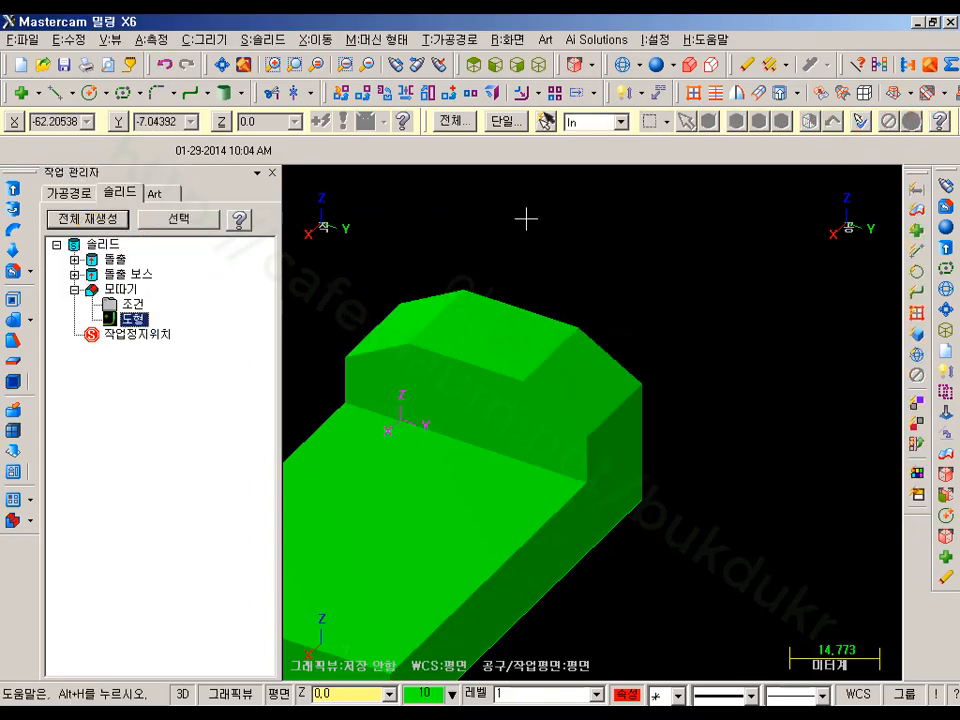
scroll(474, 377, "up", 5)
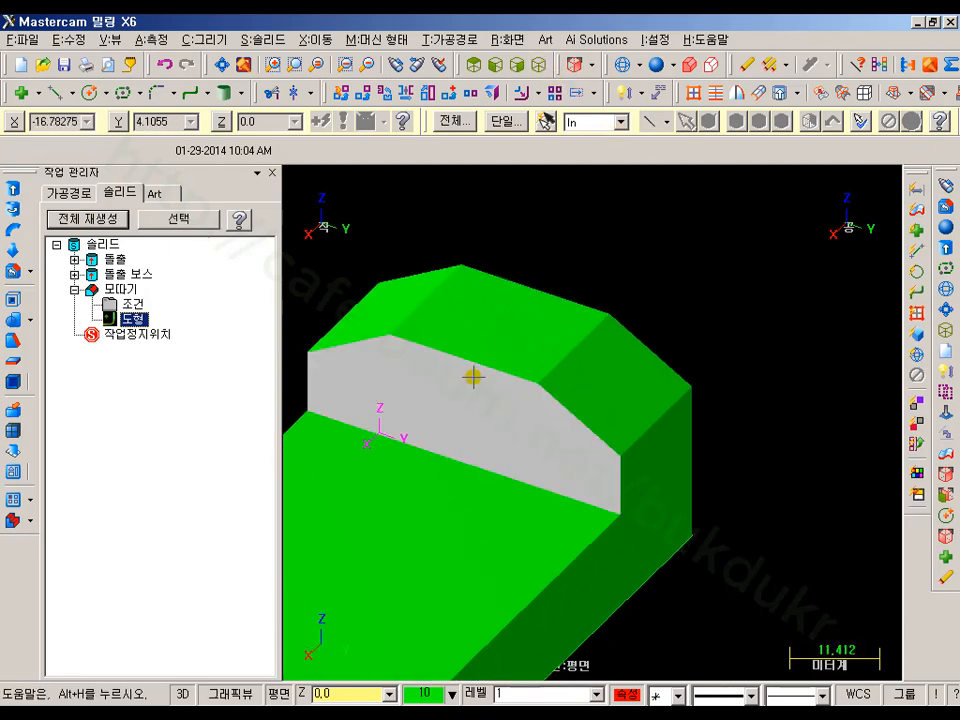
left_click(541, 66)
scroll(661, 283, "down", 5)
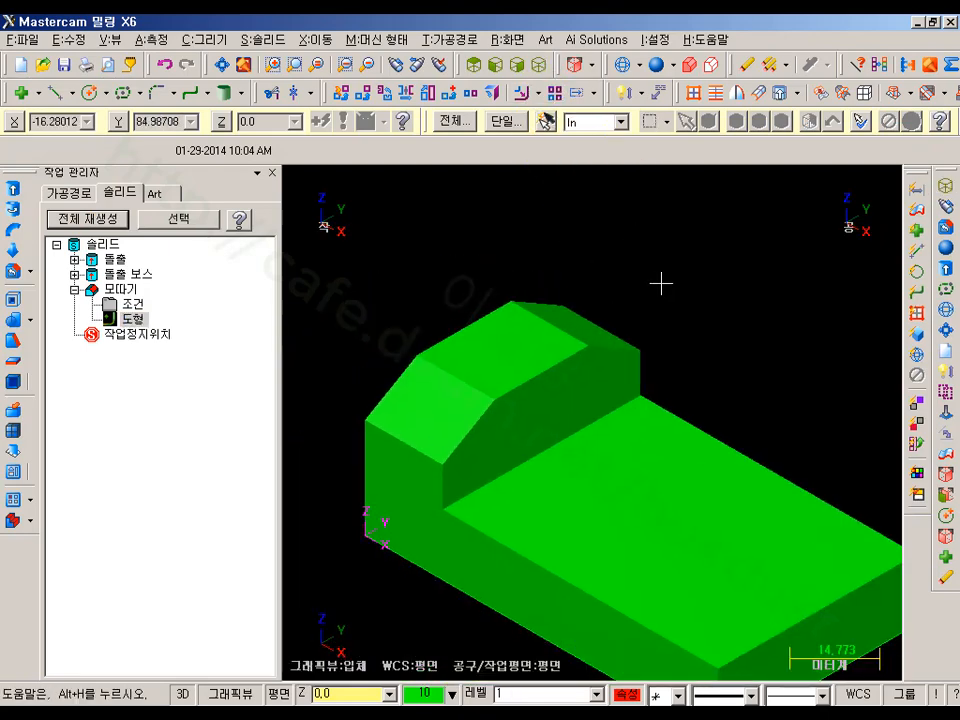
middle_click_drag(661, 283, 708, 225)
middle_click_drag(752, 261, 706, 253)
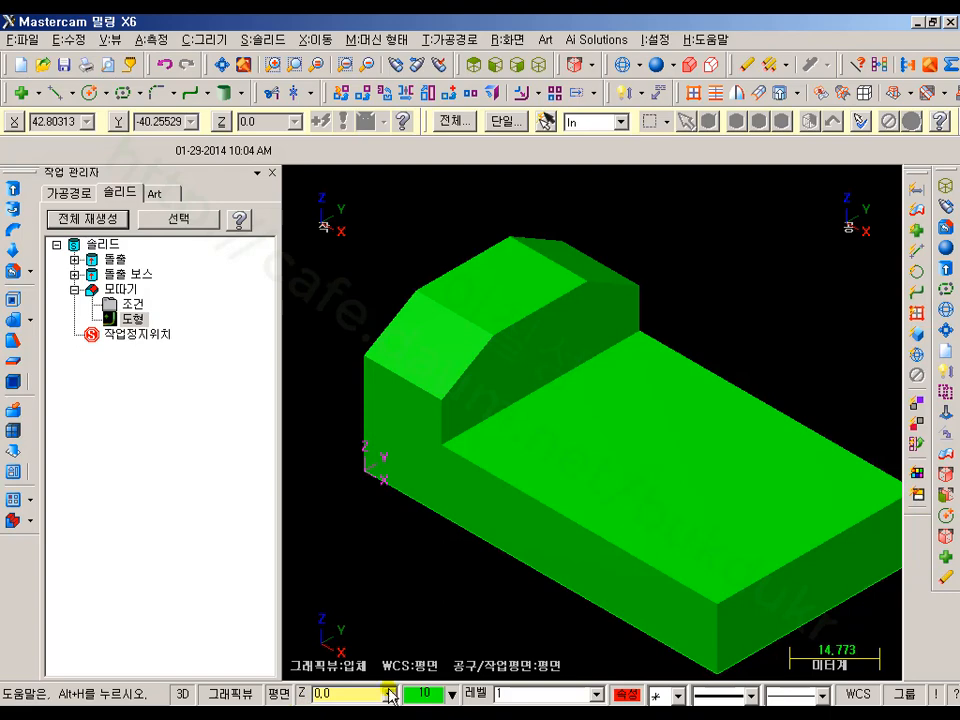
Set the construction plane to the right side view with its depth taken from the raised block's inner face, 18.
left_click(278, 693)
left_click(308, 274)
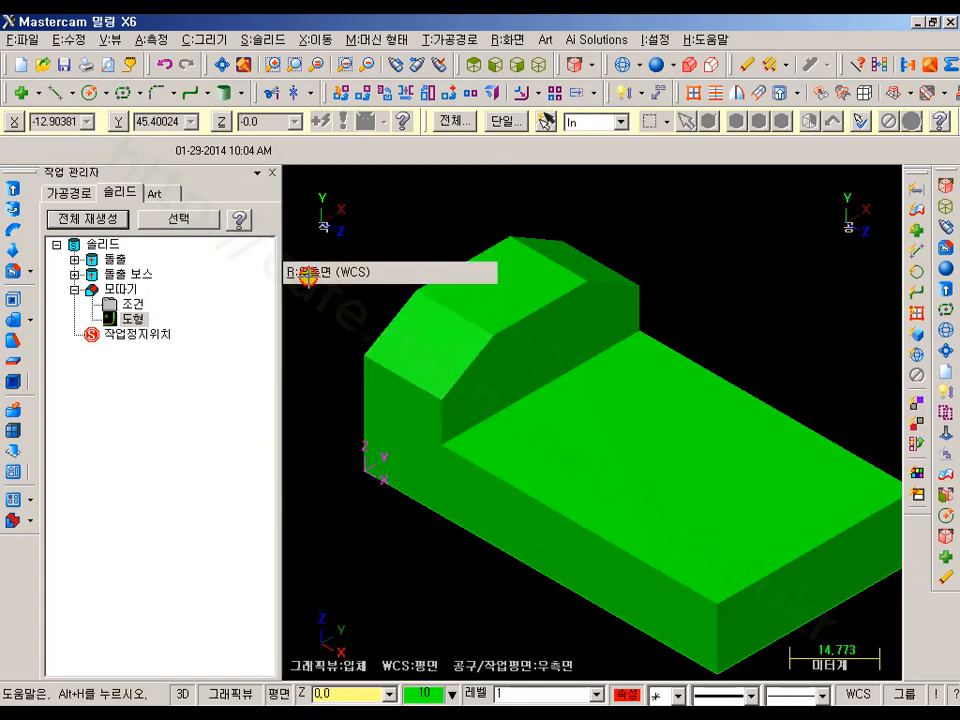
left_click(302, 693)
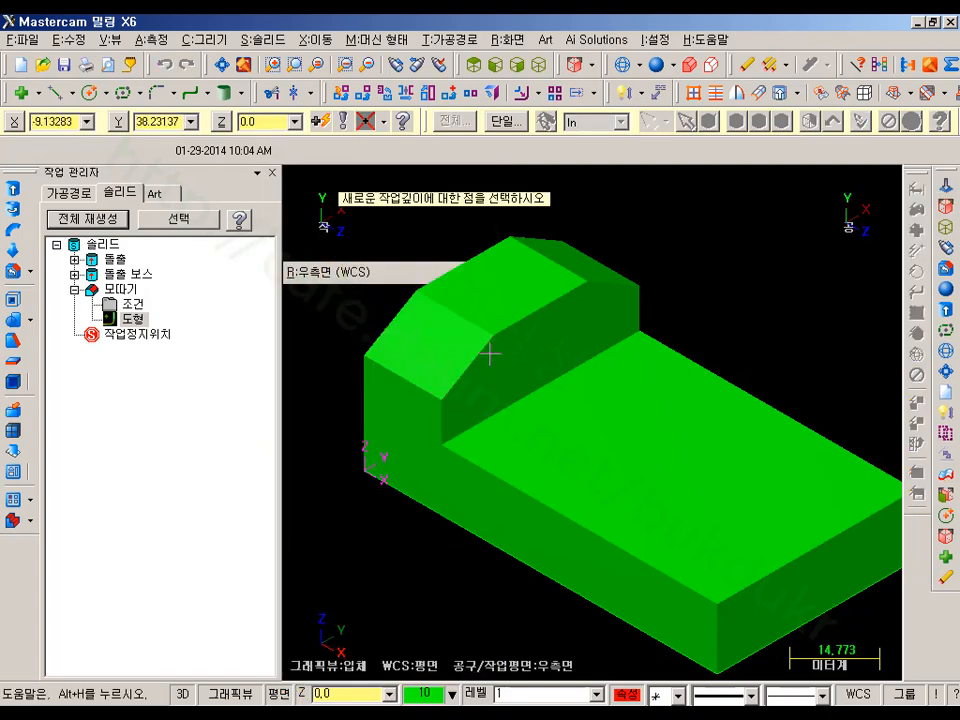
left_click(531, 336)
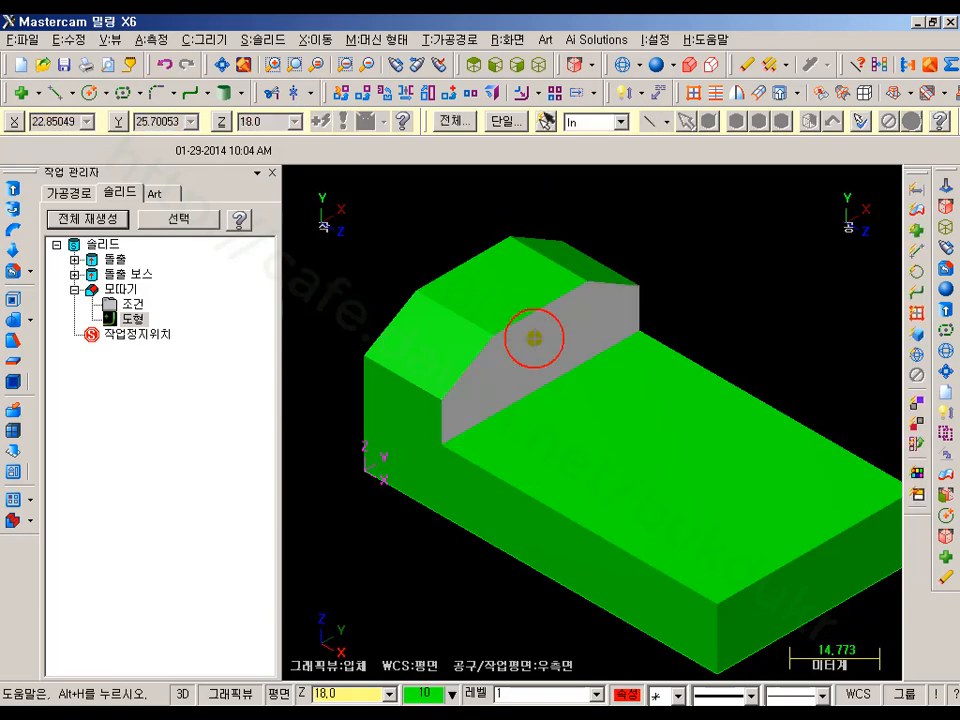
Create edge curves on the raised block's inner face along its top, sloped and vertical edges at the origin end.
left_click(208, 40)
mouse_move(330, 195)
left_click(381, 200)
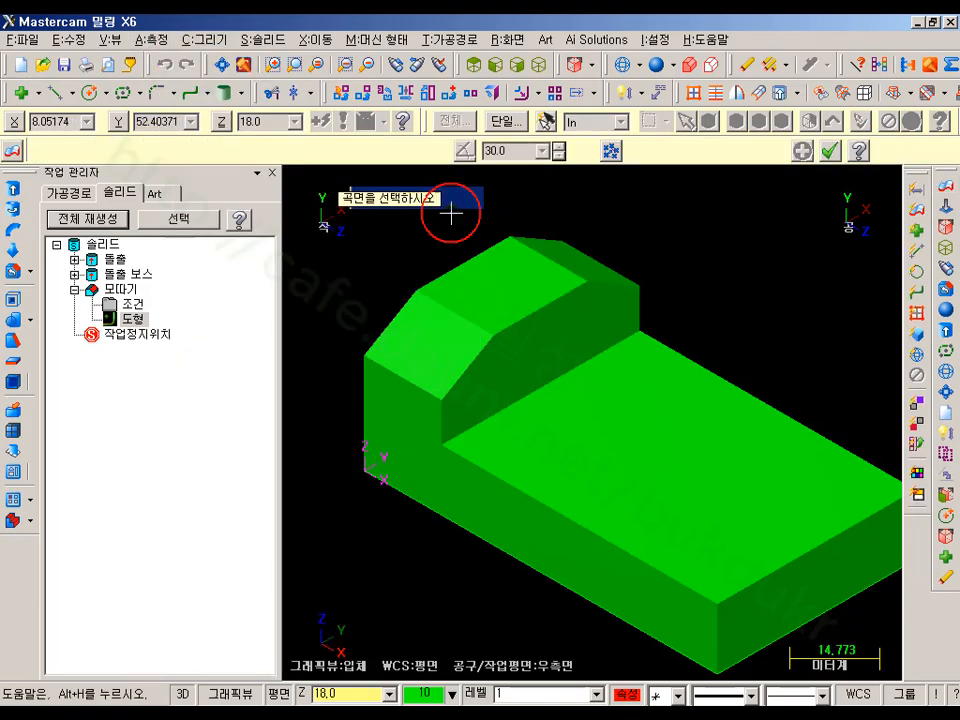
left_click(495, 345)
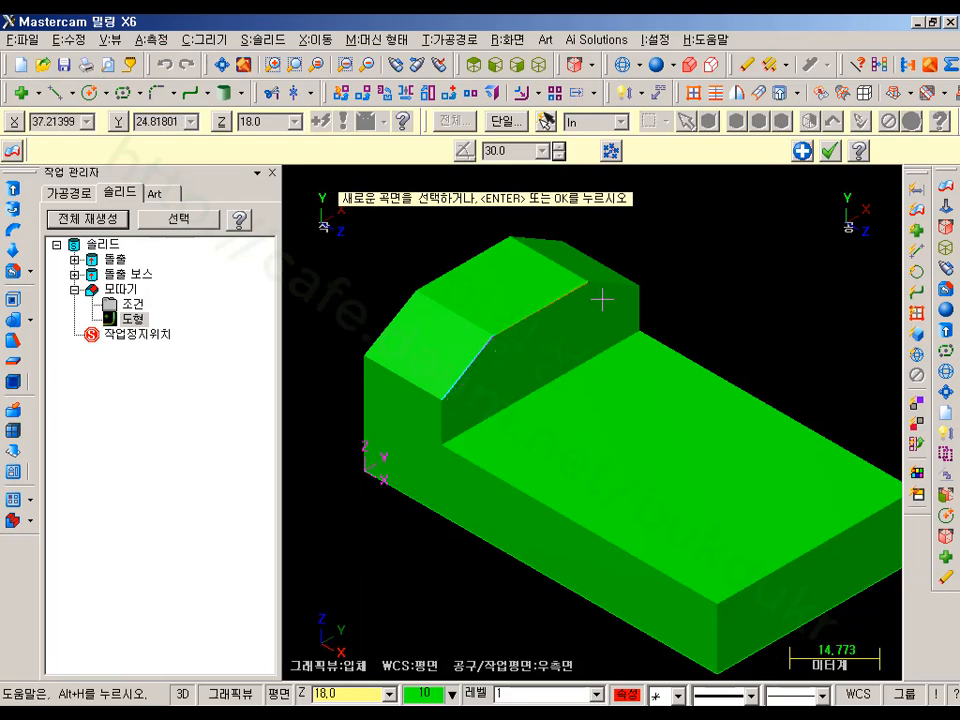
left_click(447, 425)
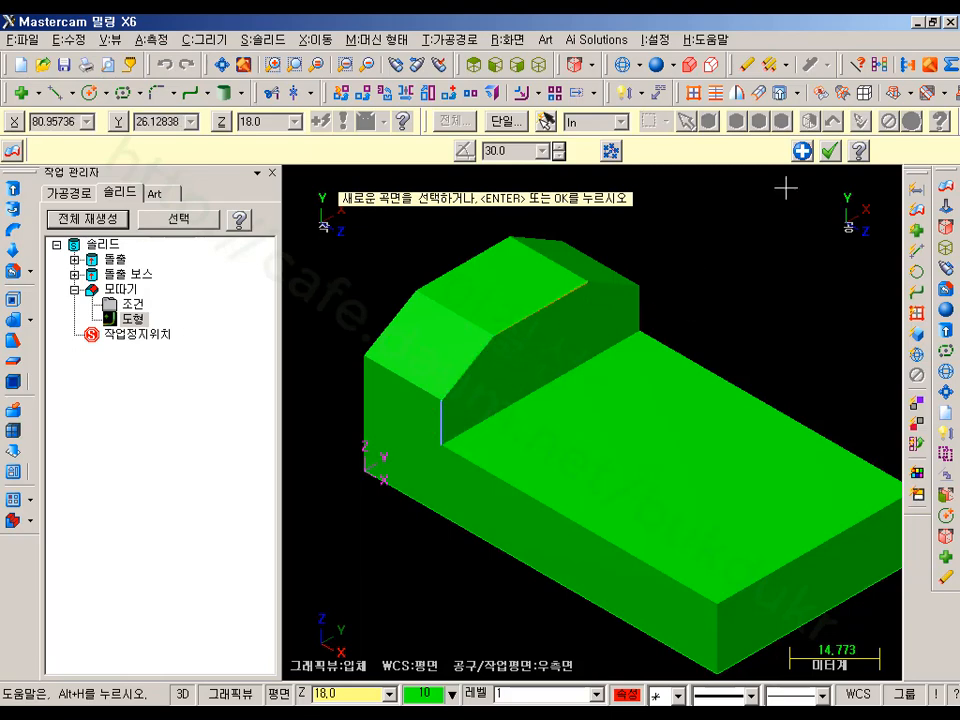
left_click(837, 150)
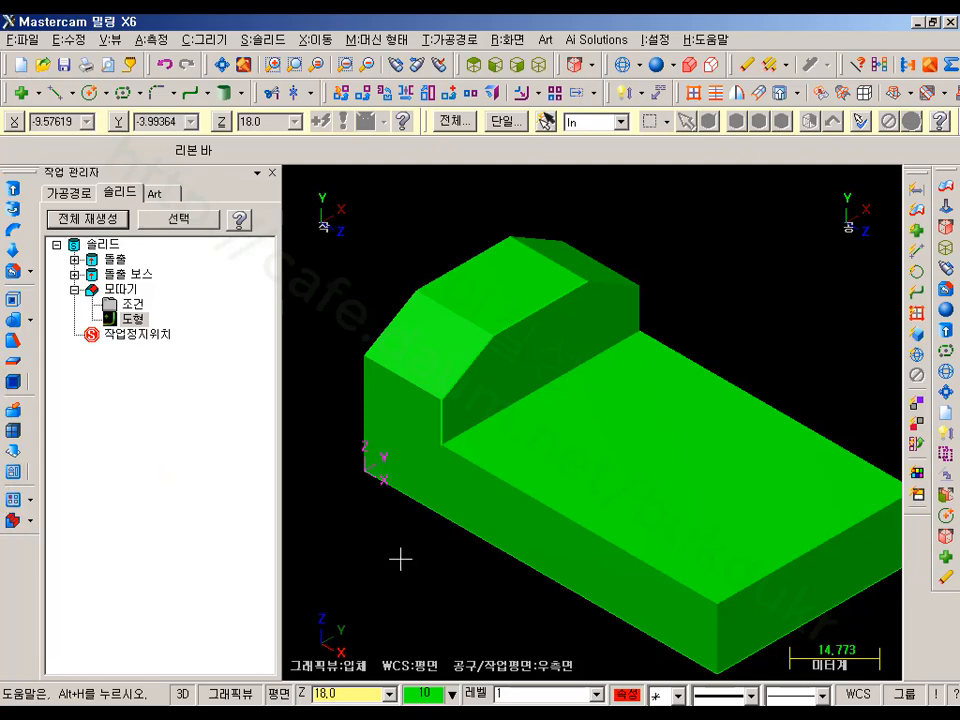
Set the drawing colour to magenta 13 and recolour the wireframe lines with it.
left_click(425, 693)
left_click(331, 275)
left_click(310, 620)
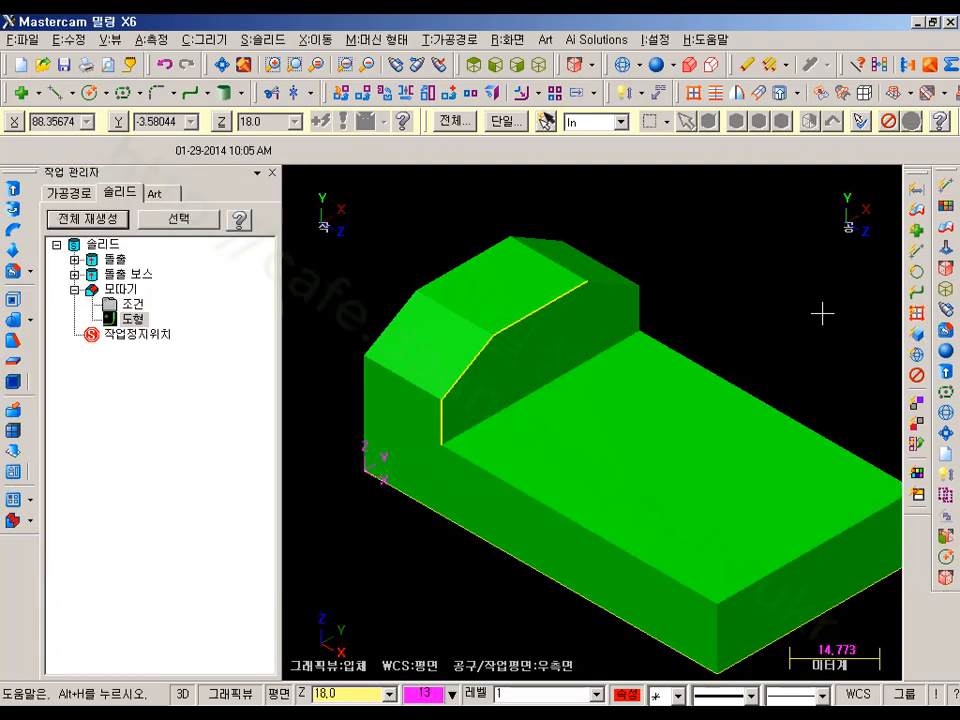
left_click(430, 693)
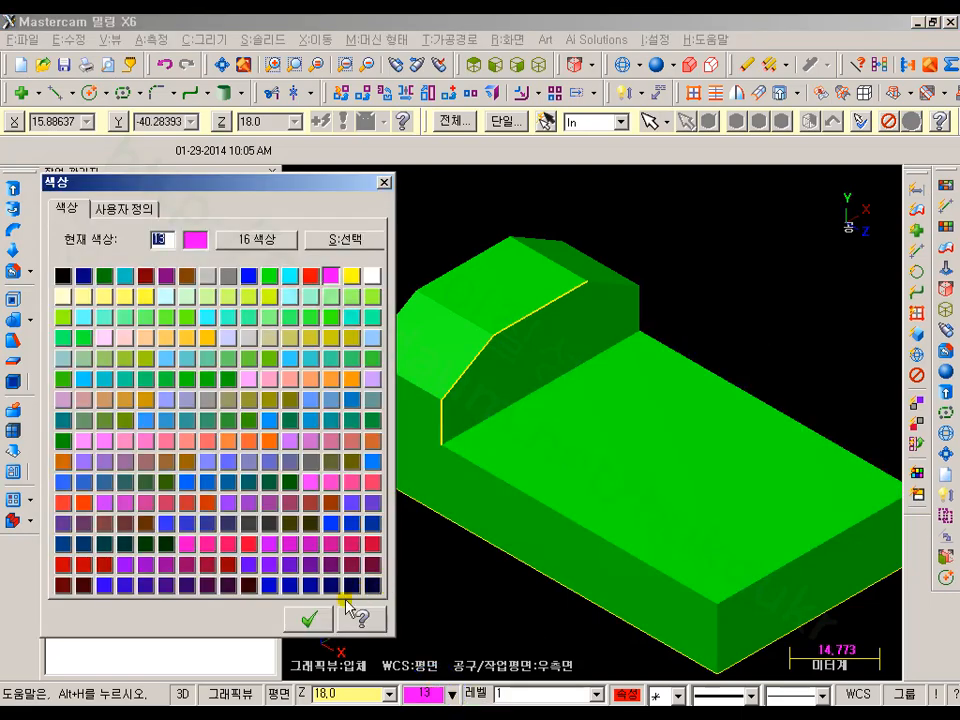
left_click(310, 620)
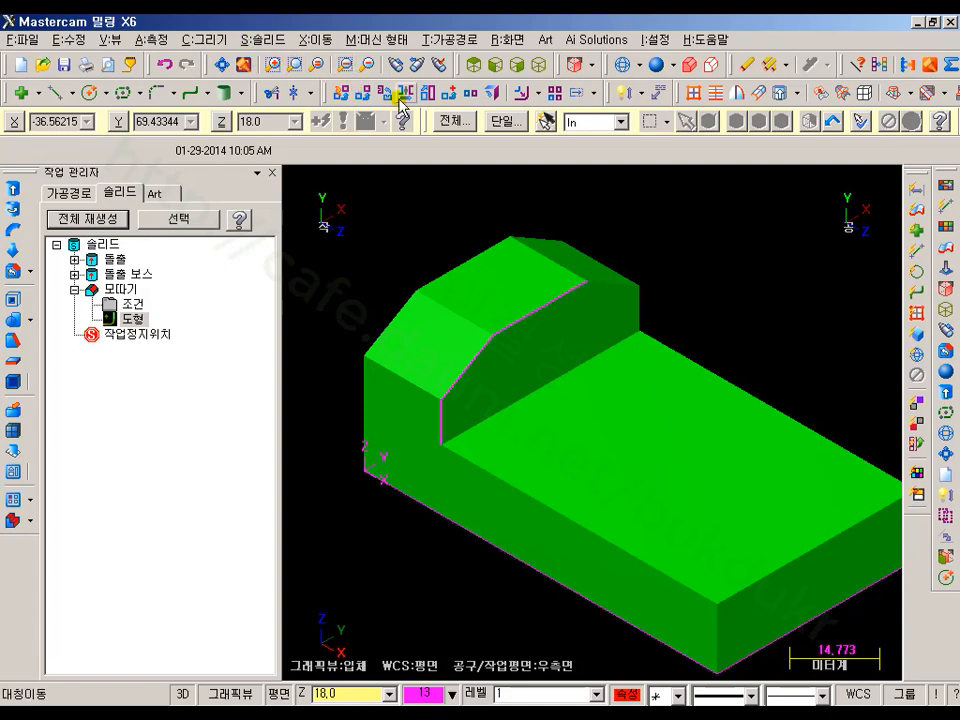
Try to extend the inner face's top edge line to the vertical edge line while the solid is displayed.
left_click(272, 92)
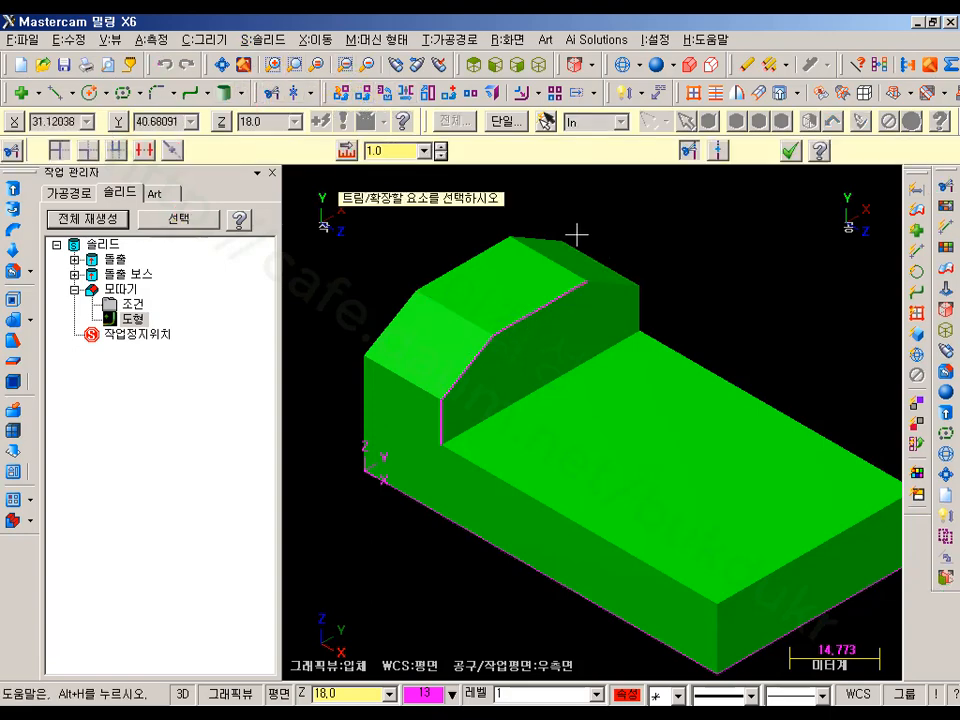
left_click(550, 301)
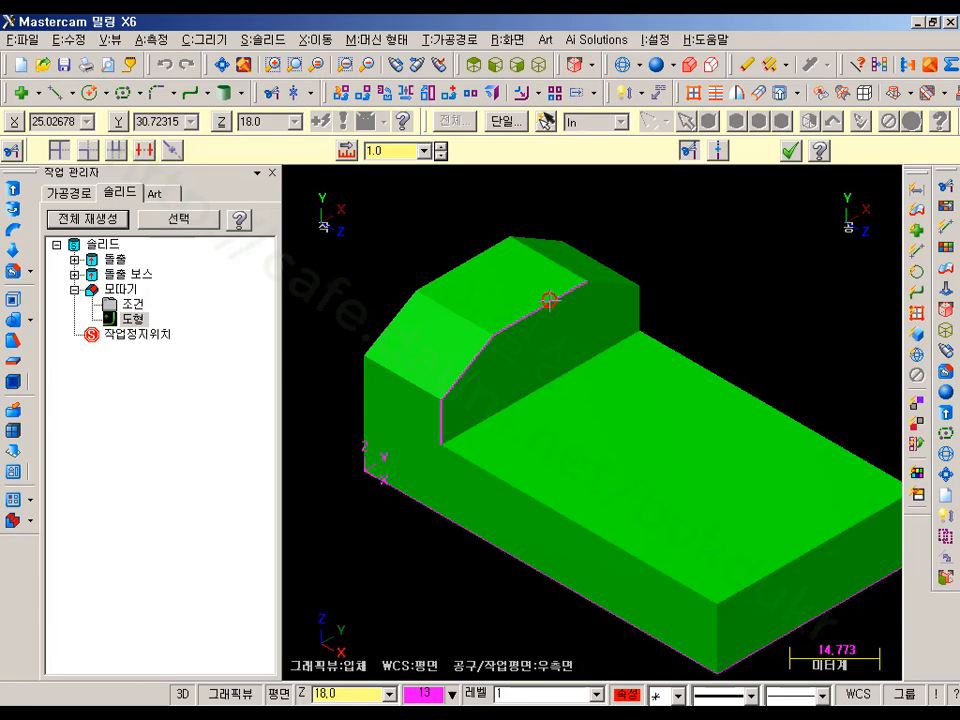
left_click(441, 418)
scroll(386, 306, "up", 5)
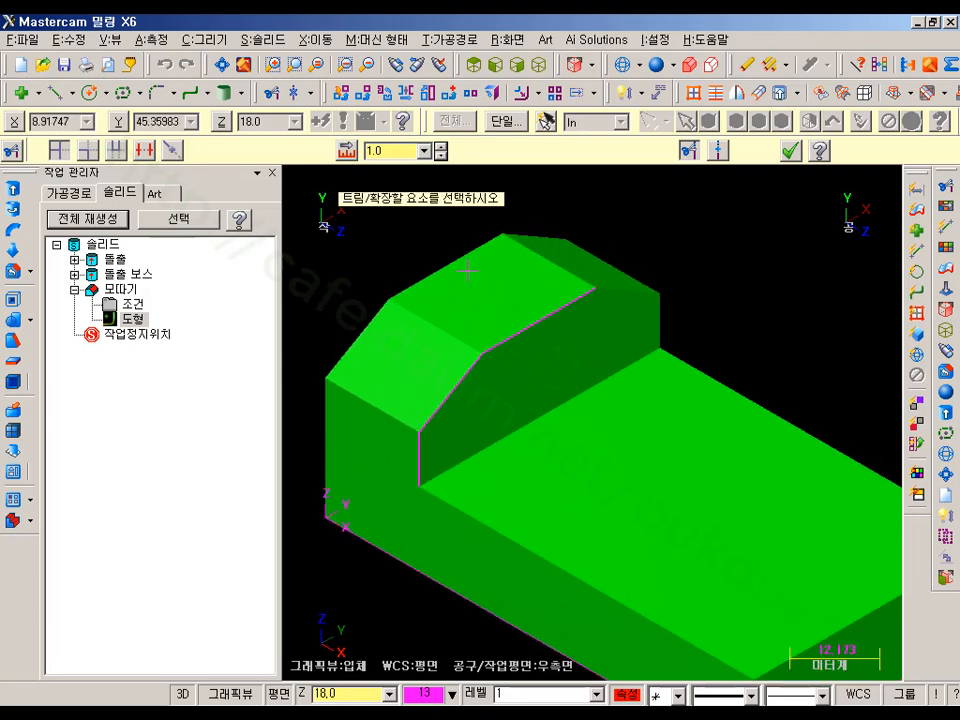
scroll(727, 227, "down", 2)
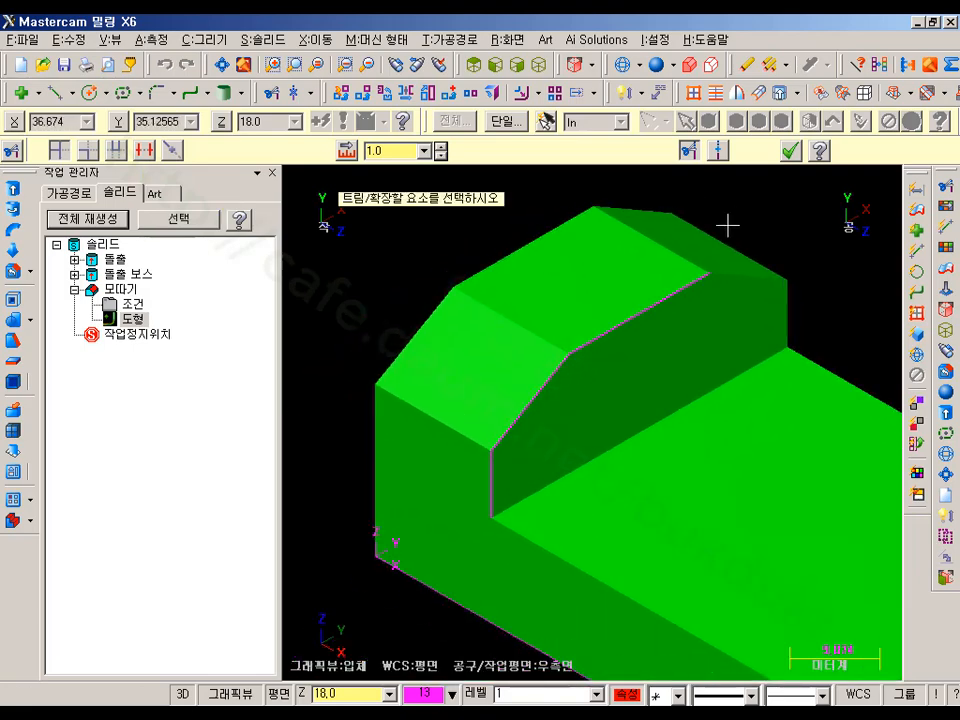
left_click(787, 151)
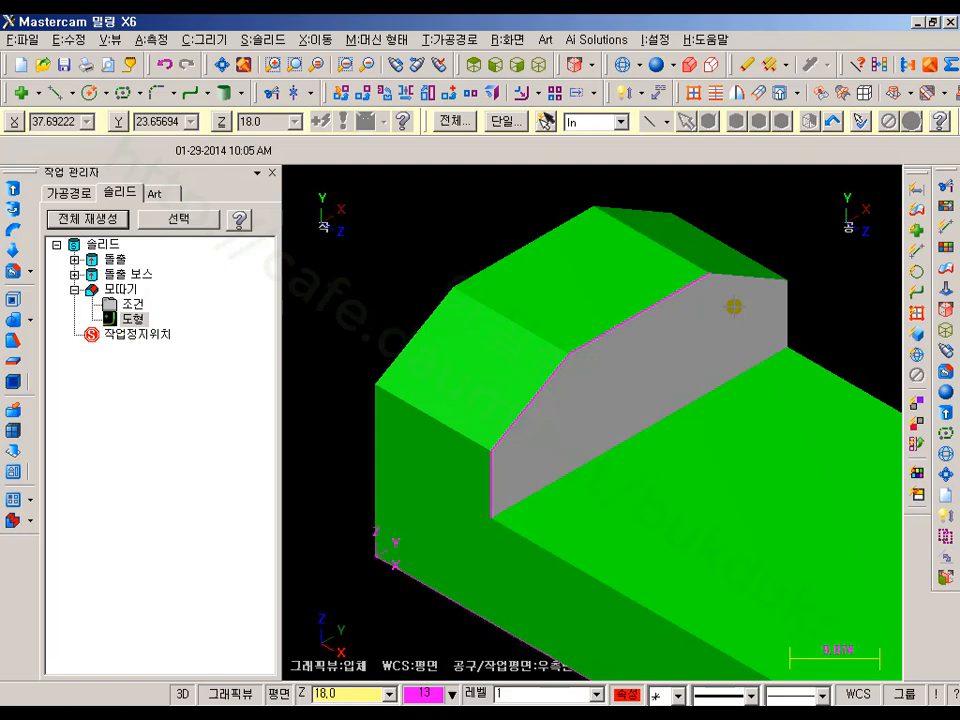
Isolate the three edge lines by hiding the remaining geometry, and extend the top line to the vertical line's position.
left_click(713, 310)
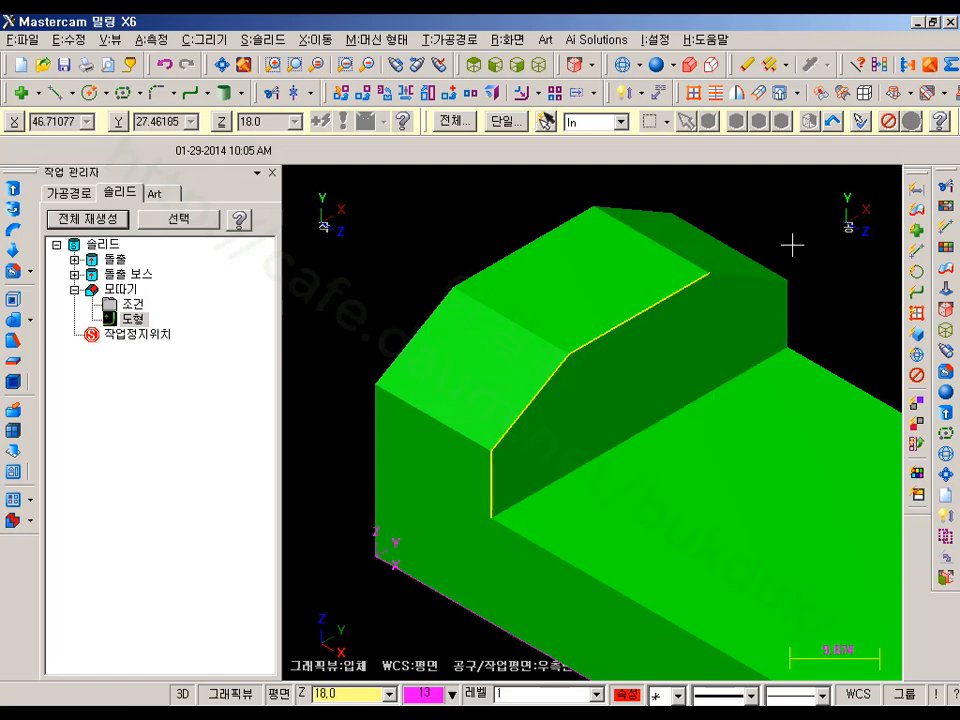
key("Delete")
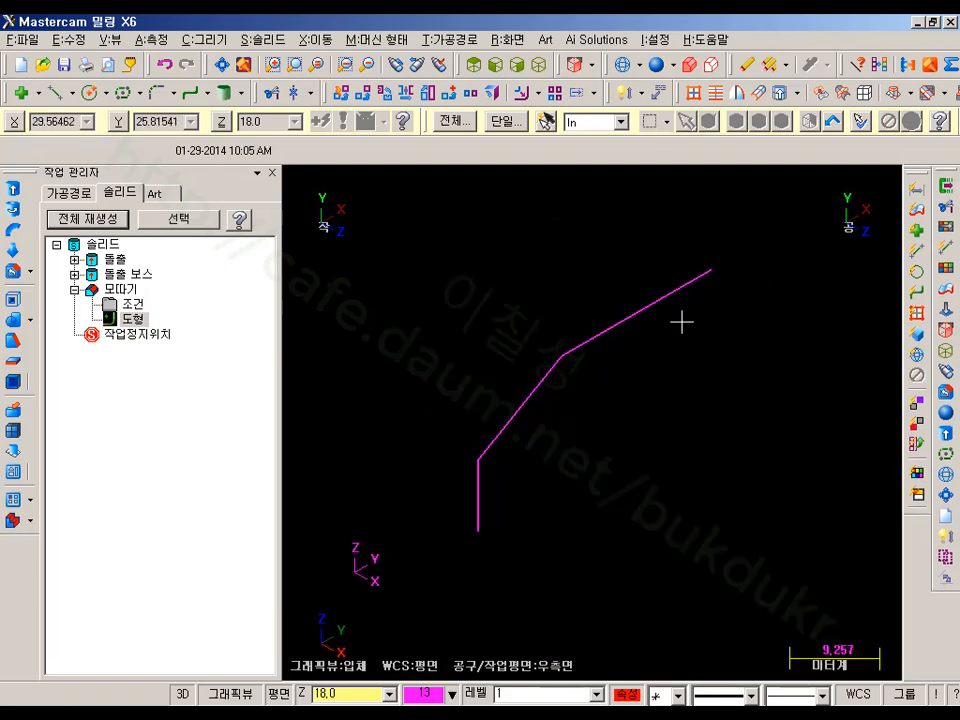
left_click(946, 207)
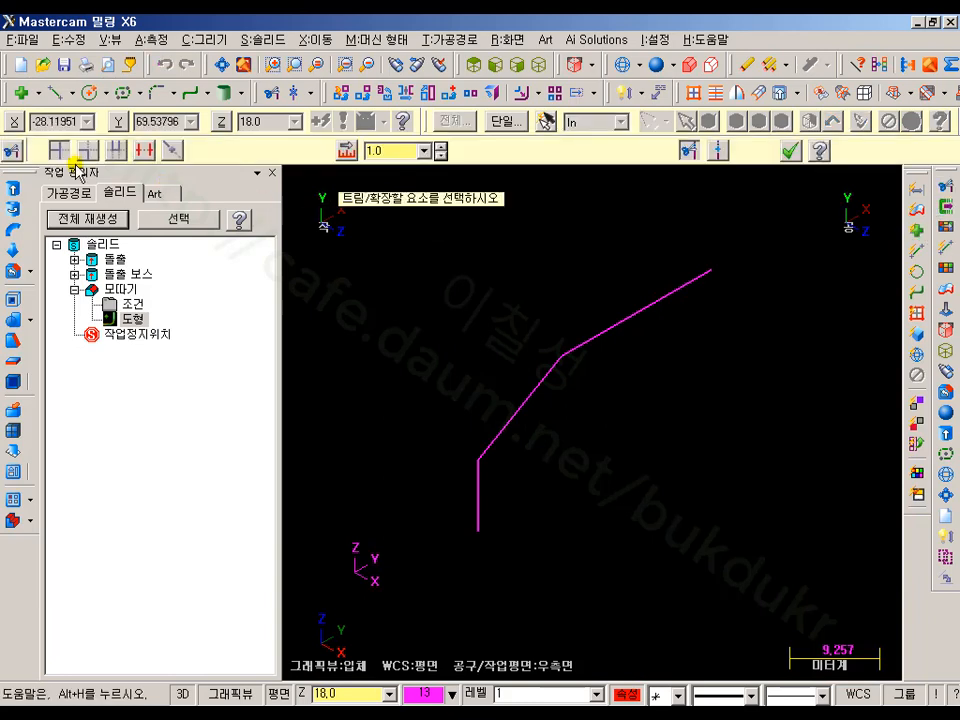
left_click(564, 332)
left_click(480, 497)
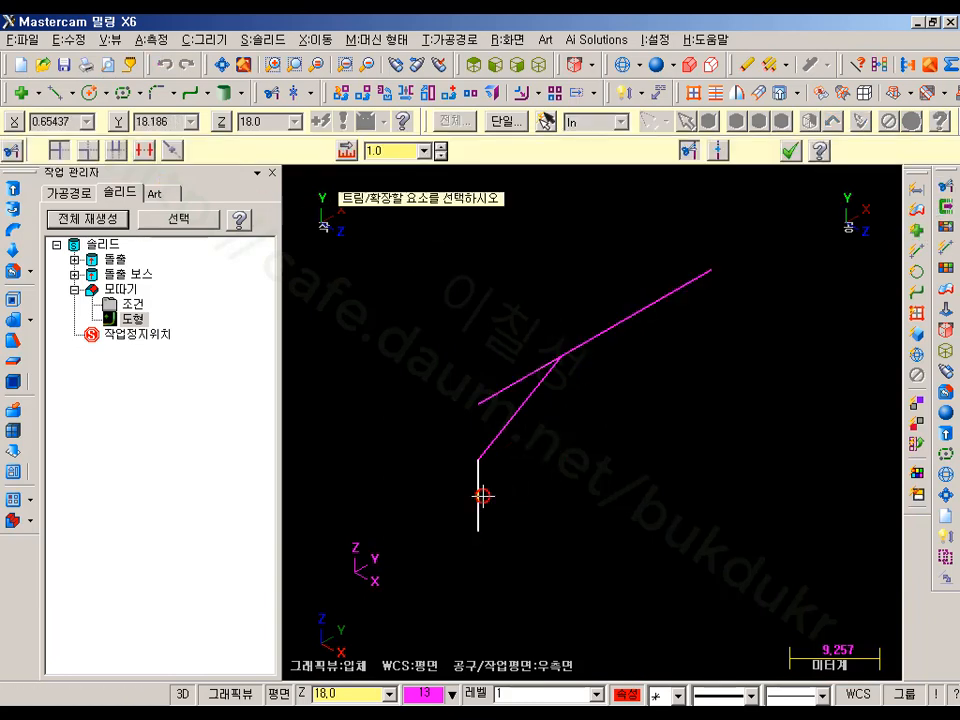
Trim the extended line at the sloped line, keeping only the extension, and delete the vertical line.
left_click(530, 376)
left_click(533, 388)
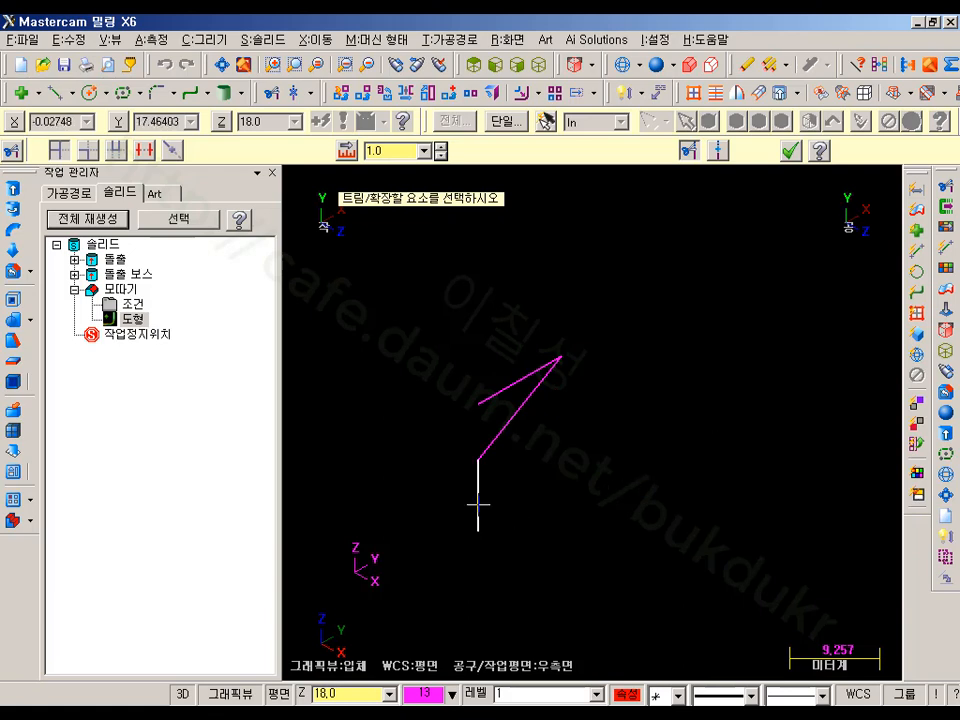
left_click(790, 150)
left_click(478, 500)
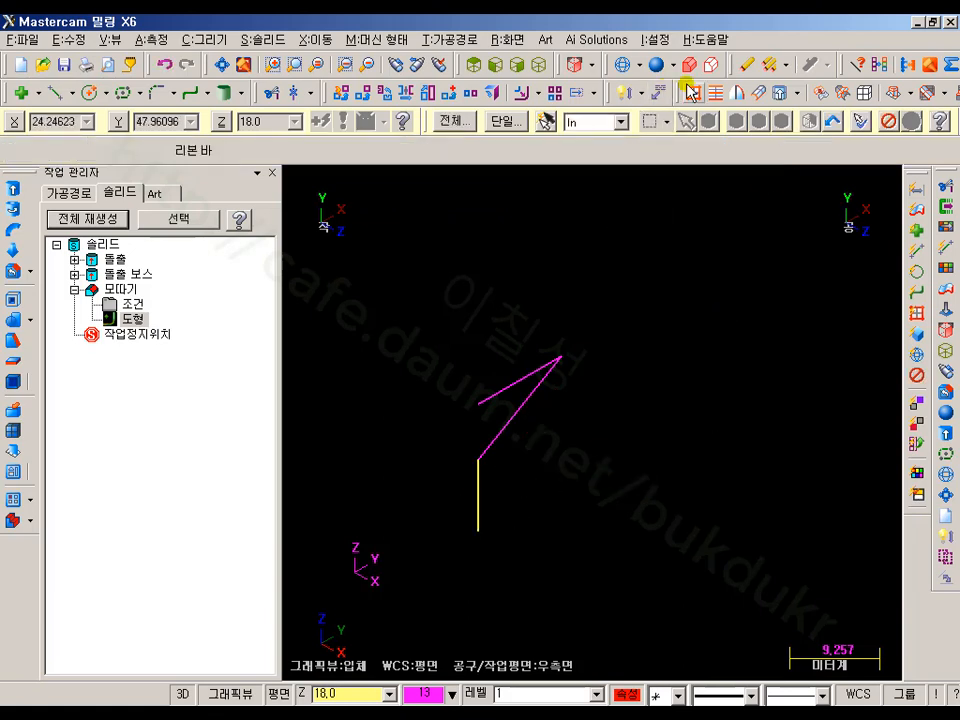
left_click(743, 70)
Dimension the angle between the extension line and the sloped line, placing the dimension outside their open ends.
scroll(498, 423, "up", 5)
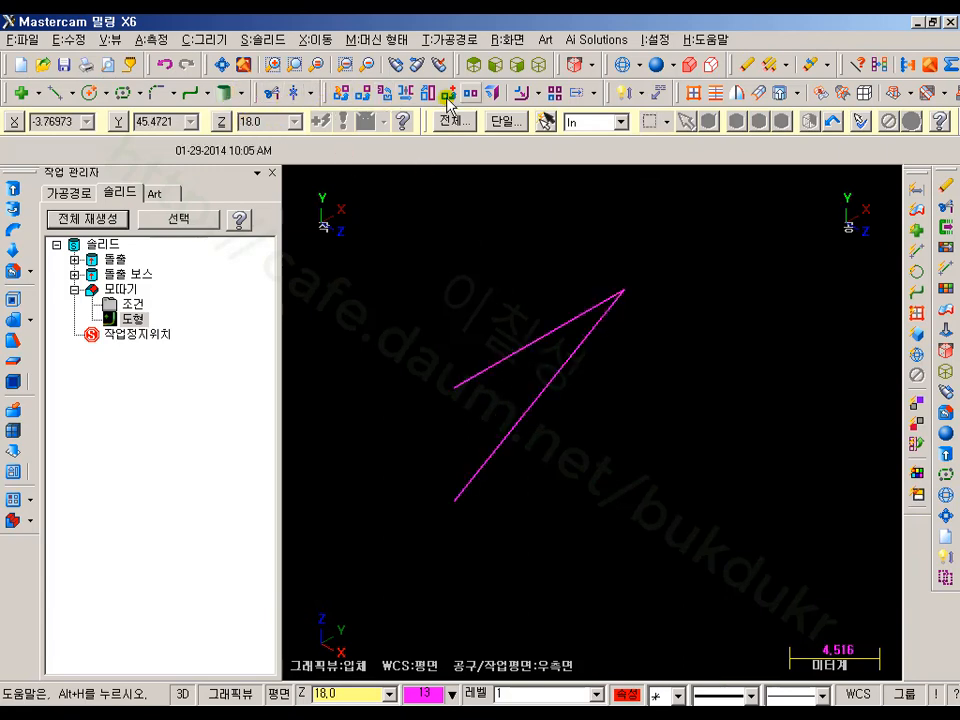
left_click(623, 93)
left_click(523, 349)
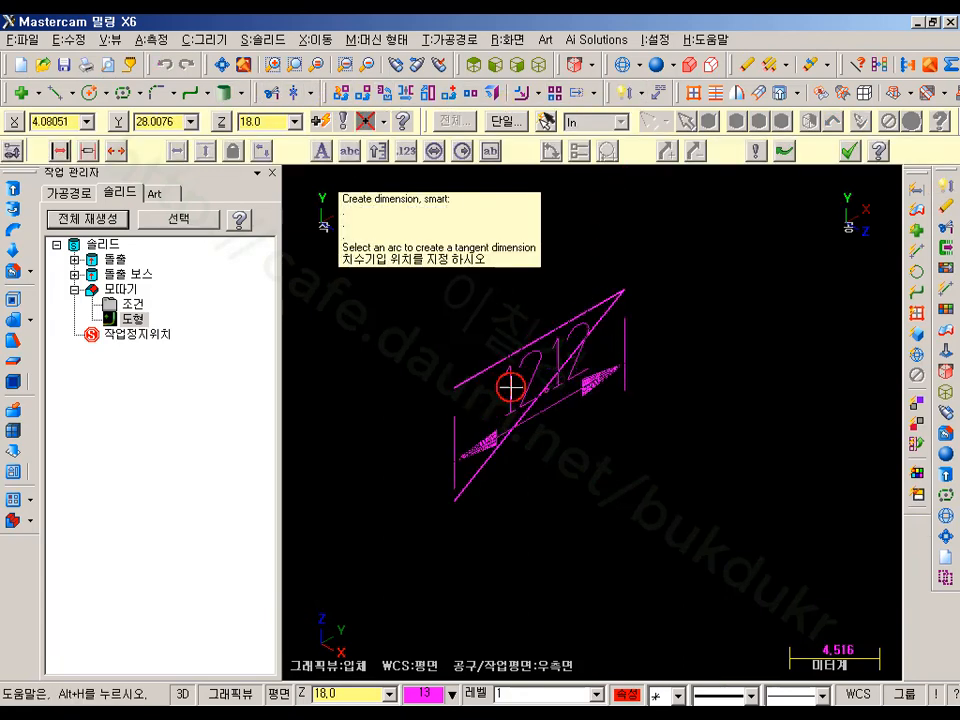
left_click(508, 428)
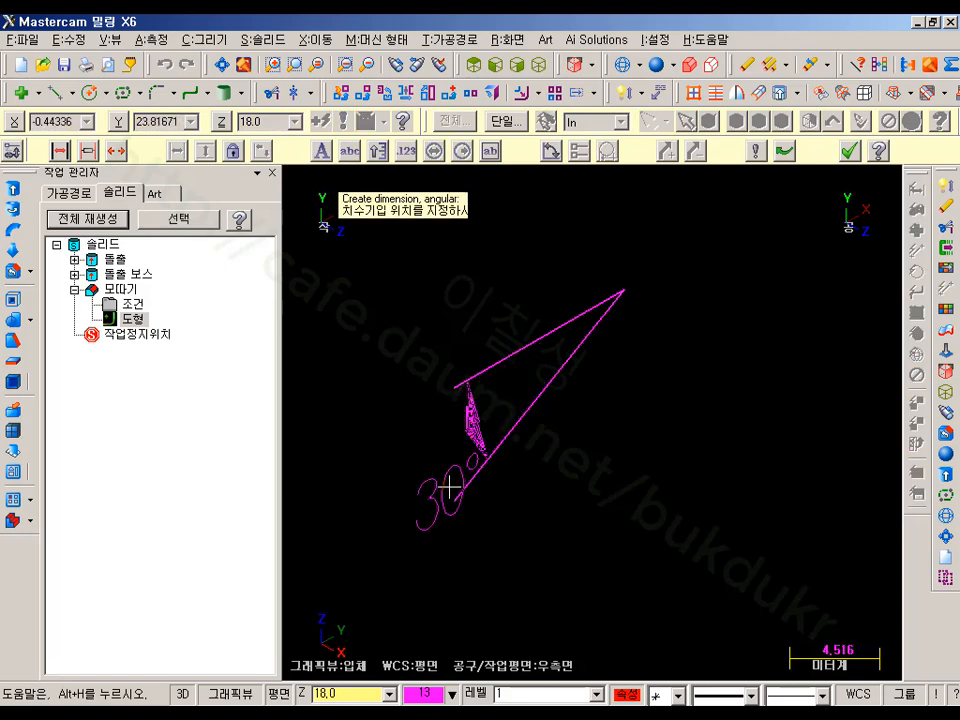
left_click(342, 543)
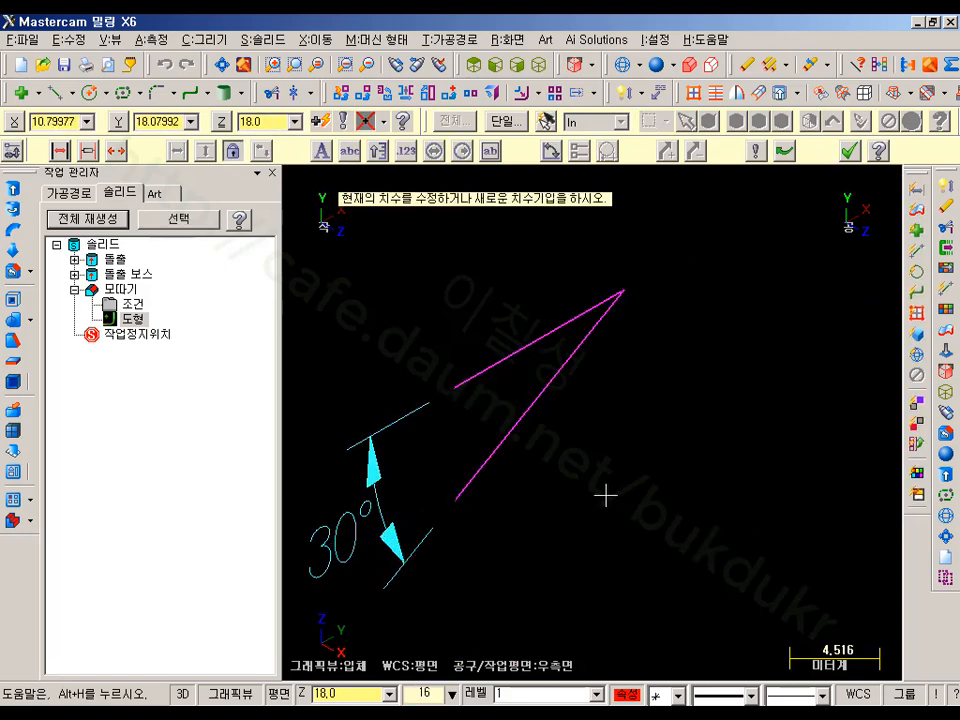
Dimension the vertical distance between the two lines' open ends and display the hidden solid again.
left_click(457, 388)
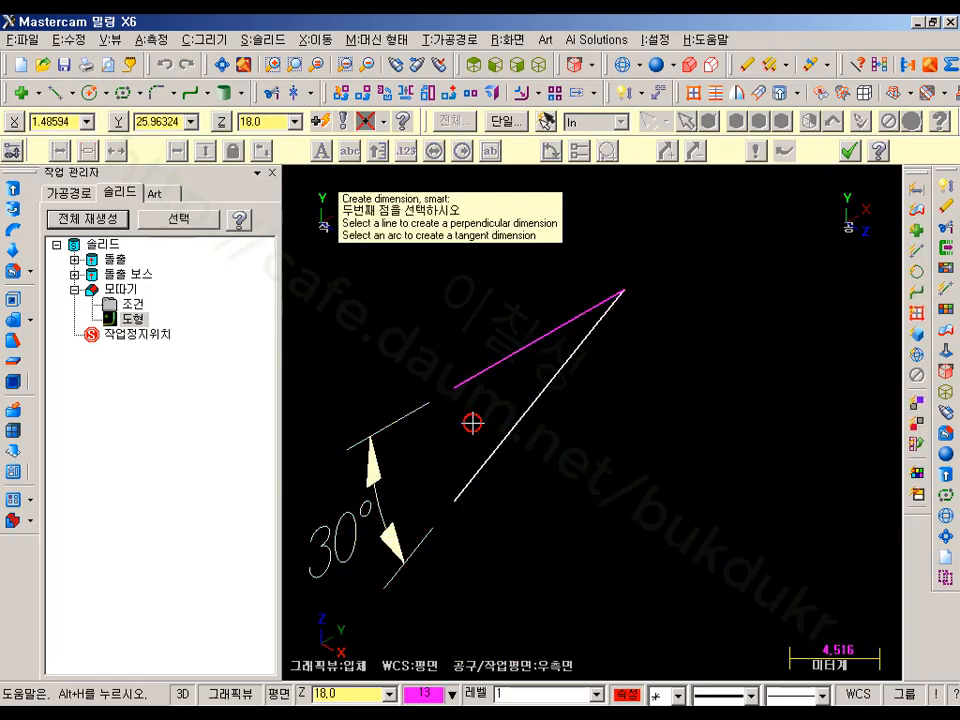
left_click(457, 504)
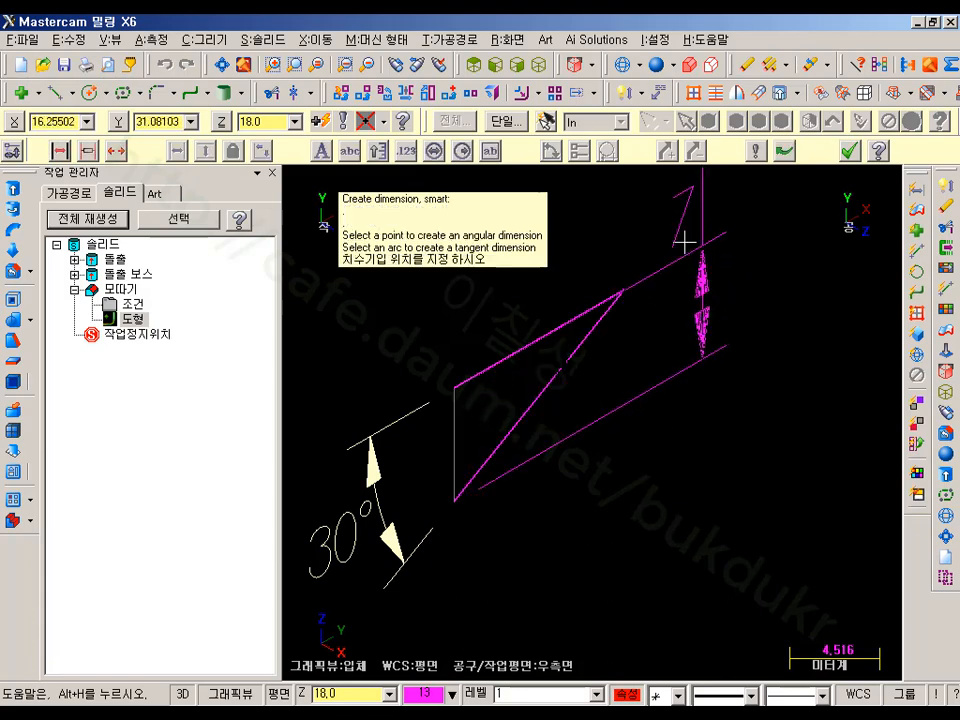
scroll(726, 420, "down", 2)
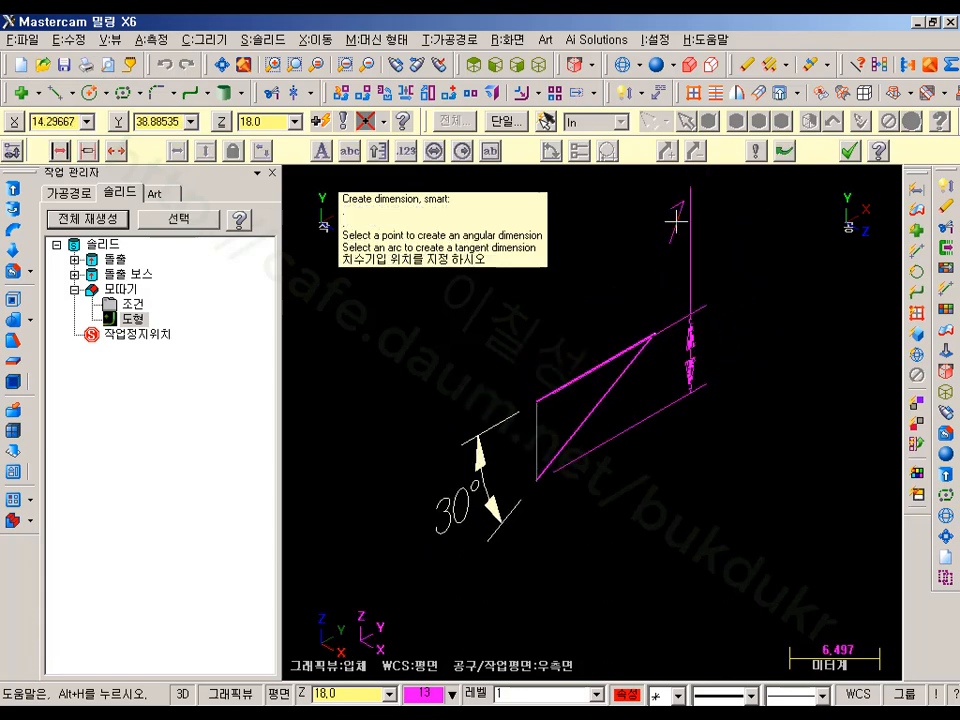
left_click(769, 360)
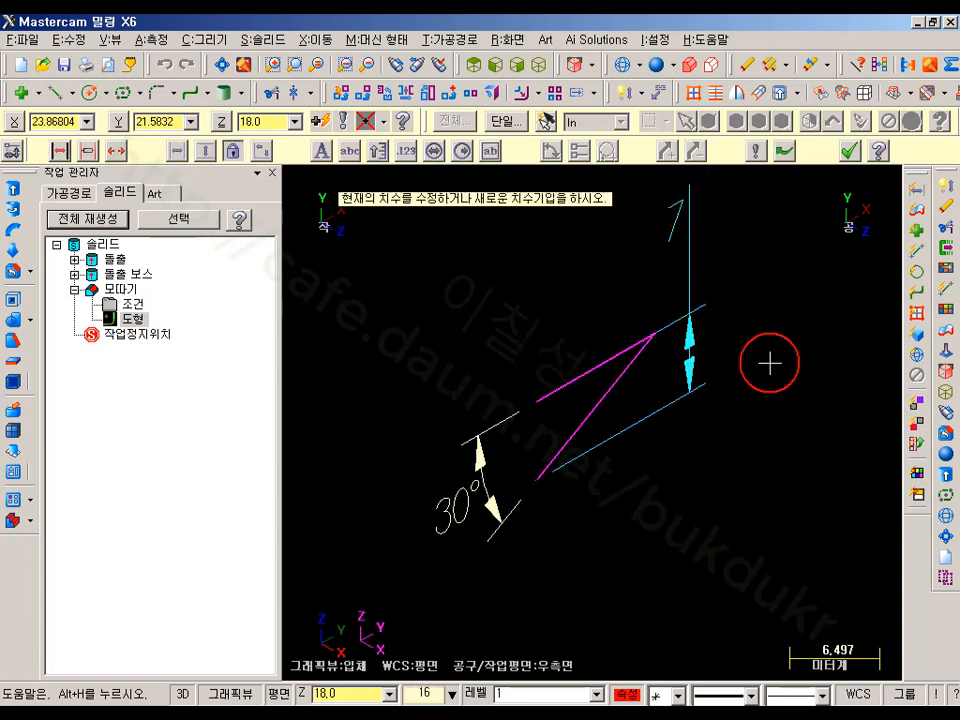
left_click(849, 153)
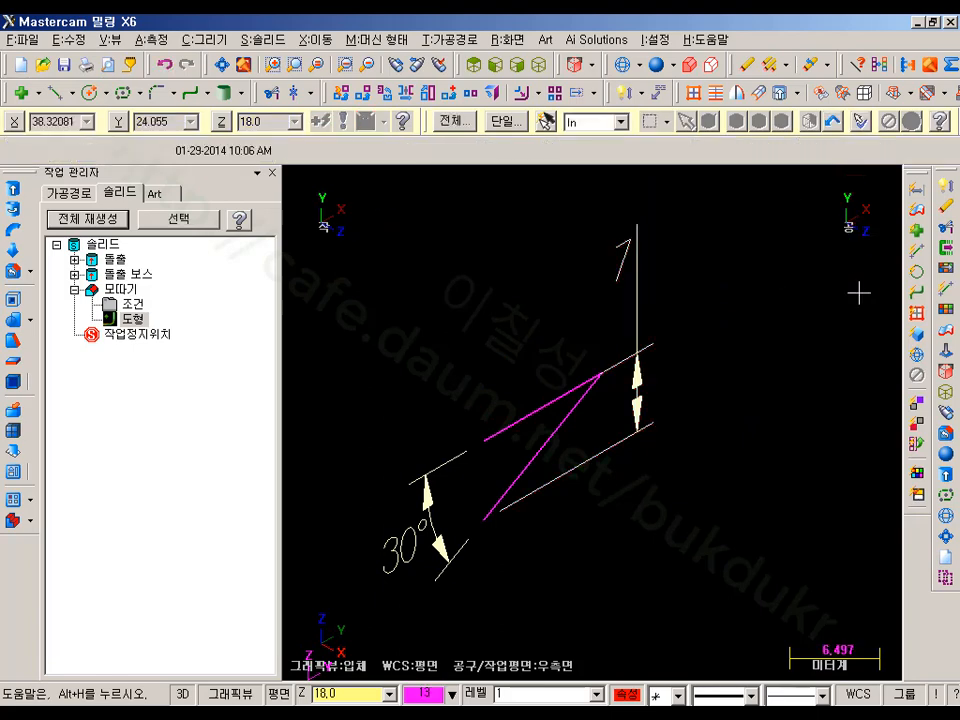
key("alt+s")
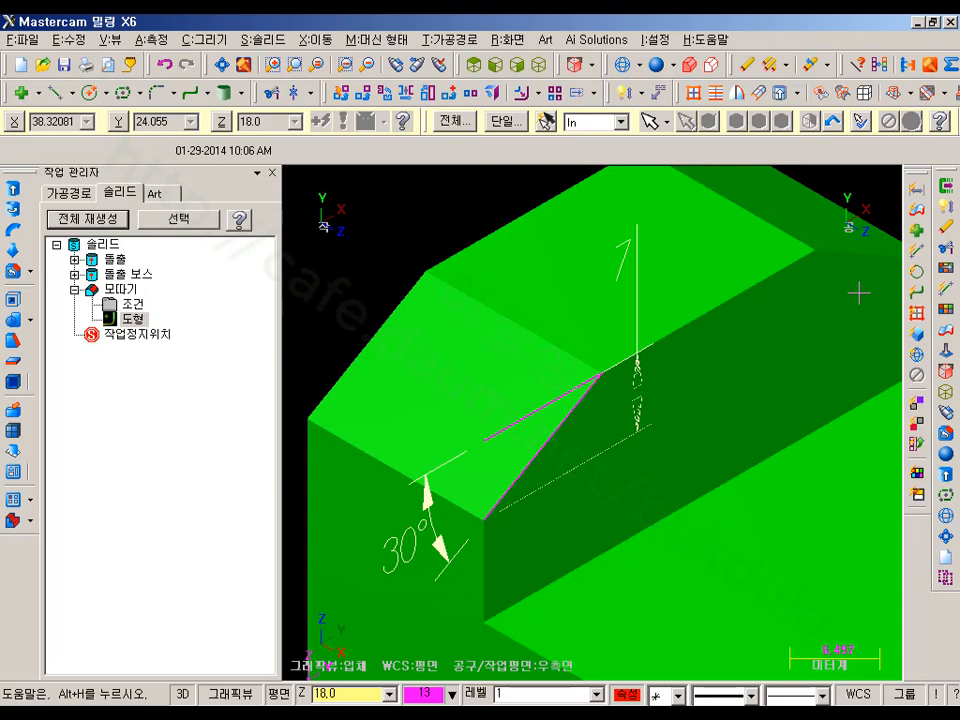
Examine the chamfer's reference lines and dimensions in wireframe, compare them with exercise 13 in the reference drawing, and return to the shaded model.
left_click(624, 65)
scroll(480, 365, "down", 1)
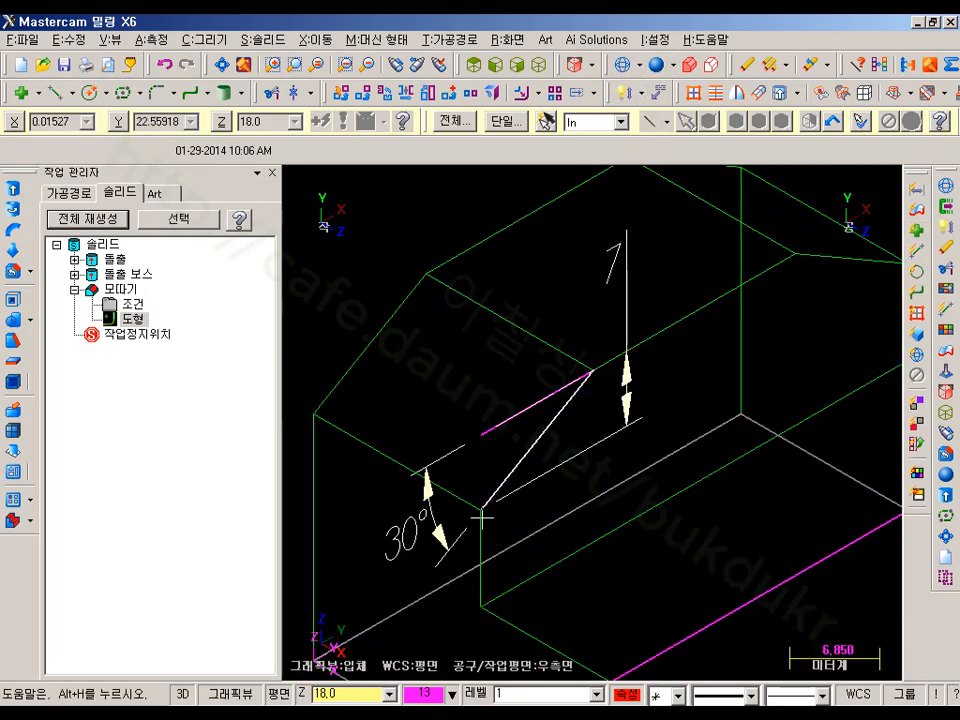
left_click(586, 372)
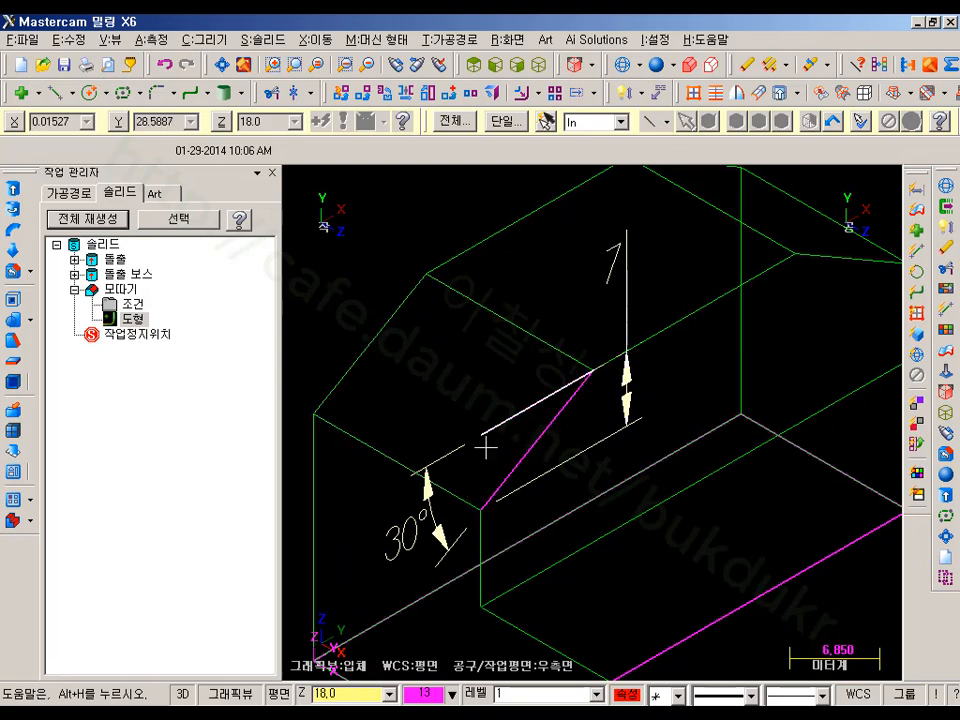
scroll(619, 447, "down", 3)
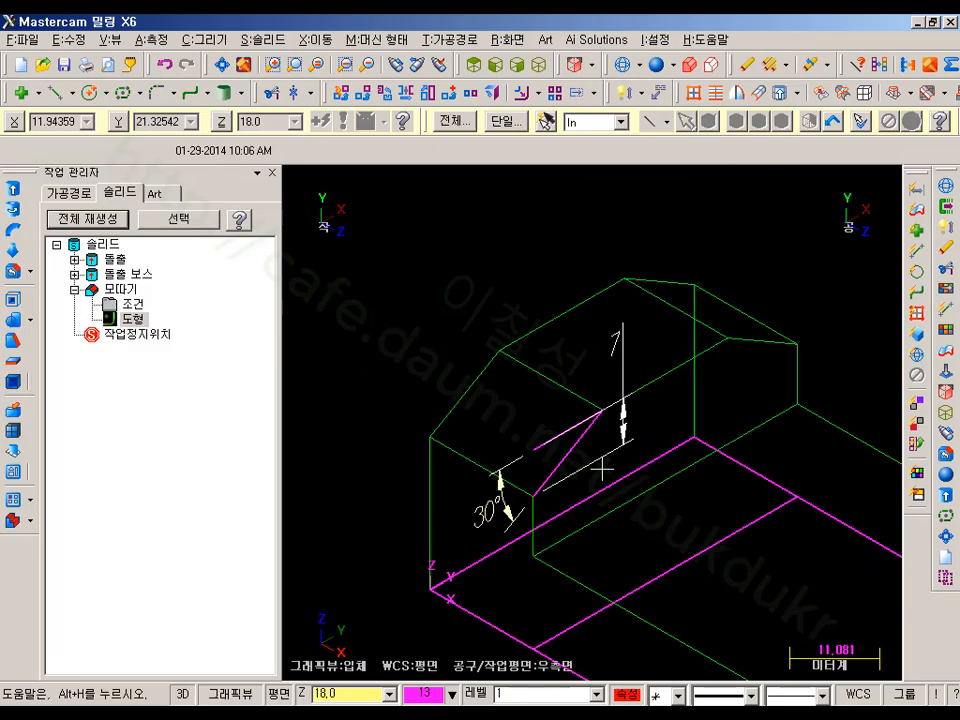
key("alt+Tab")
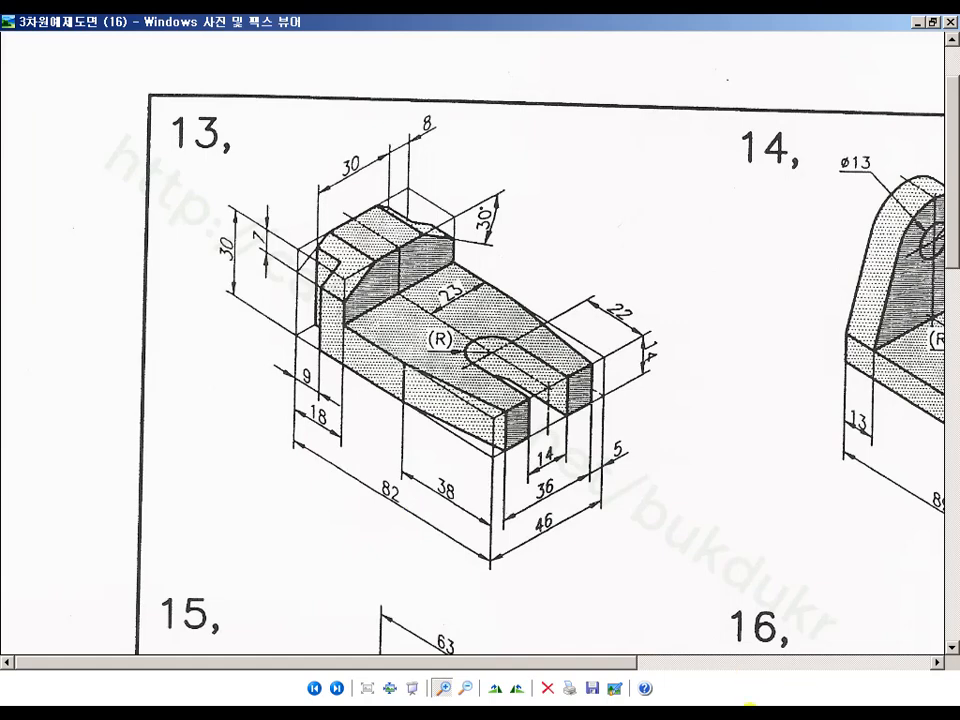
key("alt+Tab")
left_click(508, 420)
scroll(628, 420, "down", 2)
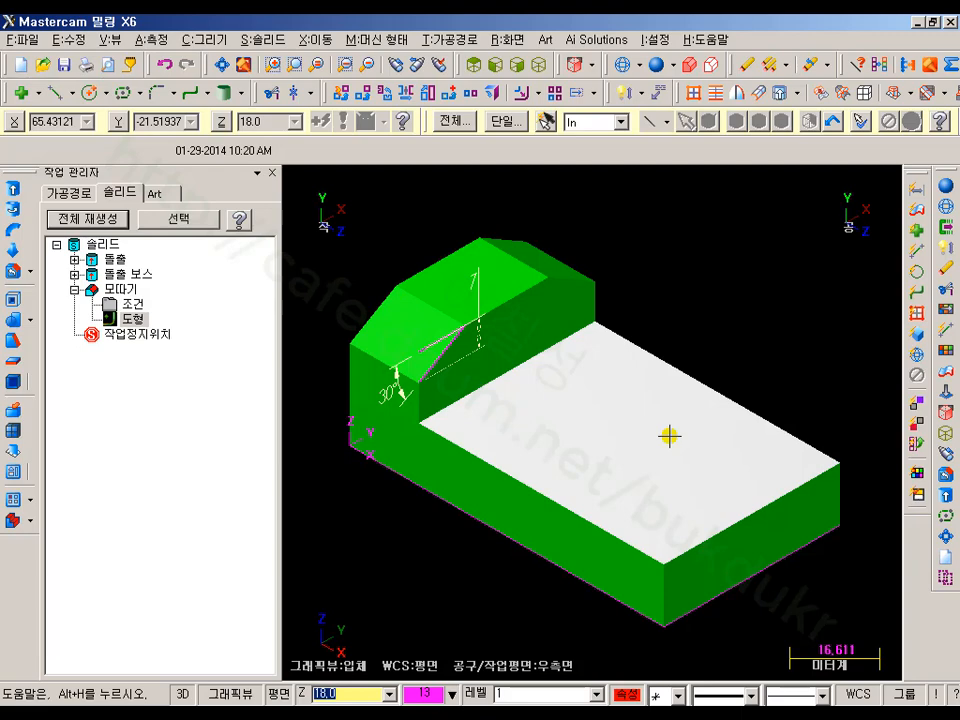
left_click(313, 390)
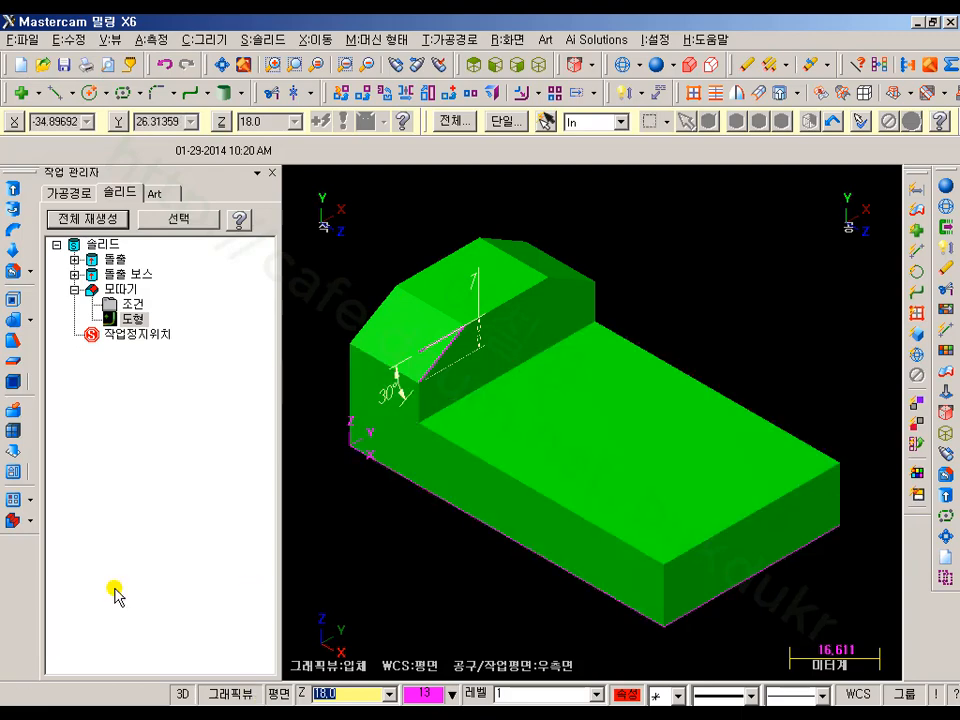
Set the construction plane to top (평면) and take its 30.0 Z depth from the raised boss's top corner, working in the top view.
left_click(278, 693)
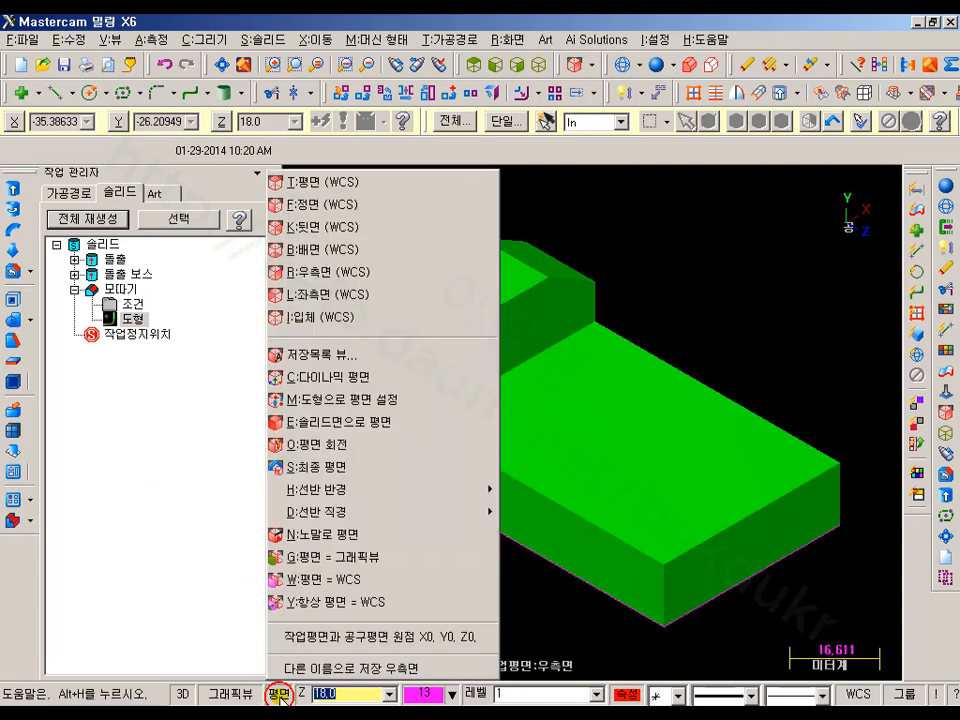
left_click(326, 184)
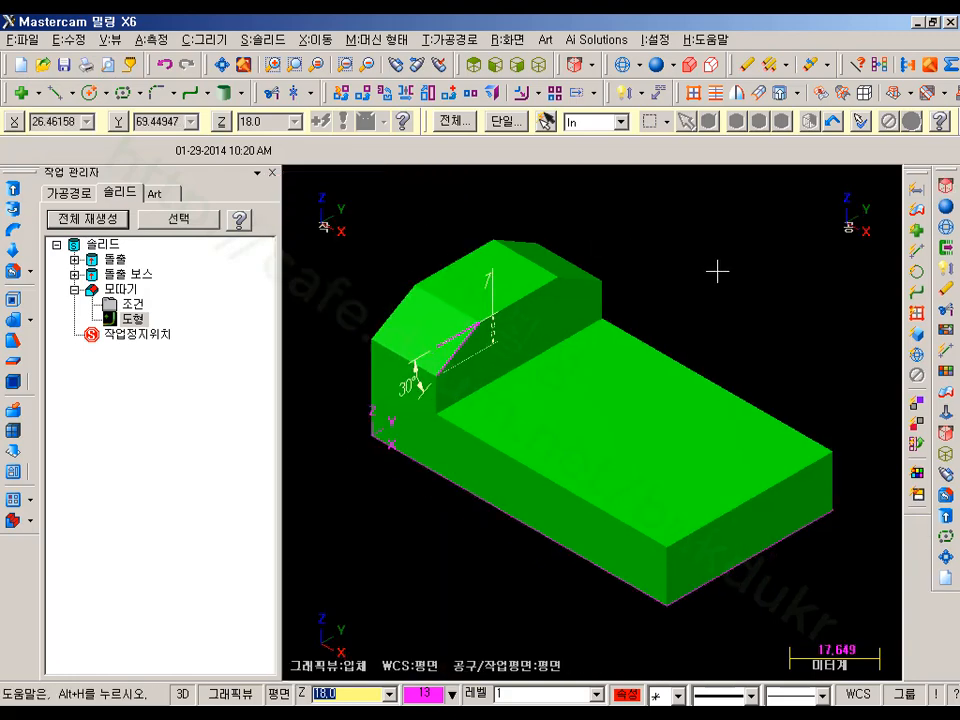
left_click(298, 694)
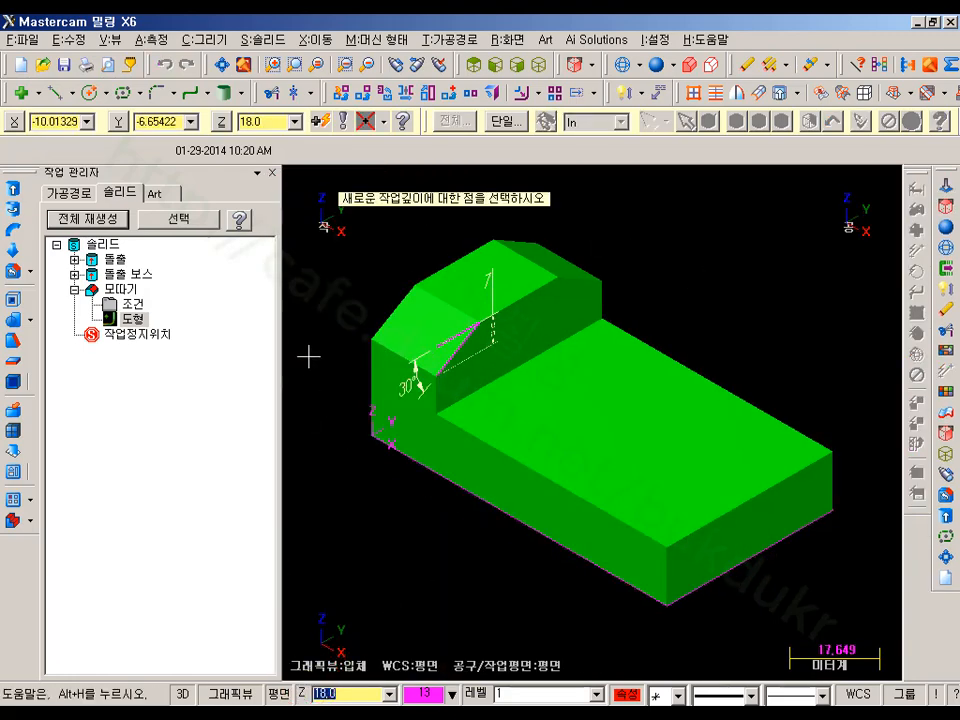
left_click(416, 288)
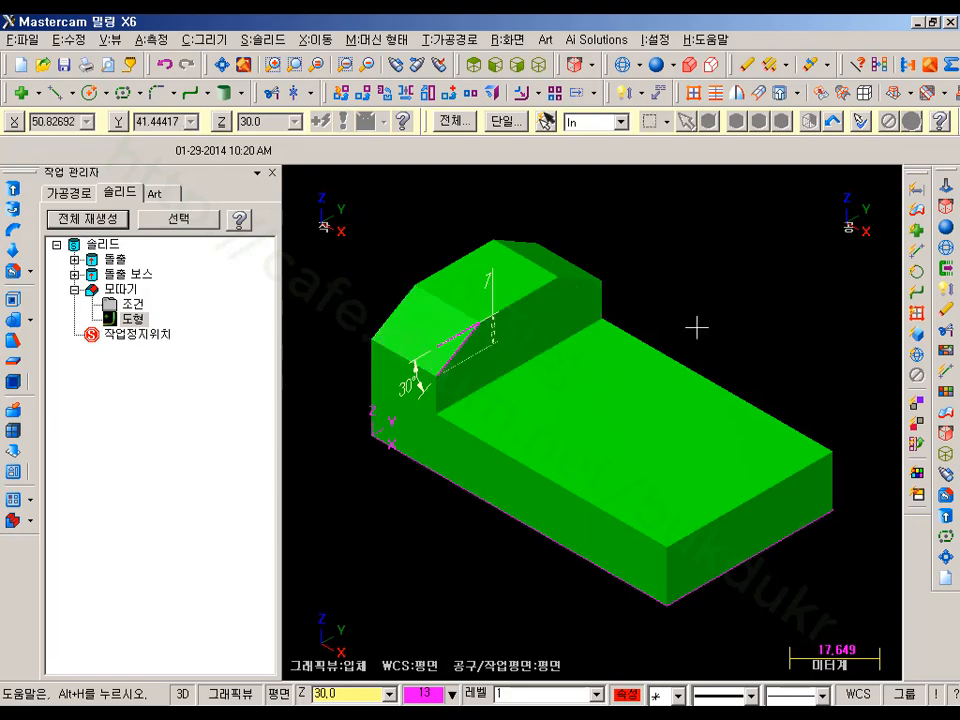
left_click(473, 64)
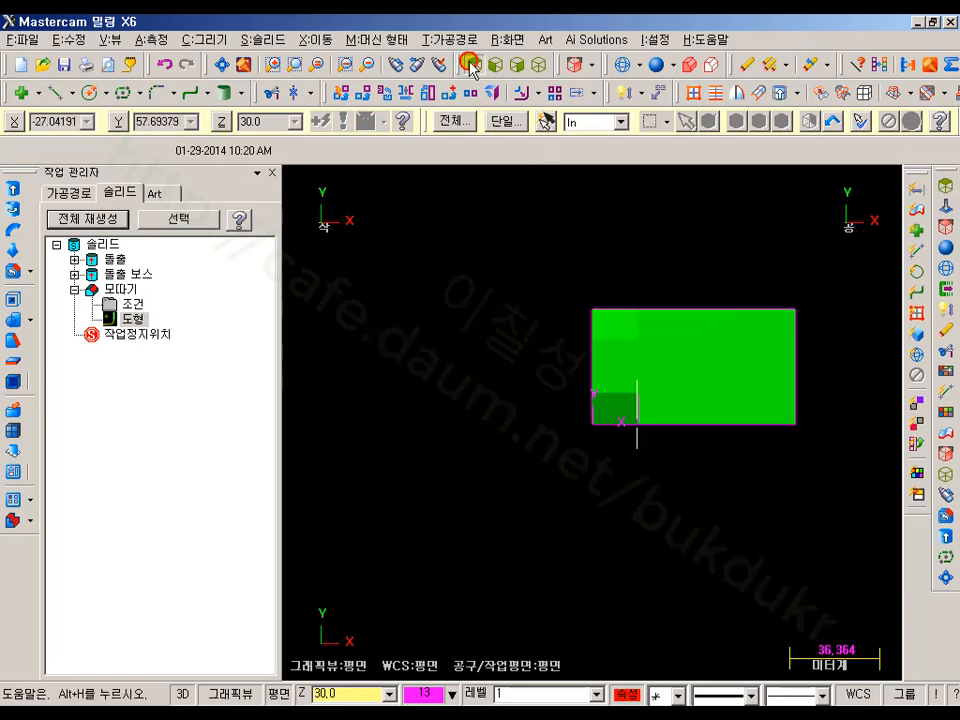
scroll(695, 333, "up", 2)
scroll(695, 333, "up", 2)
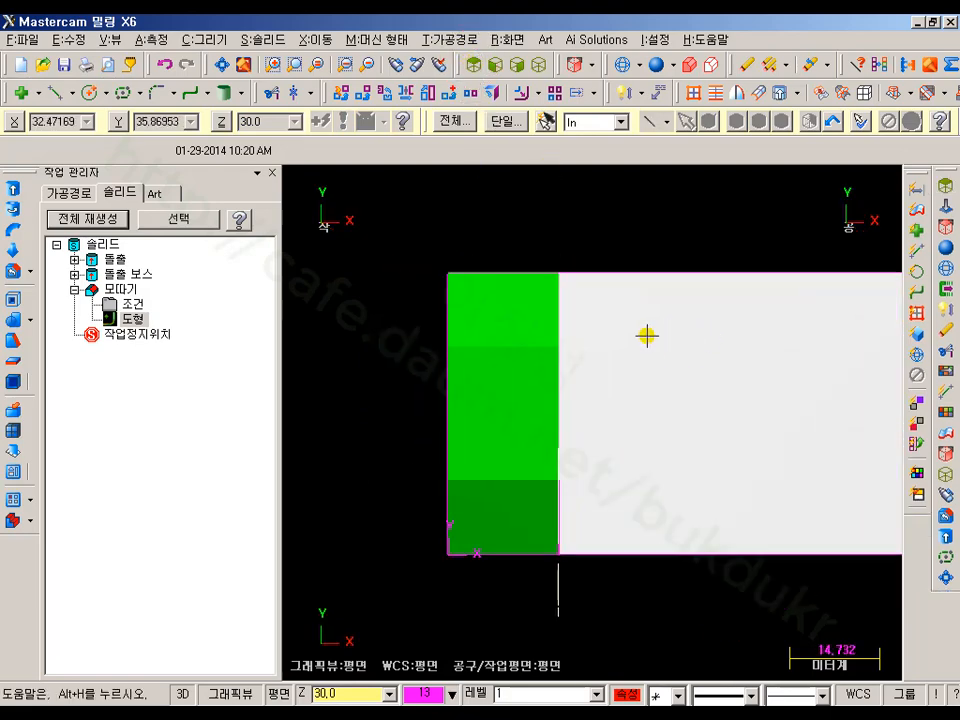
In 2D mode, draw a rectangle 9 wide and 8 high, anchored by its top-left corner at the boss's upper-left corner in the top view.
left_click(183, 694)
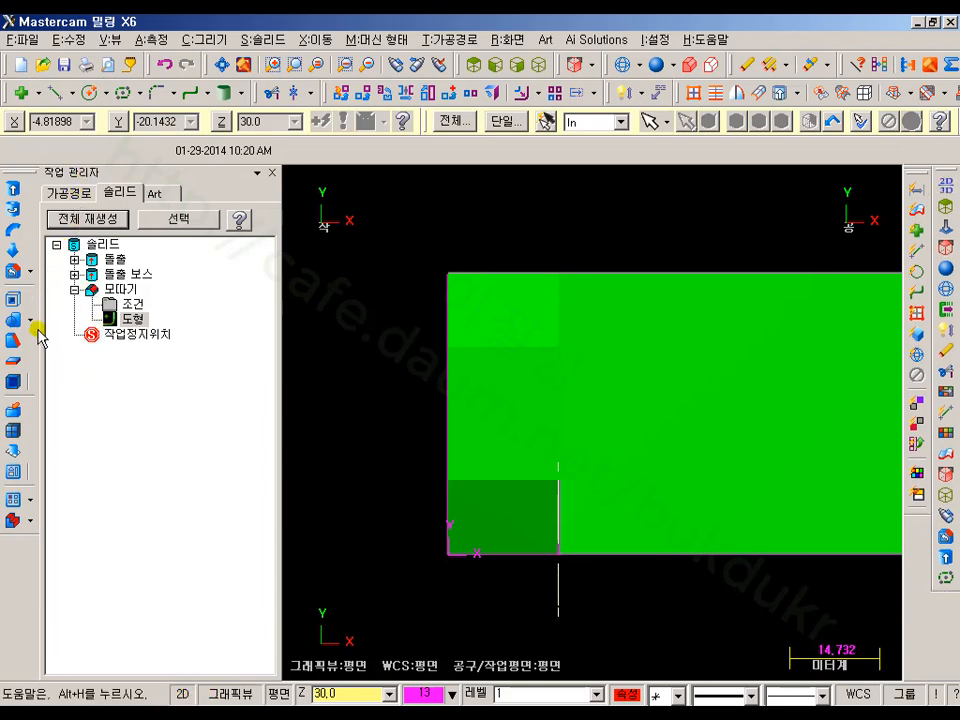
left_click(124, 94)
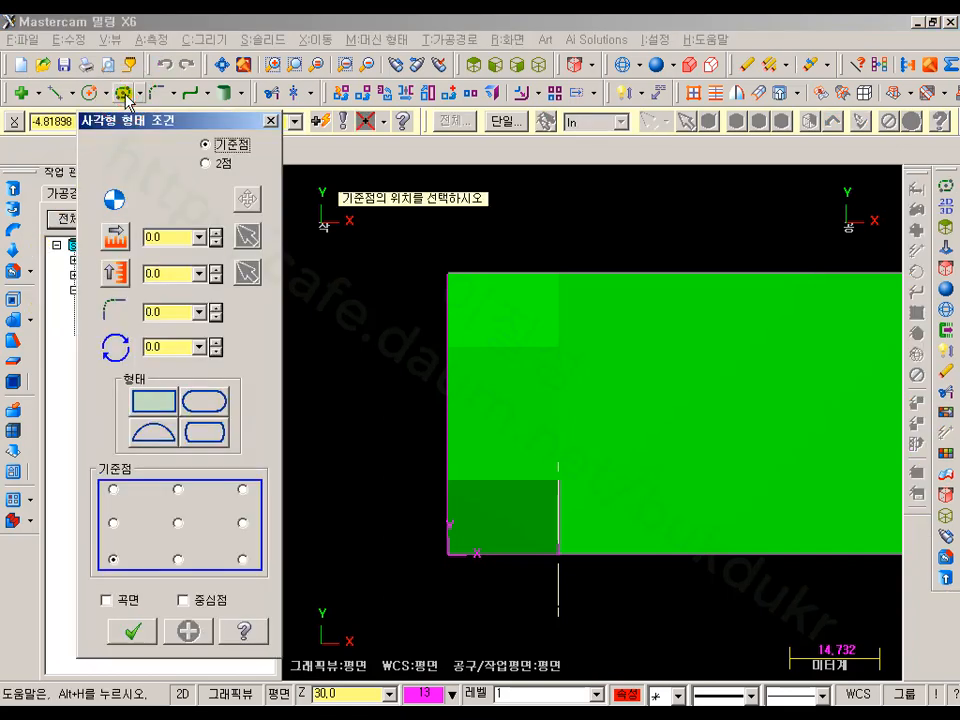
left_click(166, 231)
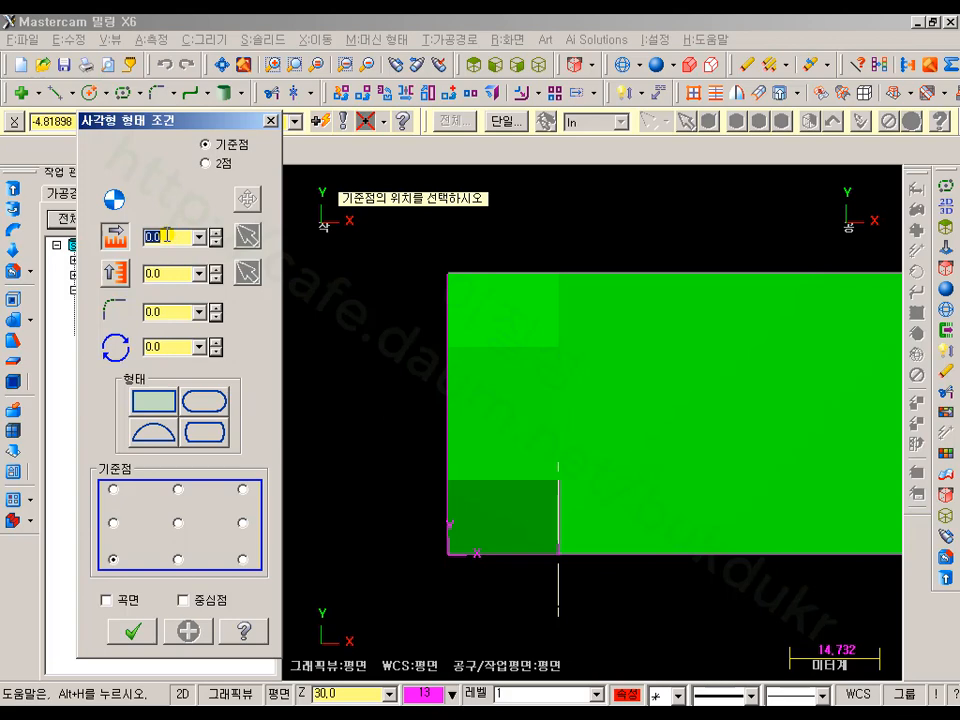
type("9")
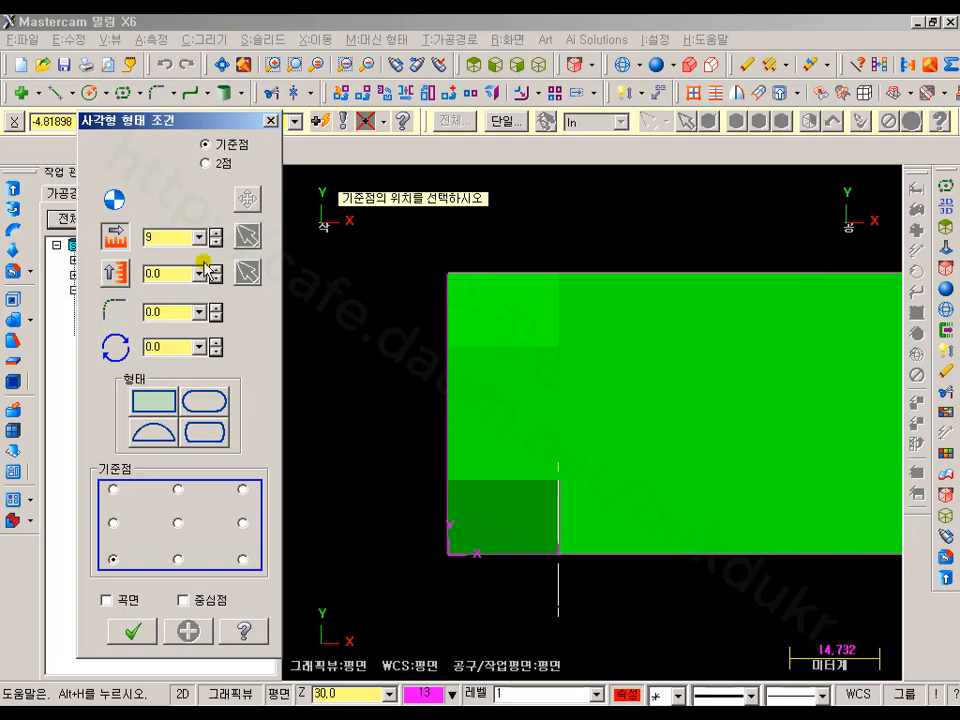
left_click(168, 274)
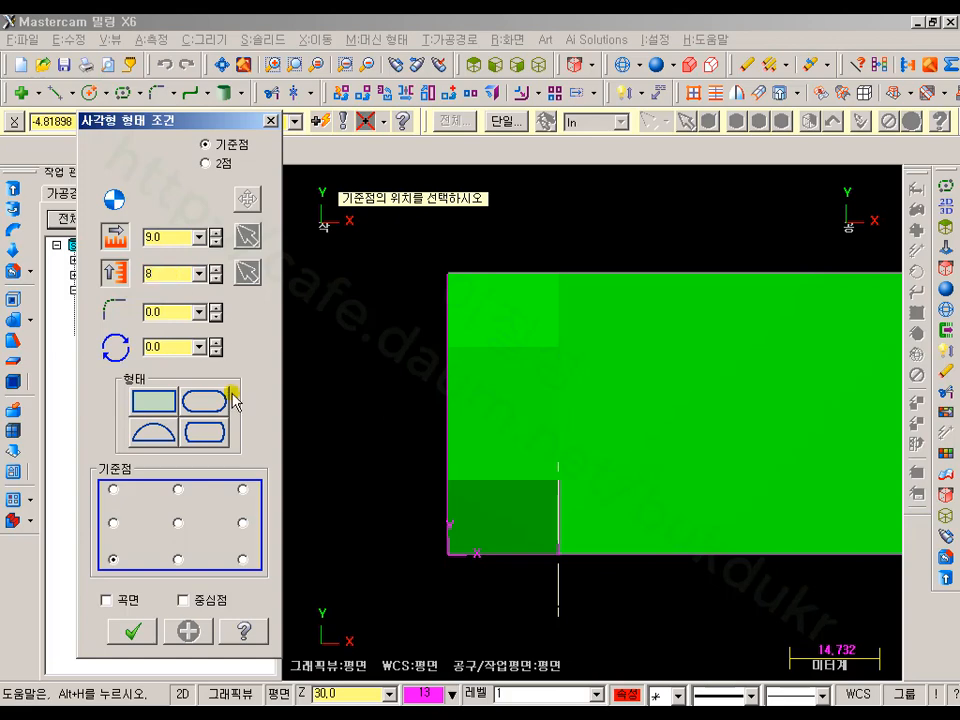
left_click(115, 490)
left_click(116, 237)
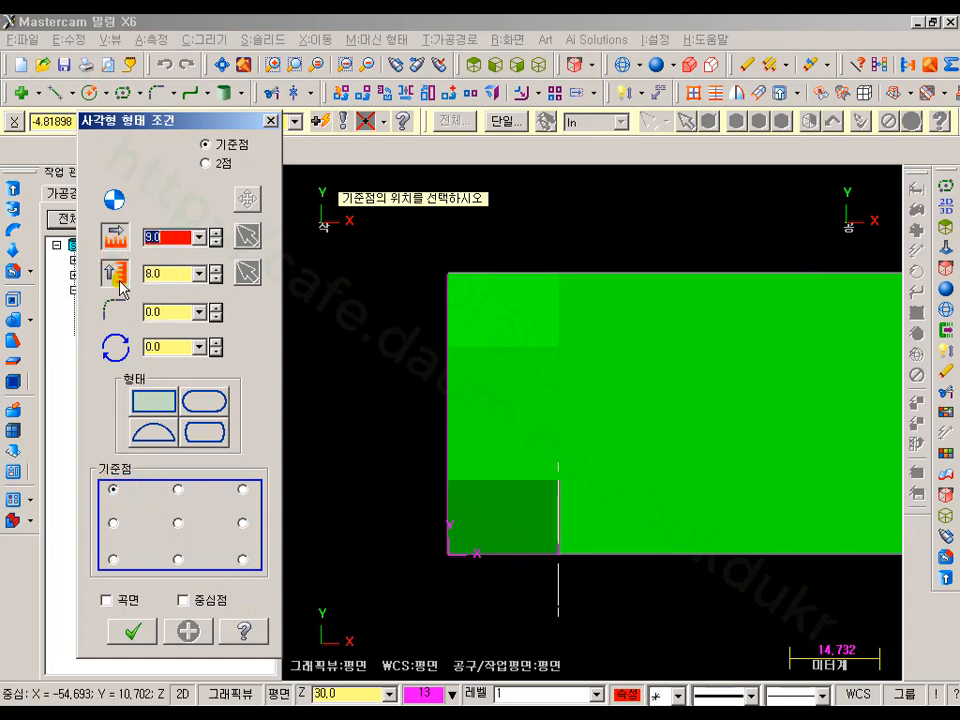
left_click(116, 271)
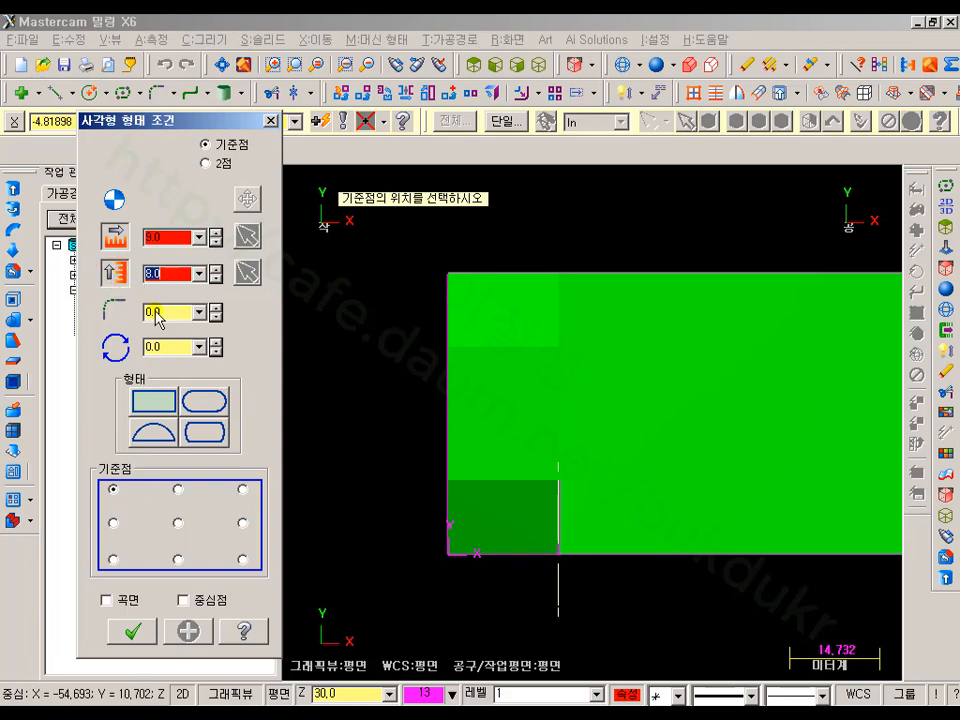
left_click(449, 274)
left_click(195, 631)
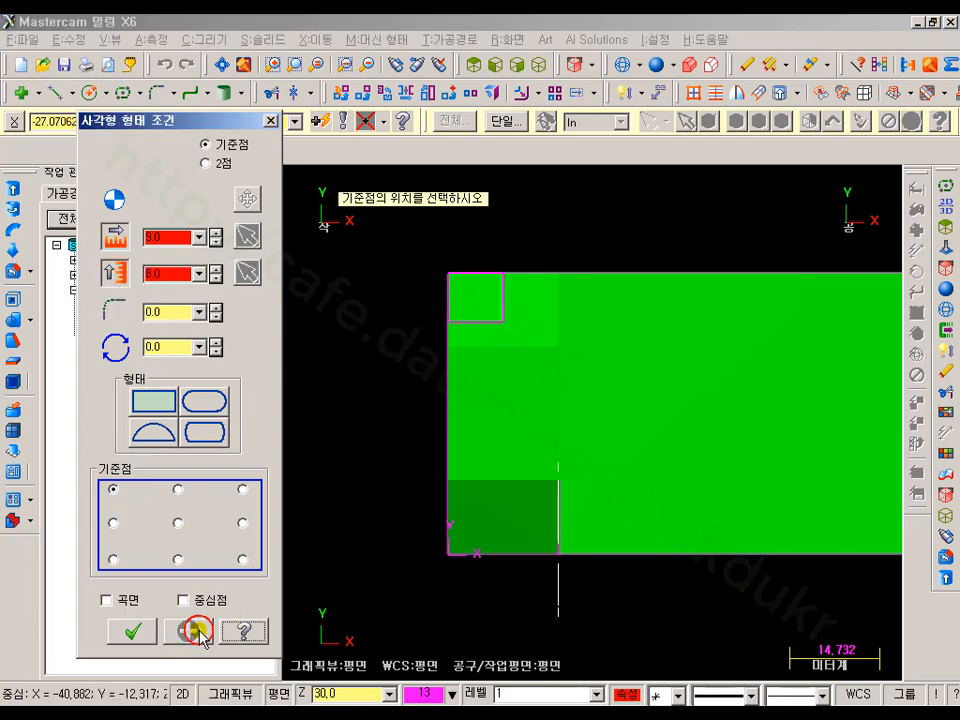
Add a second 9 by 8 rectangle anchored by its bottom-left corner at the origin corner, and finish the rectangle command.
left_click(113, 563)
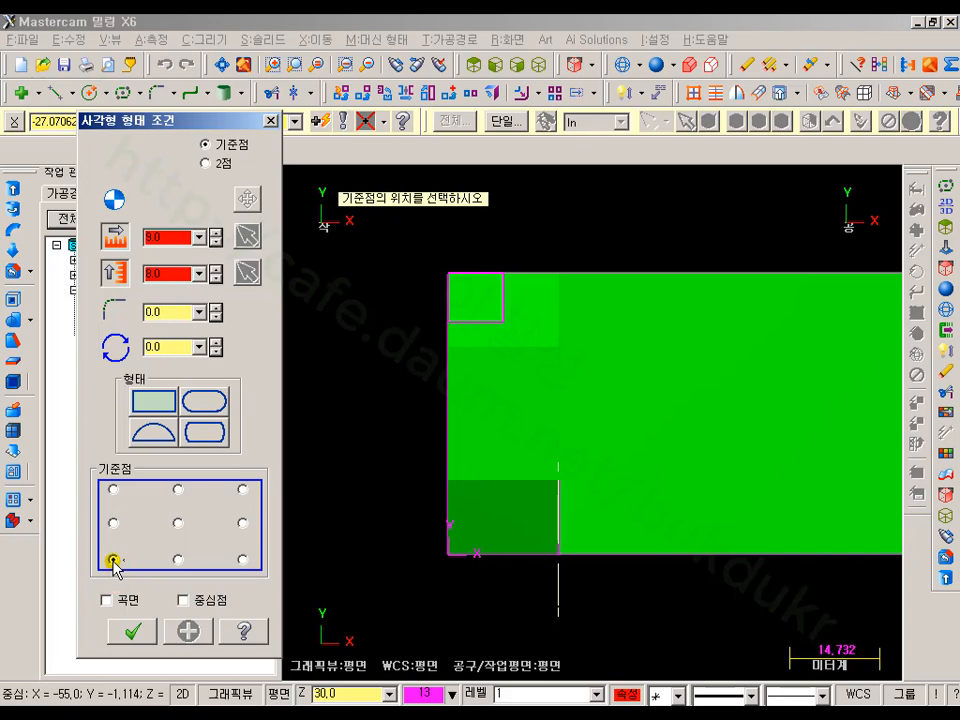
left_click(450, 555)
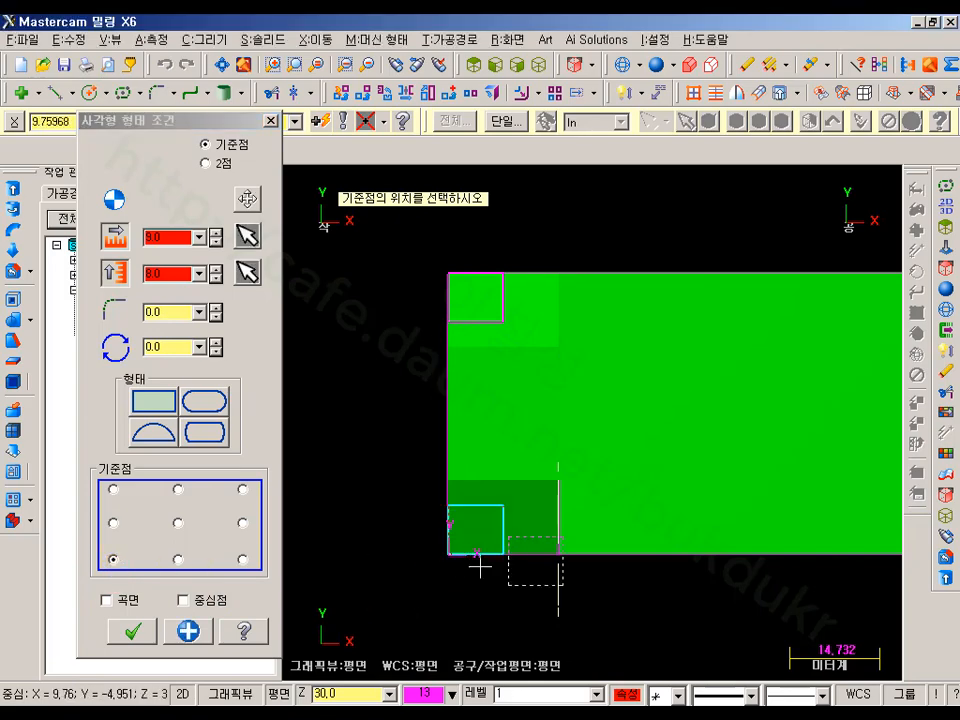
left_click(146, 638)
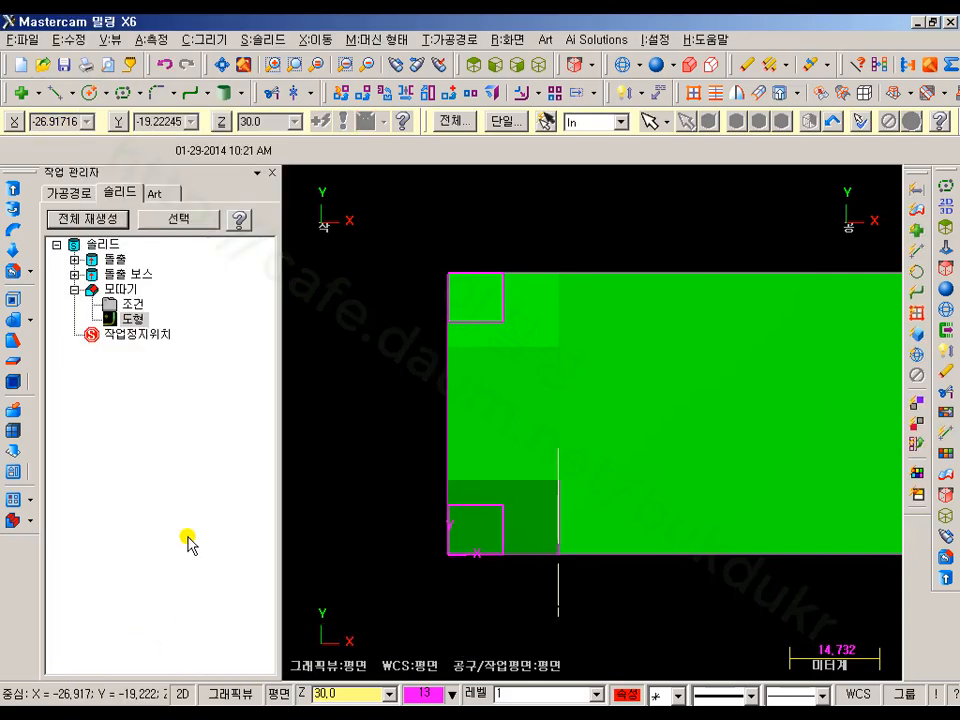
View the corner rectangles in isometric, undo both, and switch construction back to 3D mode.
left_click(543, 64)
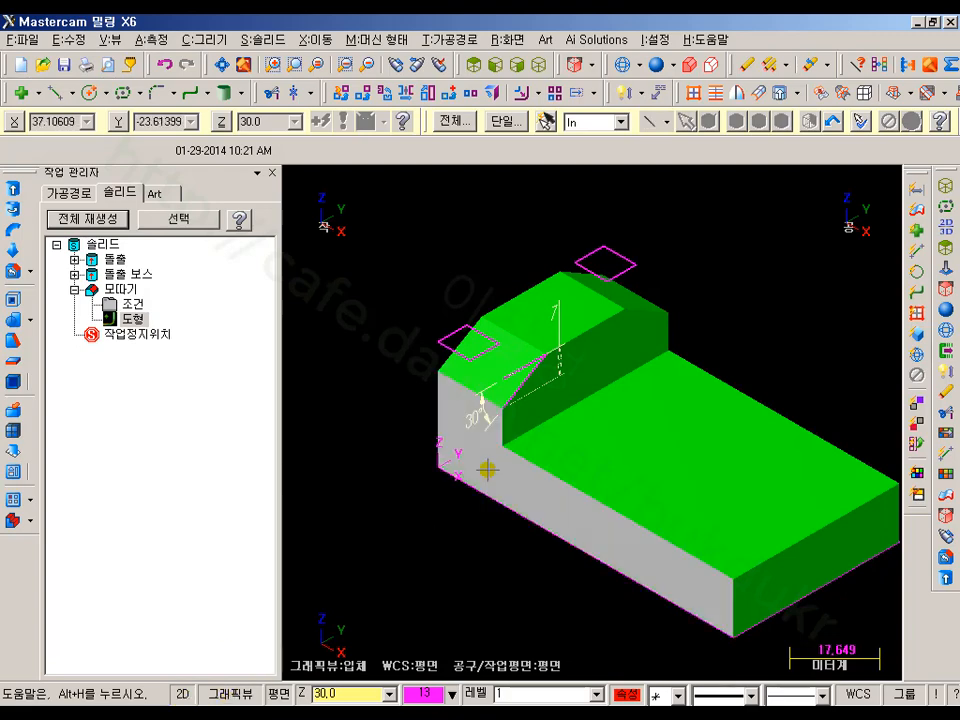
left_click(166, 66)
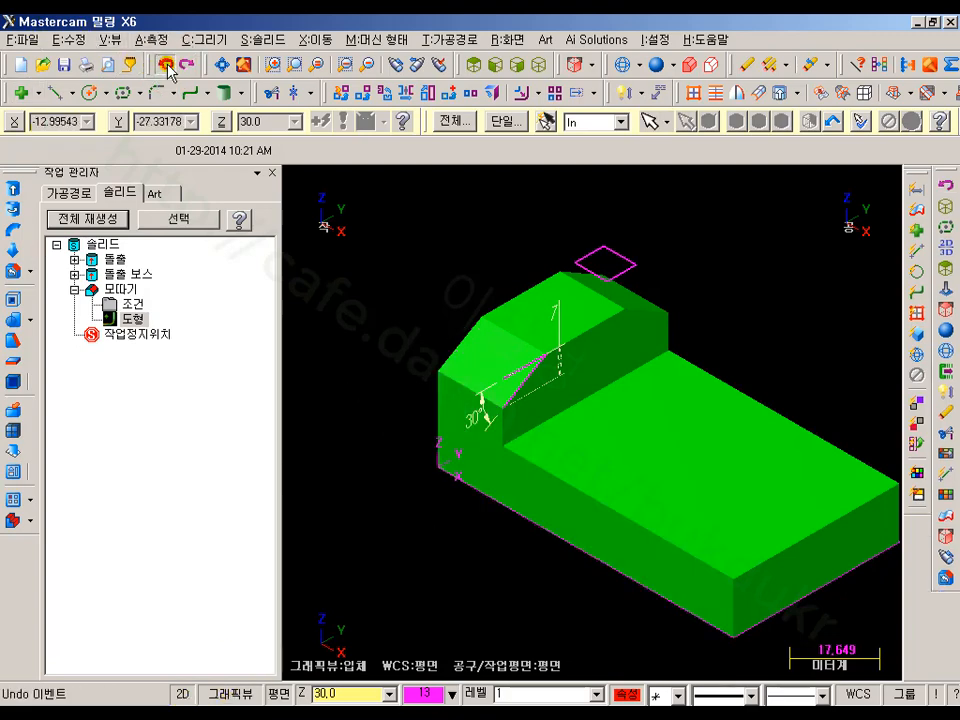
left_click(166, 66)
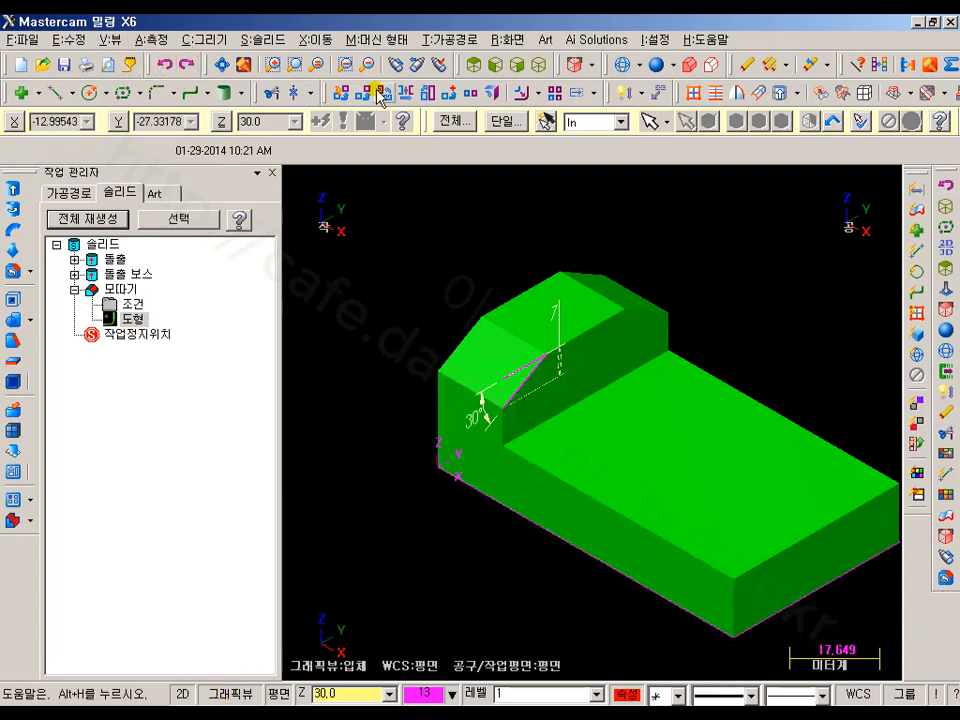
left_click(182, 693)
In the top view, draw 9 by 8 rectangles in 3D mode at the origin corner and at the boss's upper-left corner, using matching corner anchors.
left_click(474, 65)
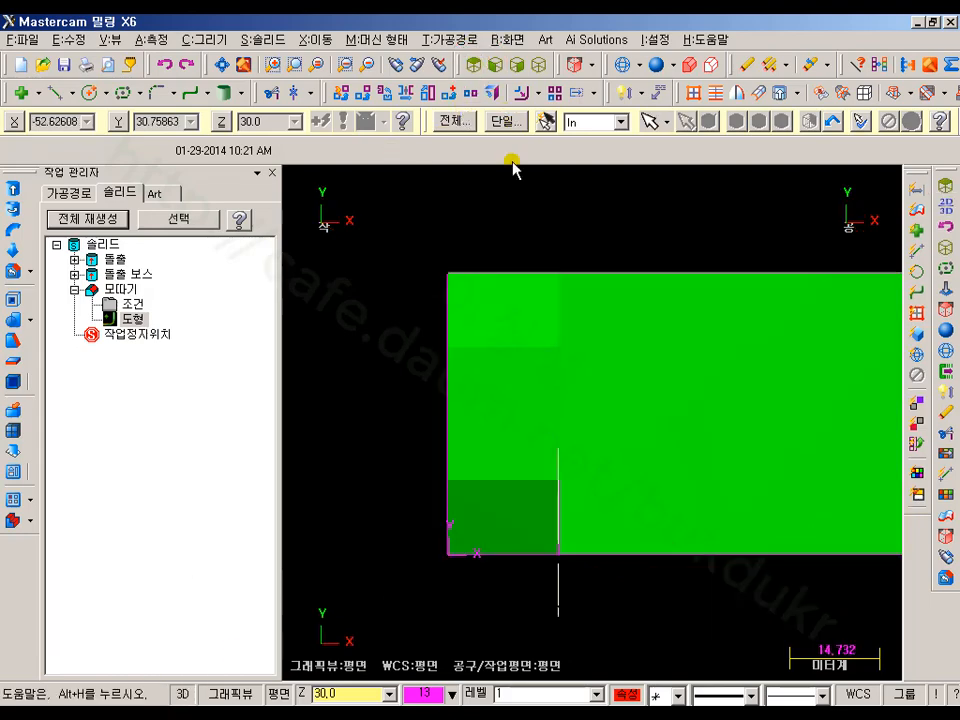
left_click(122, 92)
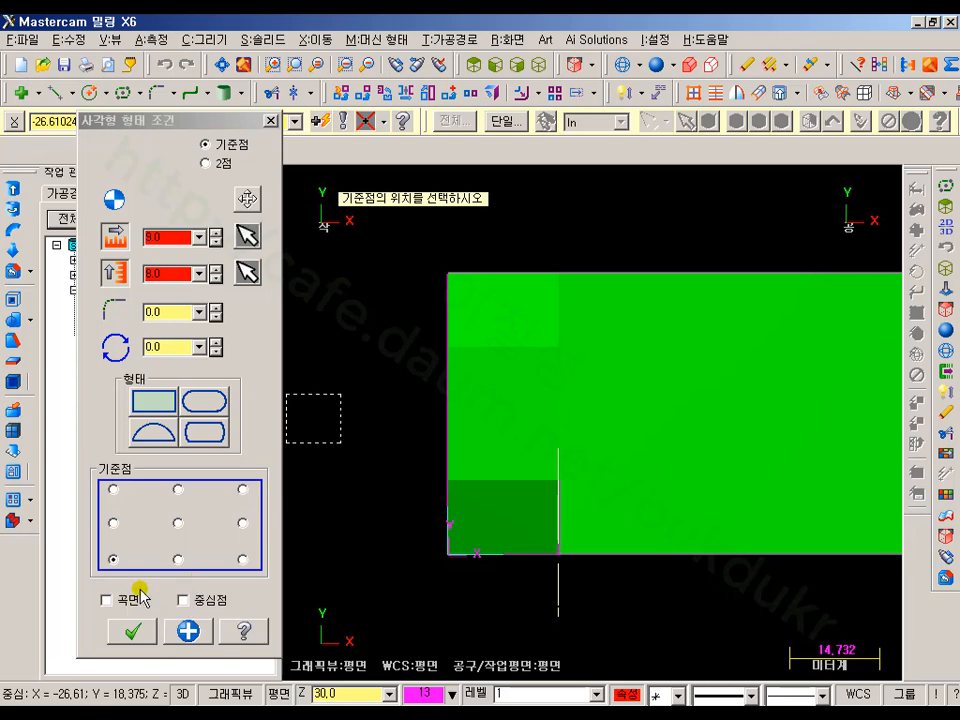
left_click(189, 631)
left_click(114, 490)
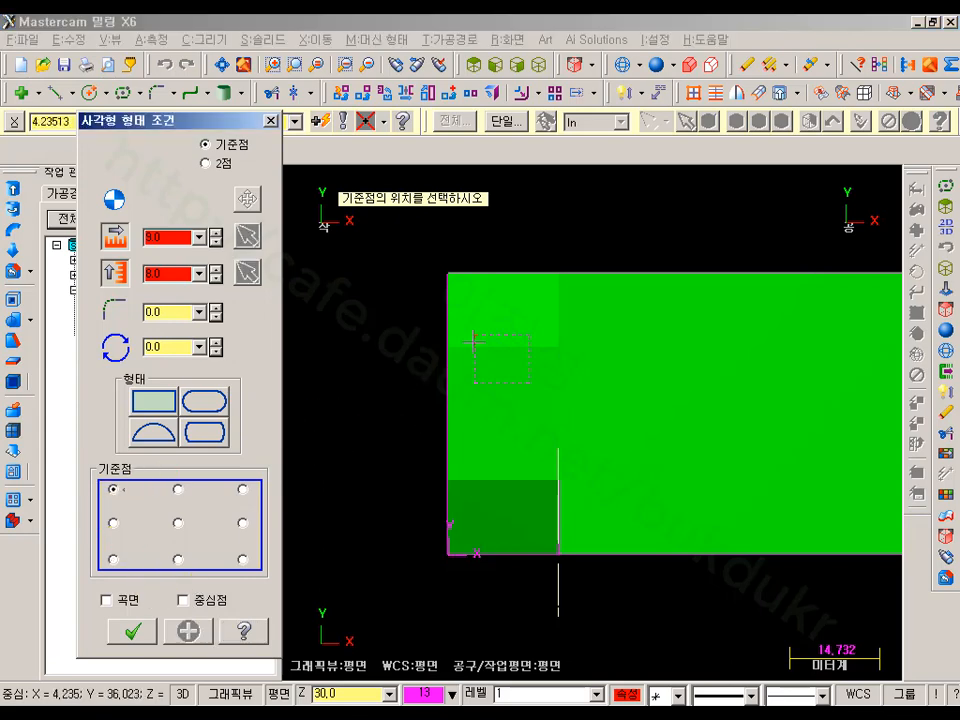
left_click(452, 277)
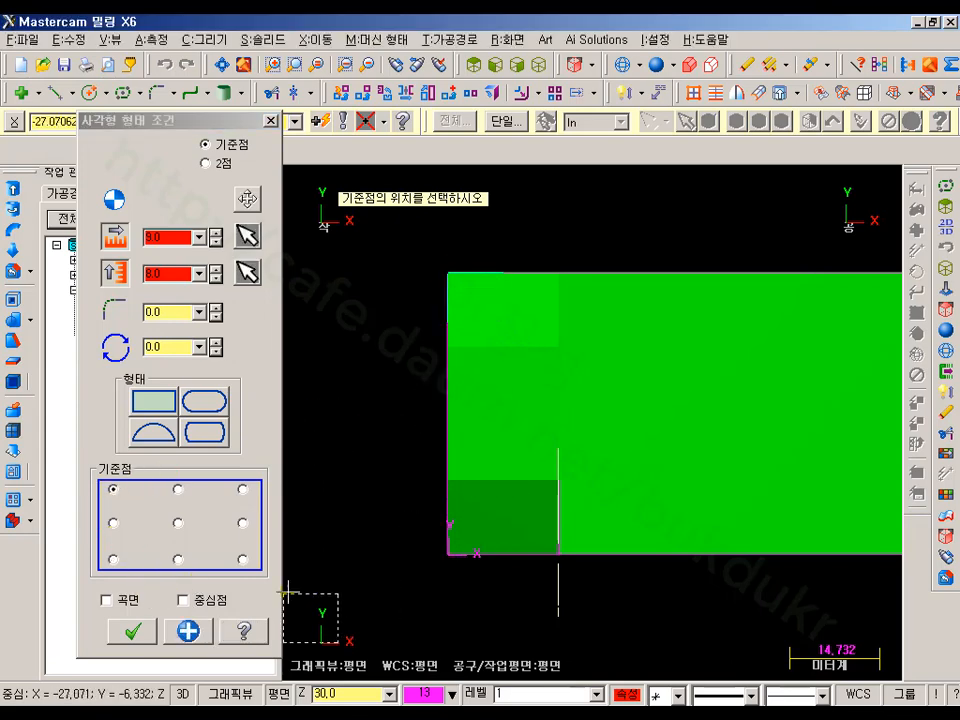
left_click(138, 632)
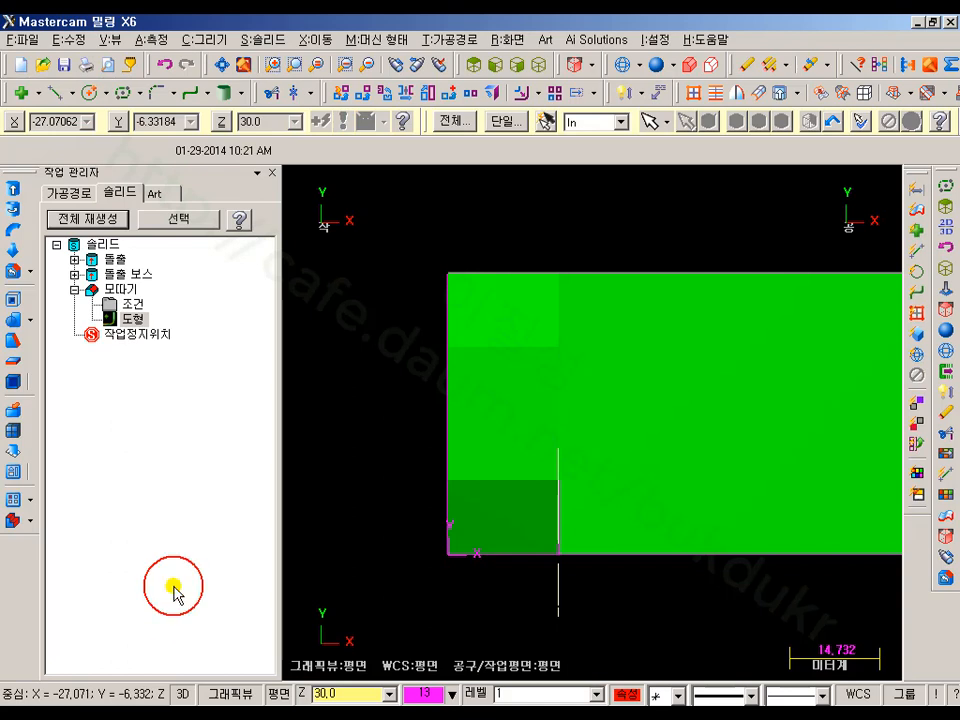
Examine the depths at which the two corner rectangles lie, using an isometric wireframe view.
left_click(543, 66)
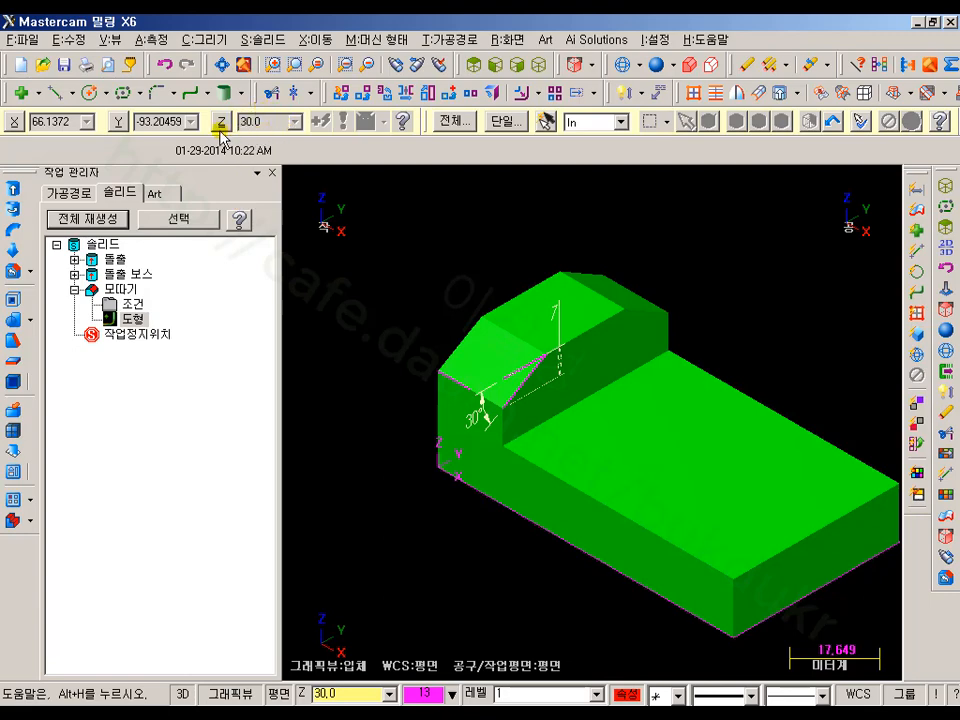
left_click(620, 67)
scroll(600, 390, "up", 2)
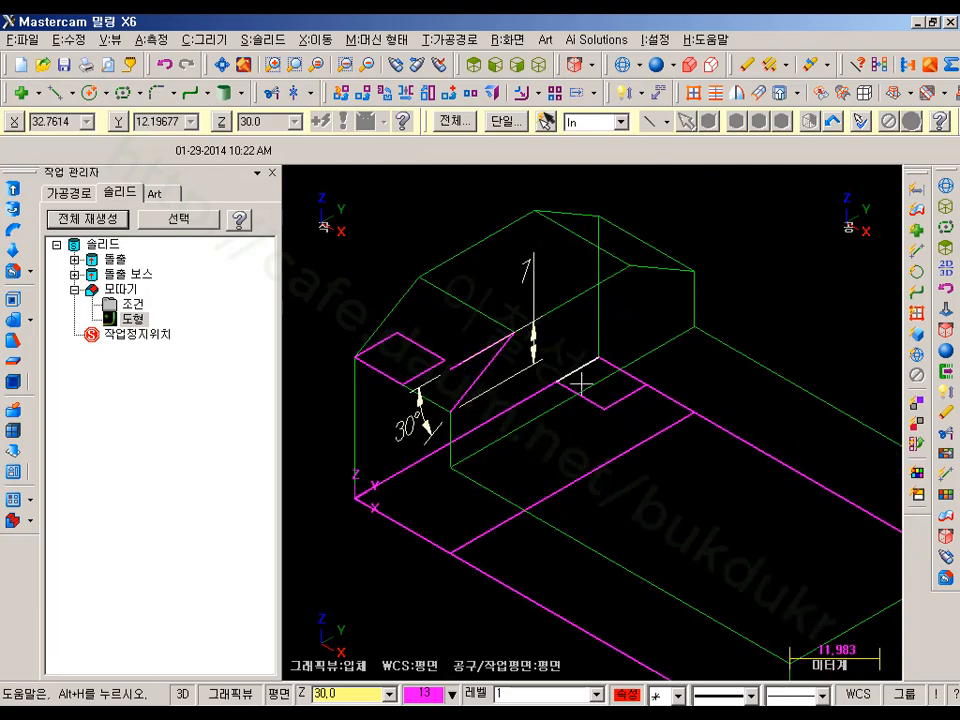
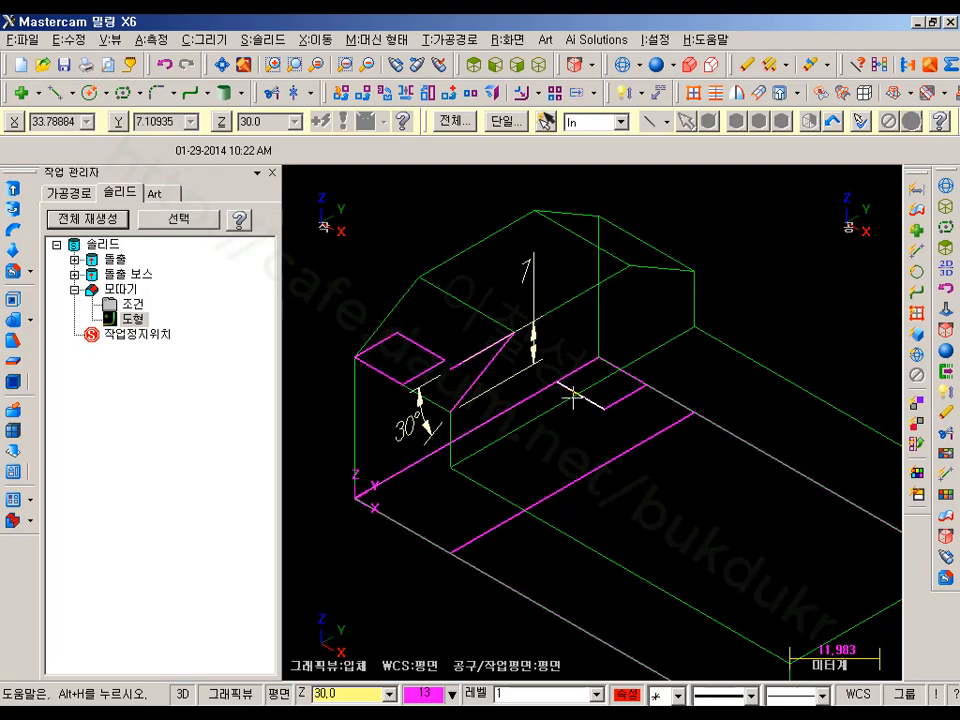
left_click(628, 390)
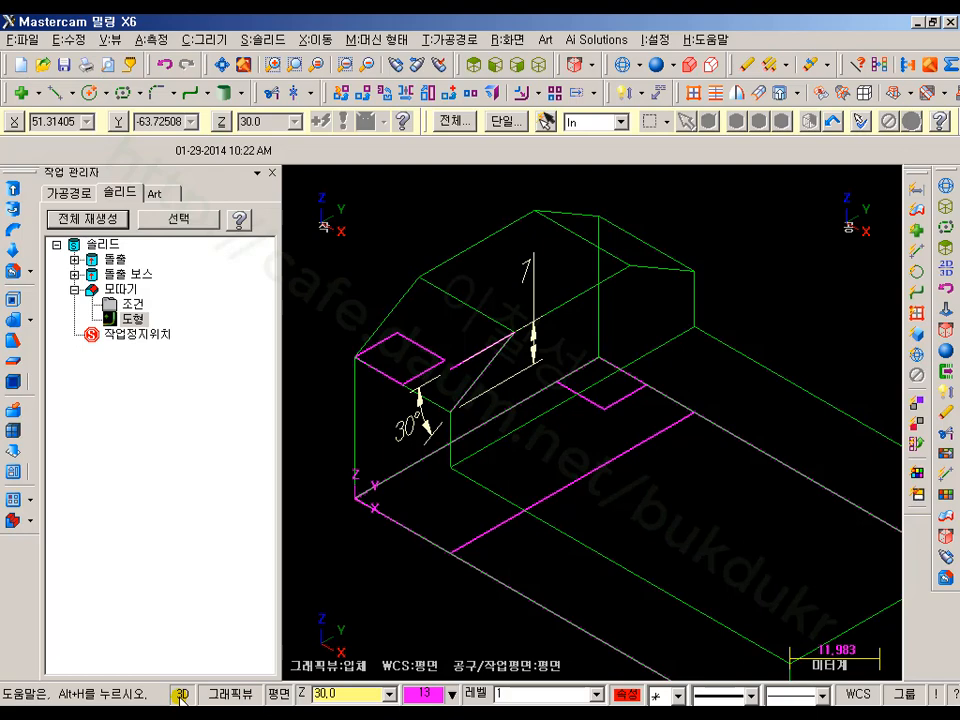
Undo both corner rectangles, redo up to the 30° dimension, and set the construction mode to 2D.
left_click(164, 66)
left_click(183, 66)
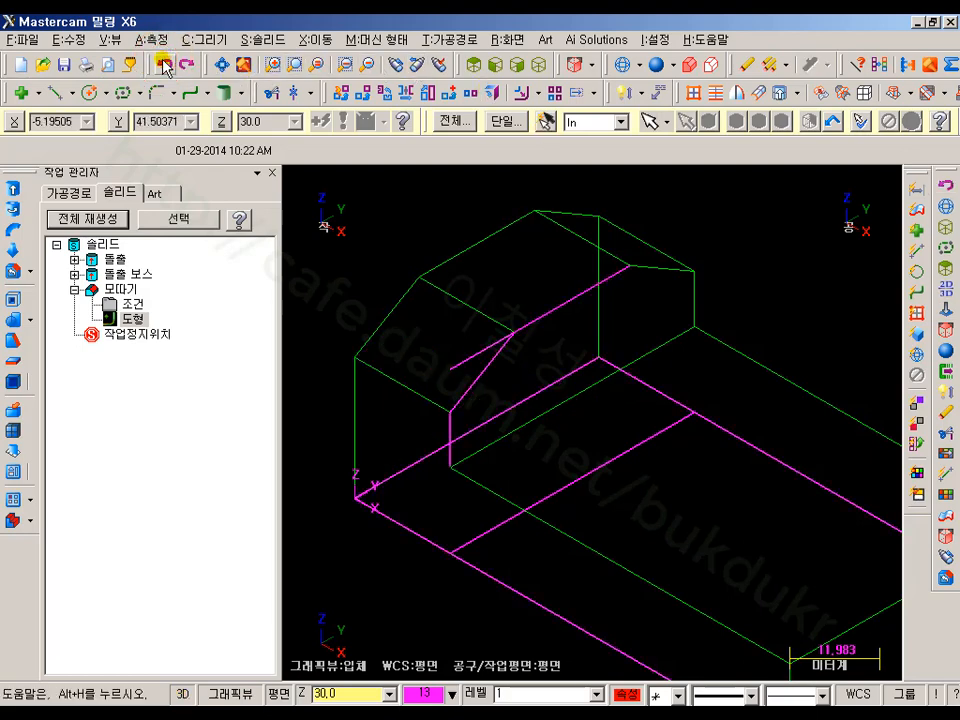
left_click(186, 65)
left_click(187, 66)
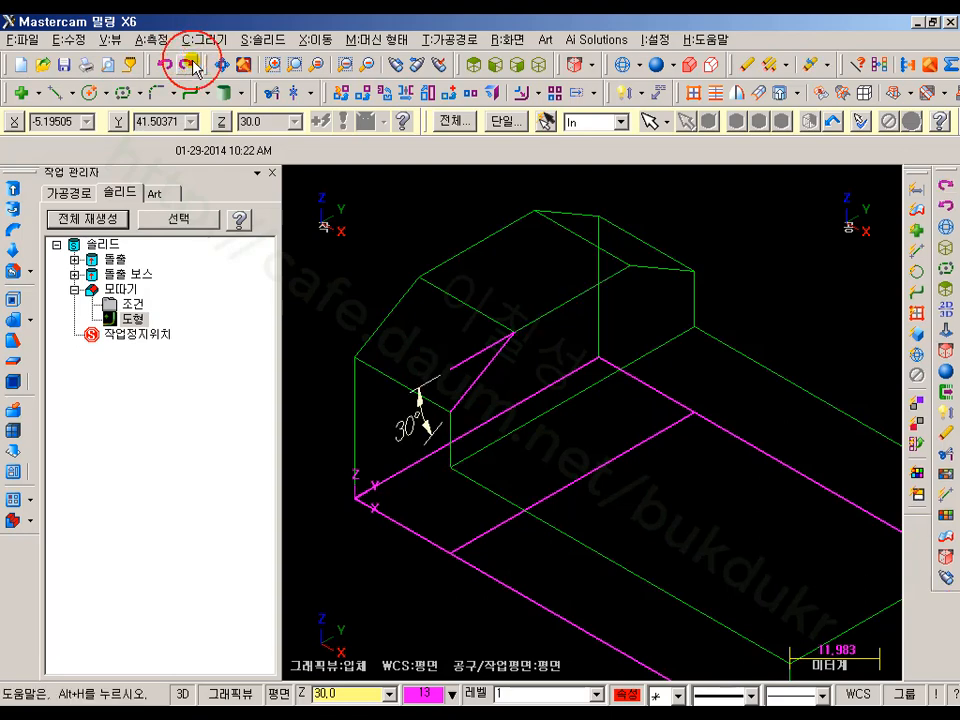
scroll(619, 514, "down", 2)
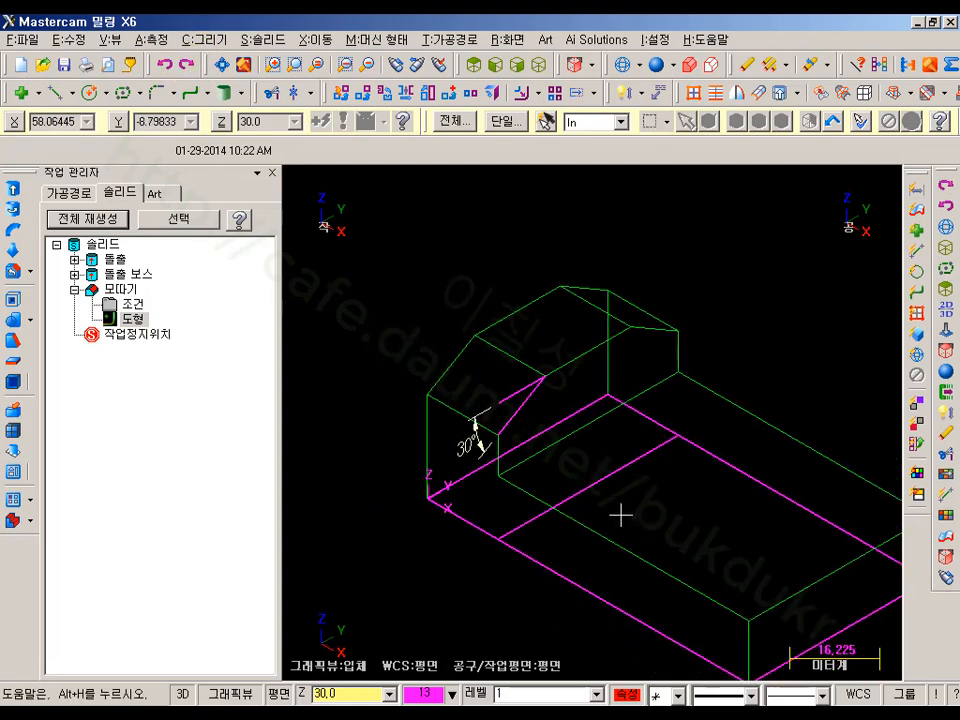
left_click(182, 693)
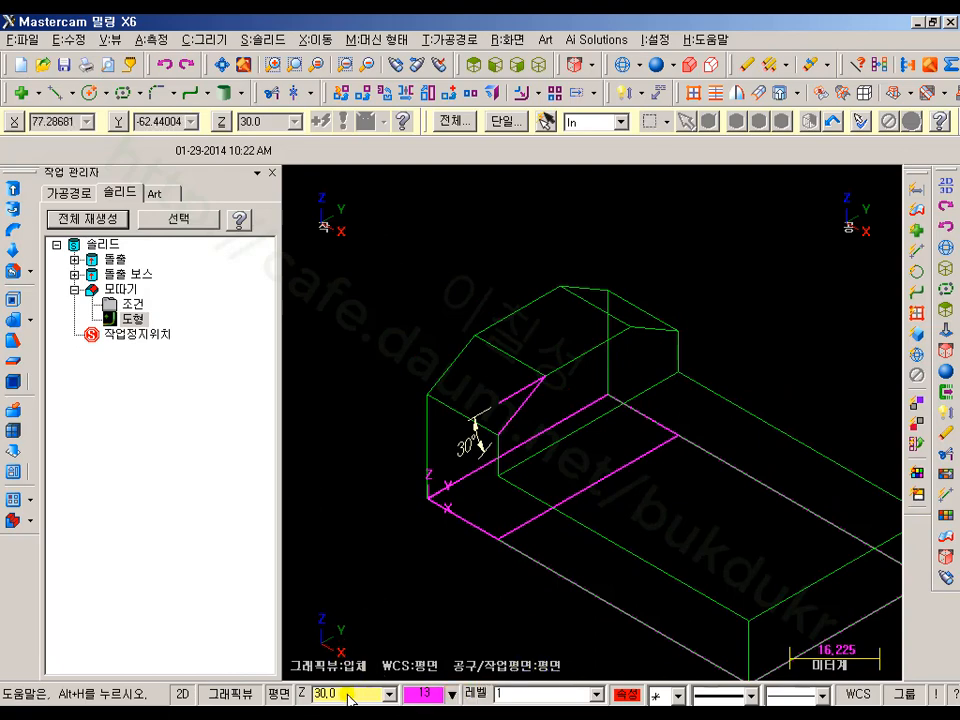
In the top view, draw 9 by 8 rectangles in 2D mode at Z 30 on the boss's upper-left and origin corners, using matching corner anchors.
left_click(472, 66)
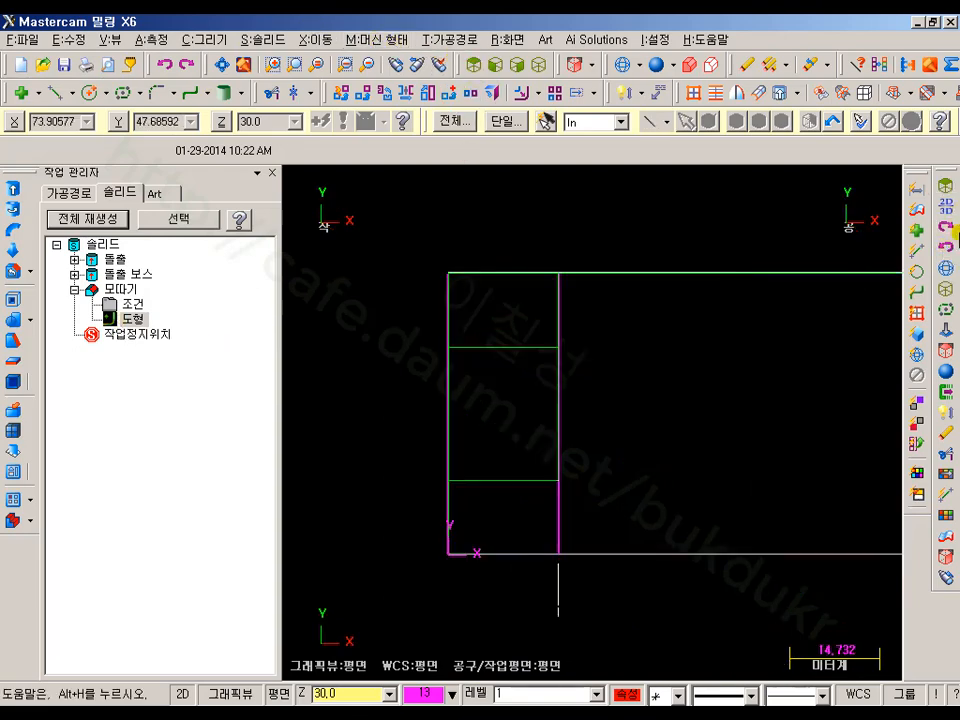
left_click(944, 310)
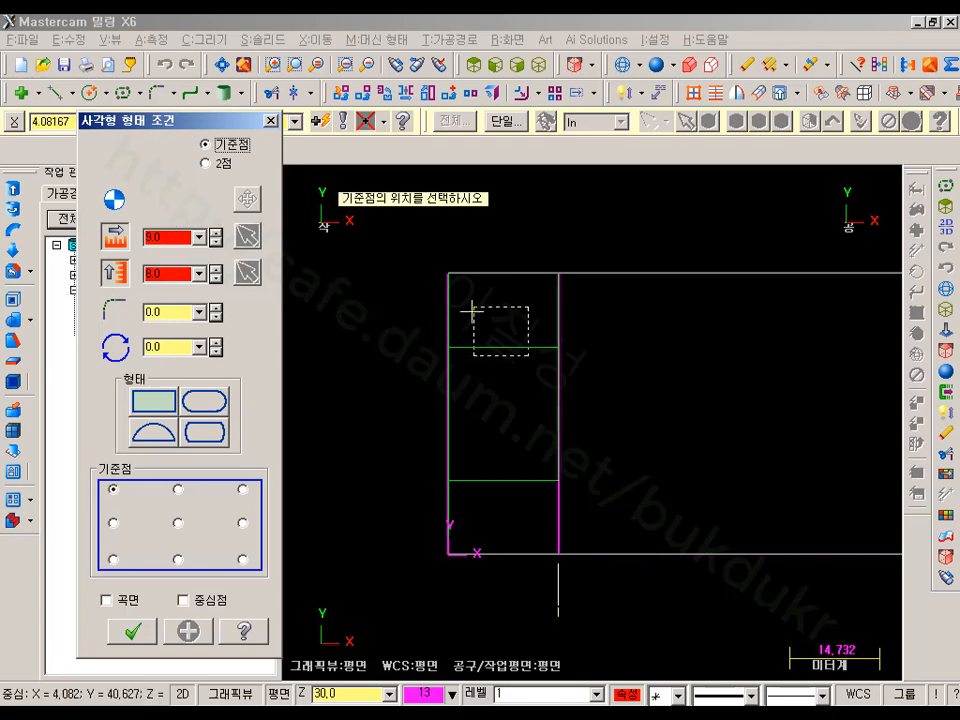
left_click(448, 273)
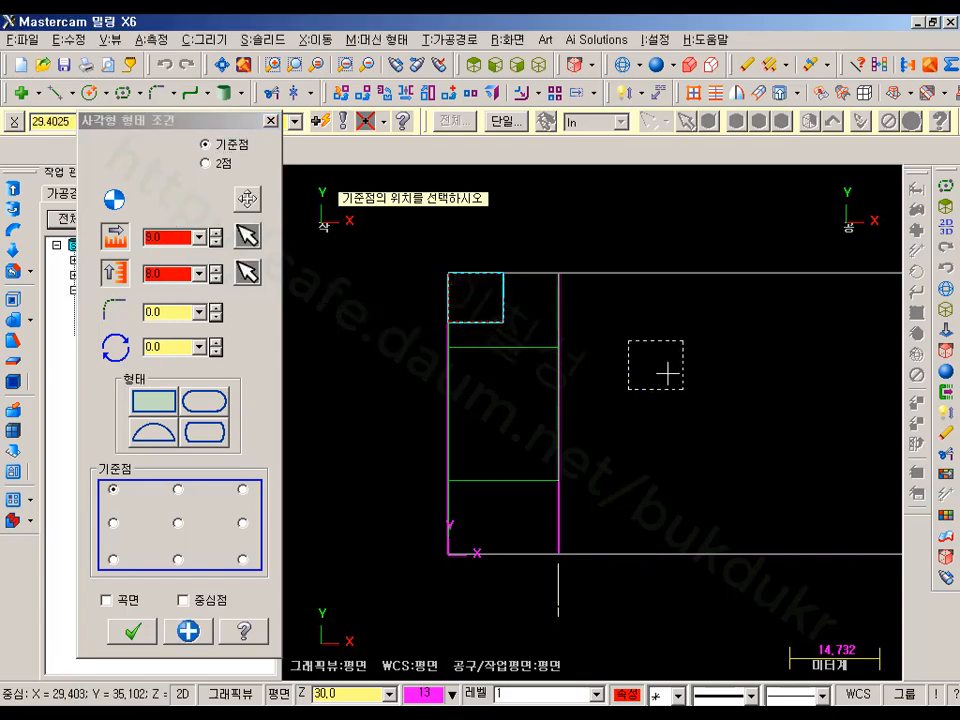
left_click(116, 559)
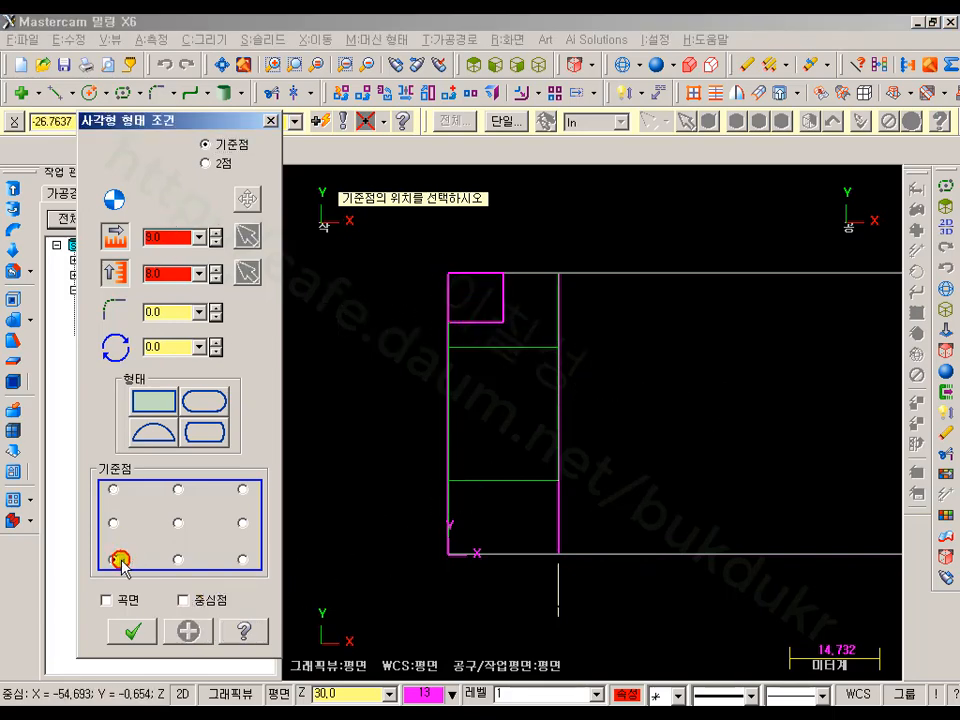
left_click(448, 554)
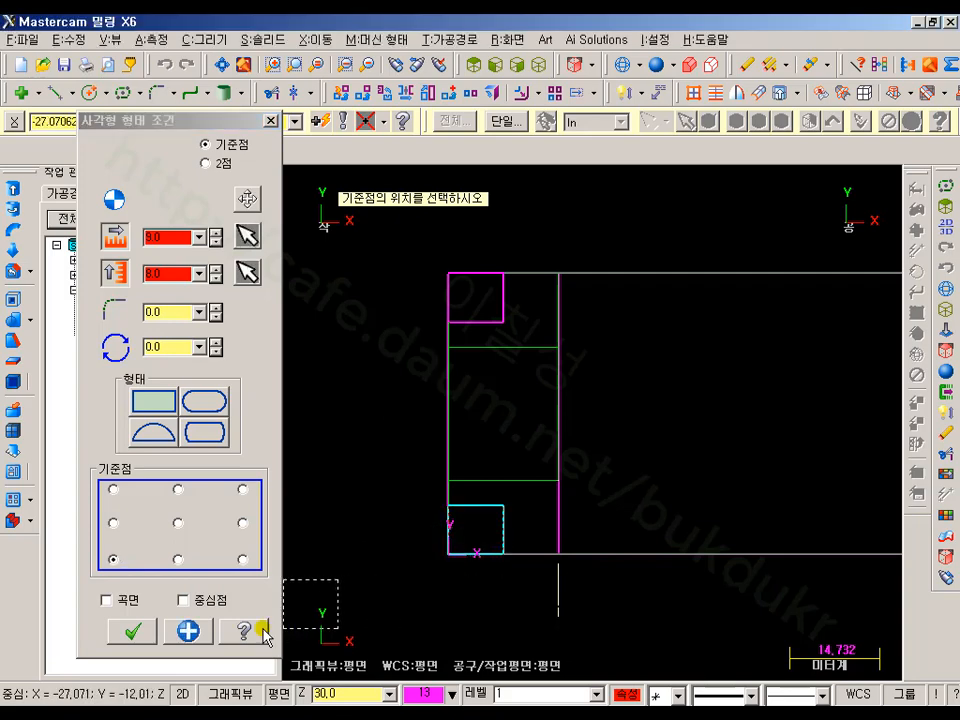
left_click(133, 630)
Extrude both 9 by 8 corner rectangles as a body cut through the entire solid.
left_click(537, 66)
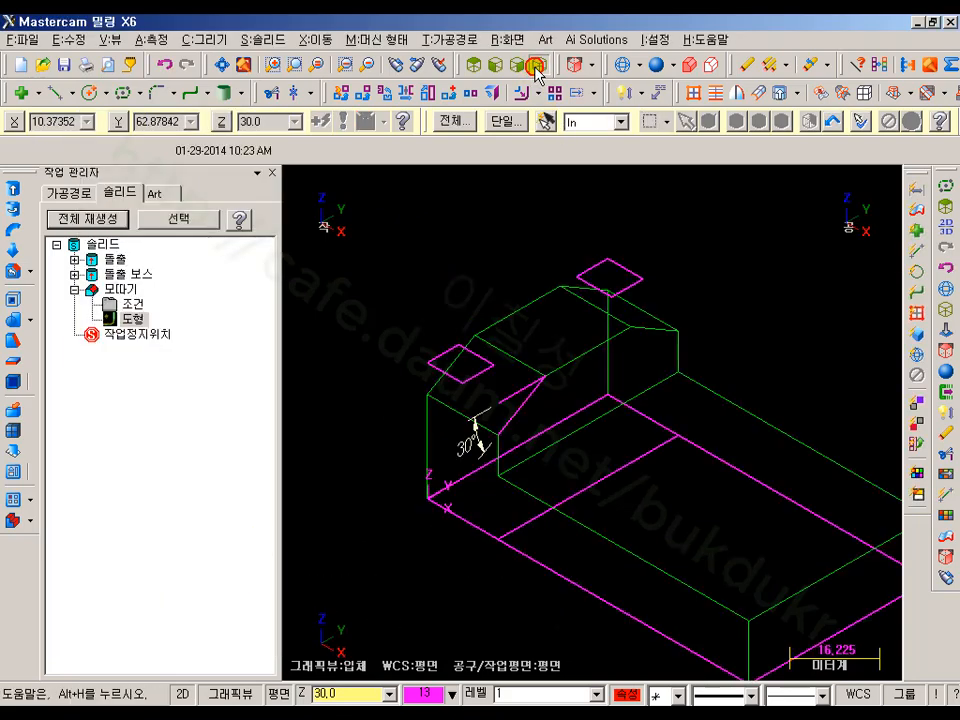
left_click(496, 65)
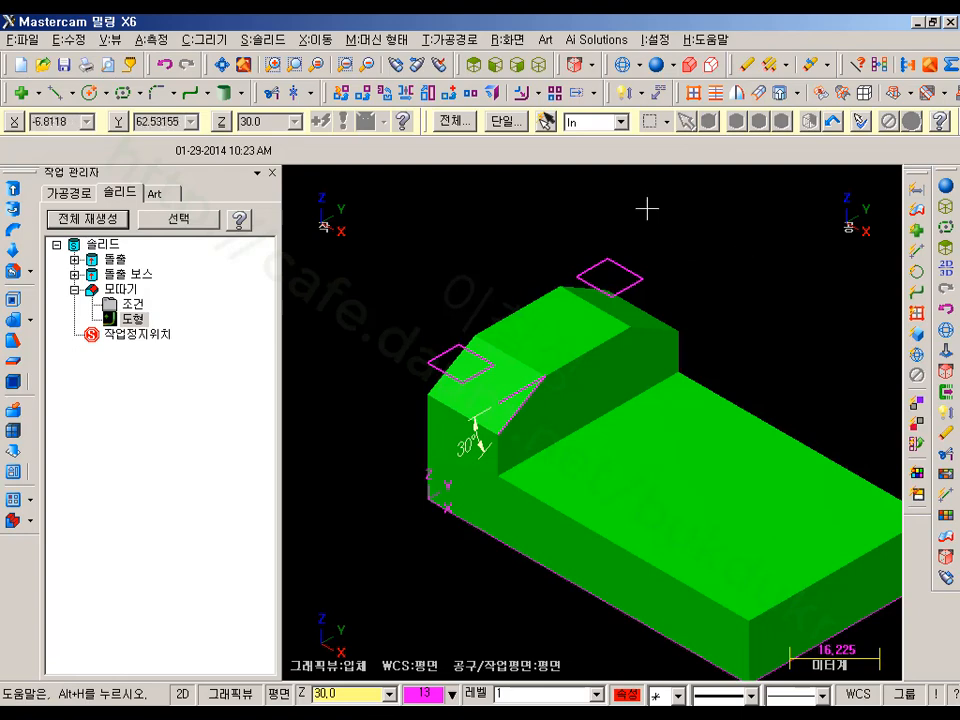
scroll(647, 208, "up", 1)
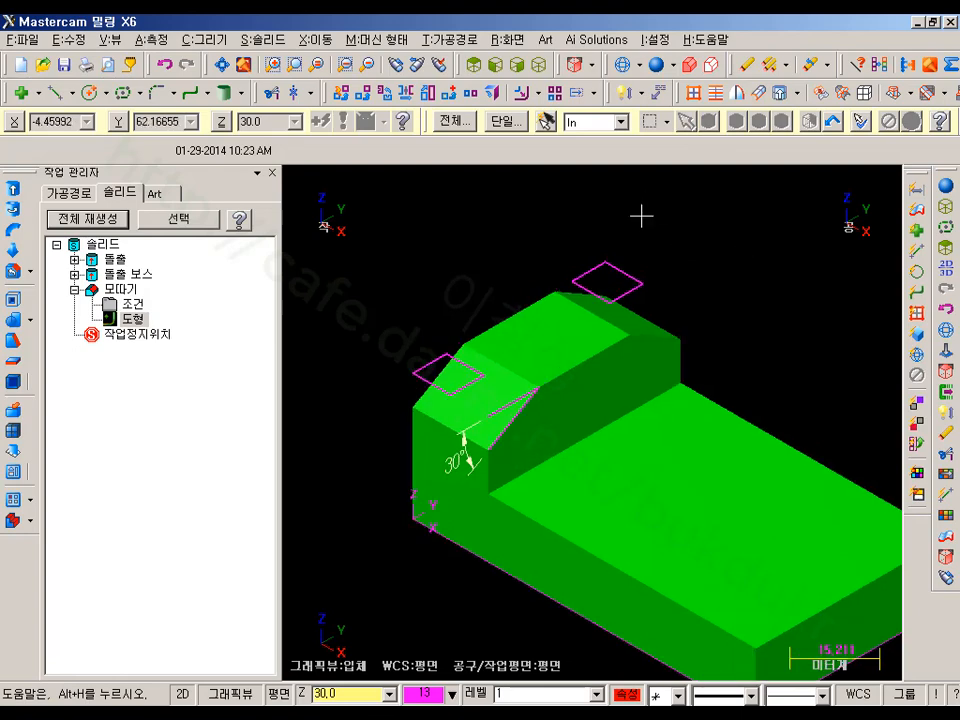
left_click(13, 187)
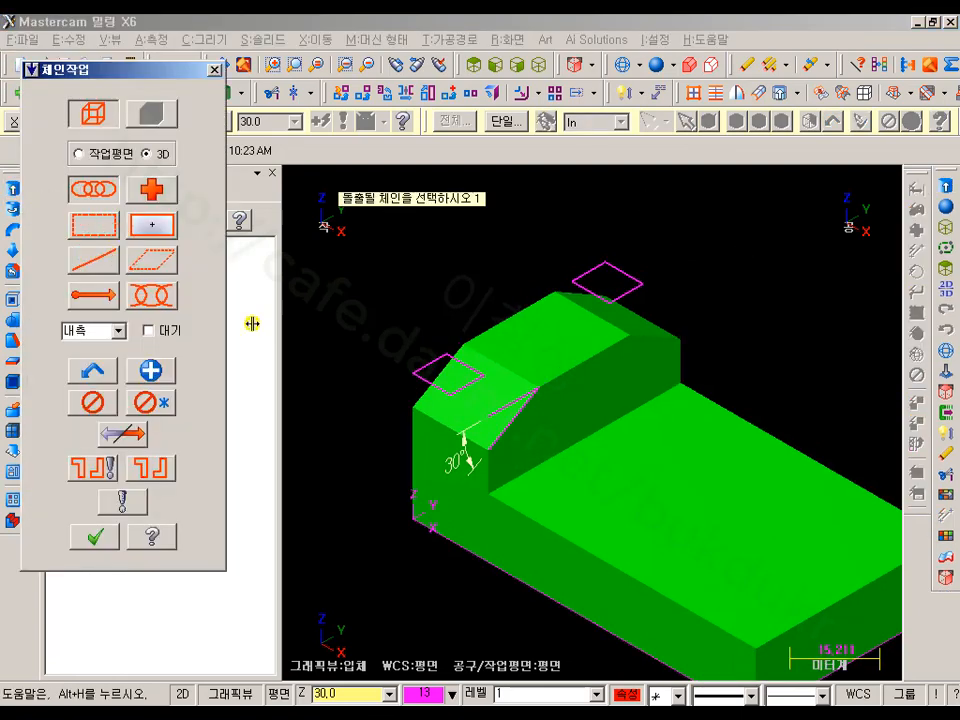
left_click(421, 355)
left_click(580, 268)
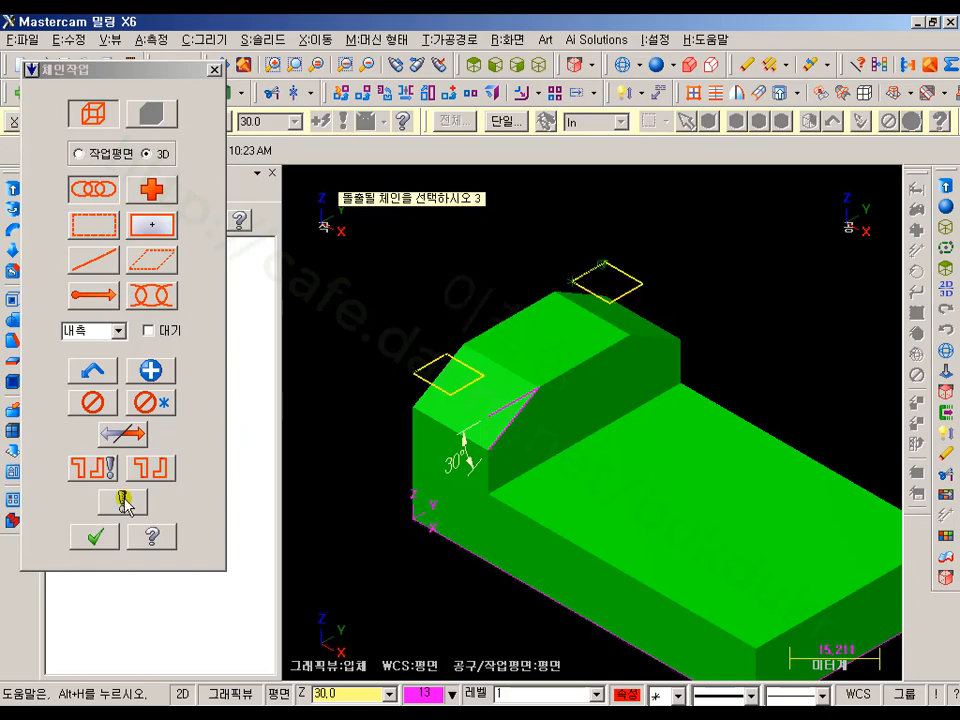
left_click(103, 538)
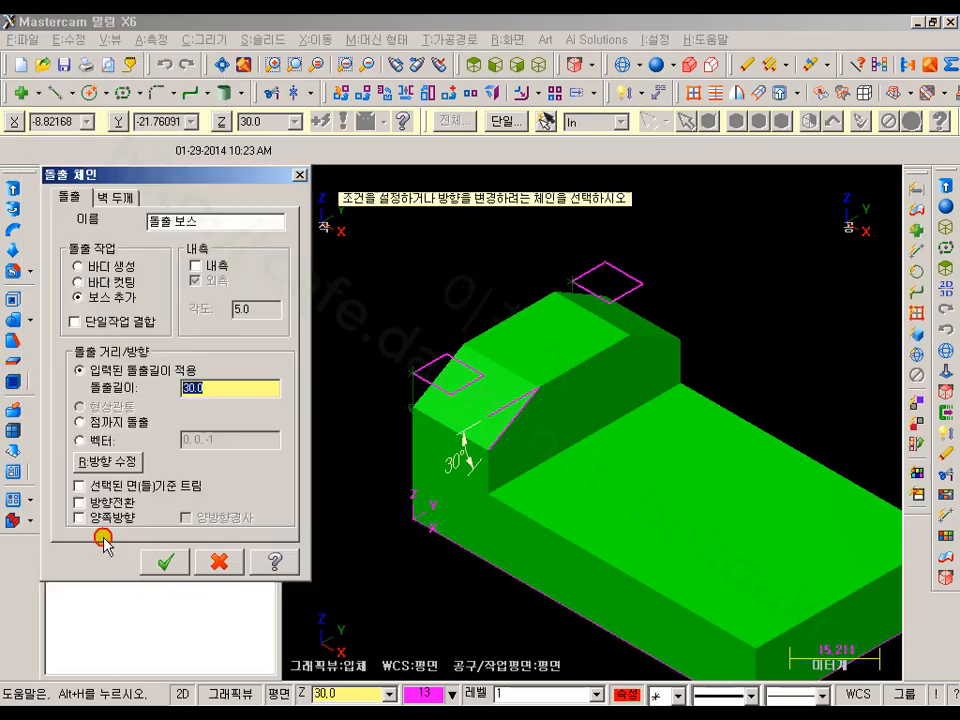
left_click(100, 282)
left_click(100, 407)
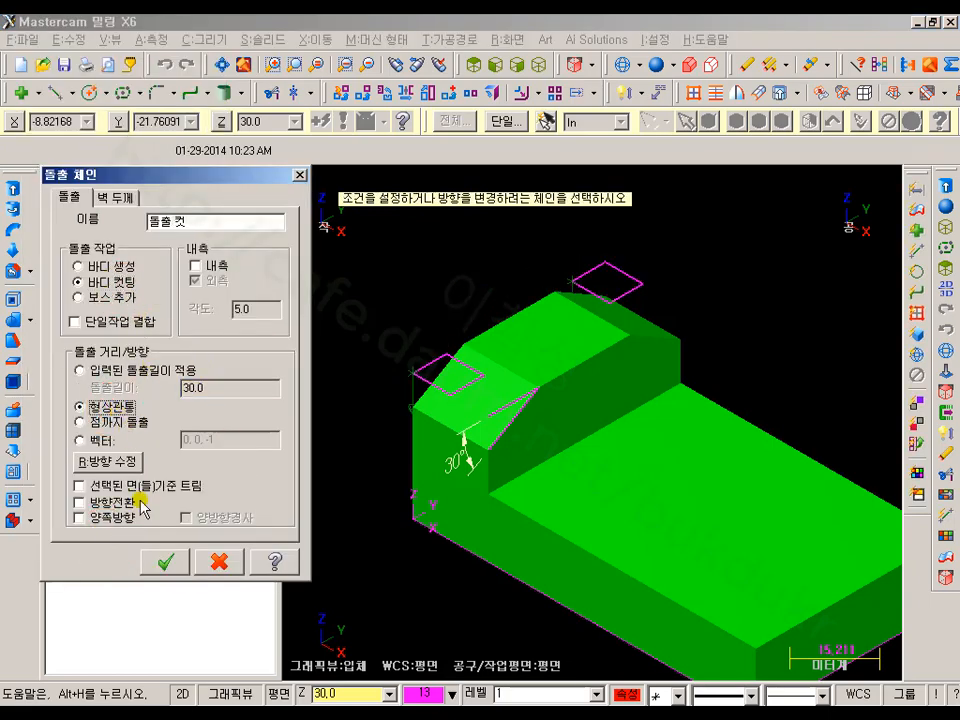
left_click(170, 564)
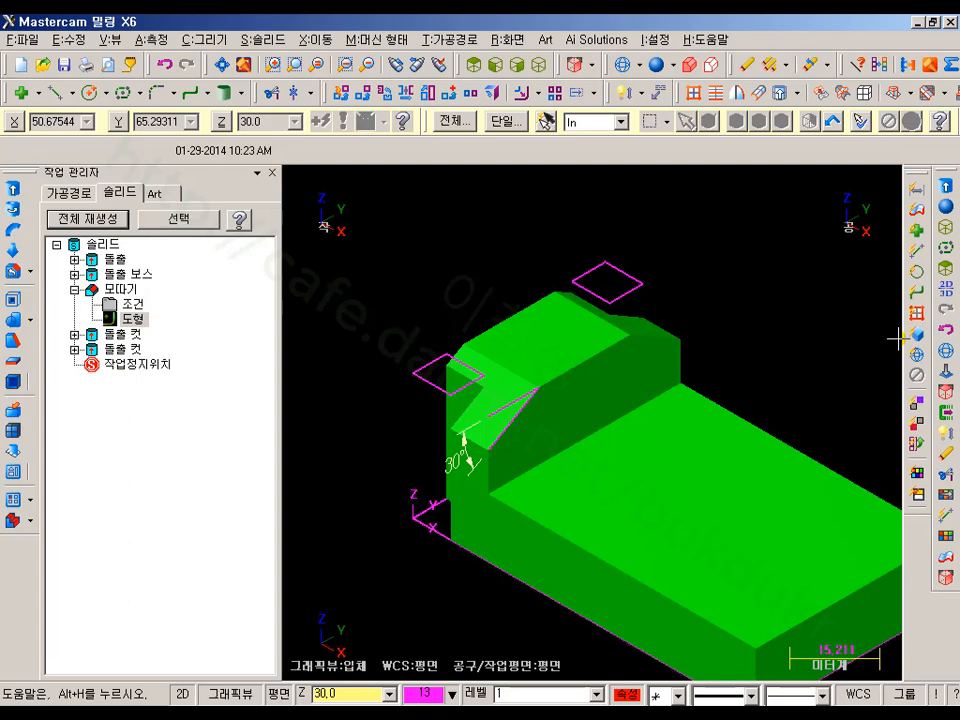
Hide all wireframe geometry and the angle dimension, keeping only the solid displayed.
left_click(593, 358)
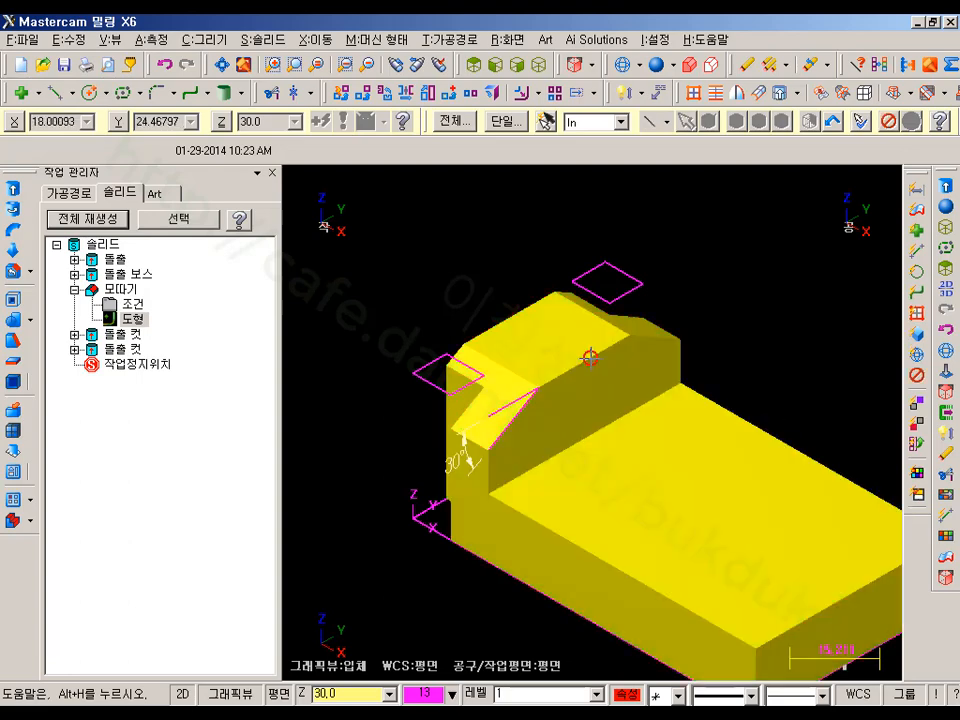
left_click(549, 121)
left_click(515, 44)
left_click(528, 147)
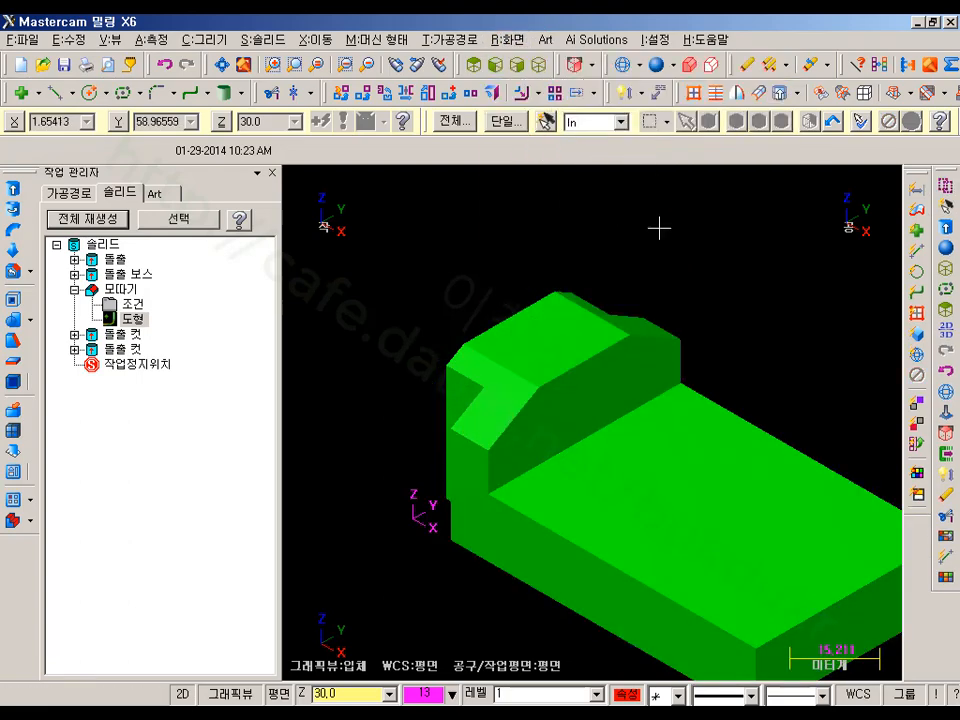
scroll(773, 298, "down", 2)
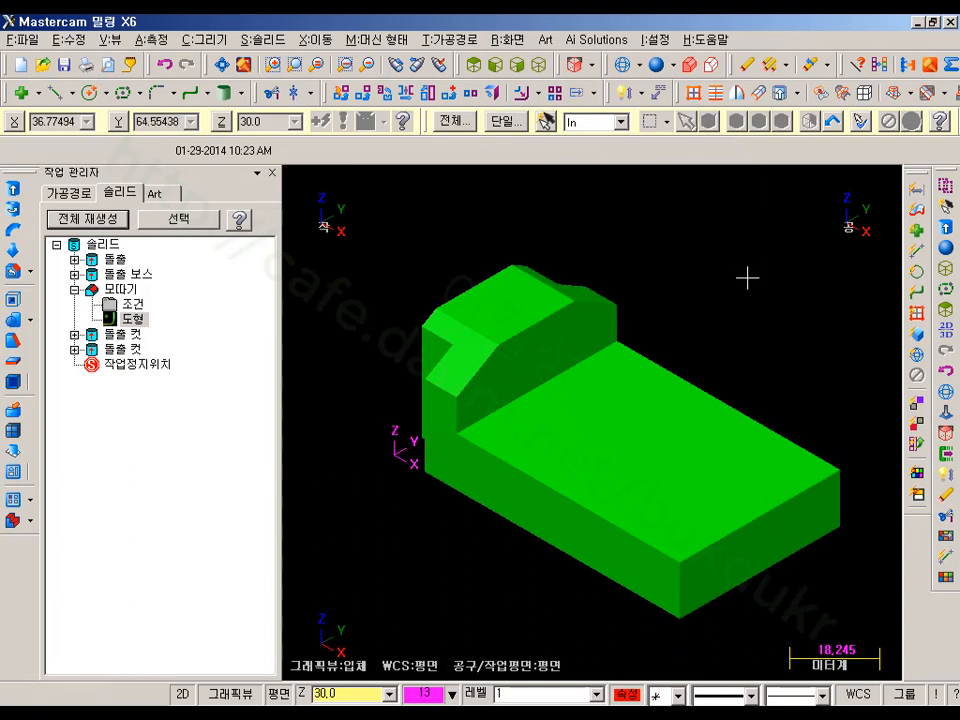
Switch to the exercise 13 drawing and examine the length and width dimensions of the taper on the base's side.
key("alt+Tab")
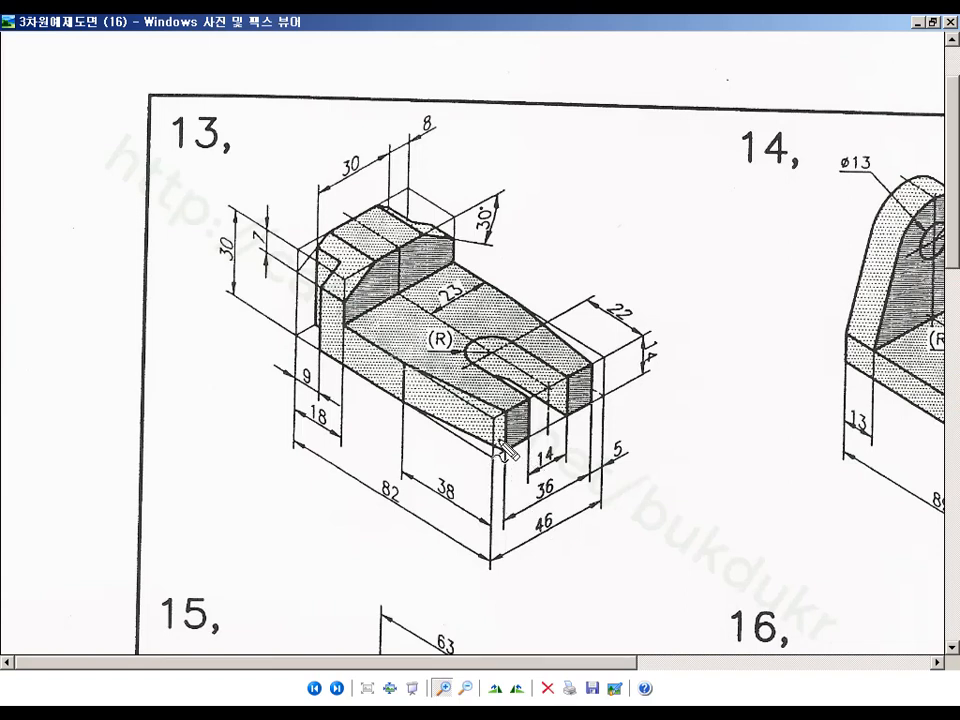
mouse_move(437, 500)
left_mouse_down()
mouse_move(454, 480)
mouse_move(452, 506)
left_mouse_up()
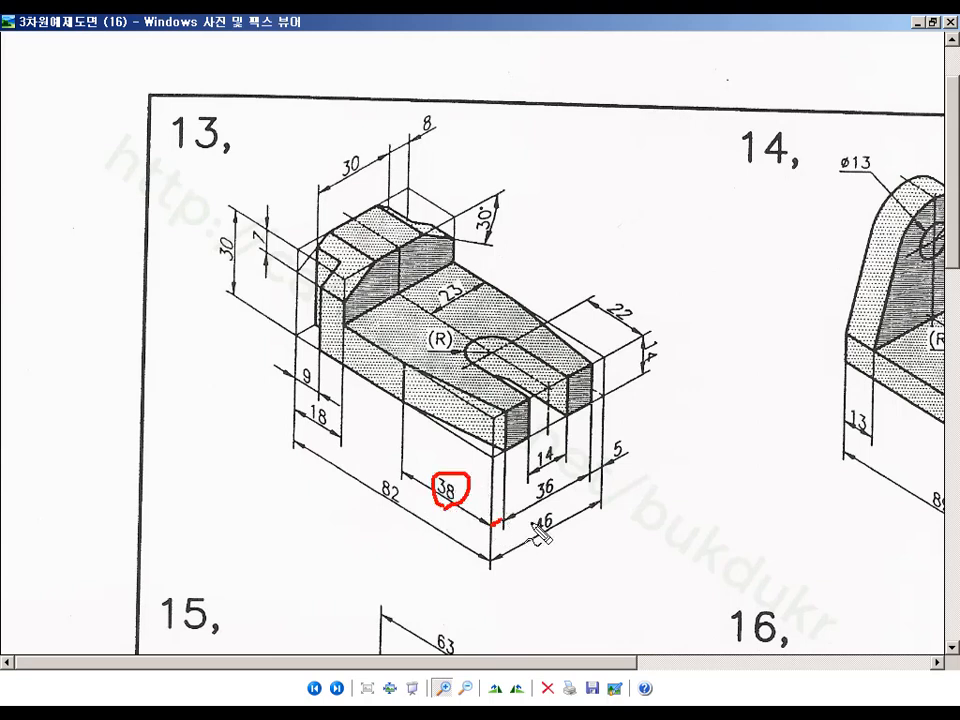
mouse_move(610, 458)
left_mouse_down()
mouse_move(620, 441)
mouse_move(628, 463)
left_mouse_up()
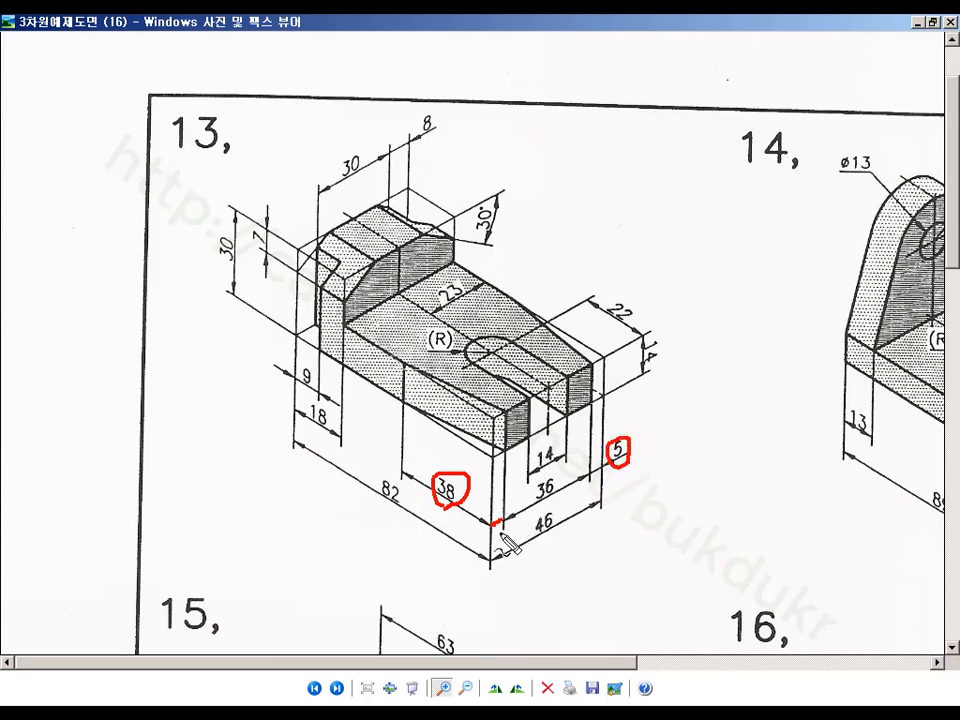
left_click_drag(498, 491, 503, 505)
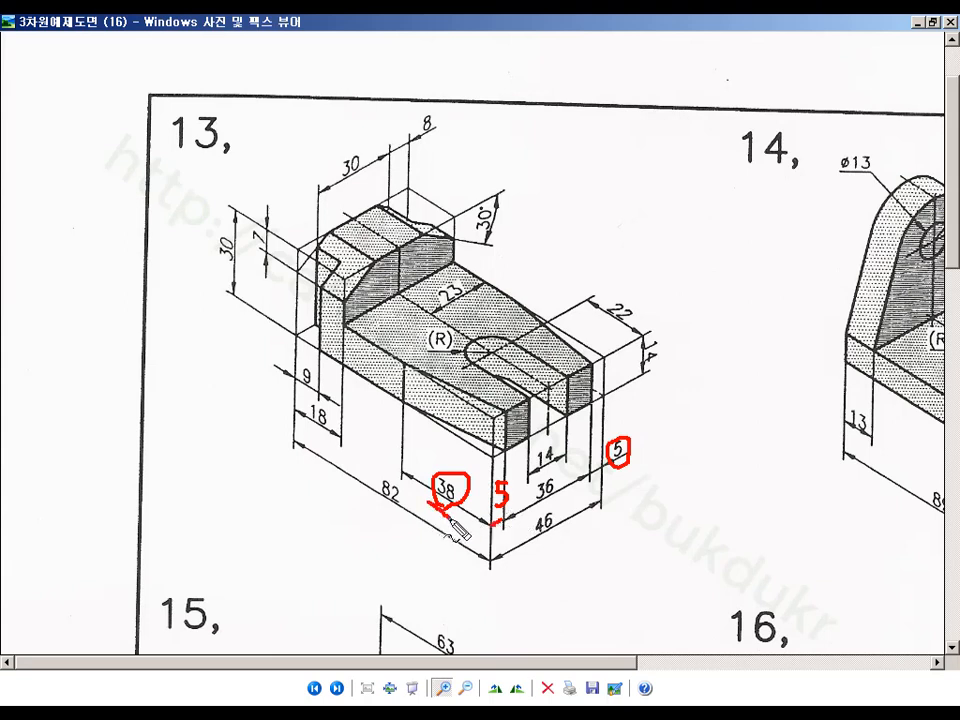
left_click_drag(451, 410, 456, 428)
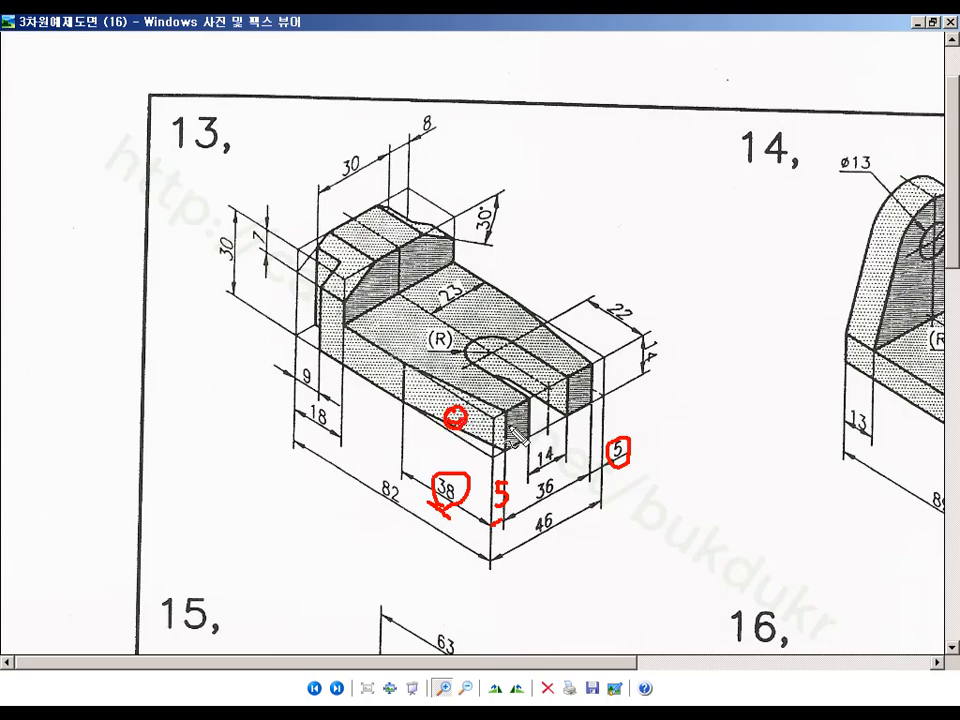
key("Escape")
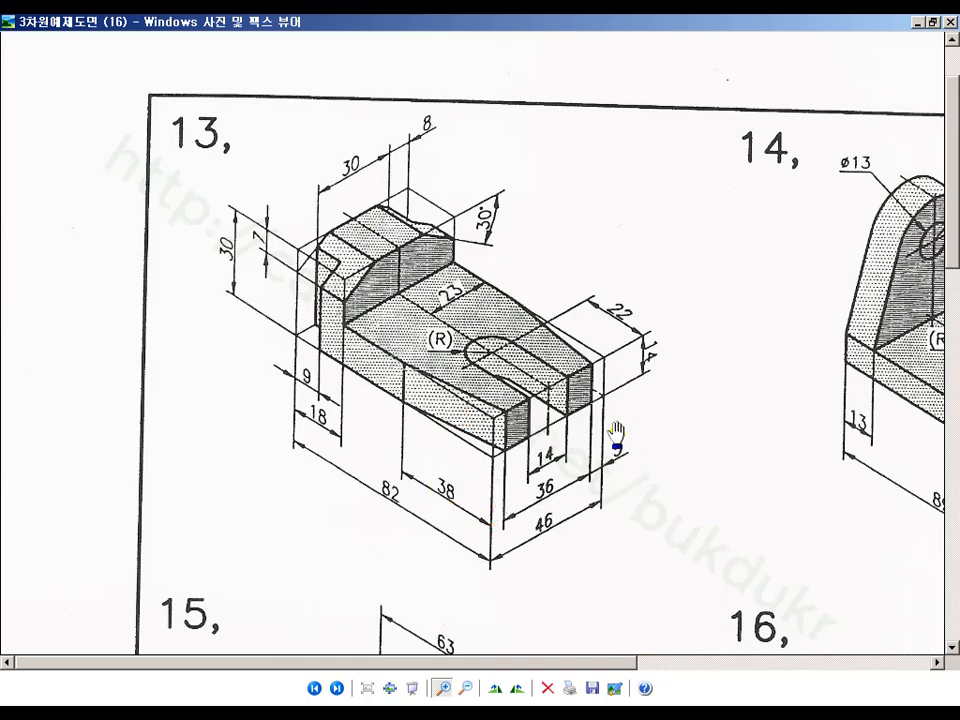
Return to Mastercam and chamfer the base's near vertical corner edge by two distances, 38 along the long side face and 5 along the end face.
key("alt+Tab")
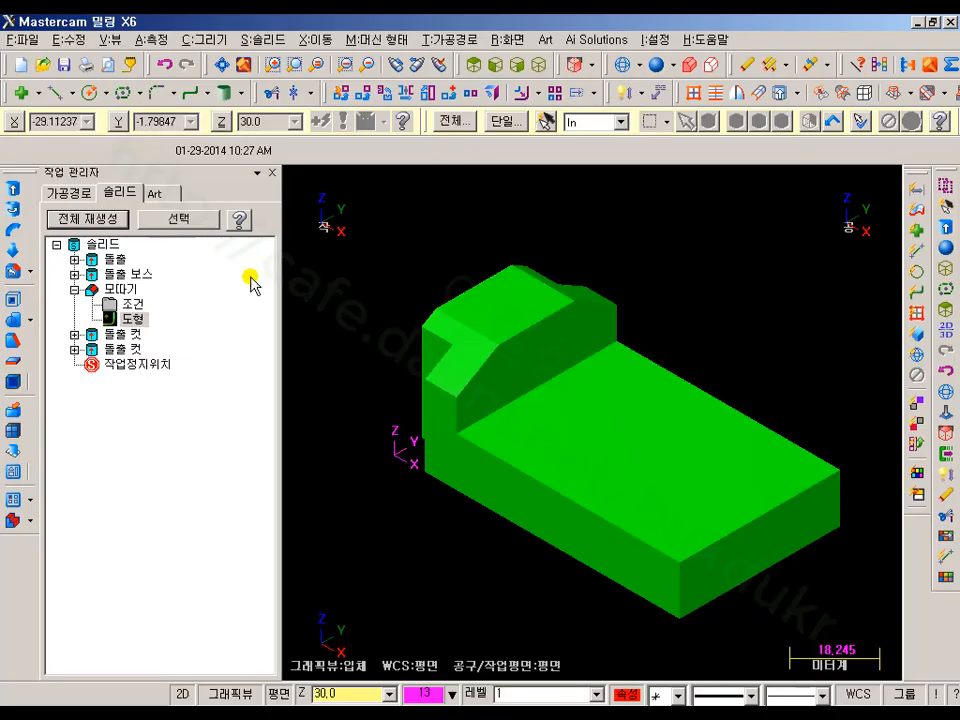
left_click(33, 272)
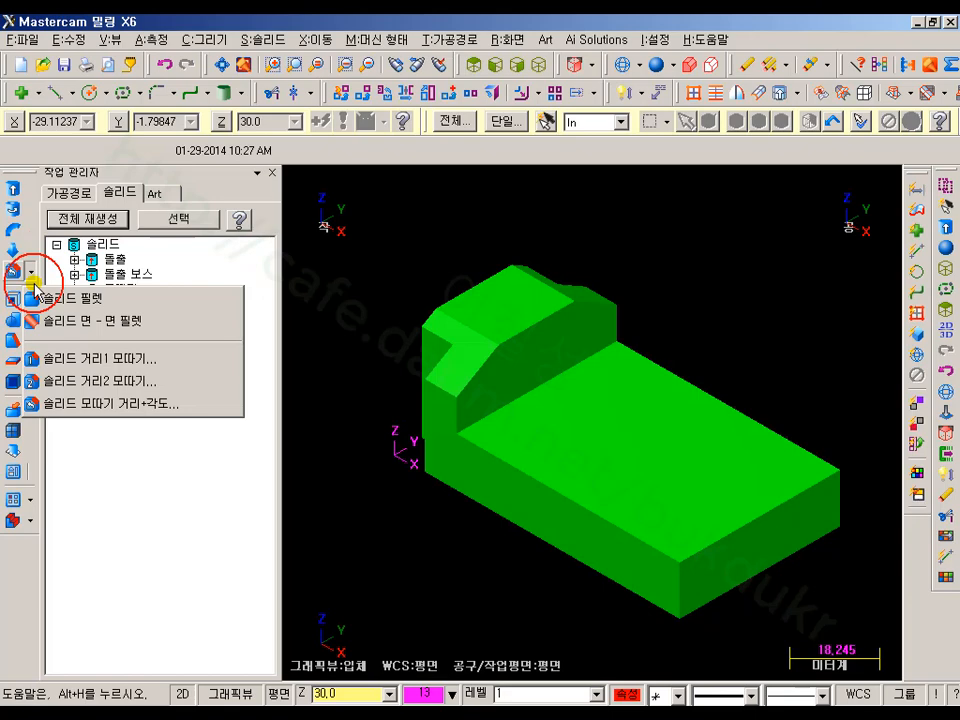
left_click(88, 383)
scroll(380, 270, "down", 1)
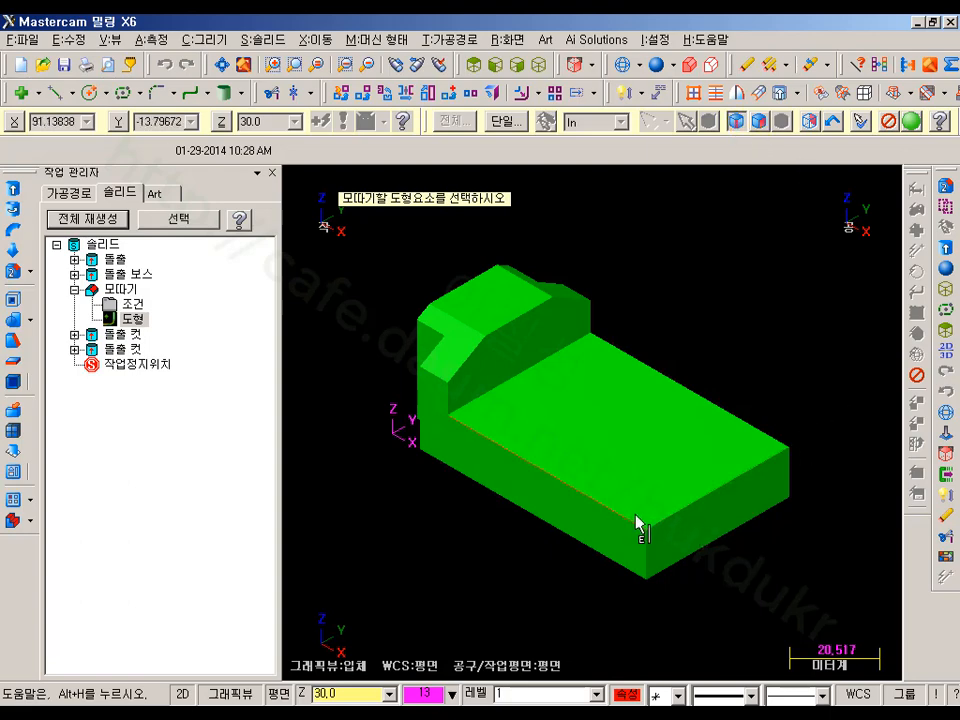
left_click(646, 560)
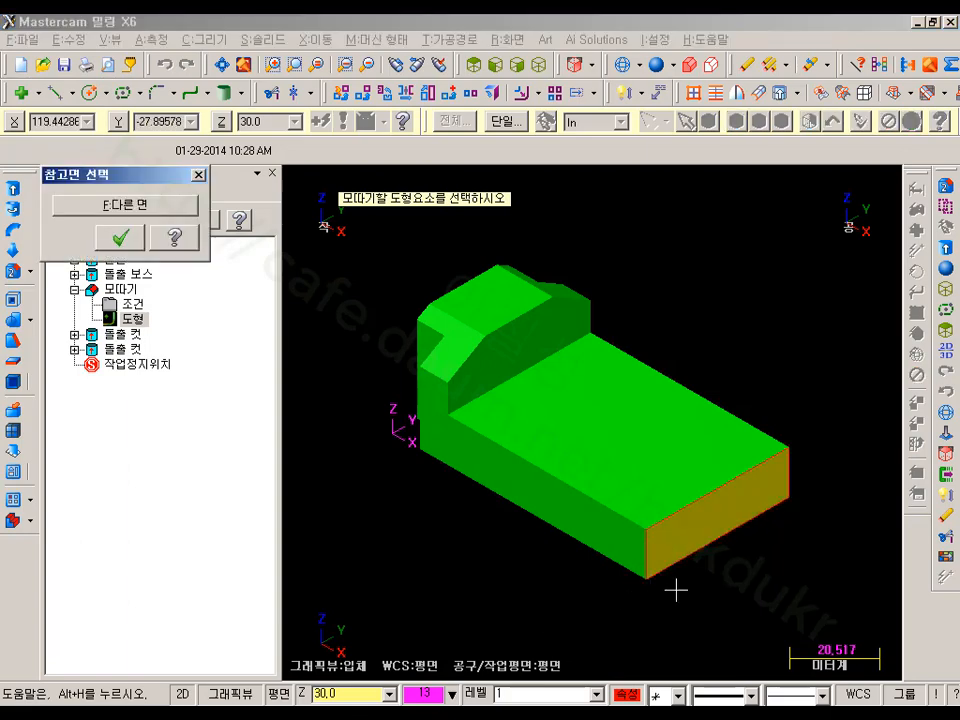
left_click(186, 206)
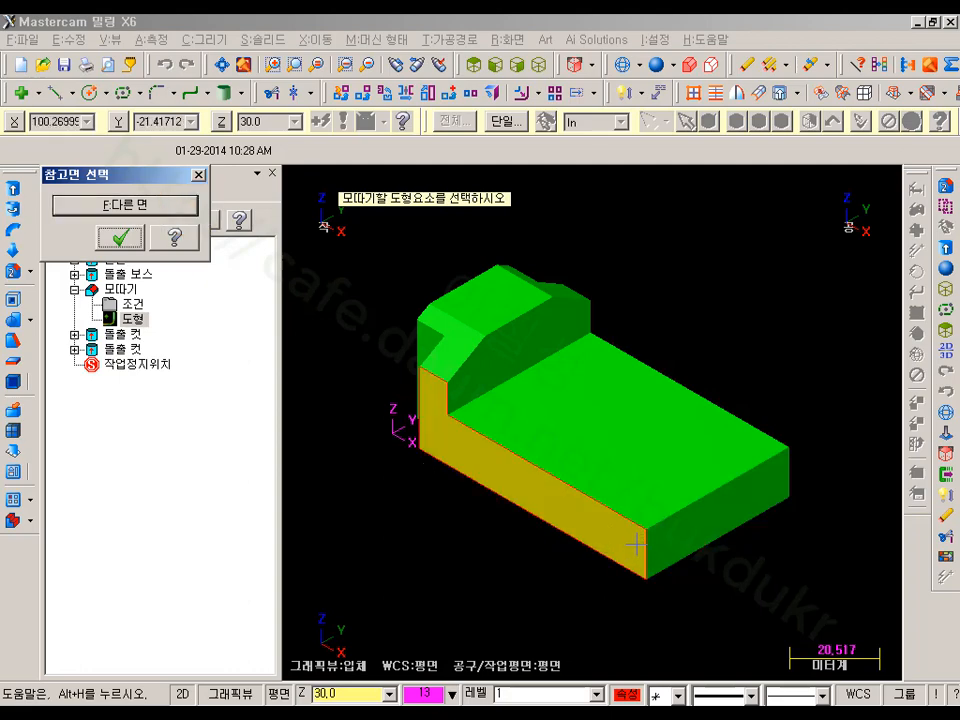
left_click(121, 237)
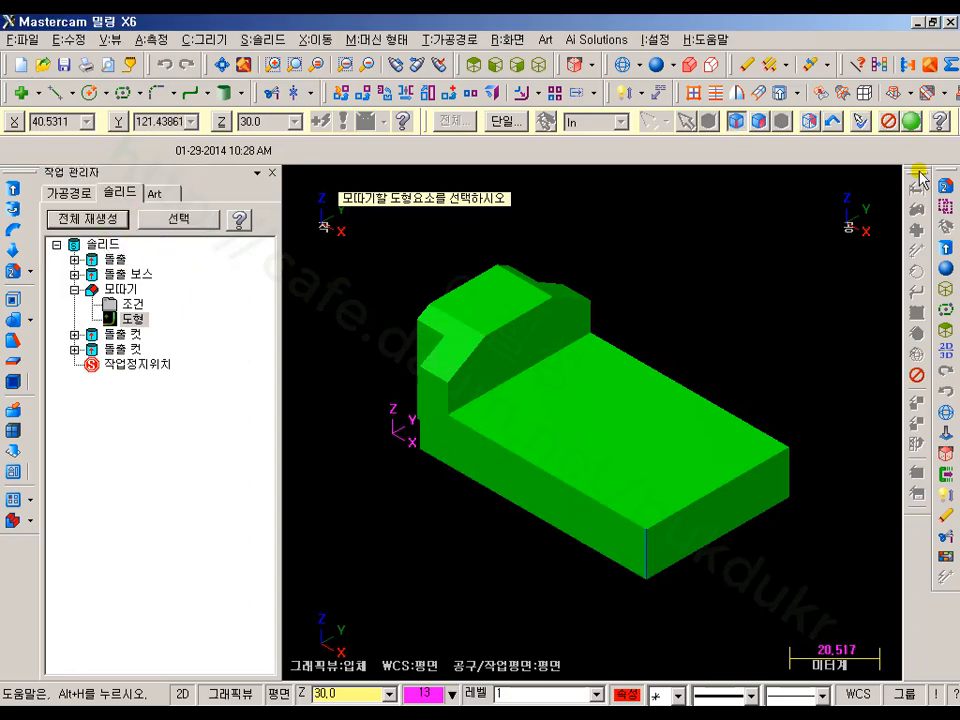
left_click(913, 121)
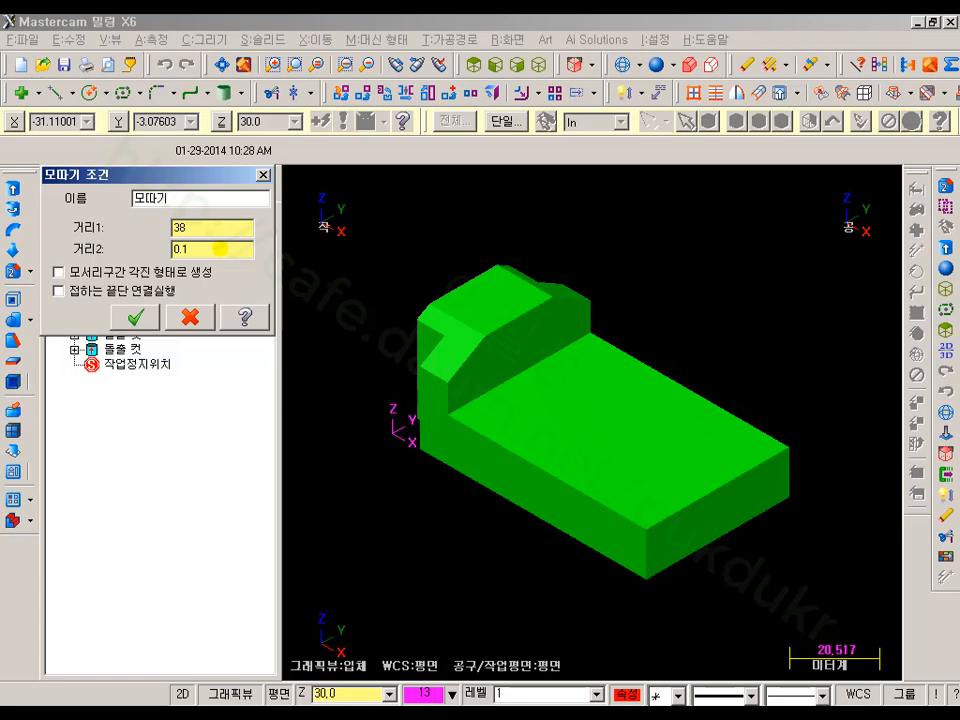
key("Tab")
left_click(147, 320)
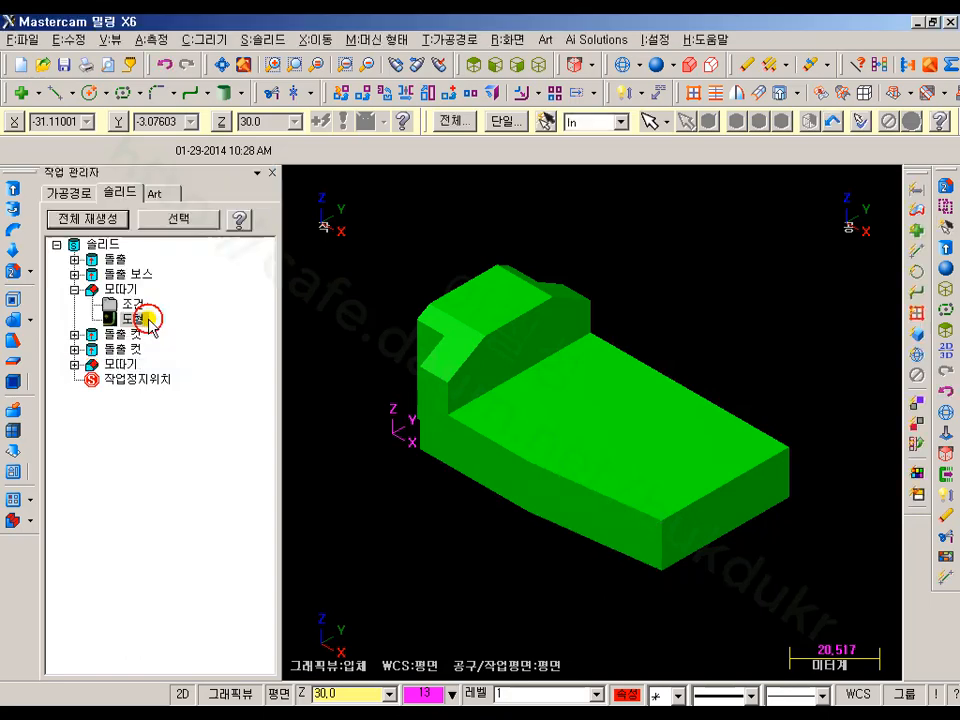
left_click(140, 318)
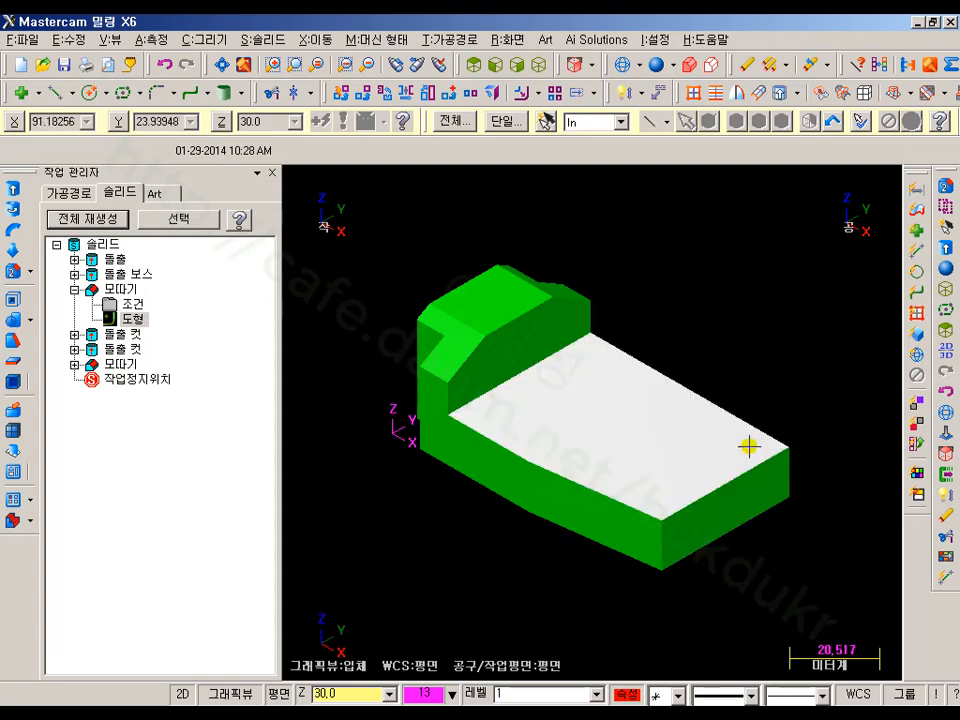
Add the base's opposite near vertical corner edge to the existing 38 by 5 chamfer, referenced to its long side face, and regenerate the solid.
middle_click_drag(761, 454, 825, 457)
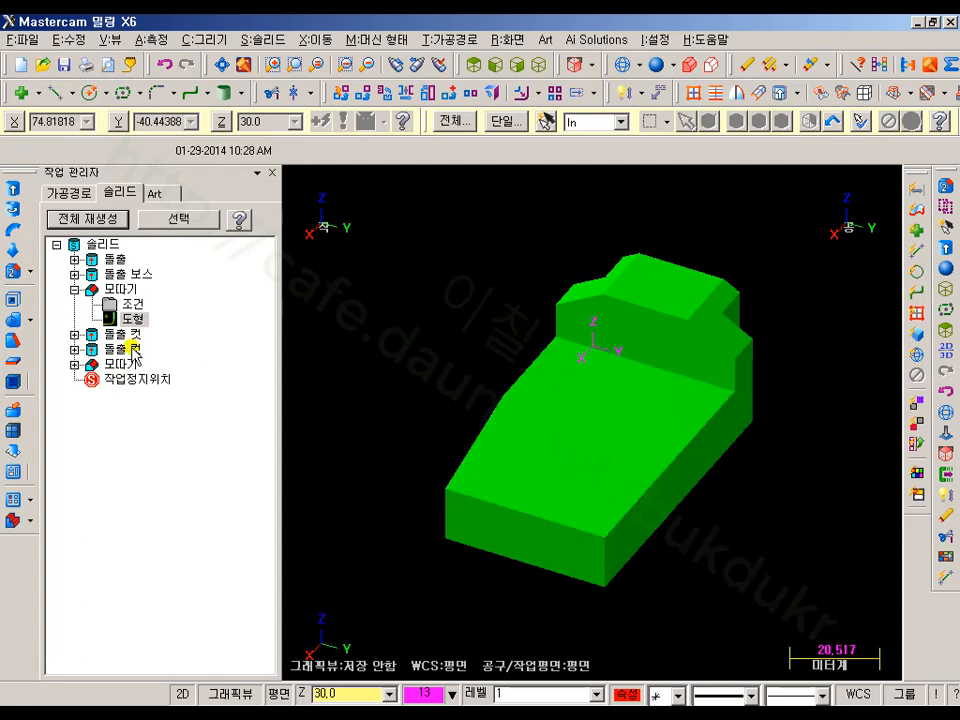
left_click(75, 366)
double_click(133, 394)
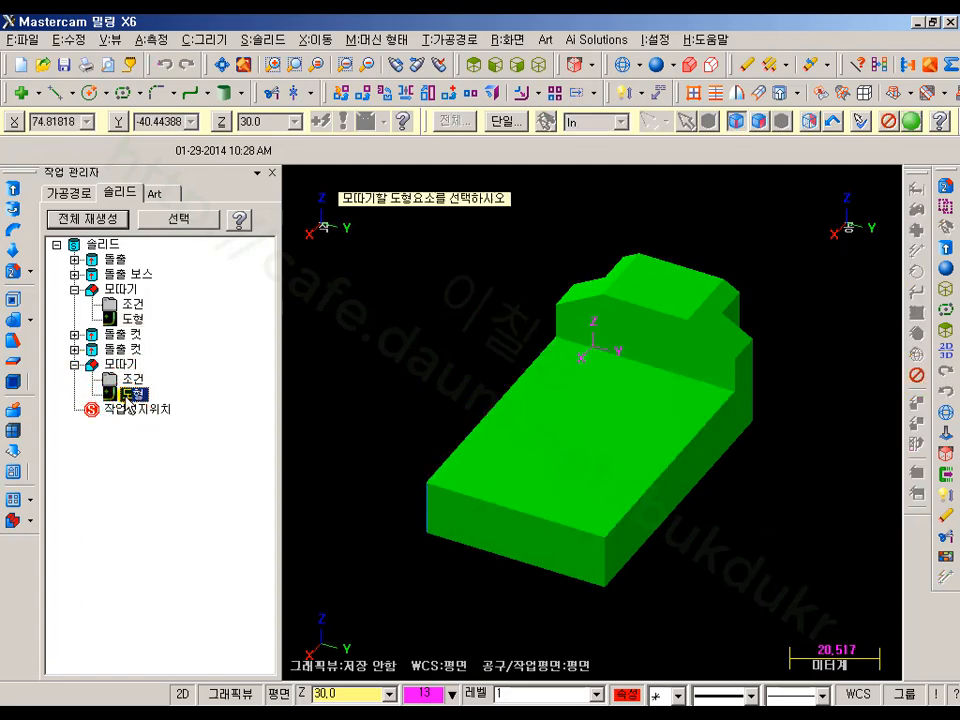
left_click(606, 562)
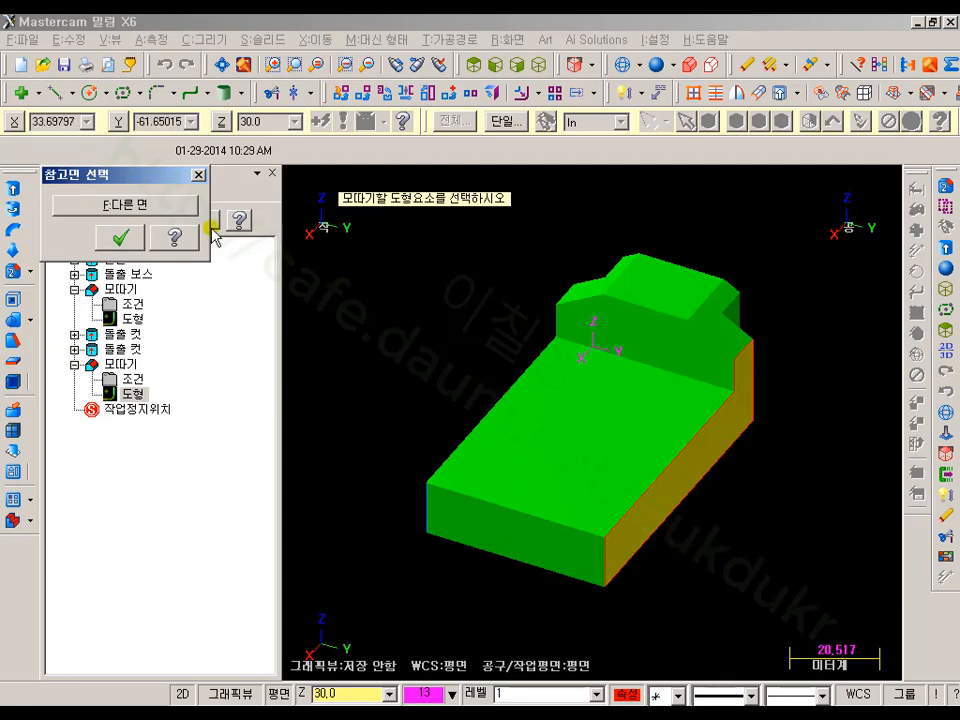
left_click(126, 238)
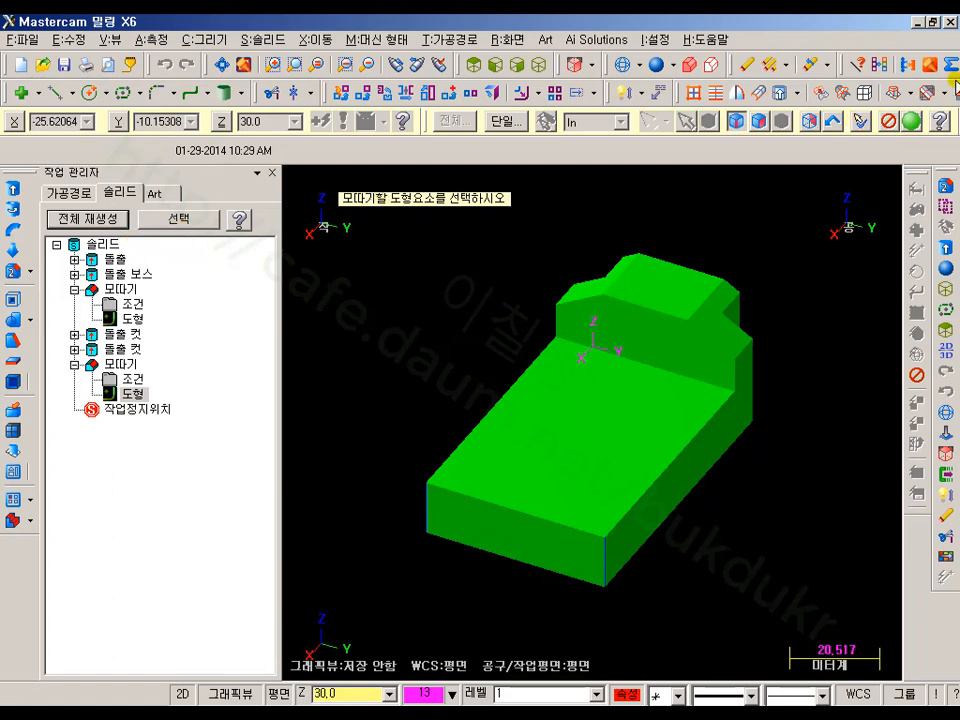
left_click(95, 222)
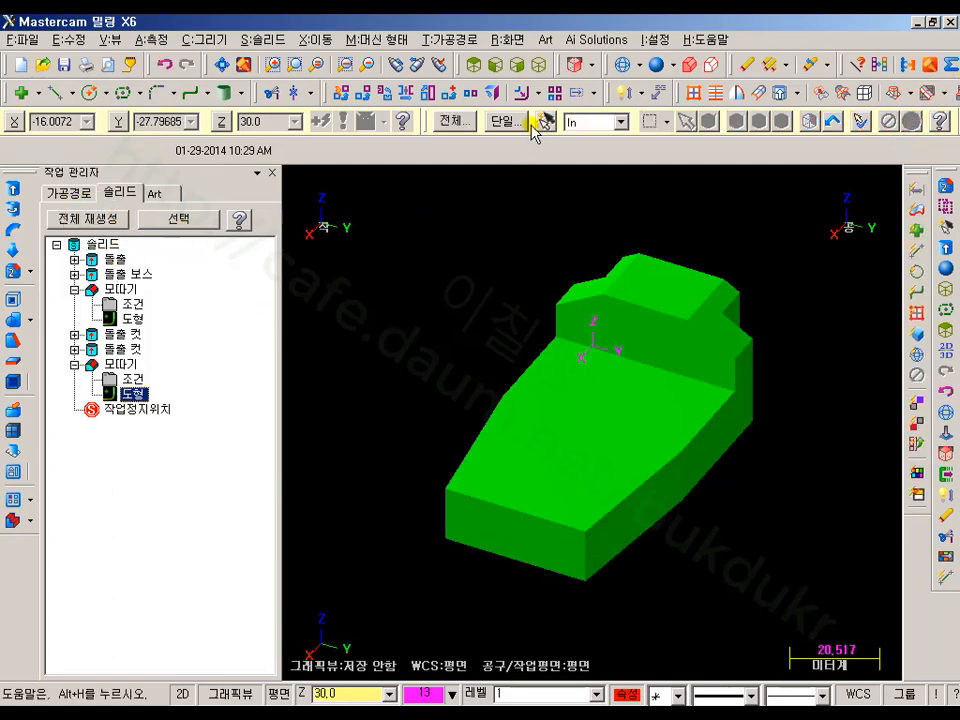
Inspect both side tapers in top and isometric views, and check the rounded slot's dimensions in the exercise 13 drawing.
left_click(479, 66)
scroll(455, 315, "down", 3)
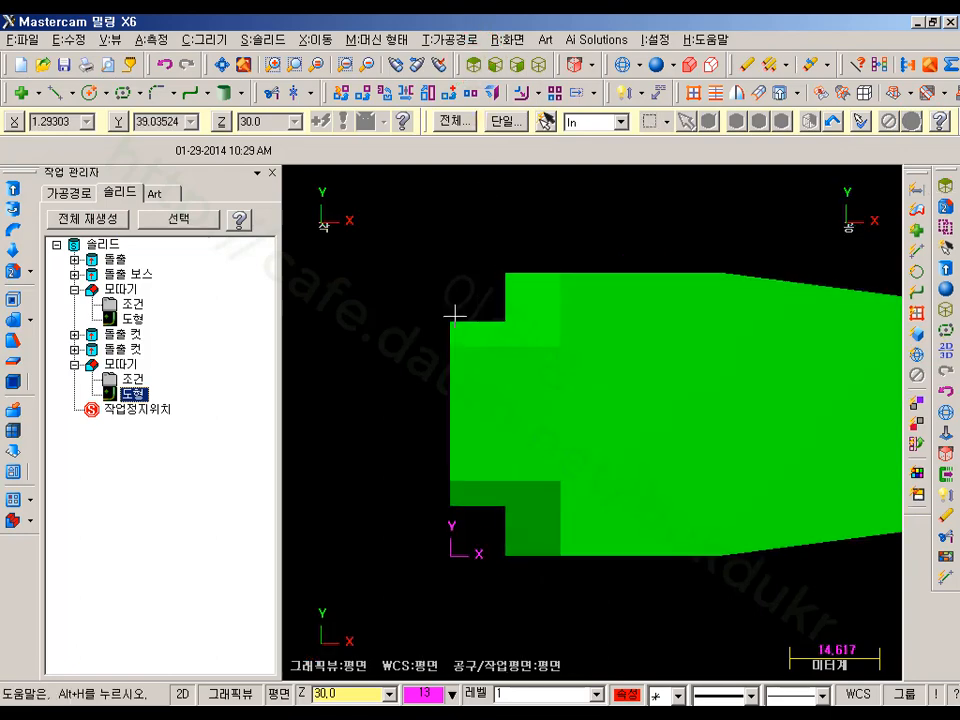
left_click(539, 65)
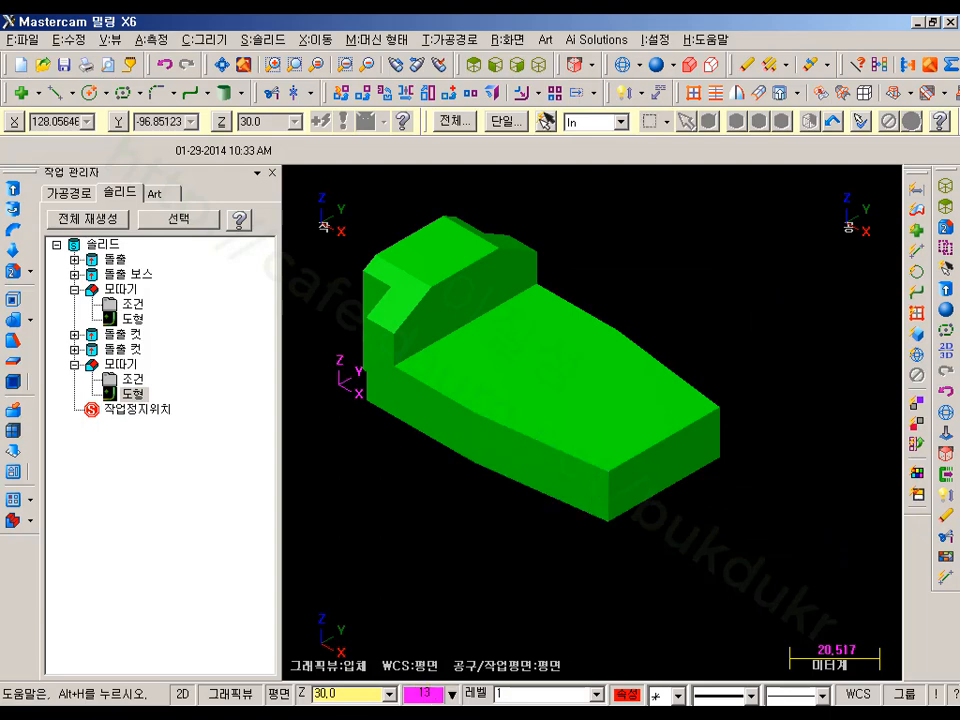
key("alt+Tab")
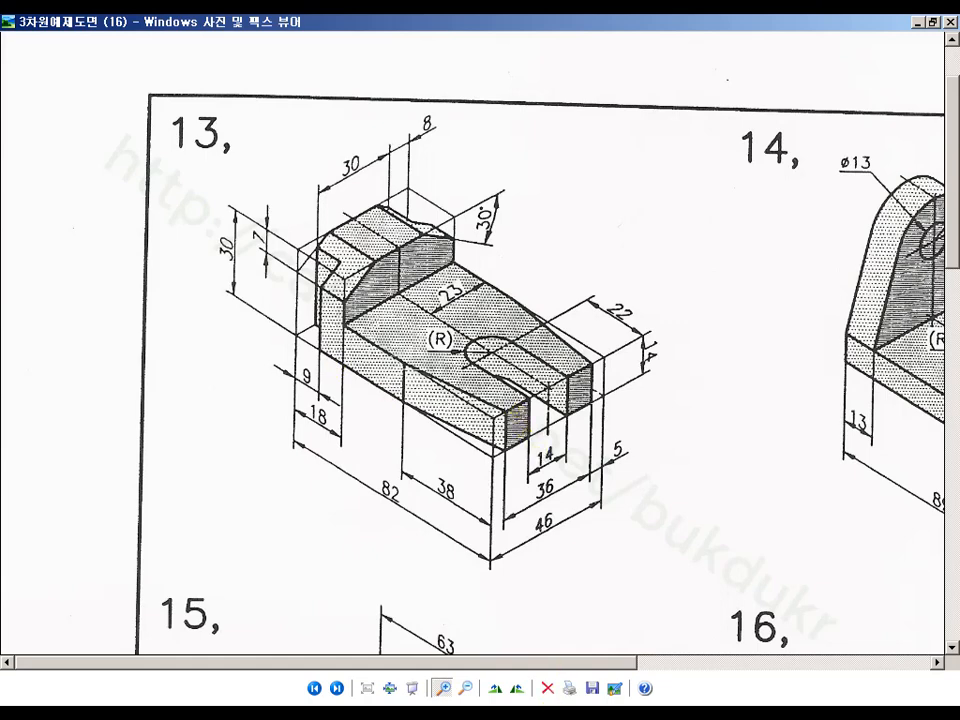
key("alt+Tab")
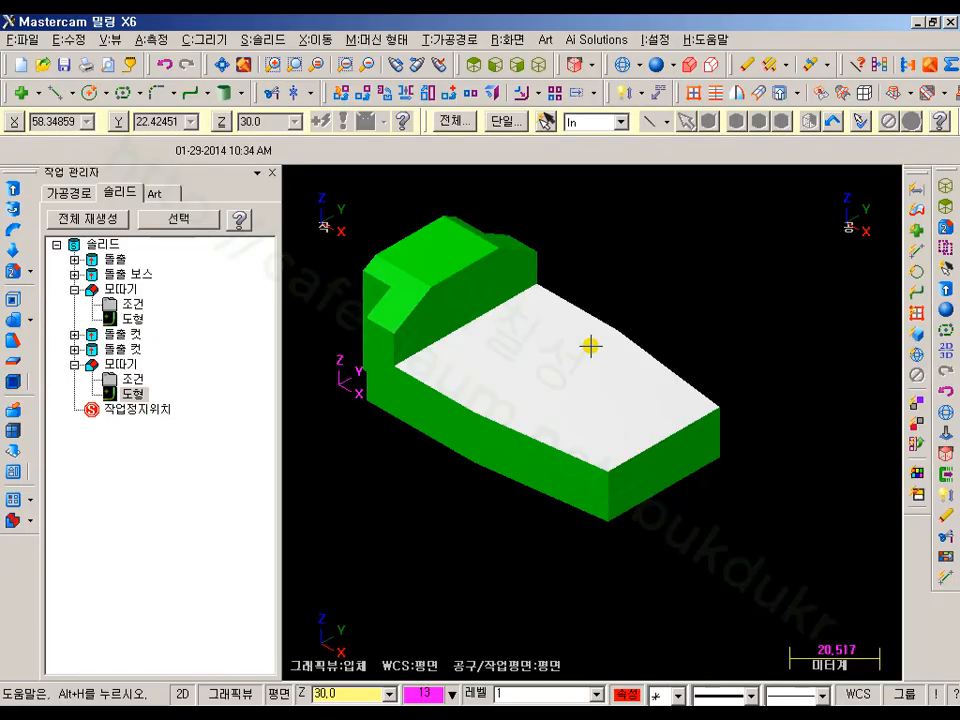
Set the construction plane to Top (WCS) and take the construction depth from the upper corner of the base, Z 14.
left_click(283, 694)
left_click(300, 181)
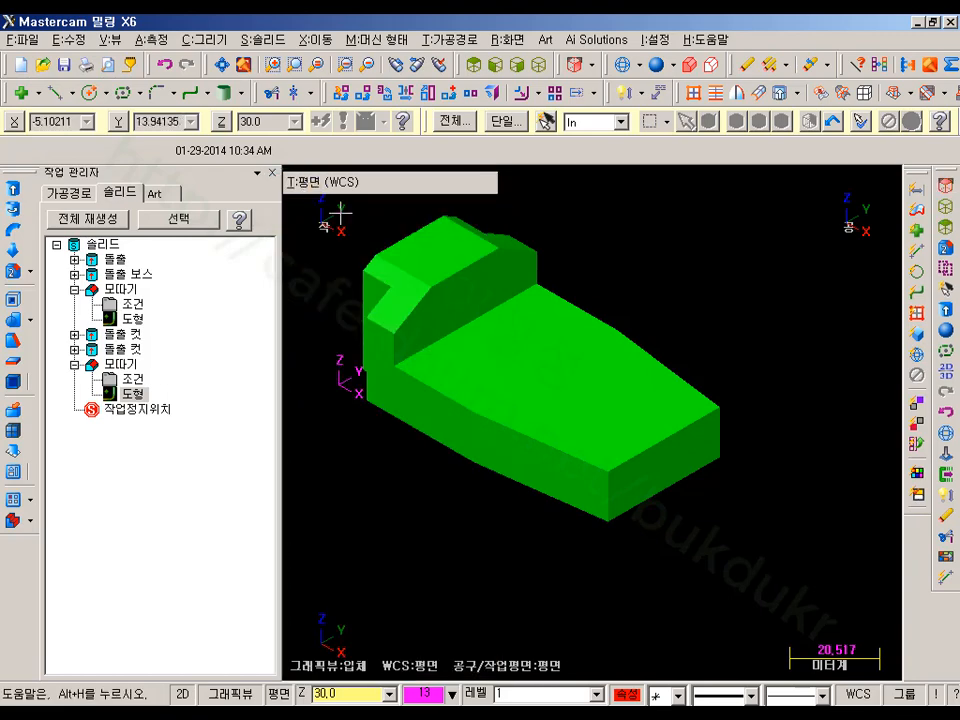
left_click(301, 693)
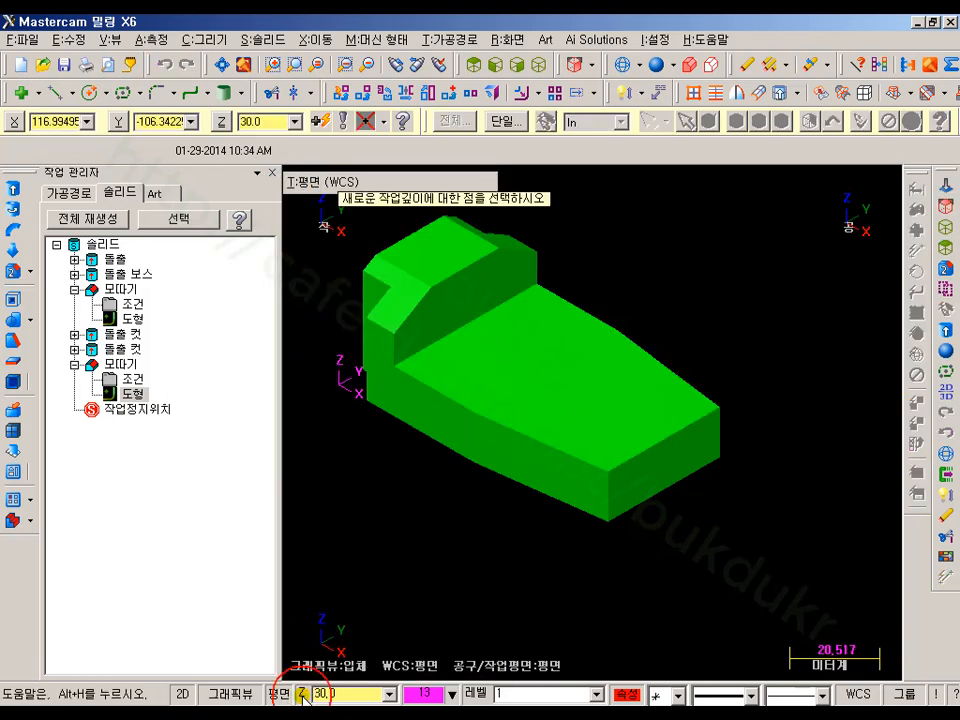
left_click(612, 472)
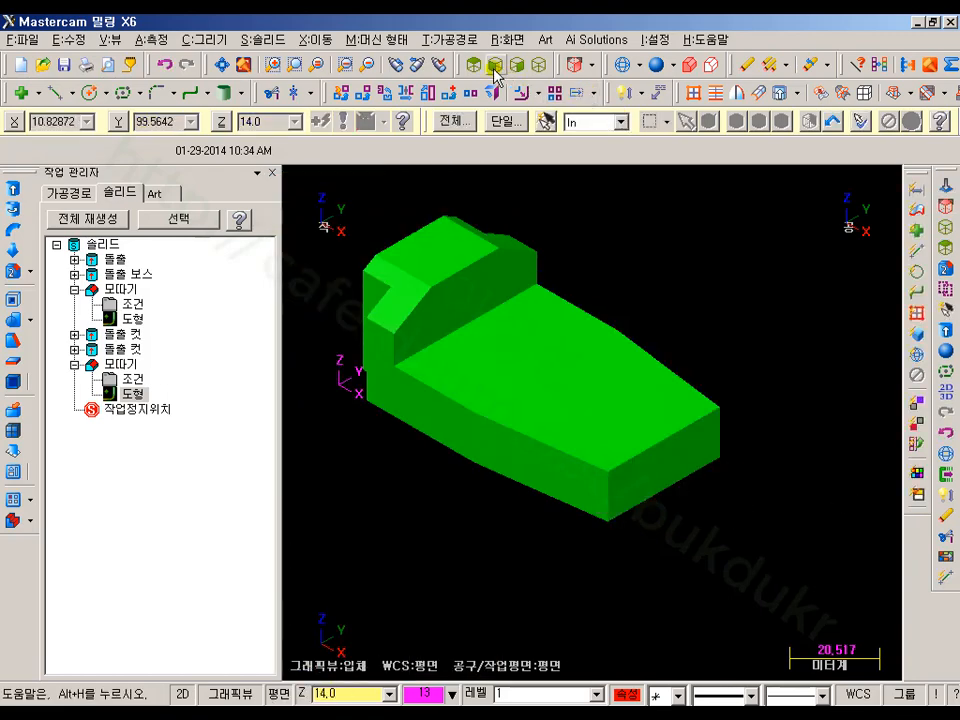
Show the solid as wireframe from above and set up an obround shape 50 wide and 14 high.
left_click(475, 66)
mouse_move(834, 361)
middle_mouse_down()
mouse_move(696, 379)
mouse_move(627, 400)
middle_mouse_up()
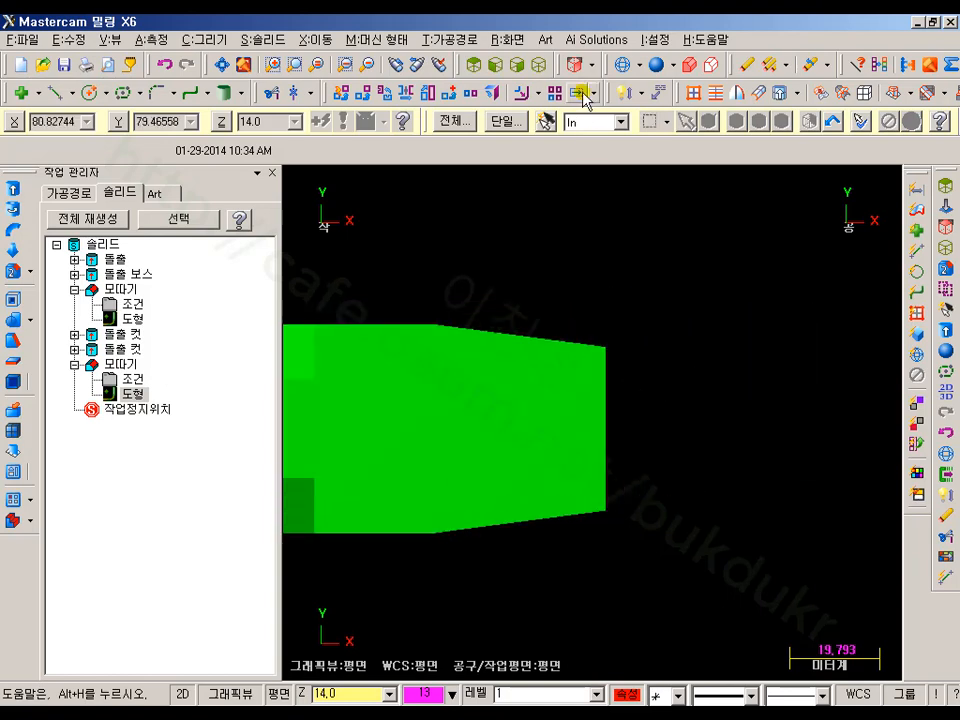
left_click(618, 70)
scroll(506, 471, "up", 3)
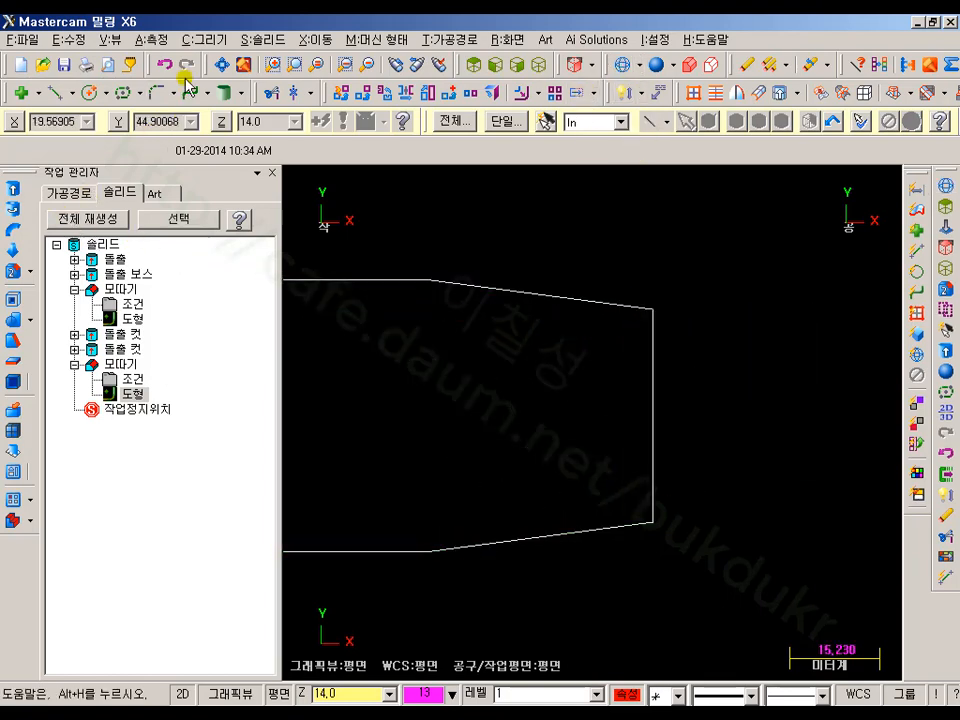
left_click(124, 92)
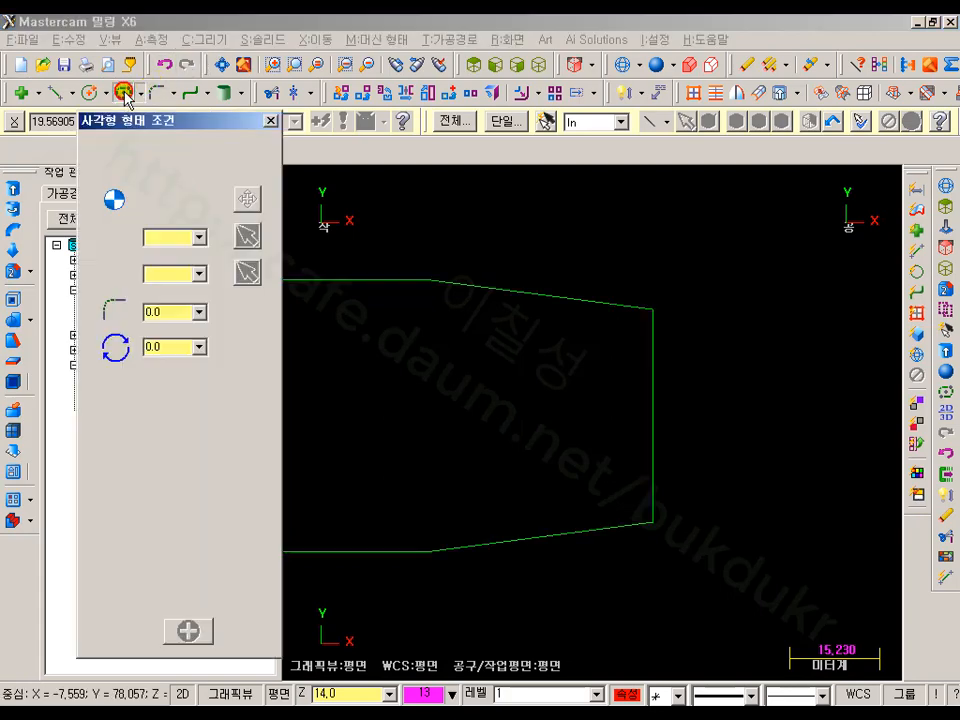
left_click(205, 403)
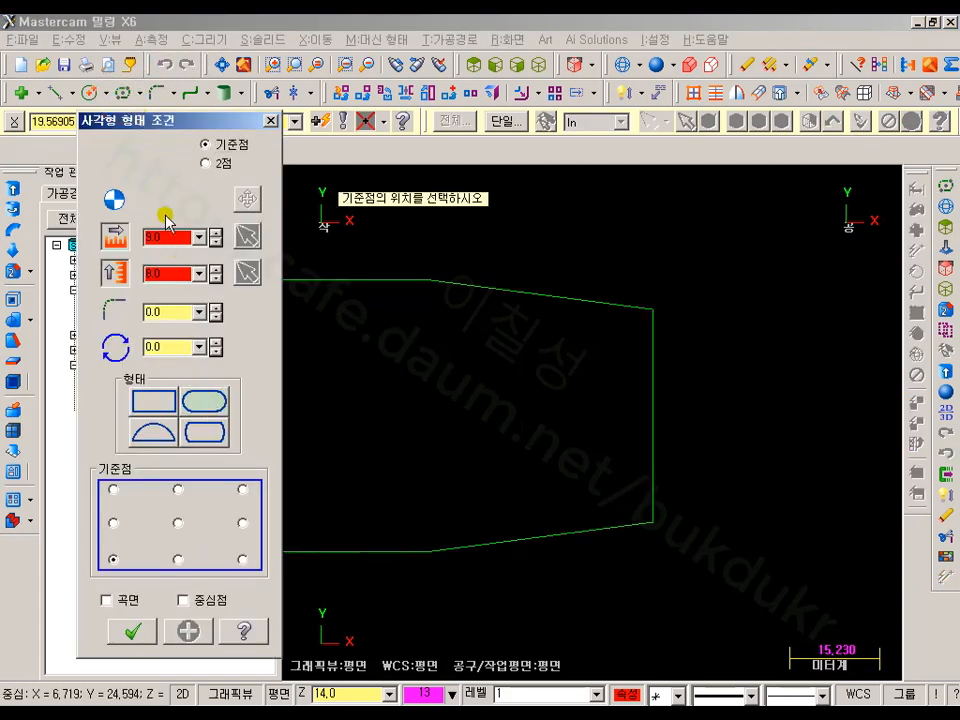
double_click(176, 238)
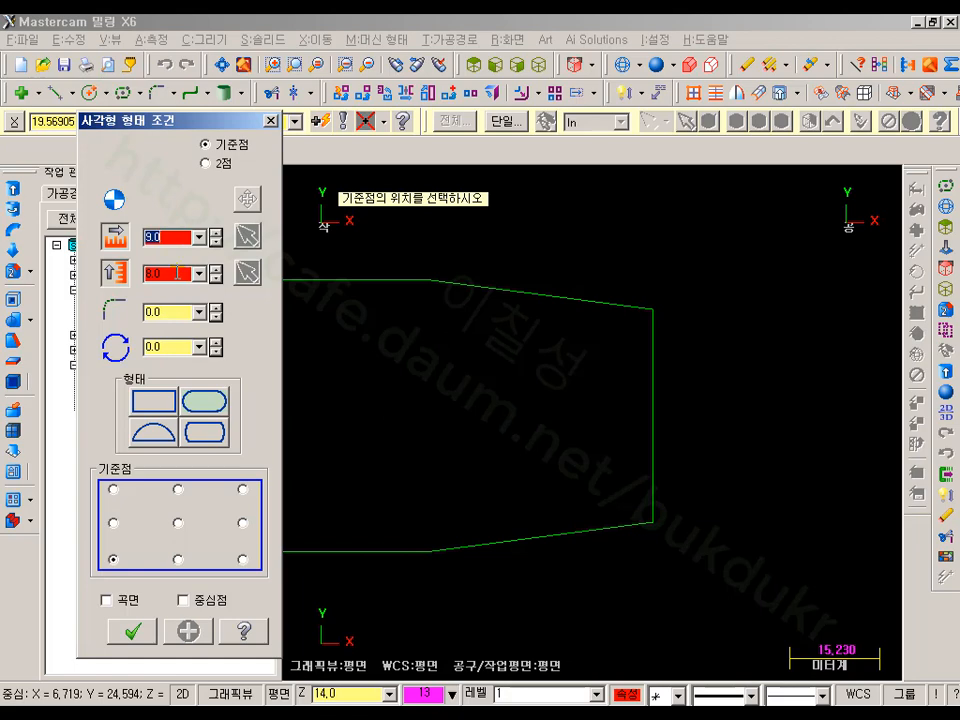
type("8")
double_click(177, 272)
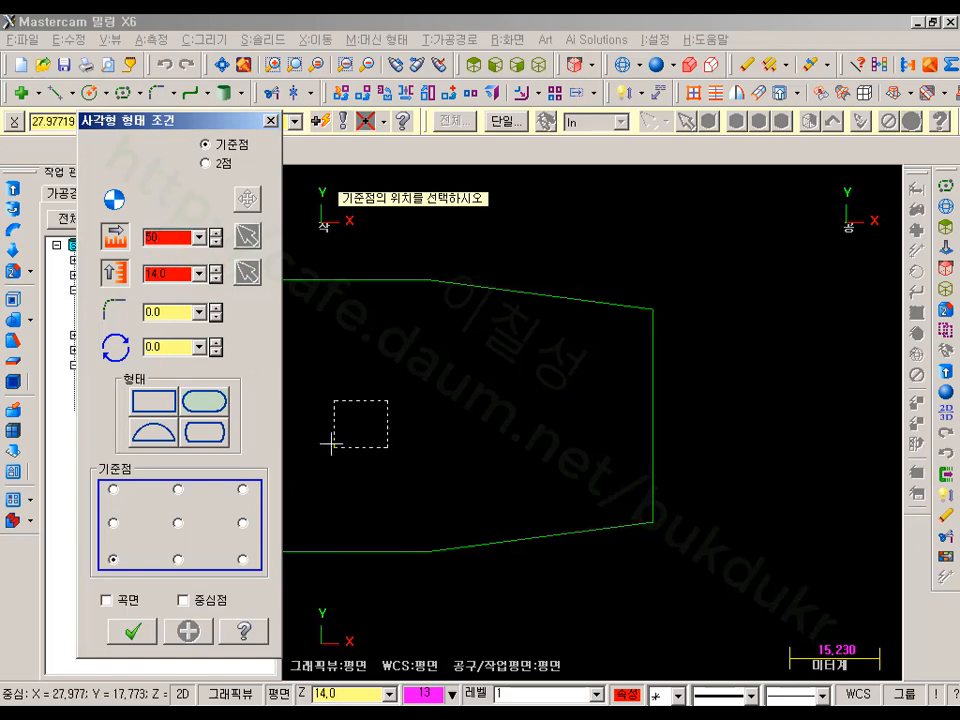
Anchor the obround at the middle of its left side and place it at relative offset X-22-7 from the base end edge's midpoint.
left_click(114, 522)
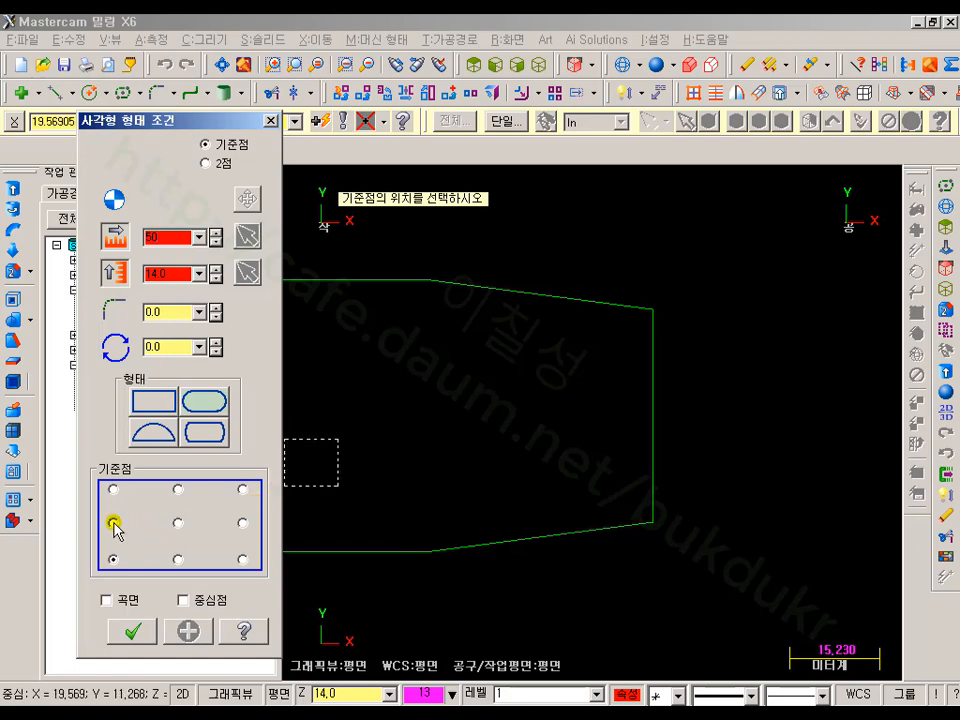
scroll(611, 440, "down", 1)
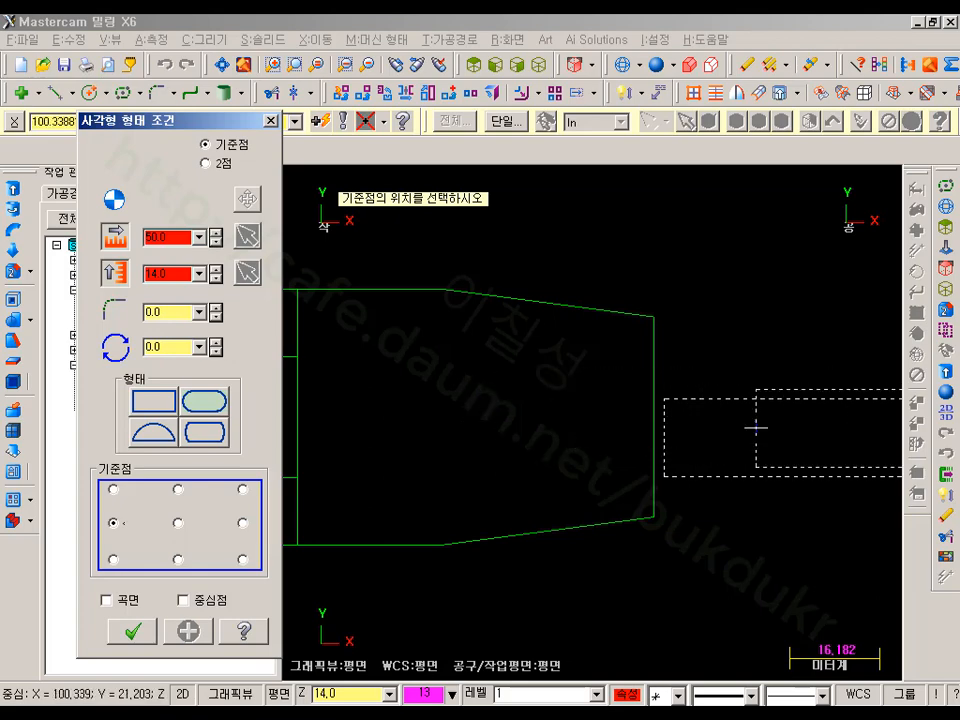
left_click(654, 418)
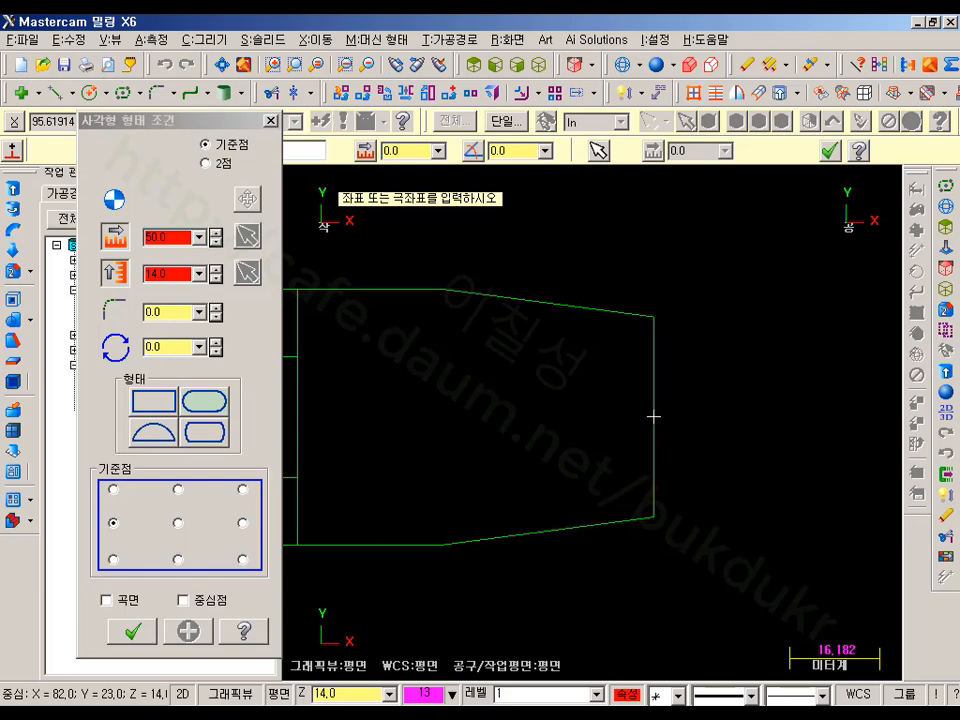
left_click_drag(175, 120, 185, 290)
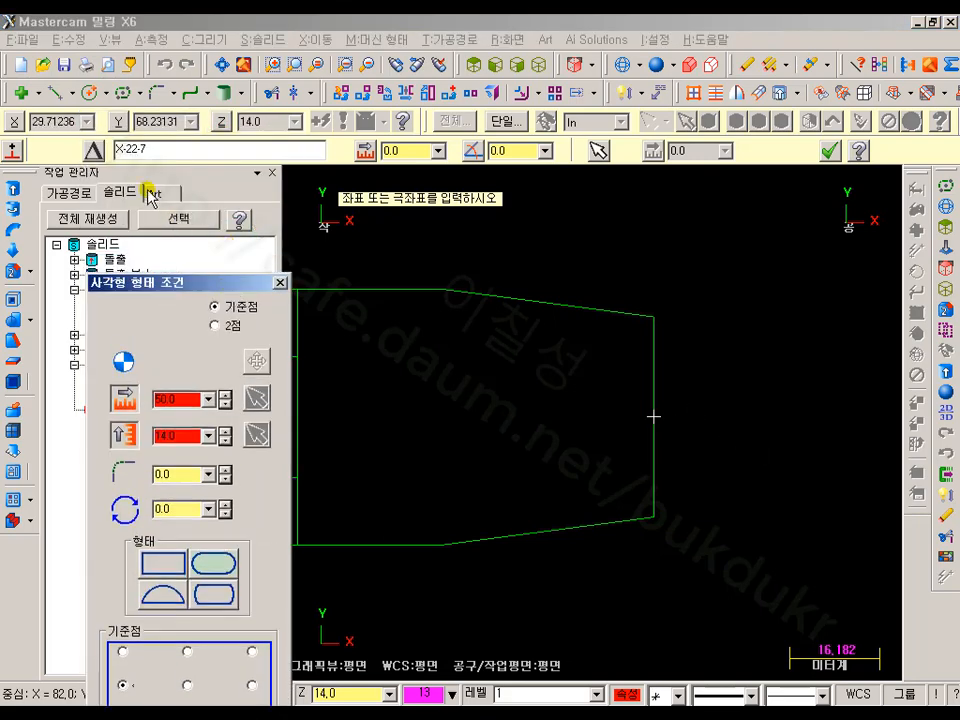
left_click(120, 150)
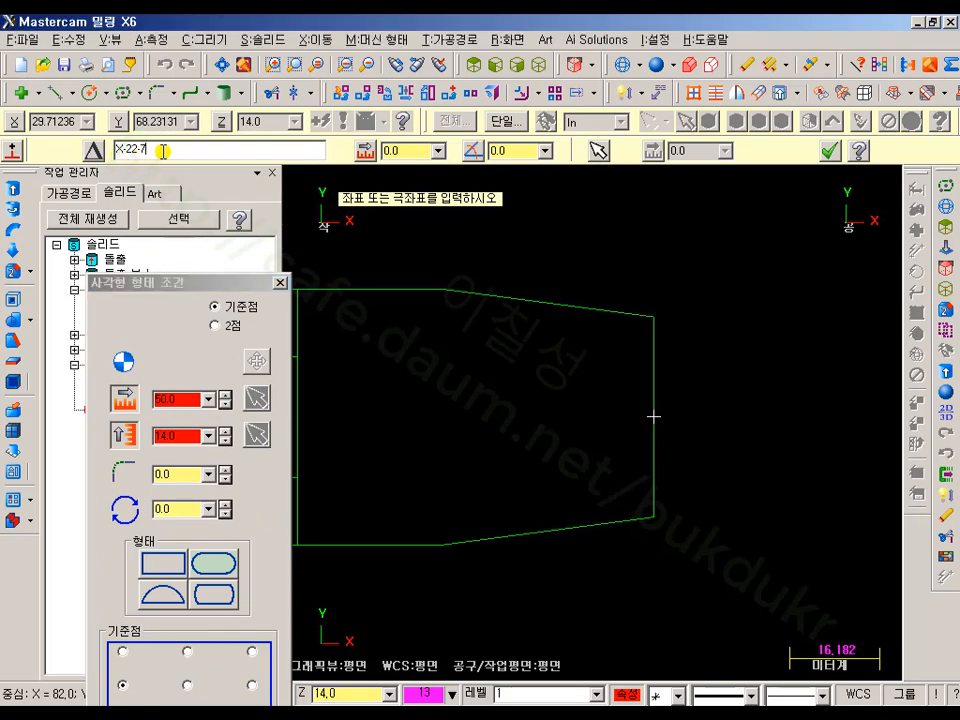
key("Return")
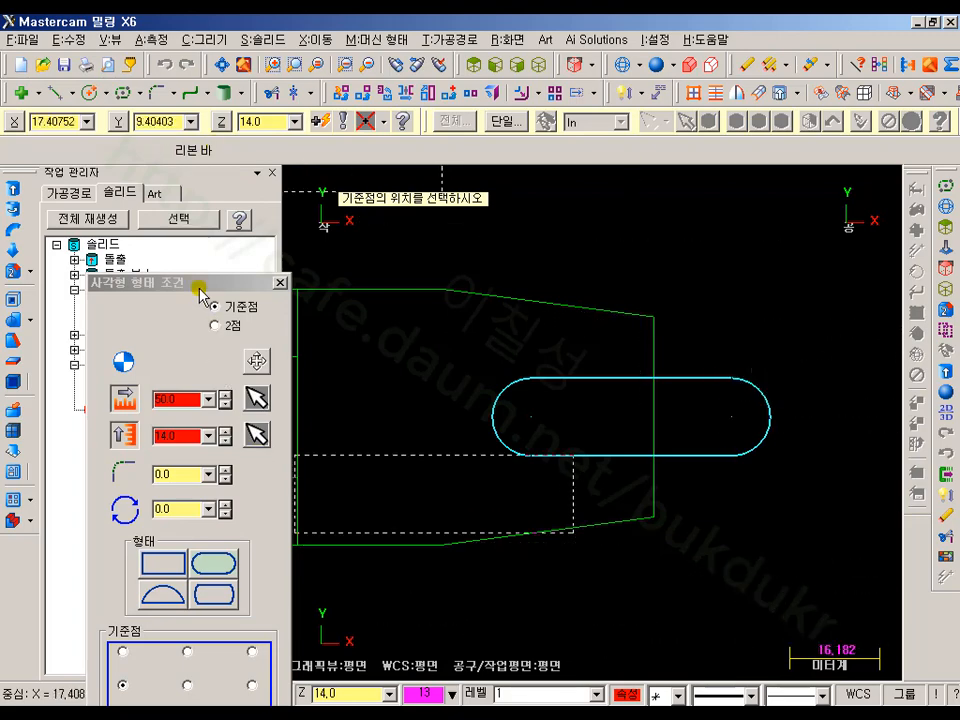
left_click_drag(199, 287, 229, 73)
left_click(190, 580)
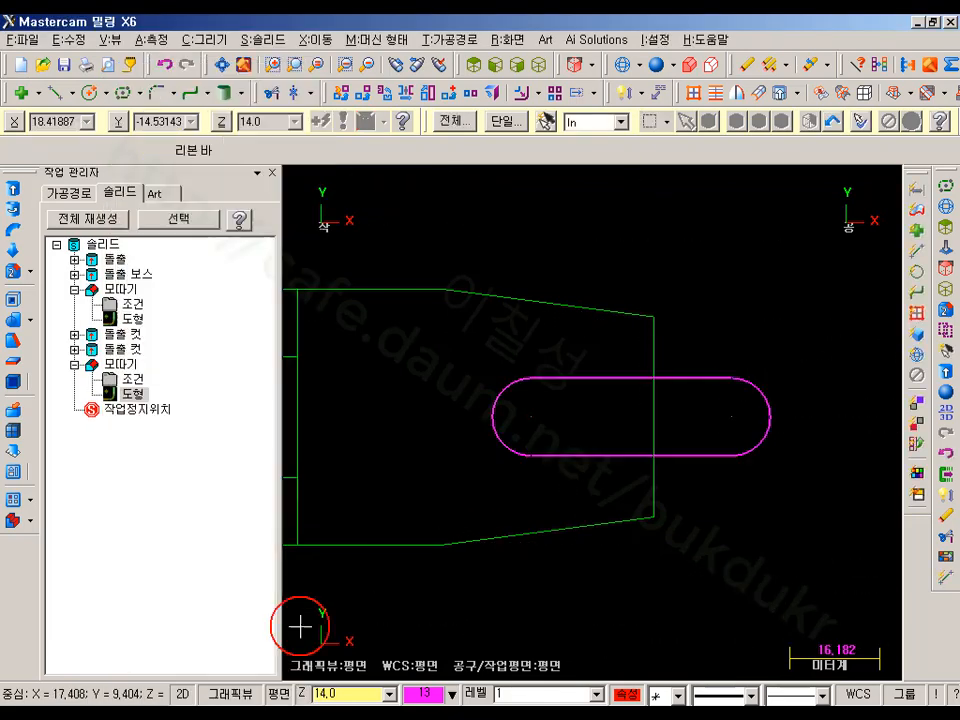
Dimension the distance from the obround's inner arc center to the midpoint of the base's end edge.
left_click(541, 66)
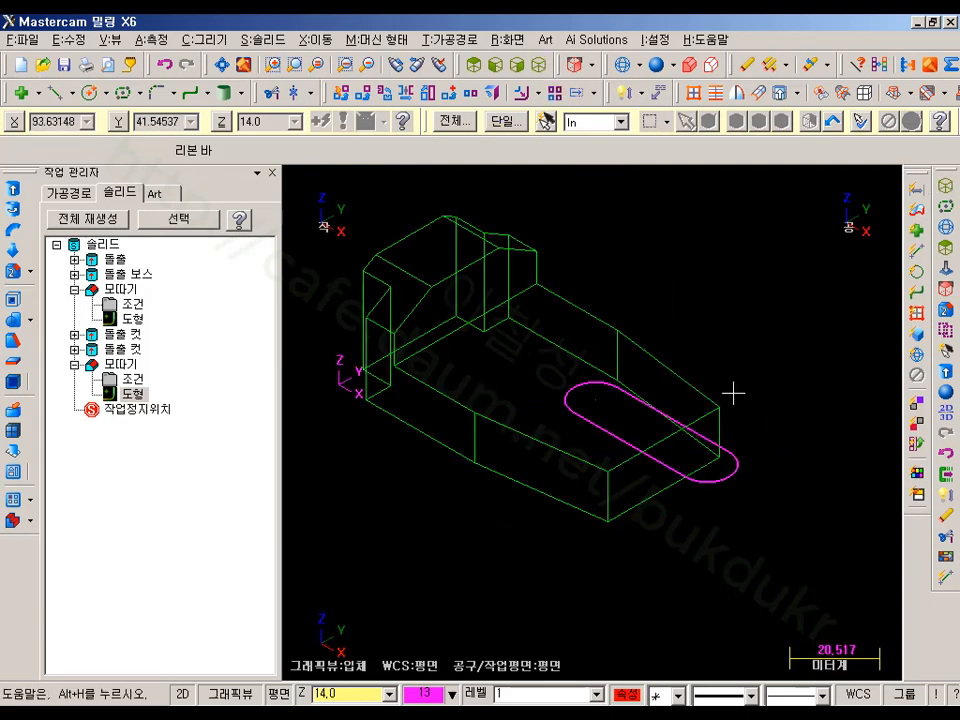
scroll(632, 414, "up", 5)
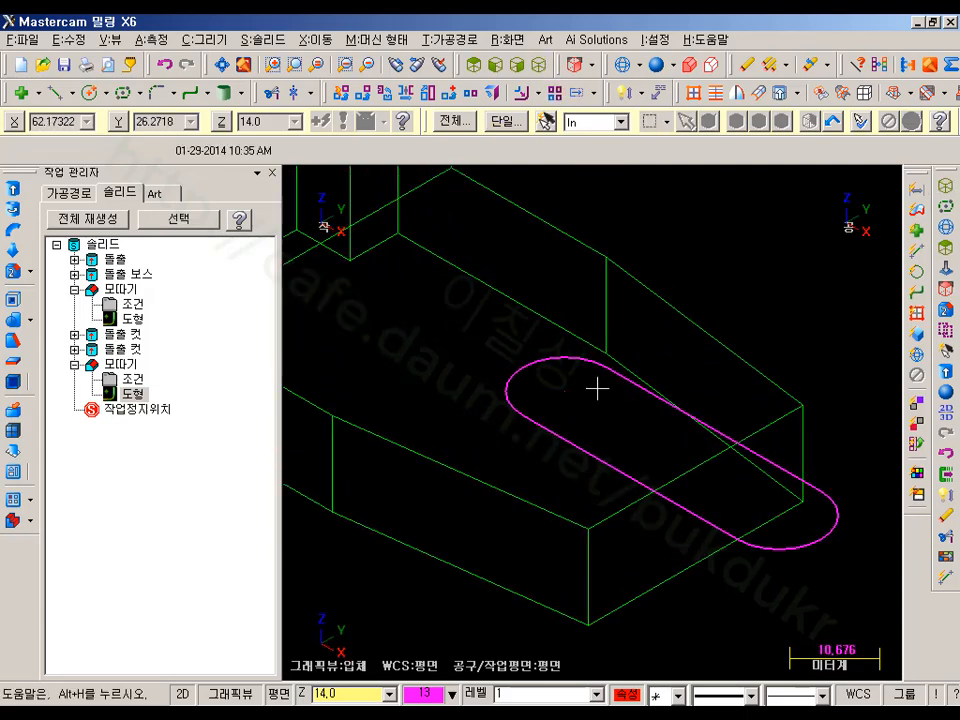
left_click(621, 93)
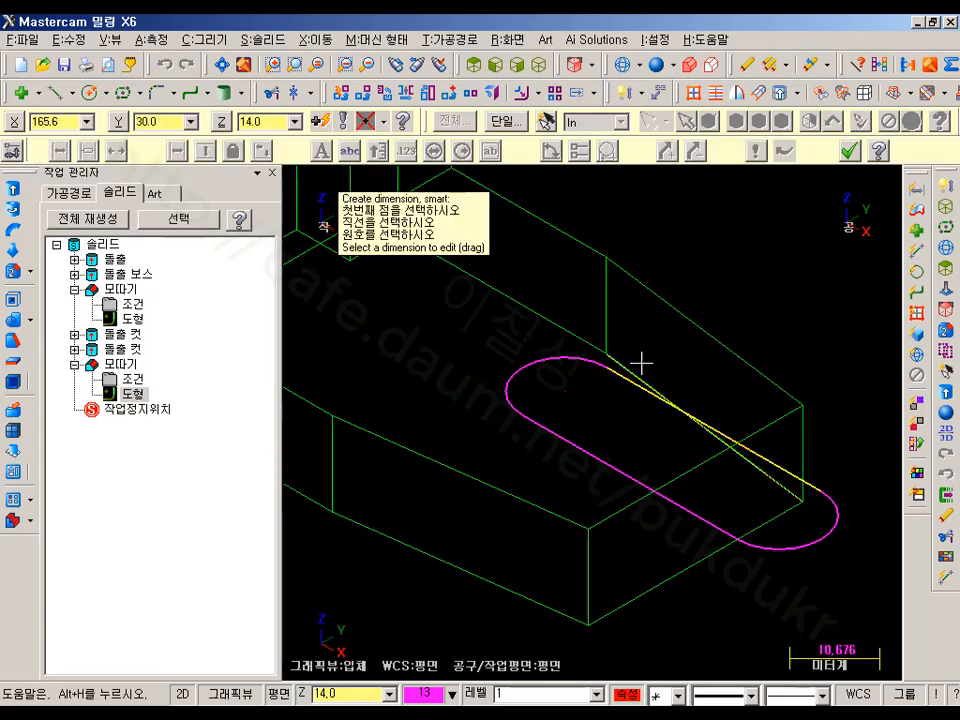
left_click(568, 396)
left_click(695, 465)
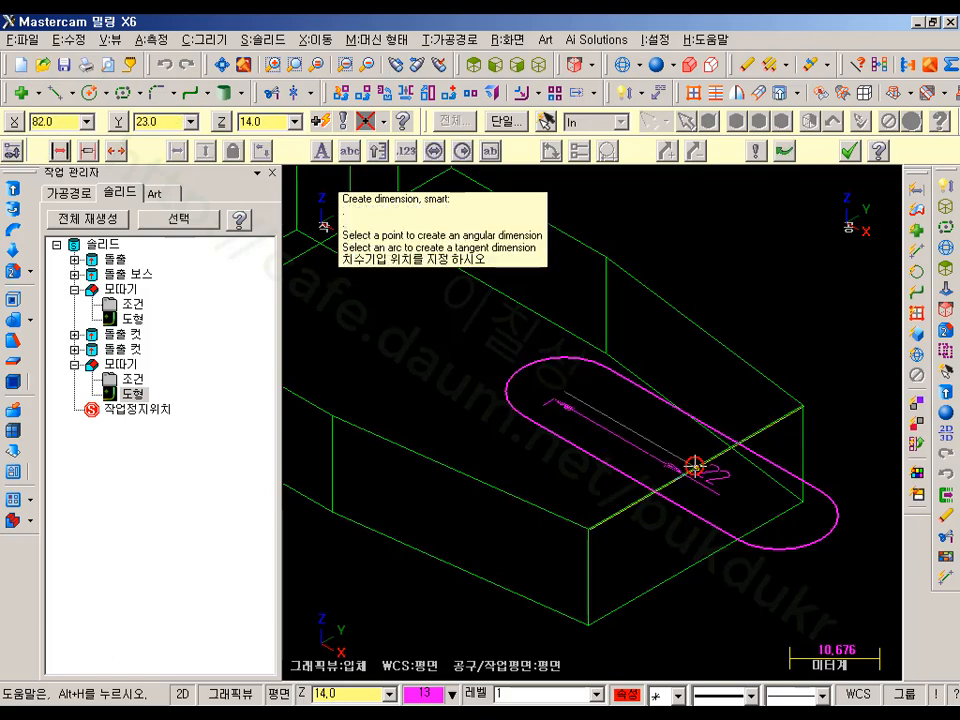
left_click(775, 325)
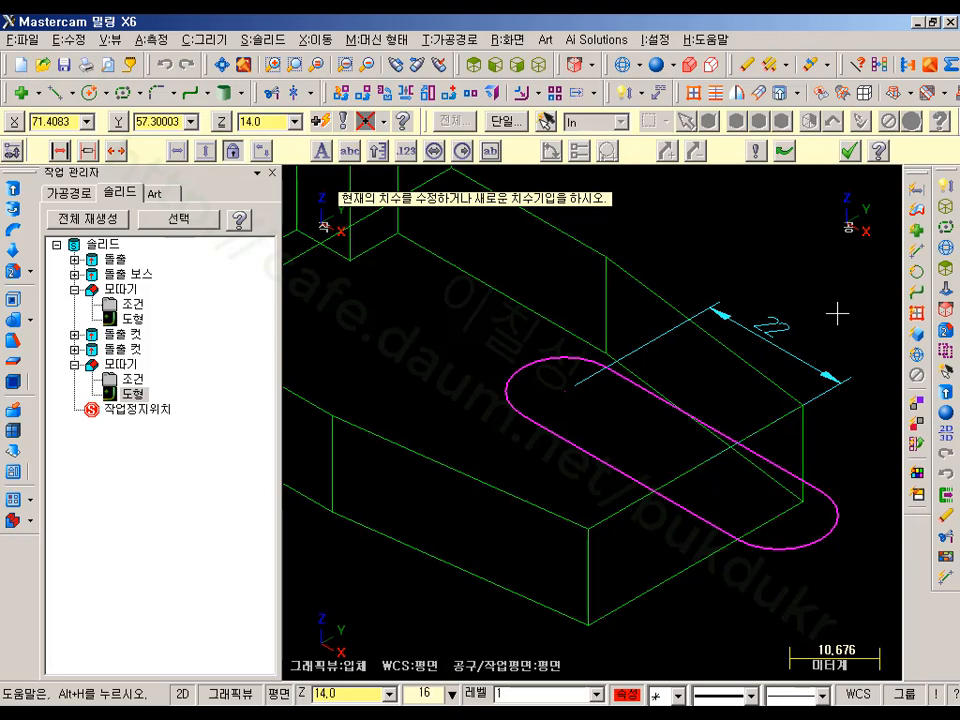
scroll(716, 386, "down", 1)
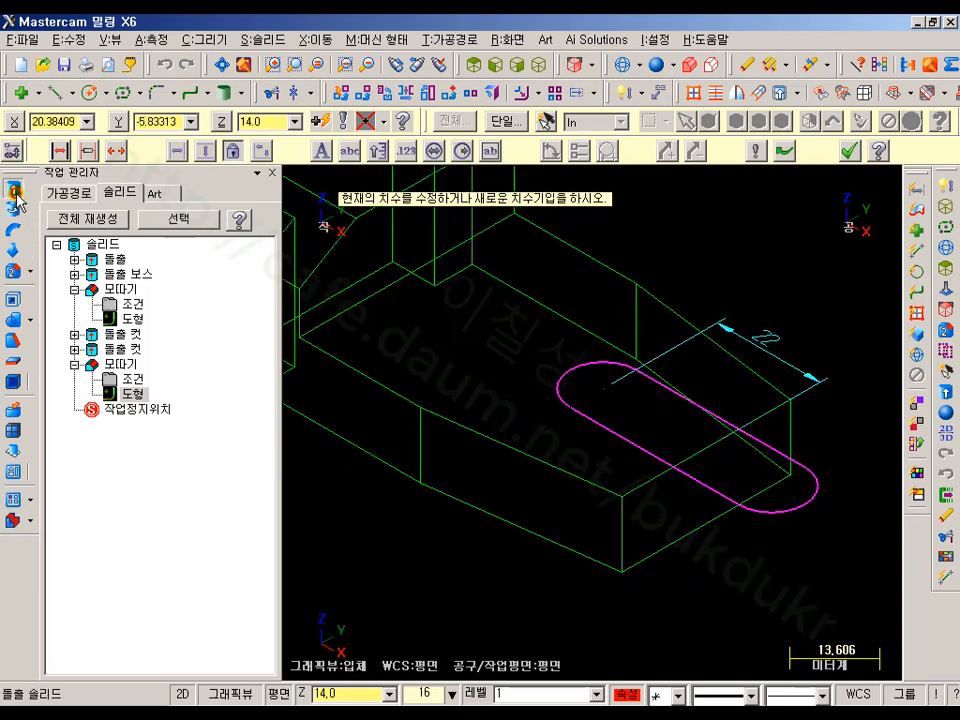
Extrude the obround chain downward as a body cut, extending it through the whole base.
left_click(12, 149)
left_click(592, 432)
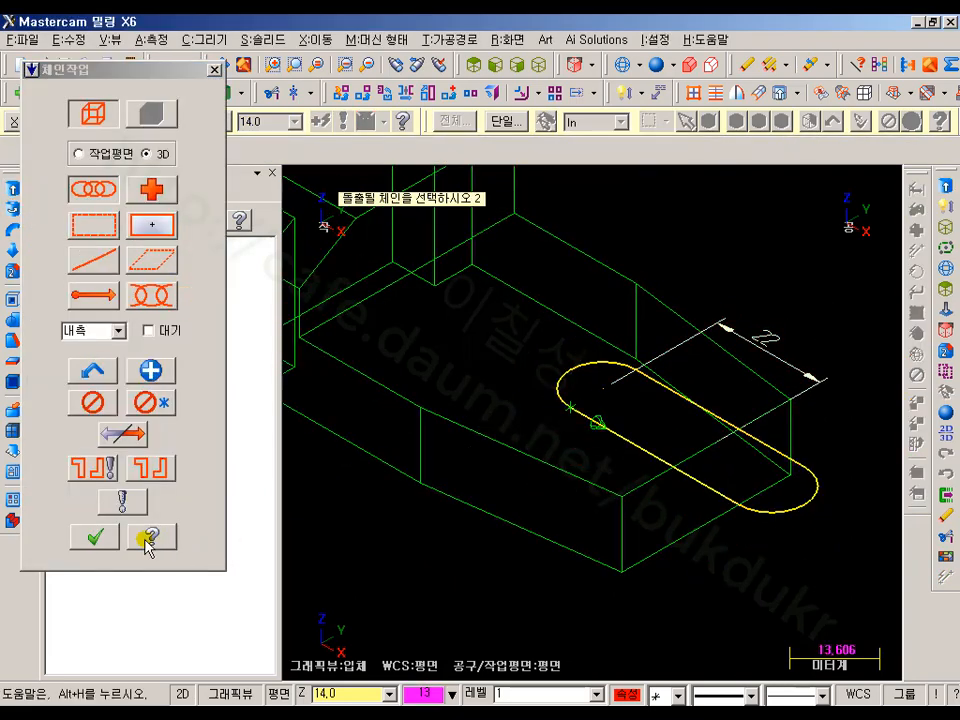
left_click(92, 537)
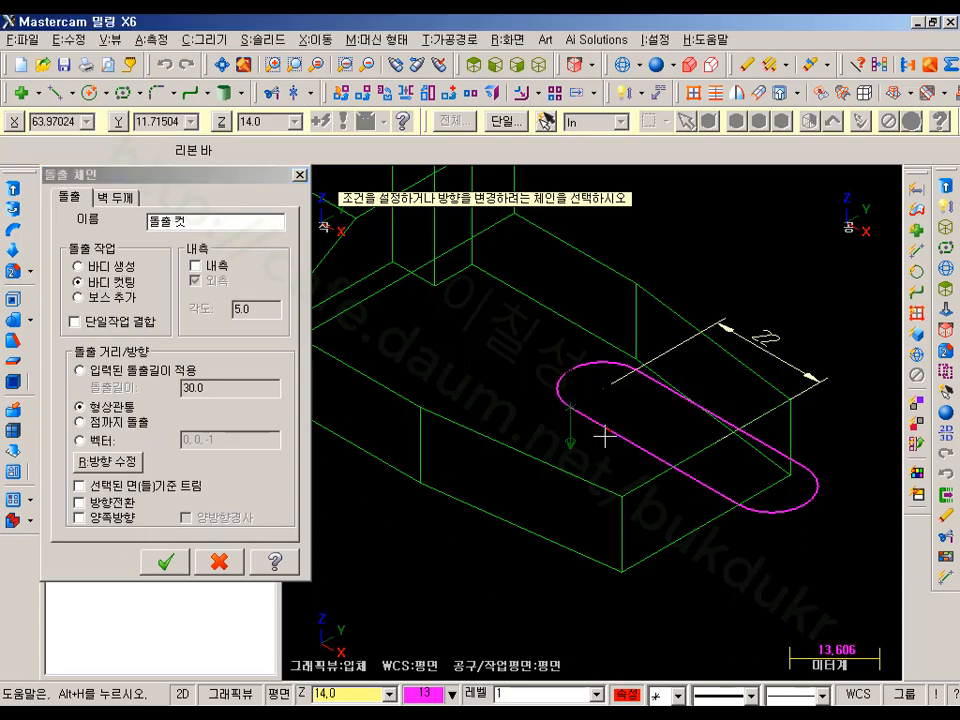
left_click(570, 415)
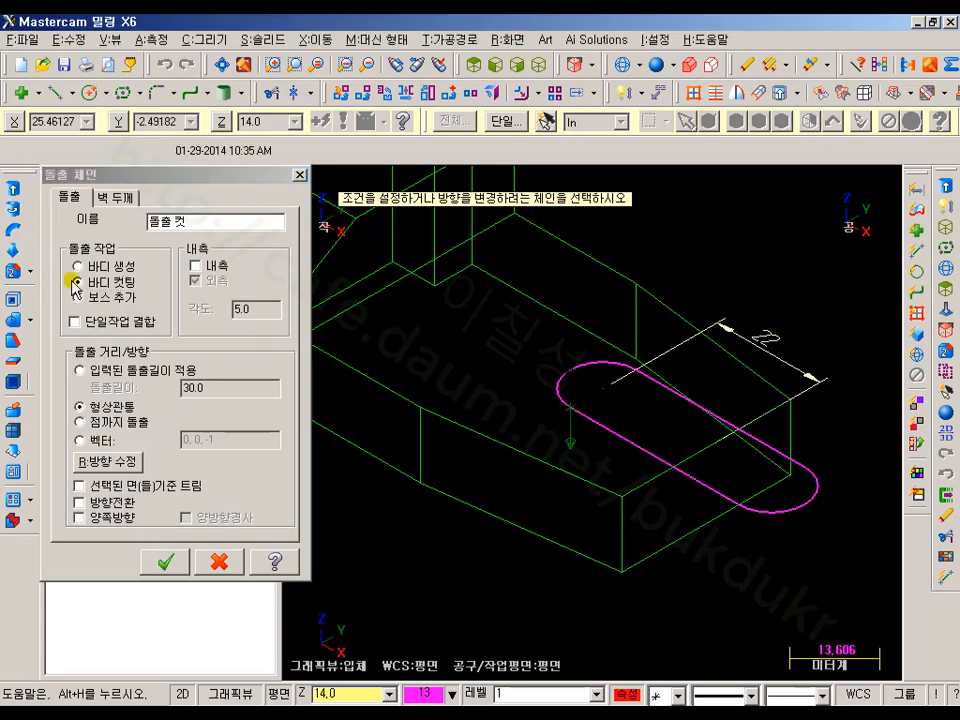
left_click(100, 371)
left_click(101, 410)
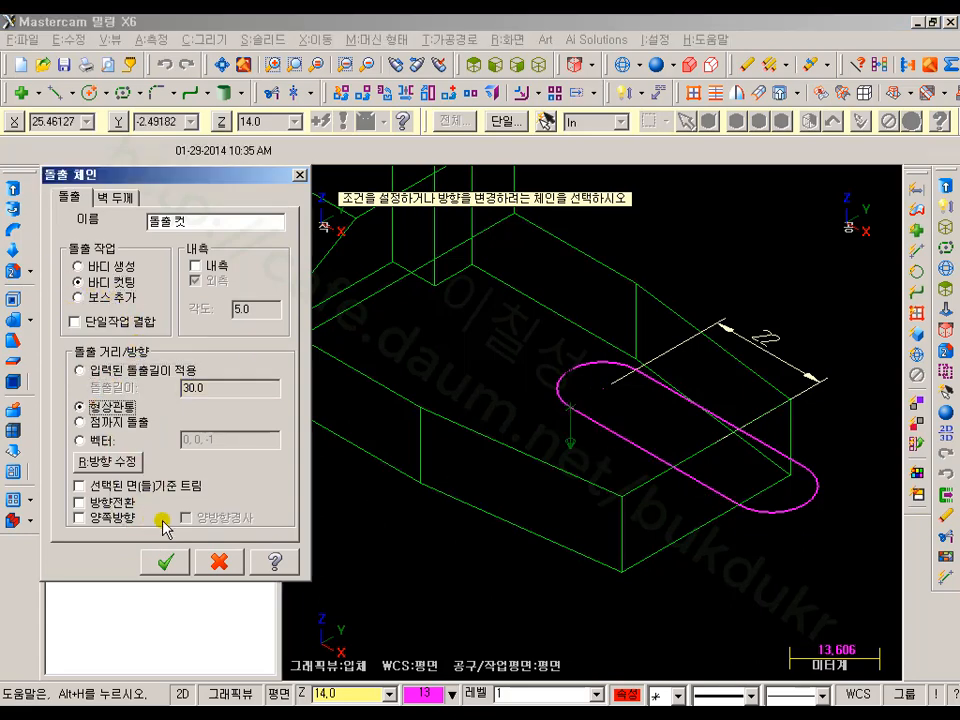
left_click(178, 561)
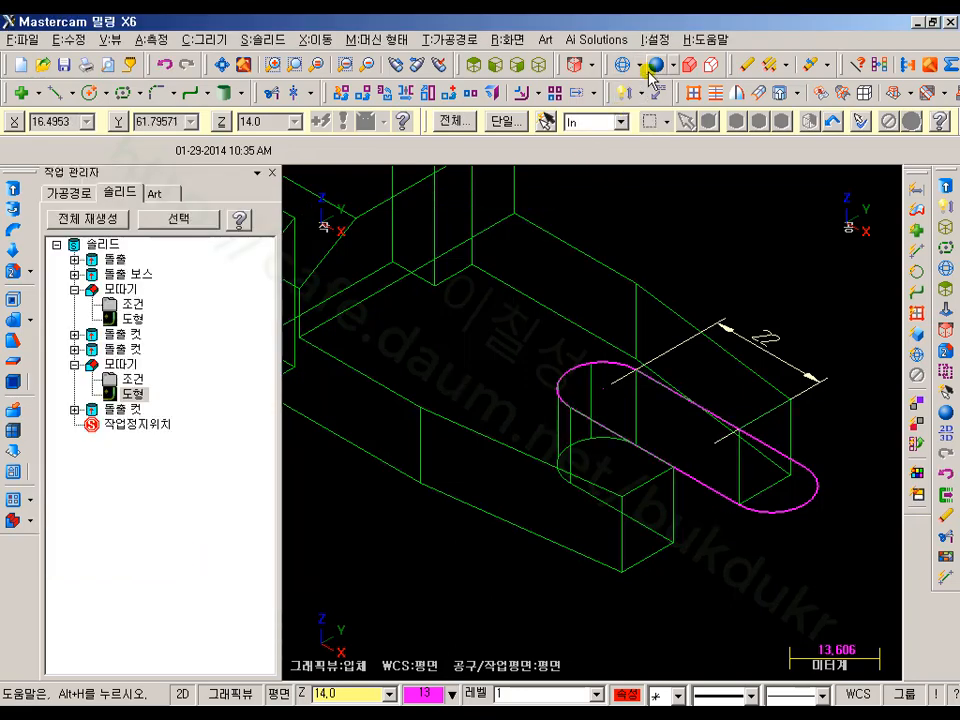
Shade the solid and blank the obround outline together with its slot dimension.
left_click(655, 64)
scroll(806, 571, "down", 3)
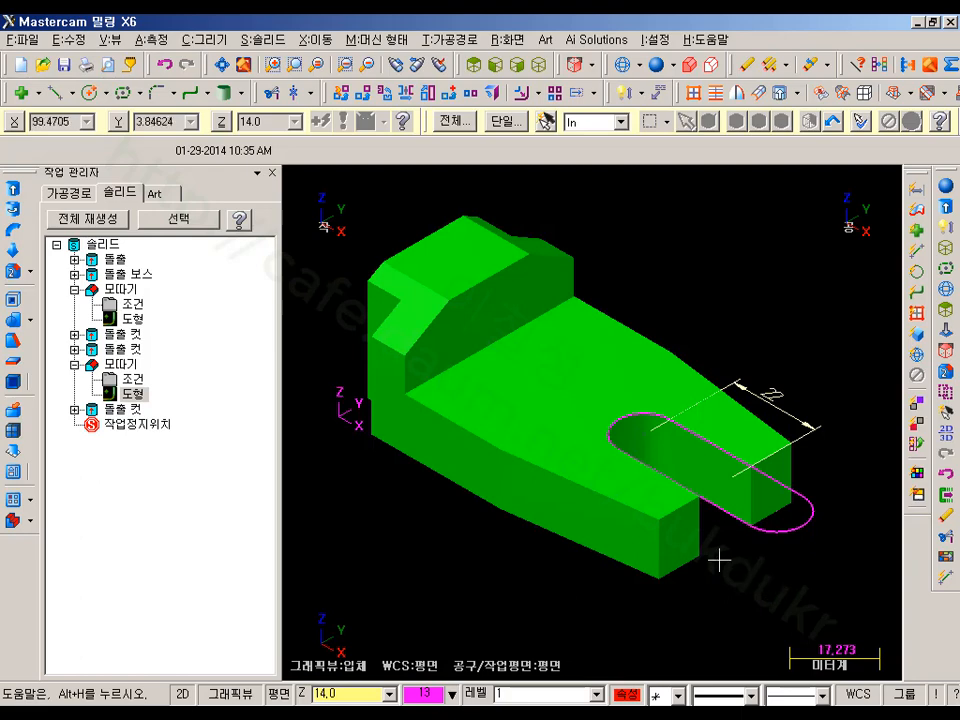
scroll(460, 471, "down", 1)
left_click(475, 281)
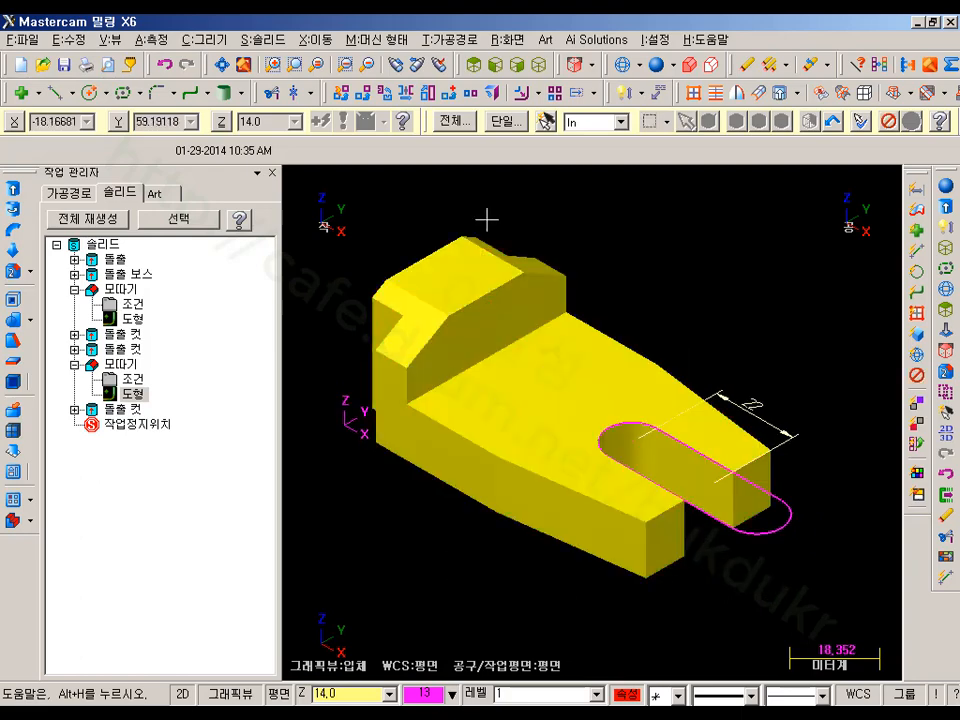
left_click(550, 122)
left_click(510, 40)
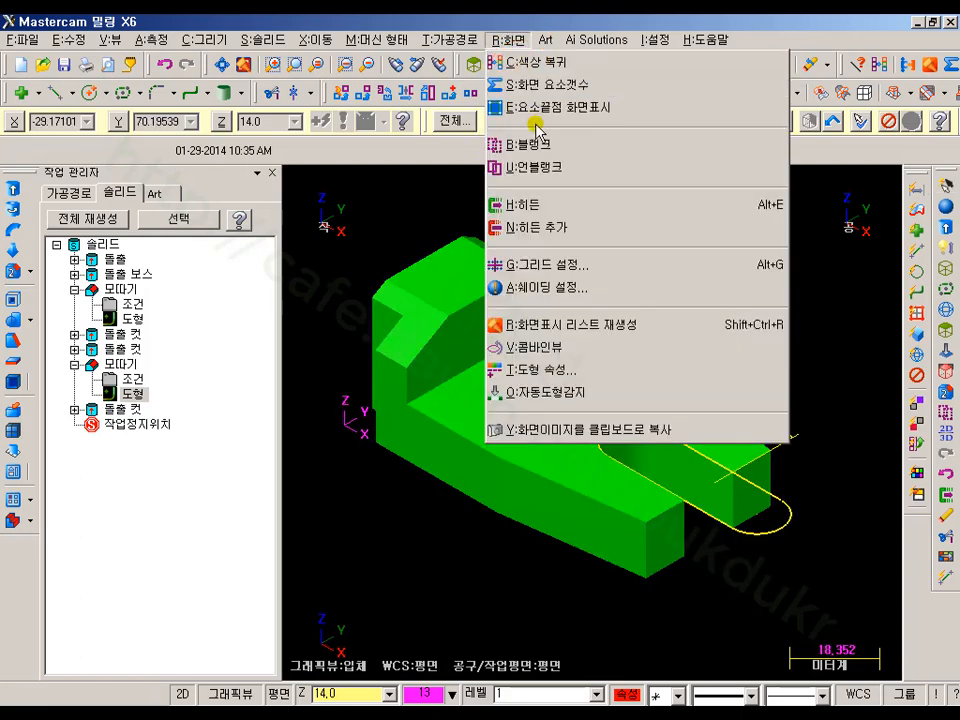
left_click(510, 122)
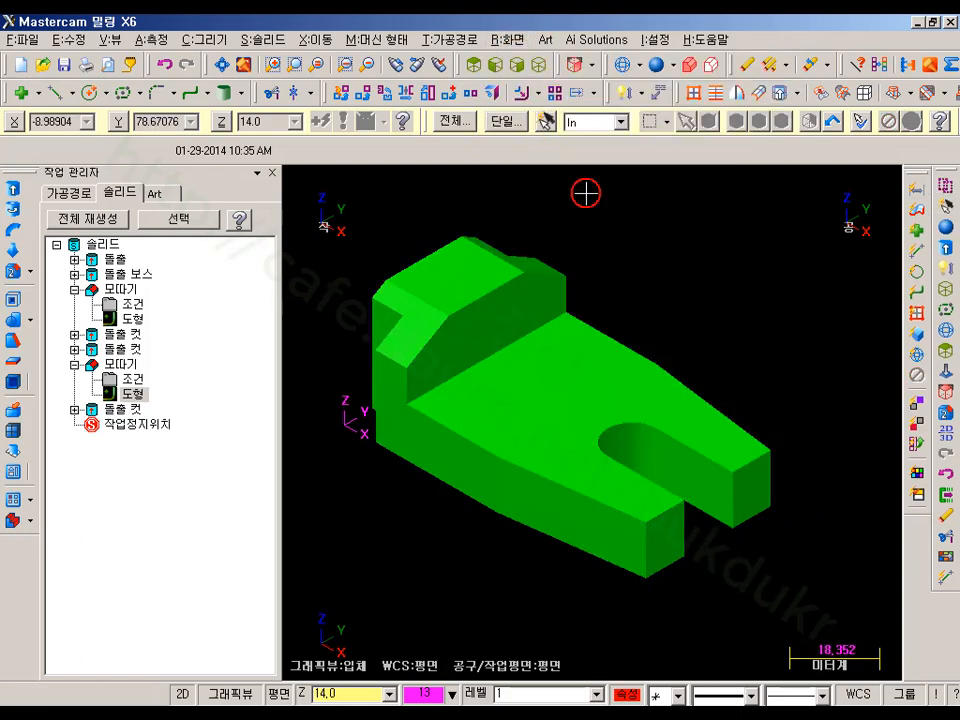
Collapse both chamfer operations in the solid's history tree and select the solid's top-level entry.
left_click(74, 289)
left_click(74, 335)
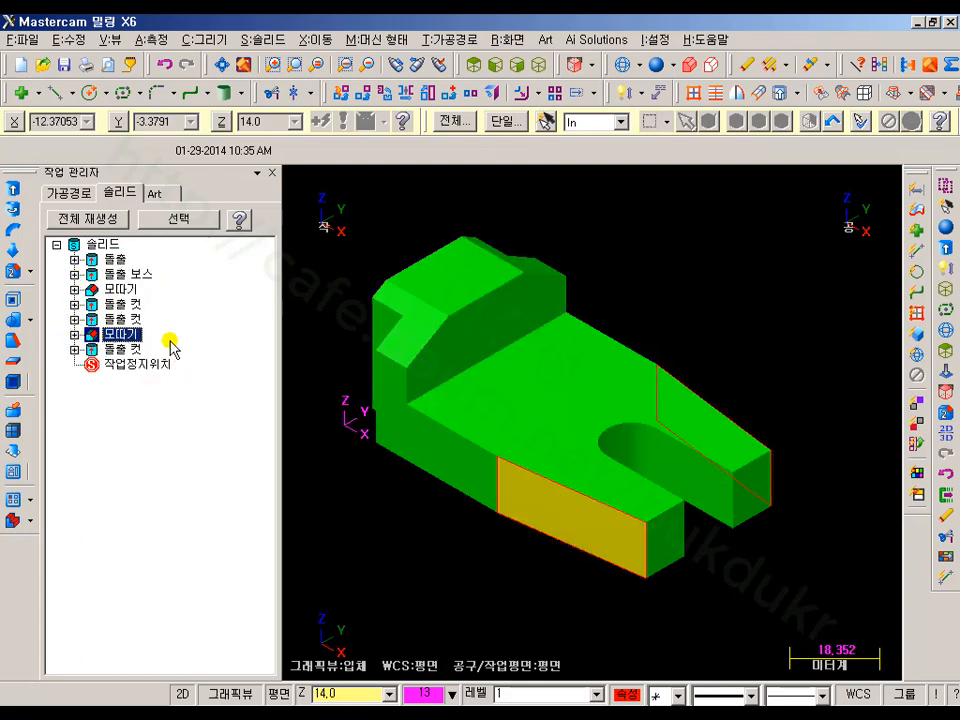
left_click(113, 245)
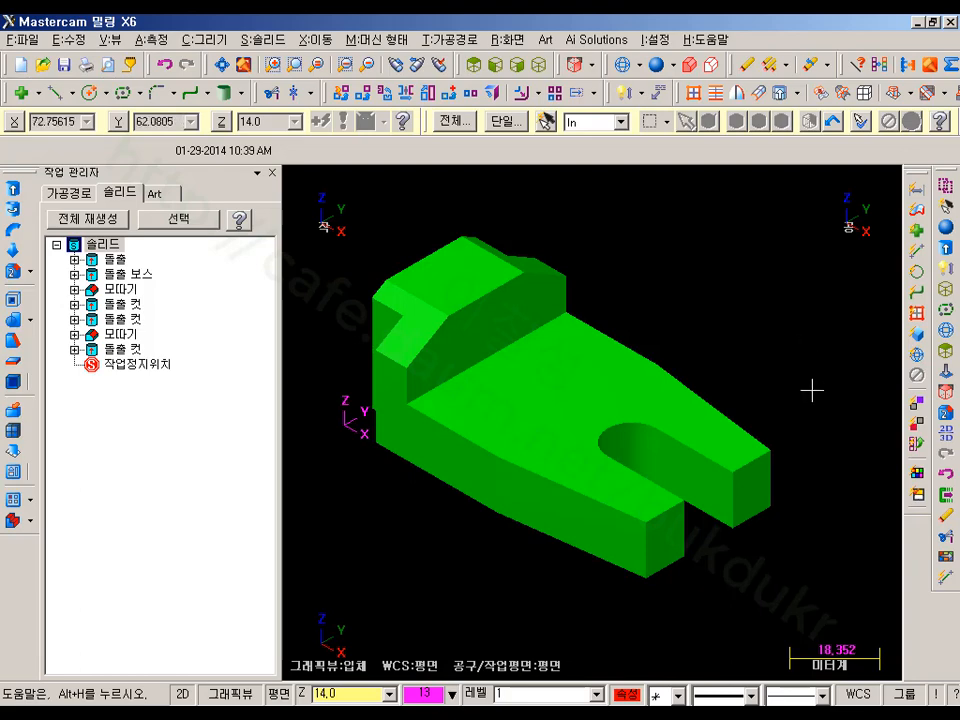
Define displayed rectangular wireframe stock of X80, Y80 and Z30, with its origin at the lower corner placed on 0,0,0.
middle_click_drag(676, 321, 719, 303)
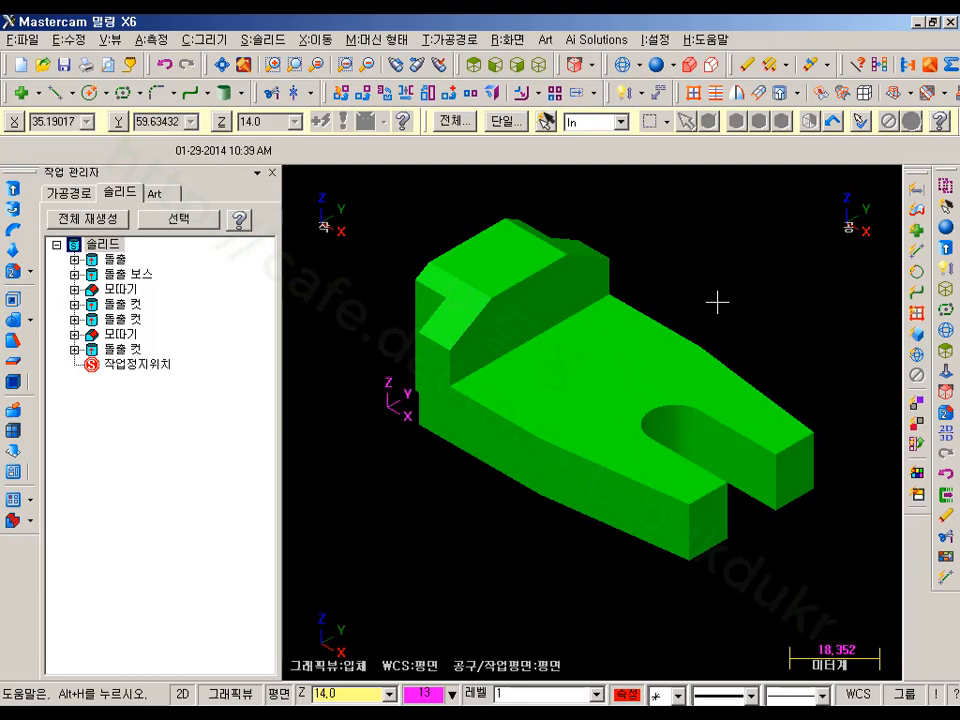
left_click(69, 193)
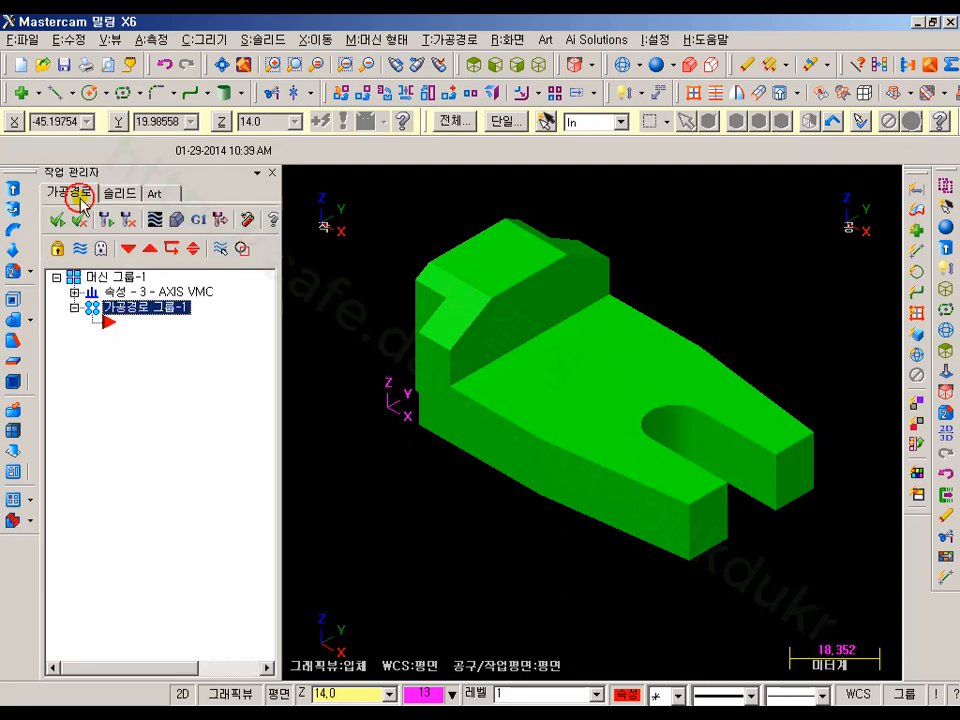
left_click(73, 291)
left_click(140, 337)
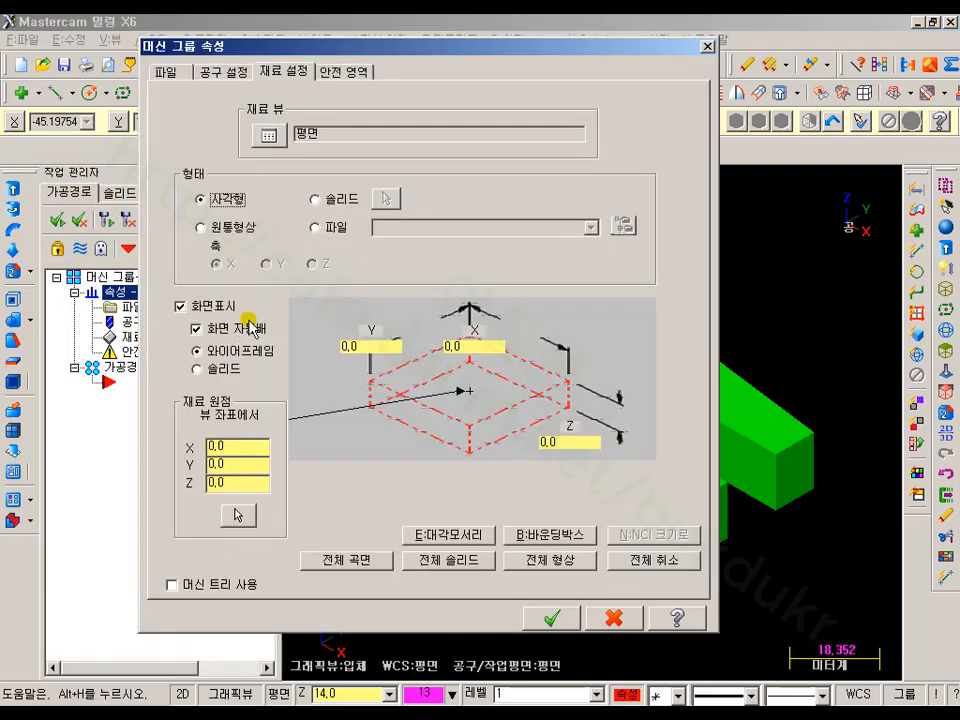
left_click(396, 371)
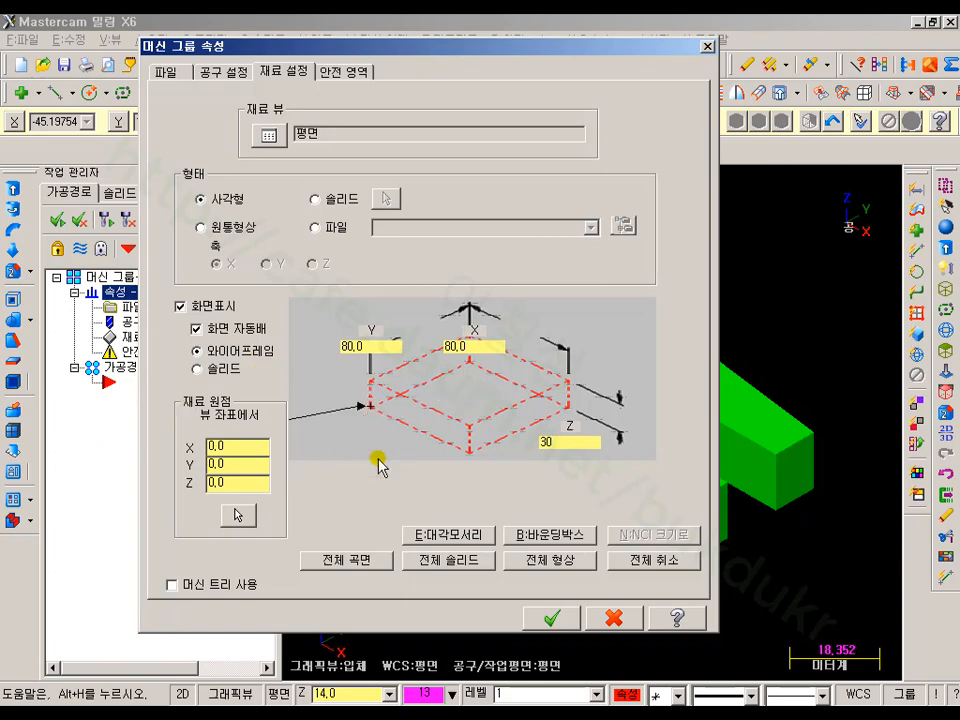
left_click(550, 622)
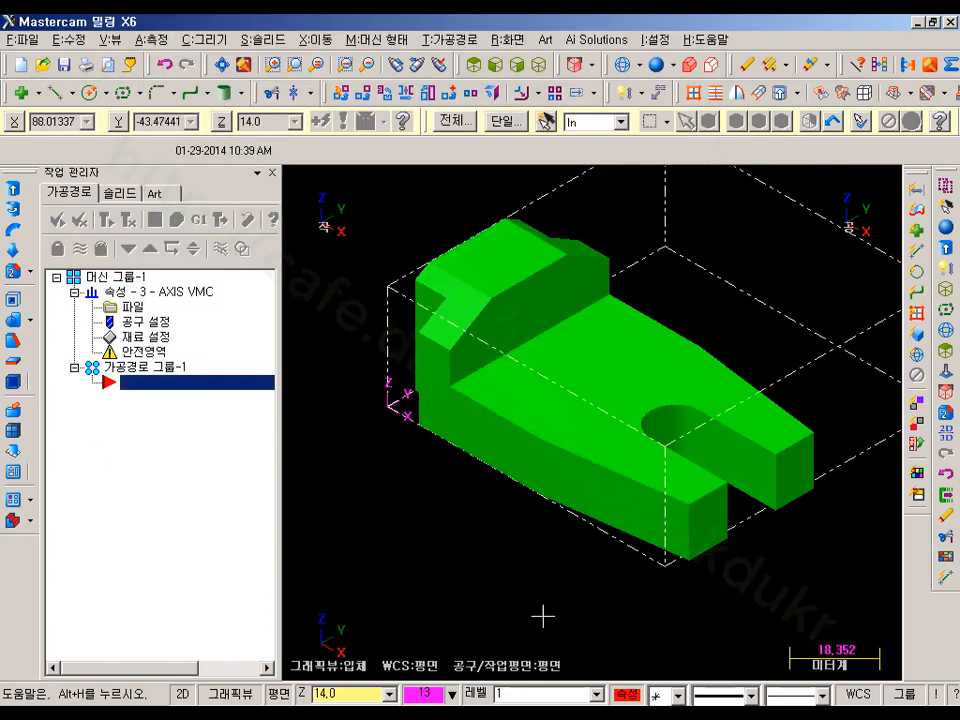
Examine the solid against the stock boundary, checking the slotted end of the base from several angles.
scroll(435, 568, "down", 2)
scroll(432, 569, "up", 1)
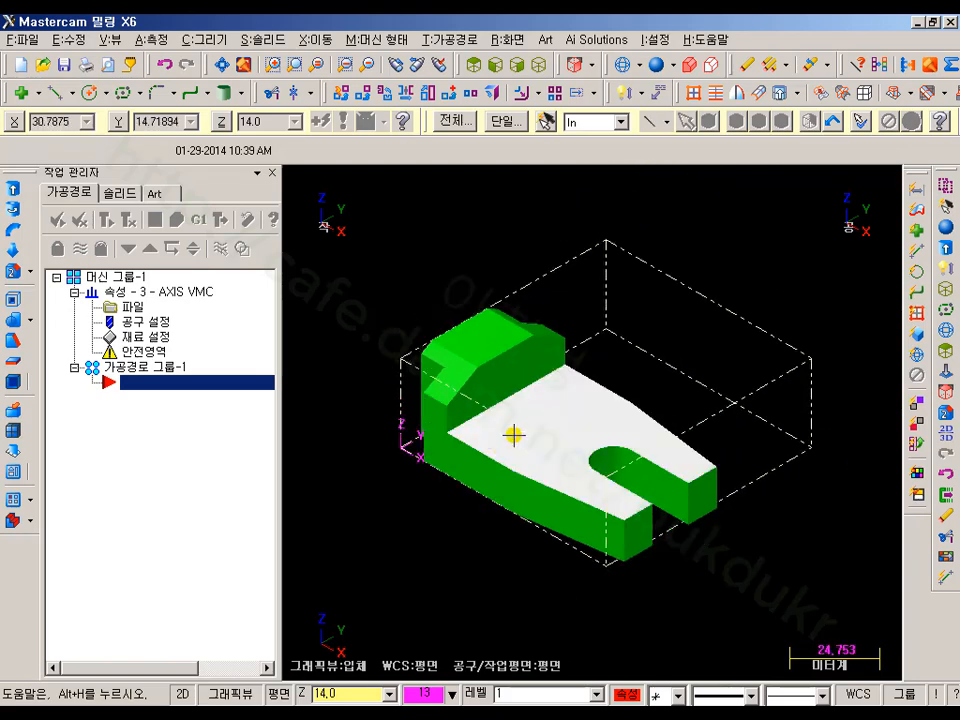
mouse_move(512, 435)
middle_mouse_down()
mouse_move(579, 420)
mouse_move(574, 390)
mouse_move(718, 400)
mouse_move(686, 450)
mouse_move(669, 456)
mouse_move(546, 438)
mouse_move(510, 341)
mouse_move(600, 320)
mouse_move(600, 265)
mouse_move(520, 300)
mouse_move(461, 343)
mouse_move(500, 370)
mouse_move(677, 439)
mouse_move(560, 400)
mouse_move(528, 435)
middle_mouse_up()
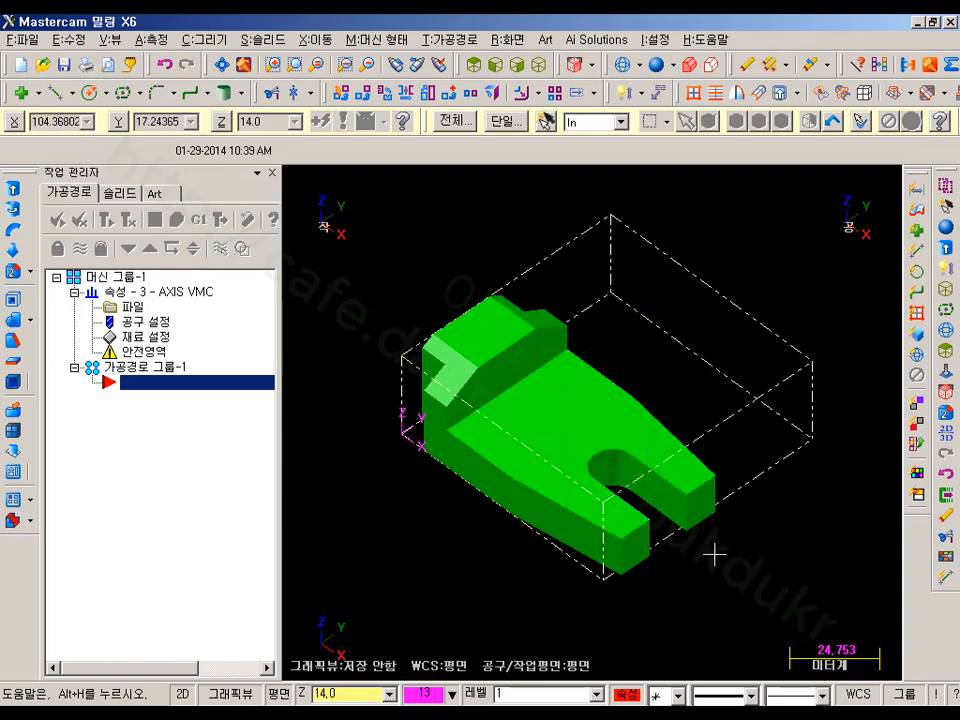
scroll(638, 590, "up", 2)
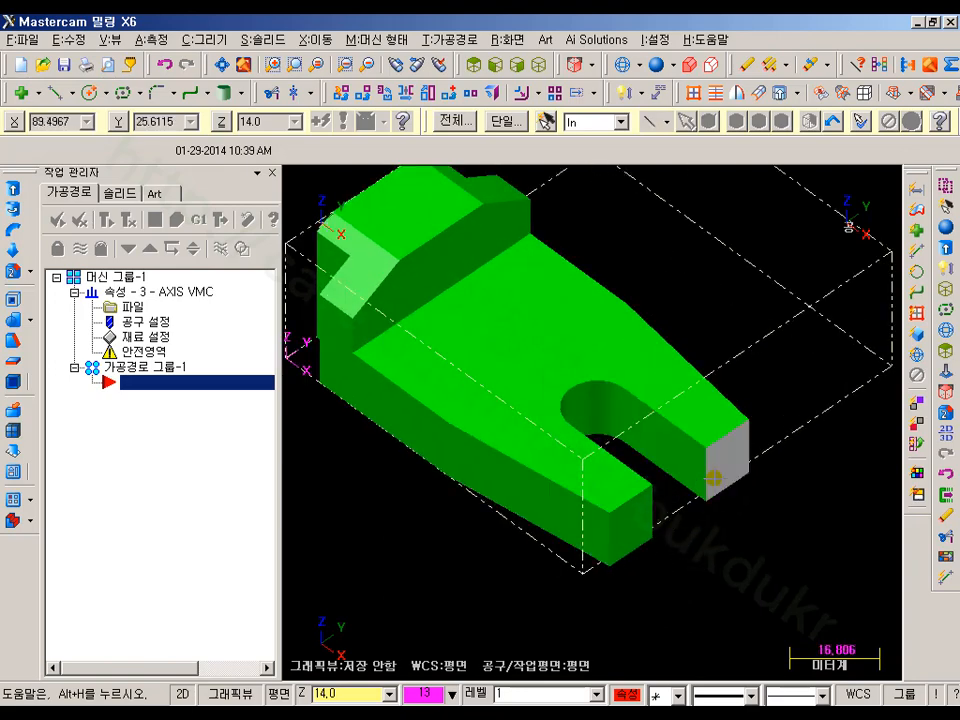
scroll(611, 493, "down", 3)
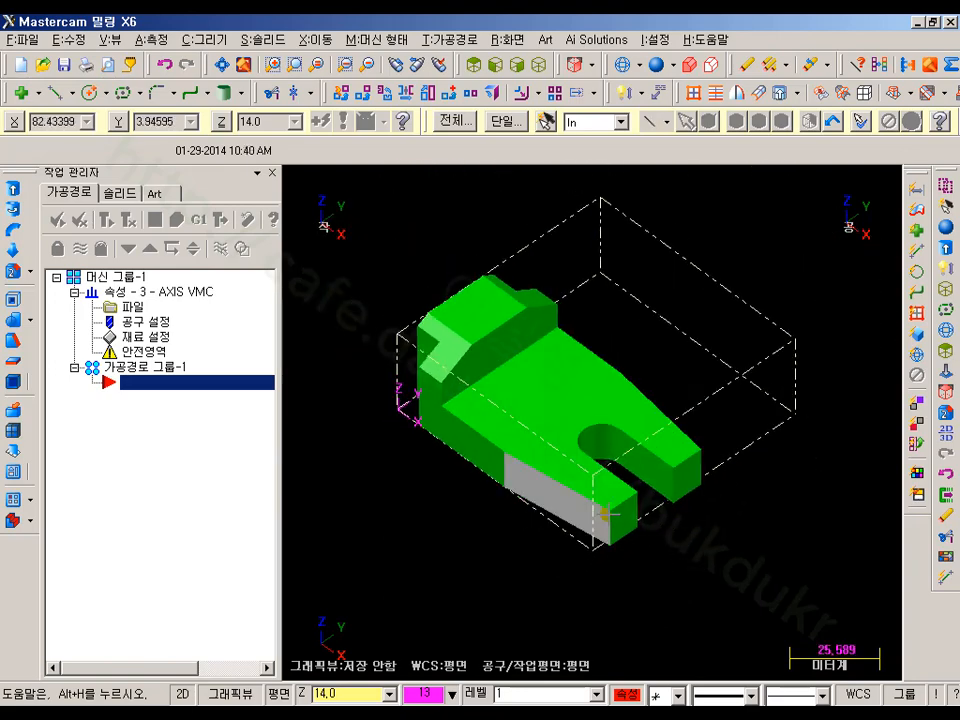
scroll(594, 496, "up", 3)
scroll(594, 496, "up", 1)
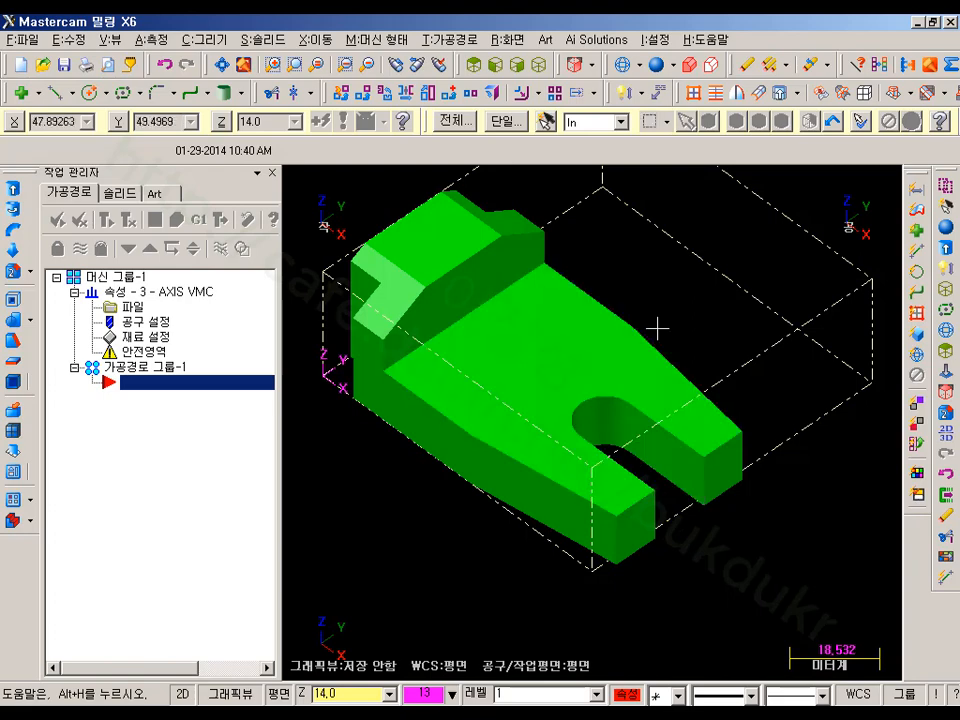
scroll(677, 412, "down", 3)
left_click(541, 66)
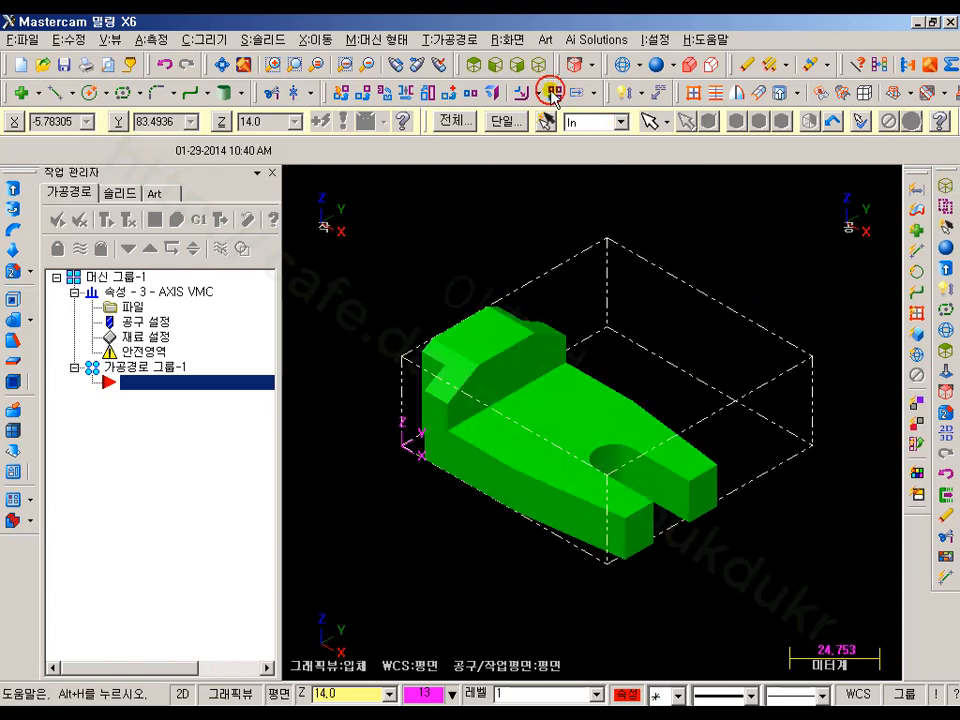
scroll(685, 565, "up", 3)
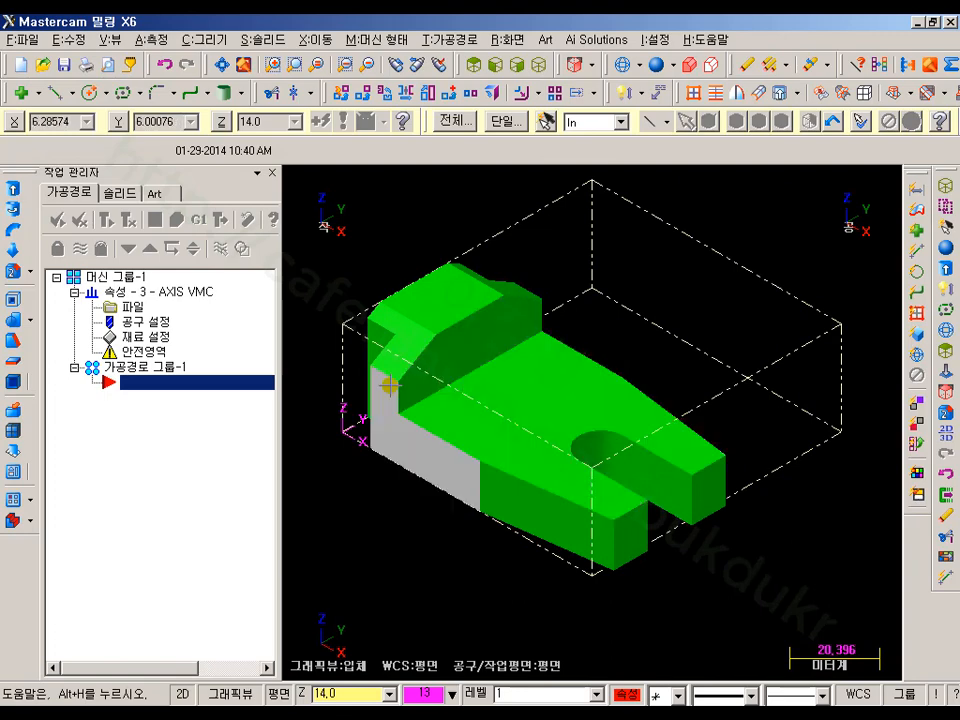
Start a solid trim by plane and take the plane's X position from the slotted end's upper corner, X 82.
left_click(15, 452)
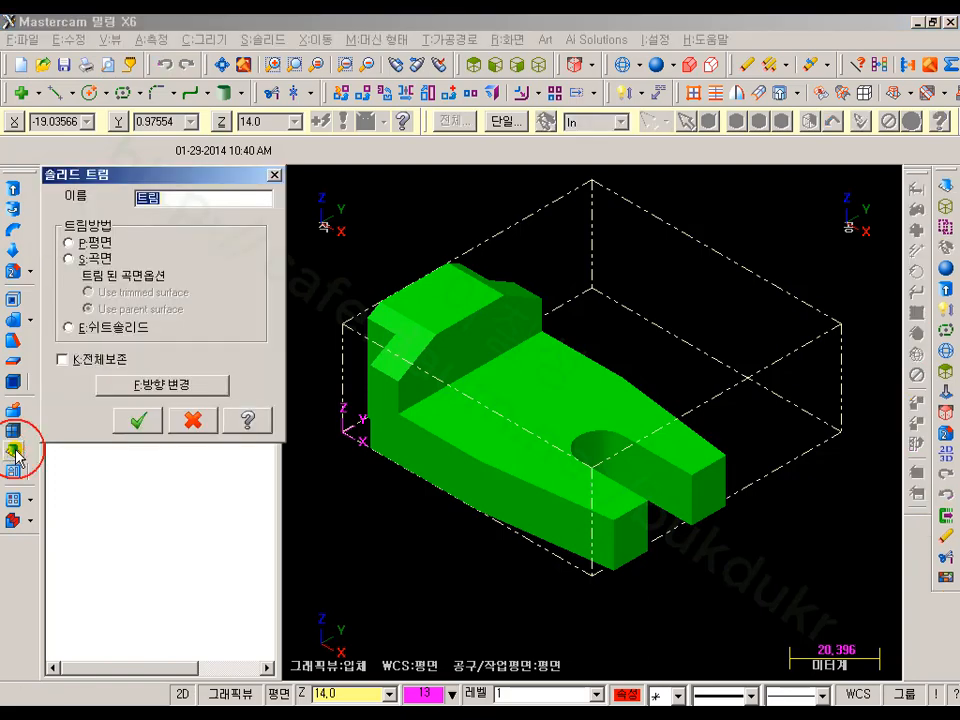
left_click(75, 243)
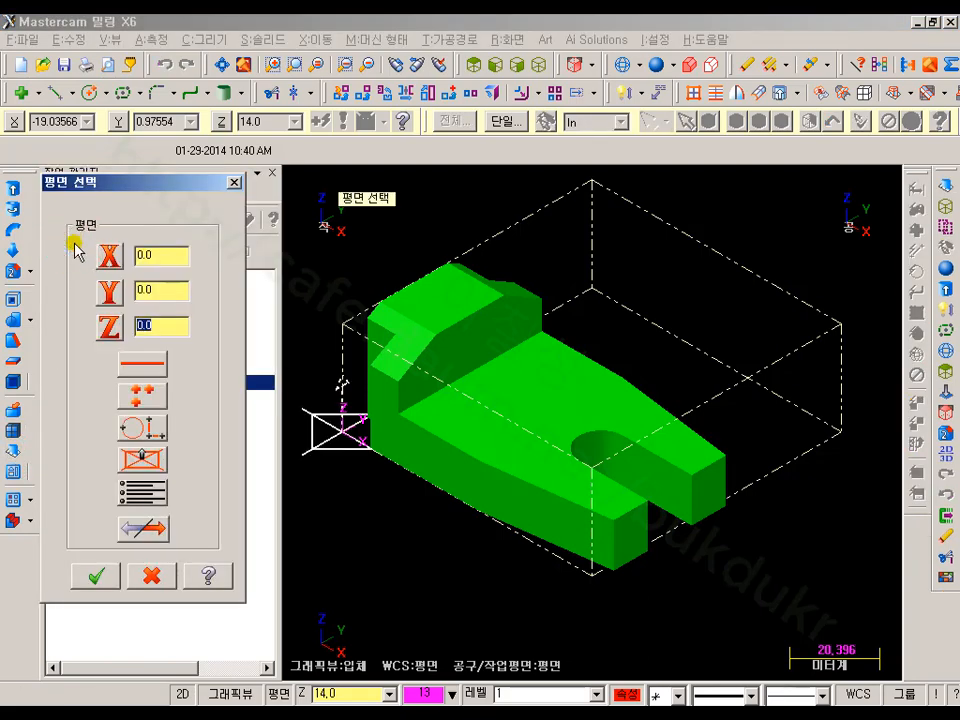
right_click(157, 255)
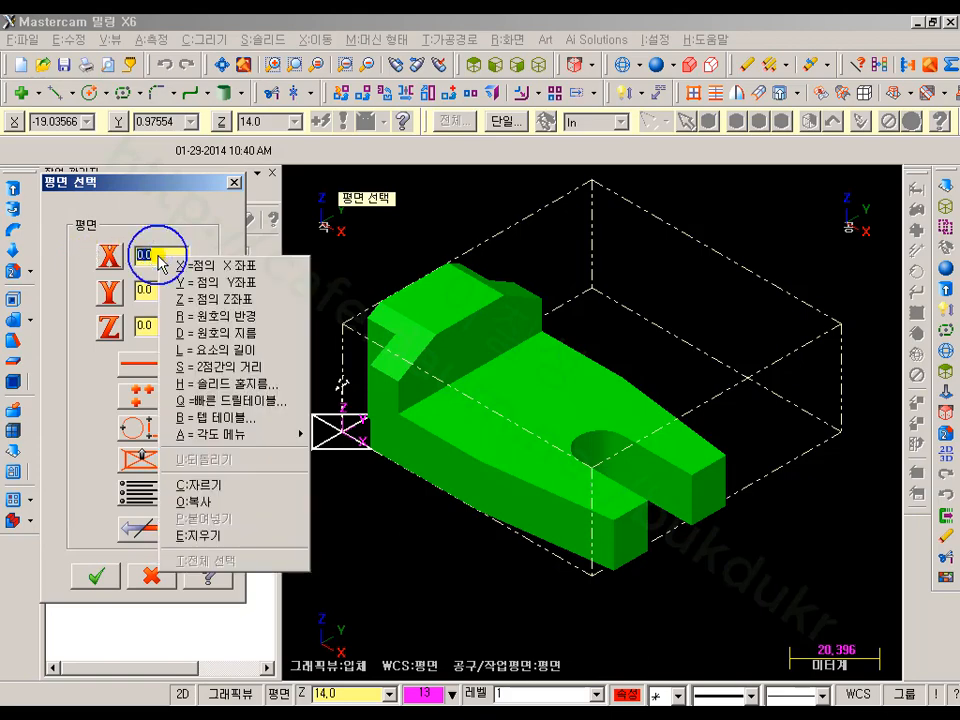
left_click(190, 266)
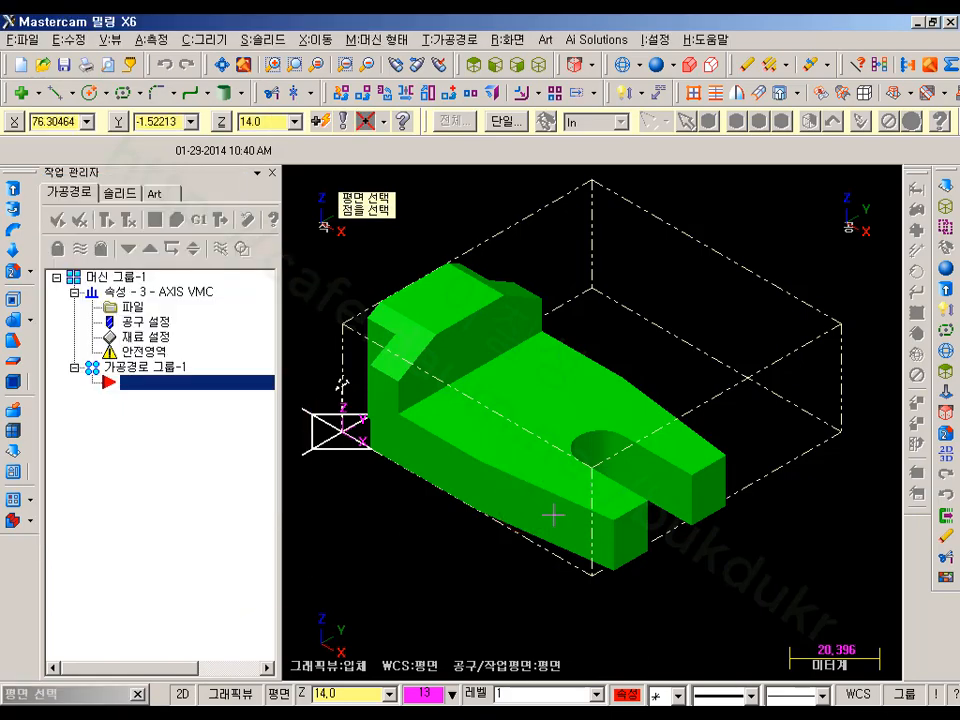
left_click(615, 522)
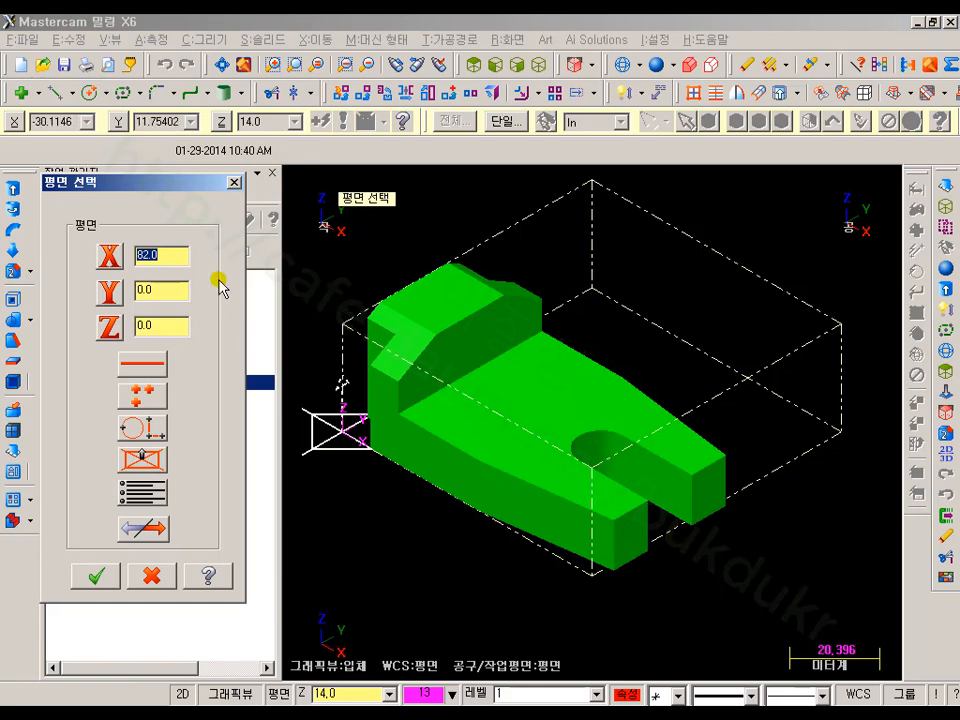
key("Return")
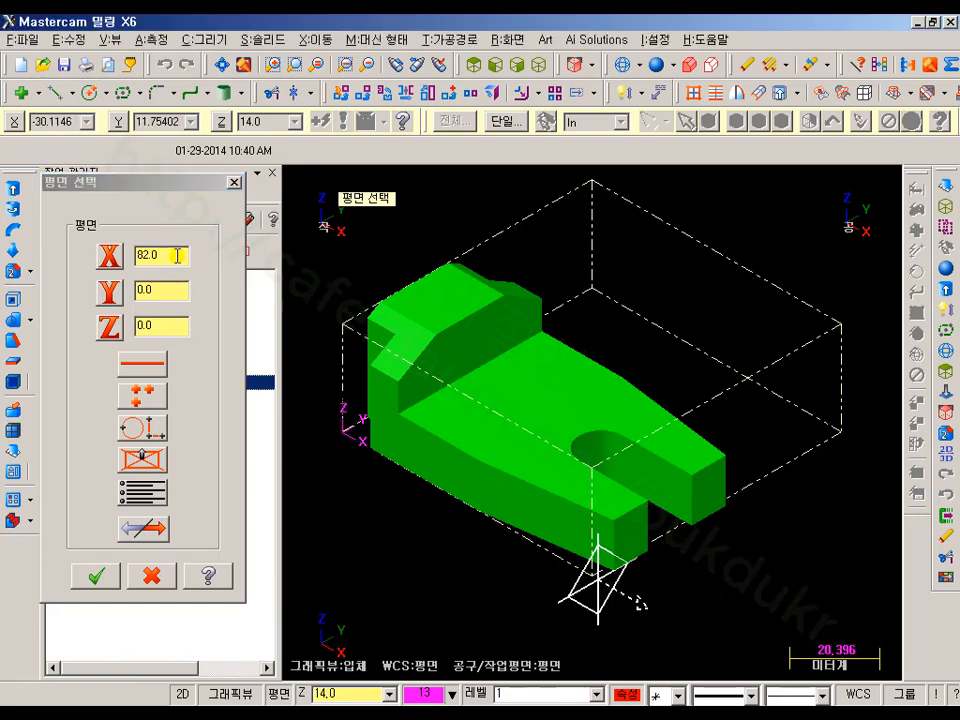
Set the trim plane's X position to 80.
scroll(624, 318, "down", 1)
mouse_move(679, 379)
middle_mouse_down()
mouse_move(686, 369)
mouse_move(625, 346)
mouse_move(643, 332)
mouse_move(694, 377)
mouse_move(669, 371)
middle_mouse_up()
left_click(112, 264)
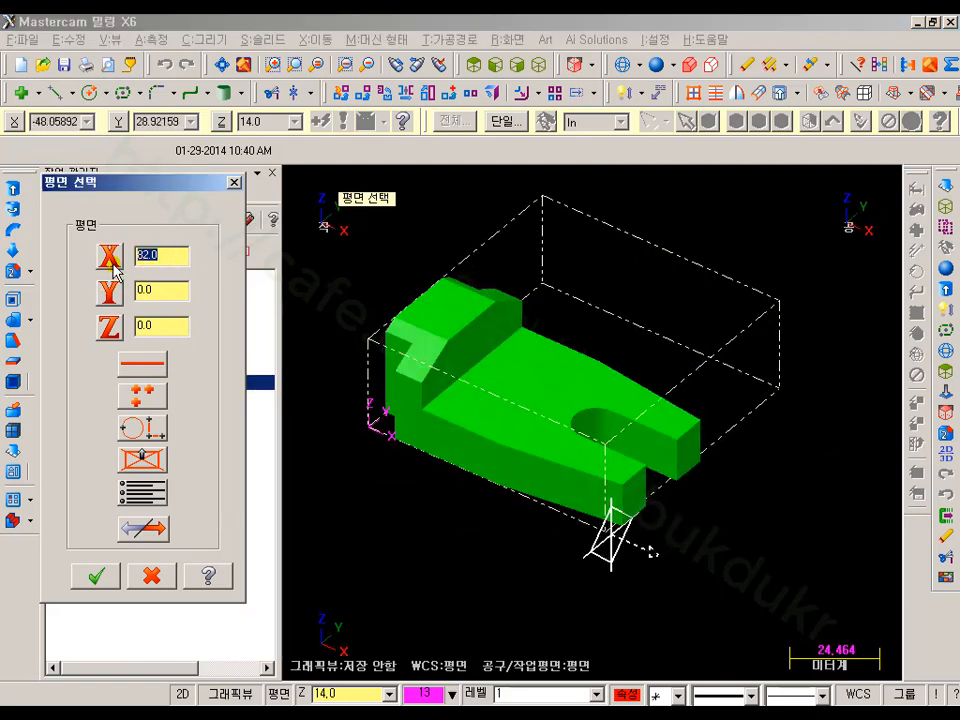
type("80")
key("Return")
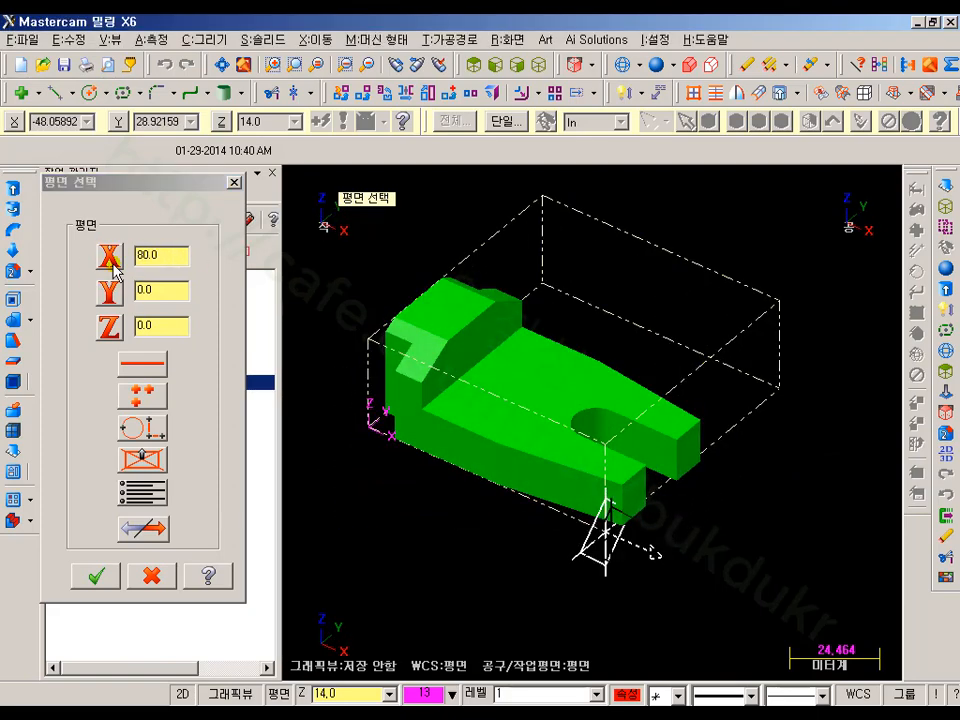
Reverse the trim plane's direction so it points back toward the body, and accept the plane.
scroll(635, 449, "down", 1)
scroll(635, 449, "up", 2)
mouse_move(721, 418)
middle_mouse_down()
mouse_move(671, 375)
mouse_move(671, 360)
mouse_move(716, 412)
middle_mouse_up()
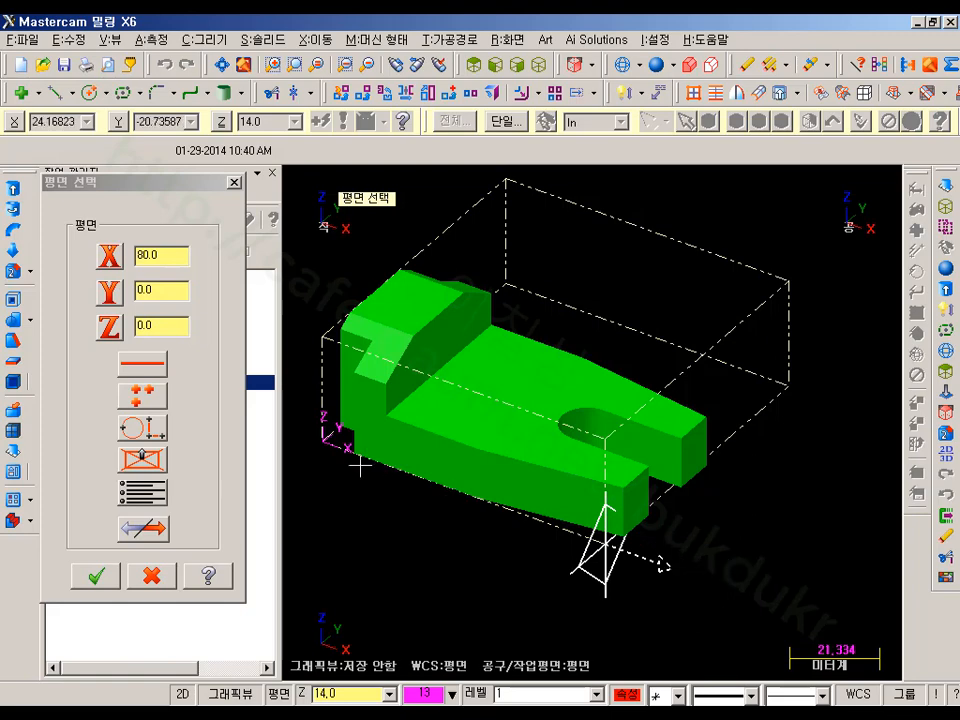
left_click(148, 527)
scroll(745, 550, "down", 2)
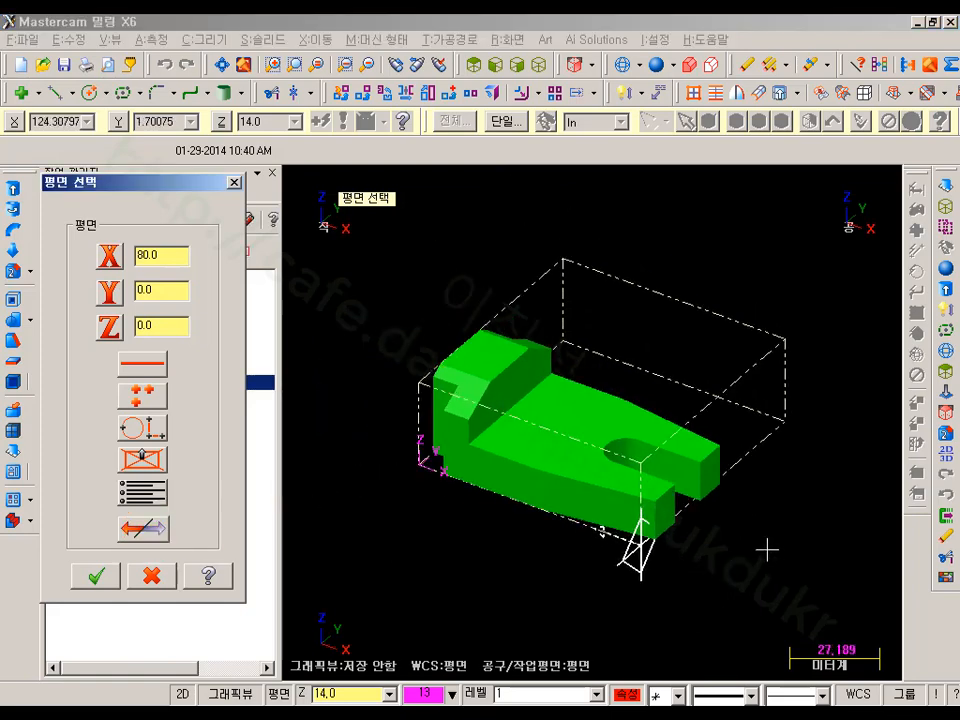
mouse_move(745, 403)
middle_mouse_down()
mouse_move(707, 354)
mouse_move(681, 345)
mouse_move(754, 381)
mouse_move(762, 402)
middle_mouse_up()
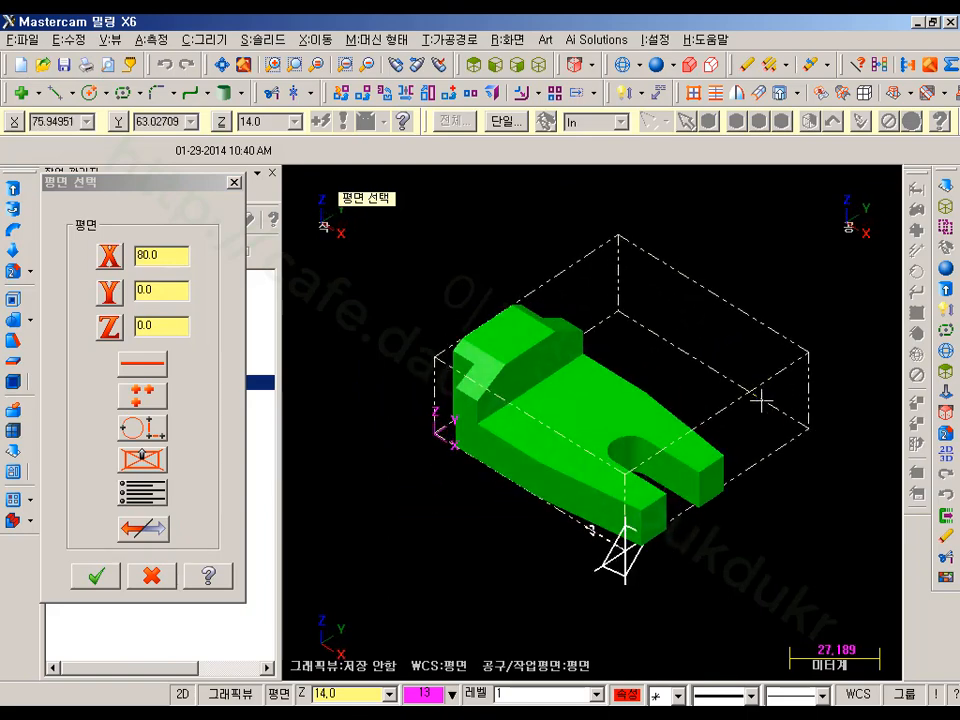
left_click(98, 575)
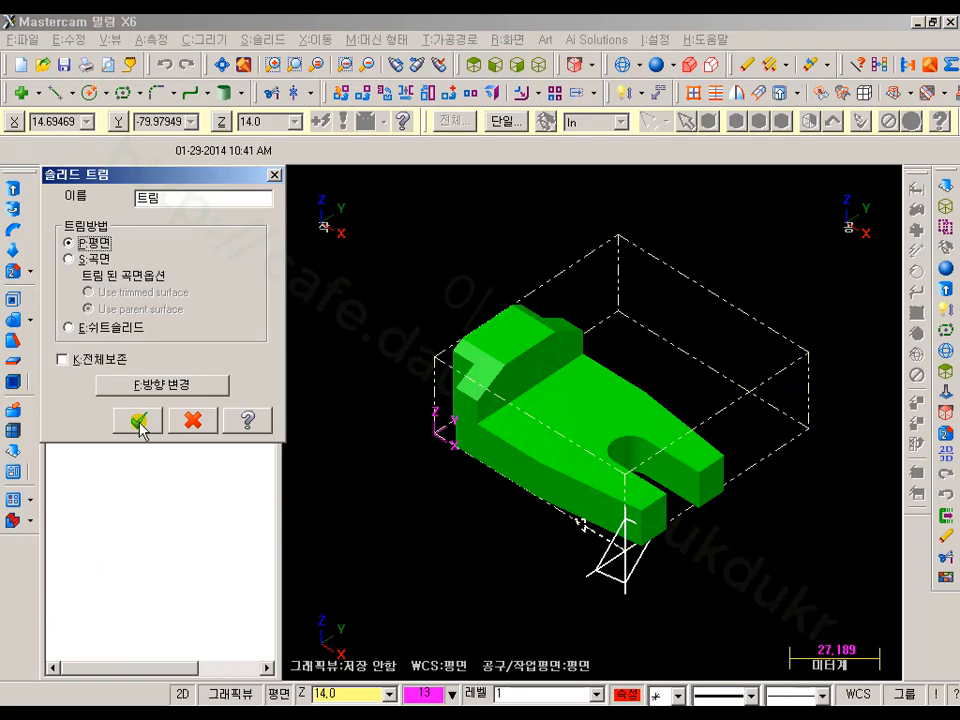
Apply the plane trim to the solid and check the trimmed slotted end against the stock boundary.
left_click(141, 424)
scroll(658, 423, "up", 3)
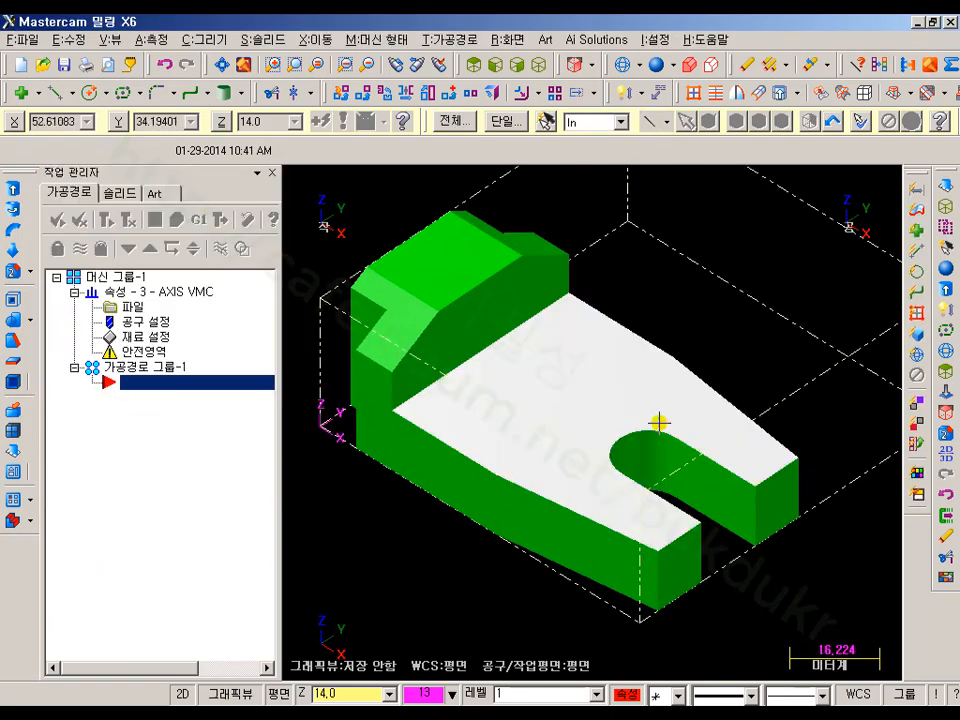
left_click(472, 64)
scroll(700, 530, "down", 2)
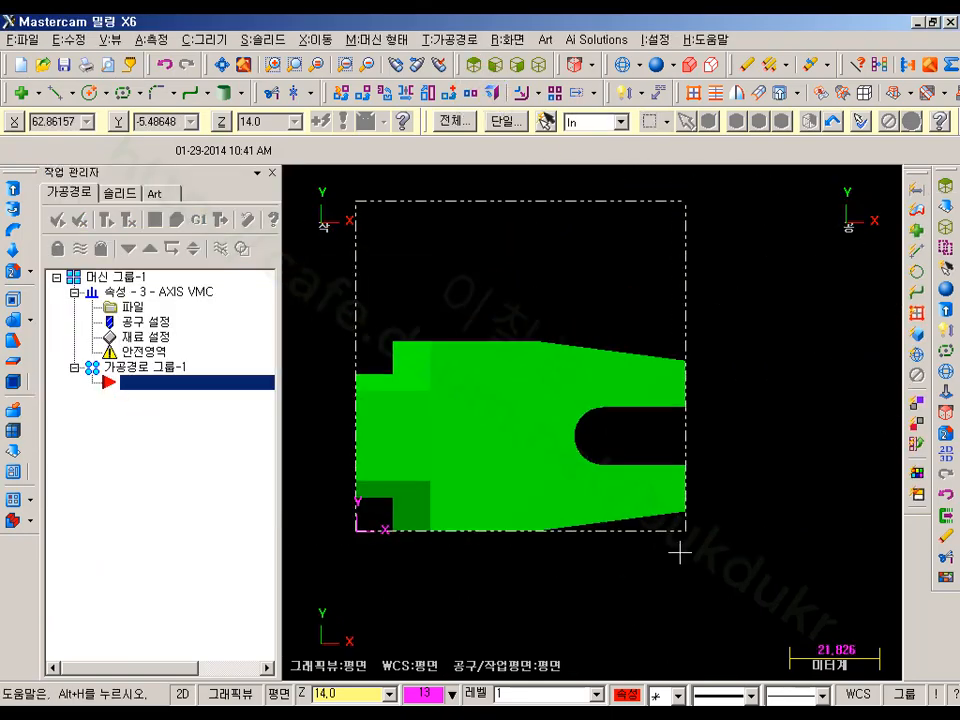
left_click(538, 64)
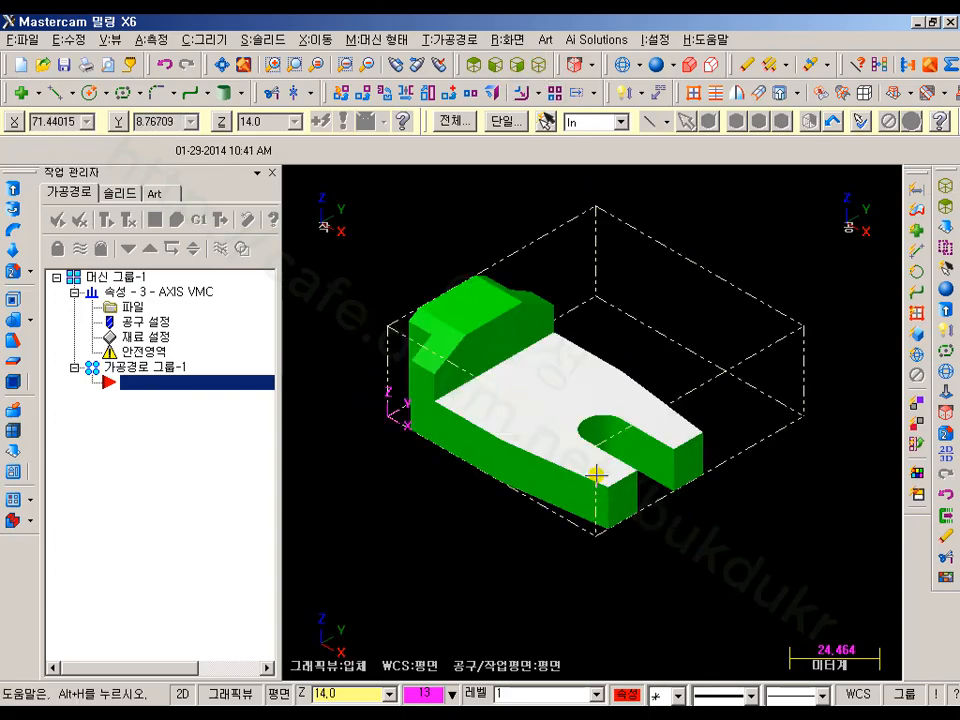
Examine the trimmed solid within the stock boundary from the slotted end, the top, the underside and the sides.
middle_click_drag(596, 474, 596, 432)
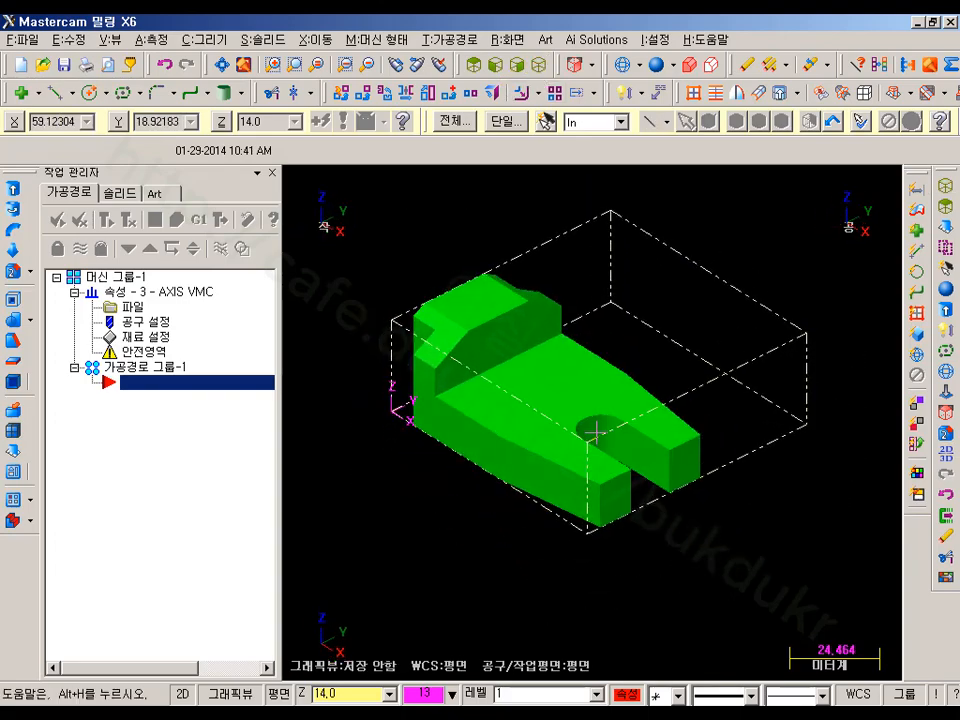
scroll(476, 298, "up", 2)
middle_click_drag(476, 298, 610, 350)
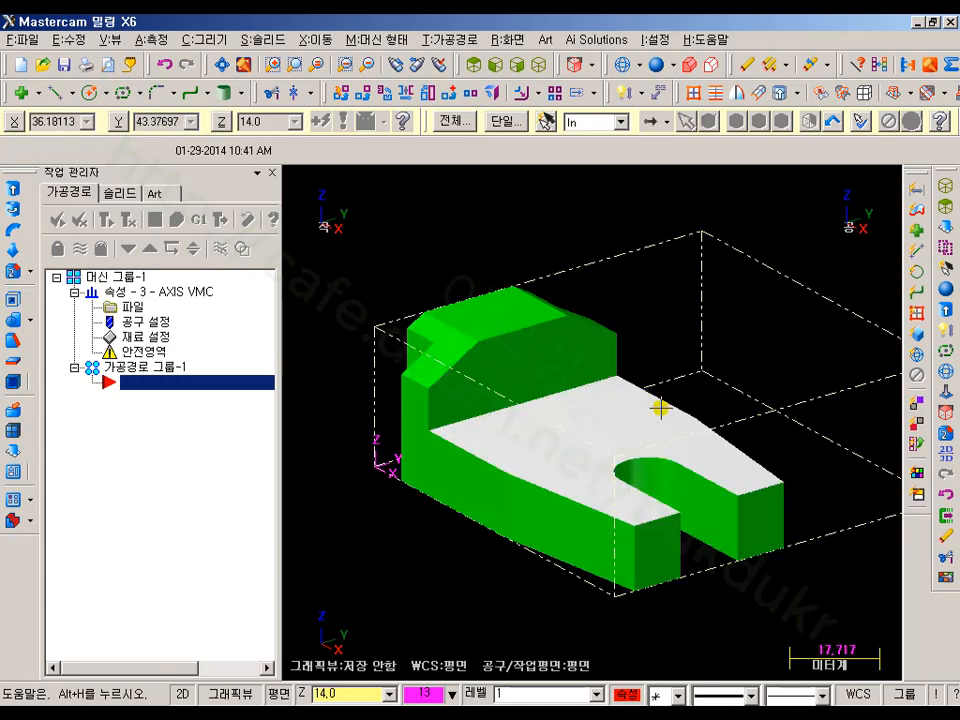
middle_click_drag(660, 409, 632, 431)
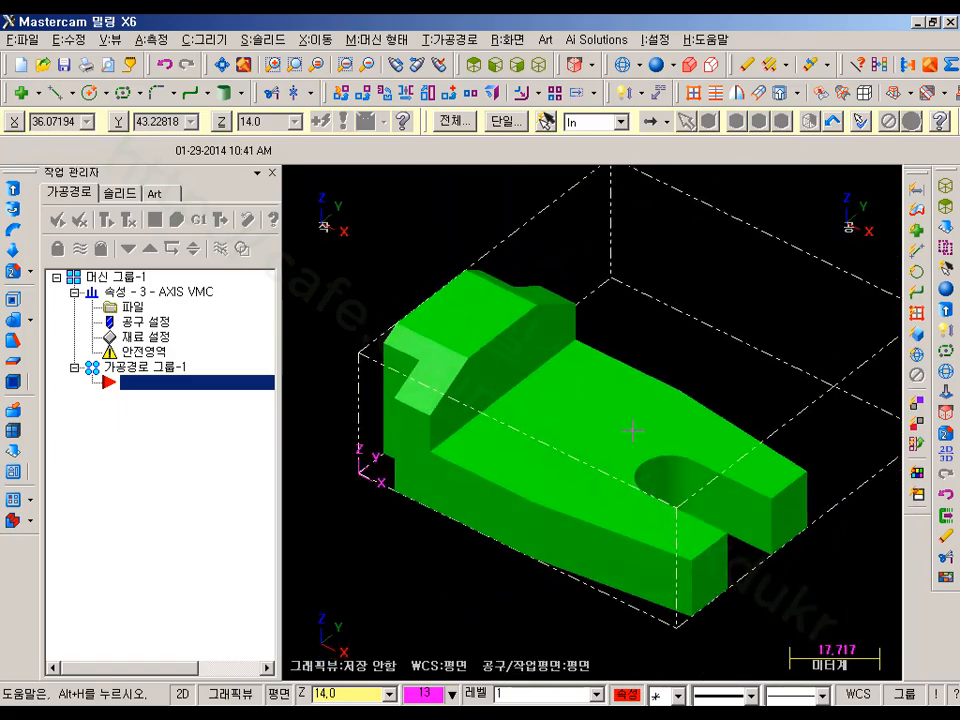
scroll(671, 321, "down", 1)
scroll(493, 354, "up", 3)
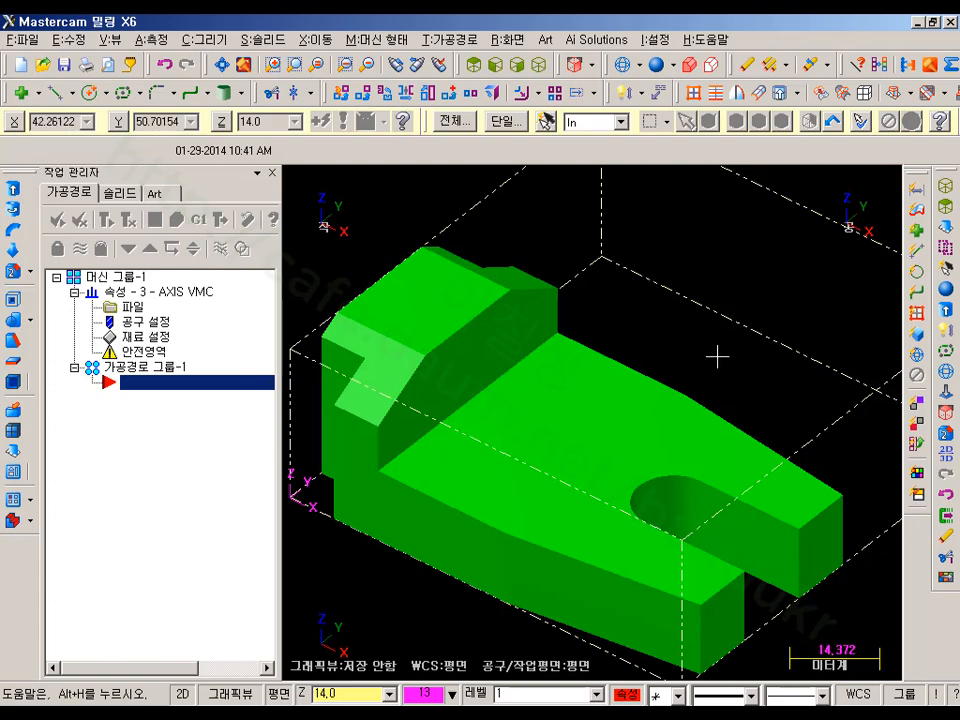
scroll(540, 448, "down", 1)
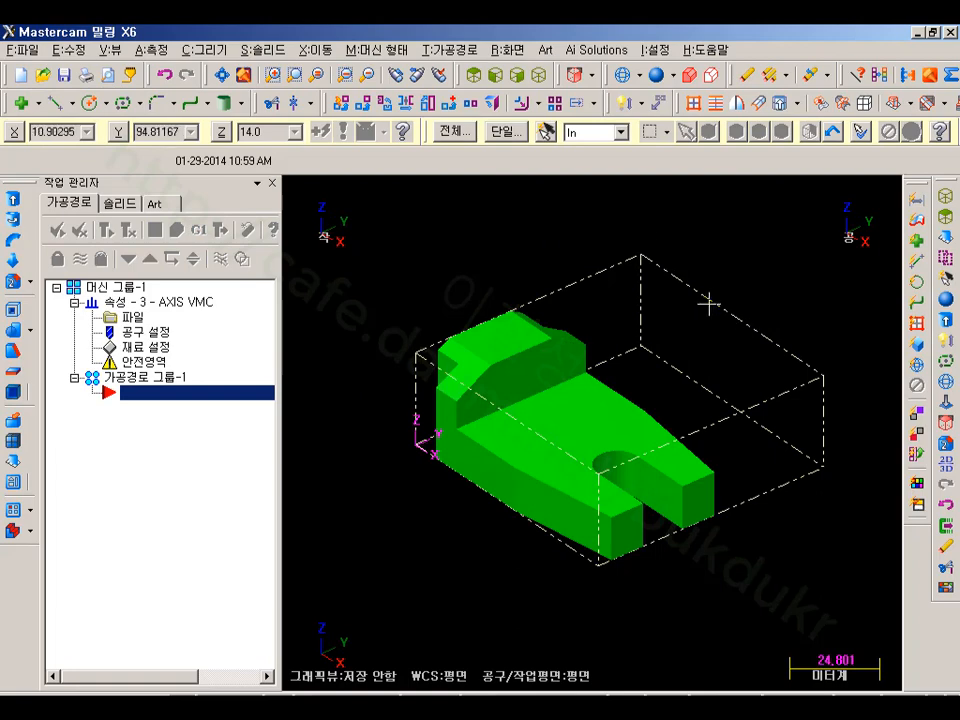
middle_click_drag(708, 304, 777, 293)
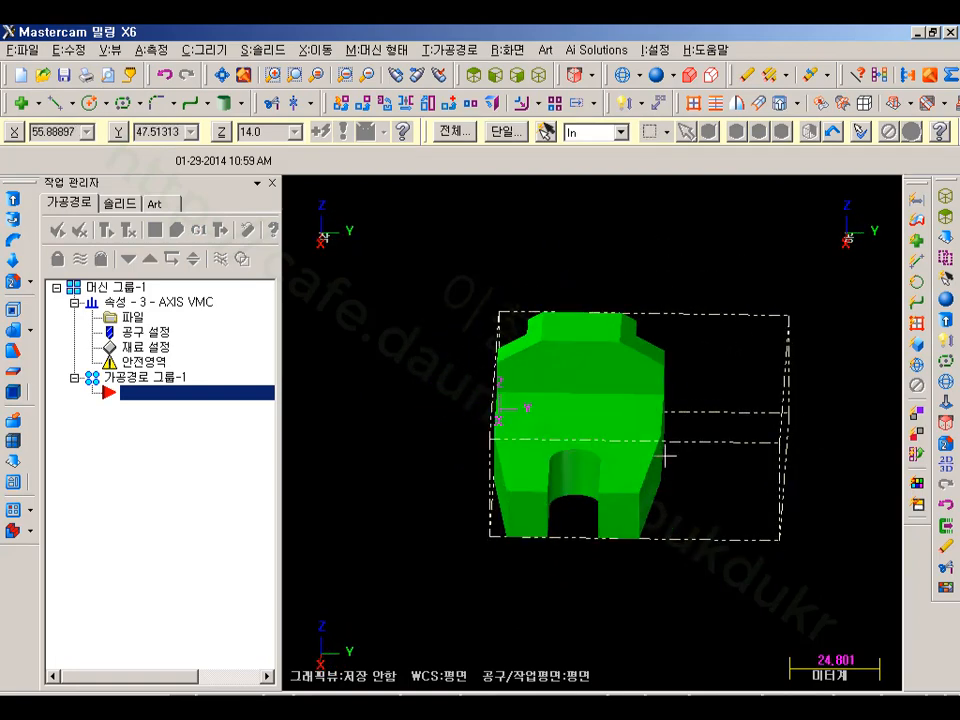
middle_click_drag(672, 421, 610, 304)
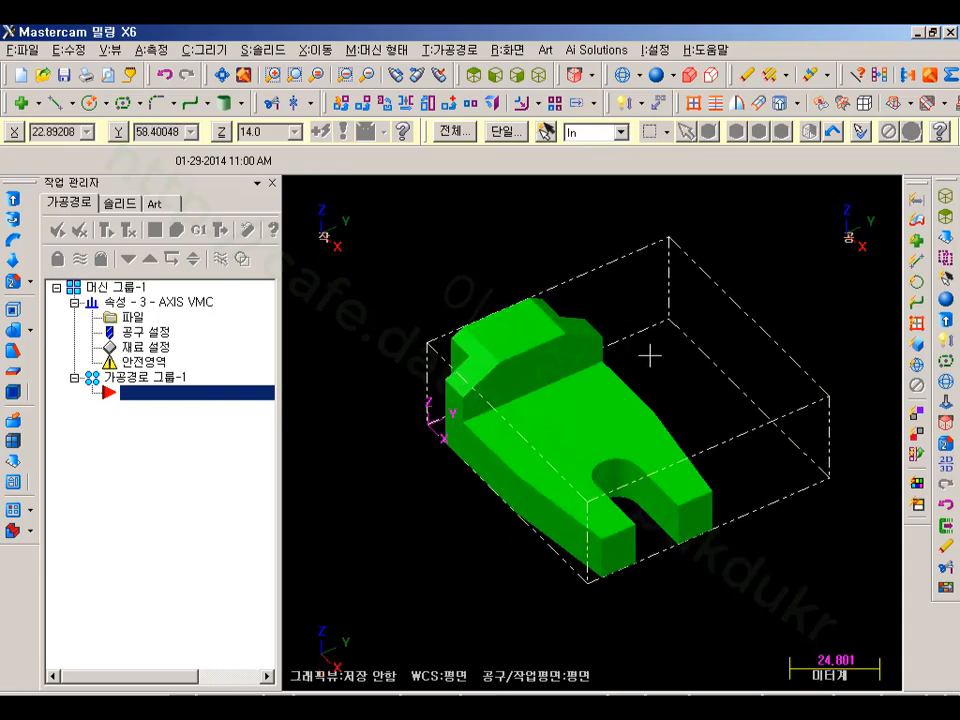
middle_click_drag(712, 383, 598, 354)
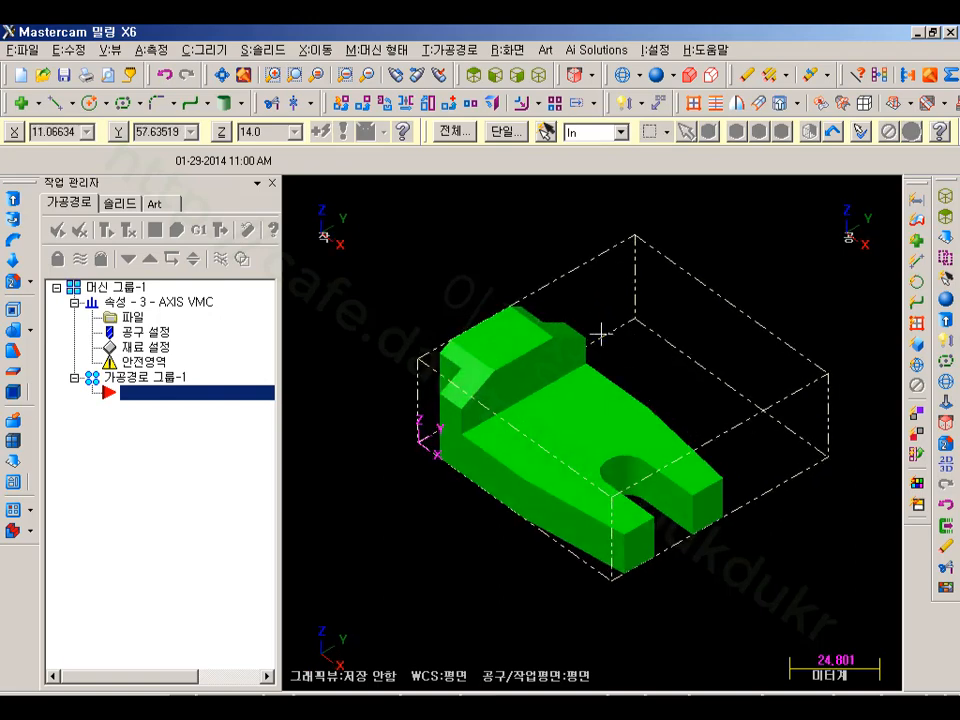
middle_click_drag(733, 353, 726, 352)
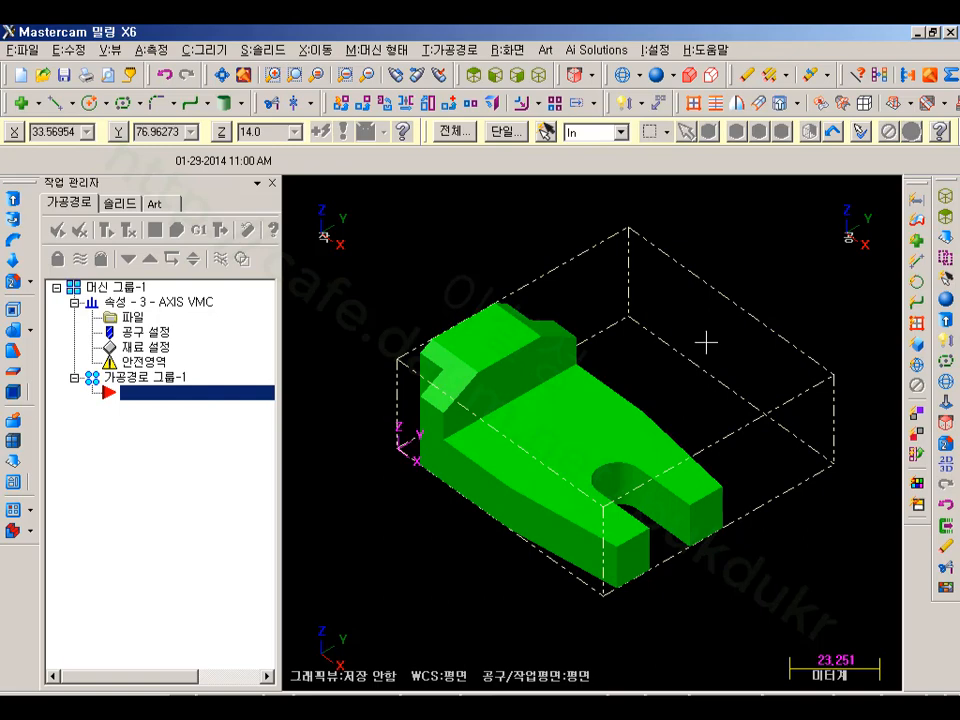
left_click(477, 78)
scroll(761, 349, "down", 2)
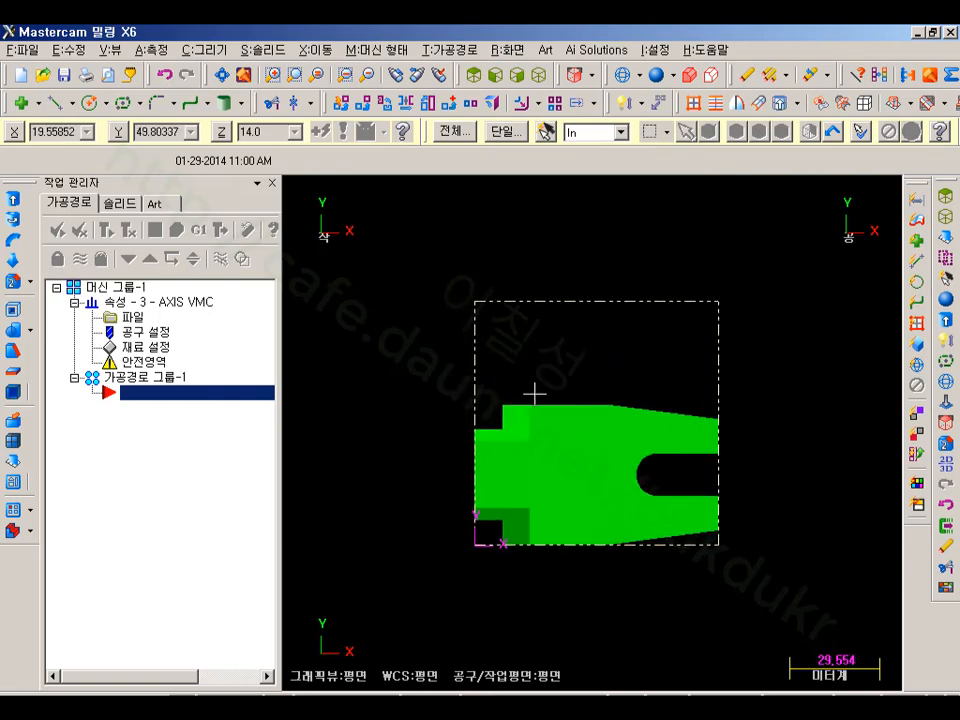
middle_click_drag(530, 383, 693, 459)
middle_click_drag(759, 468, 747, 440)
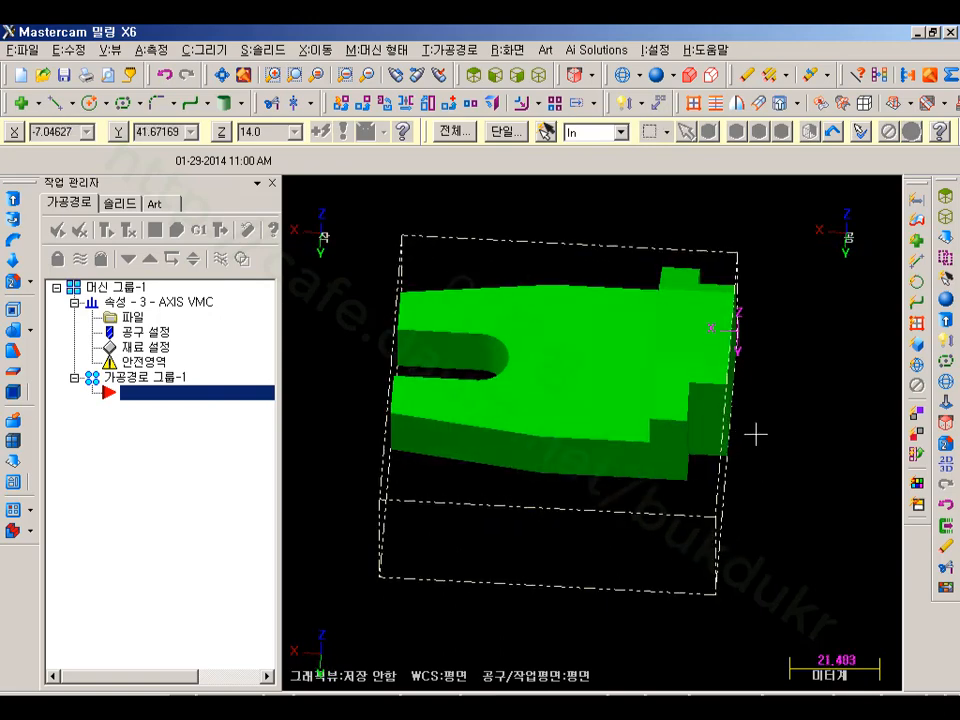
left_click(474, 76)
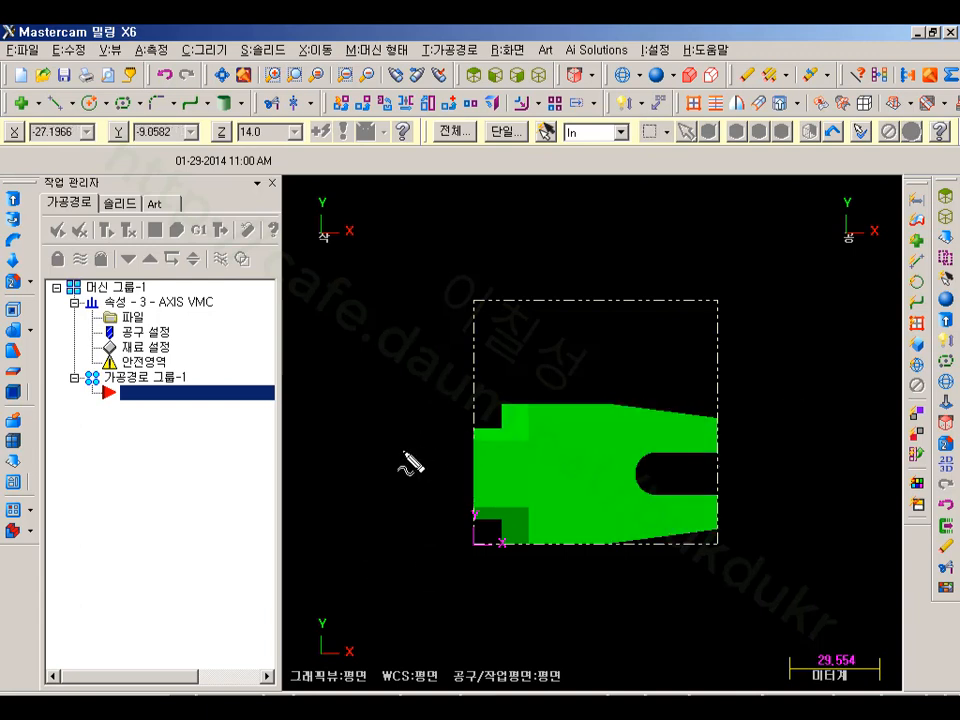
mouse_move(404, 452)
left_mouse_down()
mouse_move(460, 452)
mouse_move(481, 563)
left_mouse_up()
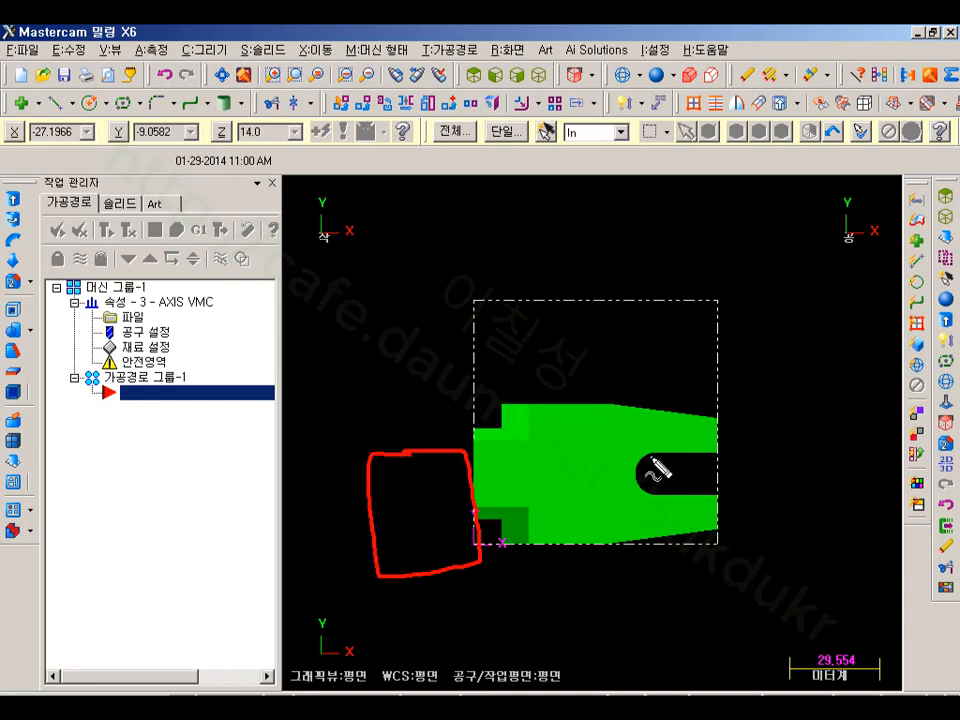
mouse_move(768, 434)
left_mouse_down()
mouse_move(714, 440)
mouse_move(758, 566)
mouse_move(831, 446)
mouse_move(770, 434)
left_mouse_up()
left_click_drag(390, 402, 818, 403)
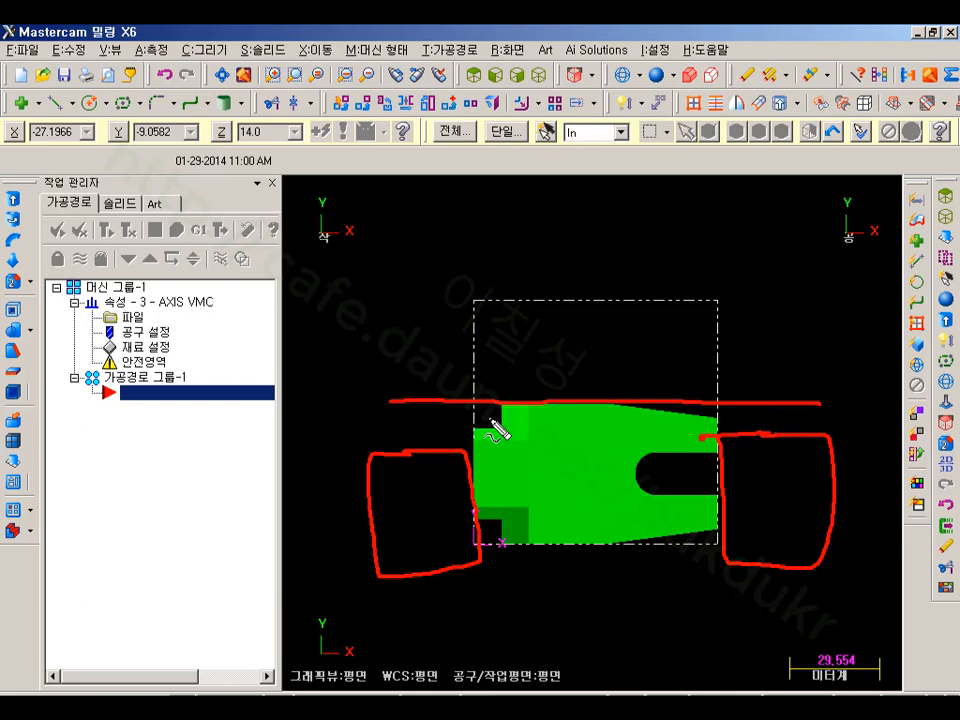
left_click_drag(480, 409, 754, 410)
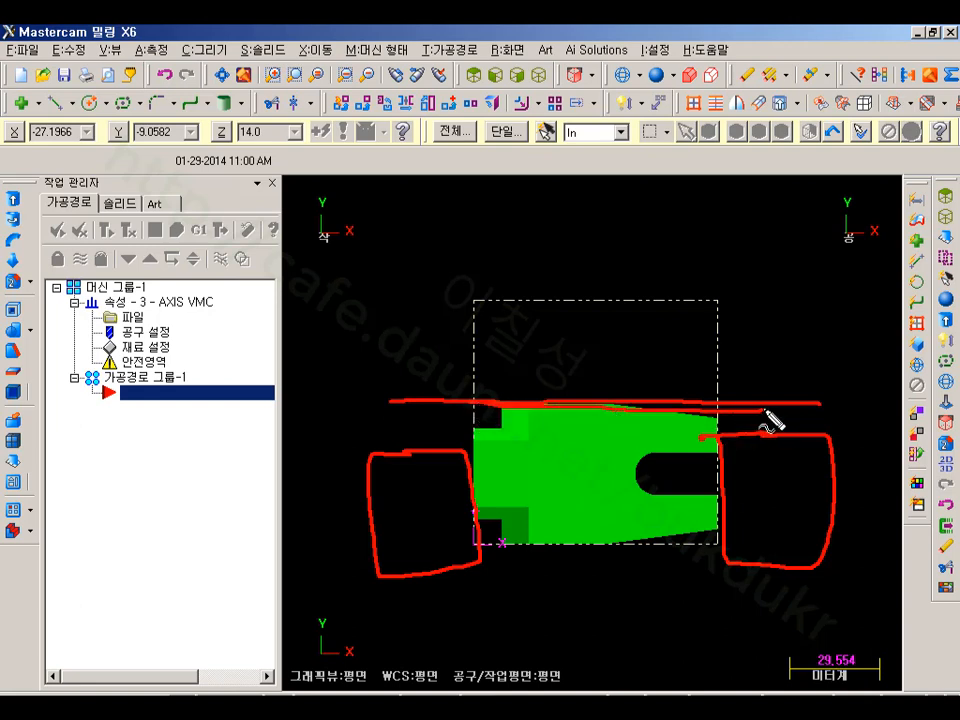
key("Escape")
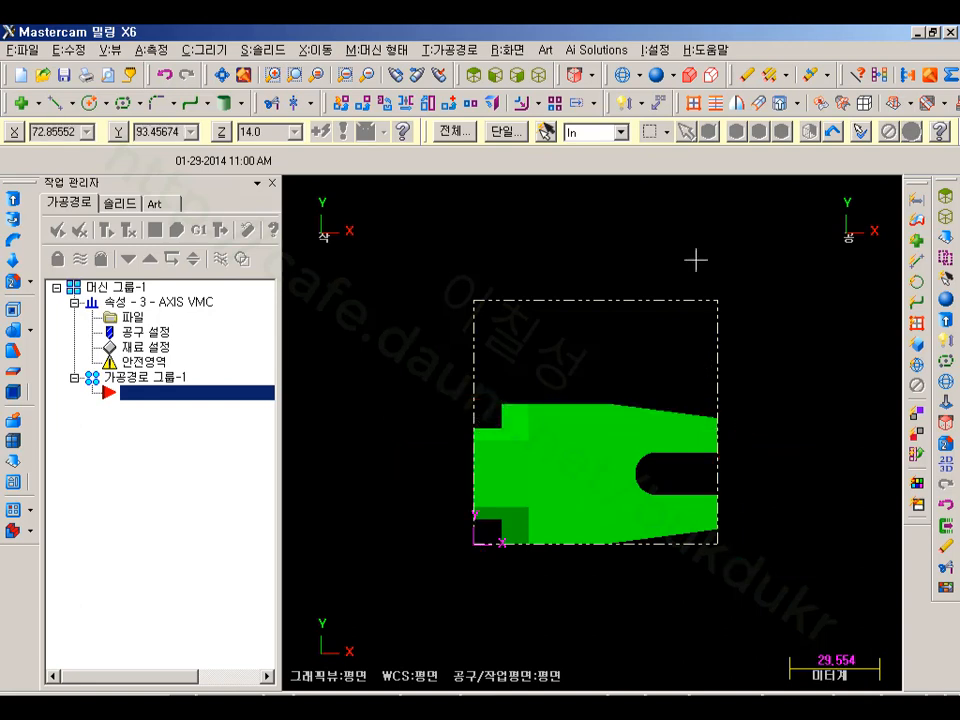
Start a contour toolpath and chain the bottom straight edge of the base on the side facing the excess stock, picking single solid edges only.
left_click(540, 75)
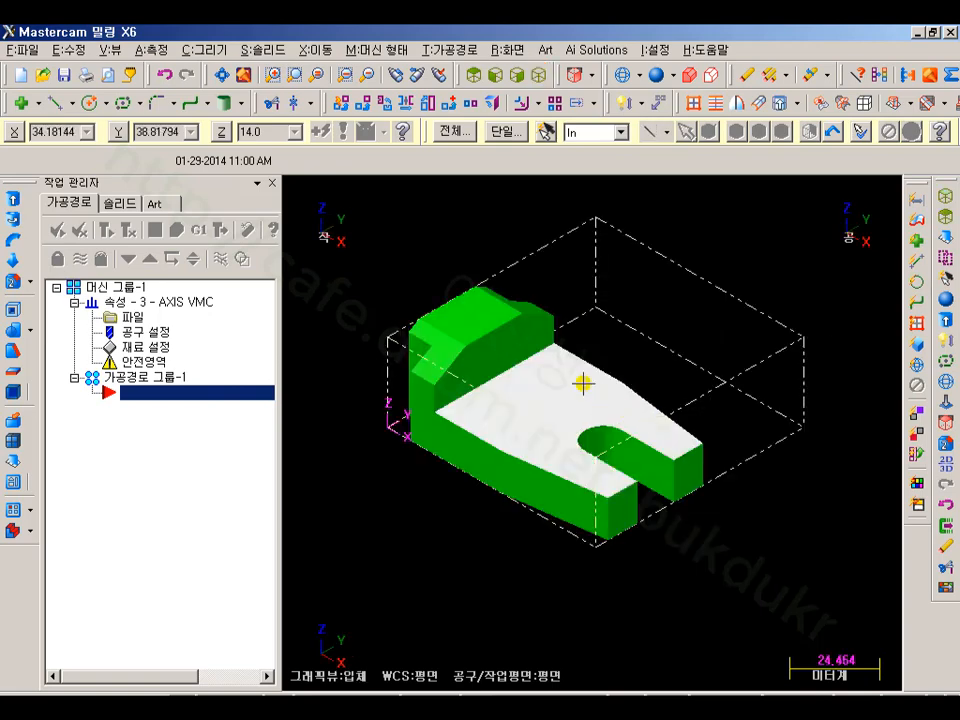
middle_click_drag(583, 381, 818, 384)
middle_click_drag(836, 434, 726, 377, "shift")
left_click(446, 50)
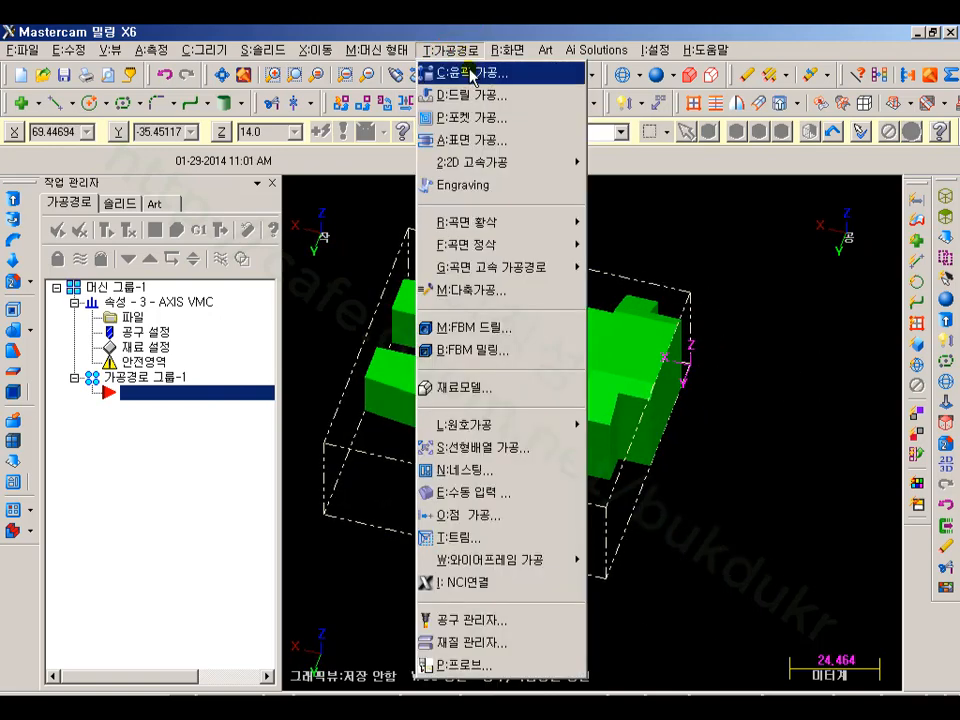
left_click(472, 72)
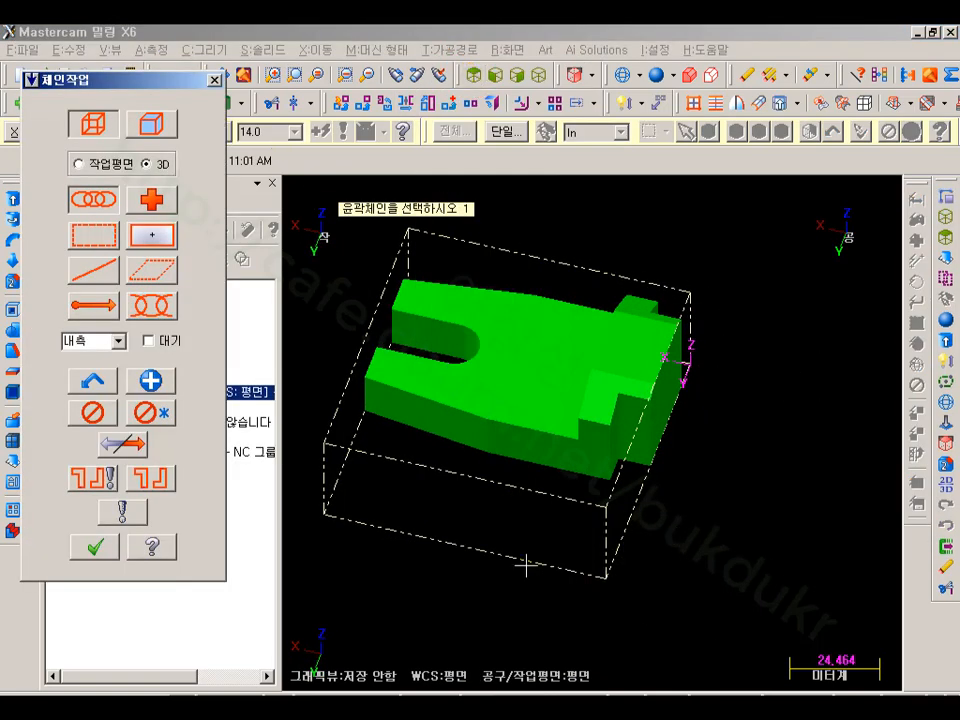
scroll(294, 508, "up", 4)
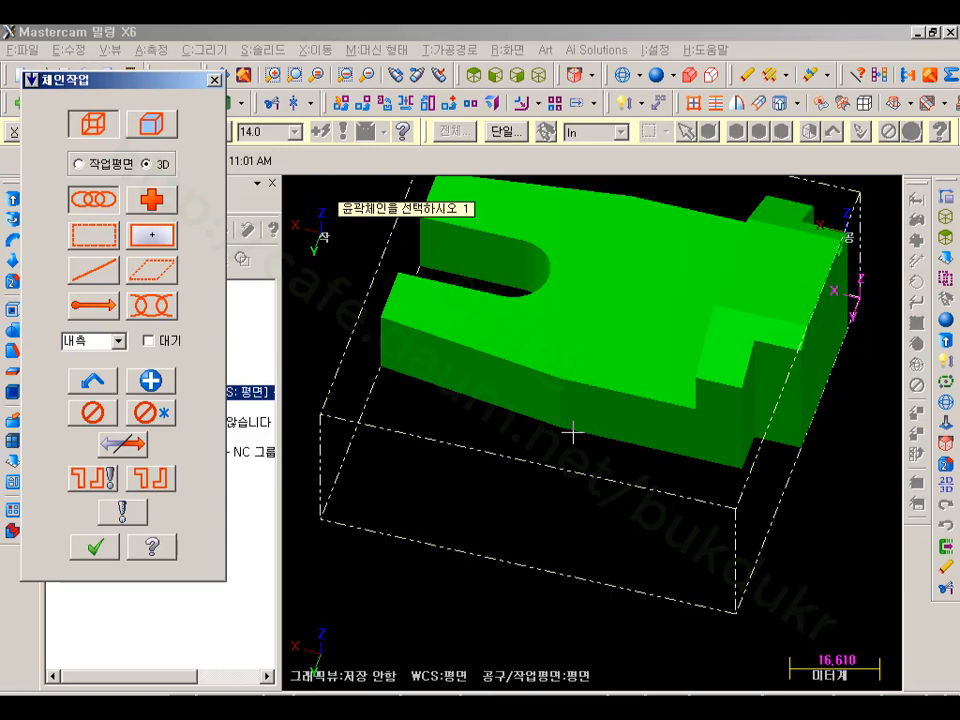
left_click(160, 125)
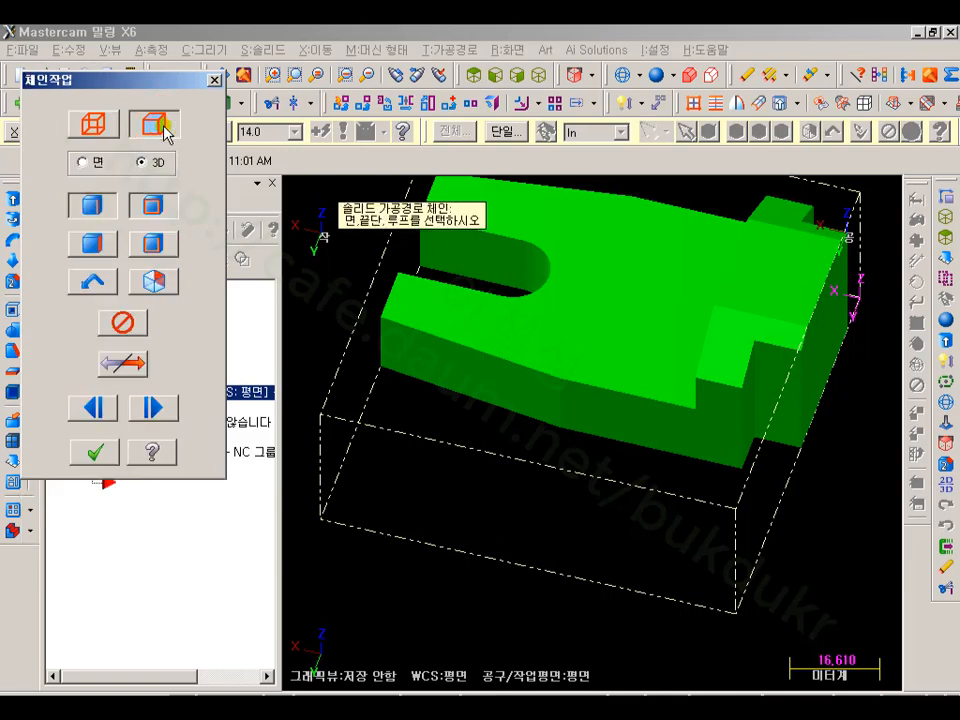
left_click(155, 208)
left_click(720, 469)
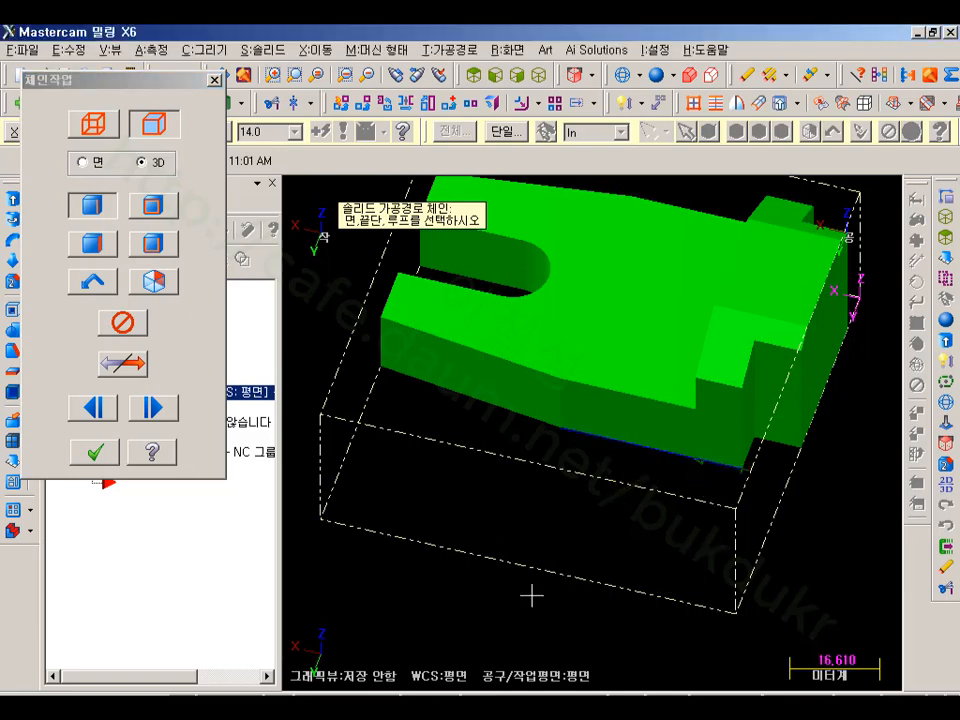
Check the chained edge's start point and direction in wireframe display and accept the chain.
left_click(474, 74)
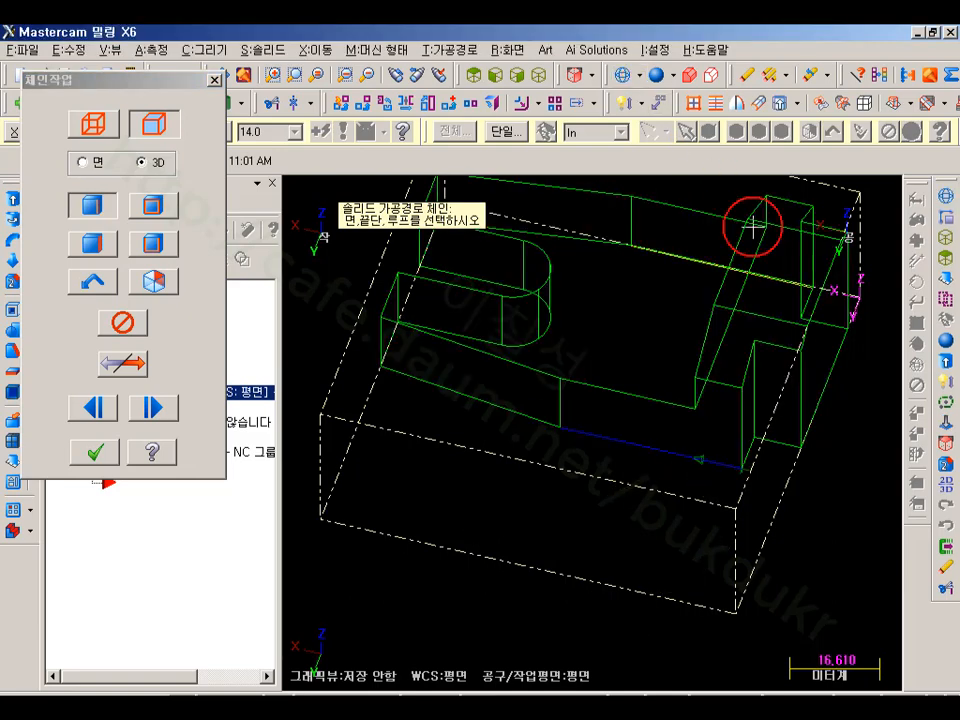
scroll(720, 484, "up", 1)
scroll(720, 484, "up", 1)
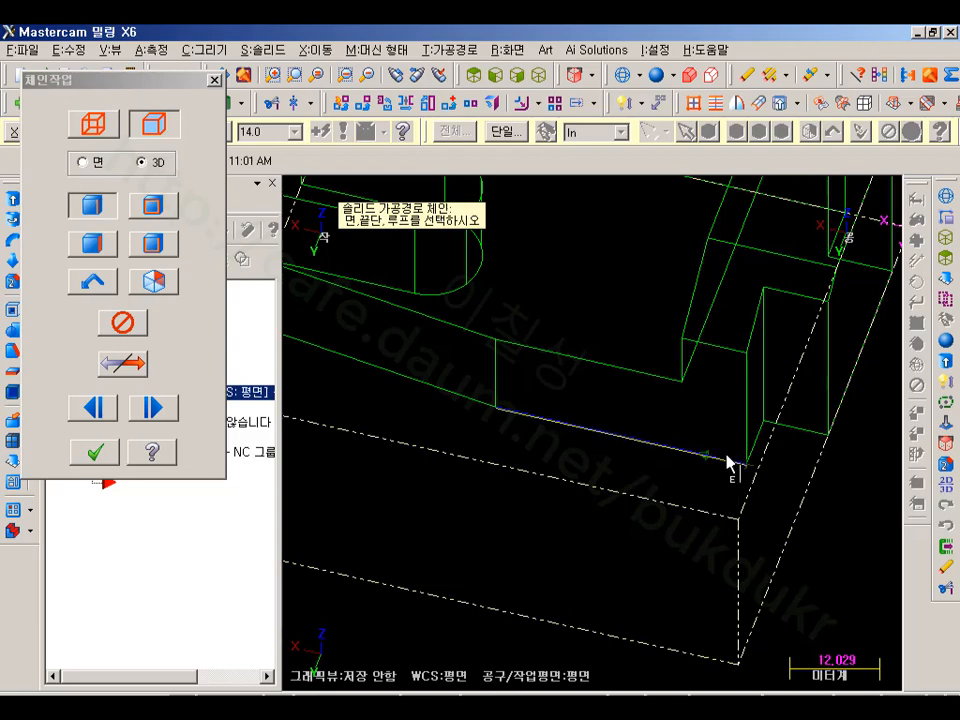
scroll(728, 459, "down", 3)
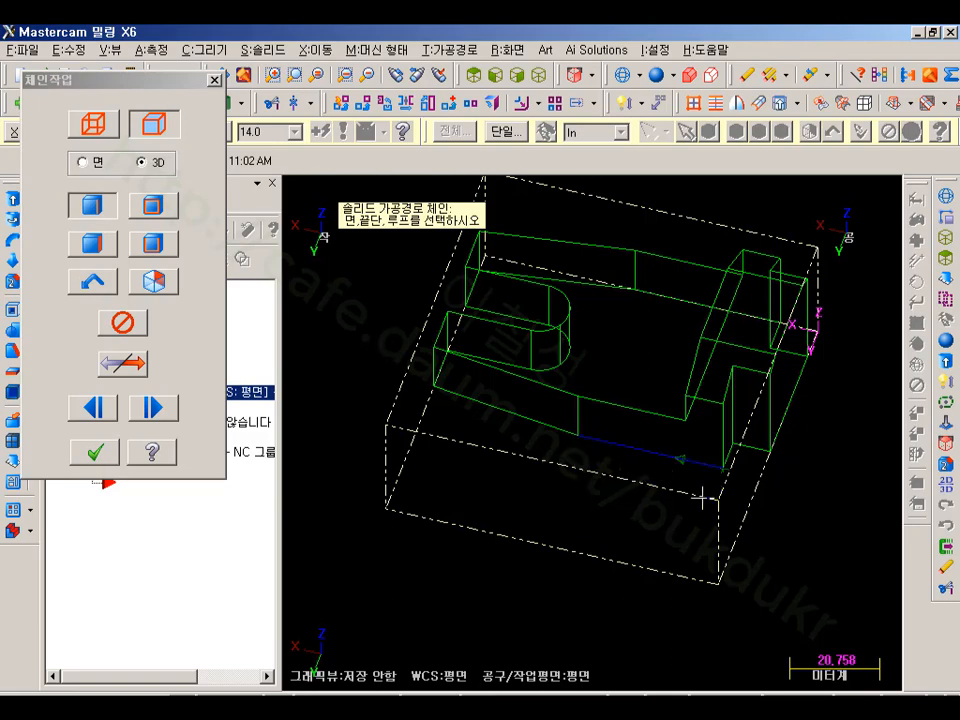
left_click(93, 451)
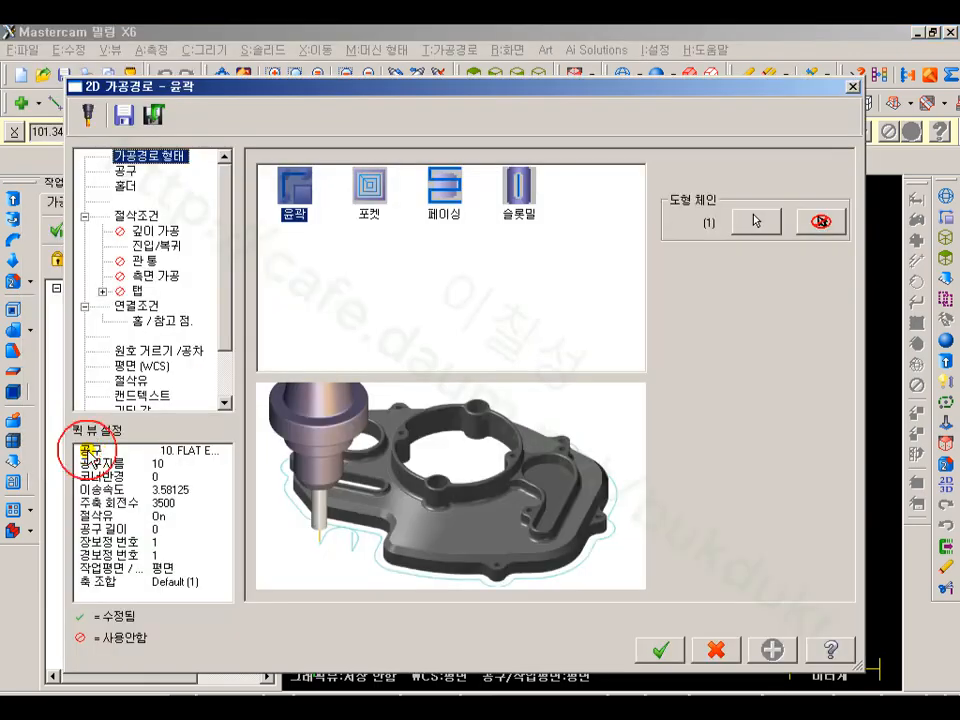
Create a new 10 mm flat end mill with tool number 1 and an overall length of 50.
left_click(124, 171)
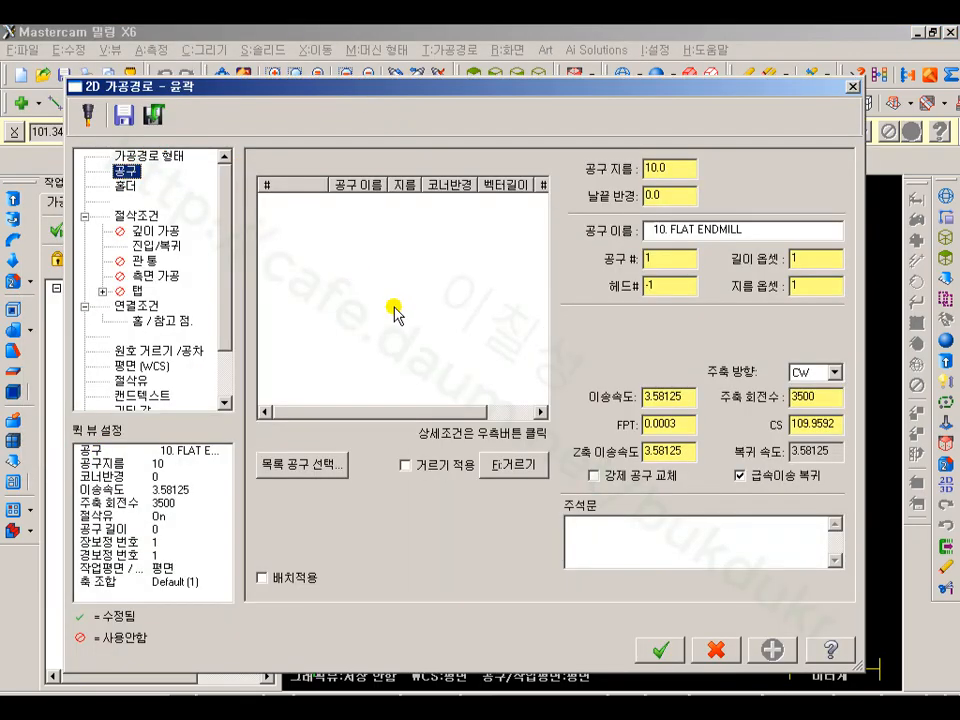
right_click(387, 282)
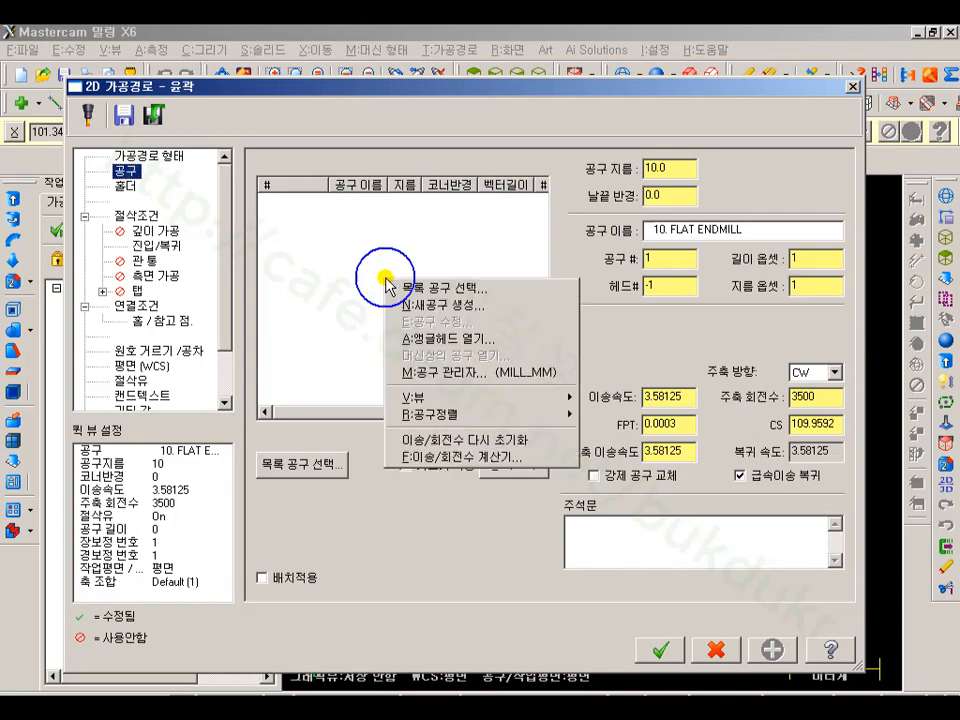
left_click(441, 305)
left_click(45, 272)
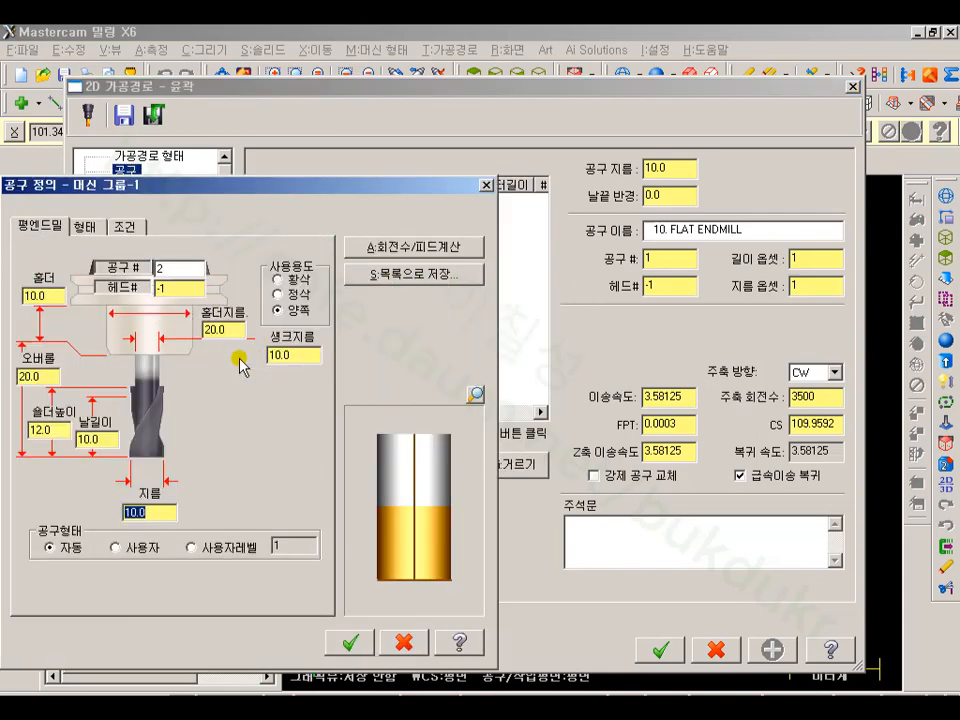
left_click_drag(182, 267, 114, 278)
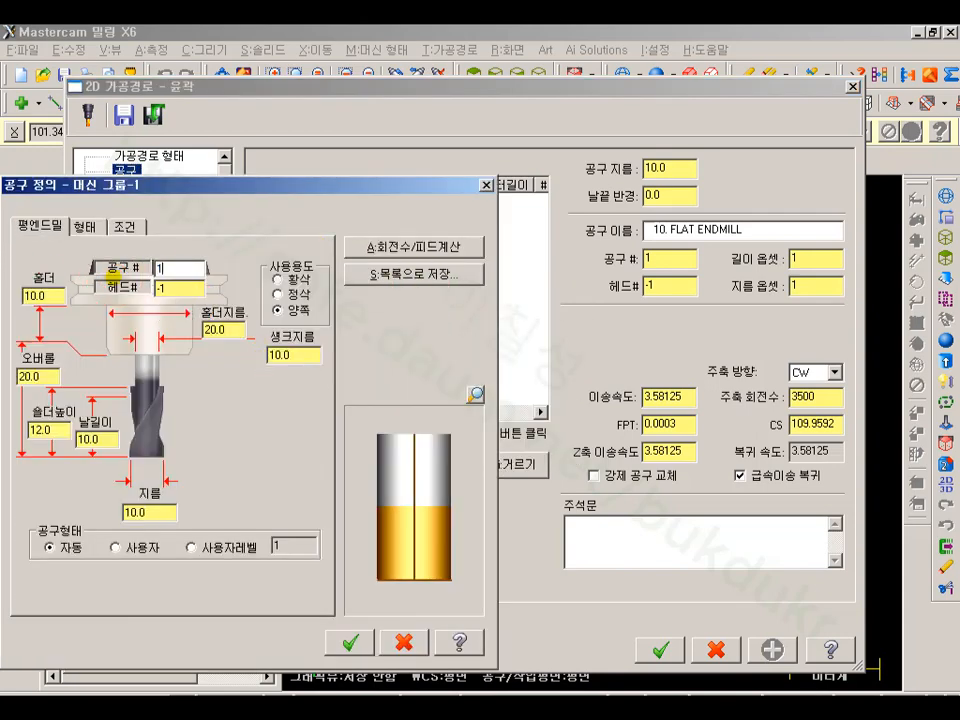
left_click_drag(45, 377, 4, 371)
type("50")
key("Return")
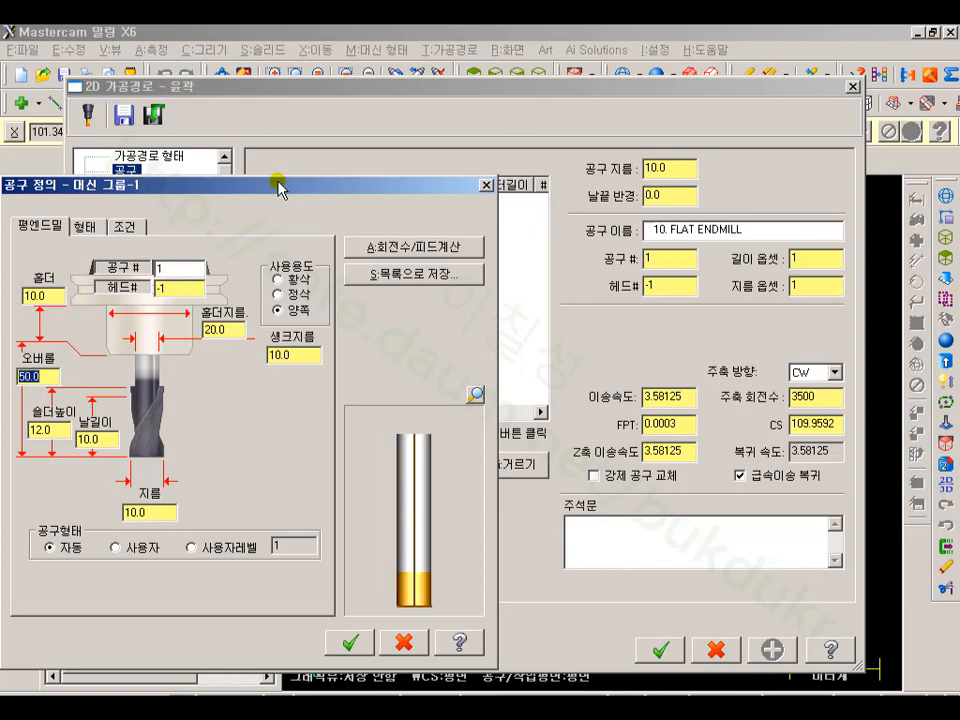
Set the end mill's feed and plunge rates to 1000, retract rate to 2000 and spindle speed to 3000, and name it FEM10.
left_click_drag(279, 184, 536, 90)
left_click(343, 133)
left_click(380, 132)
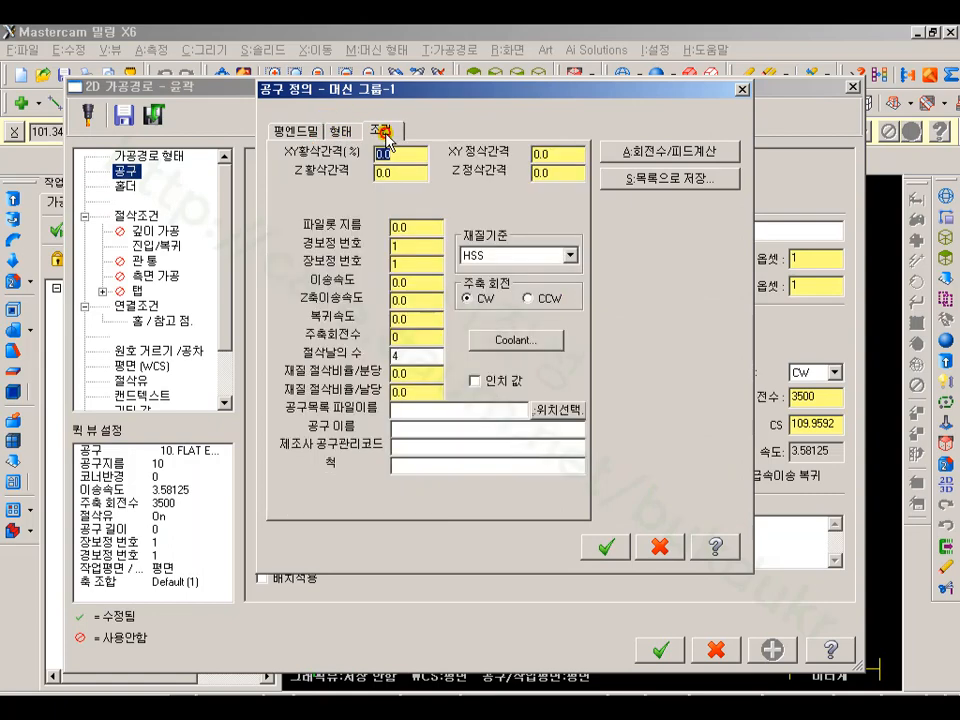
left_click(435, 284)
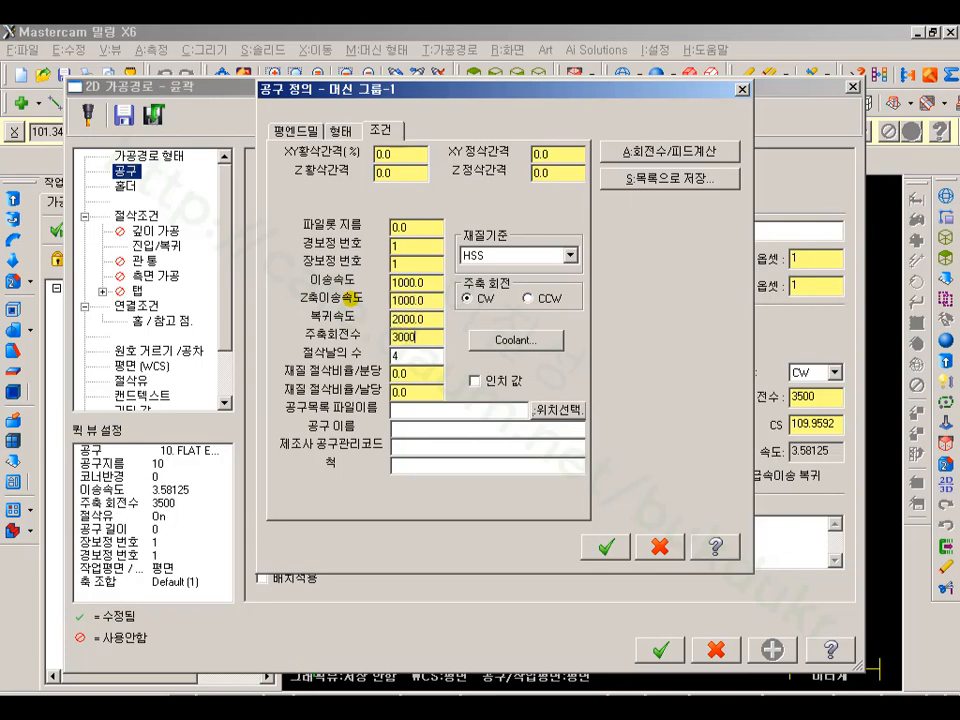
left_click(407, 430)
left_click(608, 545)
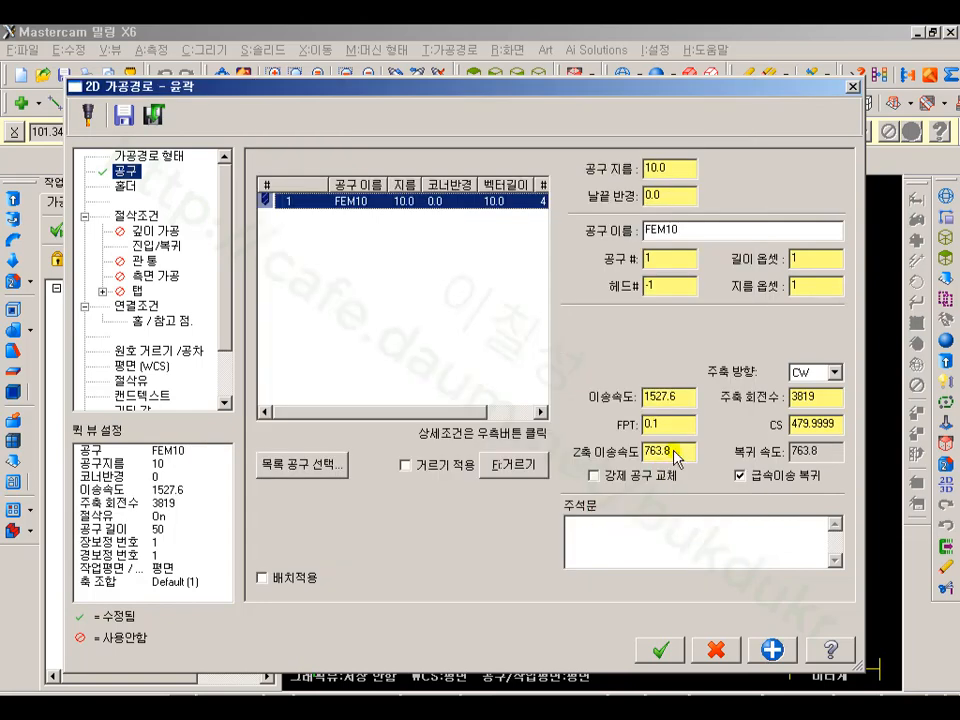
left_click(705, 553)
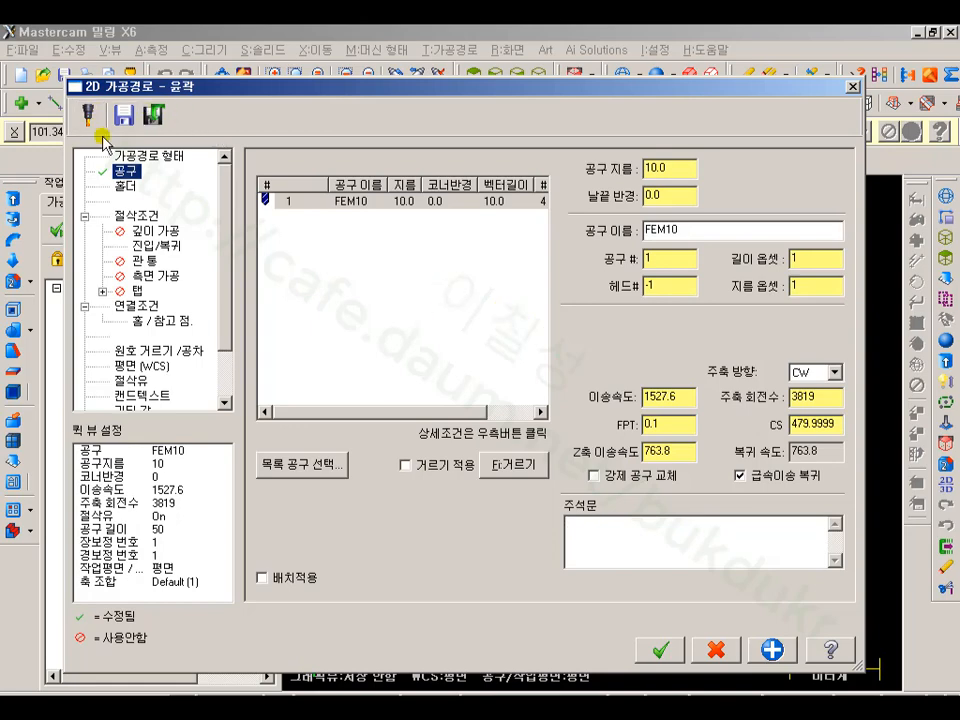
Extend the start of the contour by 75% (7.5 mm) in the lead in/out settings and copy the same extension to its end.
left_click(135, 217)
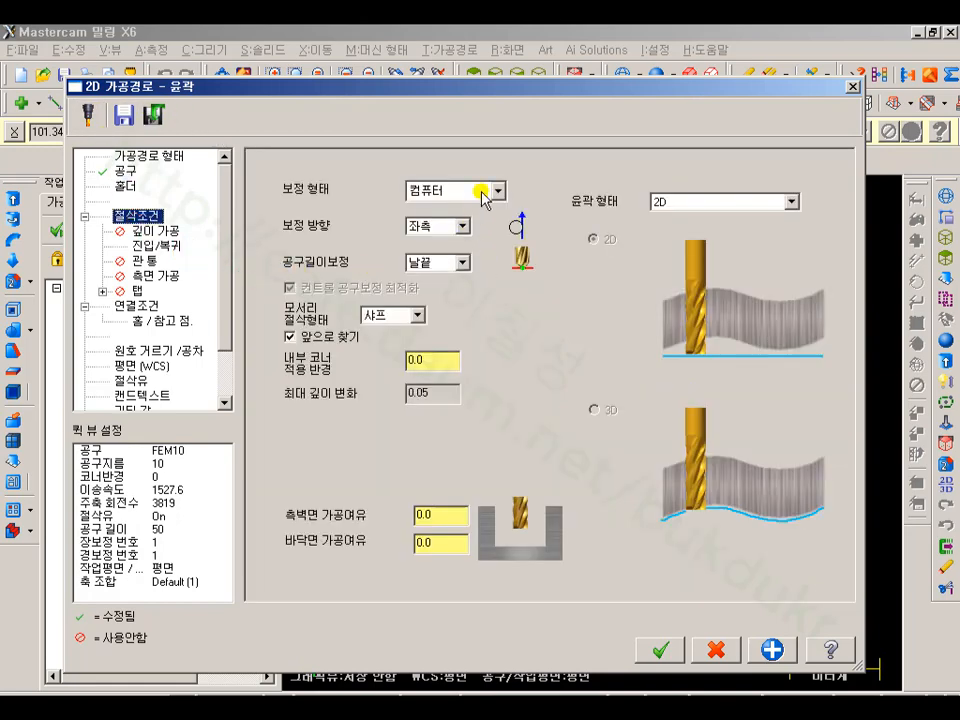
left_click(157, 245)
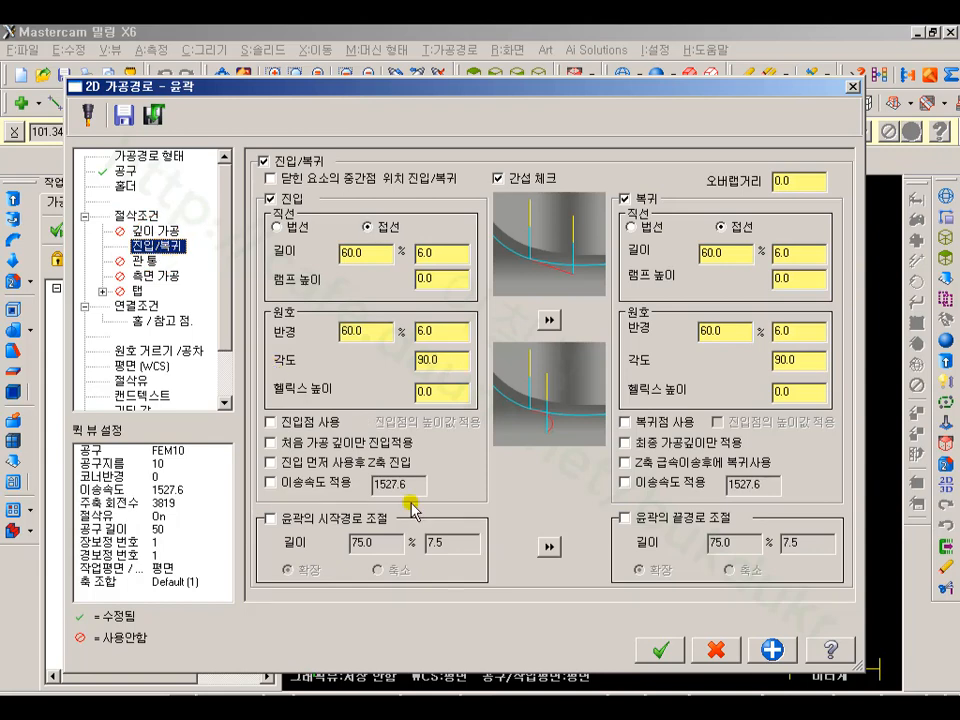
left_click(271, 519)
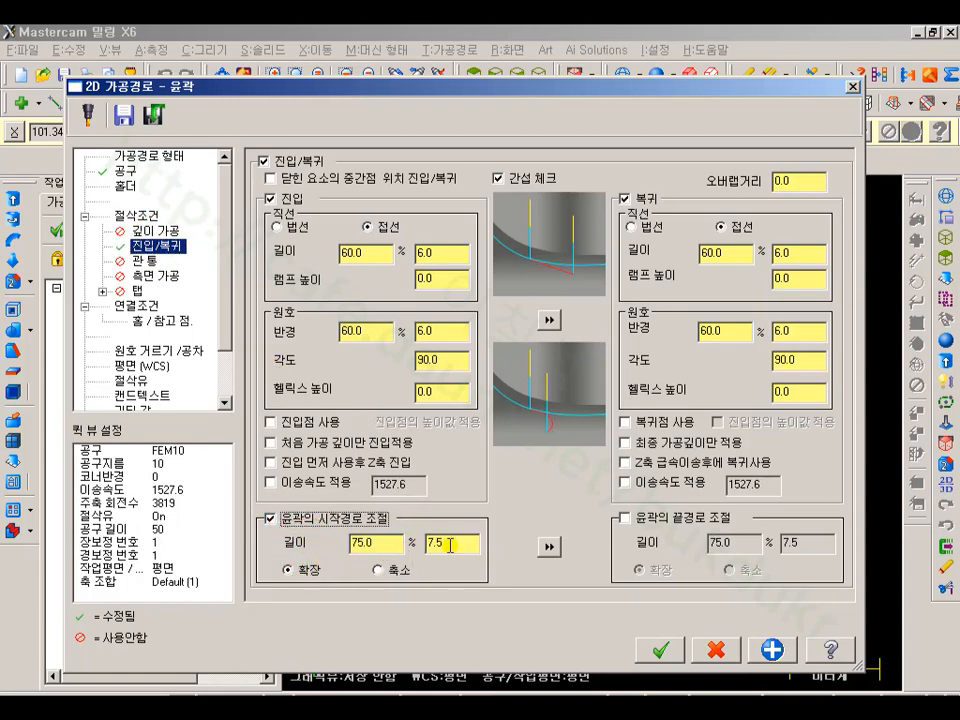
left_click(550, 548)
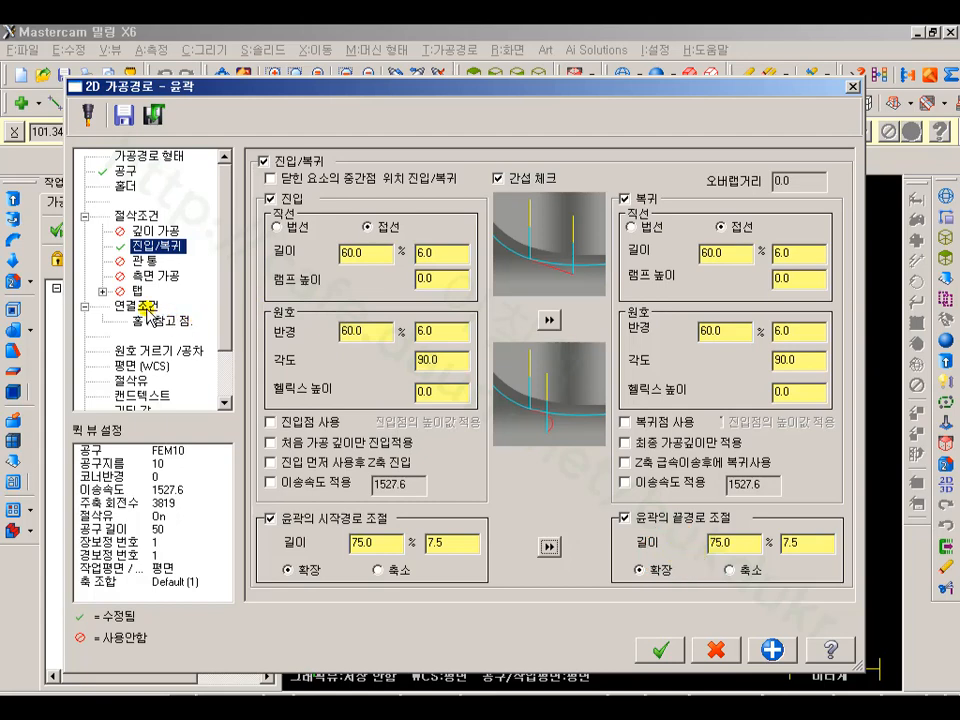
Set the linking depth to -0.5 incremental and generate the contour toolpath.
left_click(140, 307)
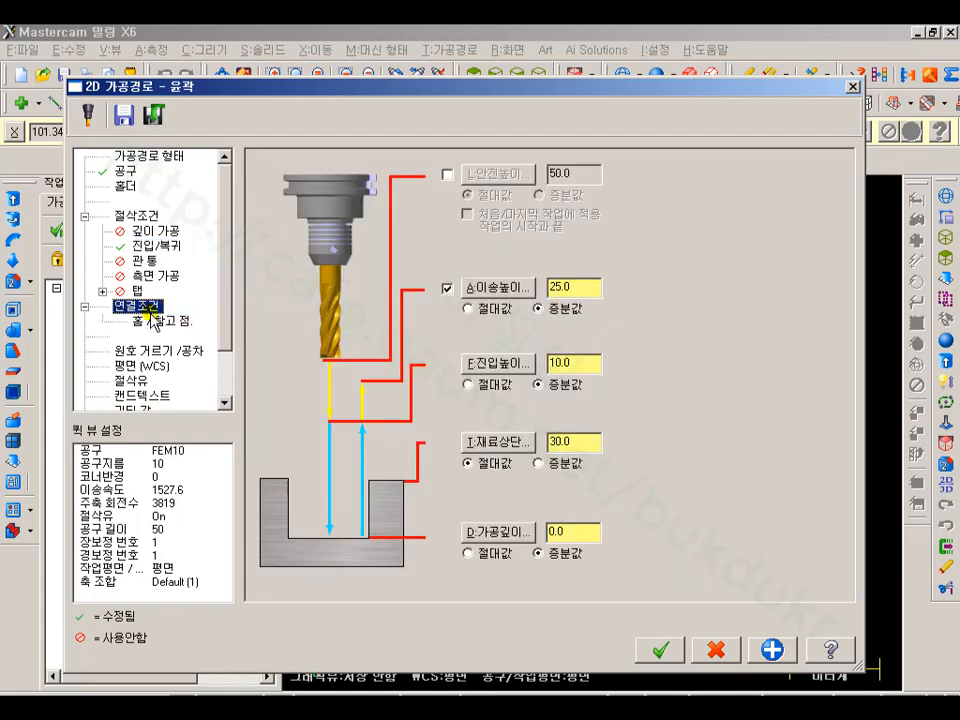
double_click(574, 534)
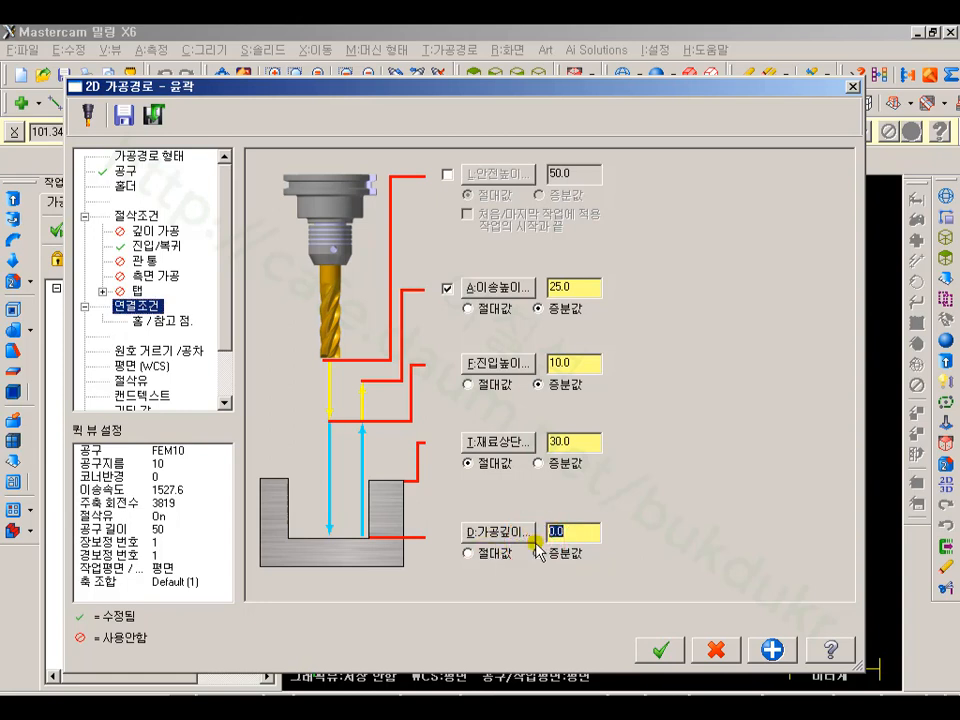
type("-")
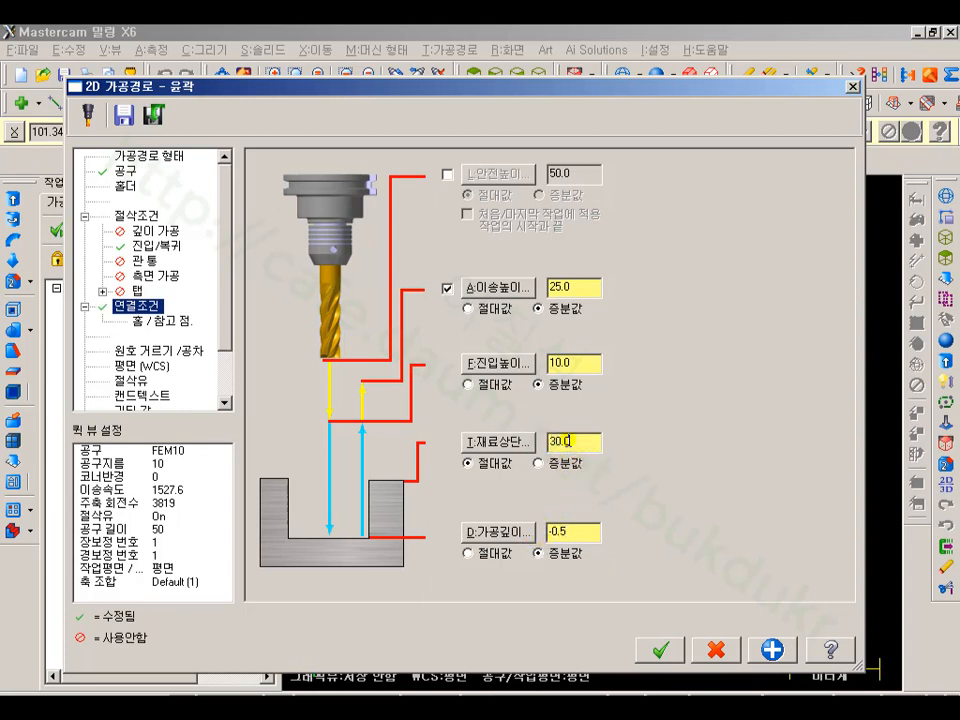
left_click(660, 650)
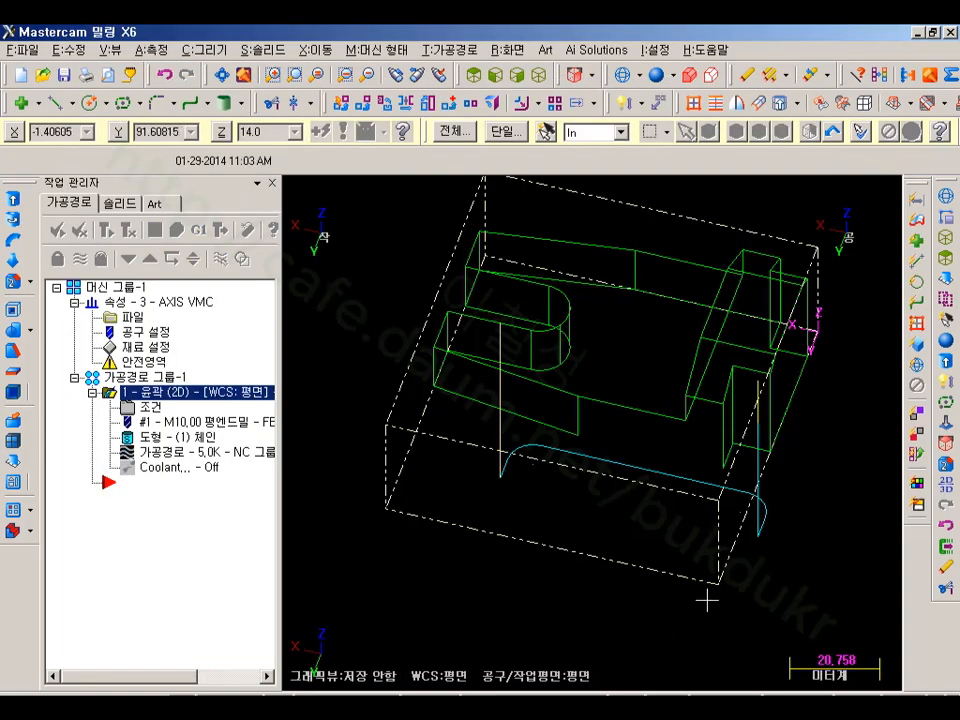
Backplot the contour toolpath in the top view and run the tool through most of its motion.
left_click(472, 74)
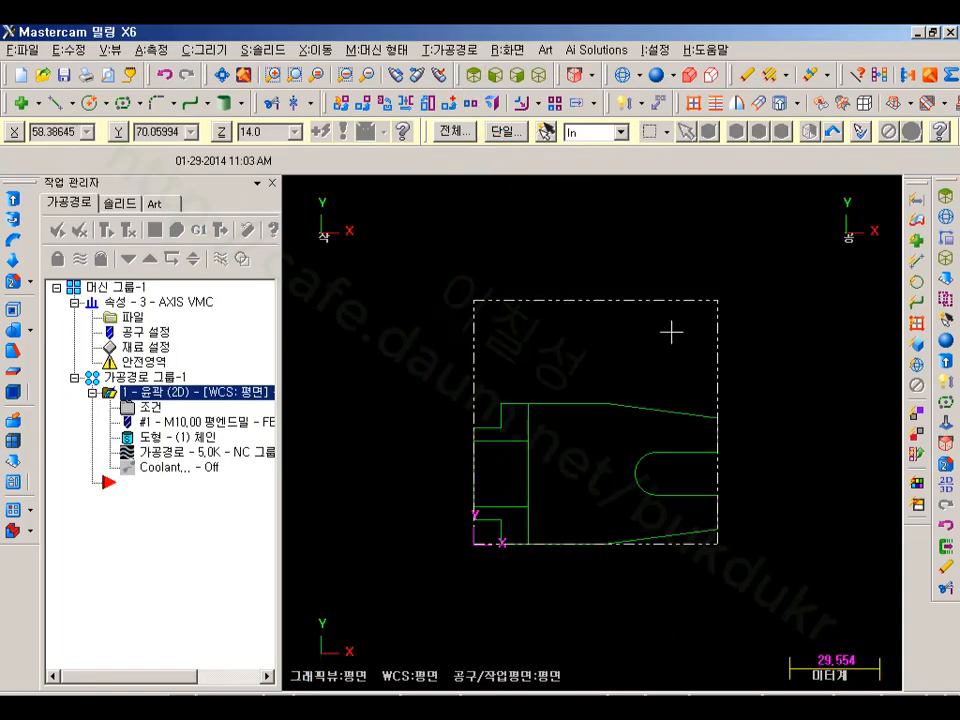
left_click(150, 452)
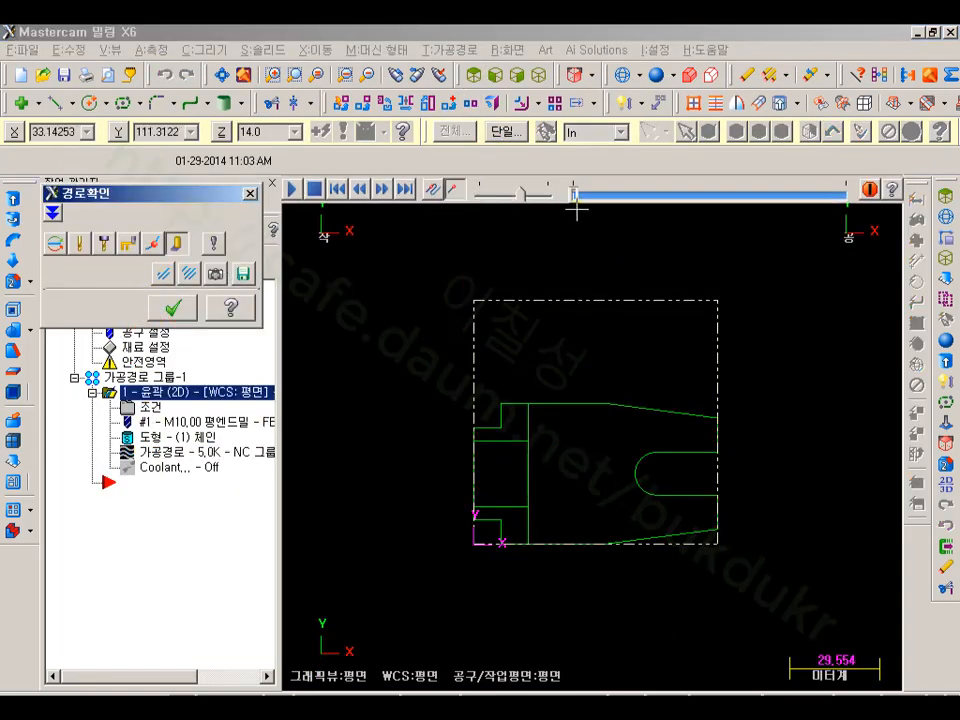
left_click_drag(578, 196, 808, 217)
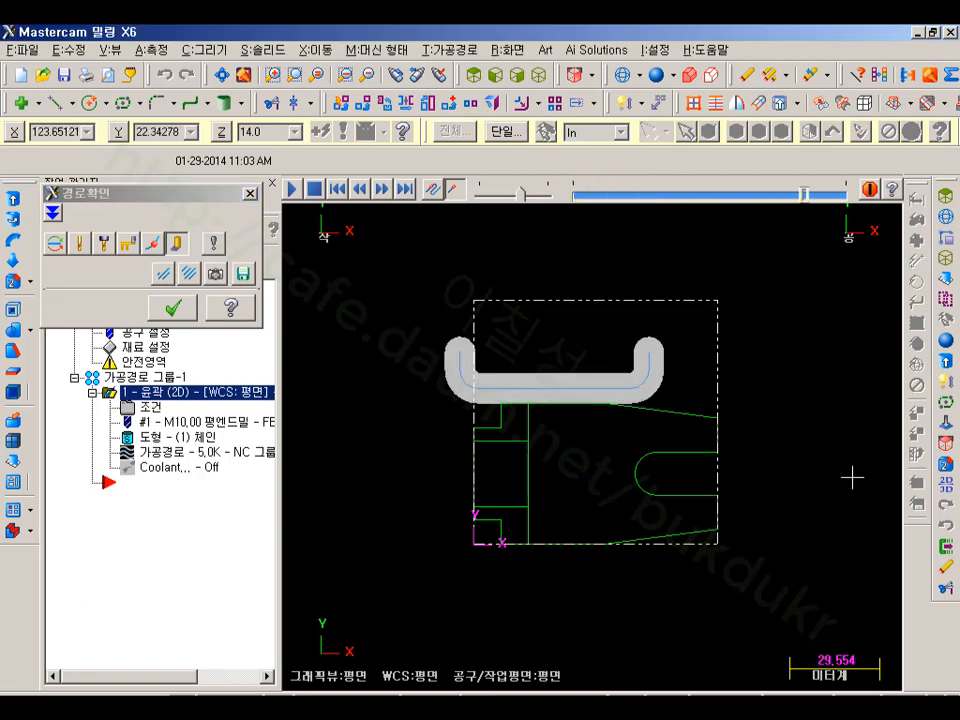
Inspect the backplotted contour toolpath along the part's upper edge and close the backplot.
scroll(793, 456, "up", 2)
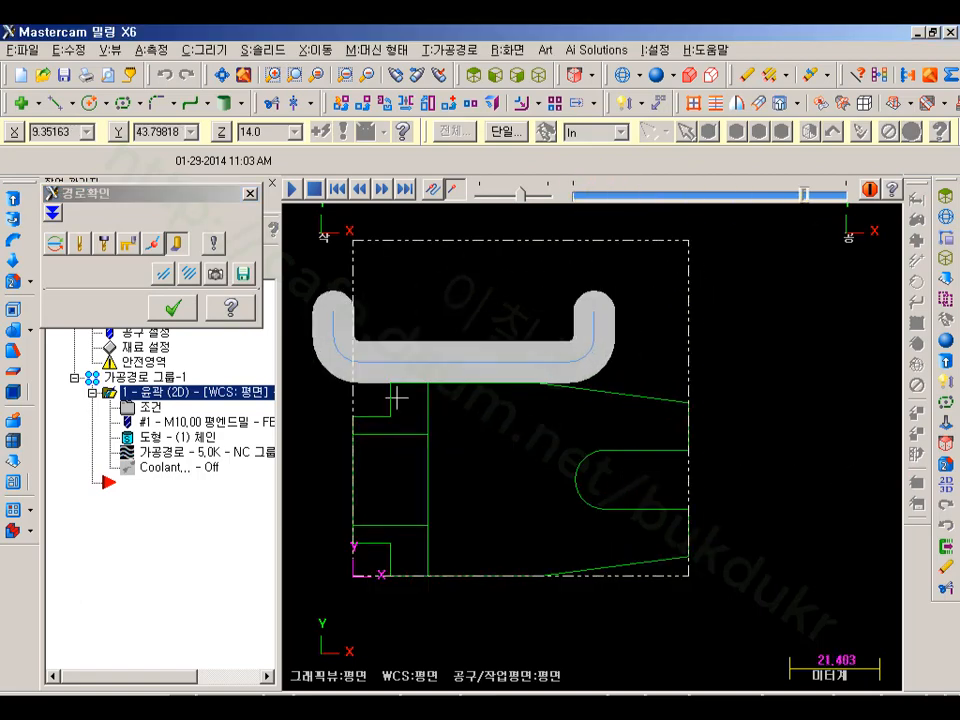
scroll(512, 360, "down", 1)
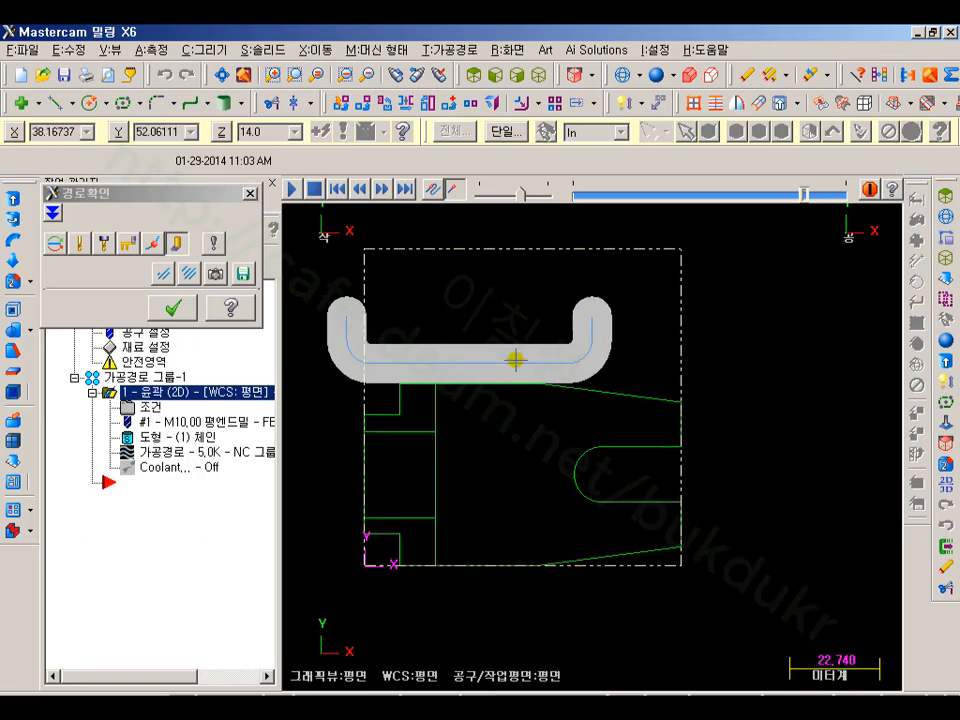
middle_click_drag(567, 374, 639, 392)
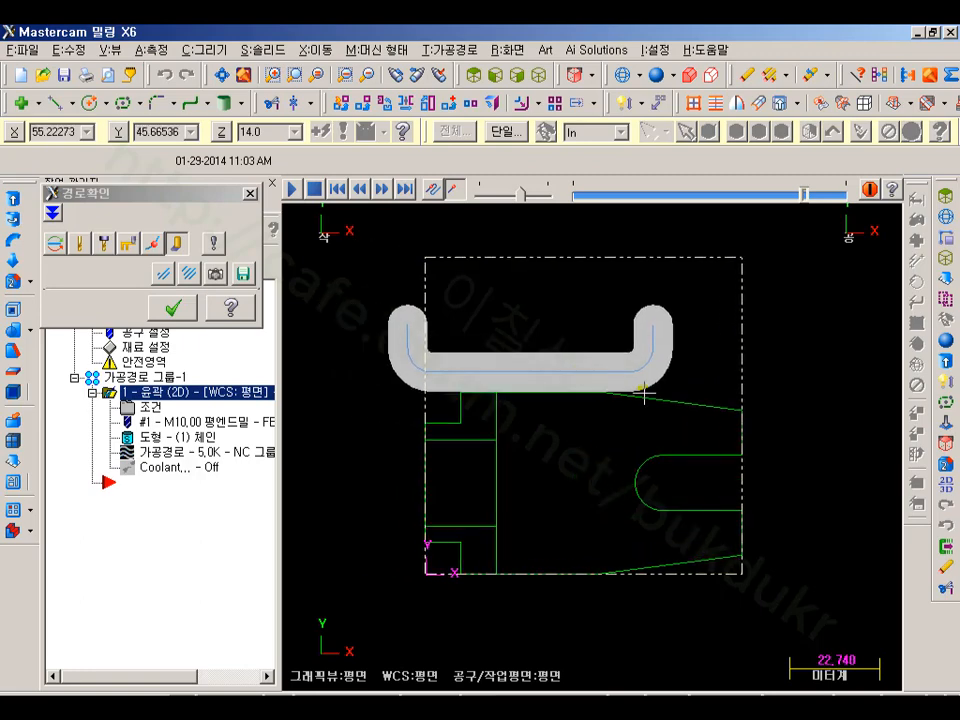
left_click(175, 312)
Disable both the entry and exit moves in the 2D contour's Lead In/Out parameters and regenerate the toolpath.
left_click(145, 408)
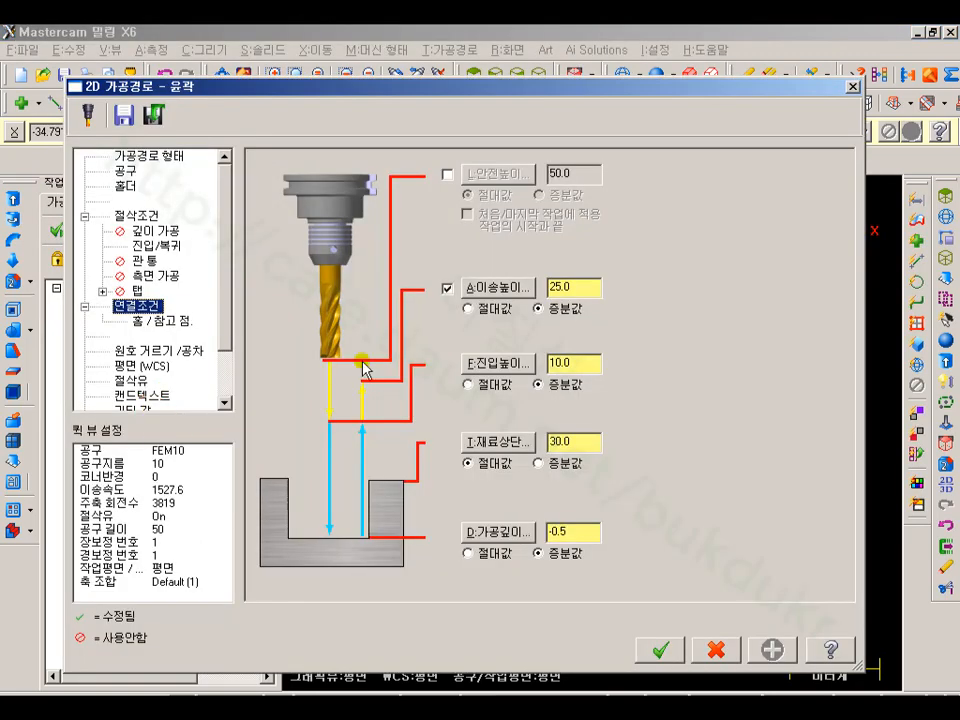
left_click(125, 243)
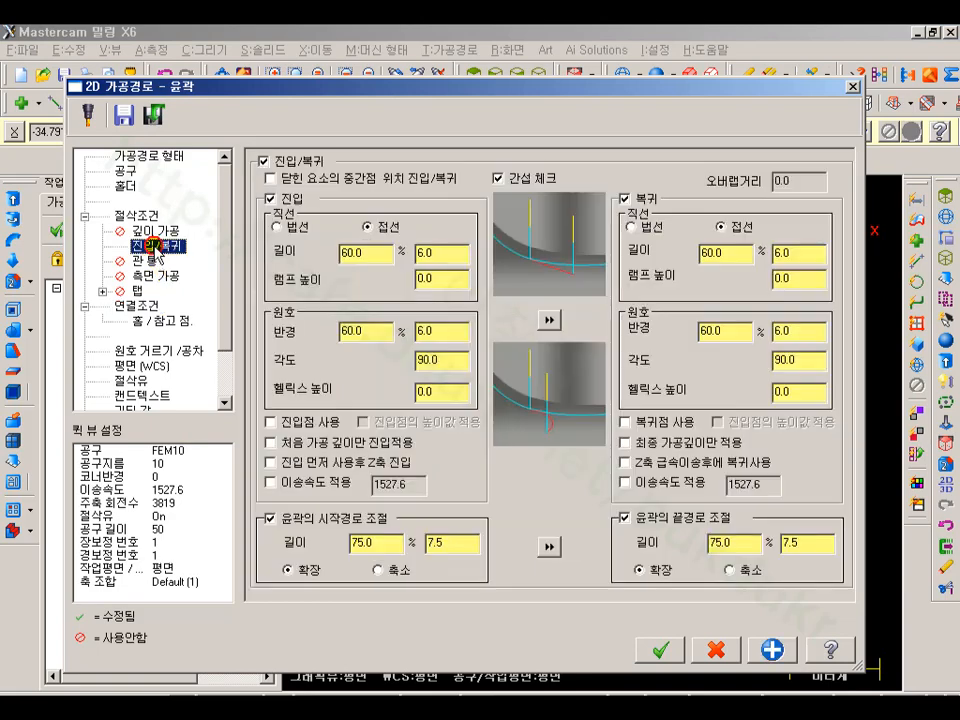
left_click(272, 199)
left_click(626, 198)
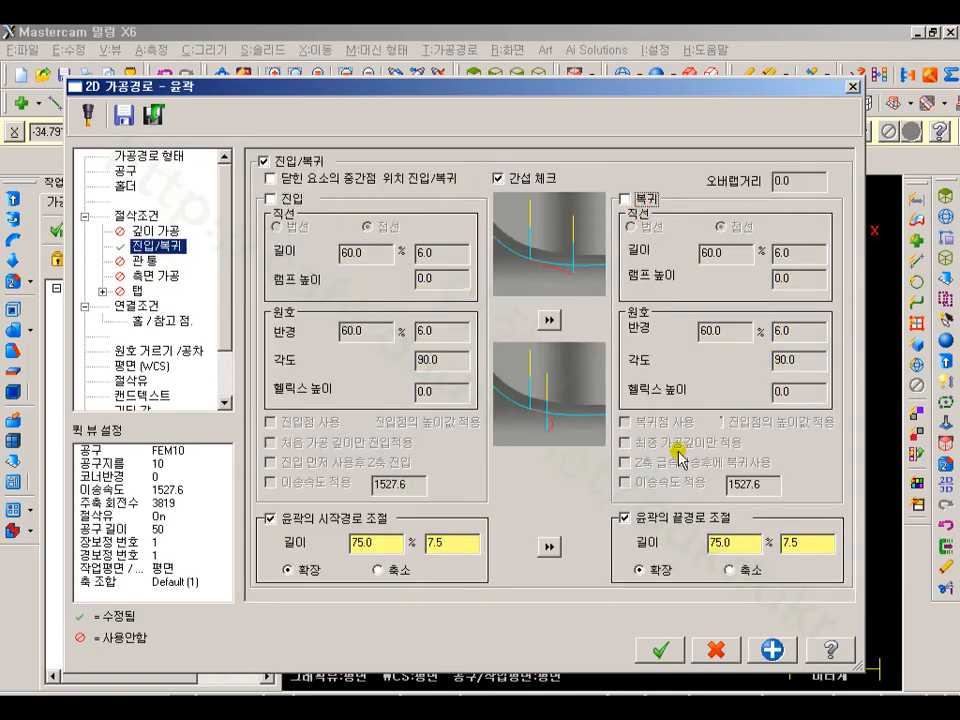
left_click(683, 640)
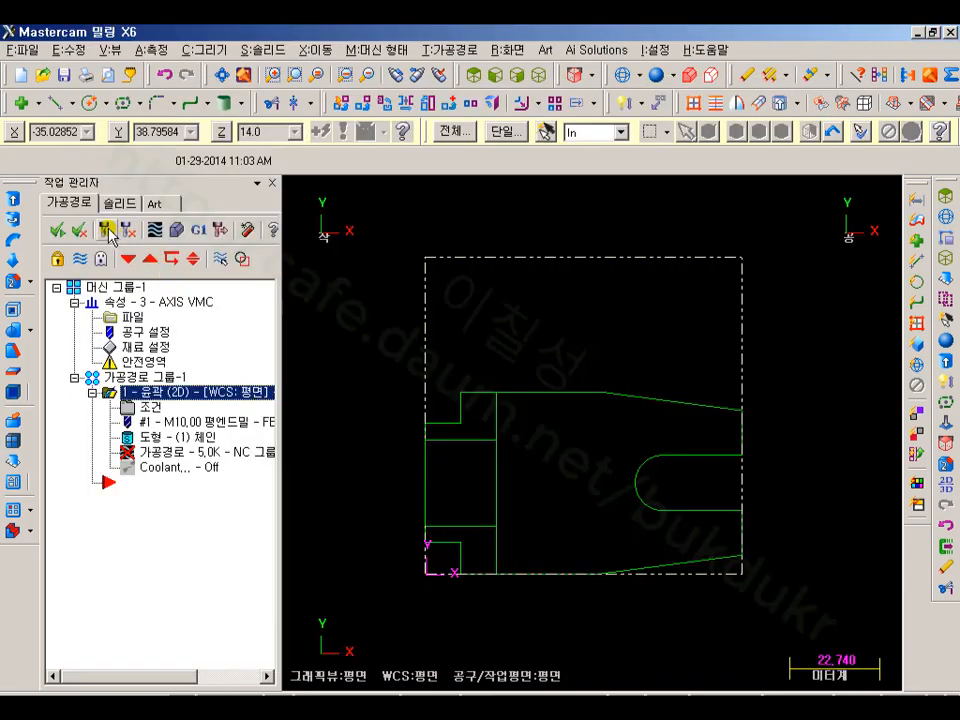
left_click(106, 231)
Backplot the contour toolpath without lead-in and lead-out moves and check how far the cut reaches.
left_click(157, 229)
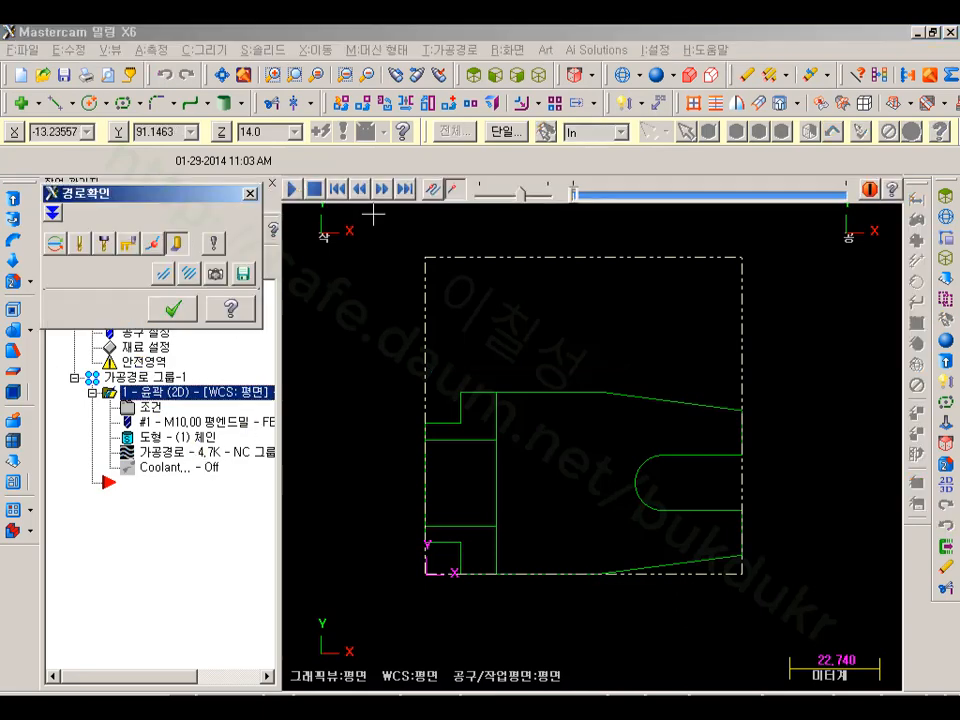
left_click_drag(576, 193, 816, 195)
scroll(551, 456, "up", 1)
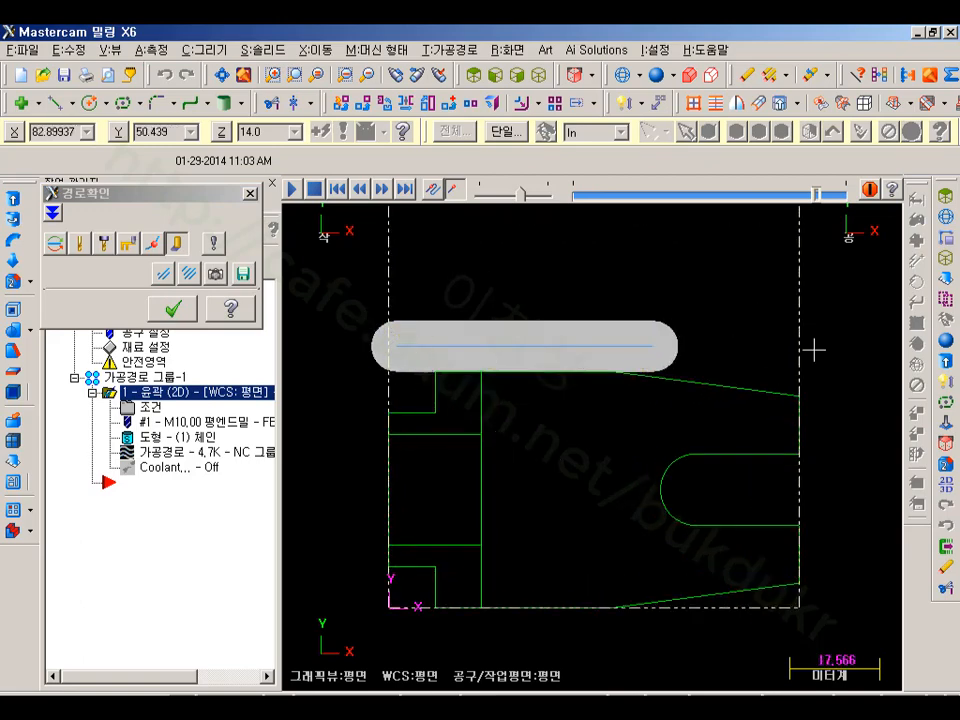
left_click(174, 307)
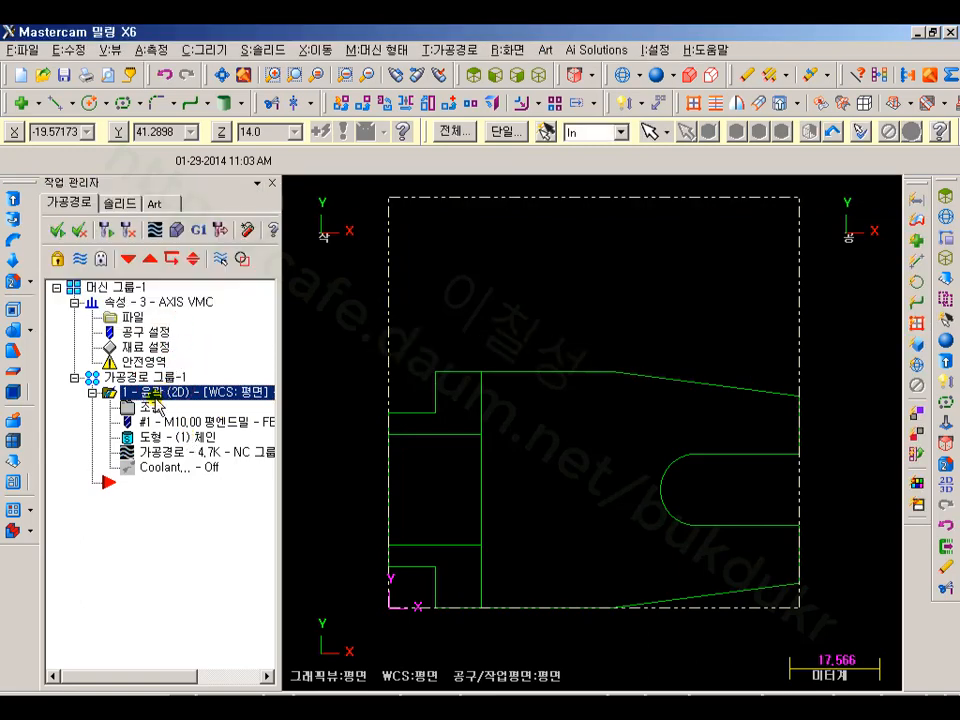
Pick two points for the contour's start extension distance and set its length to 30.0 in the Lead In/Out parameters.
left_click(149, 408)
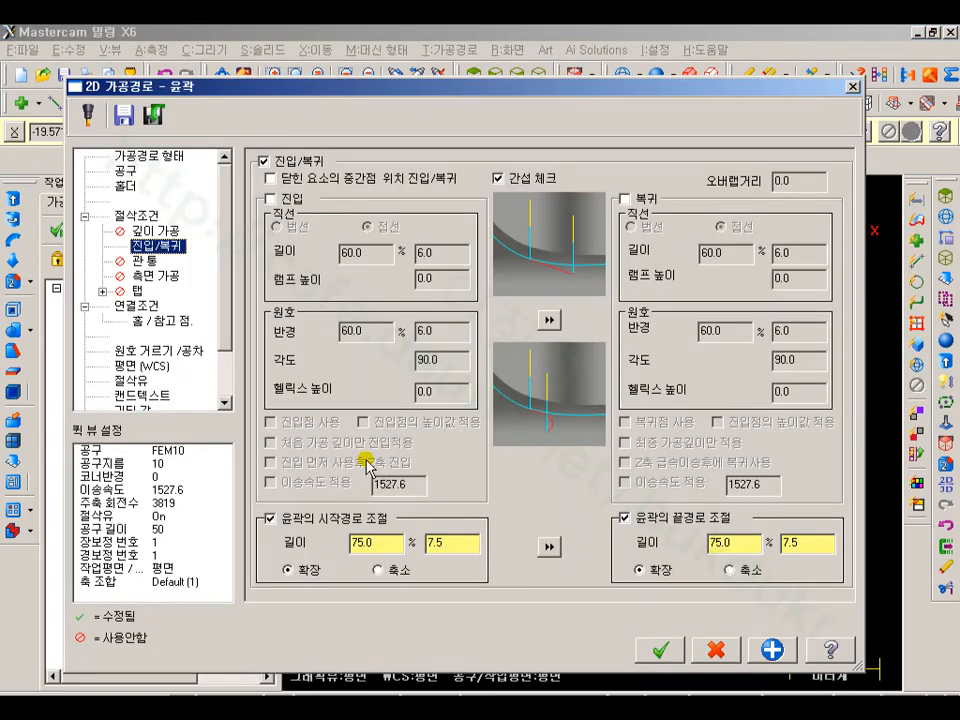
right_click(449, 545)
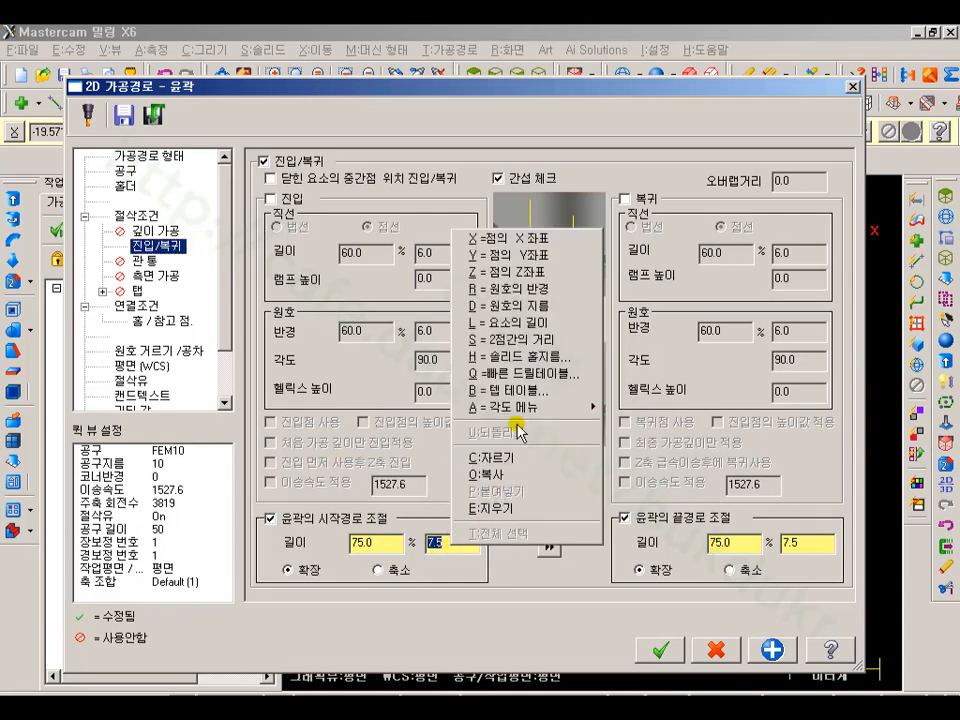
left_click(517, 340)
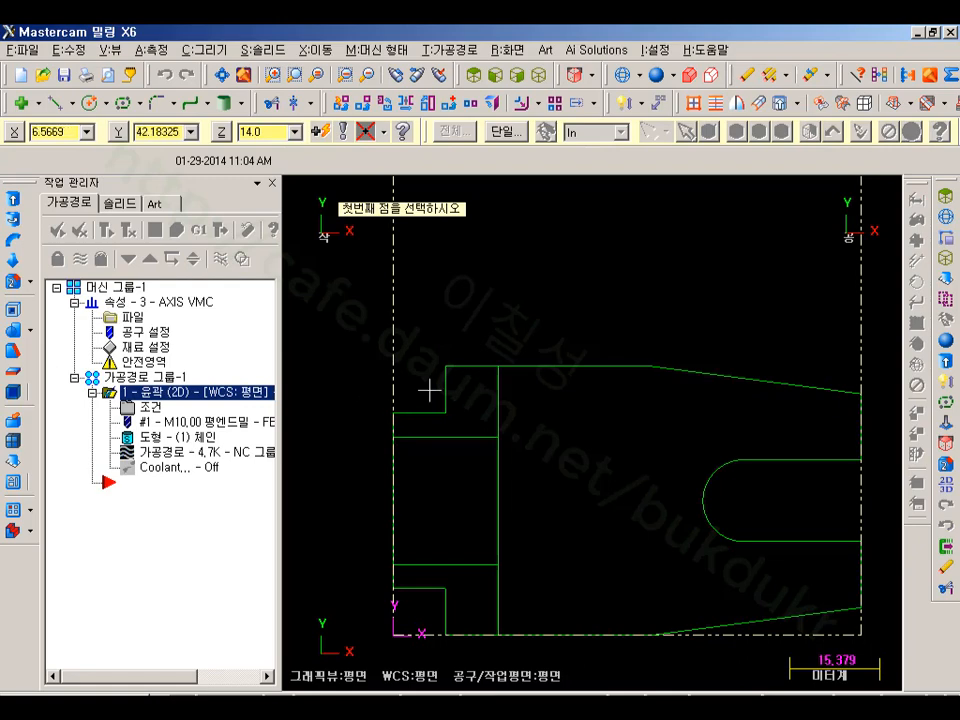
left_click(499, 365)
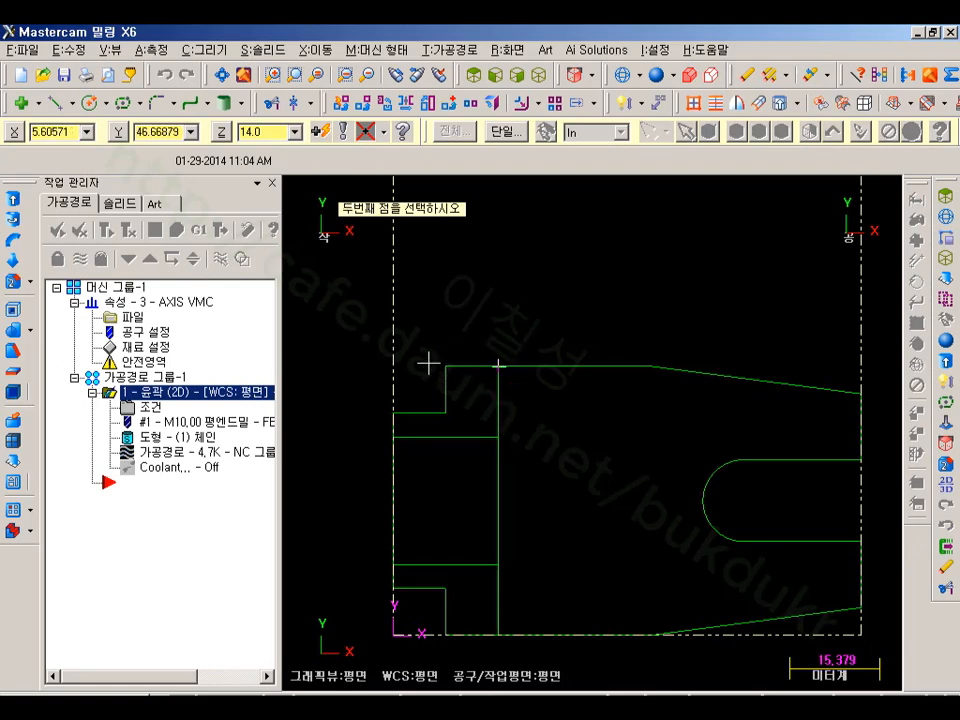
left_click(311, 365)
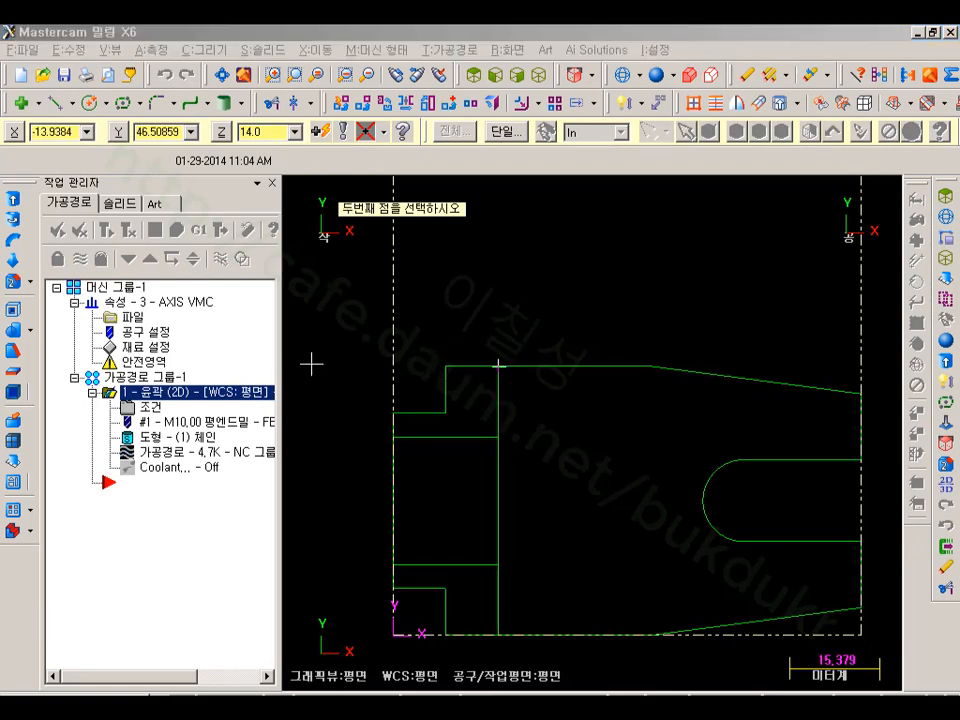
type("30.0")
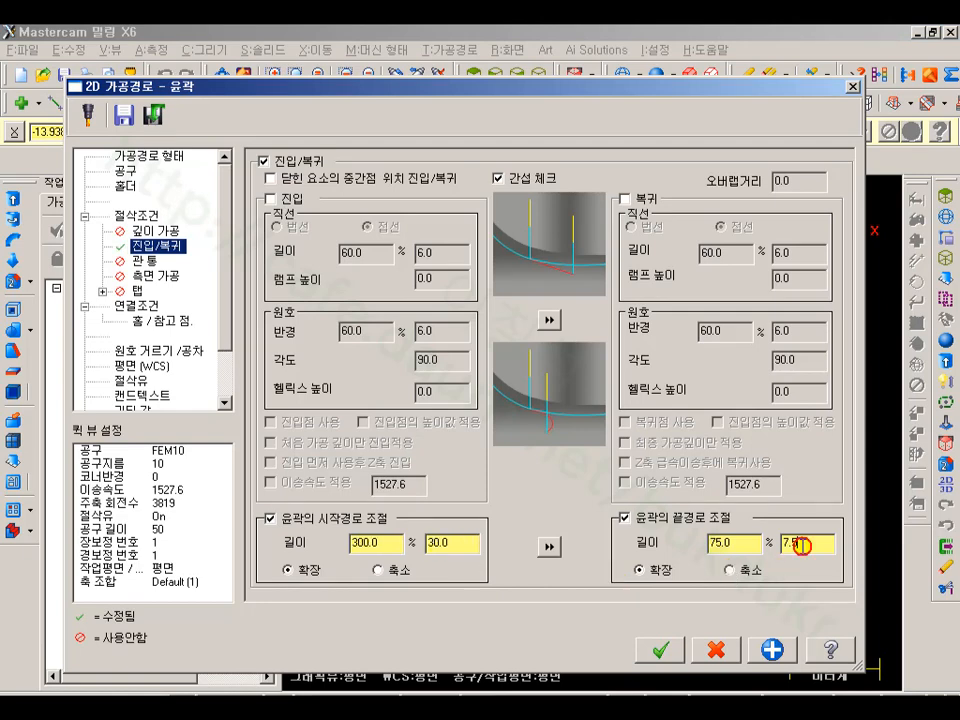
Pick two points for the contour's end extension distance, set its length to 50, and regenerate the toolpath.
right_click(801, 545)
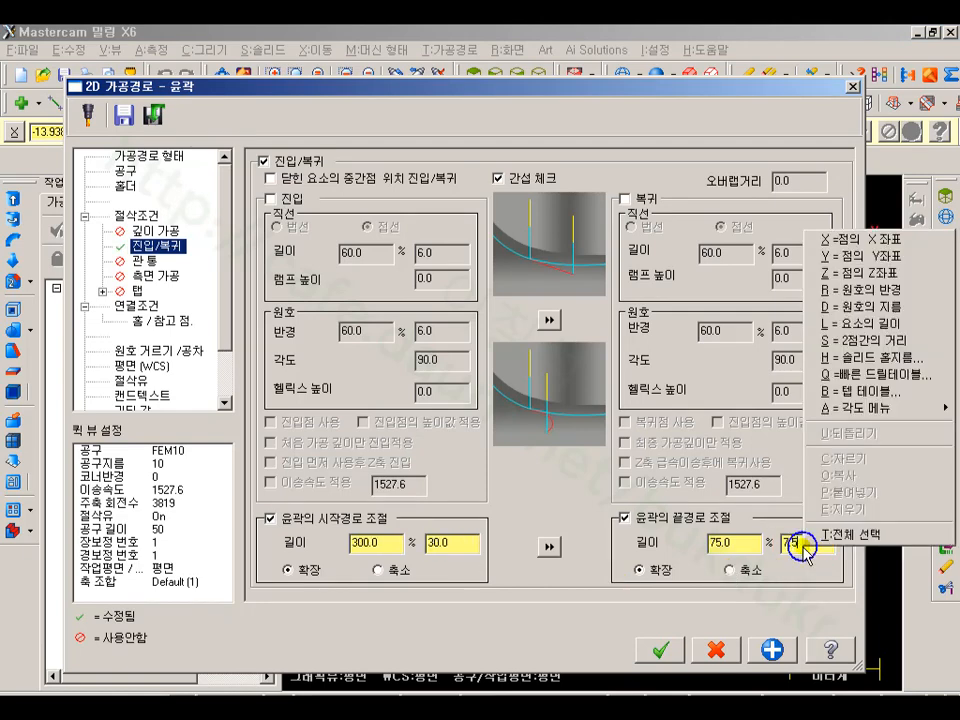
left_click(857, 341)
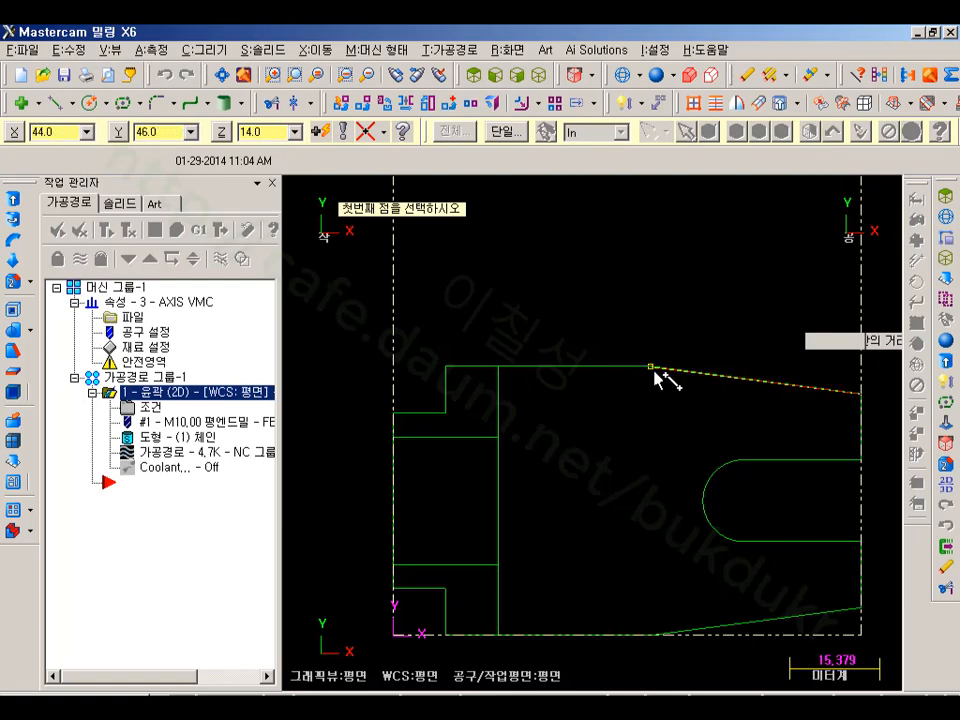
left_click(651, 367)
scroll(480, 399, "down", 1)
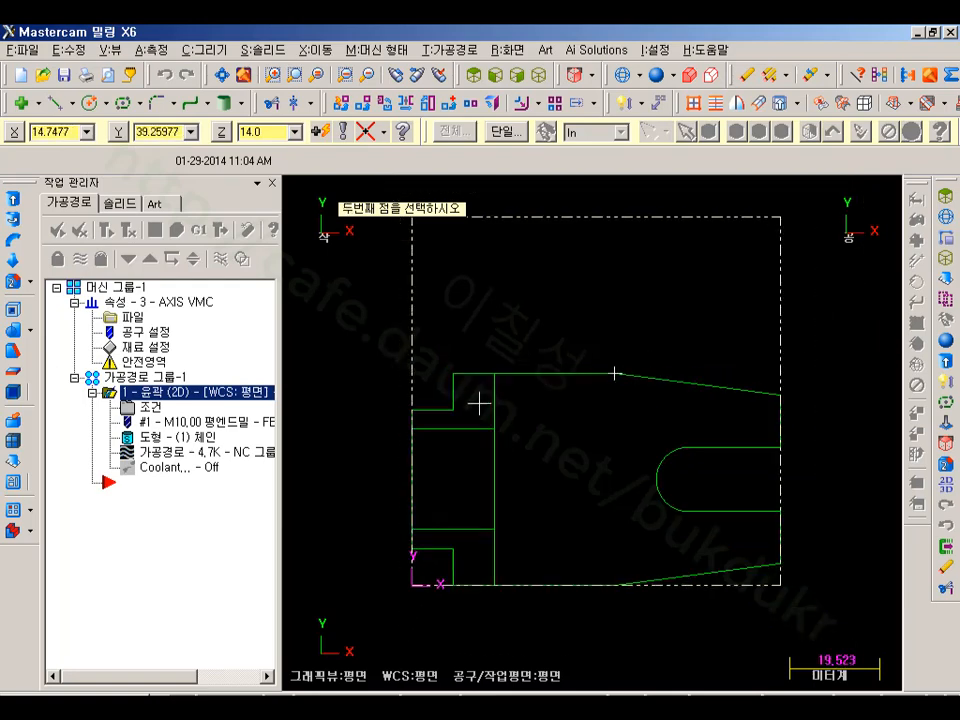
left_click(849, 379)
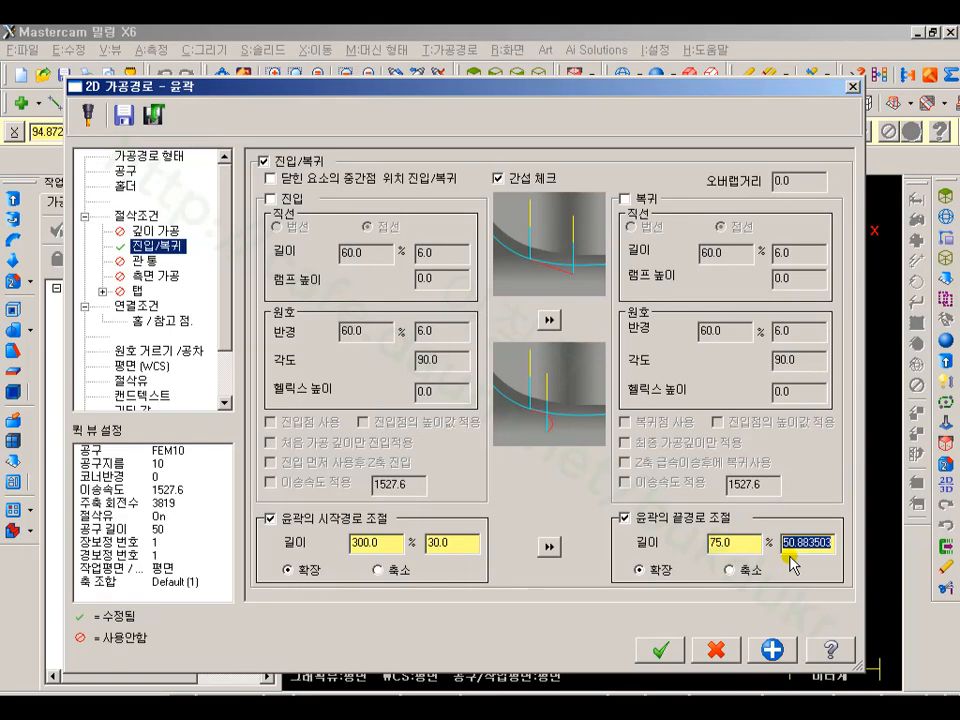
type("50")
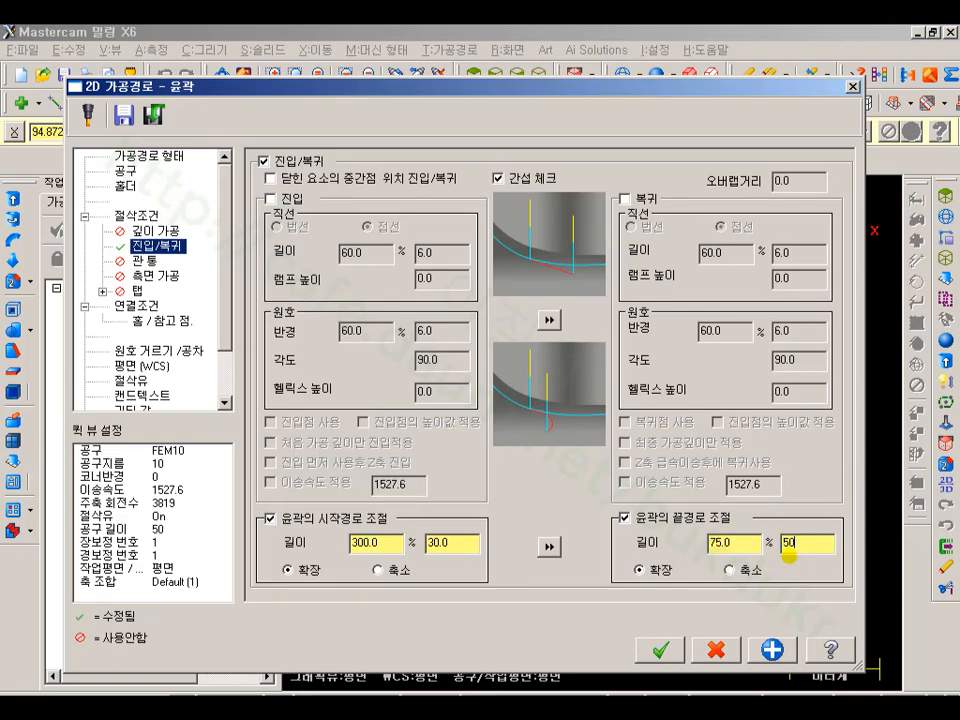
left_click(660, 652)
left_click(104, 228)
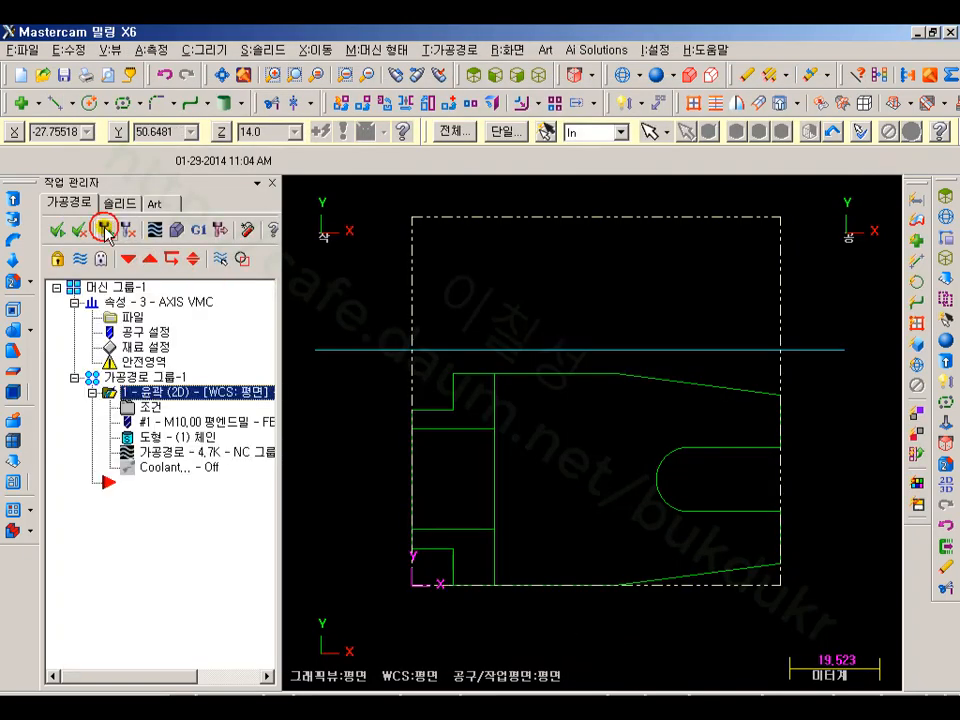
Backplot the extended contour toolpath to check its overrun beyond both sides of the stock.
left_click(180, 452)
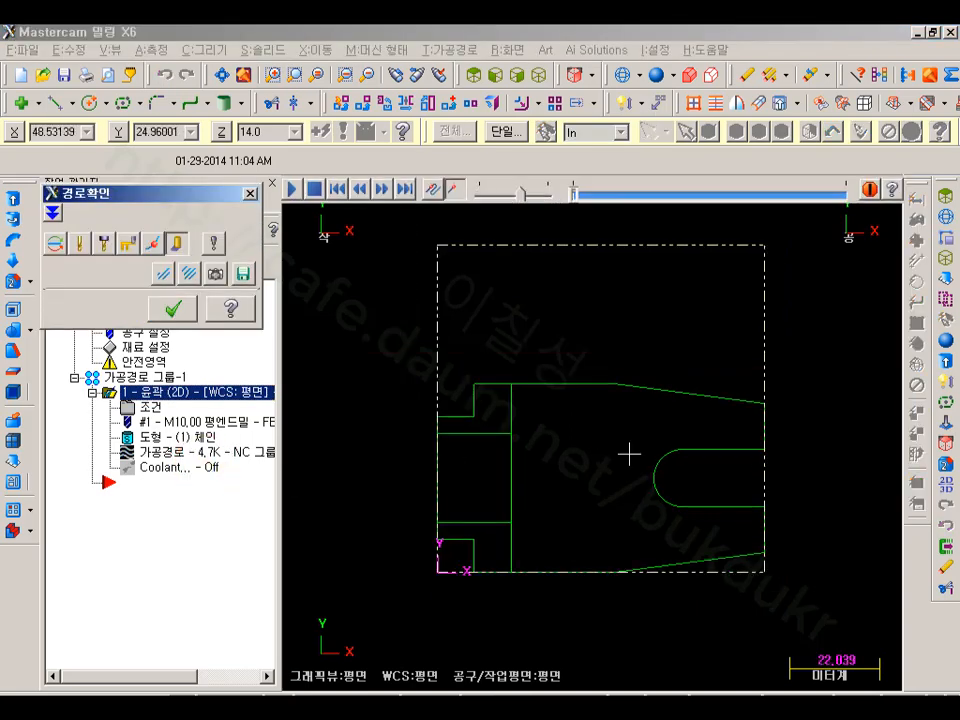
left_click_drag(574, 197, 752, 202)
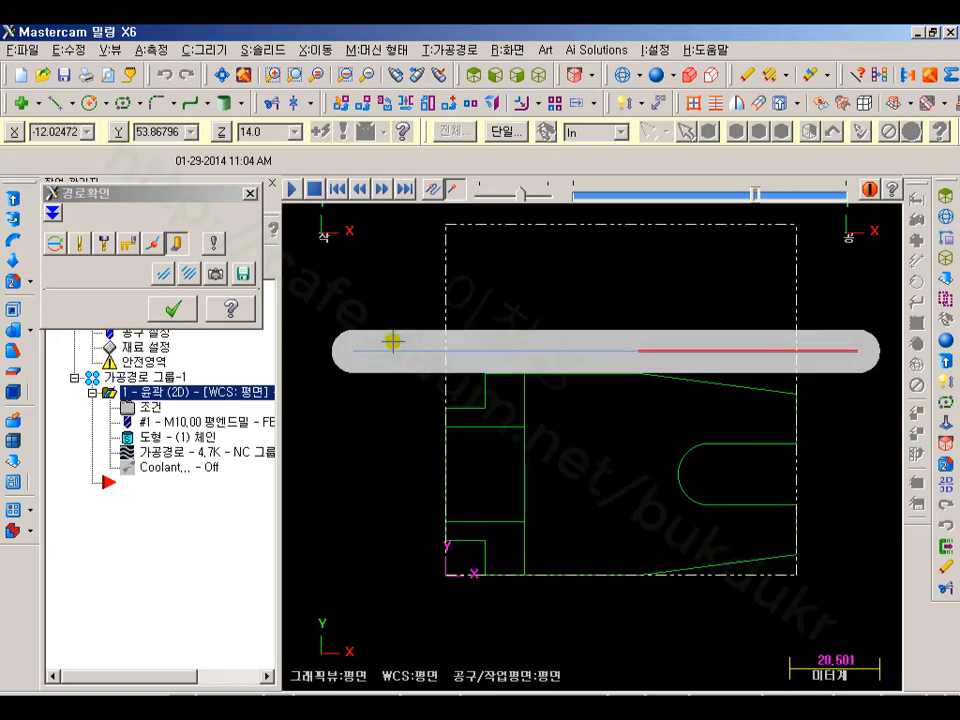
left_click(172, 308)
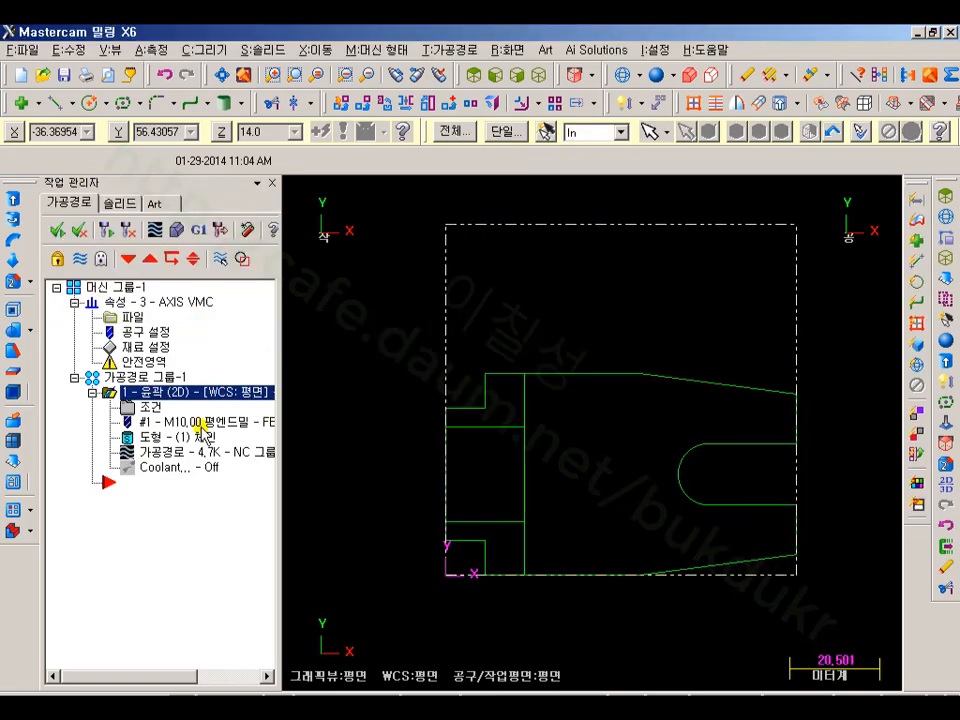
Set the contour's start extension to 20 and its end extension to 40, and regenerate the toolpath.
middle_click_drag(544, 414, 799, 491)
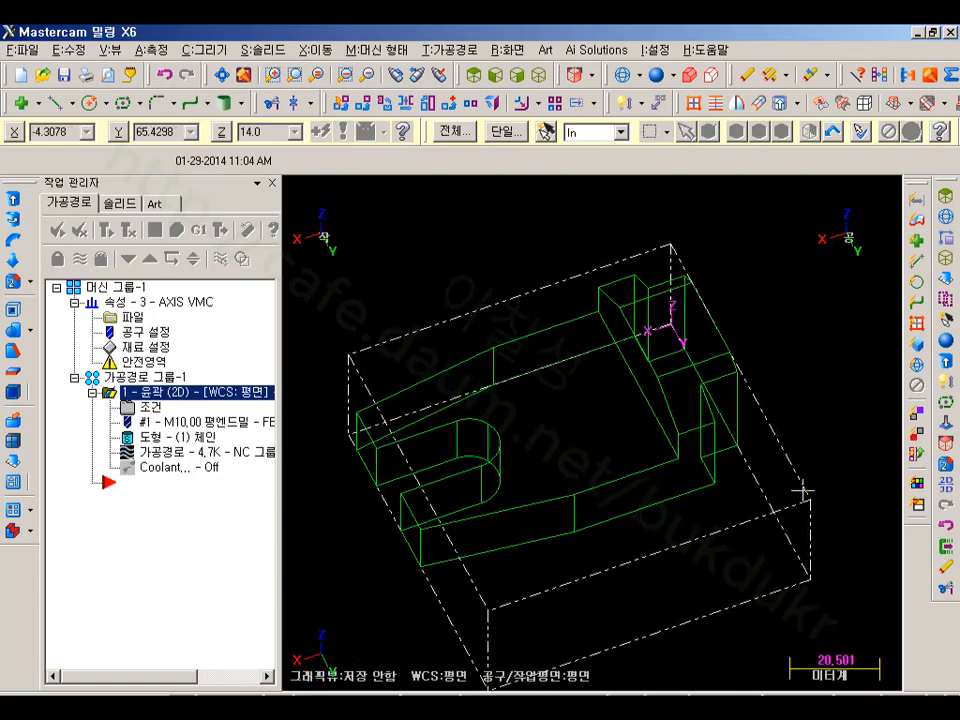
left_click(150, 408)
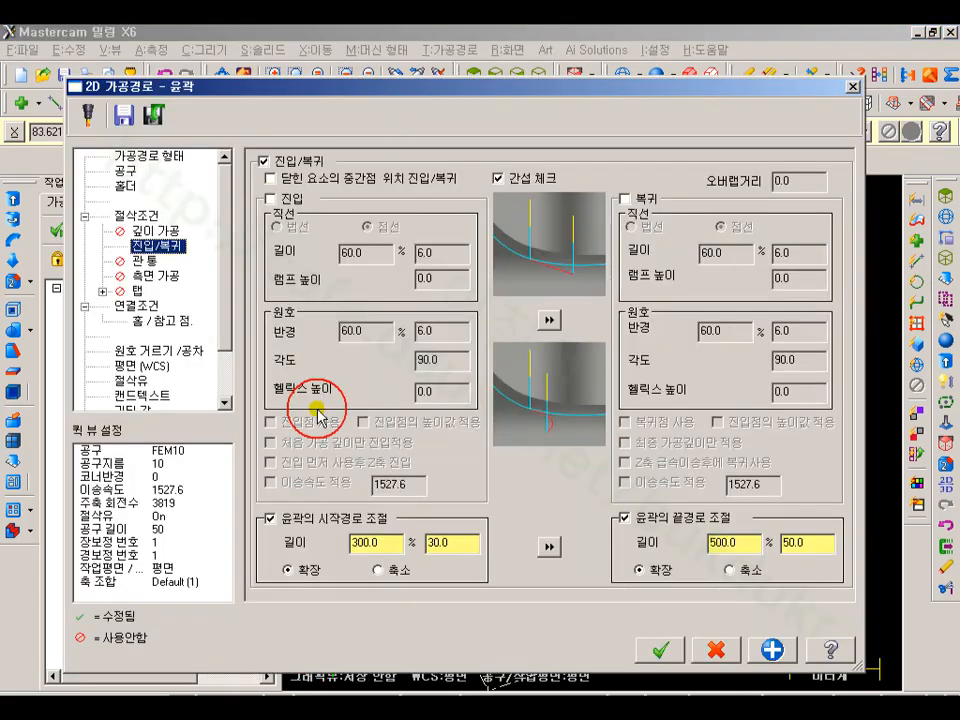
left_click(417, 548)
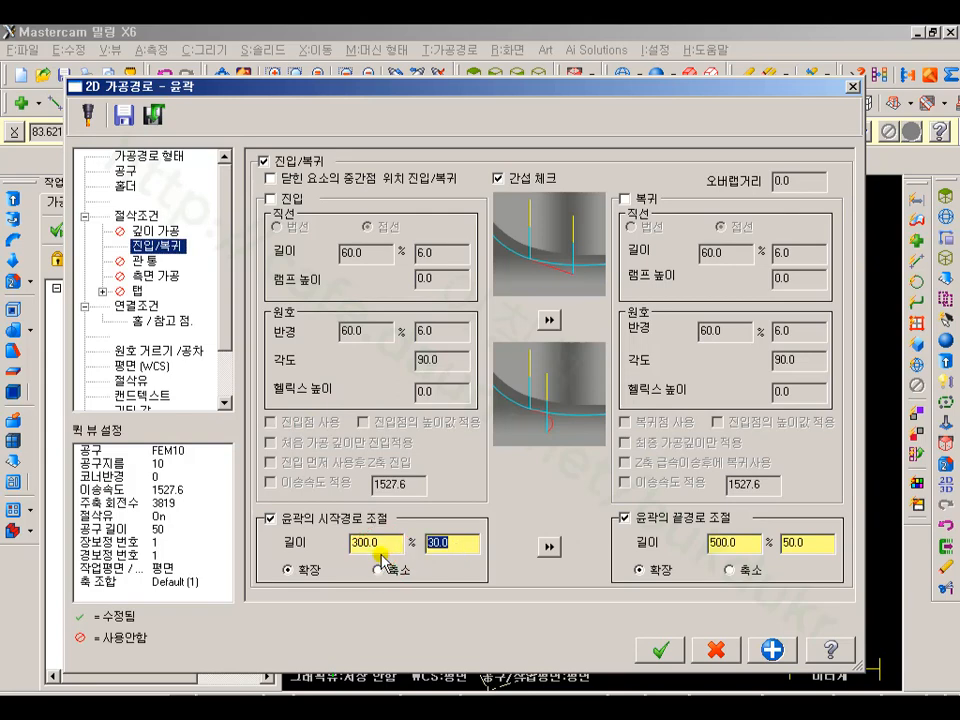
left_click(819, 549)
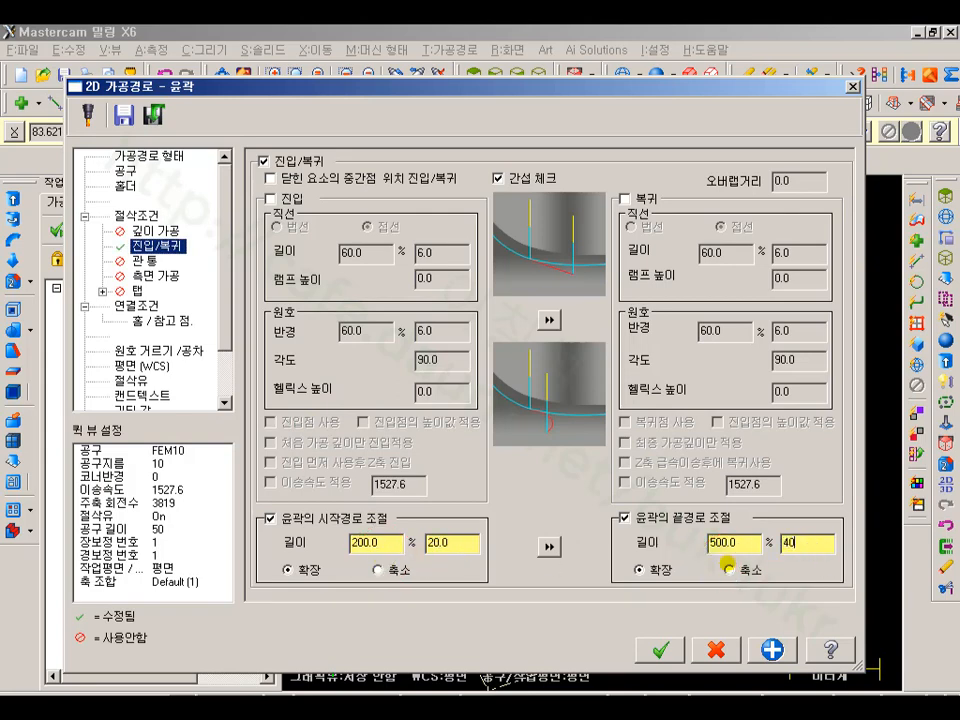
left_click(670, 660)
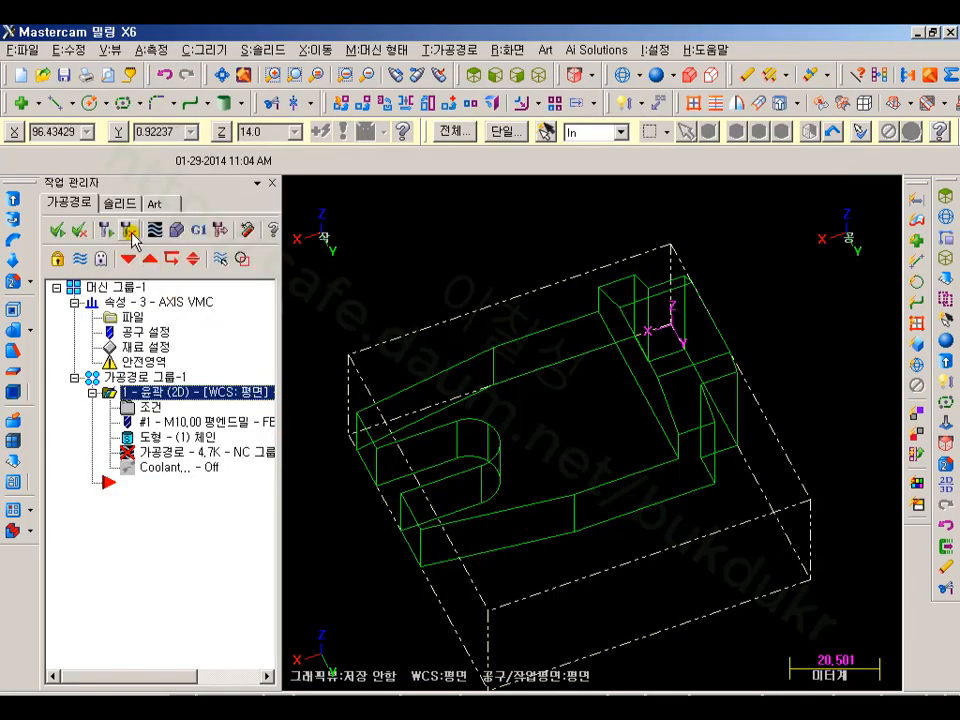
left_click(131, 233)
Backplot the shortened contour toolpath in the top view with the tool displayed, checking its end beyond the stock edge.
left_click(473, 75)
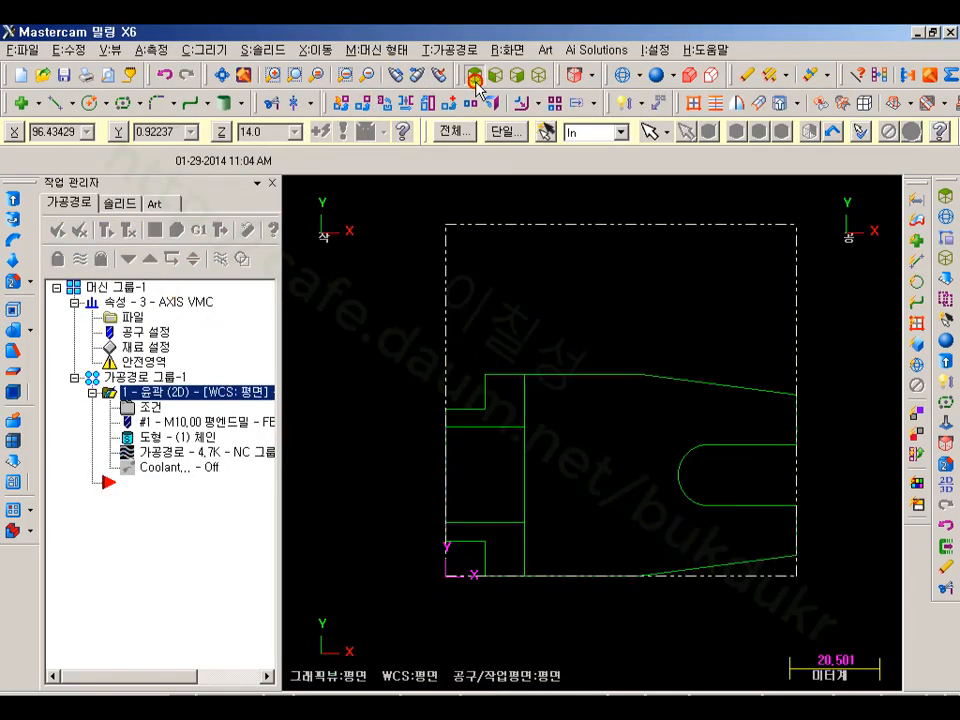
left_click(189, 455)
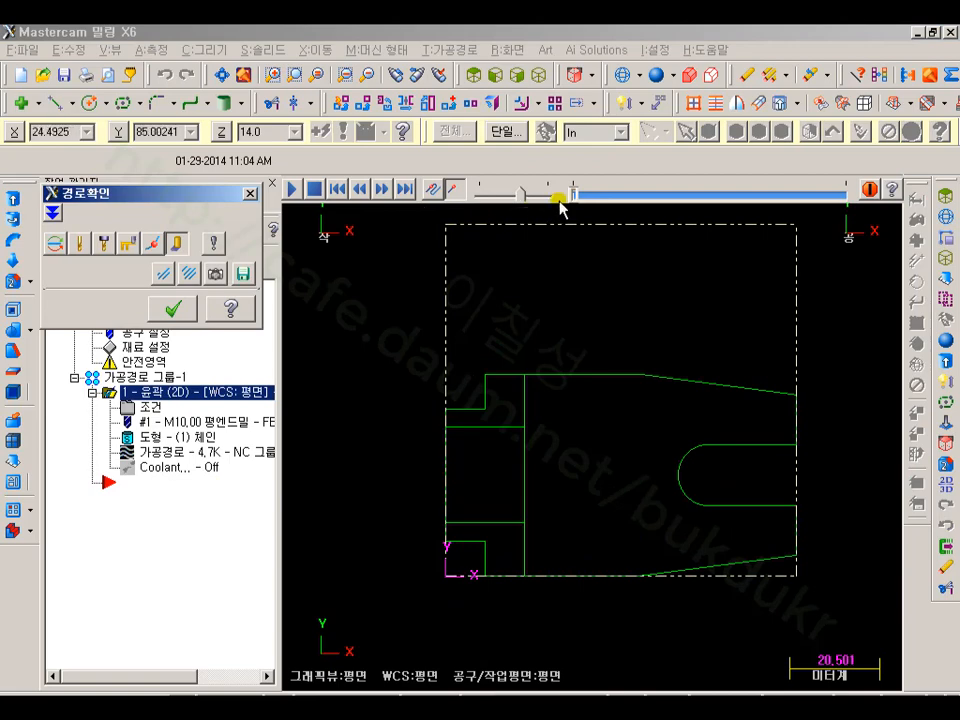
left_click_drag(571, 194, 758, 201)
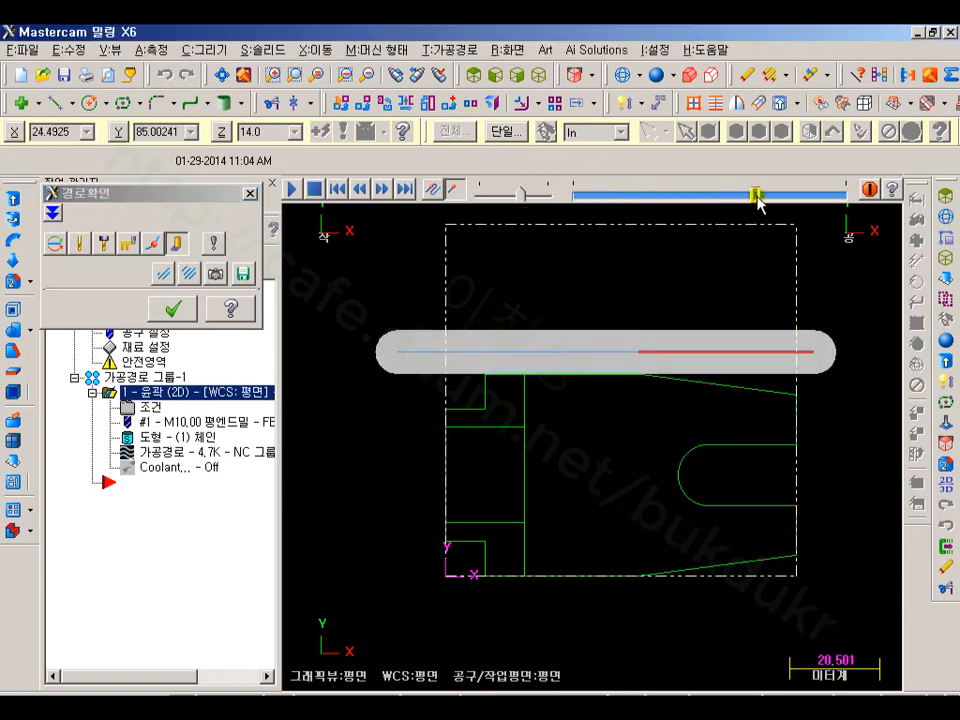
scroll(888, 340, "up", 4)
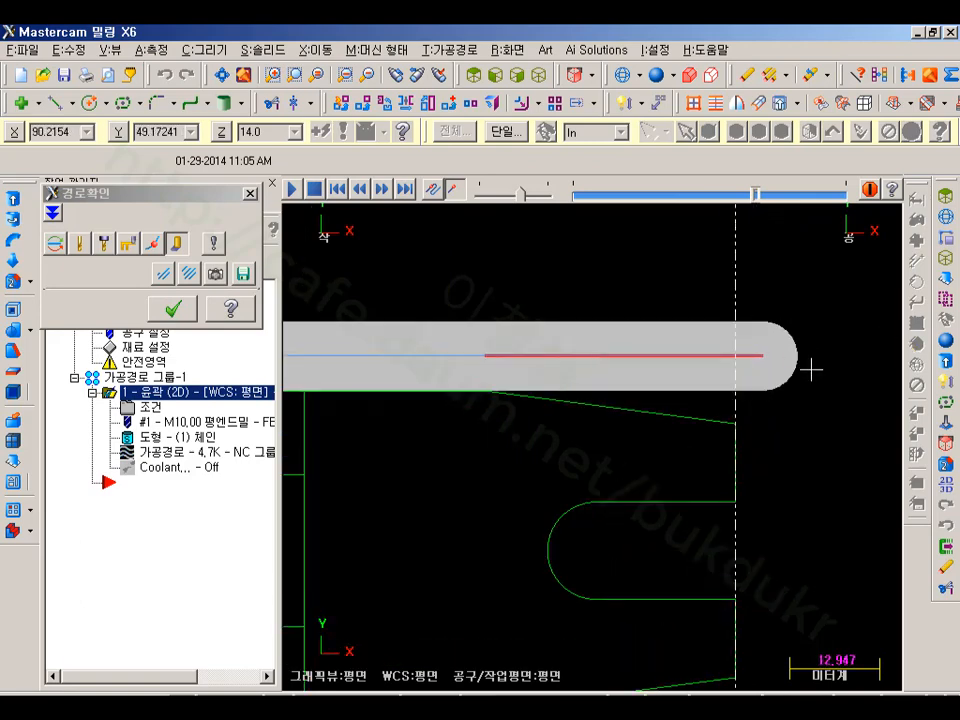
left_click(79, 243)
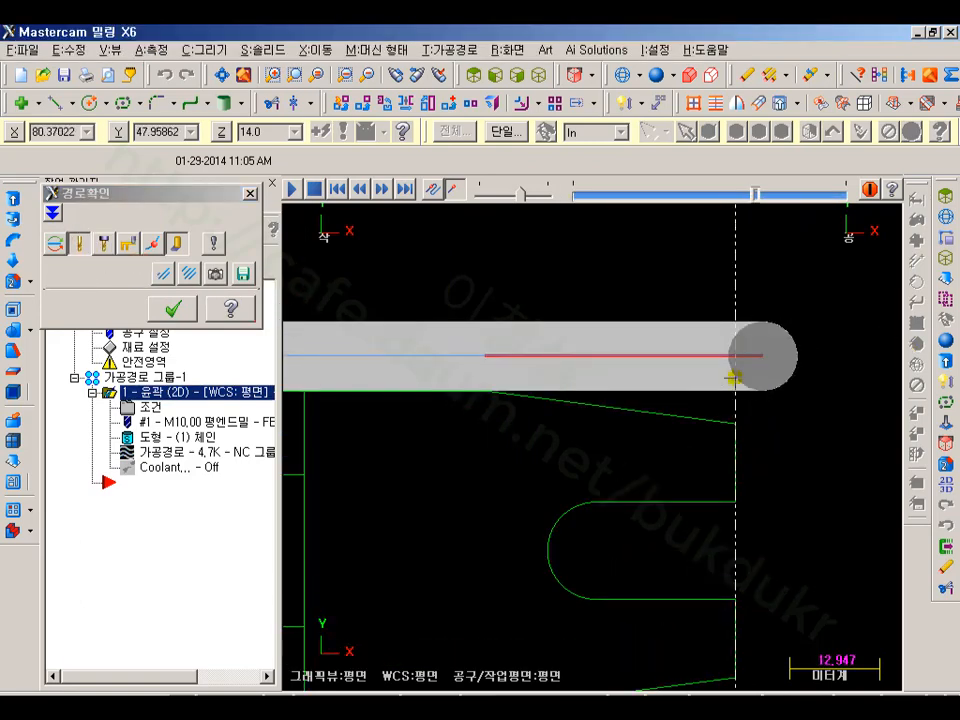
Examine both ends of the backplotted contour path against the stock edges and close the backplot.
scroll(738, 362, "up", 1)
scroll(876, 377, "down", 3)
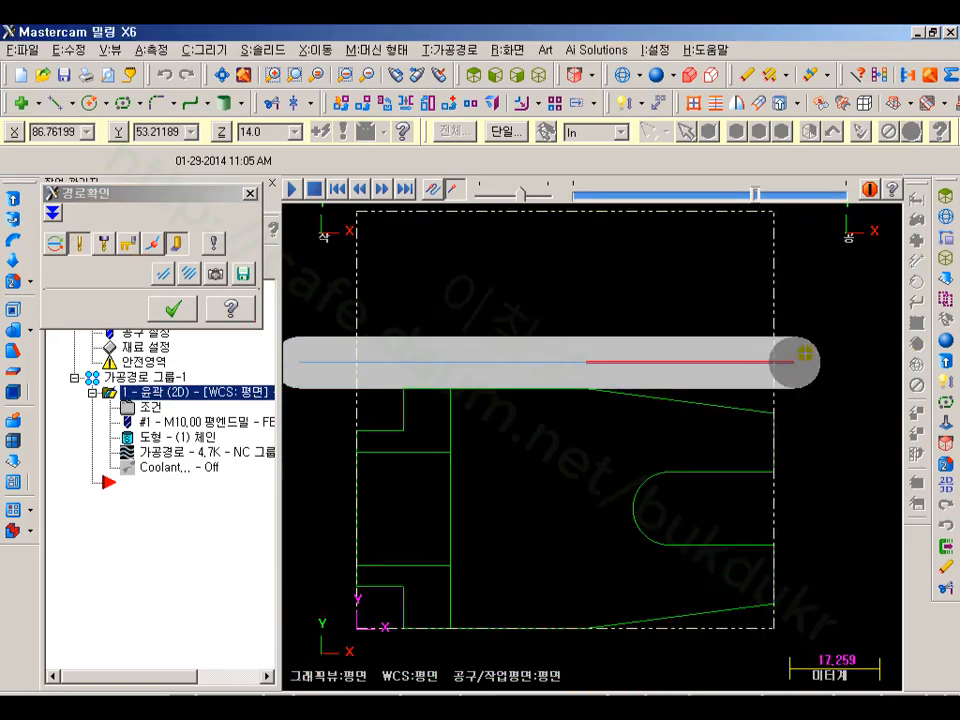
scroll(826, 362, "up", 1)
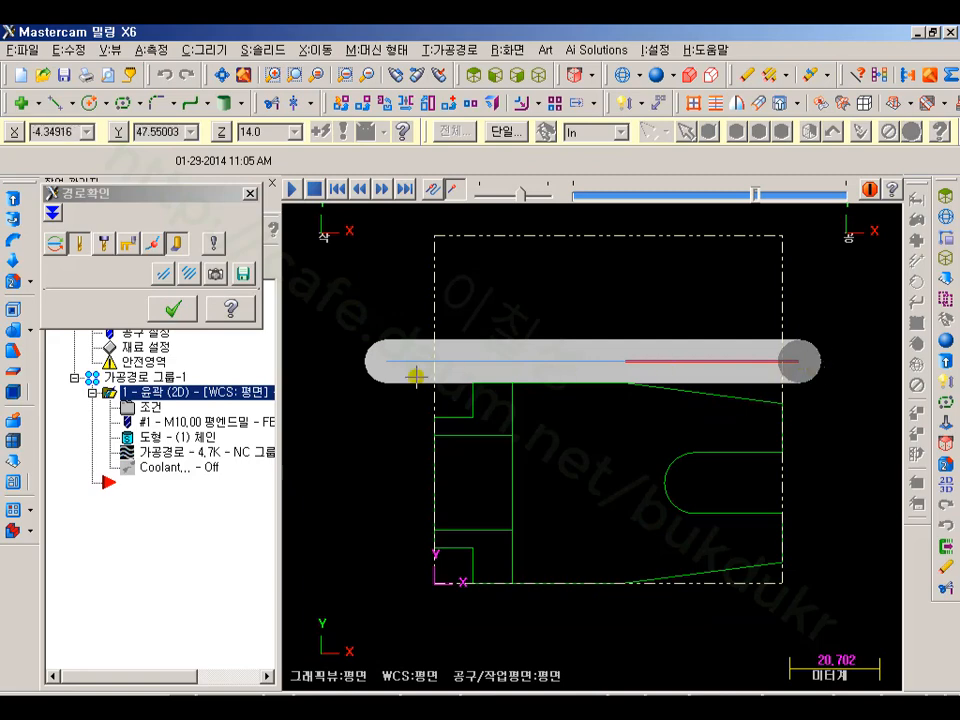
left_click(180, 311)
Set the contour's start extension to 27 and its end extension to 43, and regenerate the toolpath.
left_click(150, 407)
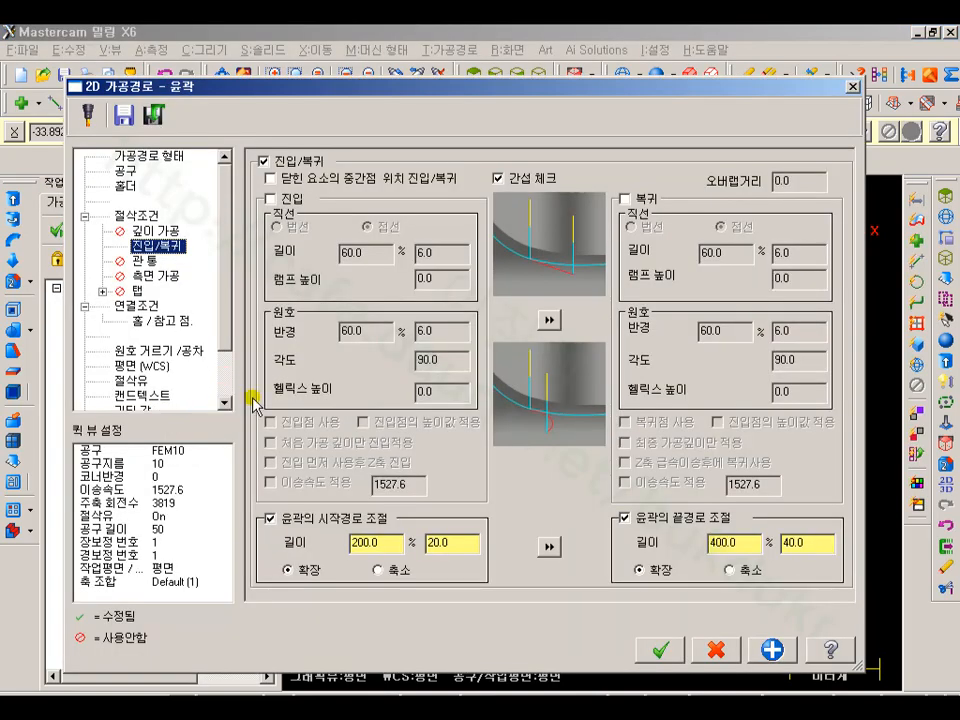
double_click(431, 549)
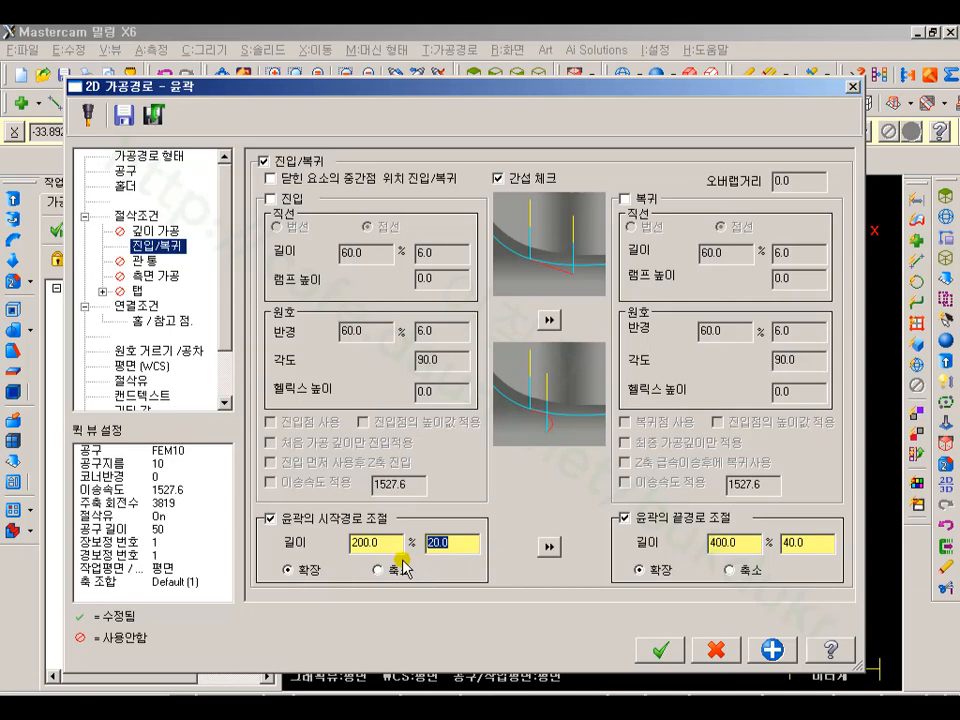
double_click(778, 550)
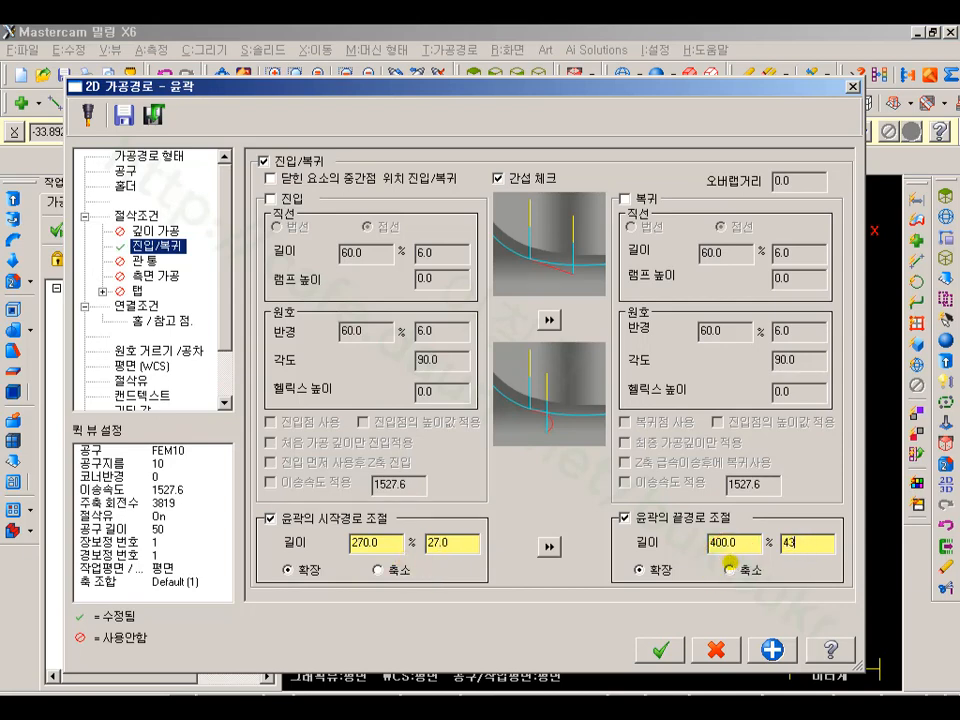
left_click(660, 650)
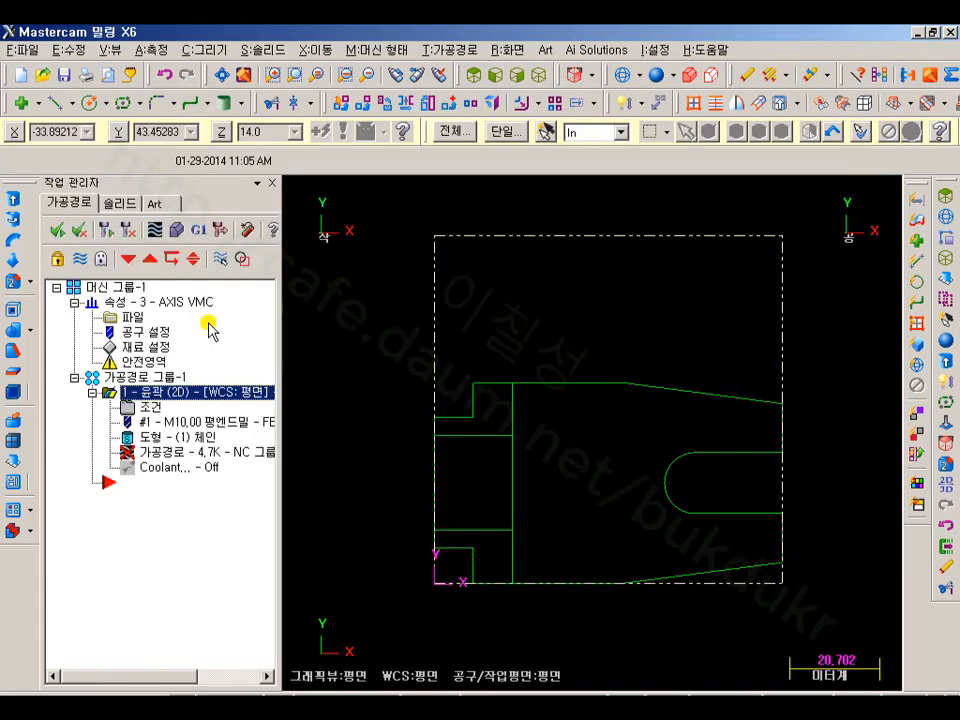
left_click(126, 229)
Backplot the regenerated contour through to its end to check the tool's overrun on both stock sides.
left_click(159, 232)
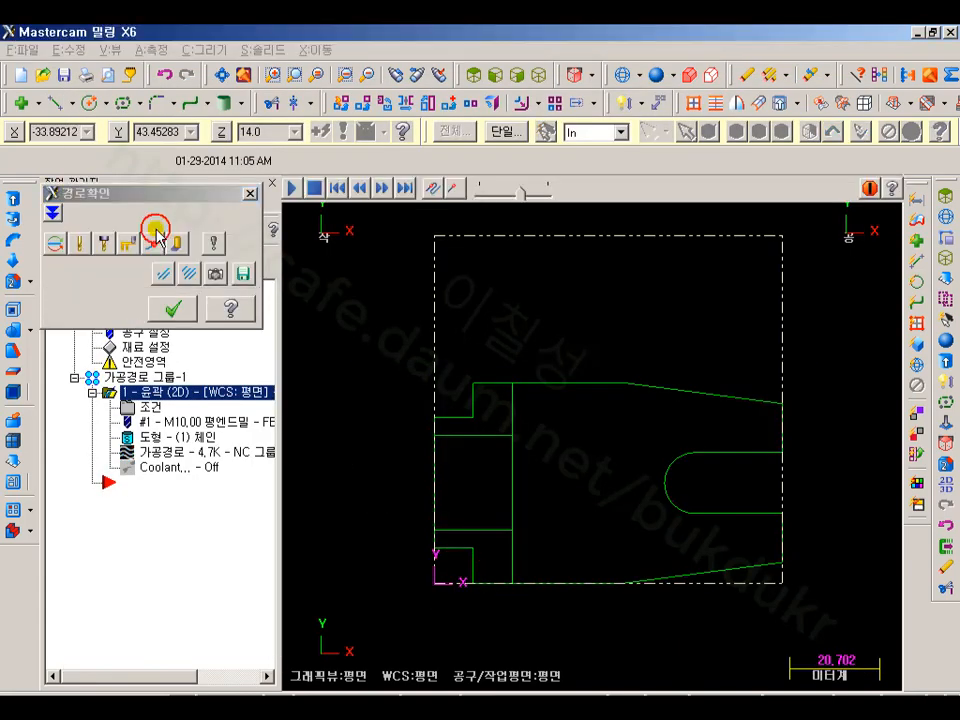
left_click(293, 190)
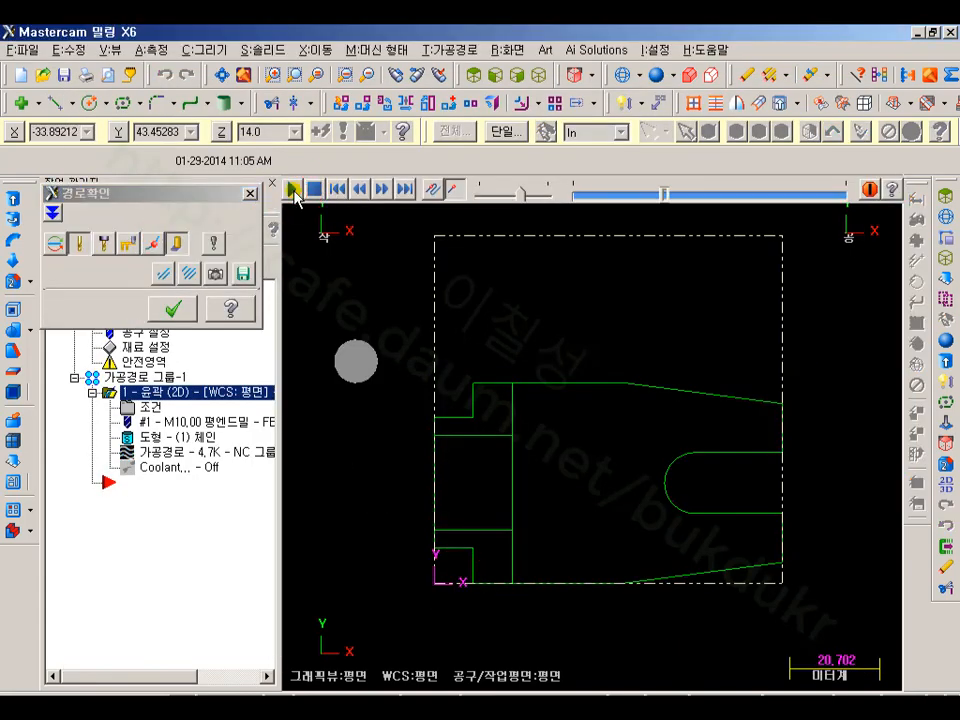
left_click_drag(659, 199, 843, 200)
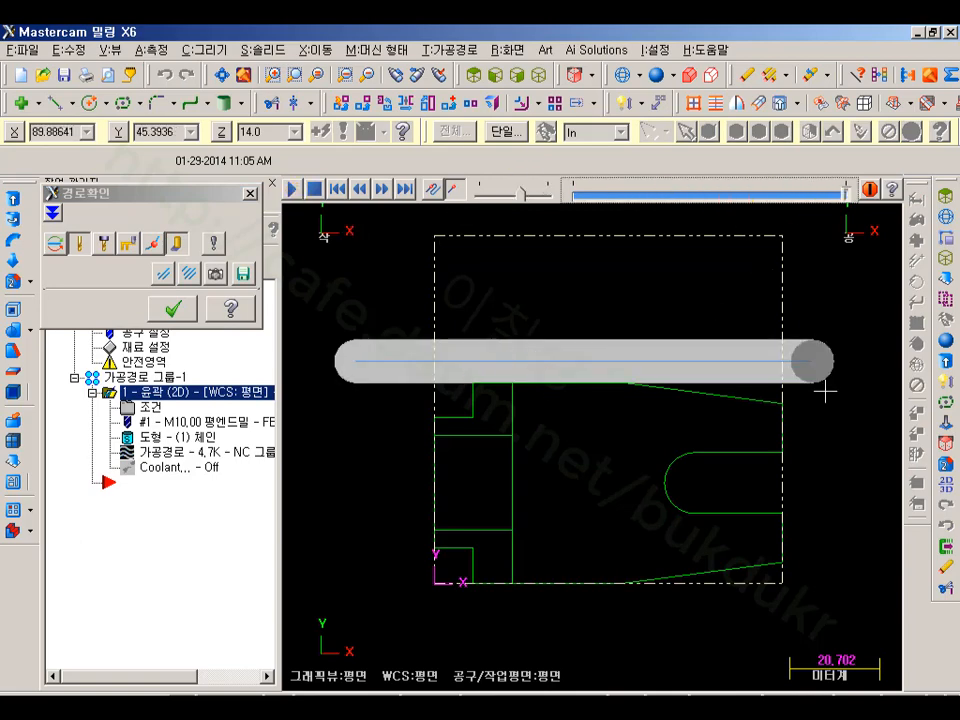
left_click(174, 306)
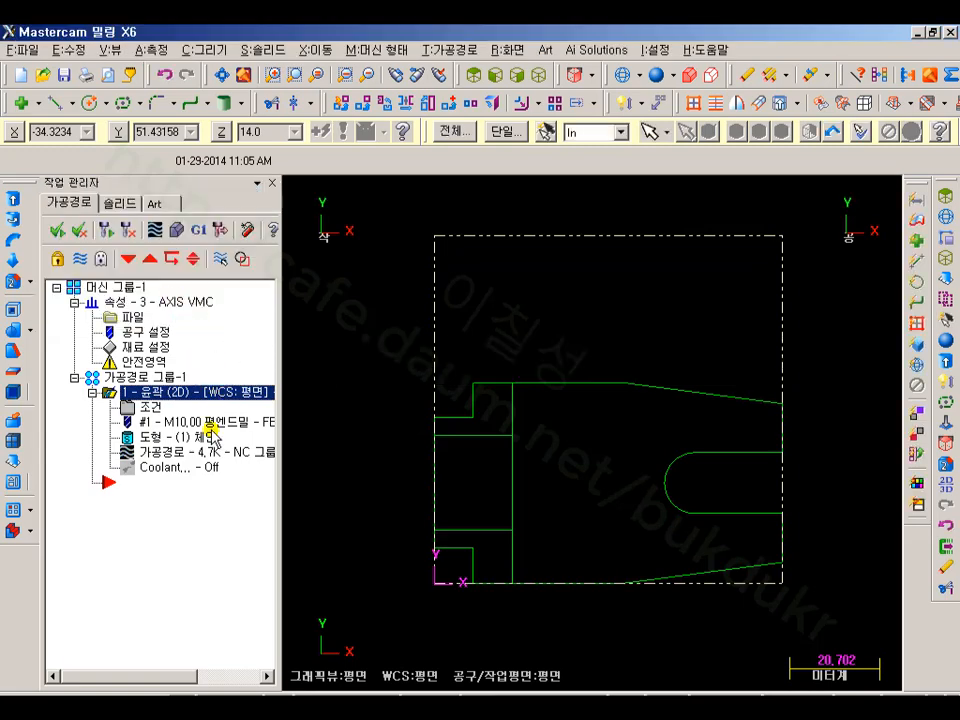
Set the contour's start extension length to 25.
left_click(146, 412)
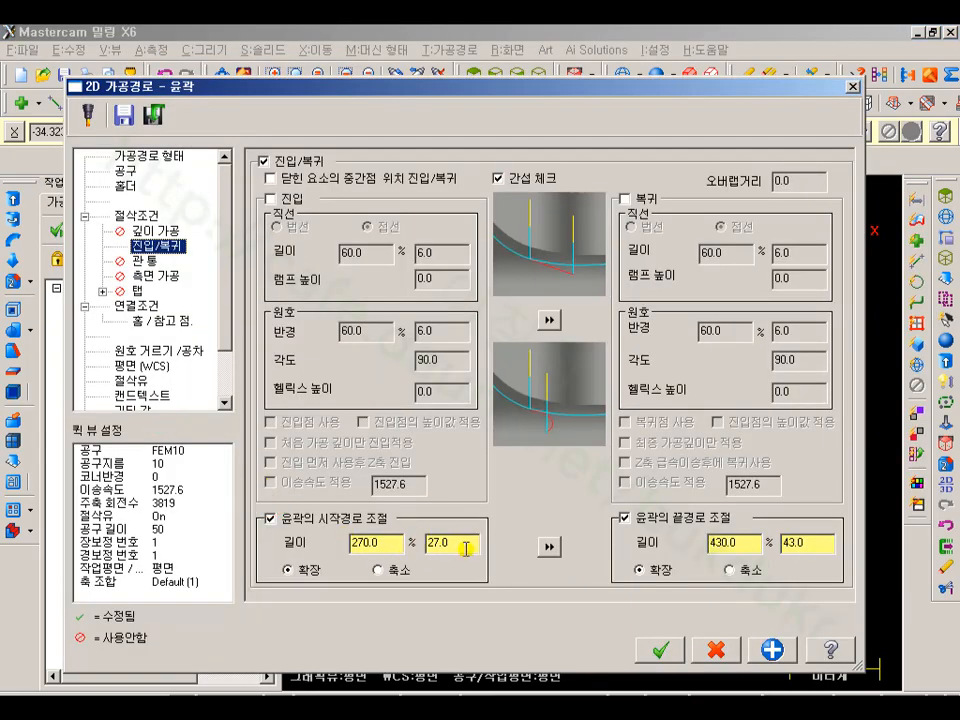
left_click_drag(466, 549, 408, 572)
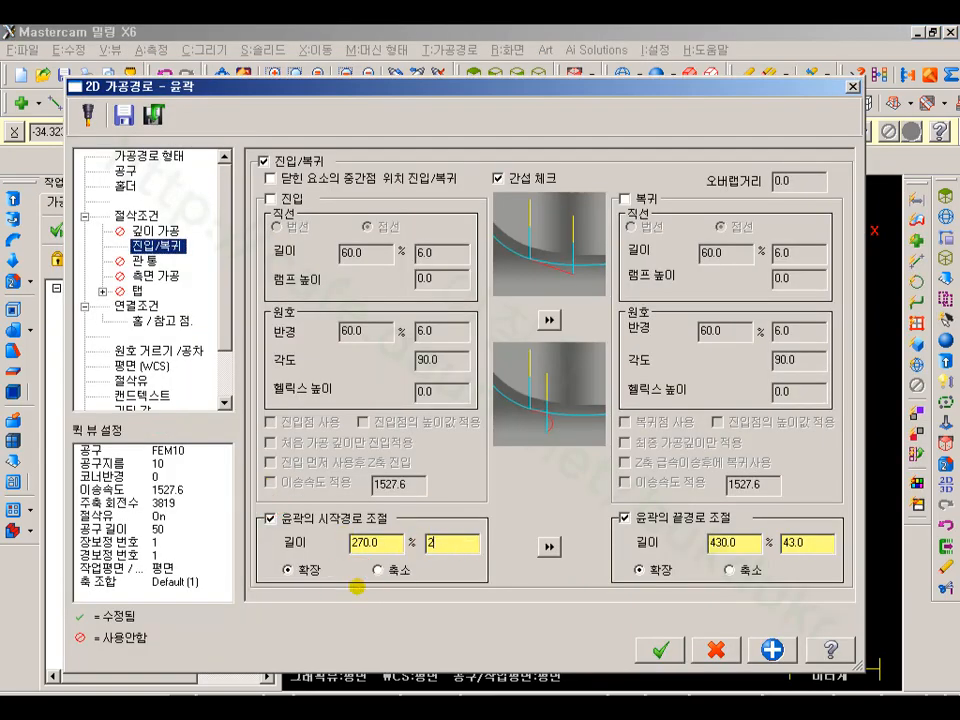
left_click(660, 652)
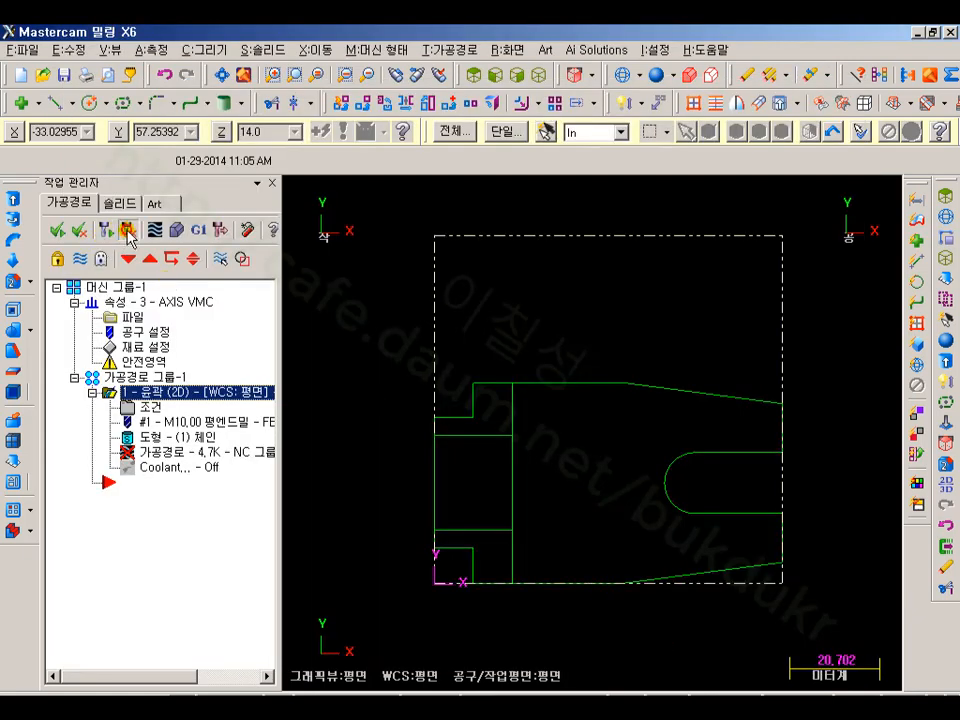
Set the contour's start extension length to 20 and regenerate the toolpath.
left_click(145, 408)
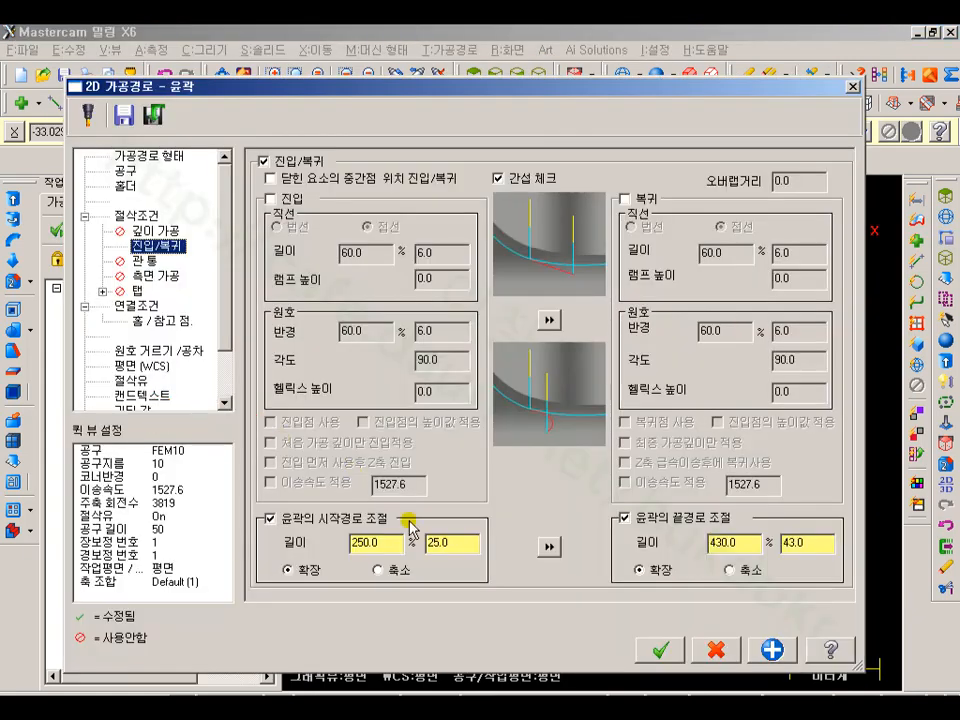
double_click(437, 544)
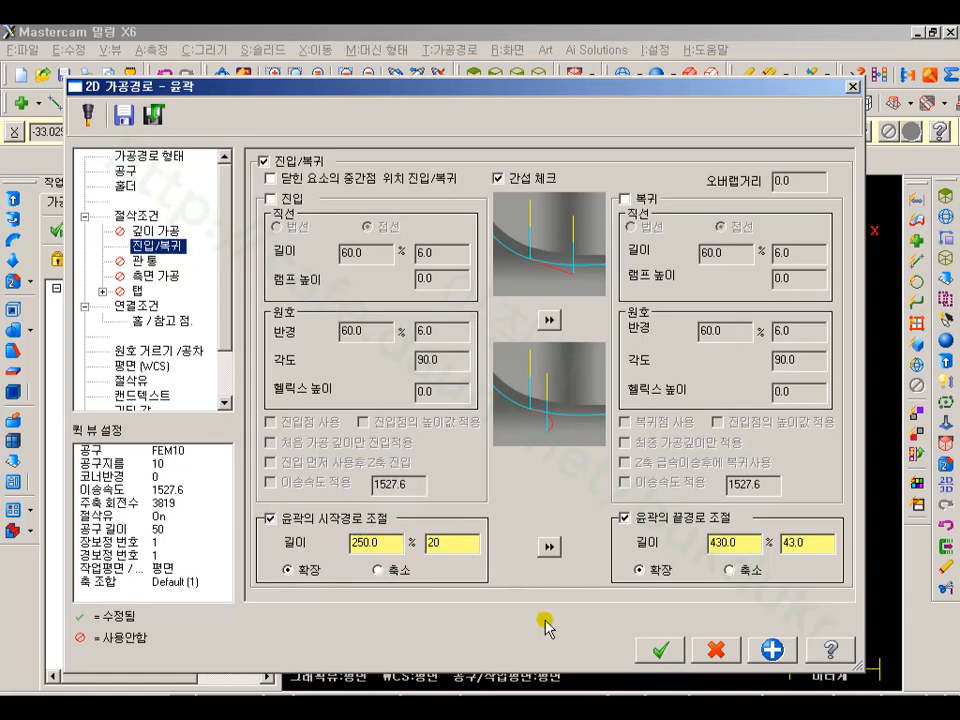
left_click(657, 651)
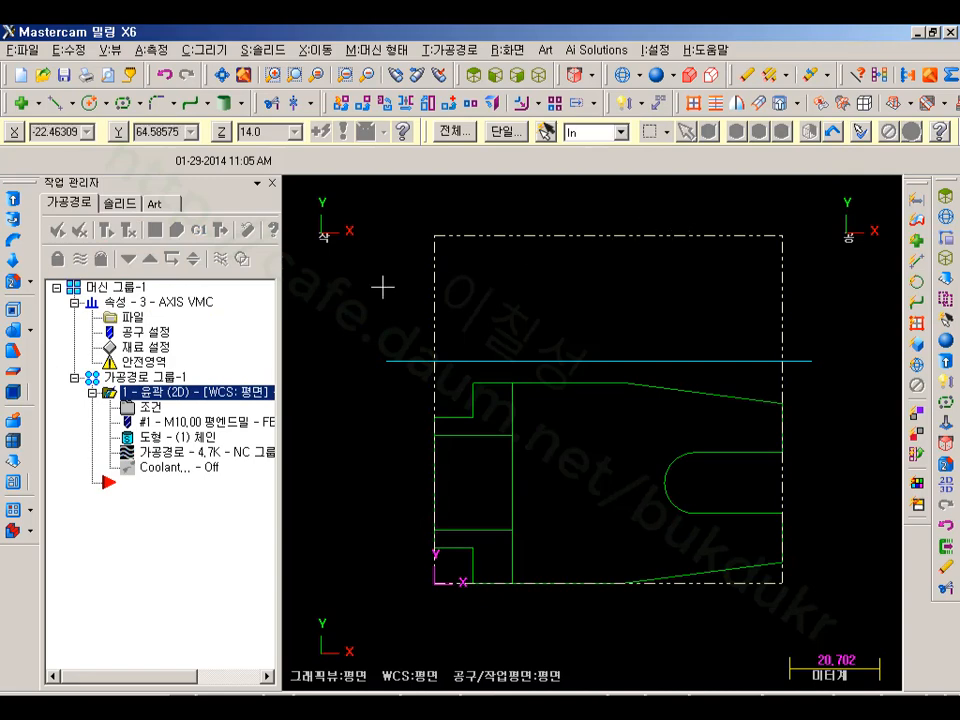
Backplot the contour to its end and examine the tool and the path around the stock in 3D.
left_click(156, 231)
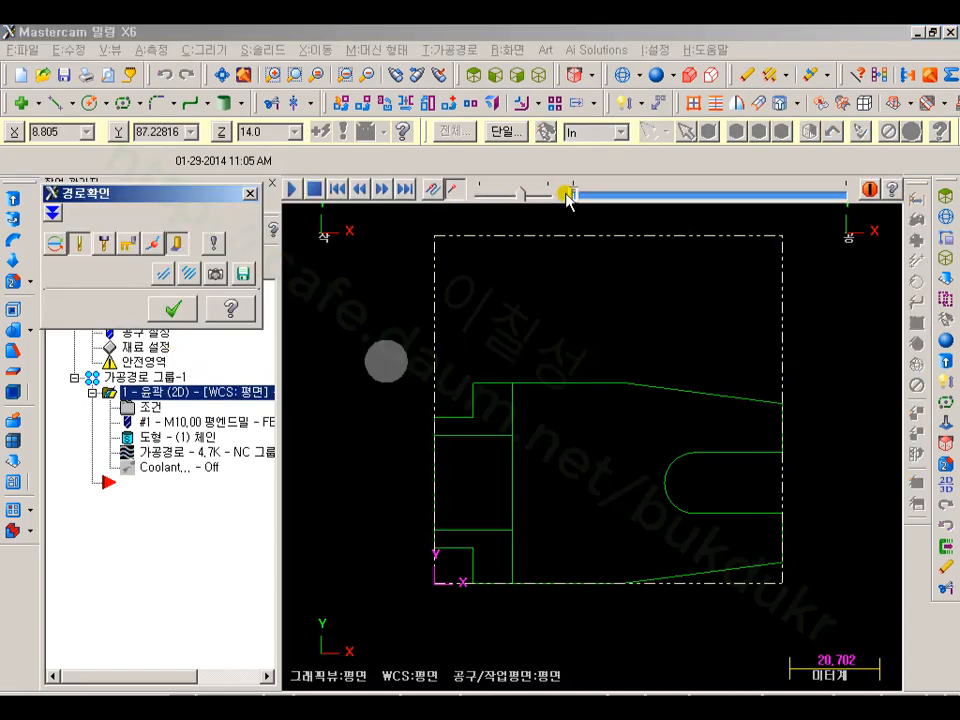
left_click_drag(574, 193, 846, 192)
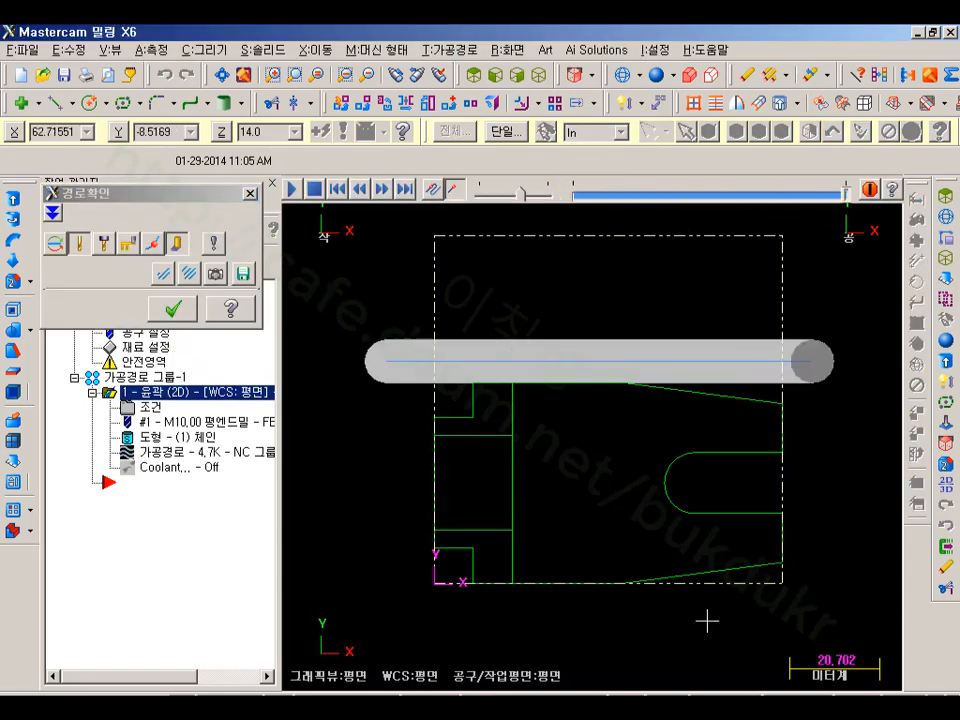
middle_click_drag(579, 497, 908, 424)
scroll(750, 402, "down", 2)
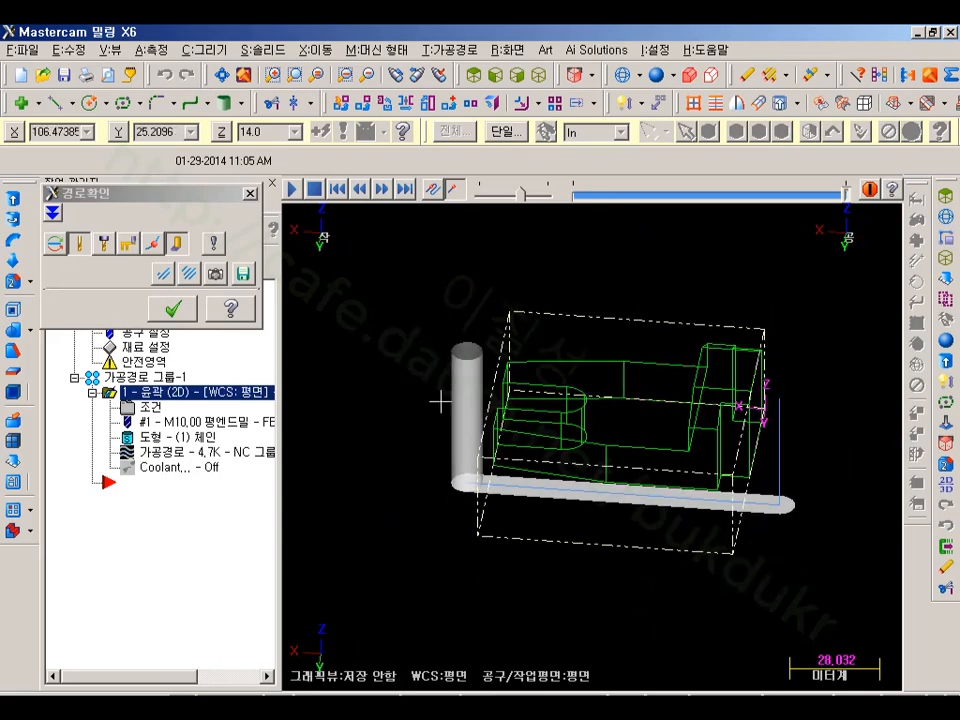
left_click(186, 316)
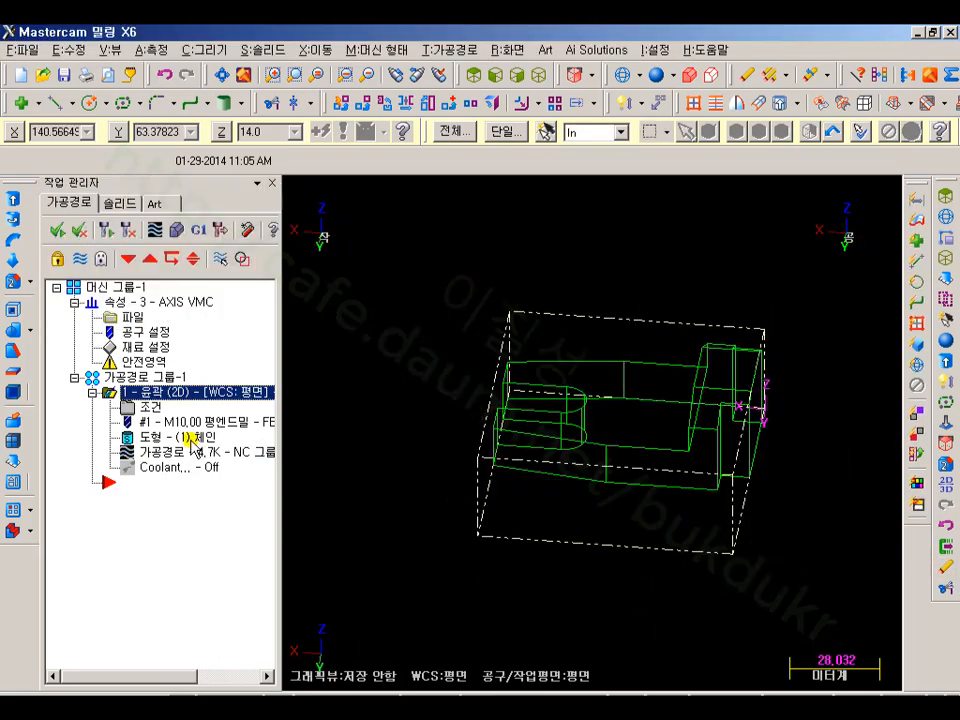
Enable multiple side passes for the contour with 10 roughing passes at 5.0 spacing, and regenerate the toolpath.
left_click(150, 407)
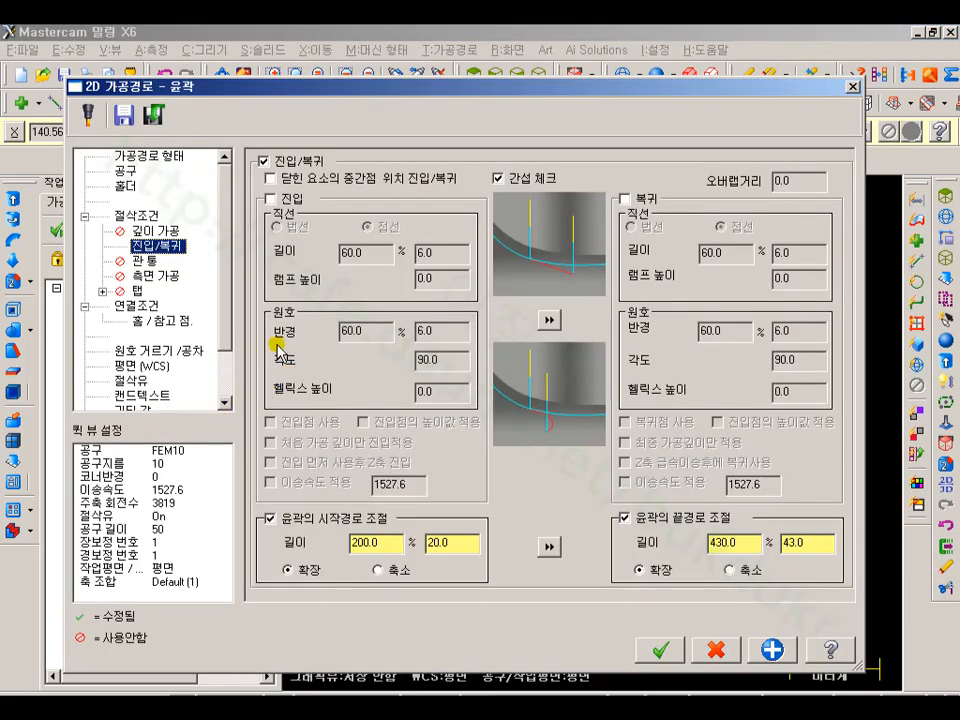
left_click(158, 276)
left_click(285, 184)
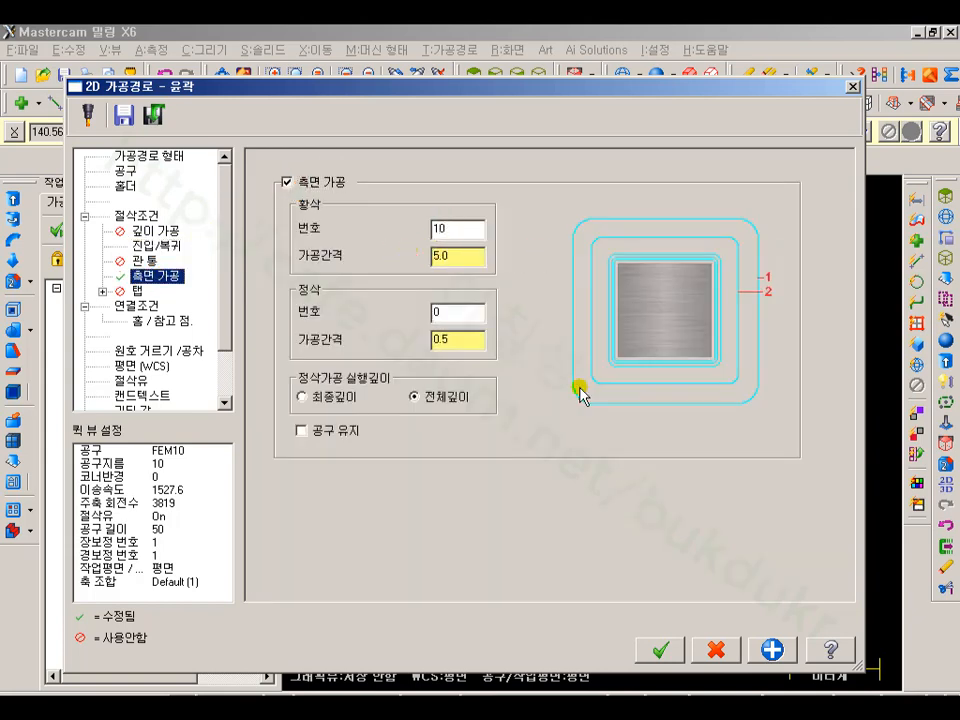
left_click(660, 650)
left_click(129, 230)
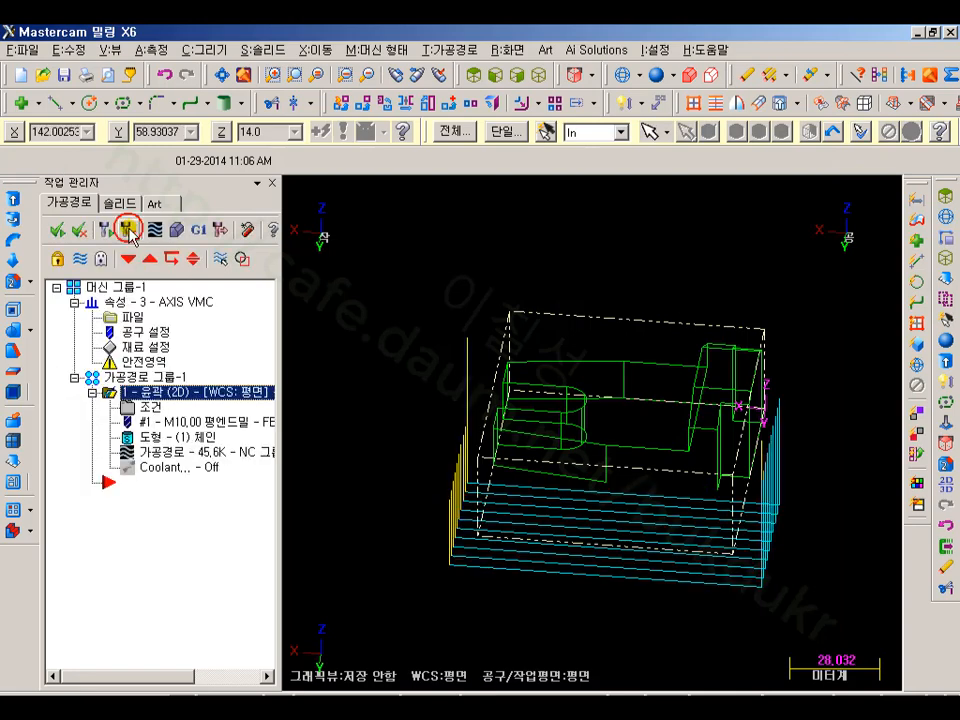
Hide the toolpath display and run the solid machining simulation in isometric view at the highest display quality.
left_click(539, 75)
key("alt+F1")
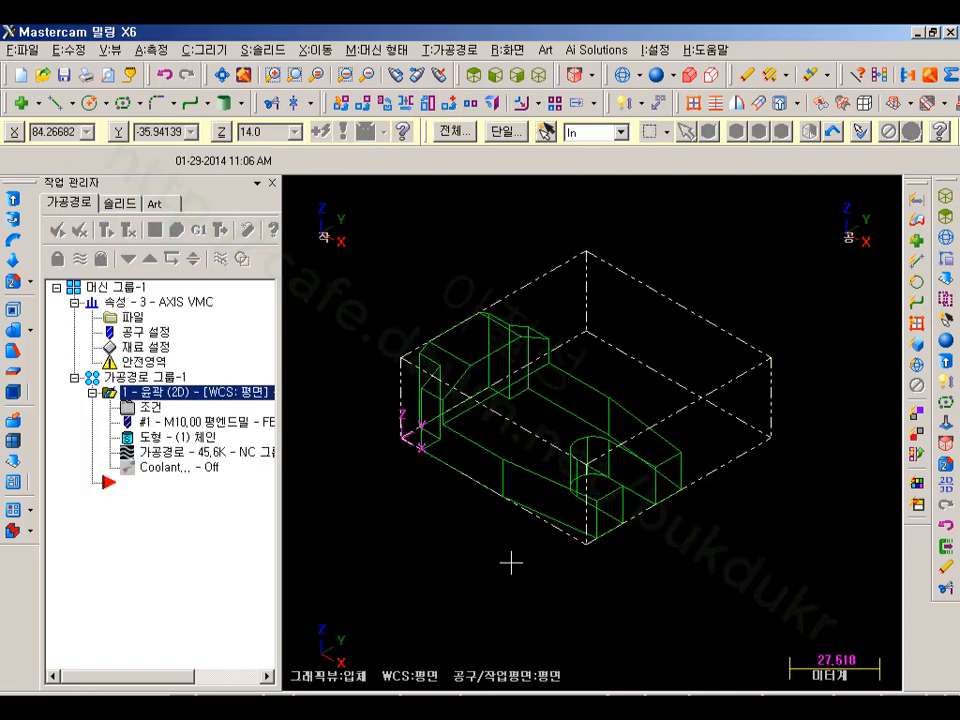
left_click(177, 231)
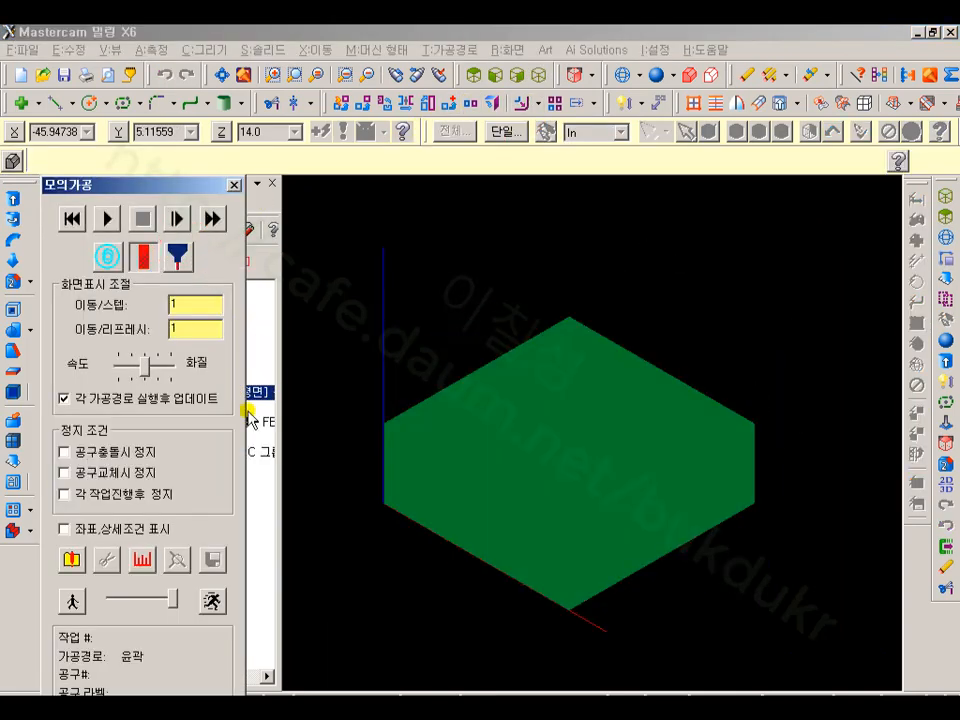
left_click_drag(161, 602, 166, 598)
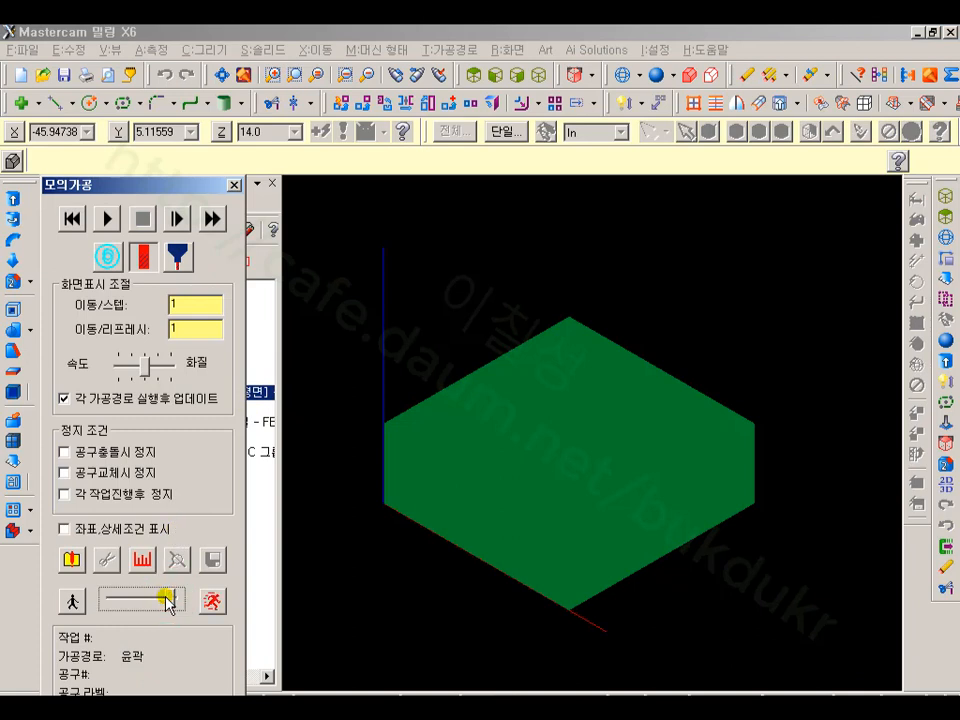
left_click_drag(148, 373, 176, 364)
left_click(110, 216)
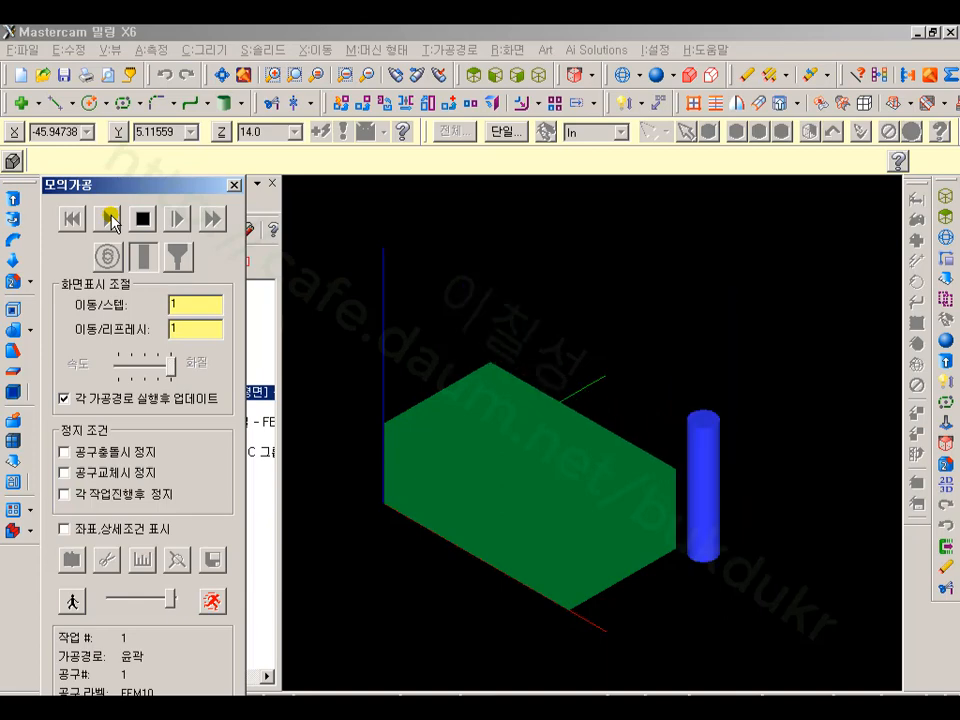
Examine the simulated stock from several angles and close the simulation.
middle_click_drag(525, 480, 540, 290)
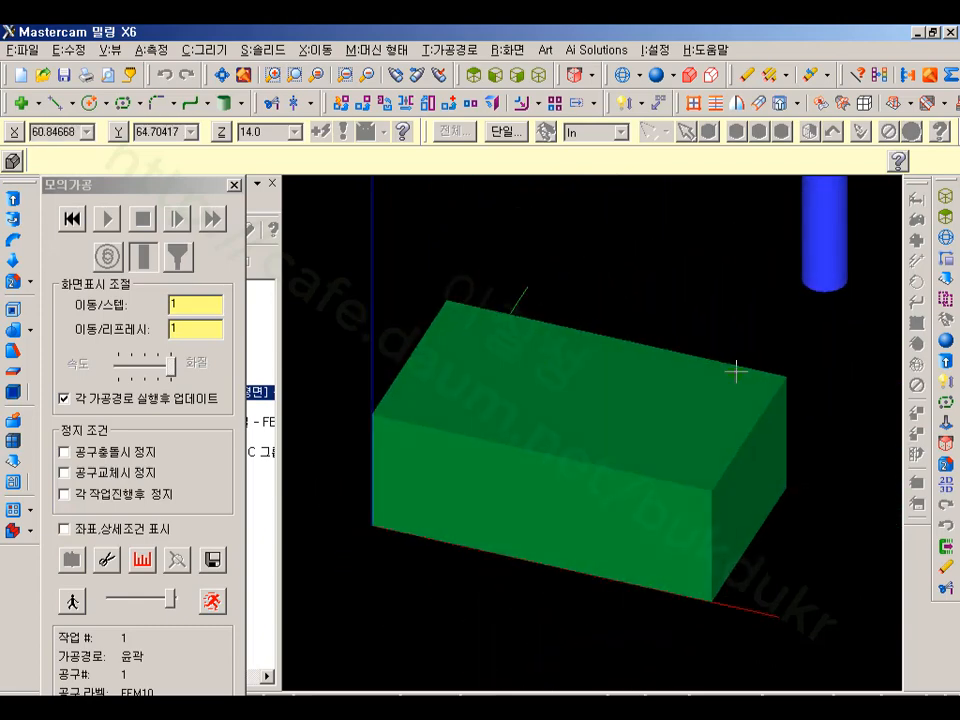
middle_click_drag(750, 441, 690, 386)
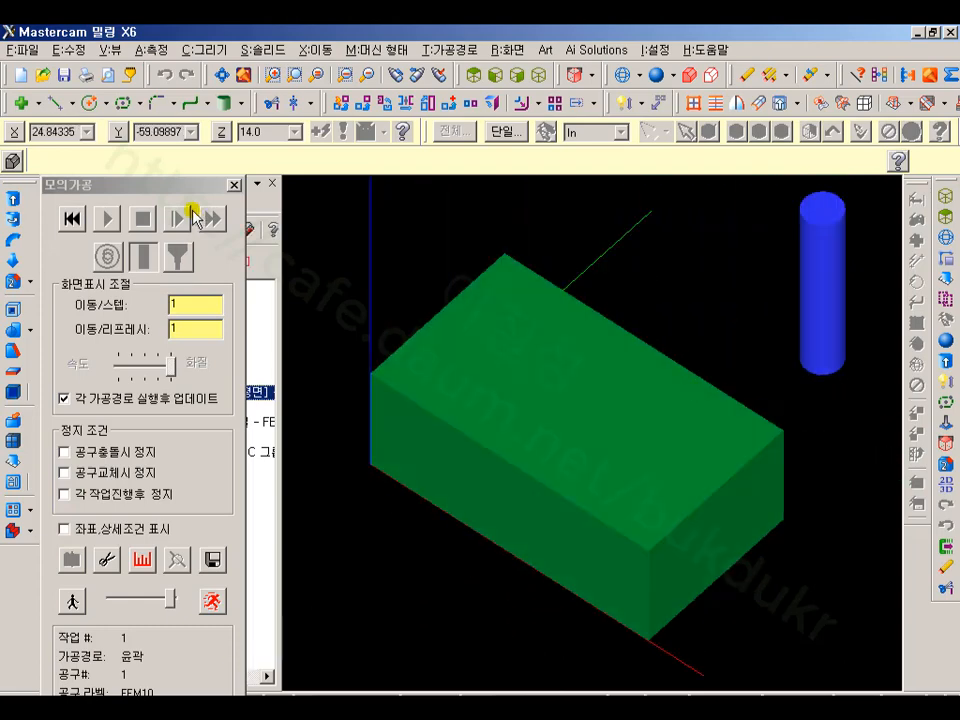
left_click_drag(184, 187, 280, 61)
left_click(241, 637)
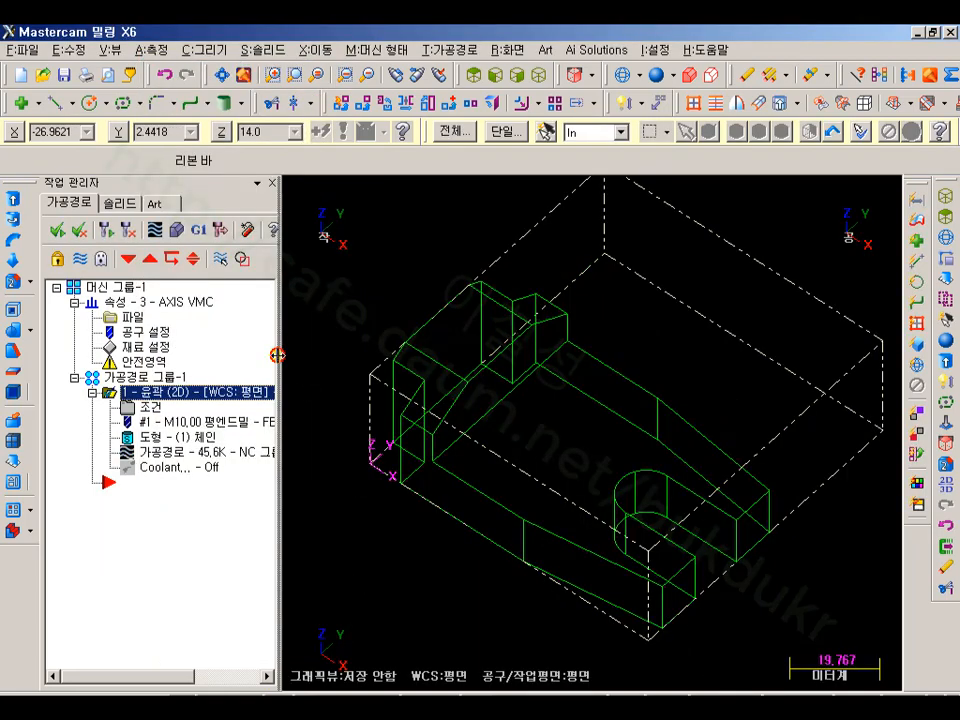
Widen the operations manager and add the comment "WORK FEM Z30" to the contour operation's tool settings.
left_click_drag(277, 355, 425, 355)
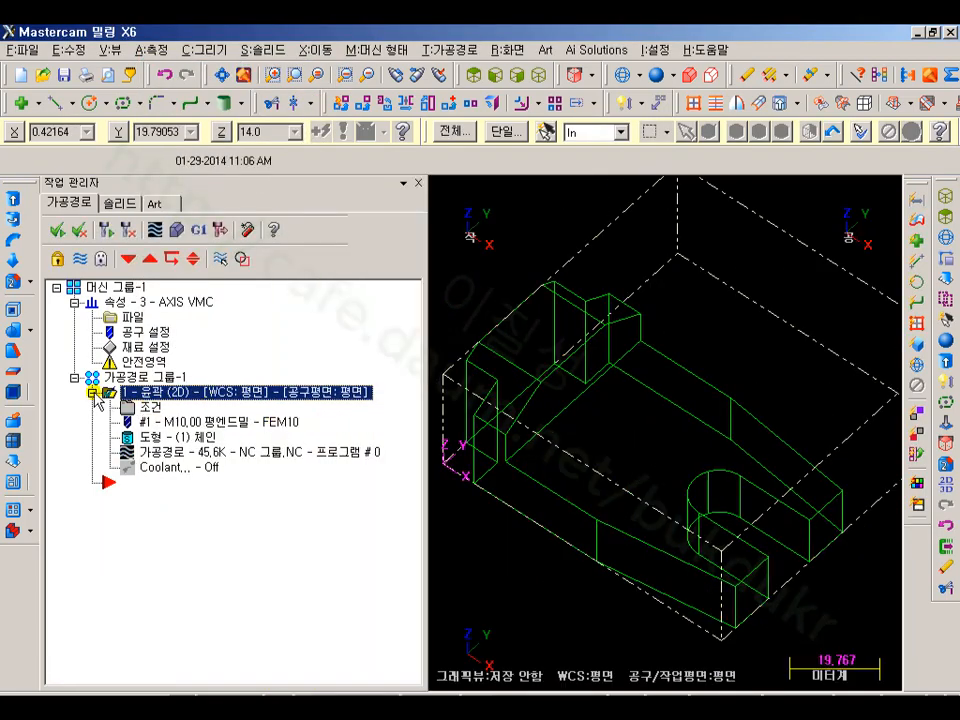
left_click(150, 408)
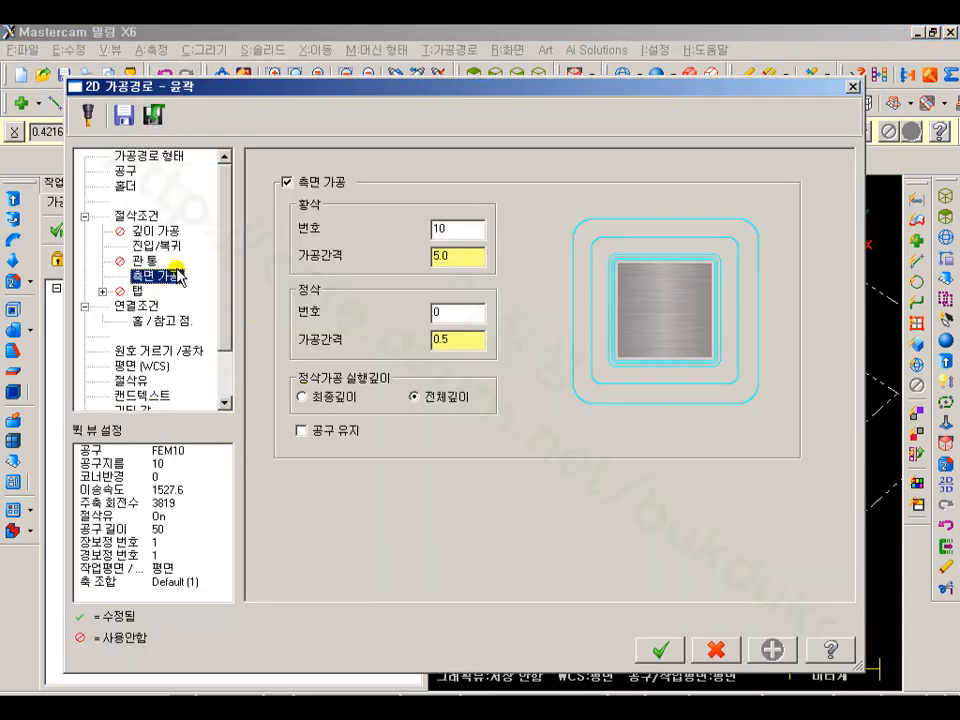
left_click(148, 158)
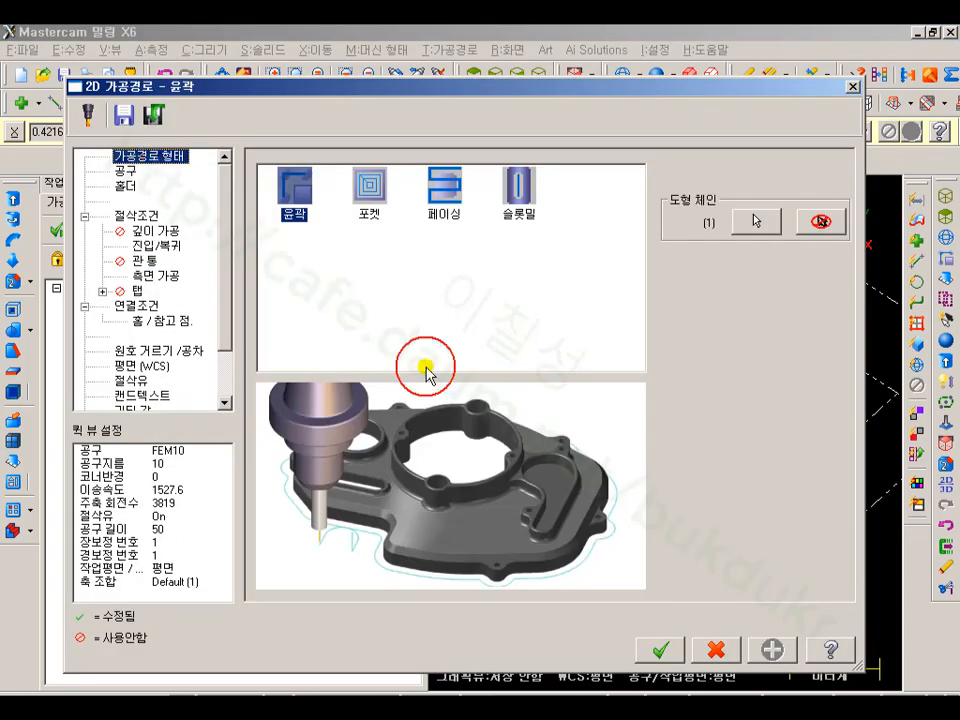
left_click(127, 172)
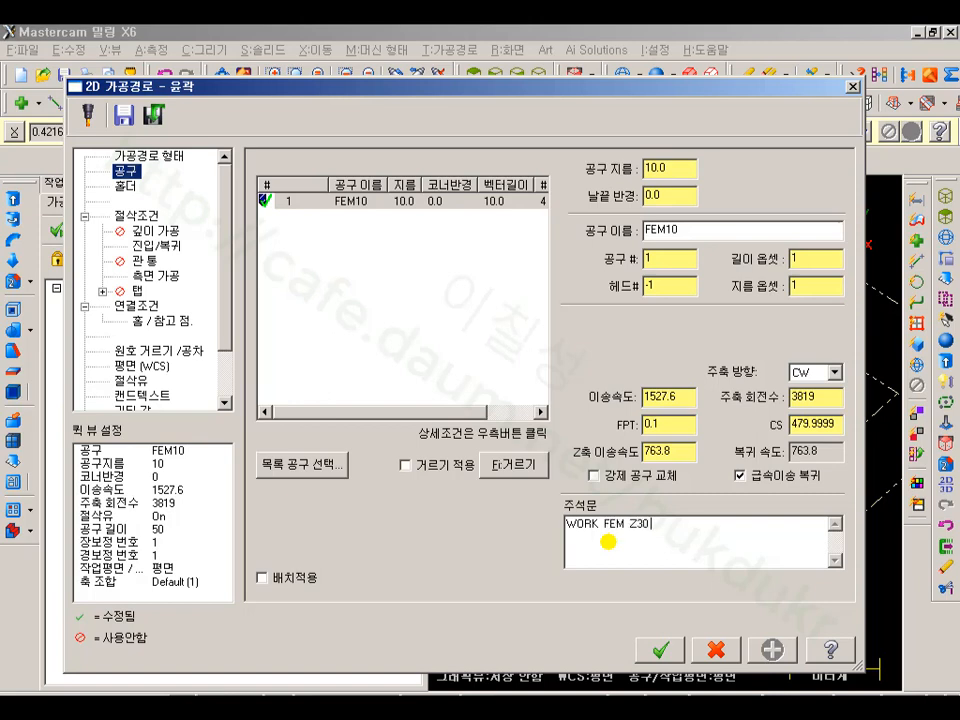
left_click(660, 650)
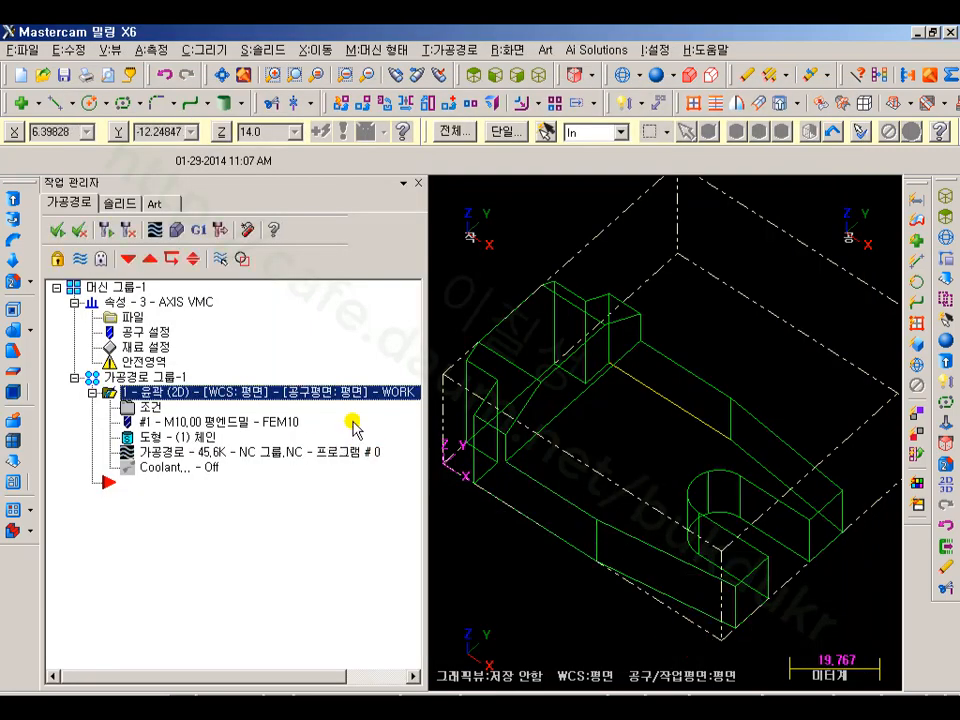
Collapse the first contour operation and start a second 2D contour along the inner edge where the raised wall meets the part's floor.
left_click(92, 393)
scroll(669, 446, "down", 3)
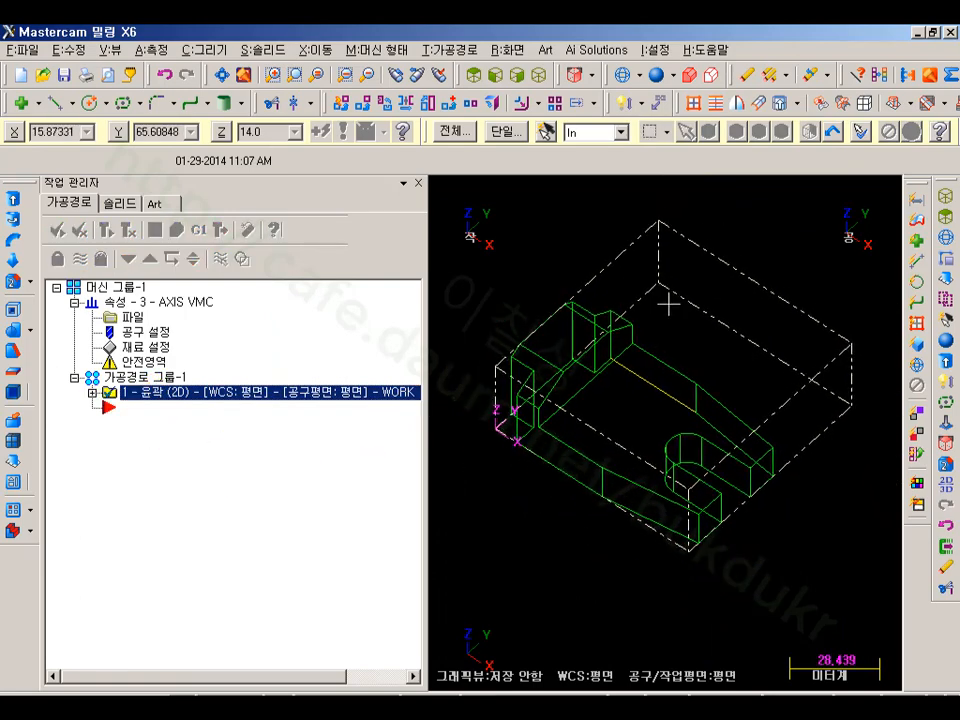
middle_click_drag(671, 319, 675, 304)
scroll(590, 388, "up", 1)
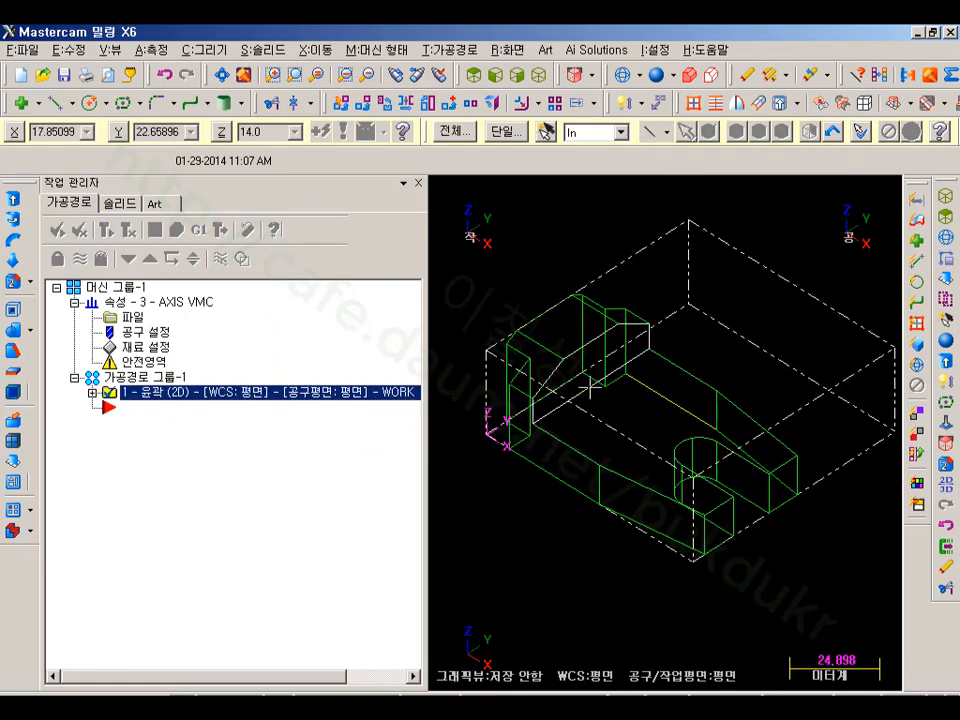
scroll(590, 388, "down", 1)
scroll(481, 424, "up", 2)
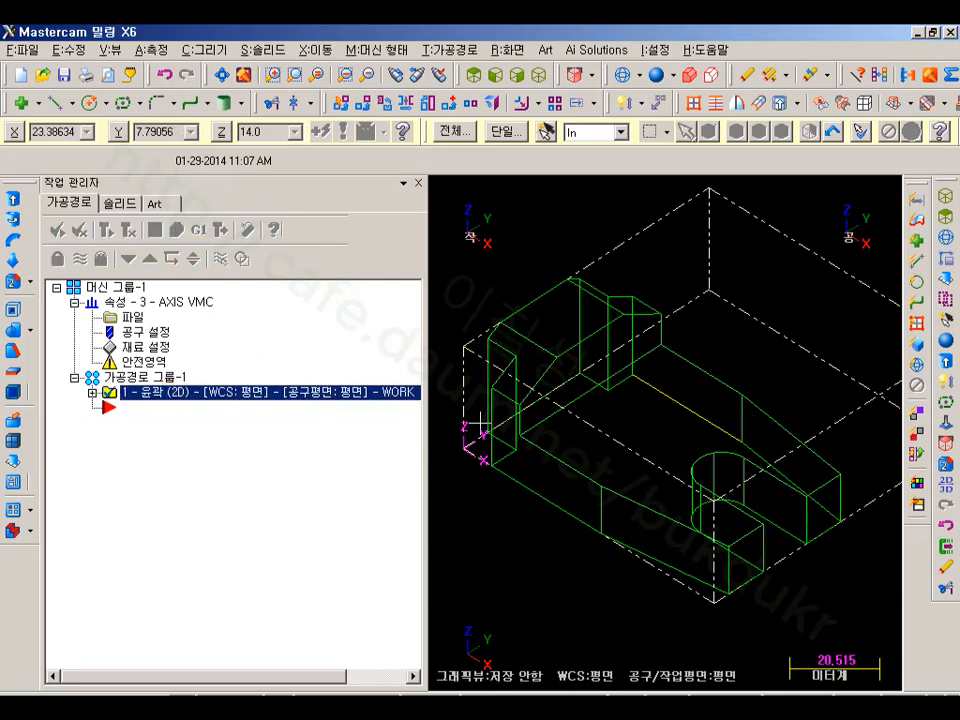
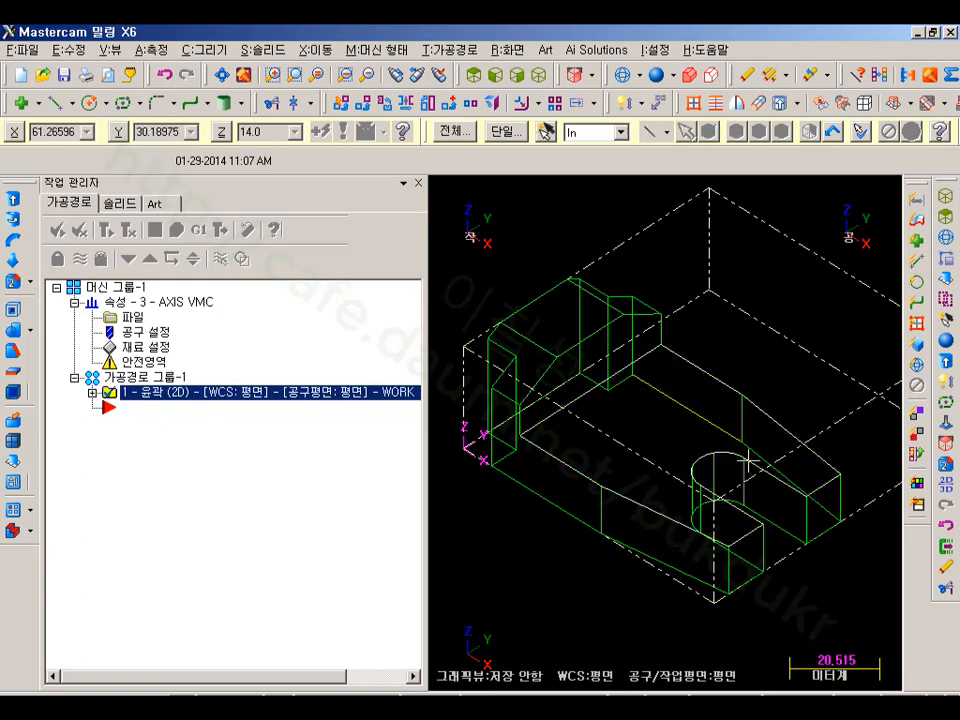
left_click(242, 391)
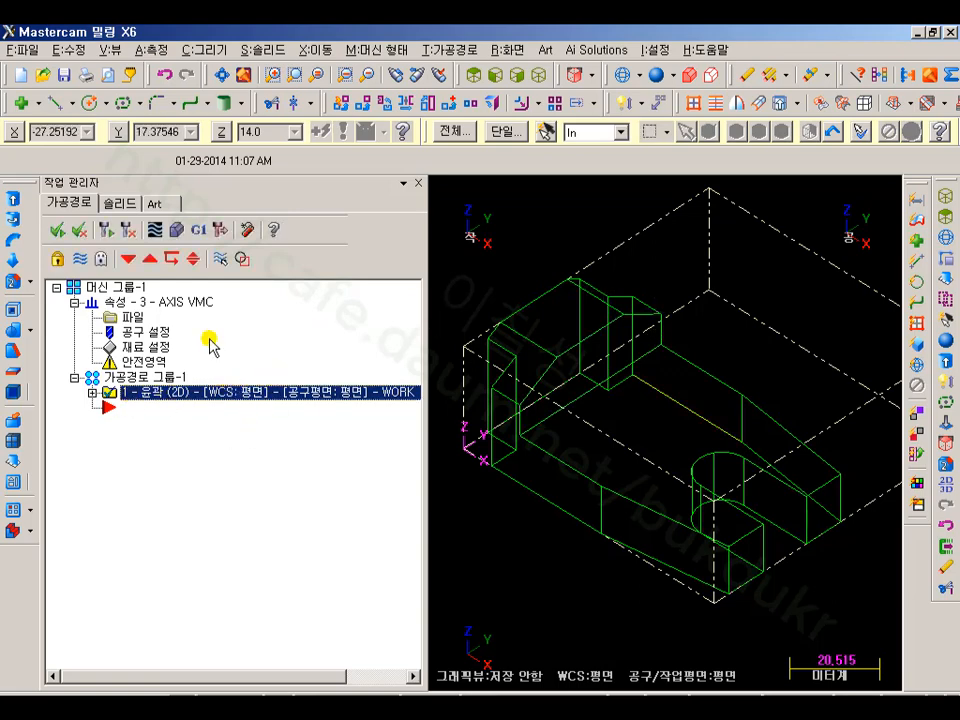
left_click(465, 52)
left_click(505, 71)
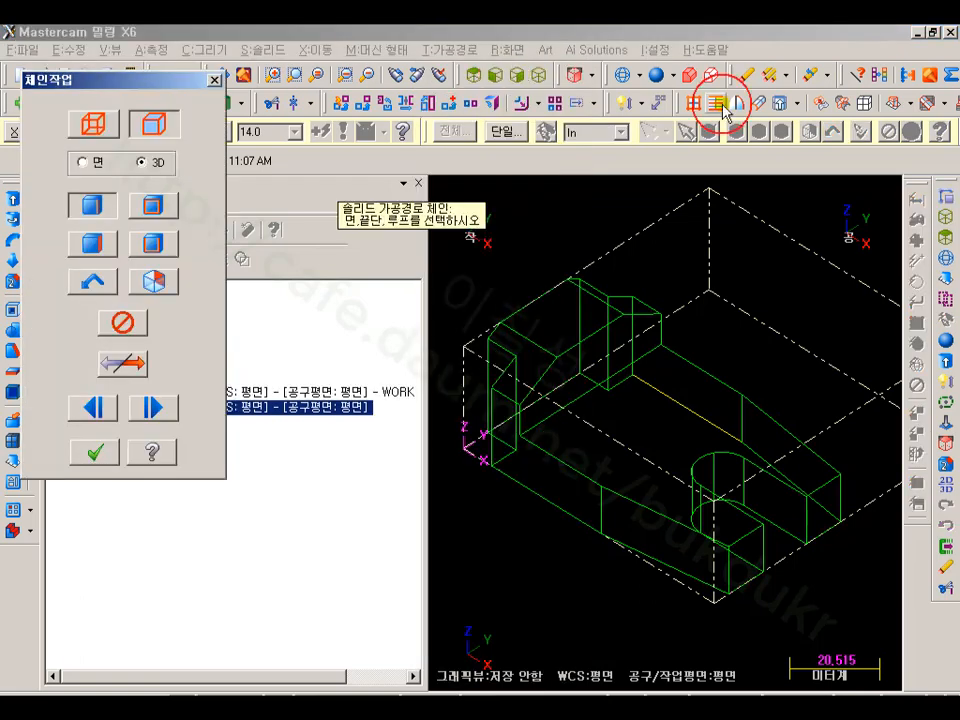
left_click(658, 362)
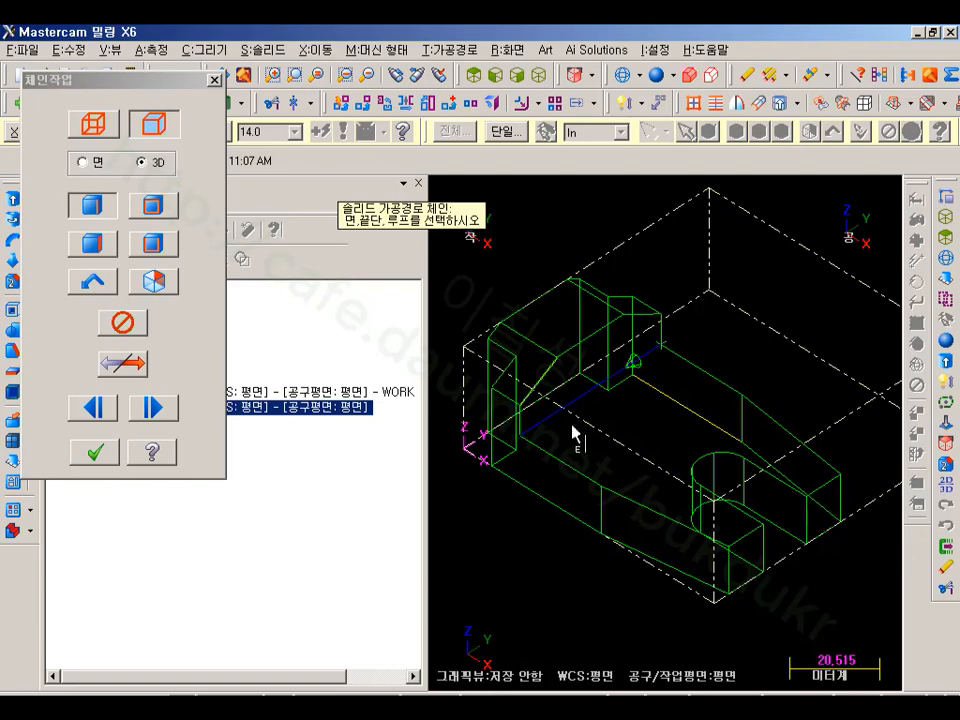
left_click(95, 452)
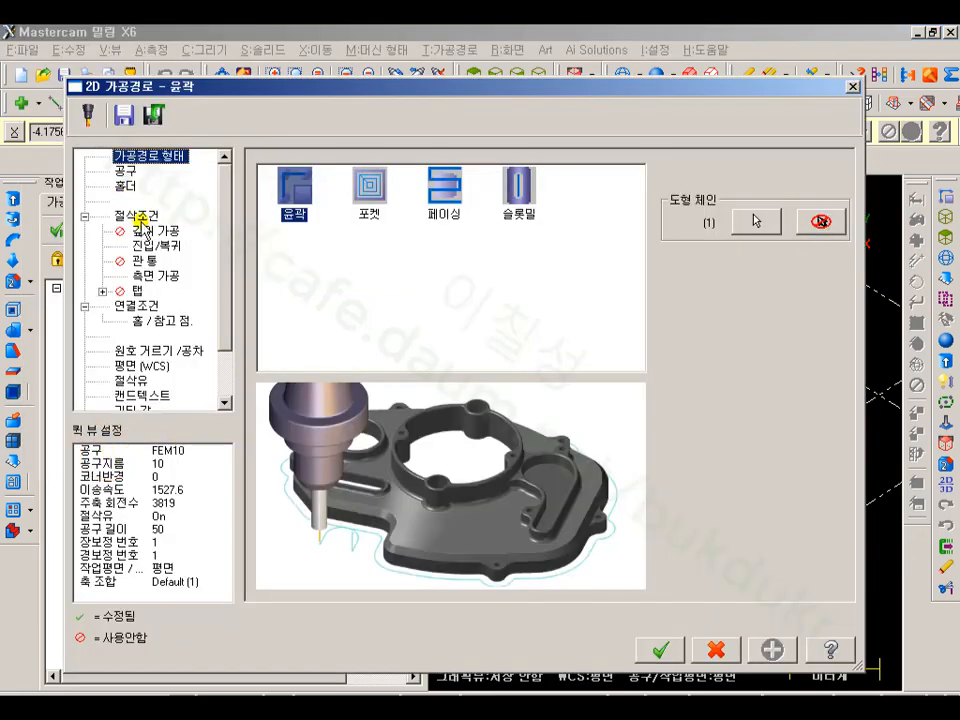
Use the FEM10 tool, set the contour's start extension length to 60% (6.0), and copy it to the end extension.
left_click(125, 171)
left_click(305, 204)
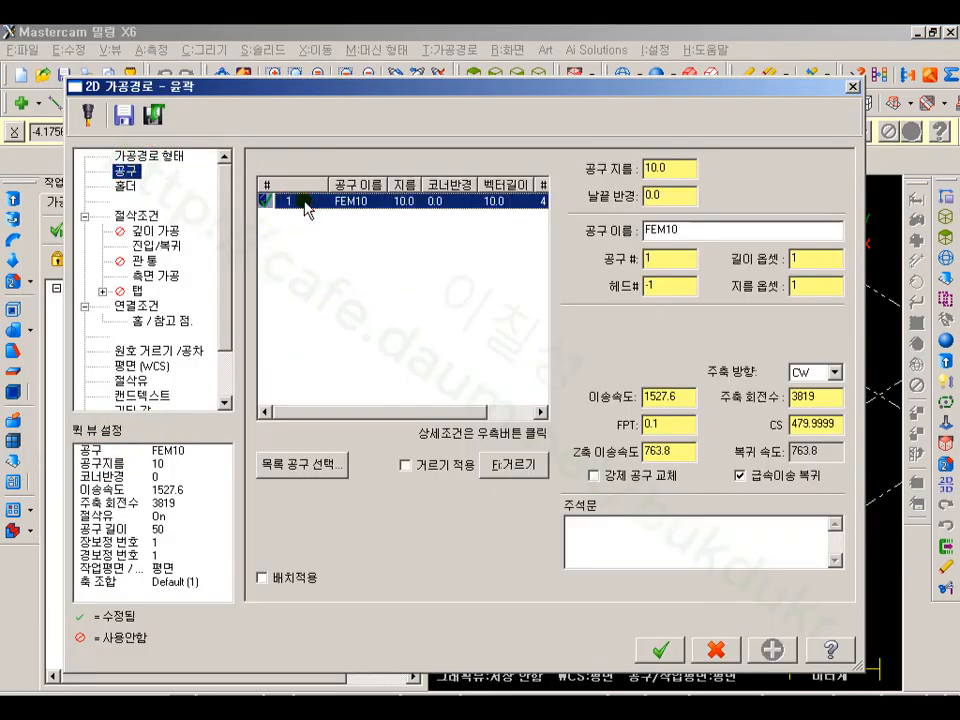
left_click(135, 216)
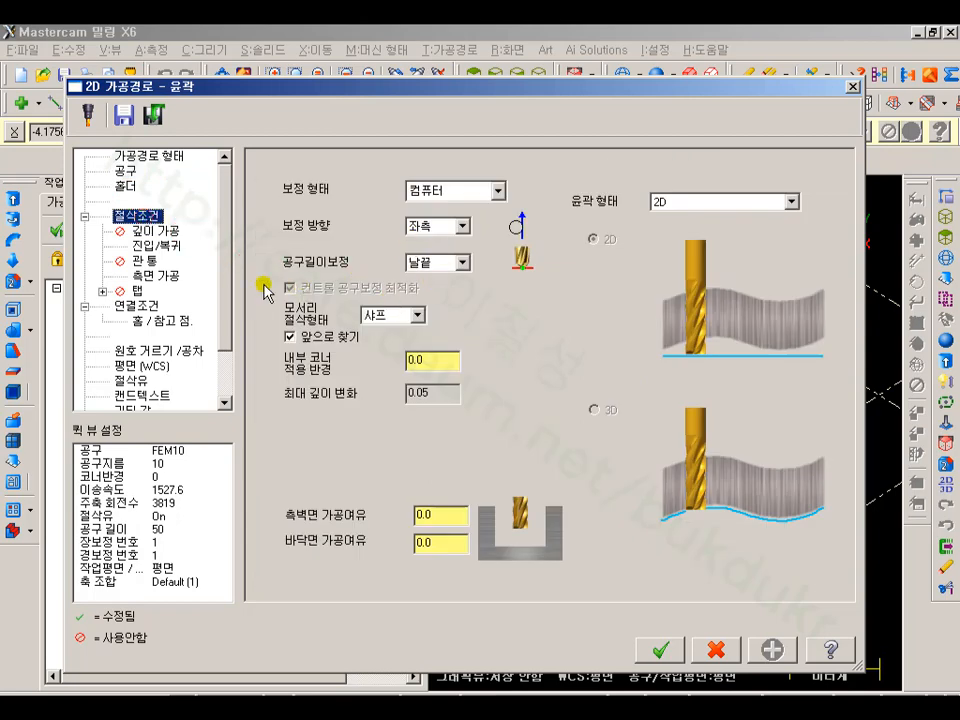
left_click(157, 245)
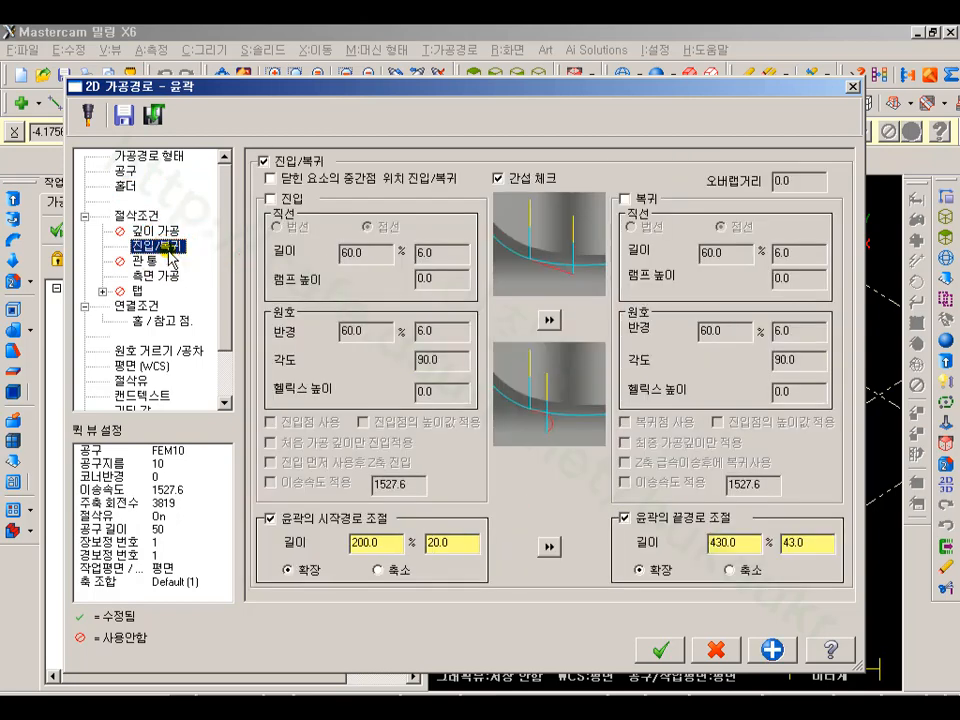
left_click(396, 549)
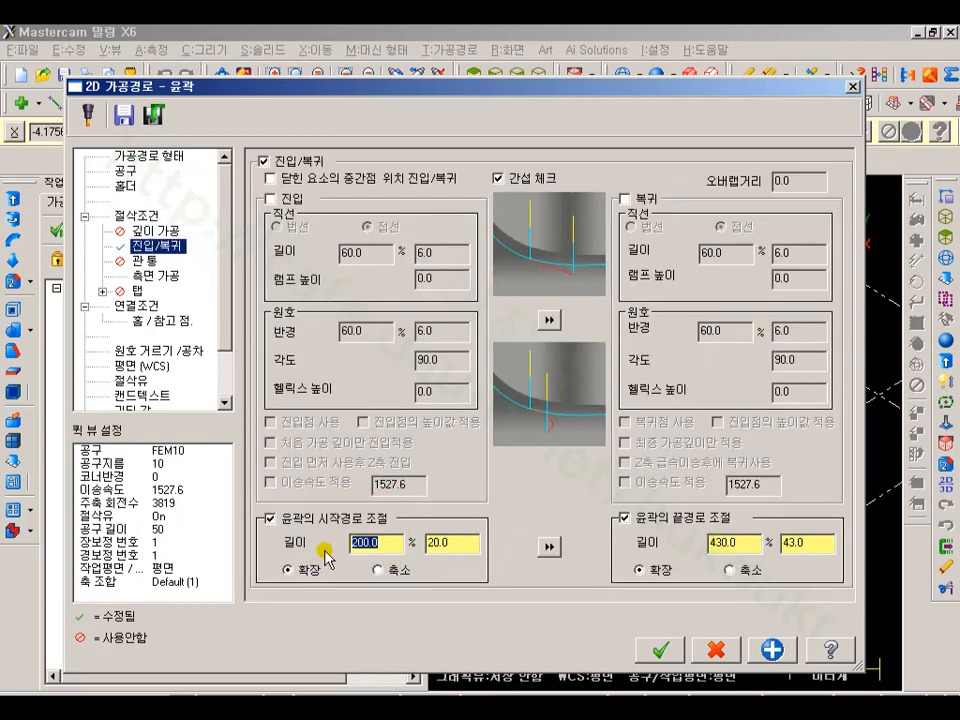
left_click(549, 546)
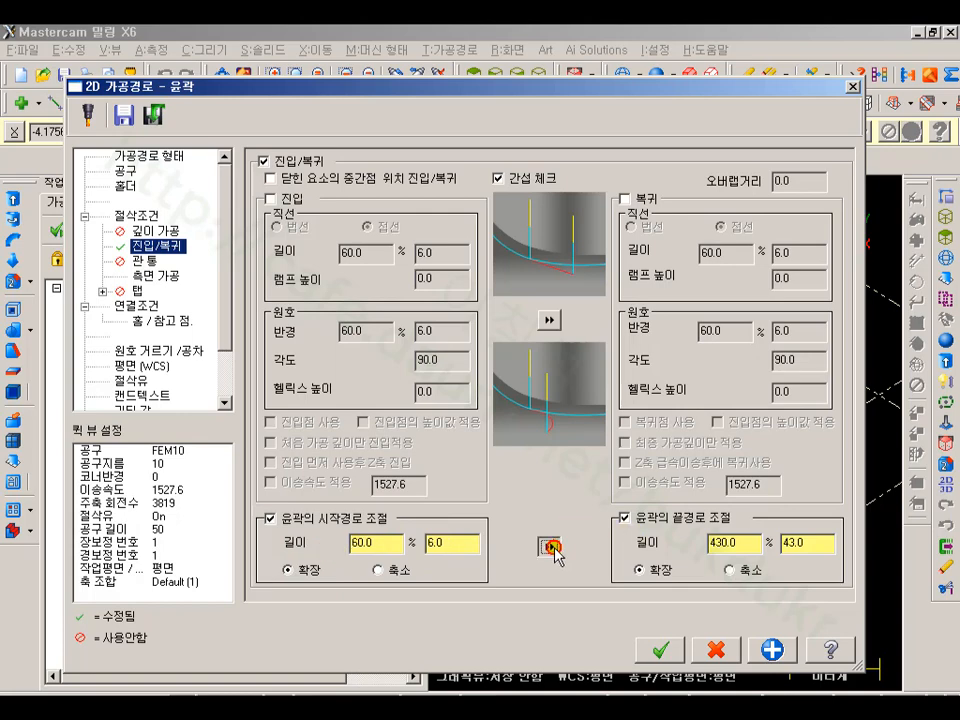
Set the second contour's cutting depth to 0.0 incremental and generate its toolpath.
left_click(143, 307)
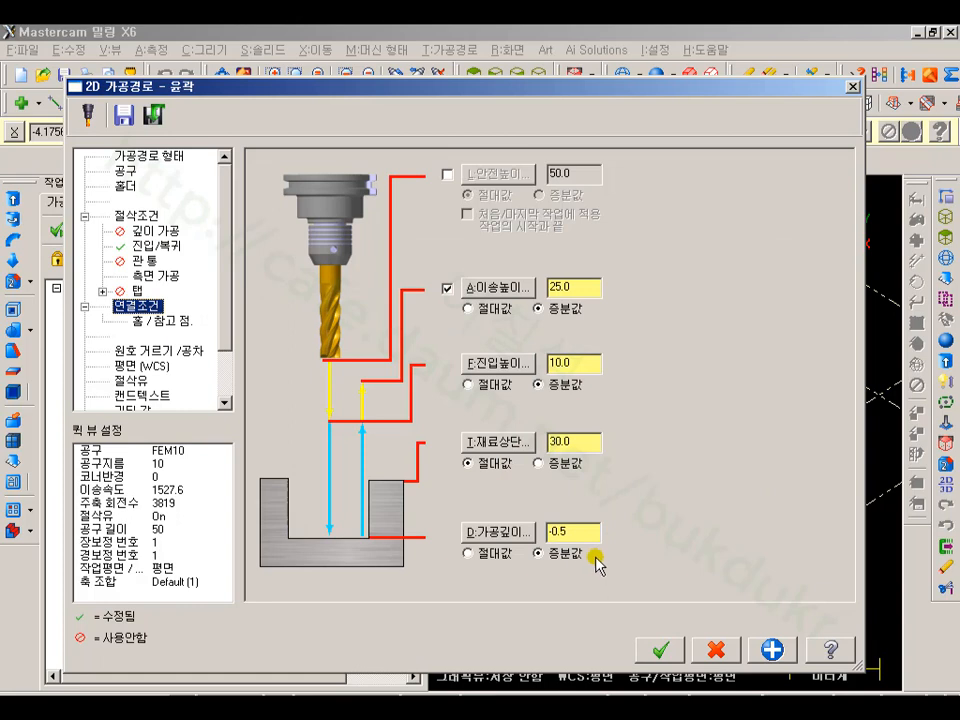
double_click(548, 538)
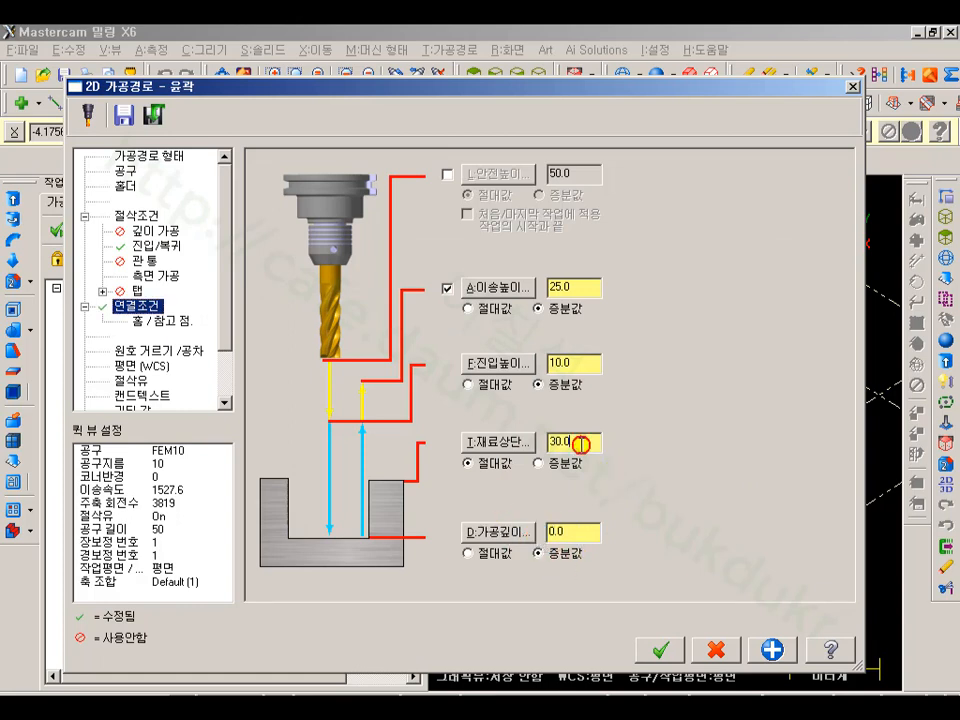
key("Return")
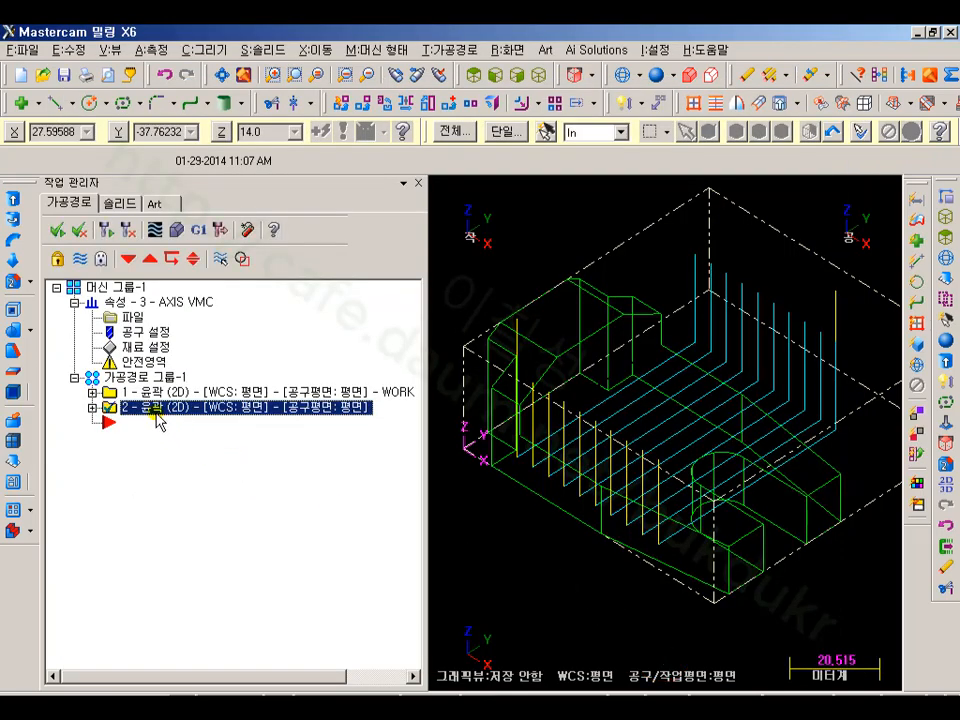
Run the solid machining simulation for all operations in the toolpath group and close it.
left_click(145, 377)
left_click(177, 230)
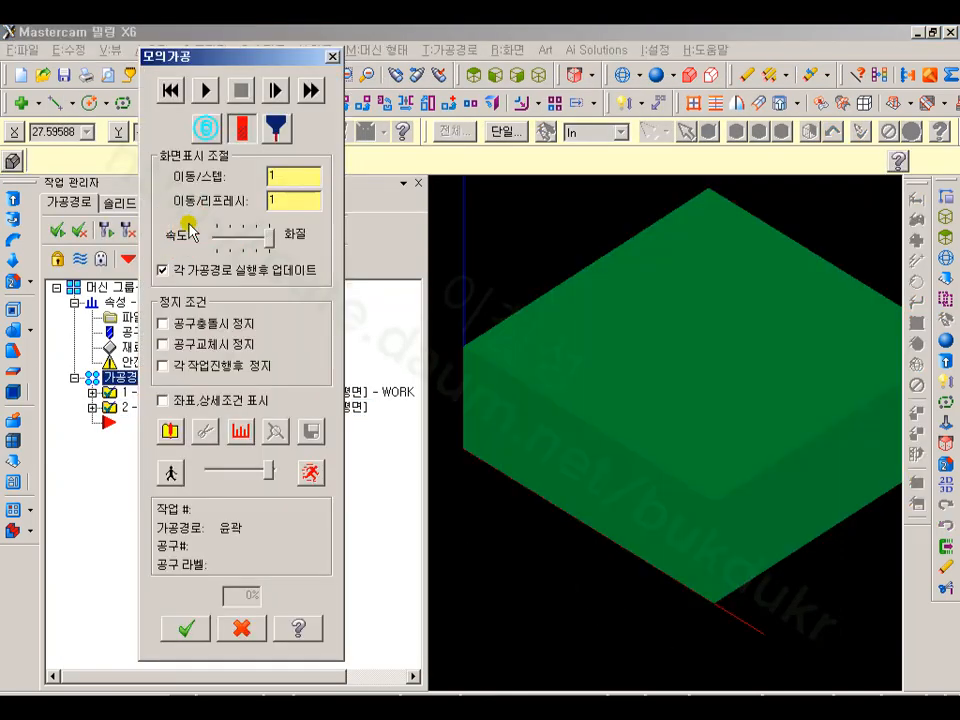
left_click(207, 91)
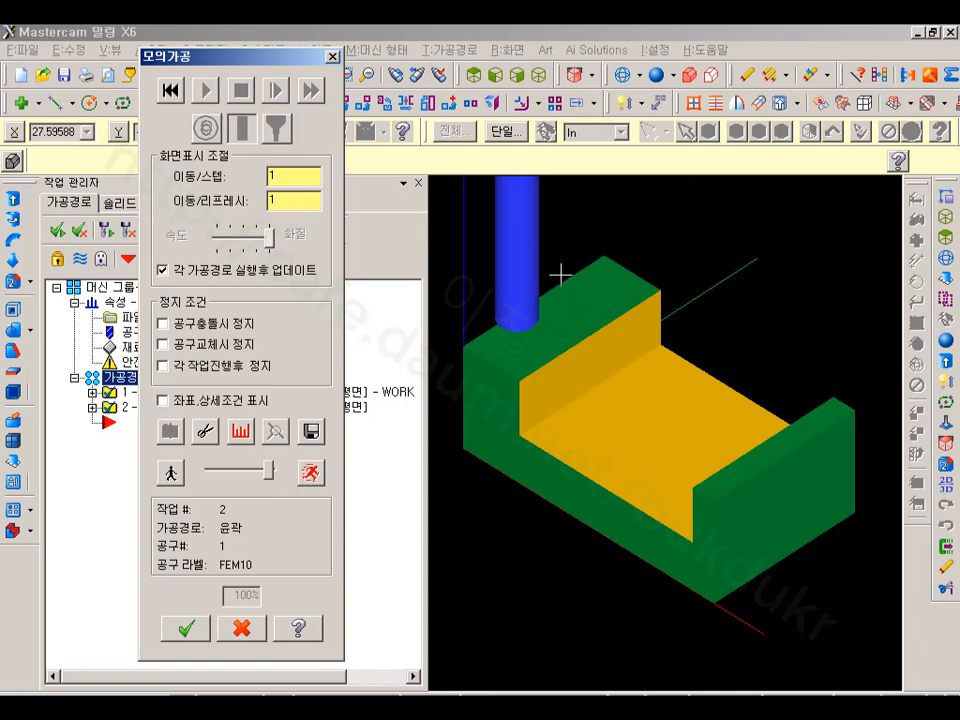
left_click(256, 630)
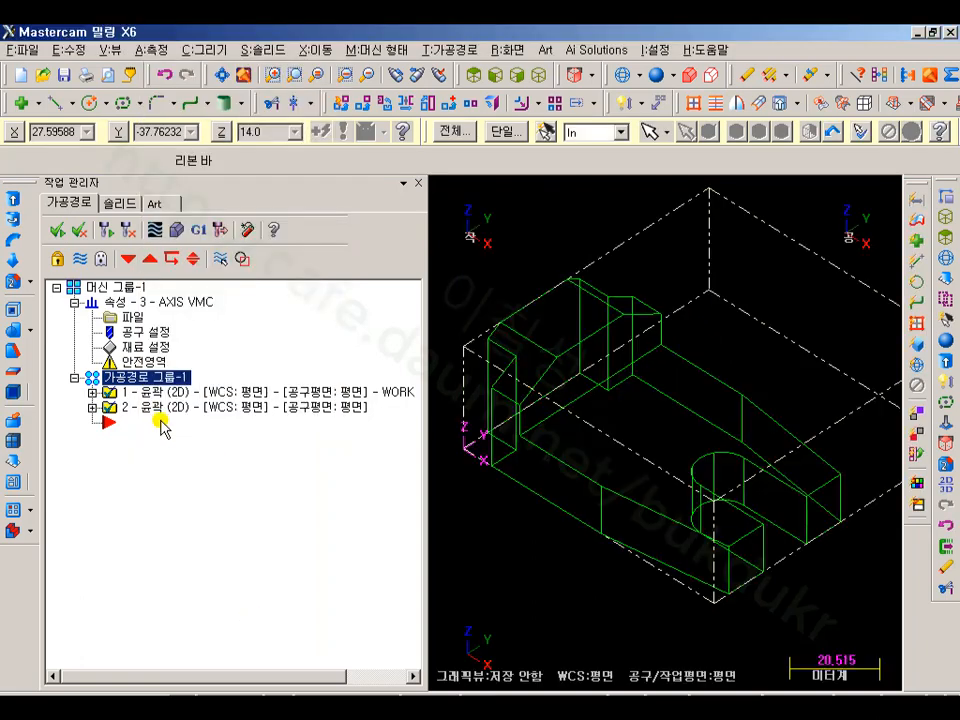
Set the second contour's side roughing passes to 12 and regenerate the toolpath.
left_click(92, 408)
left_click(149, 425)
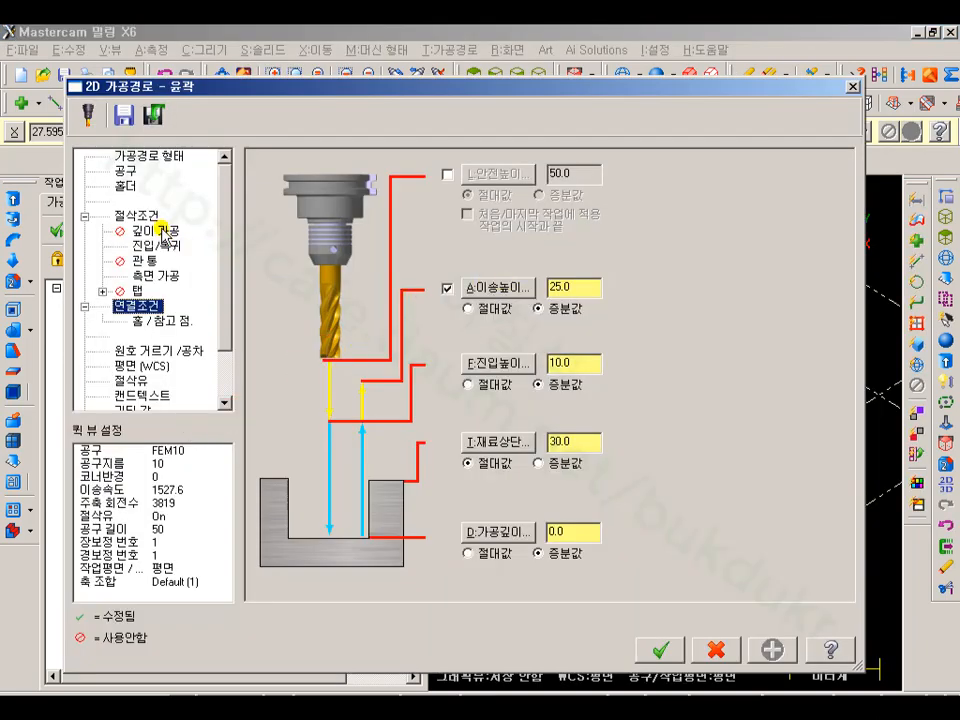
left_click(145, 216)
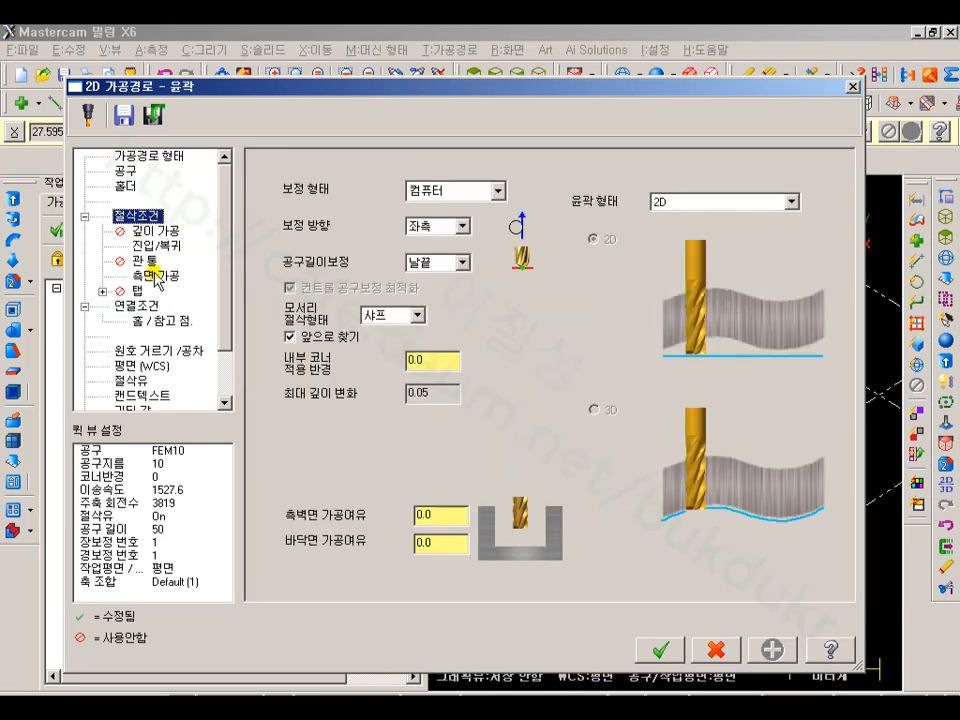
left_click(155, 276)
double_click(455, 229)
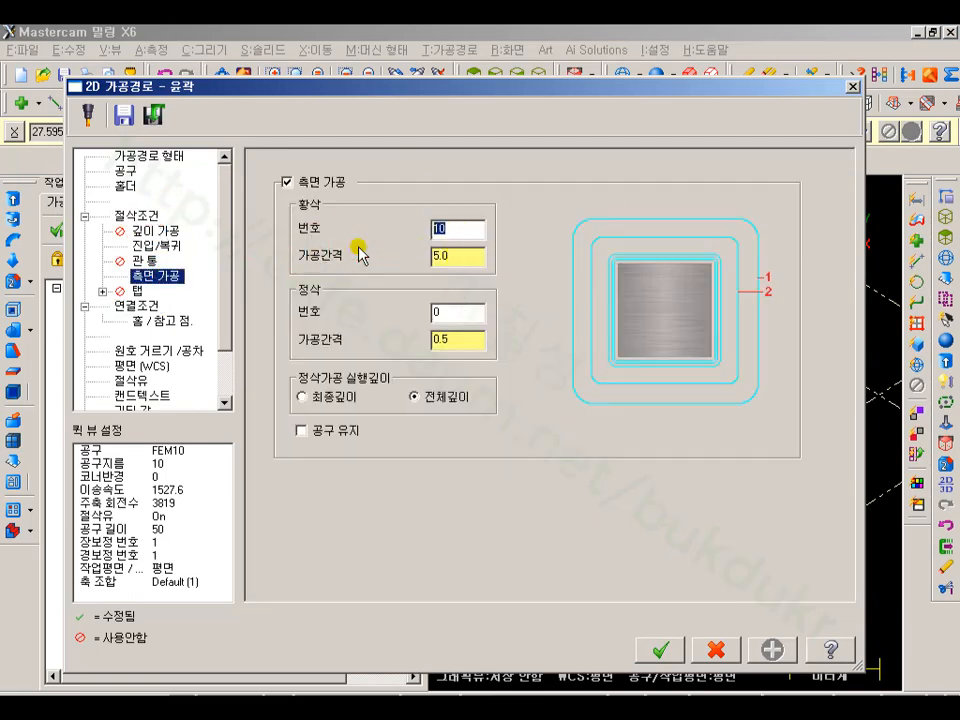
type("12")
left_click(660, 650)
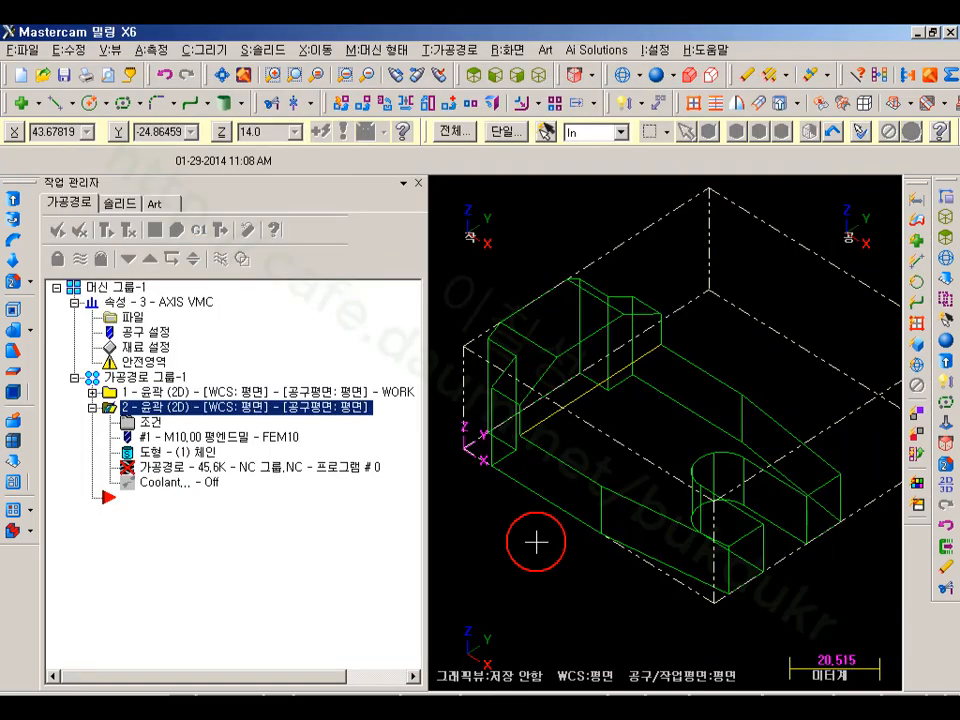
left_click(135, 233)
Simulate both contour operations and save the machined stock as an STL file named T in the data folder.
left_click(142, 378)
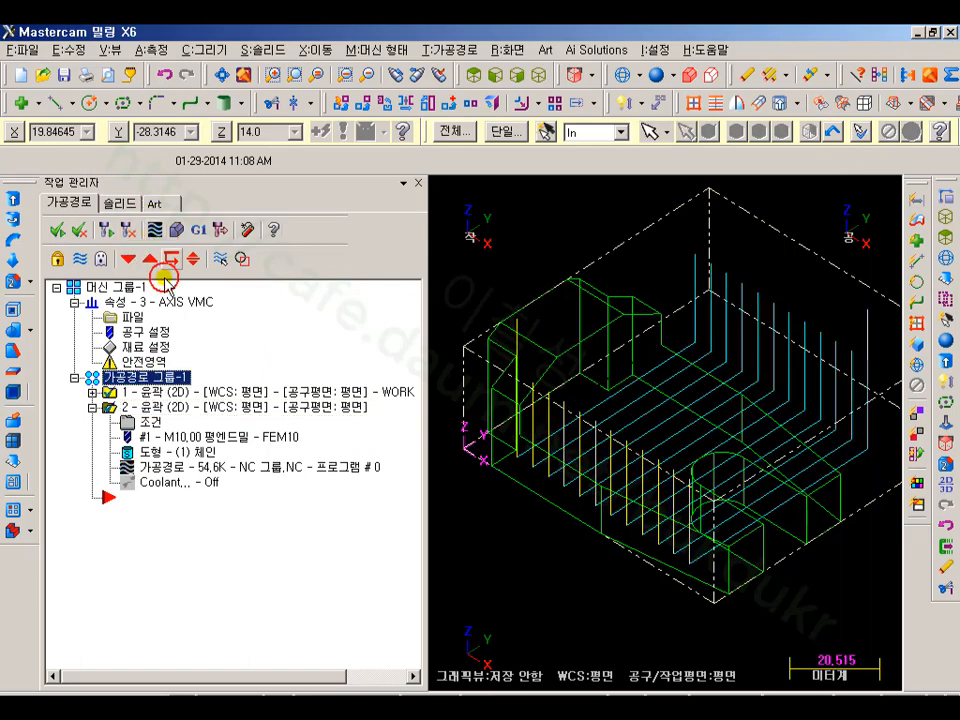
left_click(177, 230)
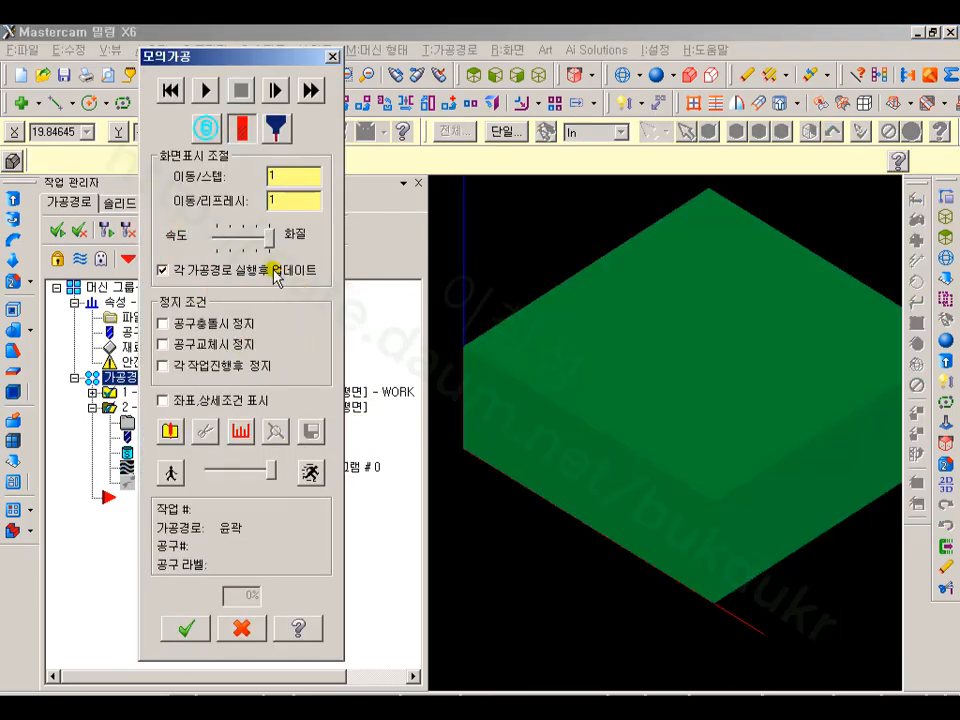
left_click(207, 91)
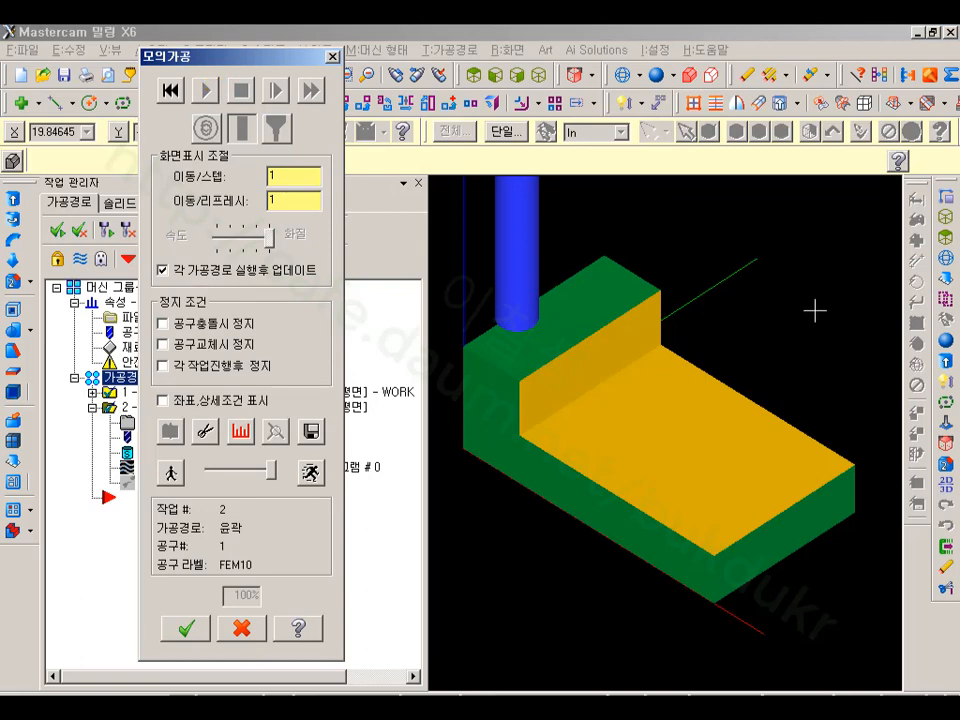
mouse_move(717, 320)
middle_mouse_down()
mouse_move(789, 281)
mouse_move(836, 328)
mouse_move(763, 298)
mouse_move(731, 316)
middle_mouse_up()
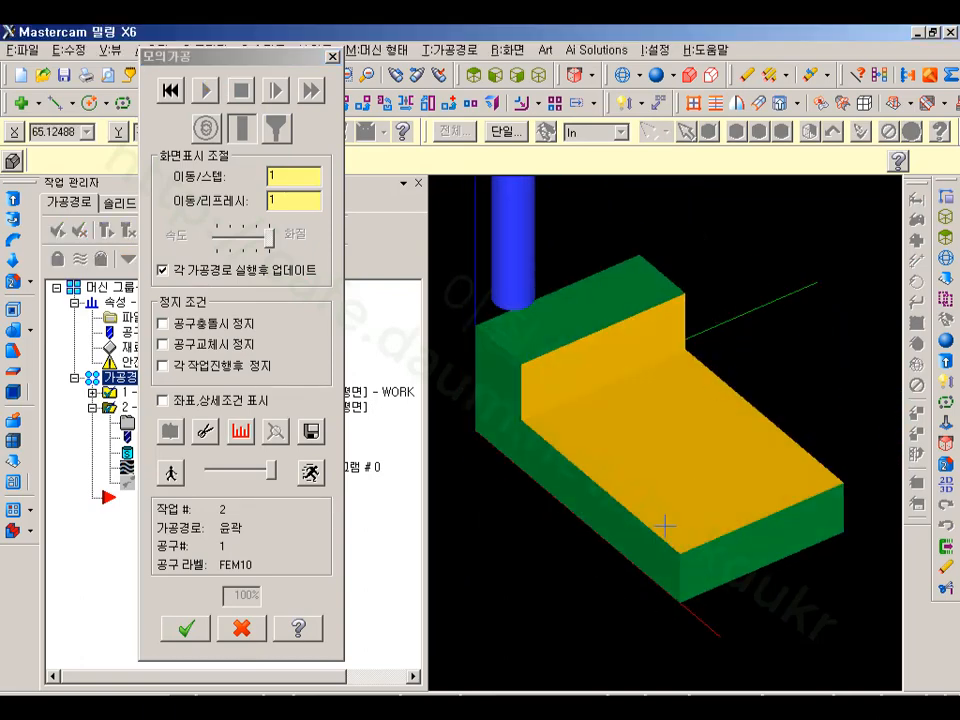
left_click(314, 431)
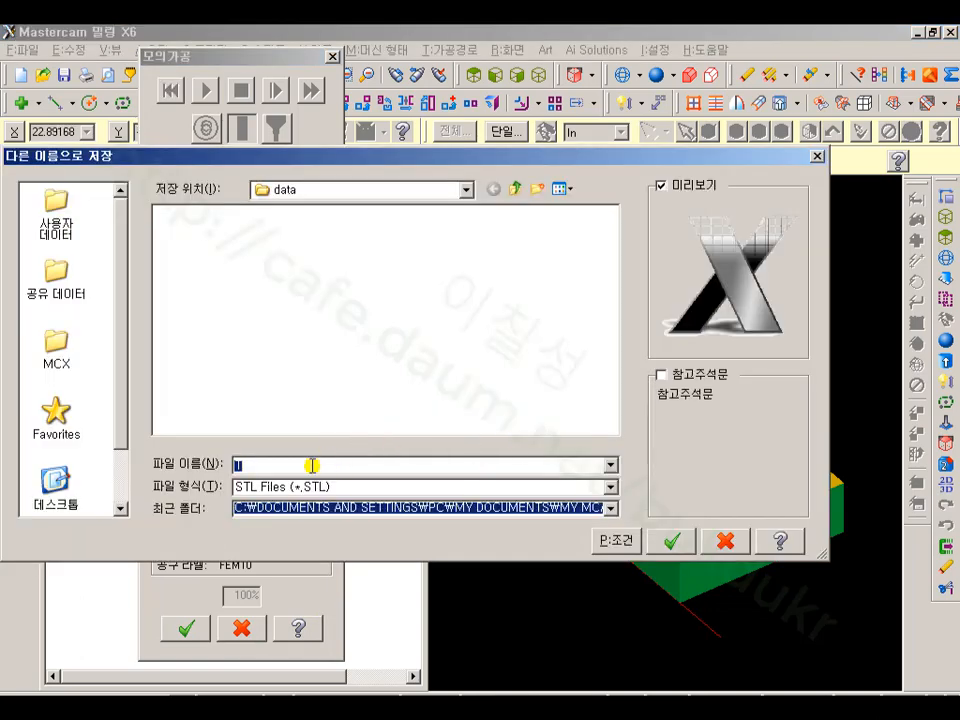
key("Escape")
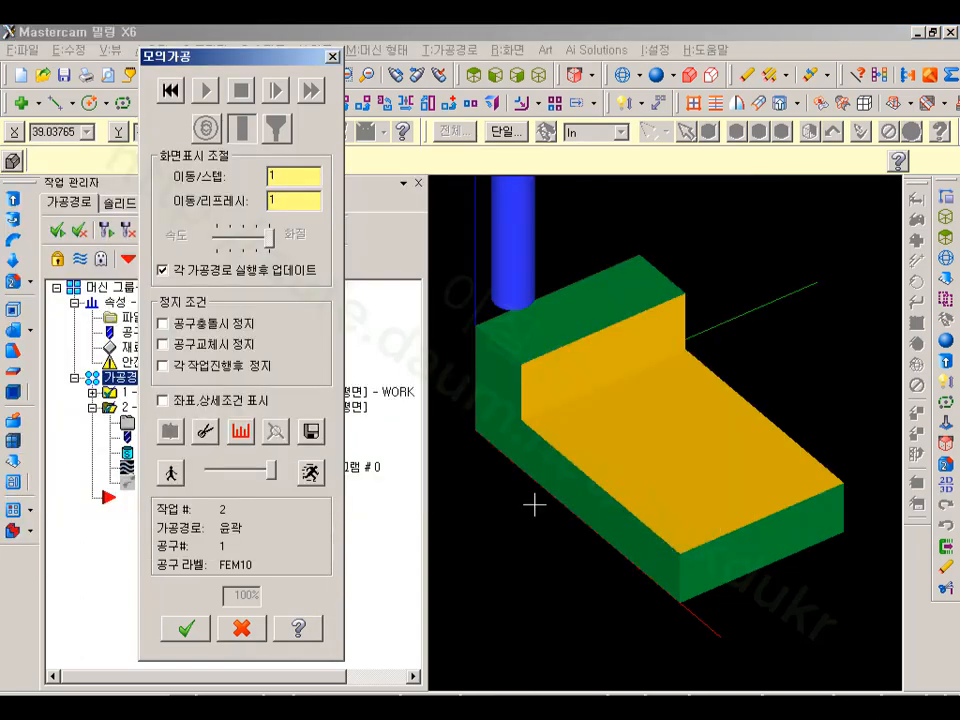
Reset the simulation and set its stock shape to come from the saved STL file T.
left_click(171, 90)
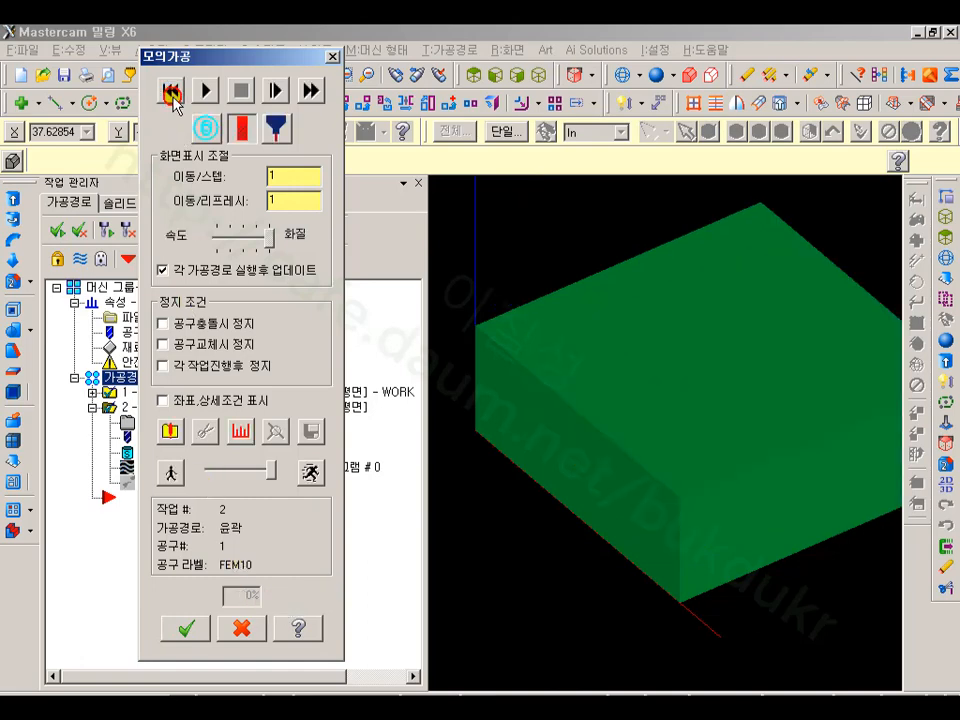
left_click(170, 431)
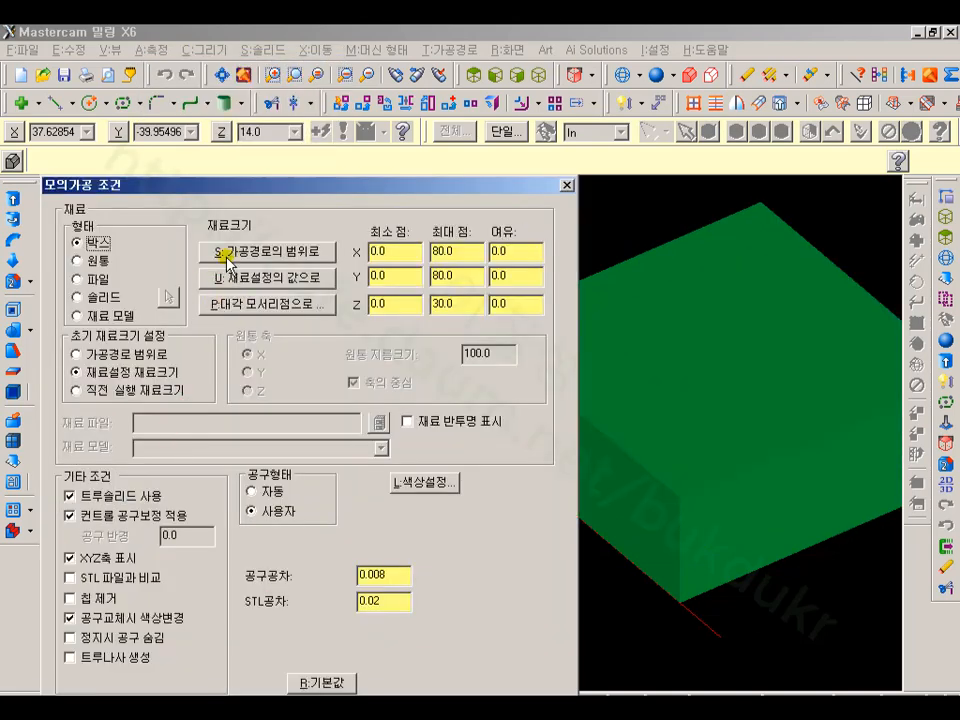
left_click(101, 279)
left_click(379, 423)
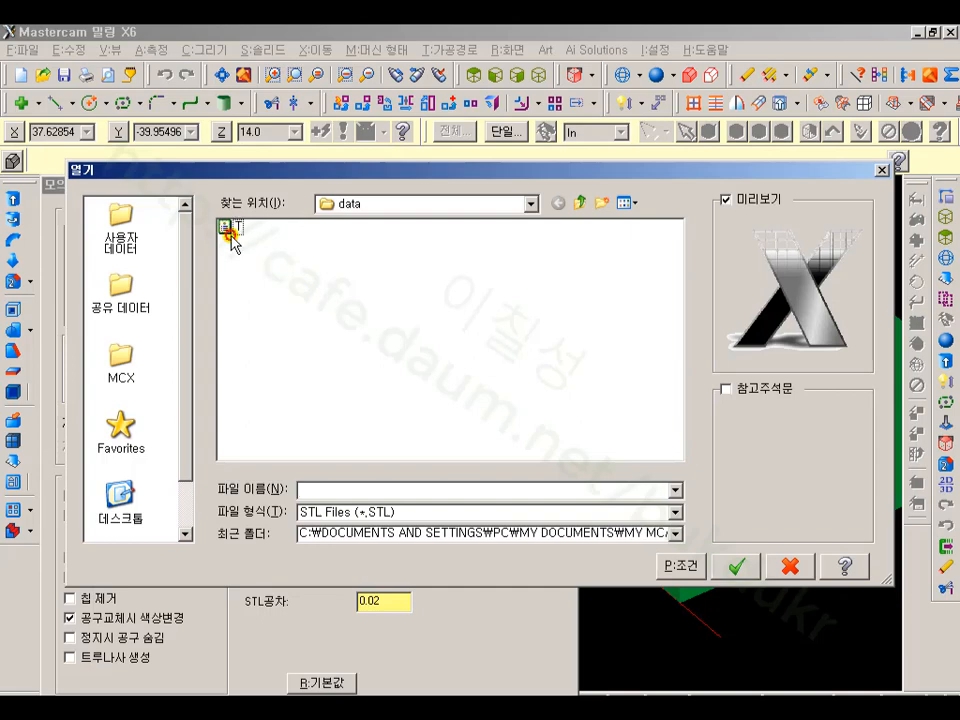
left_click(736, 566)
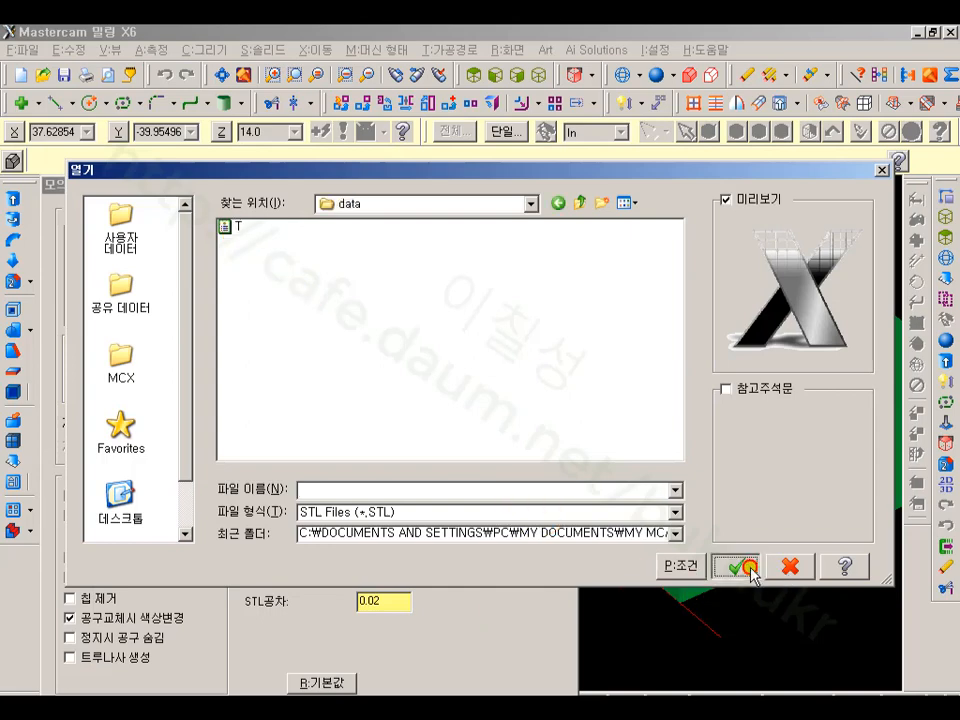
left_click(224, 228)
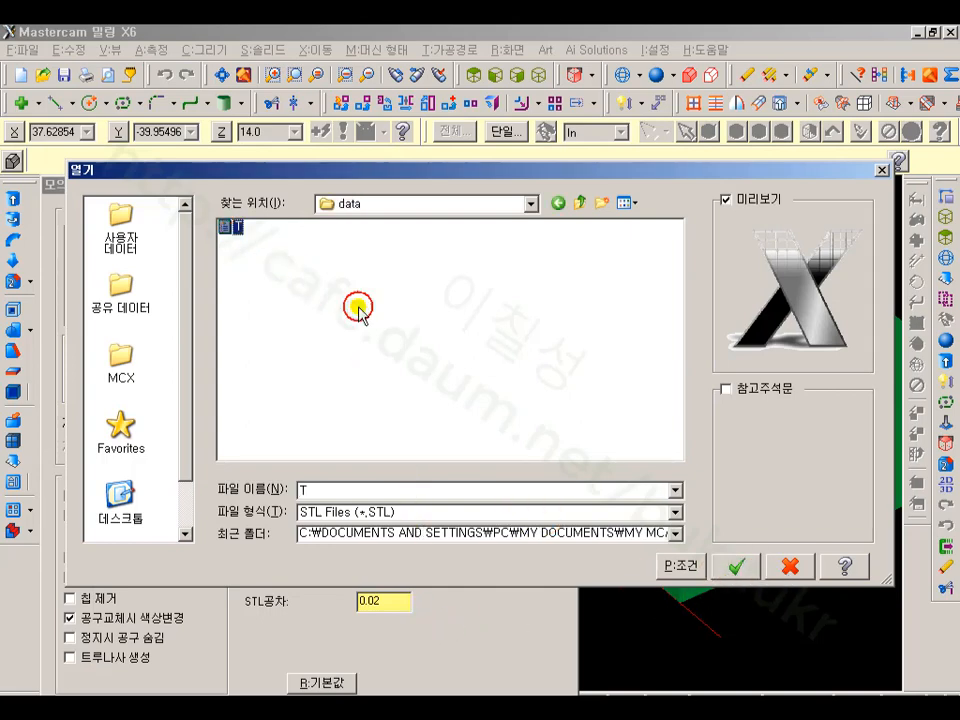
left_click(736, 566)
left_click(417, 691)
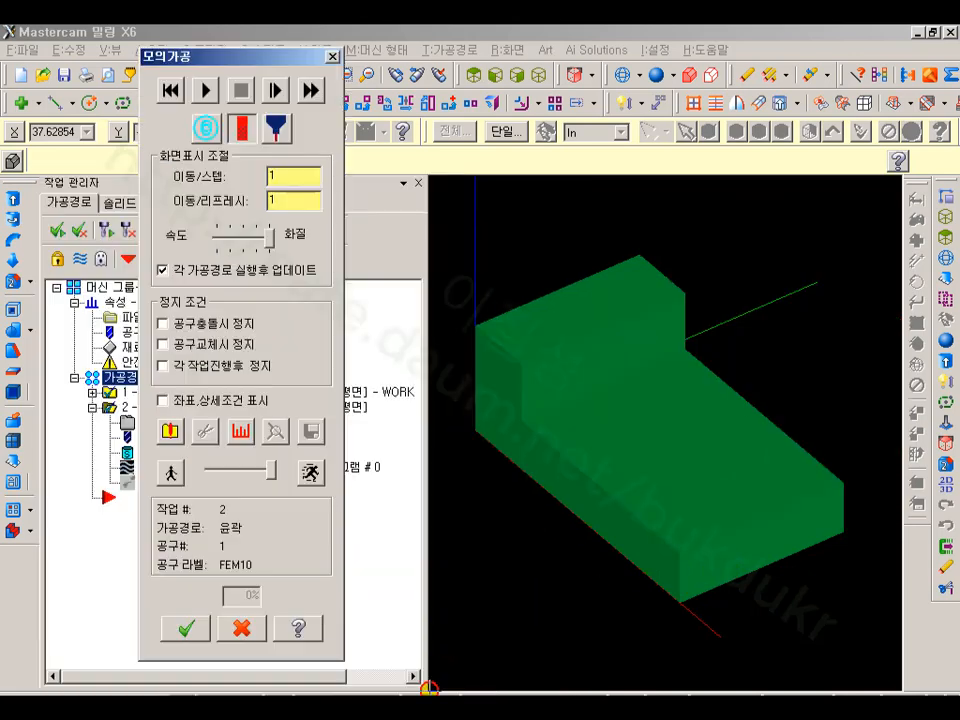
Check the STL stock from another angle in the machining simulation and close the simulation.
mouse_move(682, 402)
middle_mouse_down()
mouse_move(761, 369)
mouse_move(804, 396)
mouse_move(692, 403)
mouse_move(677, 390)
mouse_move(701, 400)
middle_mouse_up()
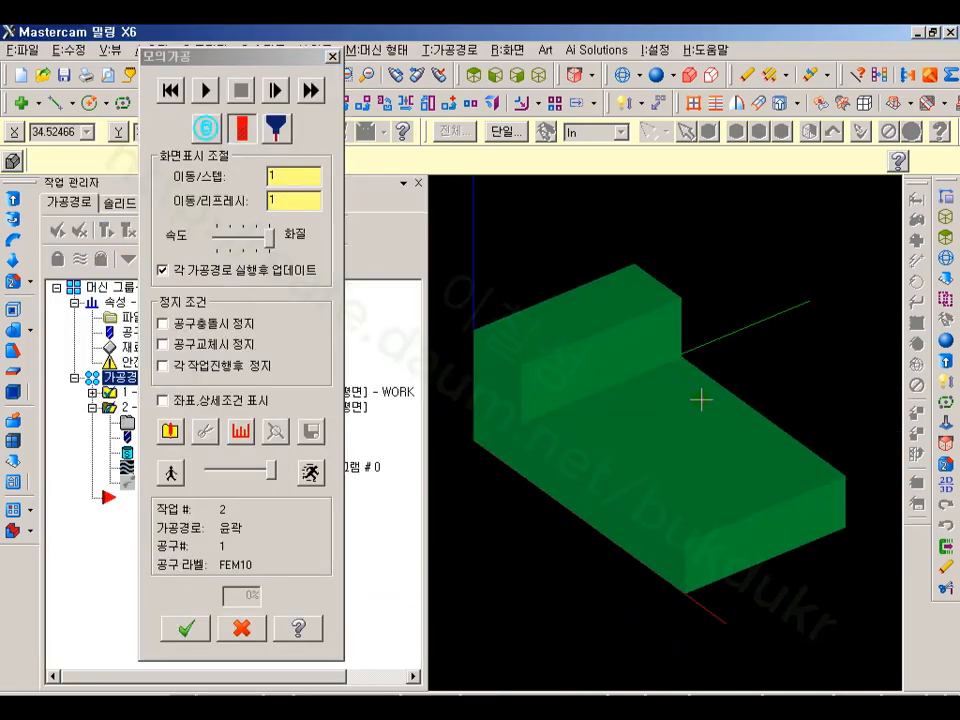
left_click(238, 630)
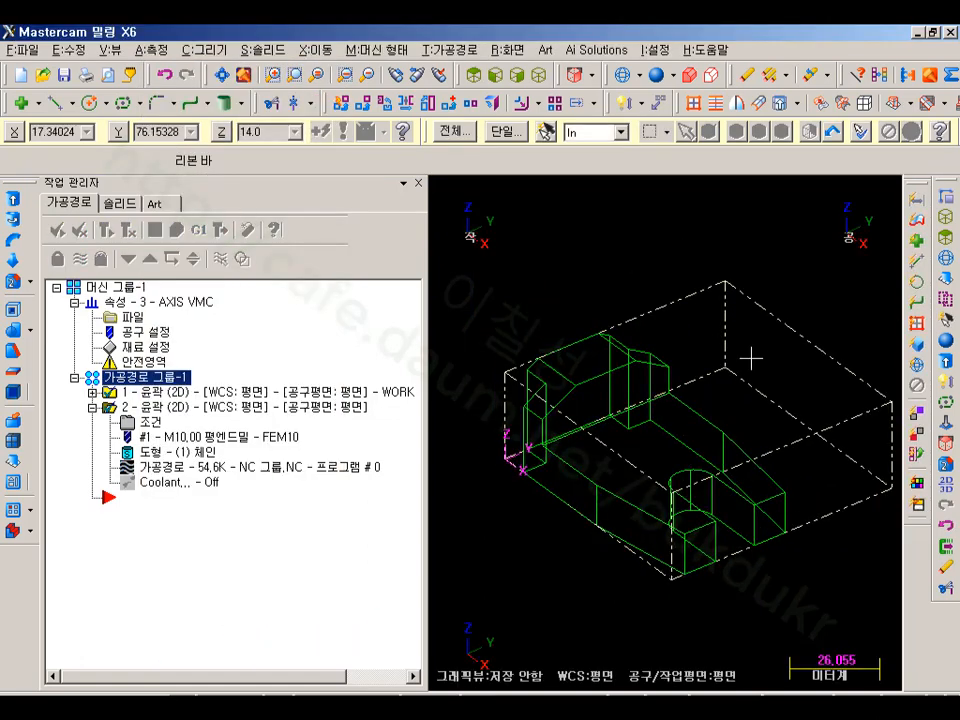
Examine the part's wireframe around the slot and tapered sides, both at an angle and from the top view.
mouse_move(751, 357)
middle_mouse_down()
mouse_move(731, 375)
mouse_move(739, 366)
middle_mouse_up()
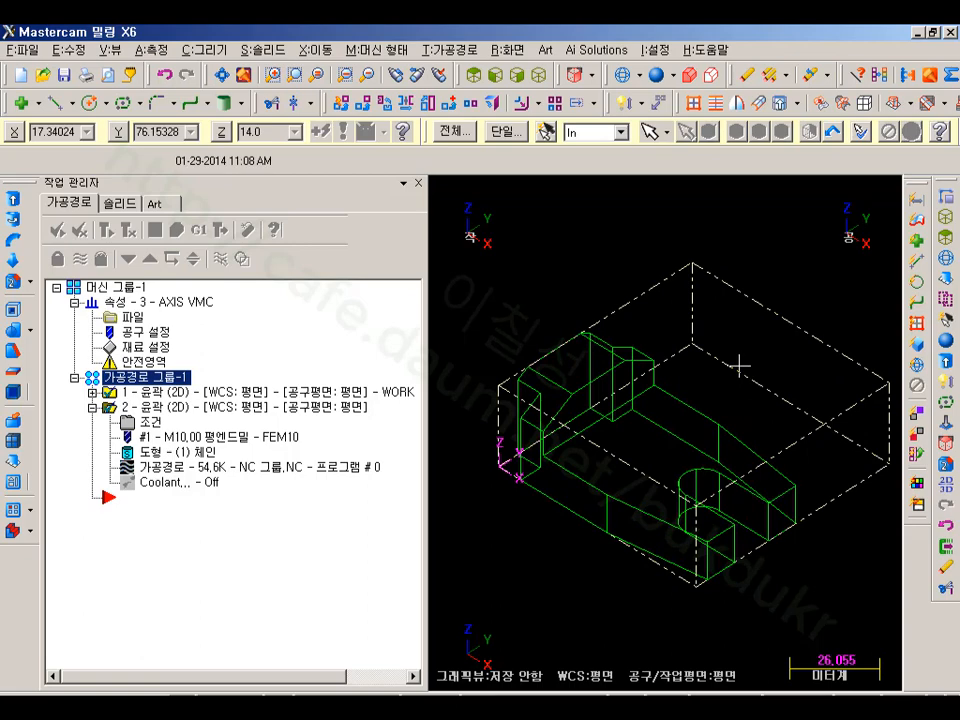
scroll(784, 564, "up", 2)
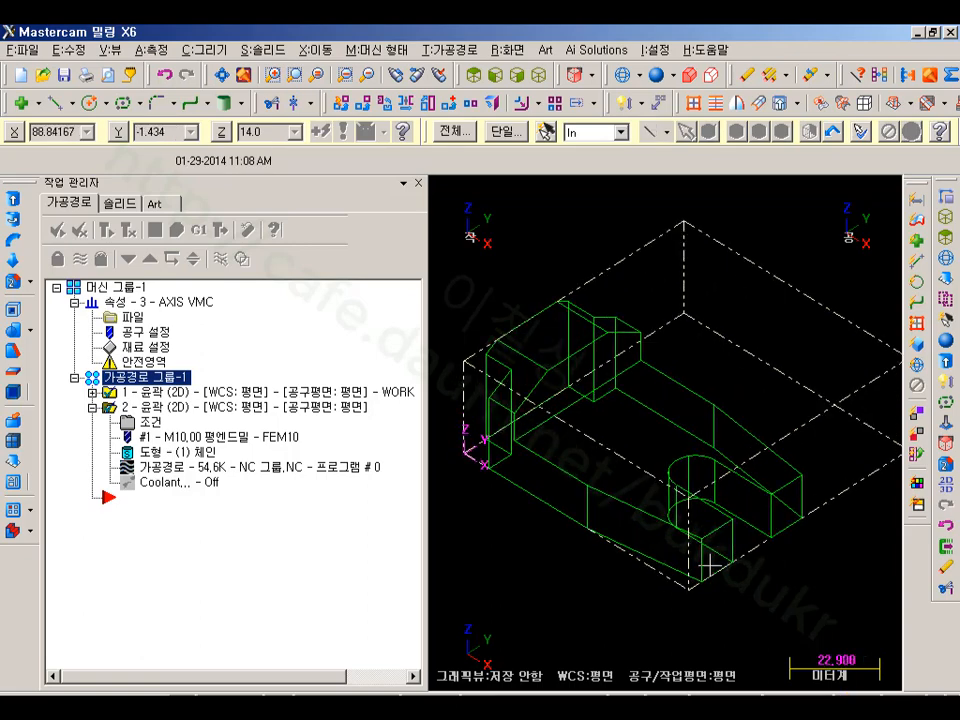
scroll(709, 566, "up", 3)
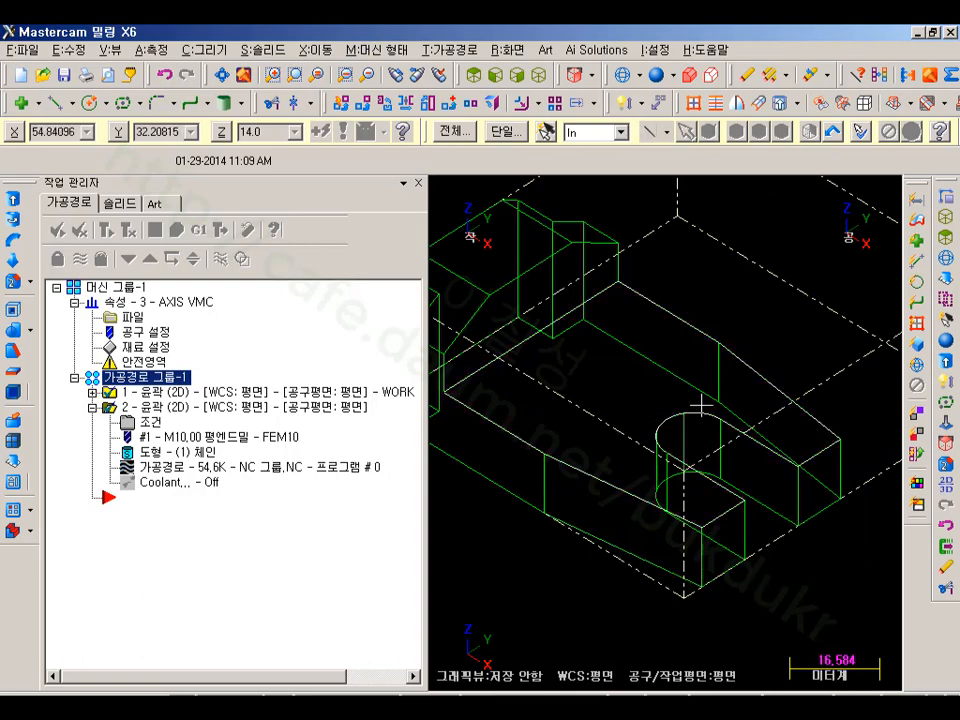
scroll(783, 455, "down", 1)
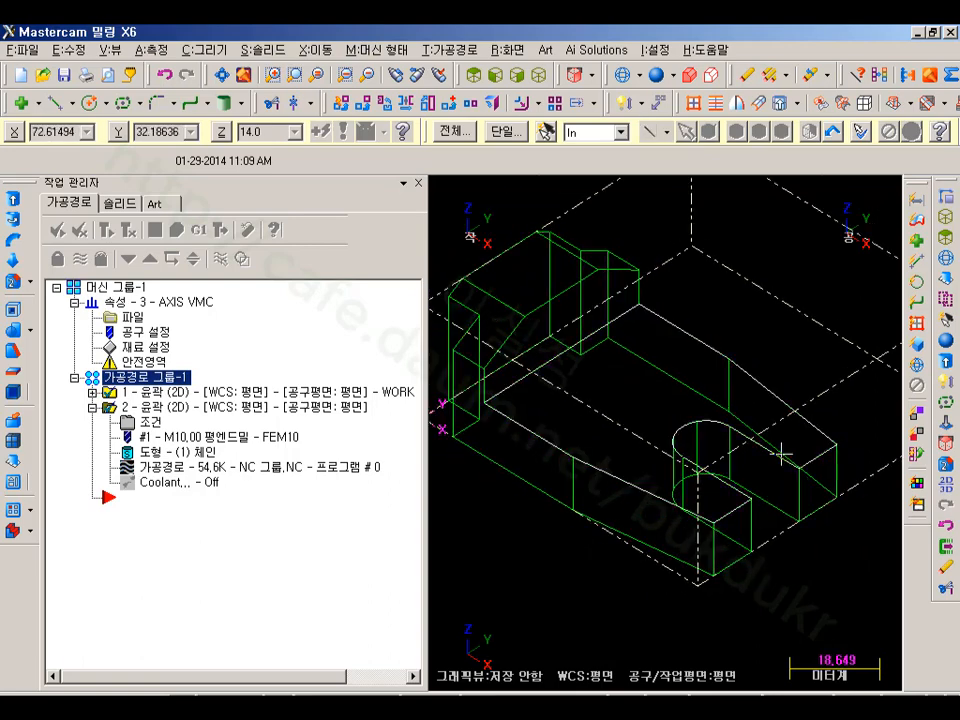
scroll(793, 496, "down", 1)
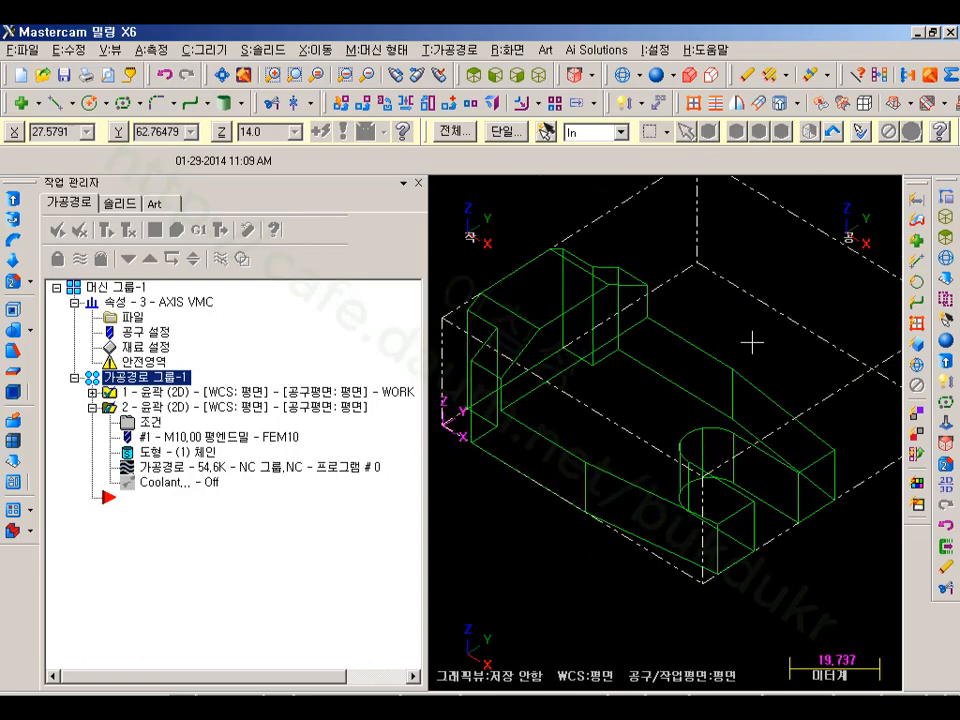
left_click(471, 58)
left_click(628, 213)
left_click(473, 79)
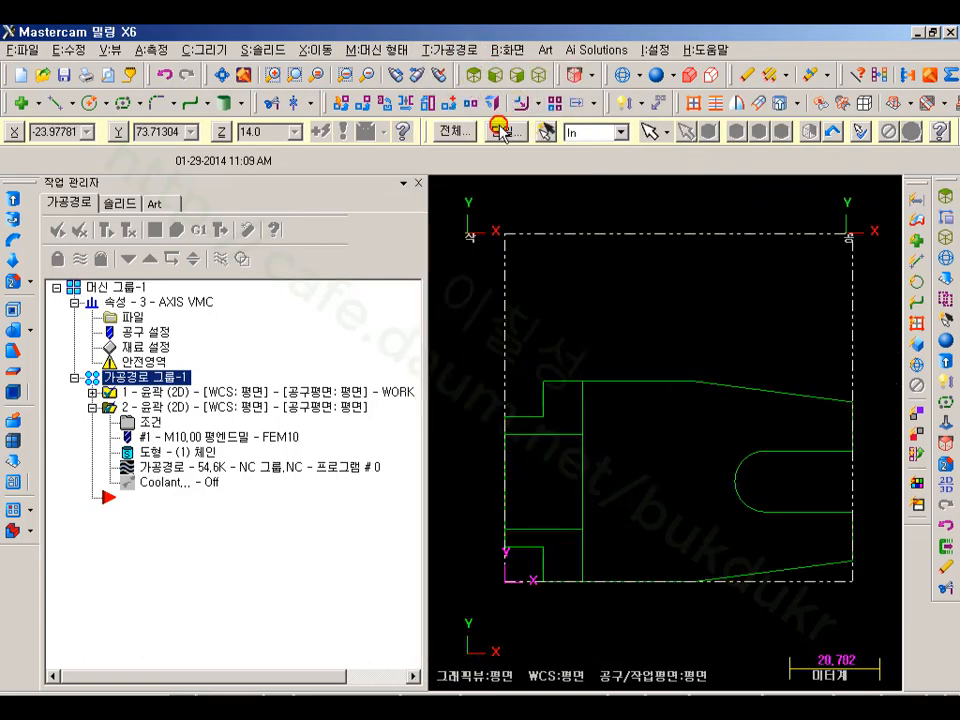
scroll(626, 373, "down", 1)
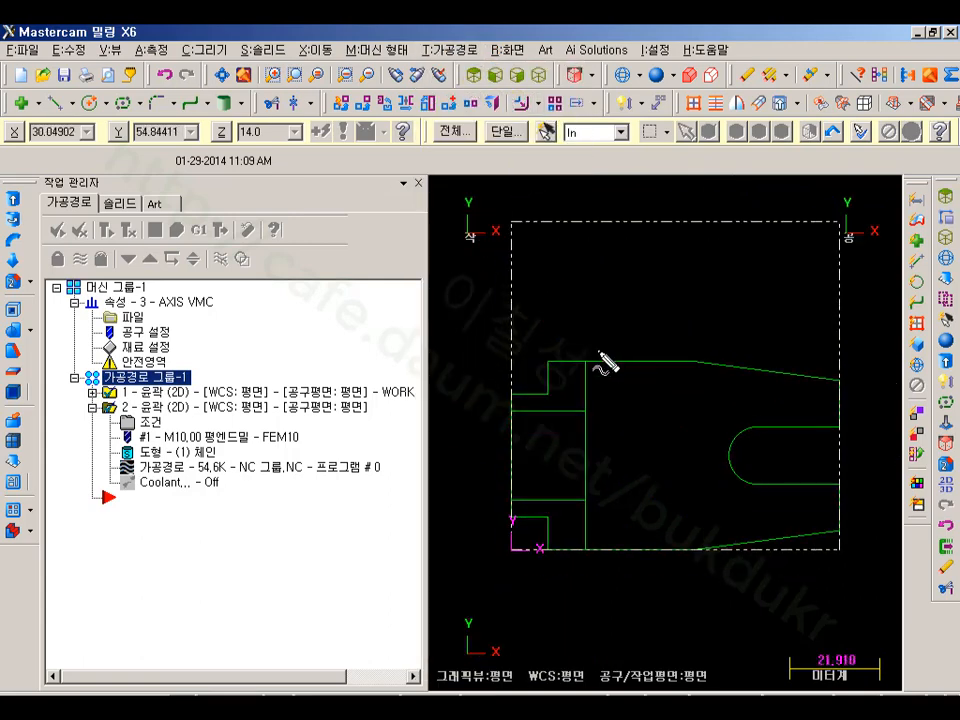
mouse_move(490, 297)
left_mouse_down()
mouse_move(634, 317)
mouse_move(631, 354)
mouse_move(490, 357)
left_mouse_up()
mouse_move(484, 557)
left_mouse_down()
mouse_move(628, 558)
mouse_move(630, 619)
mouse_move(477, 622)
left_mouse_up()
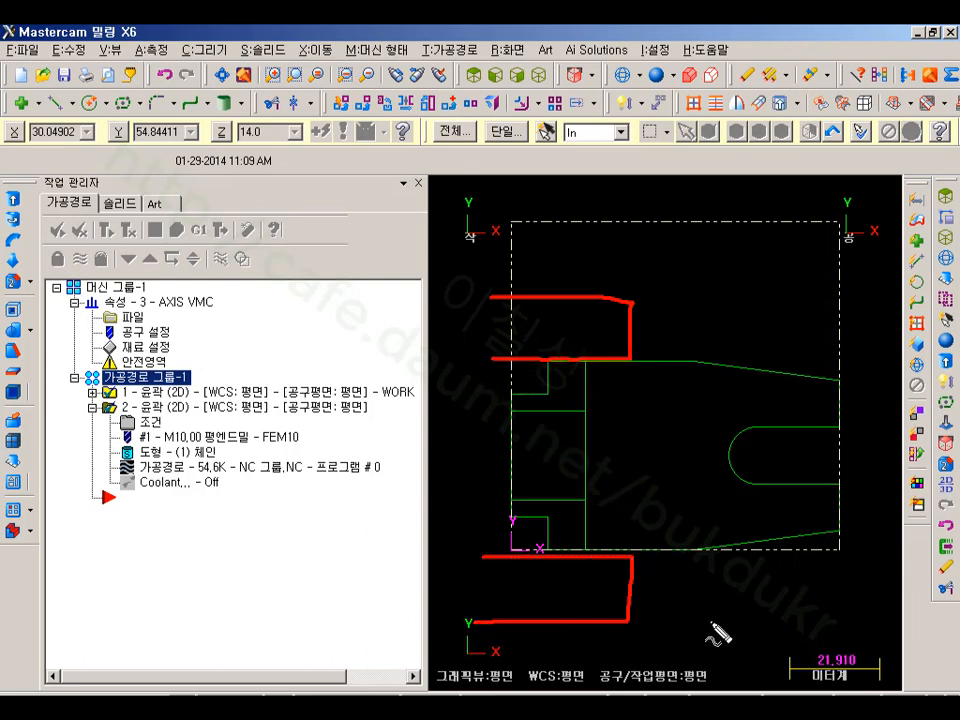
mouse_move(676, 305)
left_mouse_down()
mouse_move(680, 341)
mouse_move(748, 374)
mouse_move(862, 380)
left_mouse_up()
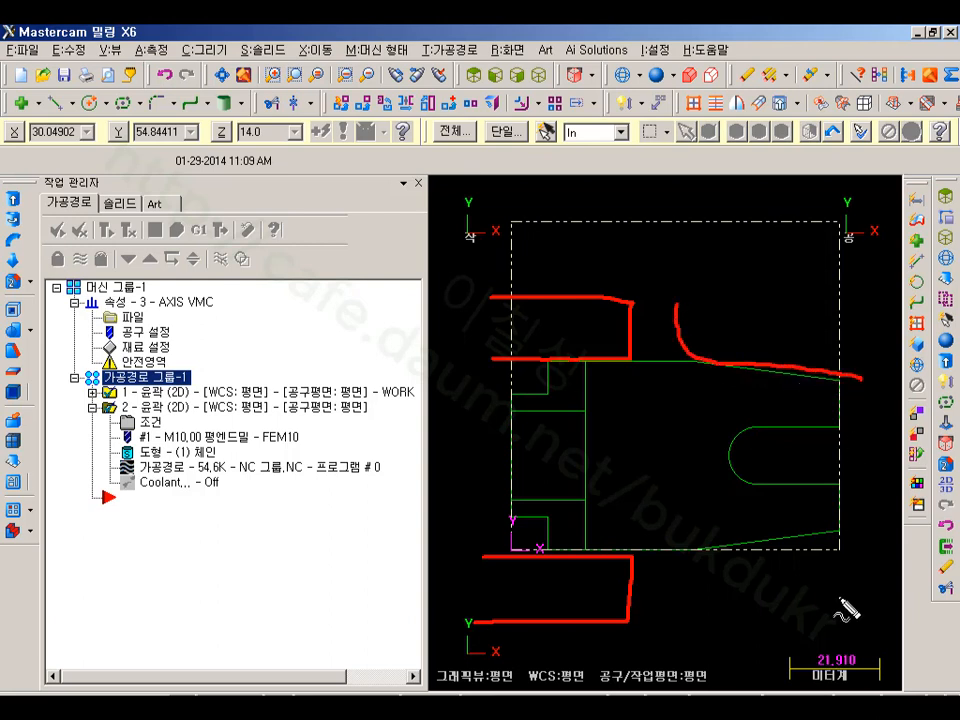
mouse_move(680, 602)
left_mouse_down()
mouse_move(684, 585)
mouse_move(780, 546)
mouse_move(882, 534)
left_mouse_up()
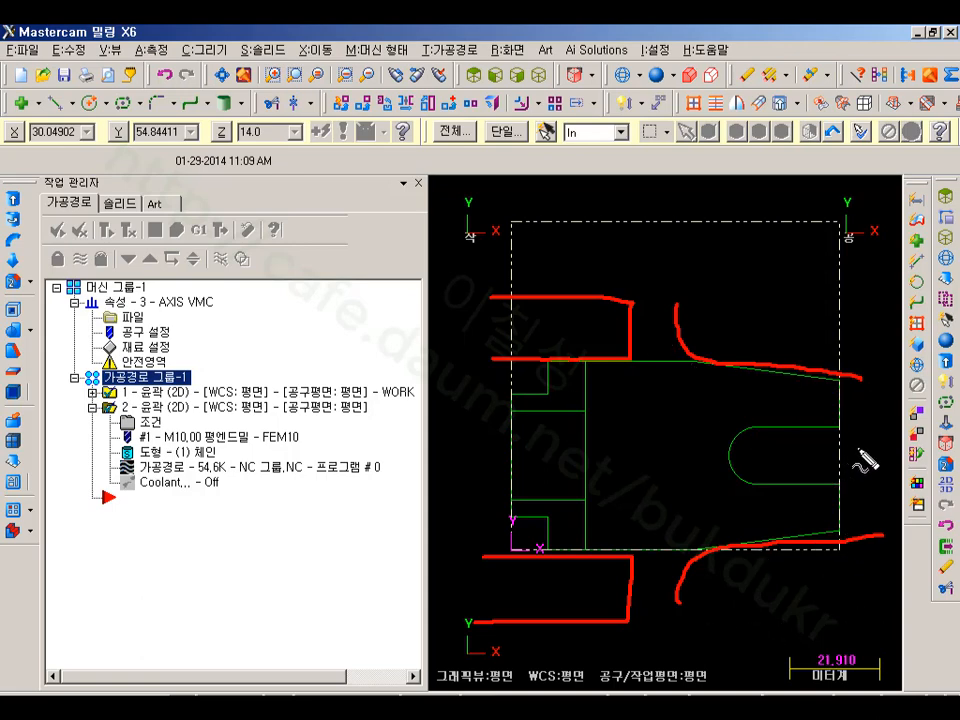
mouse_move(864, 446)
left_mouse_down()
mouse_move(767, 462)
mouse_move(886, 463)
left_mouse_up()
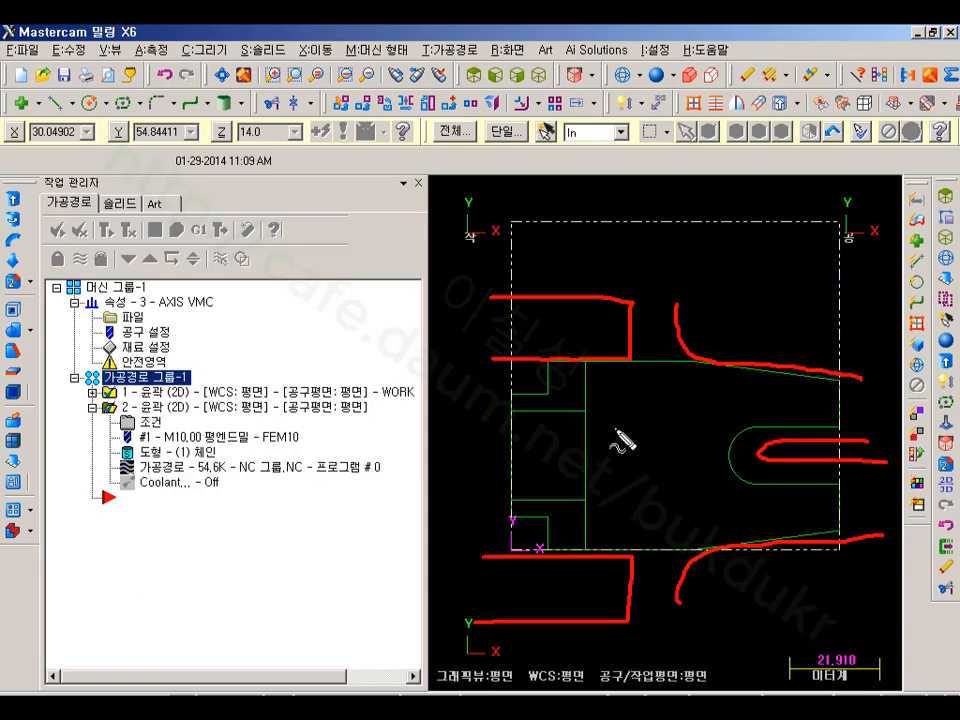
key("Escape")
Create a third 2D contour operation and chain the bottom solid edge of the tapered side nearest the X axis.
scroll(826, 468, "up", 1)
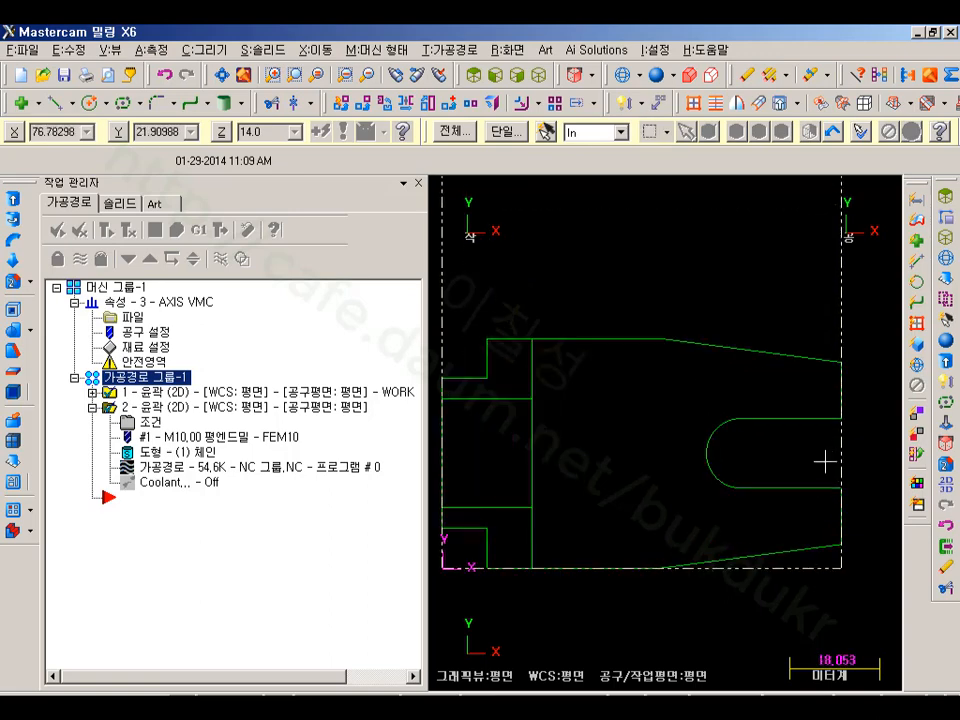
middle_click_drag(826, 462, 801, 339)
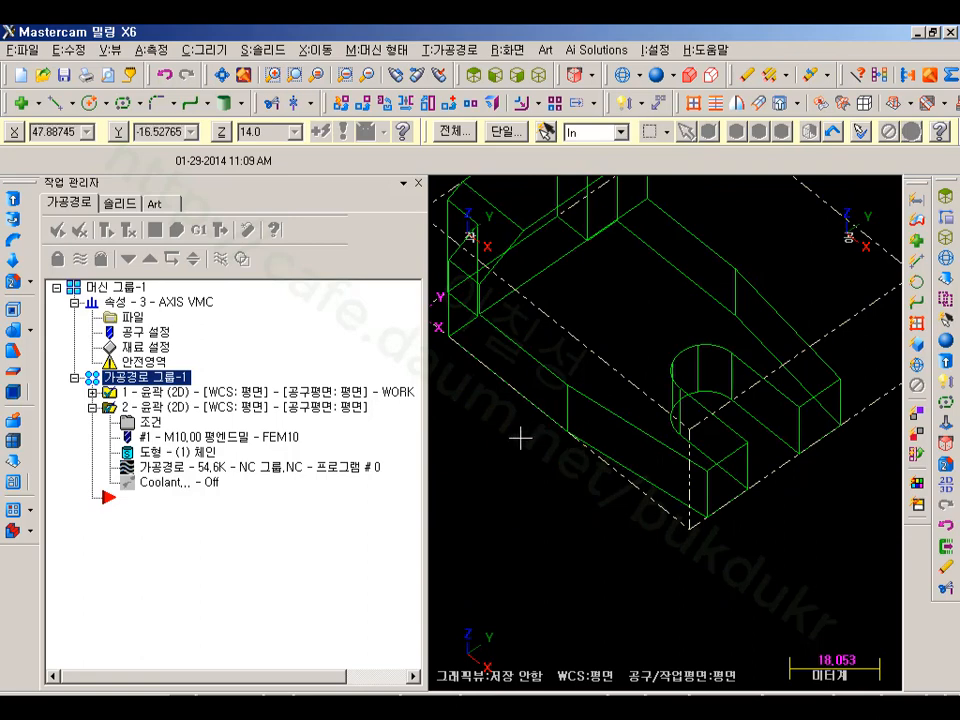
left_click(462, 49)
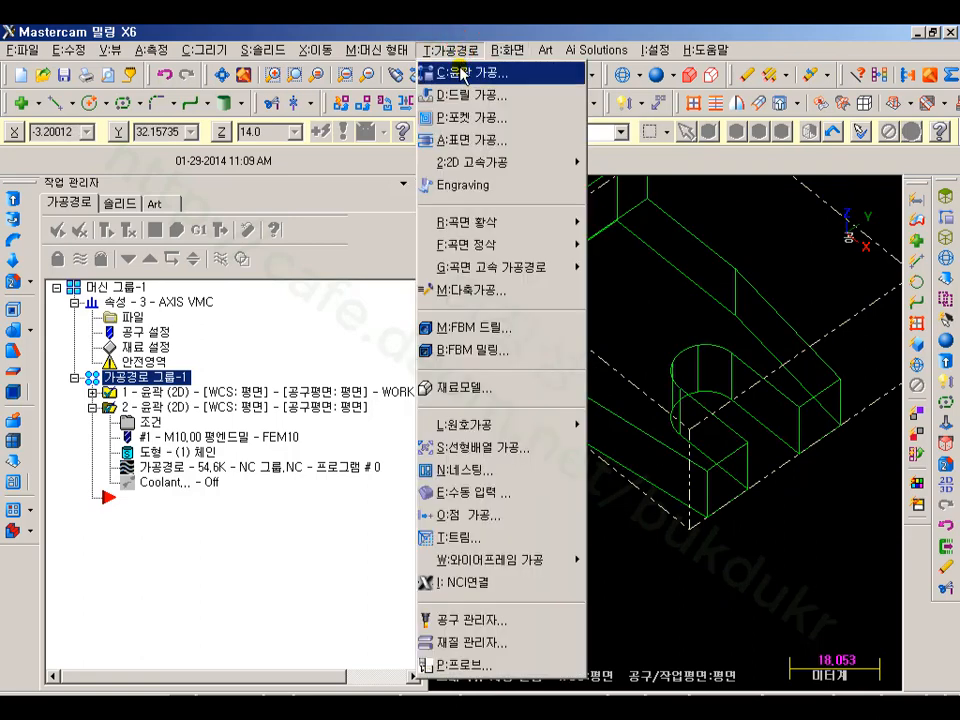
left_click(495, 71)
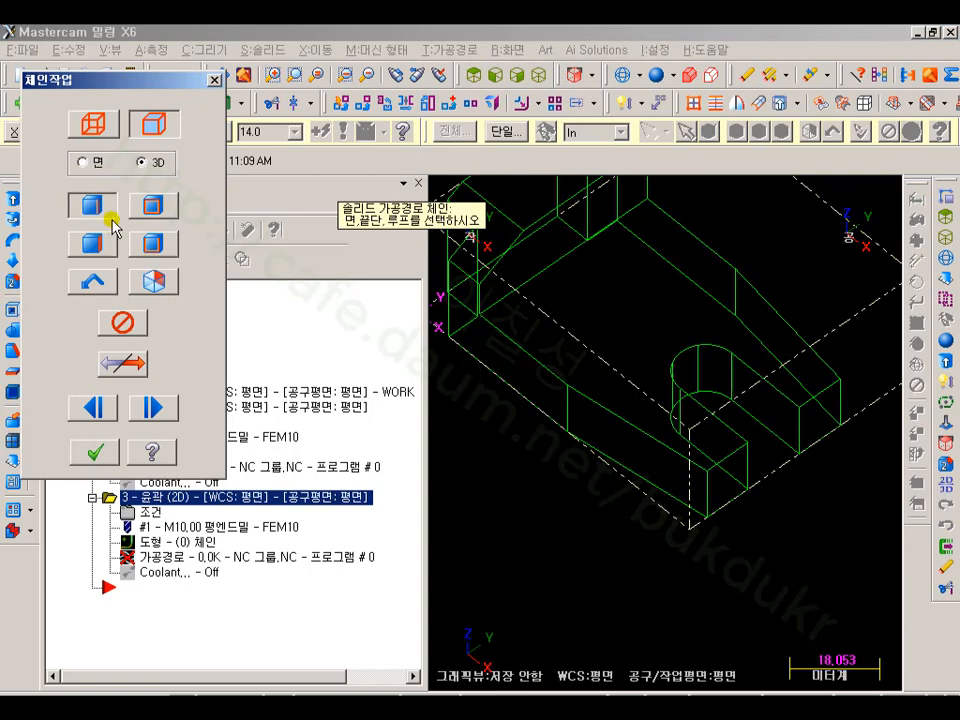
left_click(690, 518)
left_click(92, 453)
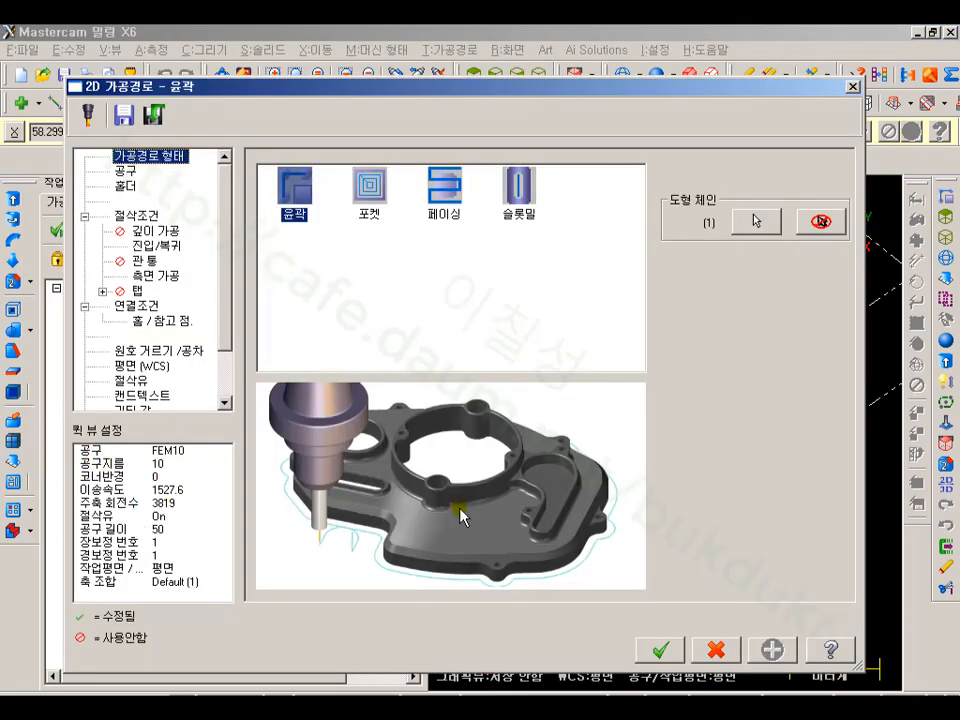
In the lead in/out settings, turn off the contour end extension and enable the exit move with a line length of 0.
left_click(135, 215)
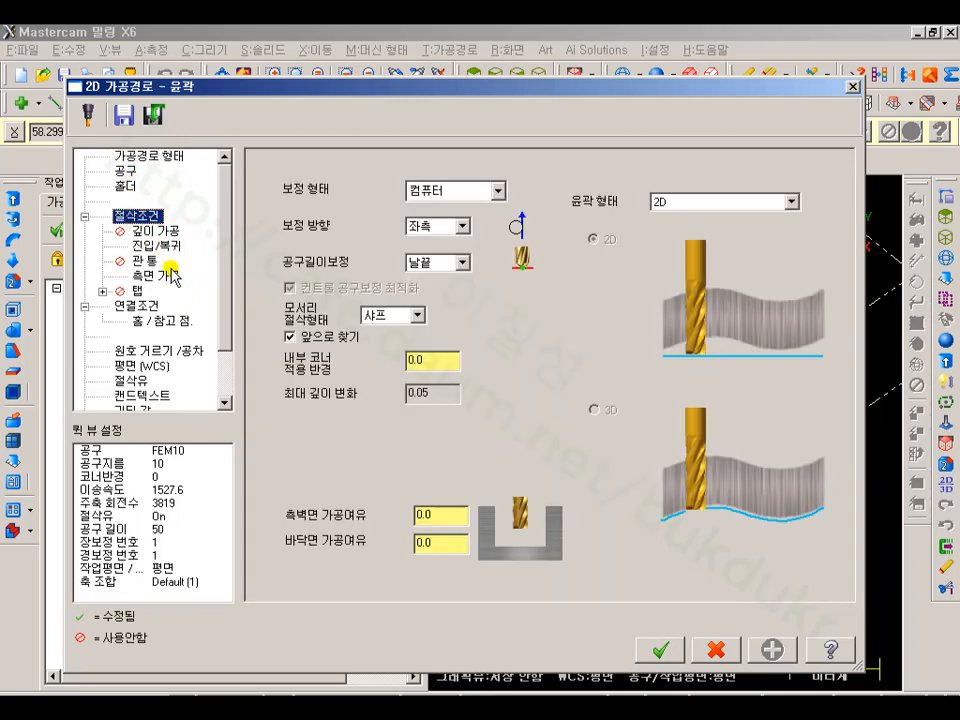
left_click(152, 245)
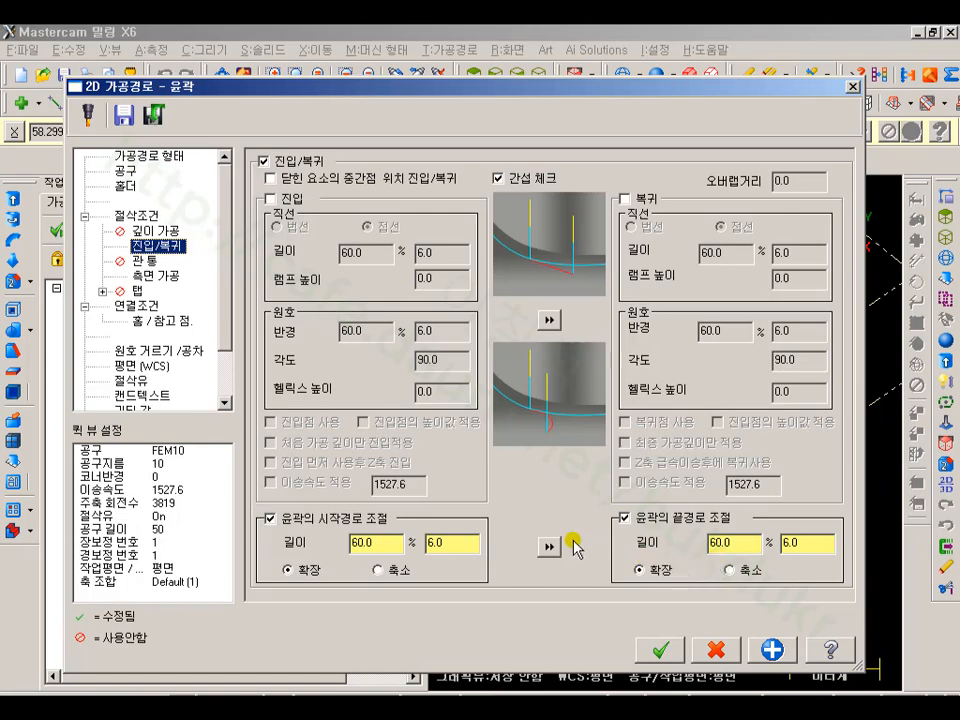
left_click(621, 518)
left_click(625, 199)
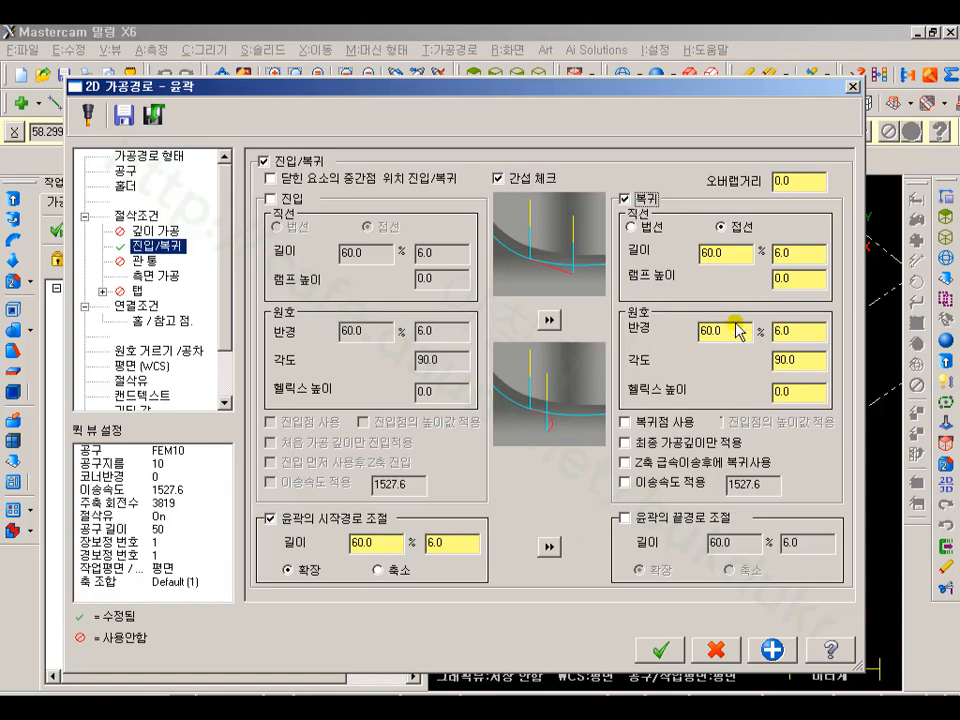
double_click(731, 253)
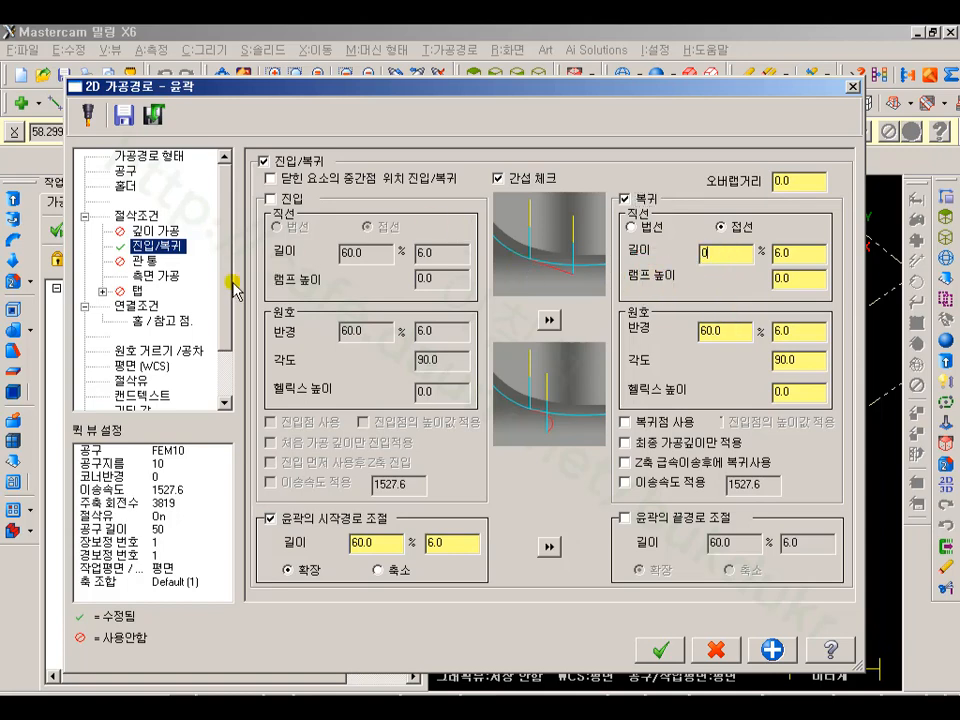
Turn off the multiple side passes, check the linking heights and generate the third contour's toolpath.
left_click(156, 275)
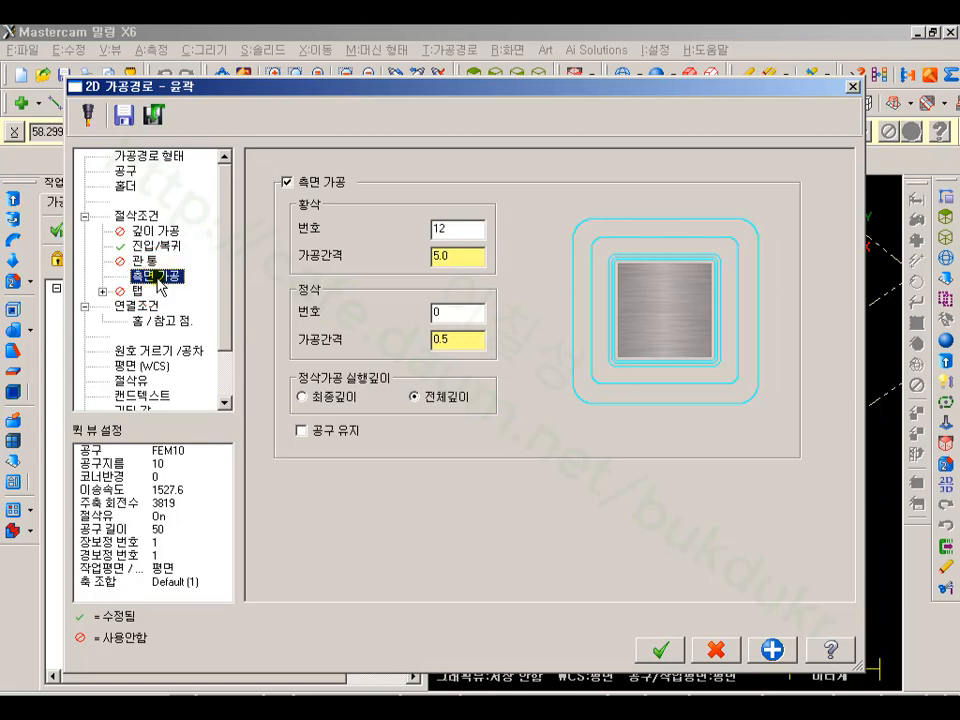
left_click(287, 182)
left_click(140, 306)
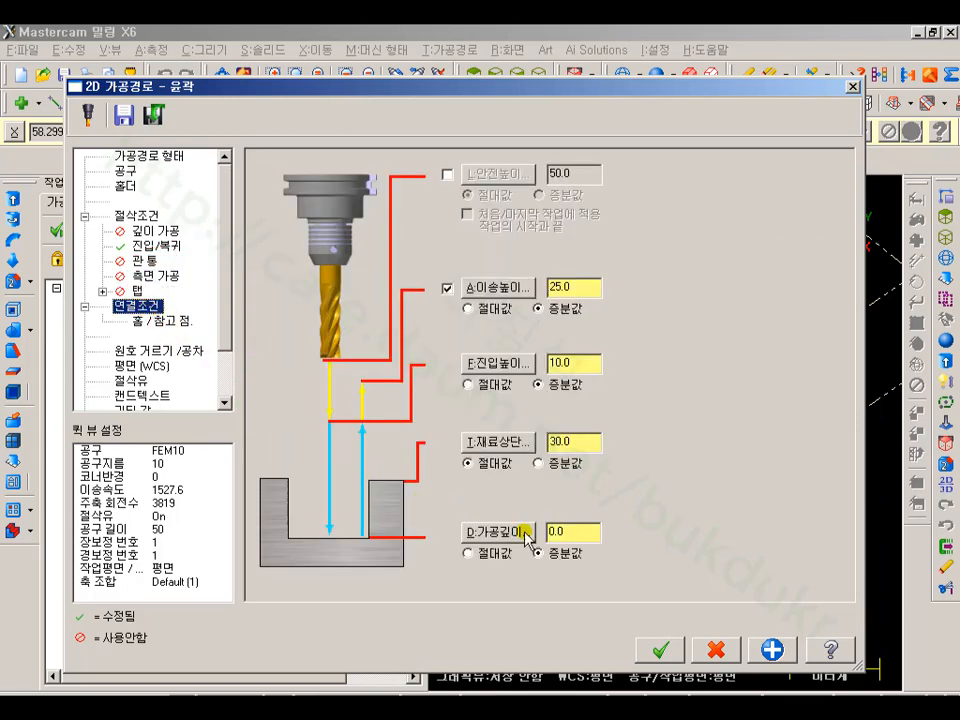
left_click(657, 648)
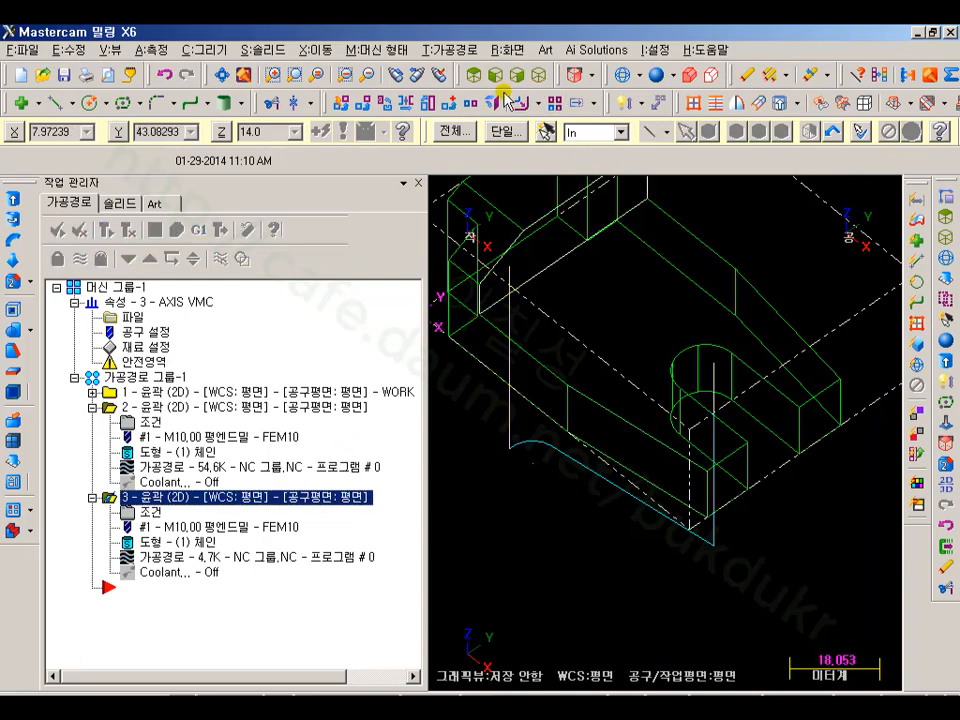
Simulate the third contour on the STL stock twice at reduced speed, inspect the cut from the top view and close the simulation.
scroll(686, 484, "down", 2)
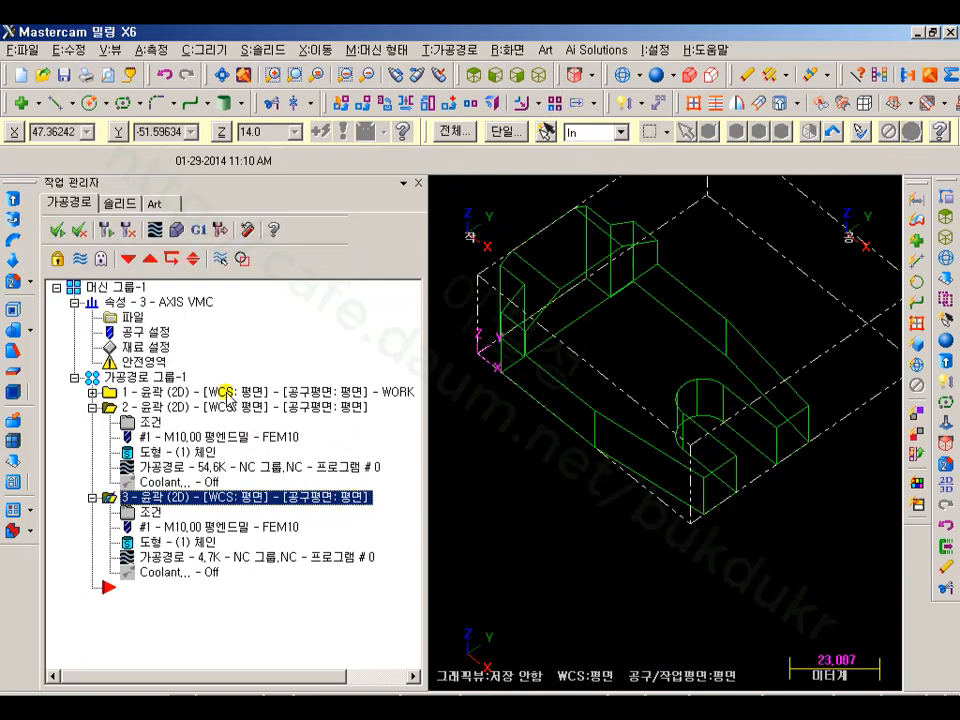
left_click(176, 230)
left_click_drag(270, 470, 265, 470)
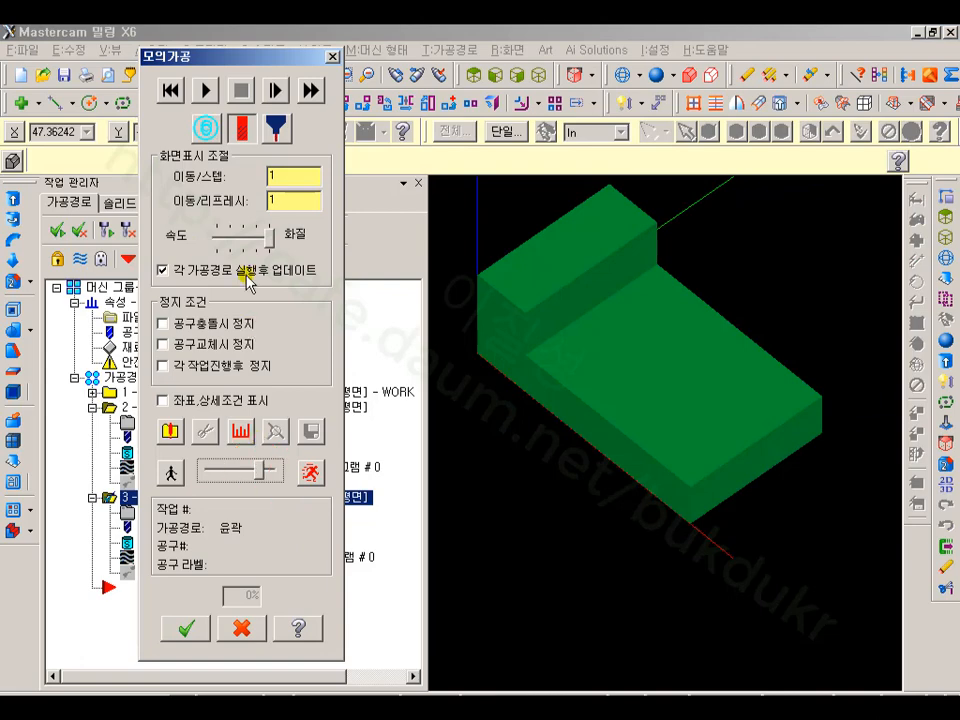
left_click(203, 88)
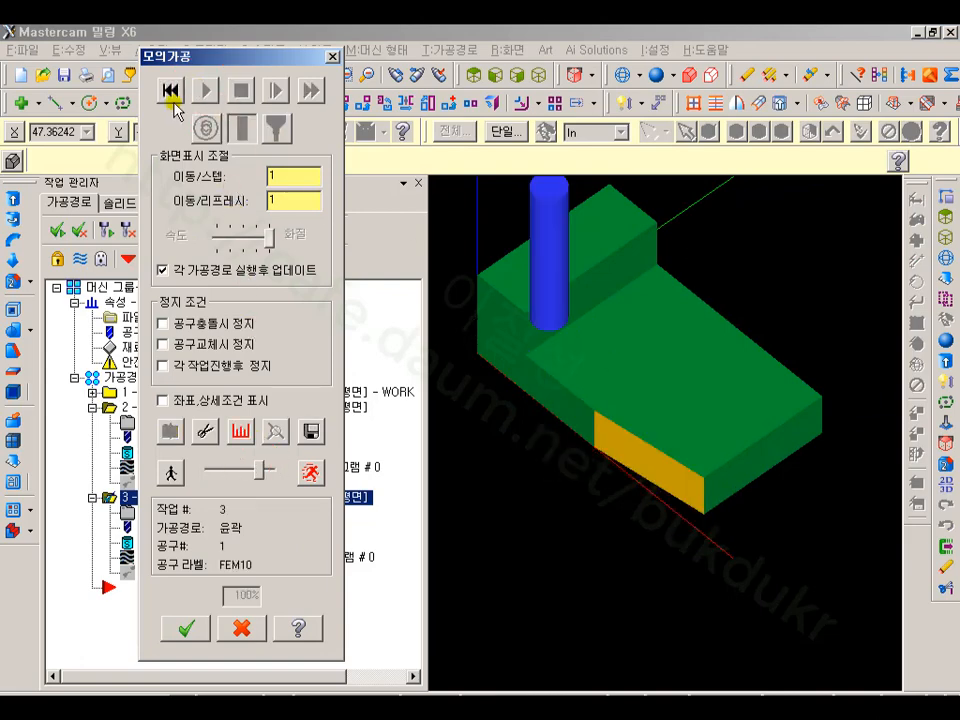
left_click(171, 91)
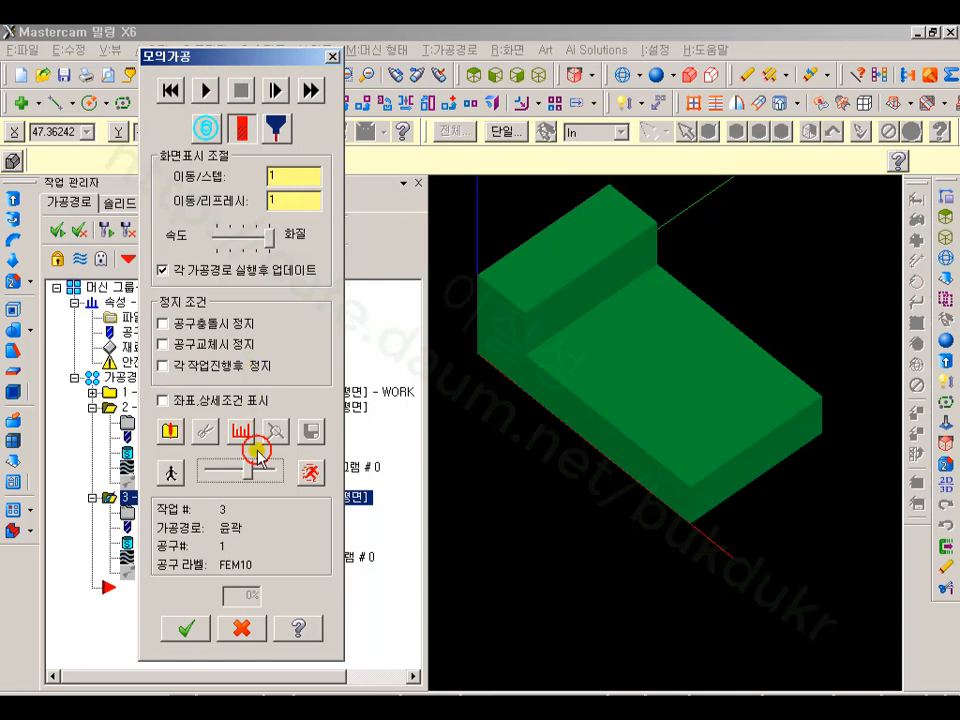
left_click(206, 90)
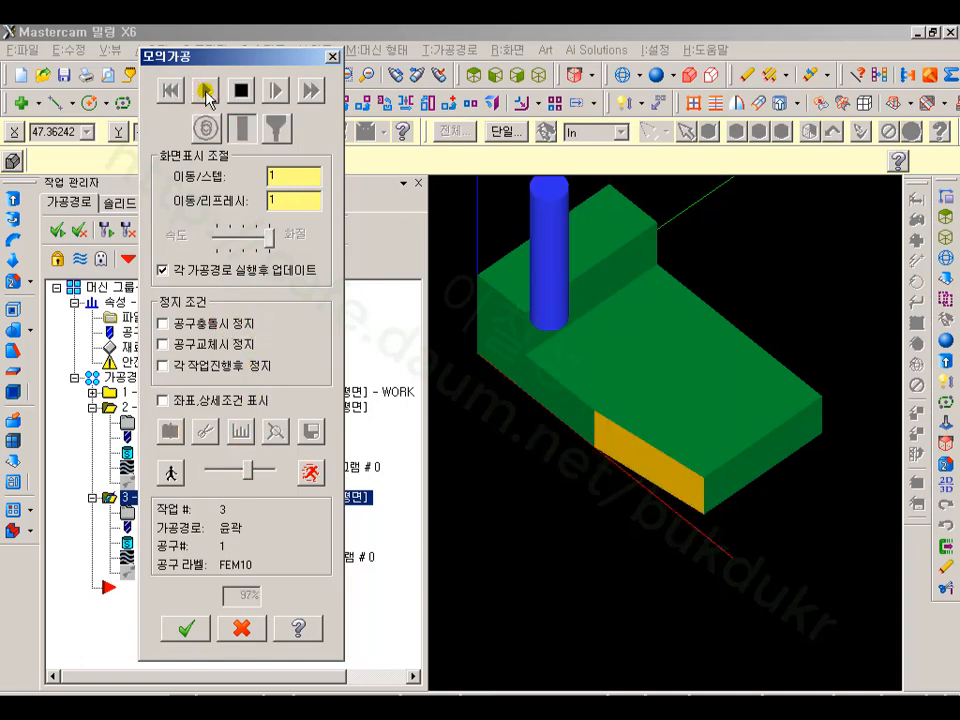
left_click(474, 75)
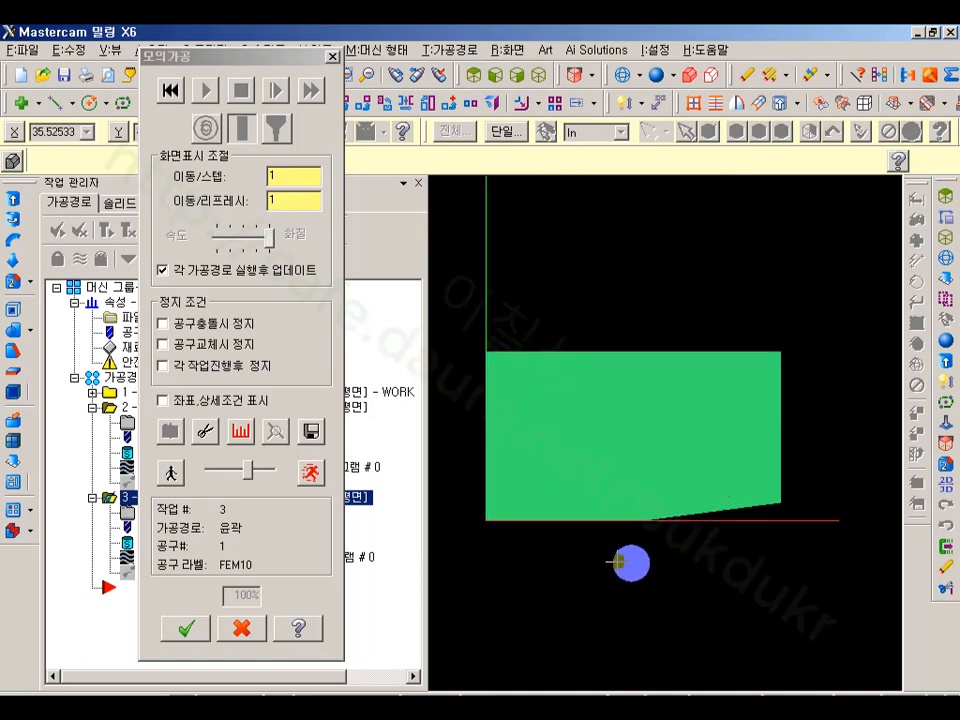
scroll(645, 555, "up", 2)
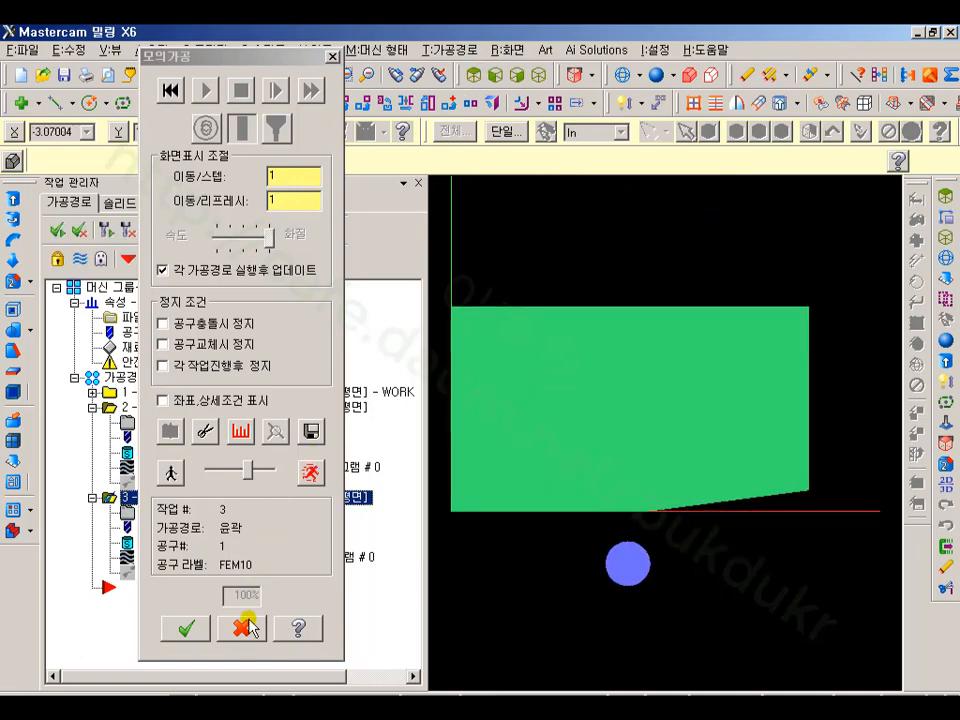
left_click(248, 622)
Backplot the third contour's toolpath from its start through the arc exit and close the backplot.
left_click(169, 556)
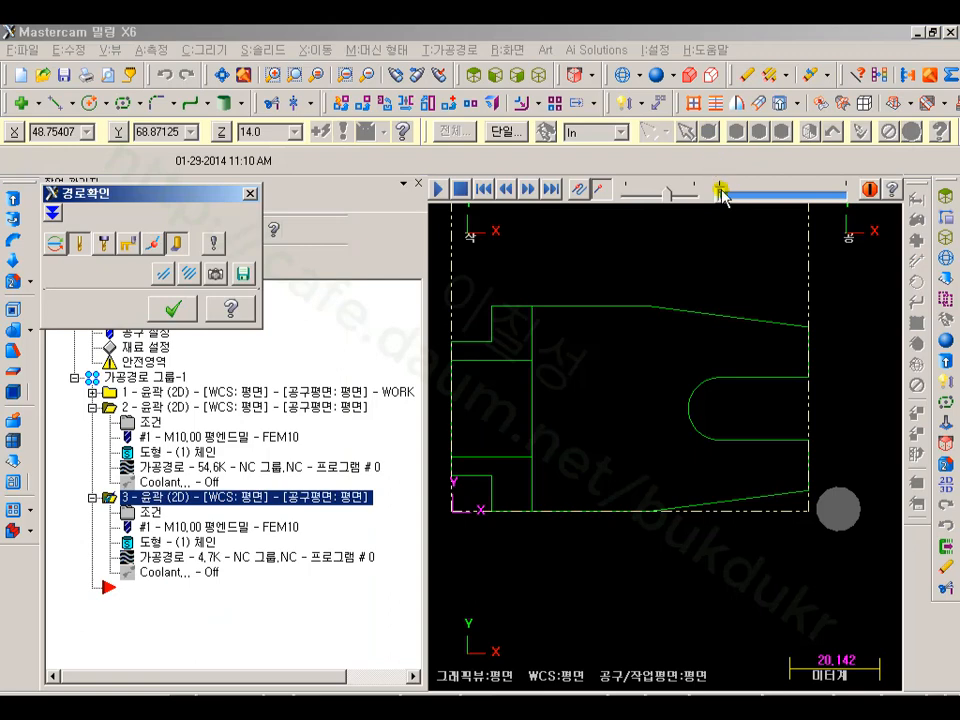
left_click_drag(722, 193, 801, 196)
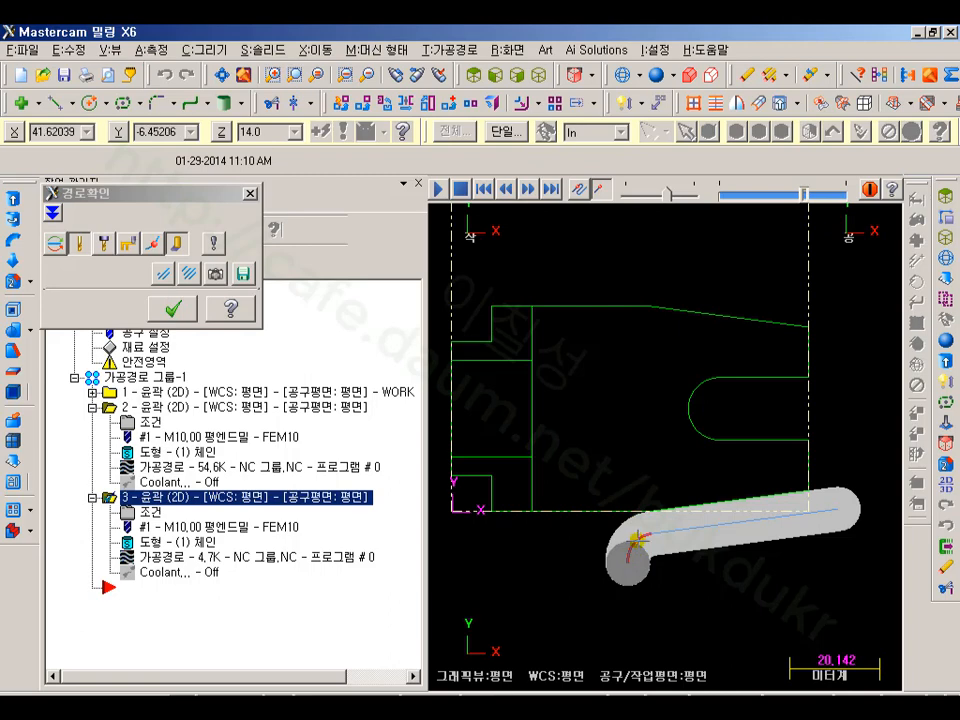
left_click(177, 307)
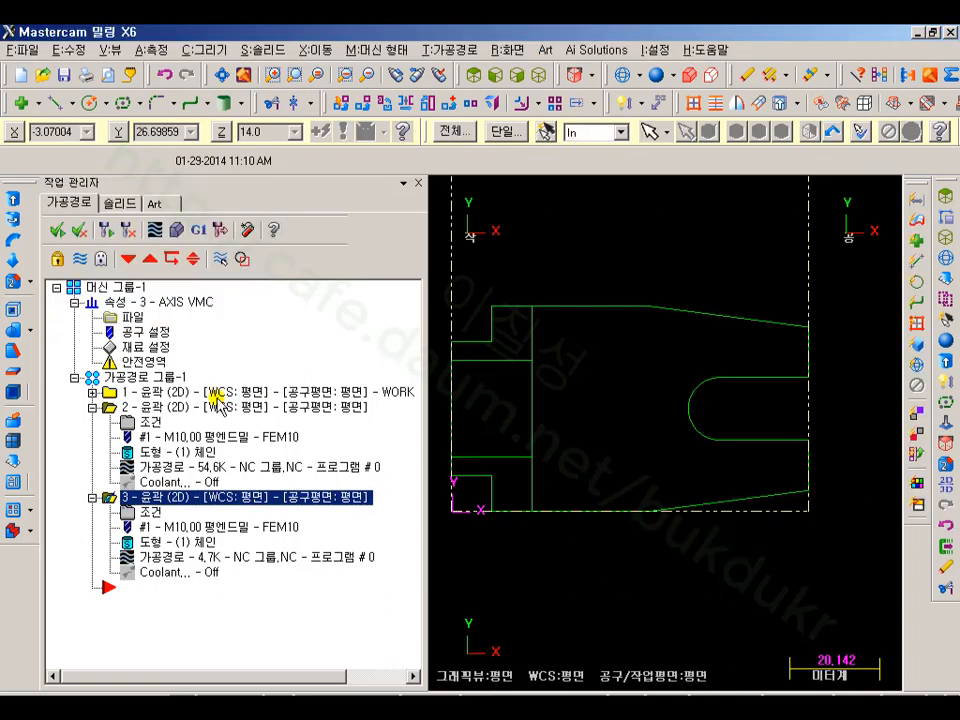
In the third contour's lead in/out settings, set the exit arc radius to 20 percent (2.0) and accept the parameters.
left_click(152, 513)
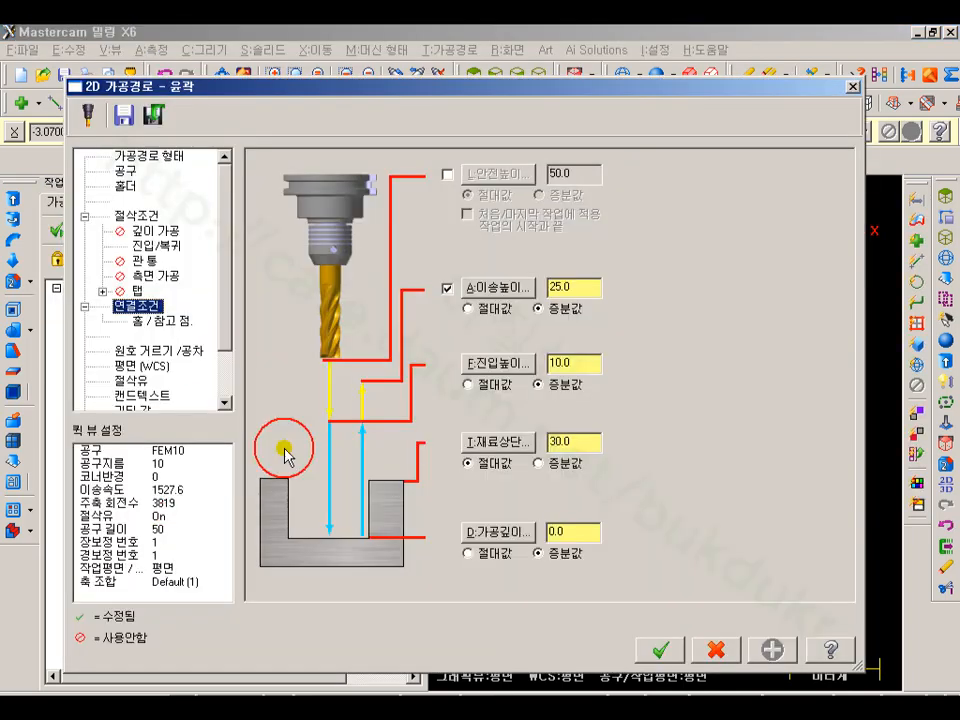
left_click(151, 248)
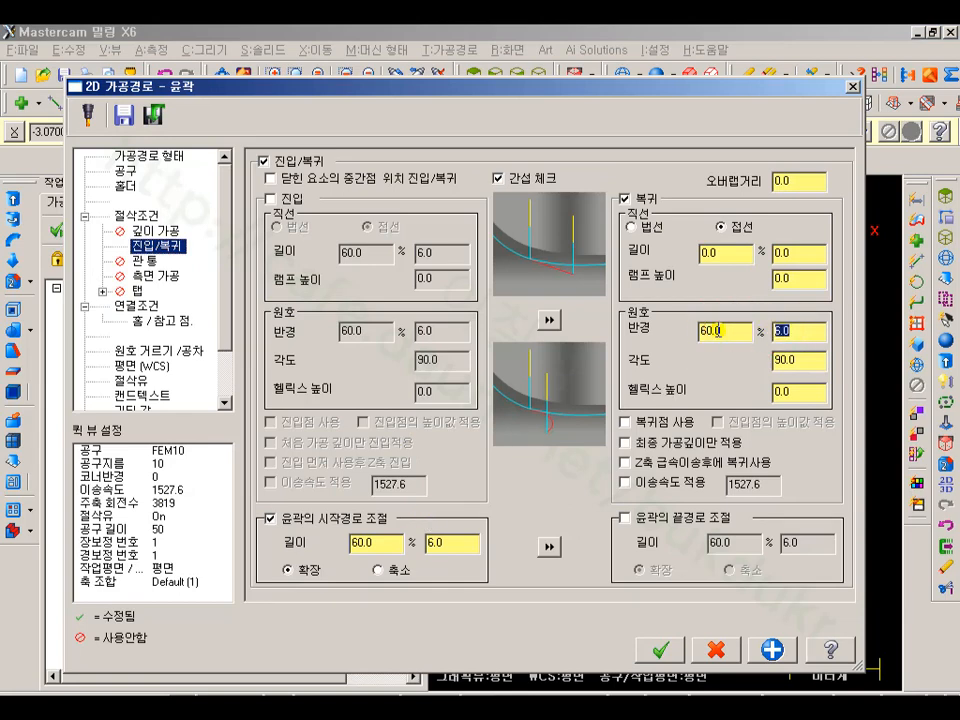
left_click(662, 650)
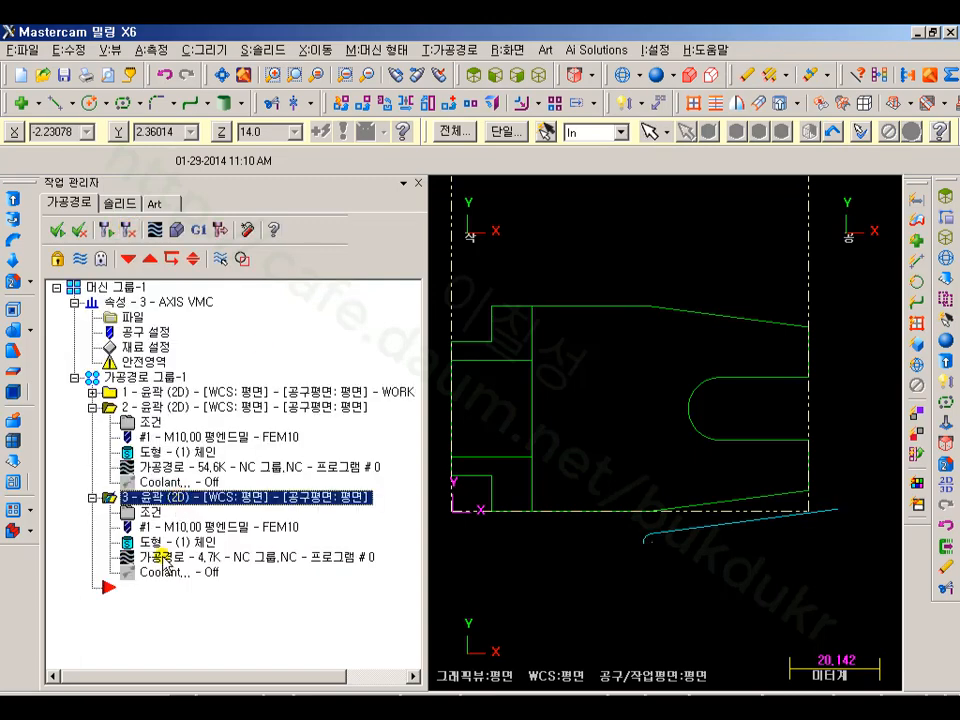
Backplot the third contour from its start through the exit arc, check the tool's swept path and close the backplot.
left_click(162, 557)
left_click_drag(718, 191, 808, 197)
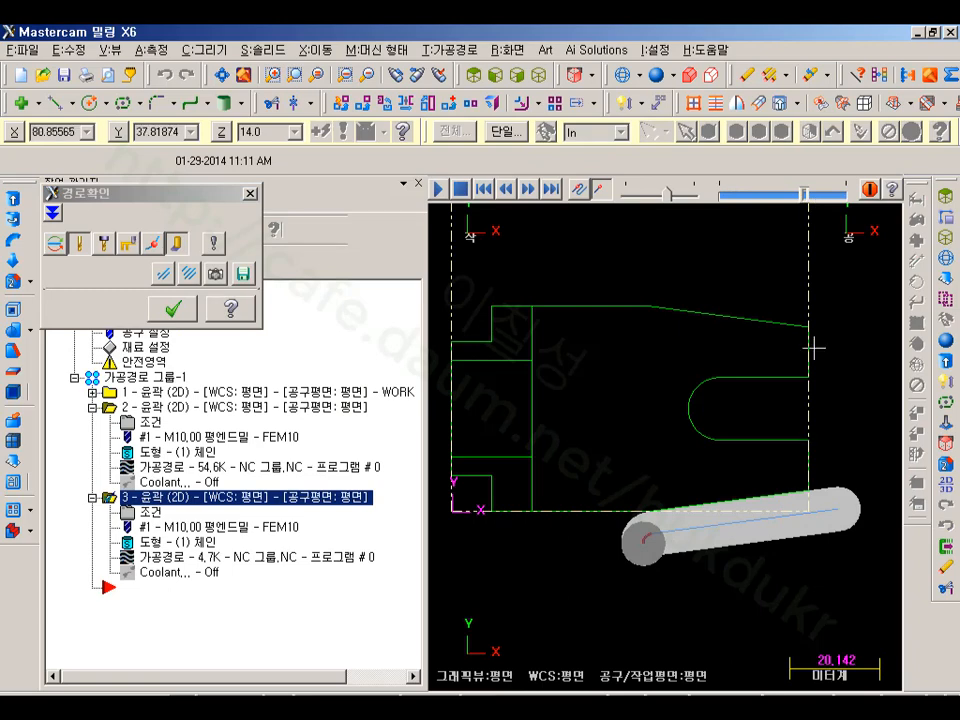
scroll(803, 314, "up", 3)
scroll(768, 324, "down", 3)
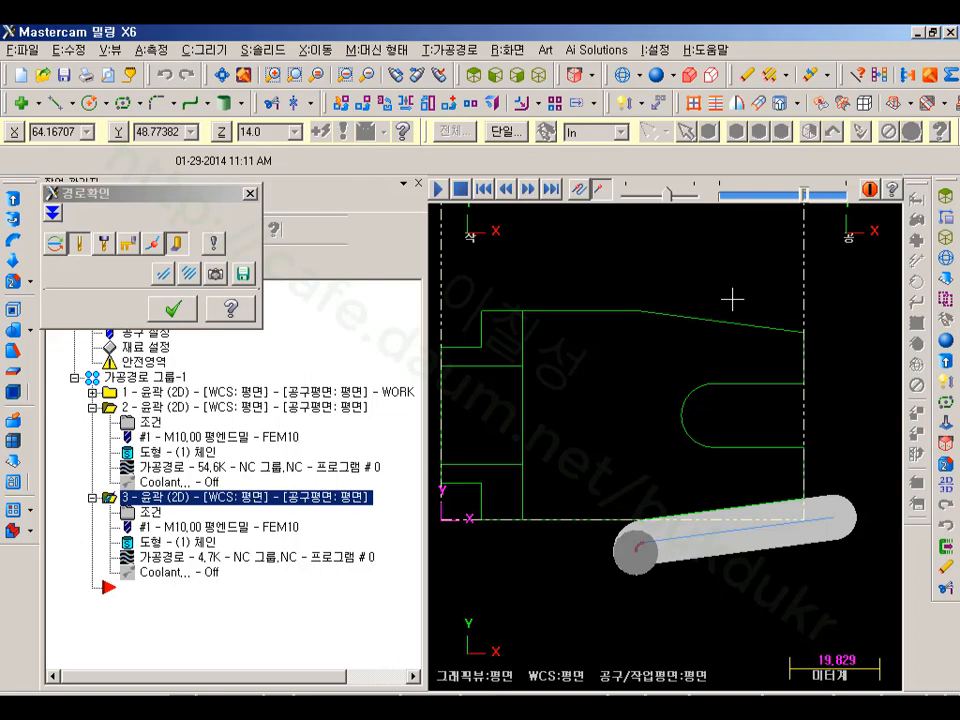
left_click(172, 308)
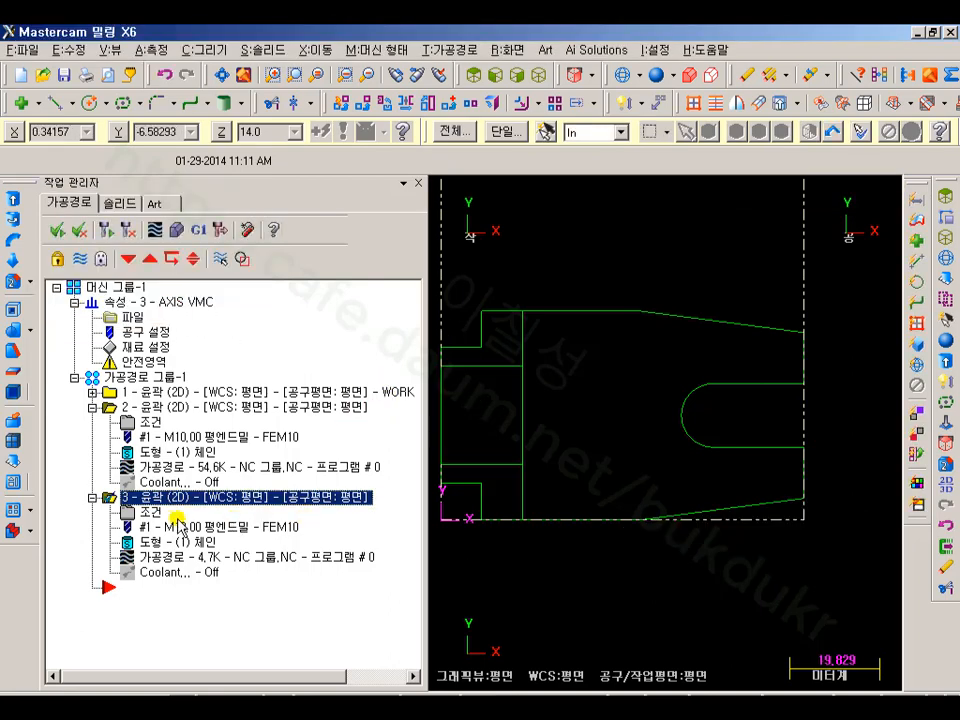
Duplicate the third contour operation as a fourth one at the end of the toolpath group and collapse the earlier operations.
left_click(92, 407)
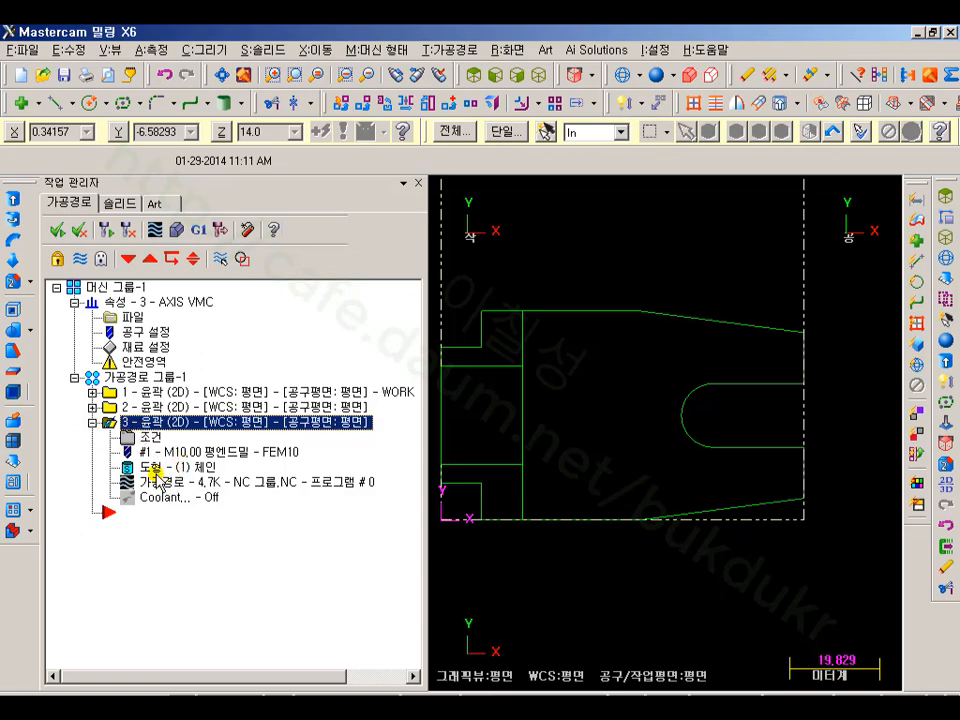
scroll(707, 403, "down", 3)
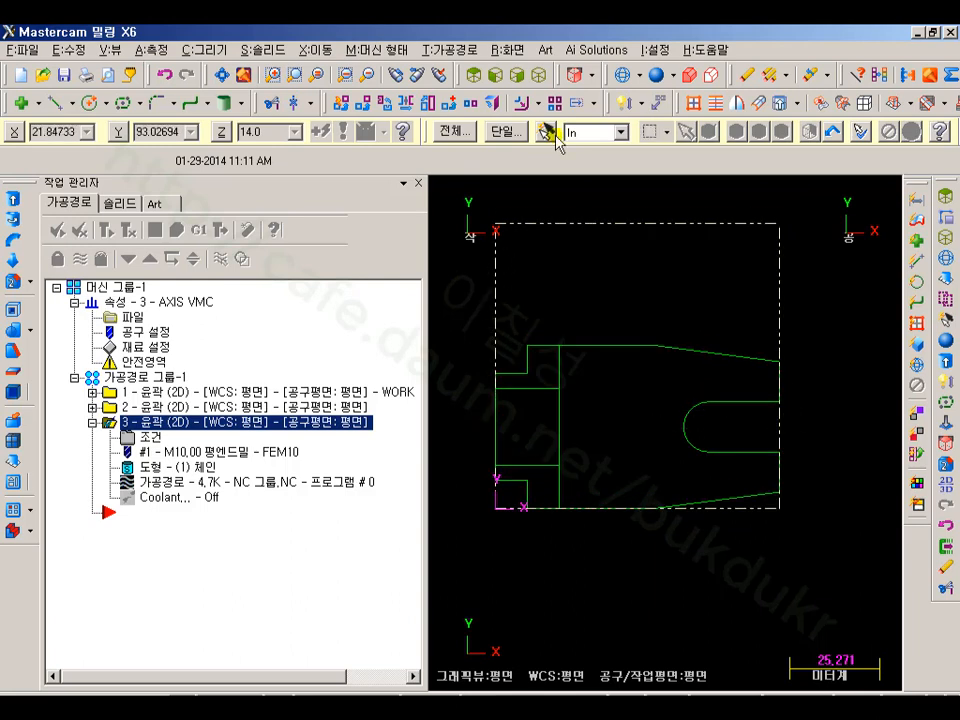
middle_click_drag(572, 339, 601, 327)
right_click_drag(214, 422, 180, 553)
left_click(225, 593)
left_click(92, 362)
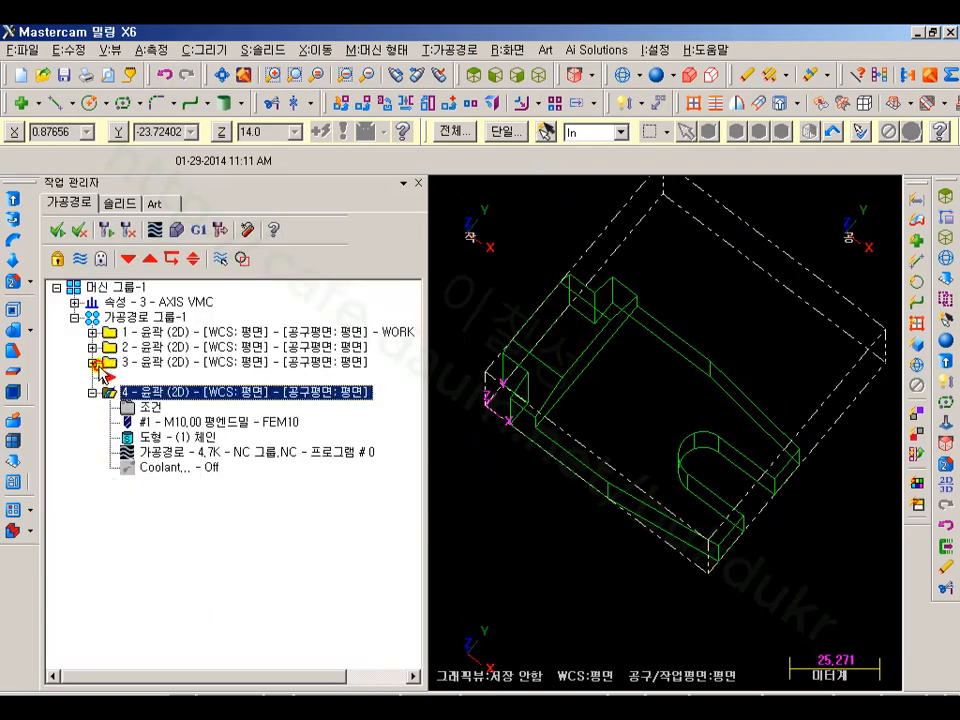
Rechain the fourth contour to the lower edge of the opposite tapered side and regenerate its toolpath.
left_click(167, 441)
right_click(146, 288)
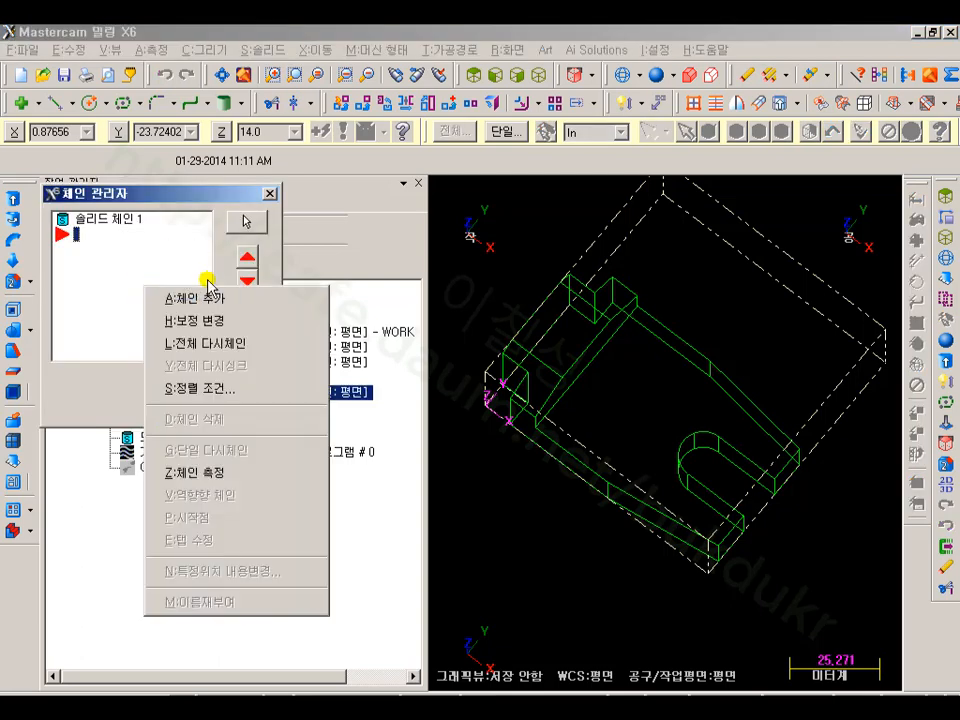
left_click(240, 340)
middle_click_drag(527, 340, 800, 502)
left_click(710, 516)
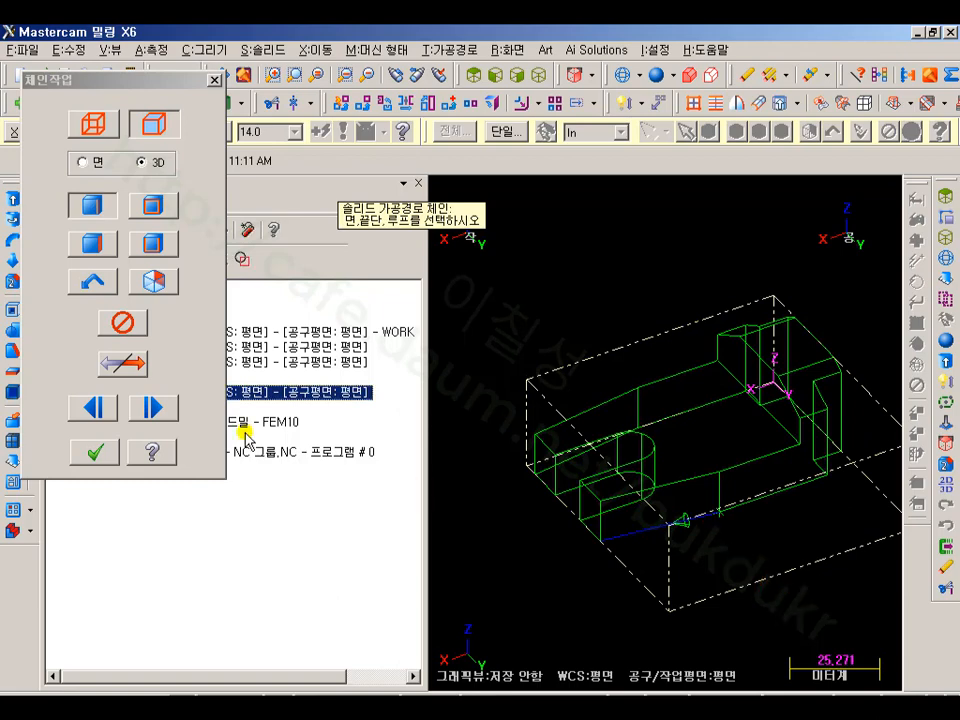
left_click(98, 455)
left_click(185, 402)
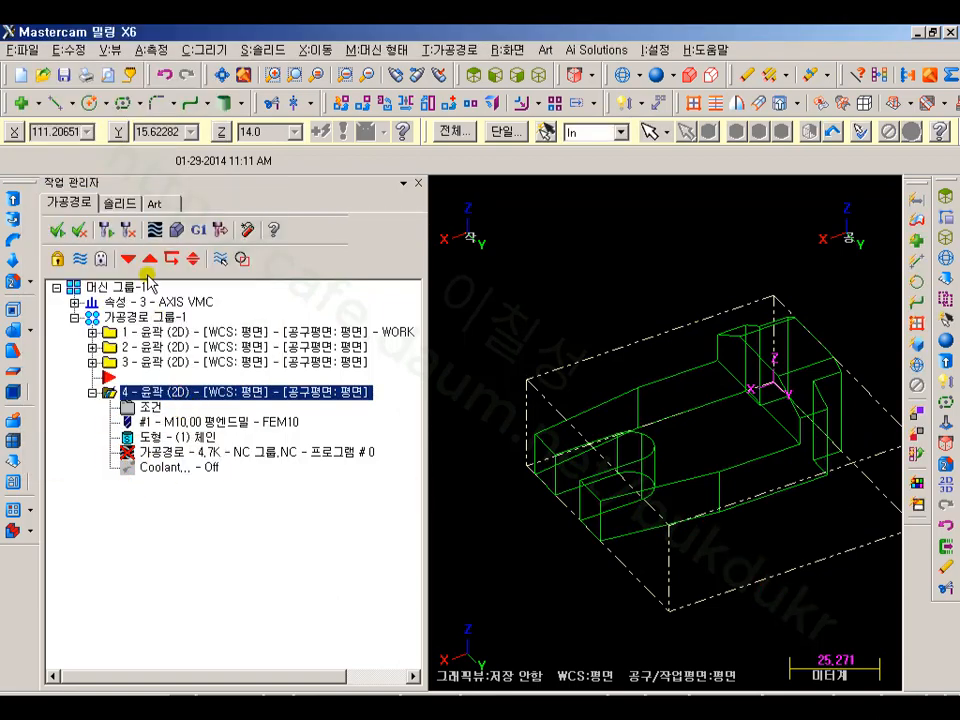
left_click(126, 229)
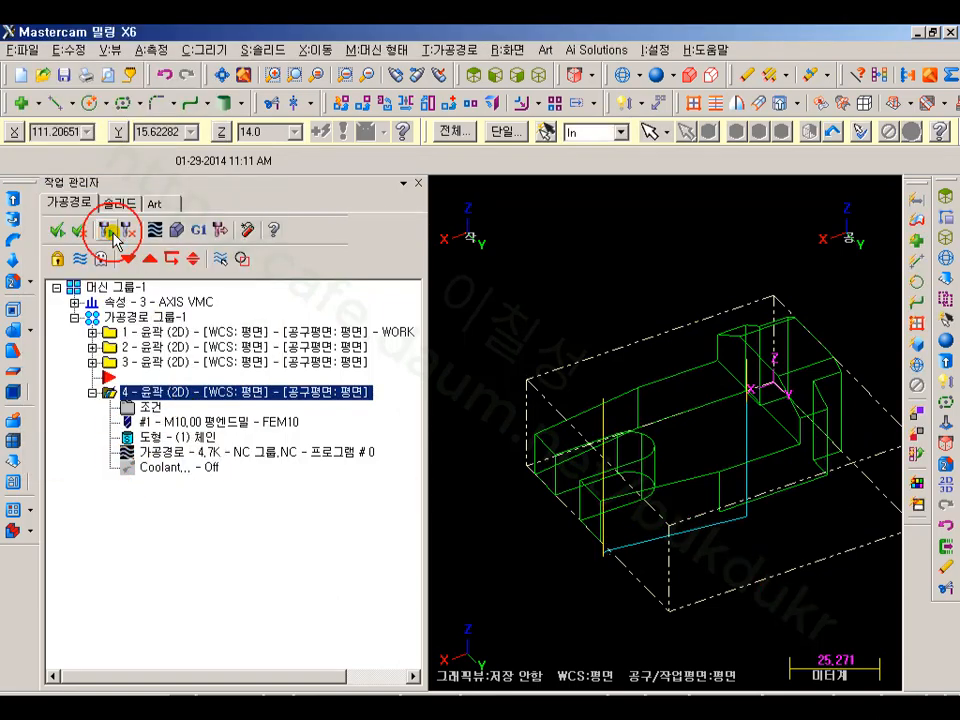
In the fourth contour's lead in/out settings, copy the 6.0 start extension to the contour end and turn off the start extension.
left_click(152, 410)
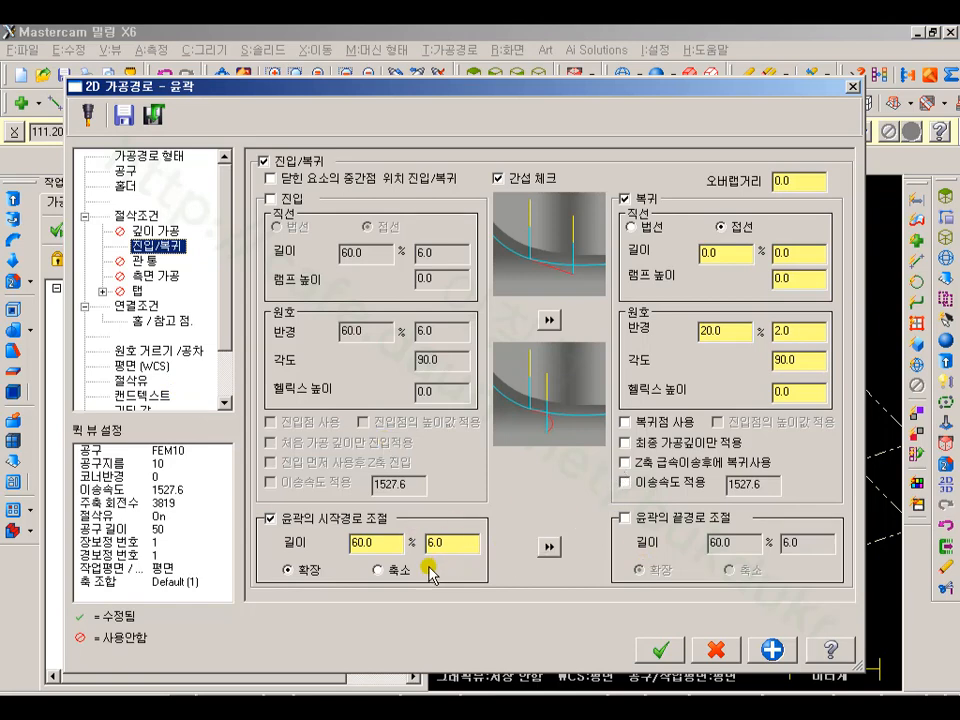
left_click(272, 520)
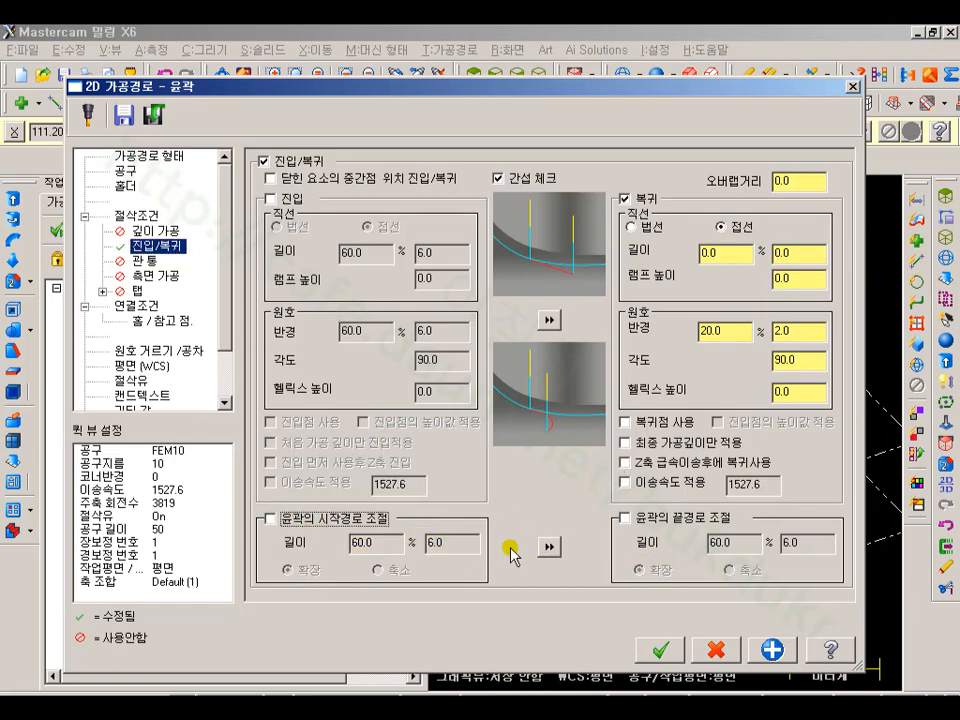
left_click(272, 520)
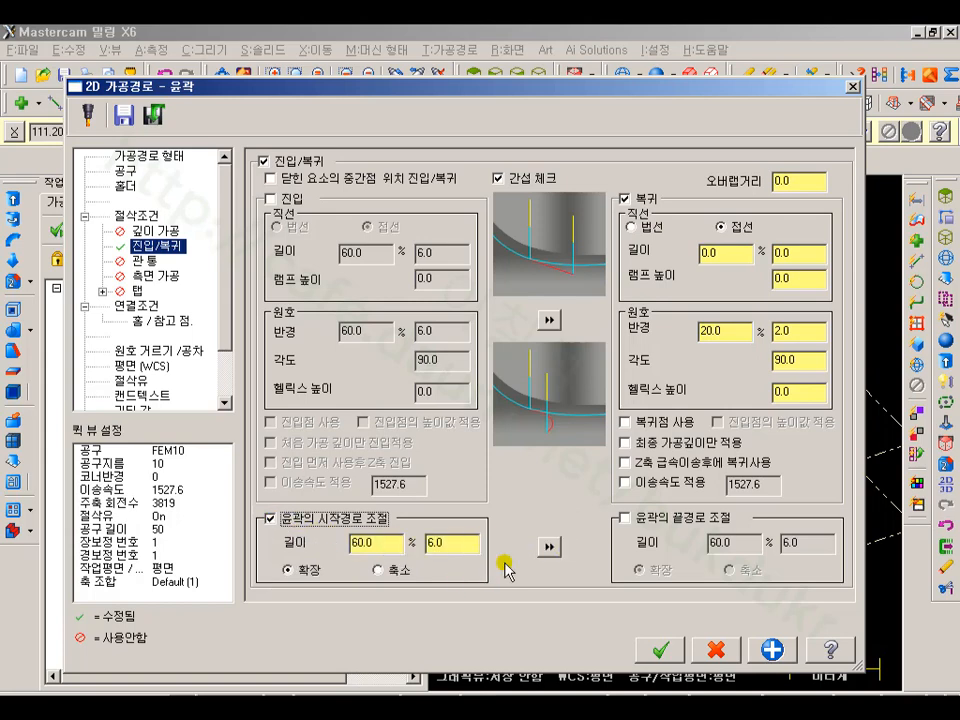
left_click(548, 546)
left_click(272, 520)
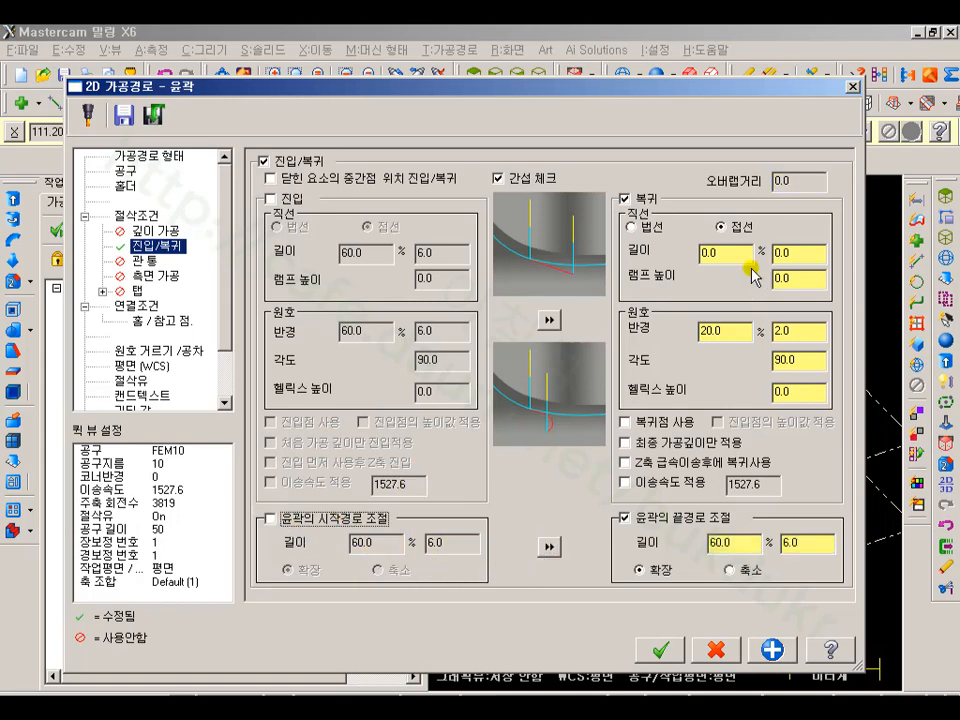
Enable the entry move with line length 0 and arc radius 20 percent, remove the exit arc and regenerate the fourth contour.
left_click(270, 199)
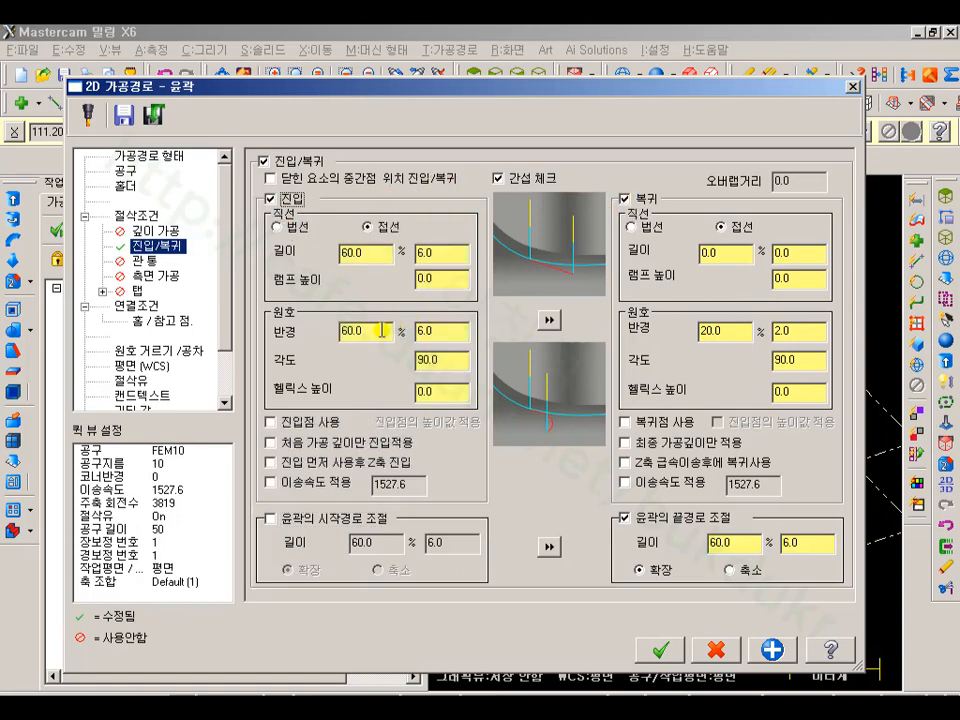
left_click_drag(381, 330, 307, 355)
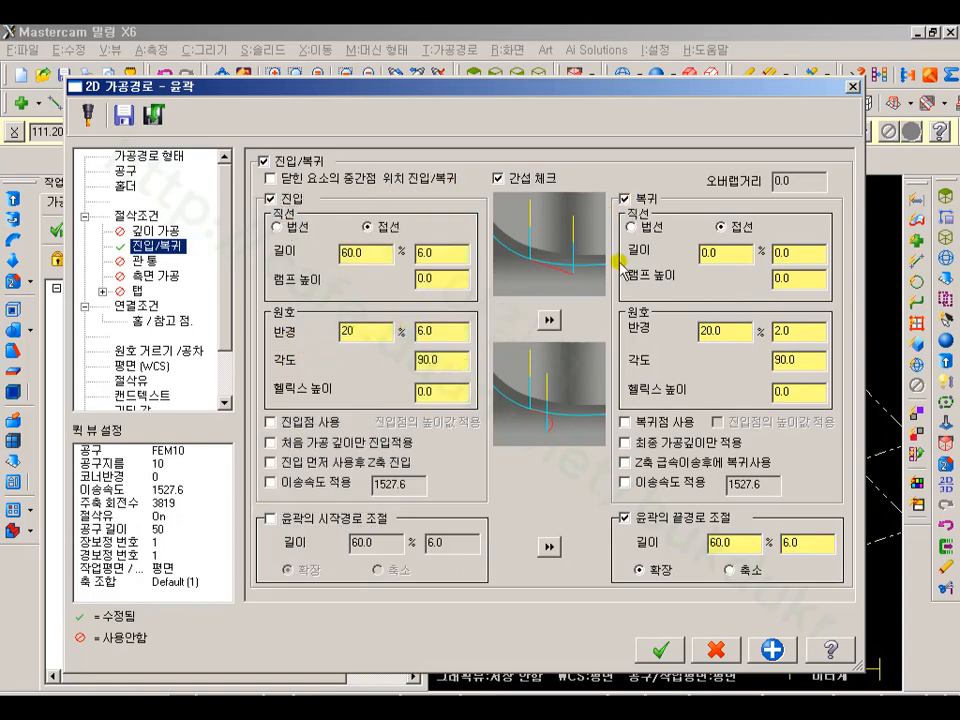
left_click_drag(373, 256, 302, 268)
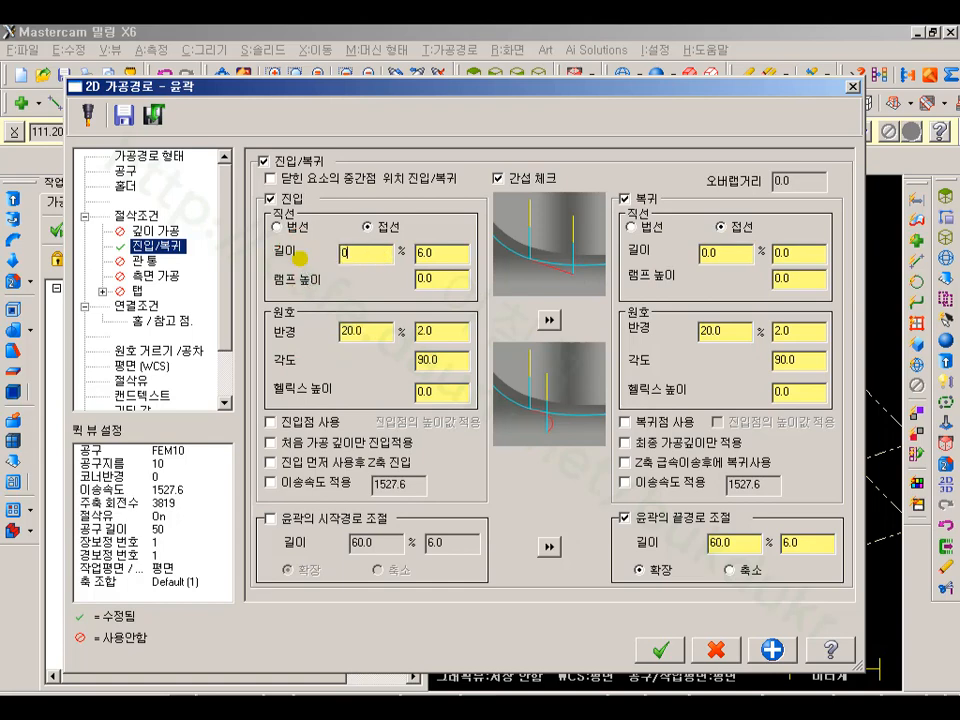
left_click_drag(731, 335, 641, 321)
left_click(671, 651)
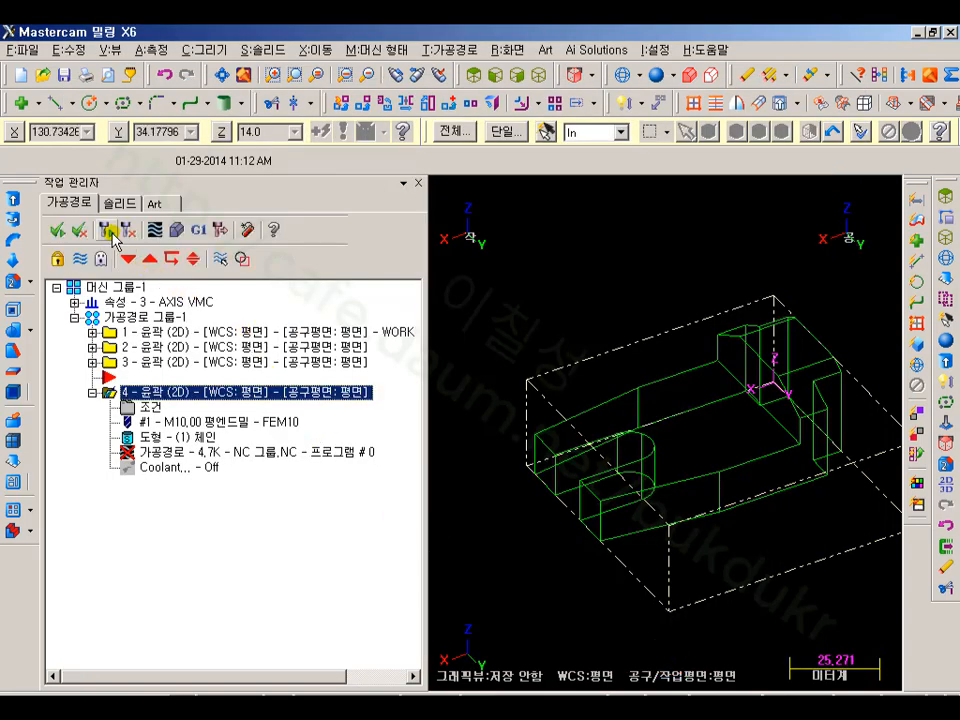
left_click(110, 233)
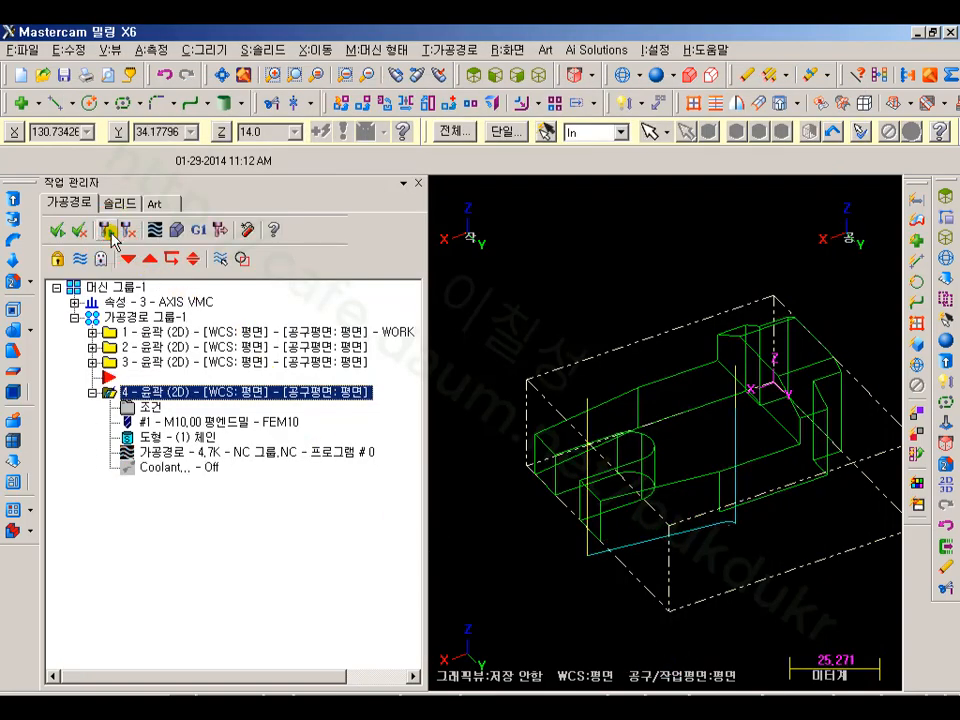
Backplot the third and fourth contours together, inspect both tapered sides from the top and at an angle, and close the backplot.
left_click(471, 77)
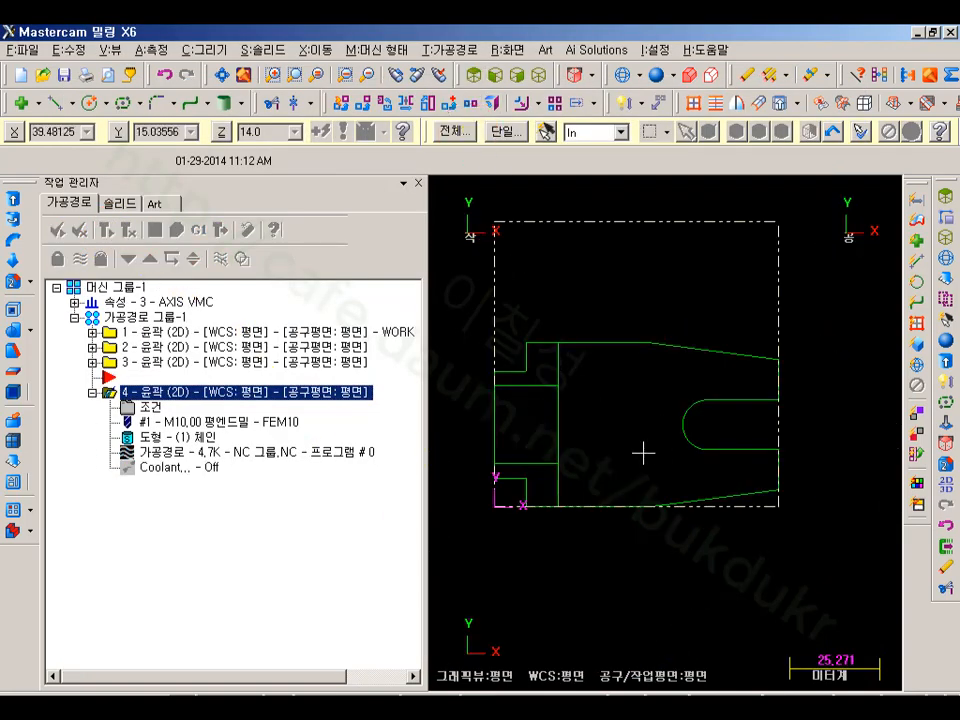
left_click(137, 362)
left_click(154, 231)
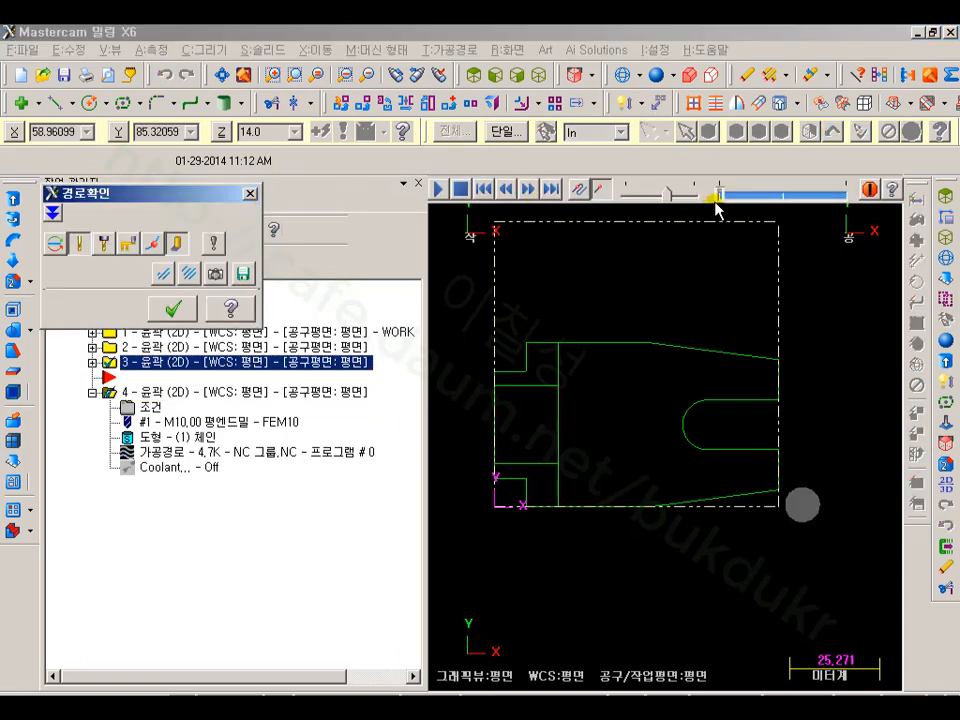
left_click_drag(727, 193, 836, 208)
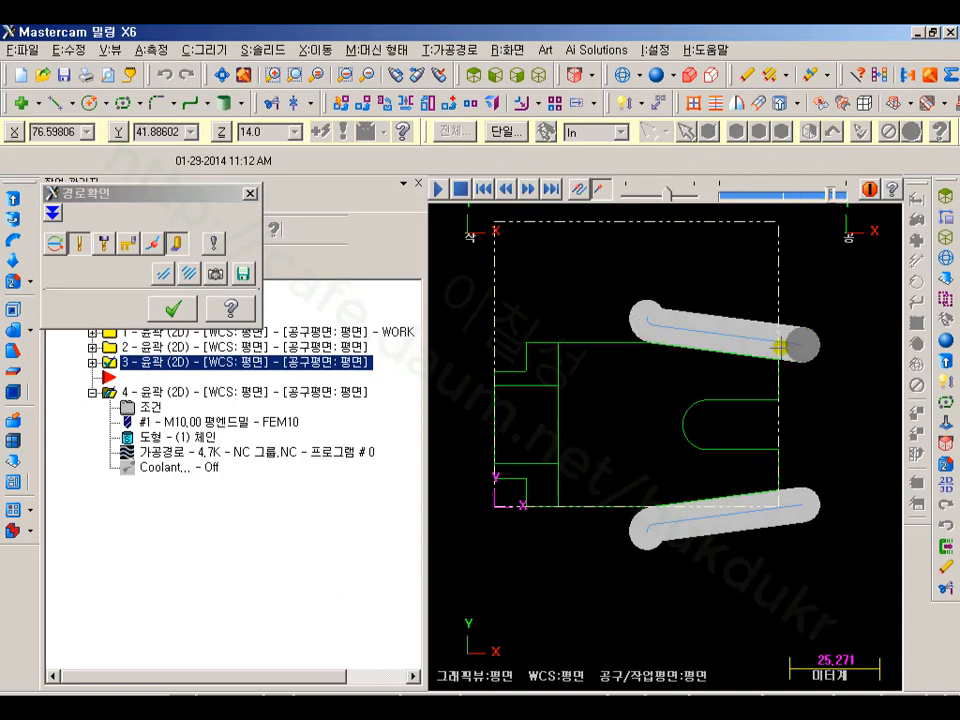
scroll(770, 350, "up", 2)
scroll(763, 330, "down", 2)
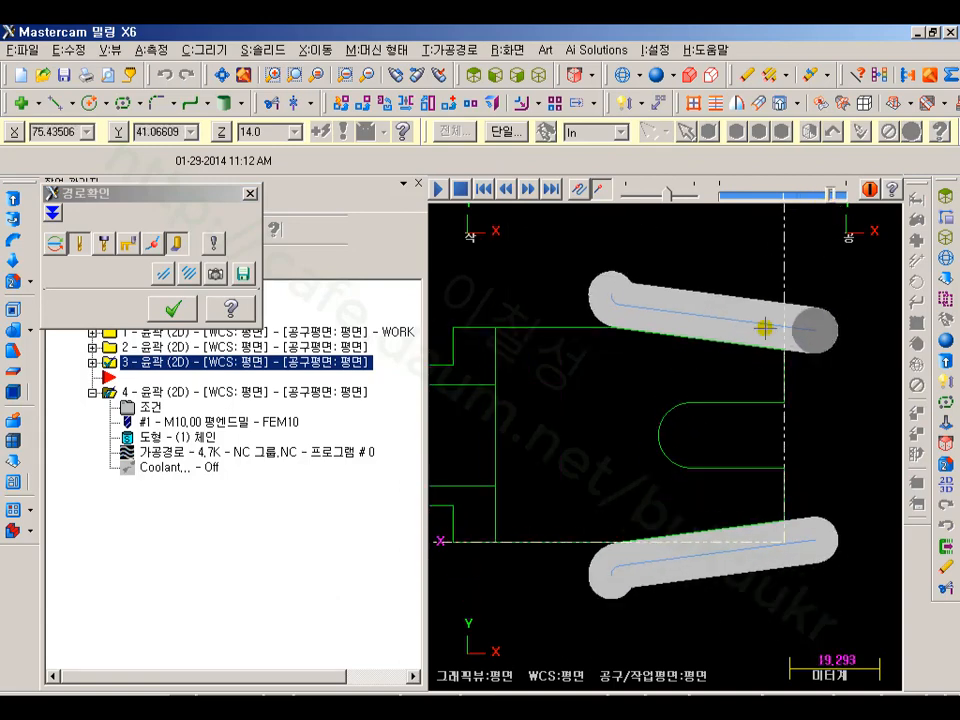
middle_click_drag(735, 379, 795, 281)
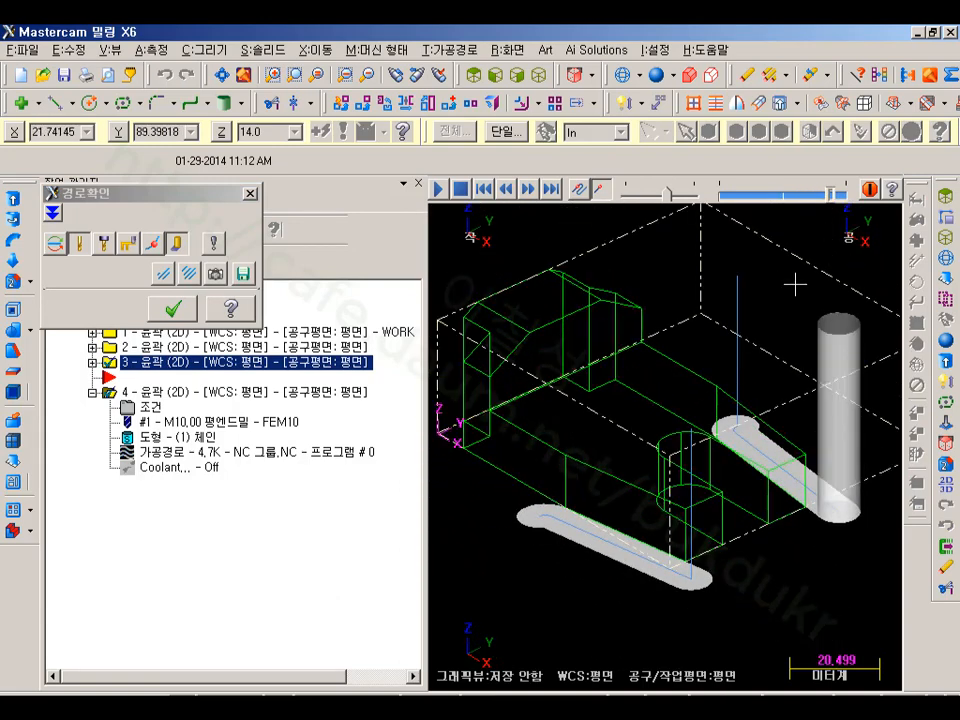
left_click(176, 307)
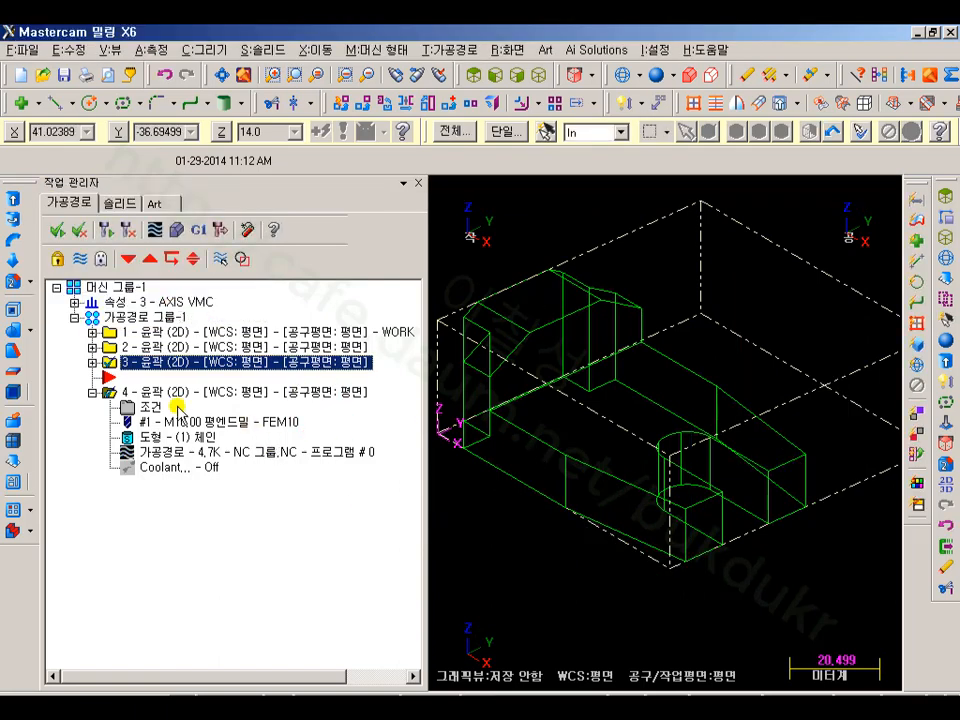
Move the insertion point below the fourth contour and simulate the third and fourth contours together on the STL stock.
left_click(128, 258)
left_click(92, 392)
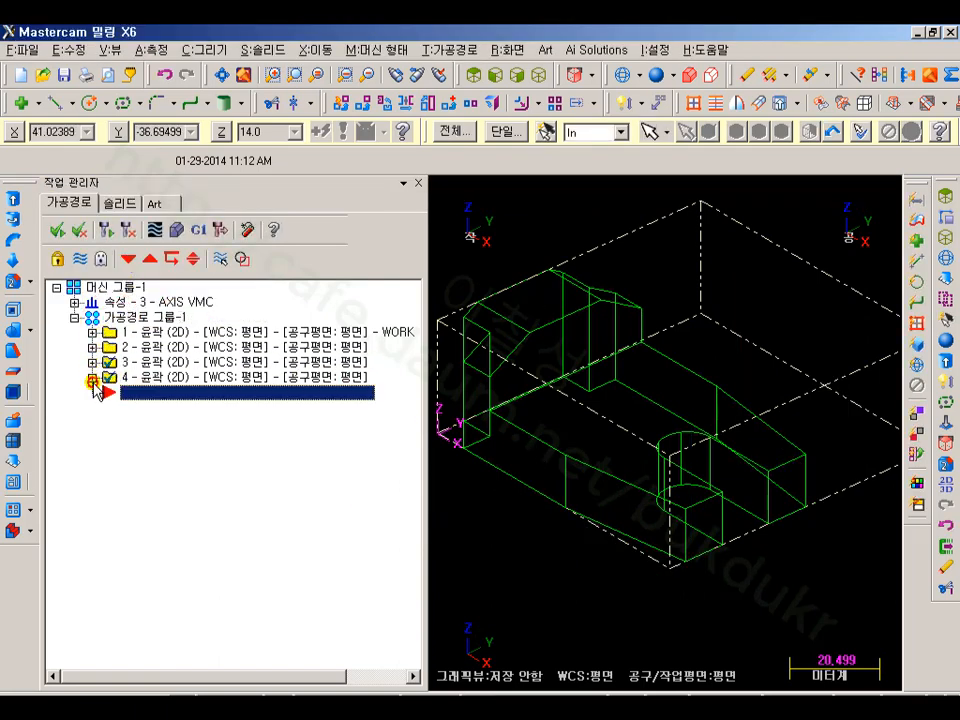
left_click(178, 229)
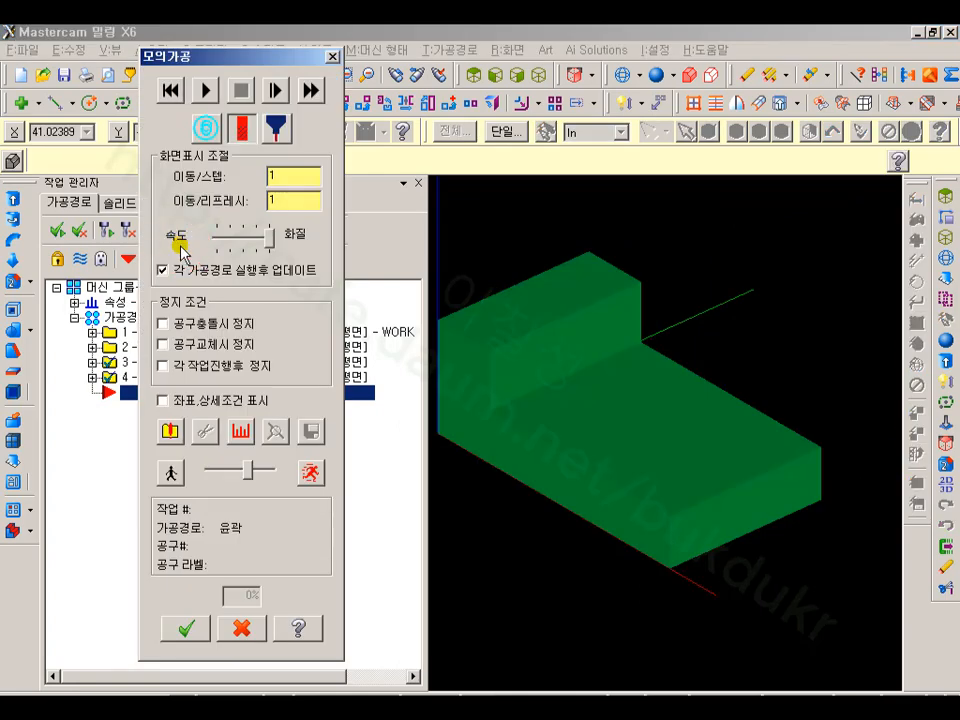
left_click(204, 92)
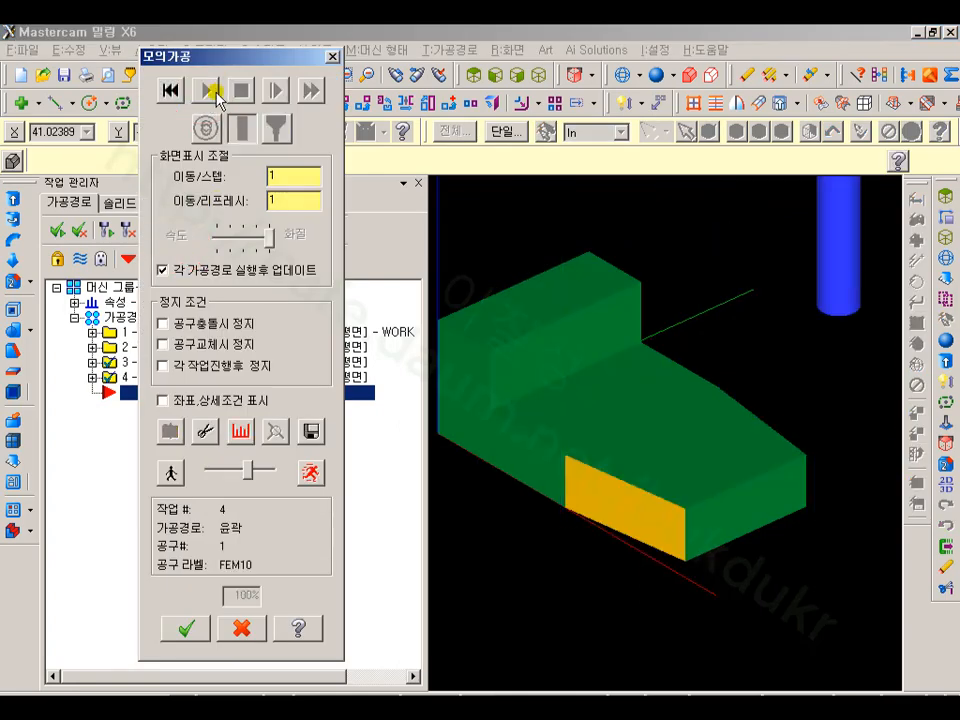
Save the simulated stock as STL file T in the data folder, replacing the existing file, and close the simulation.
left_click(311, 431)
left_click(668, 541)
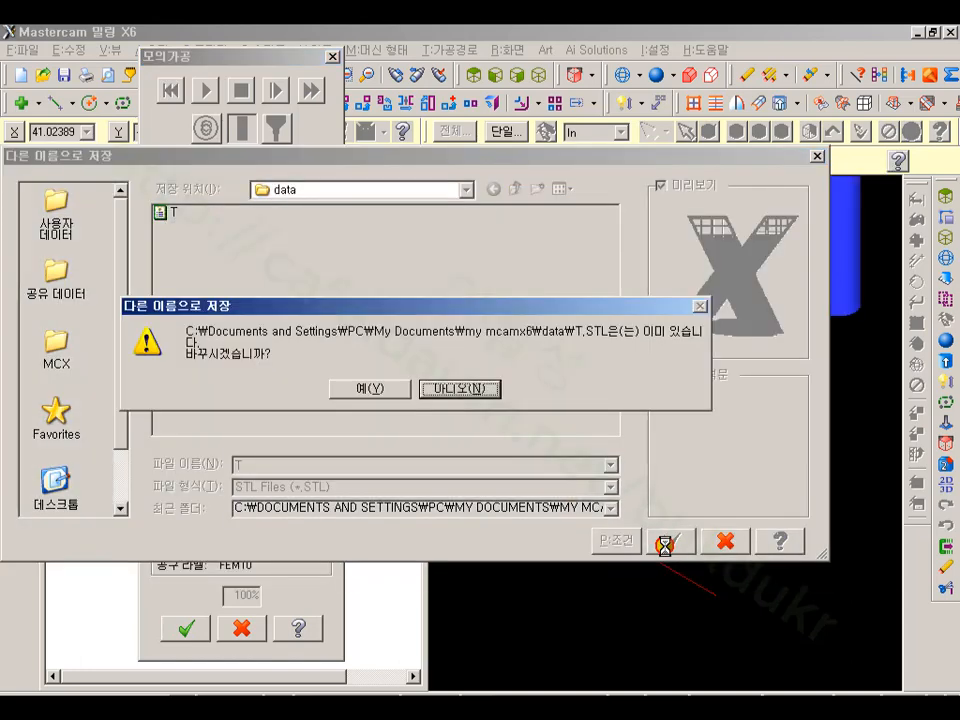
left_click(388, 392)
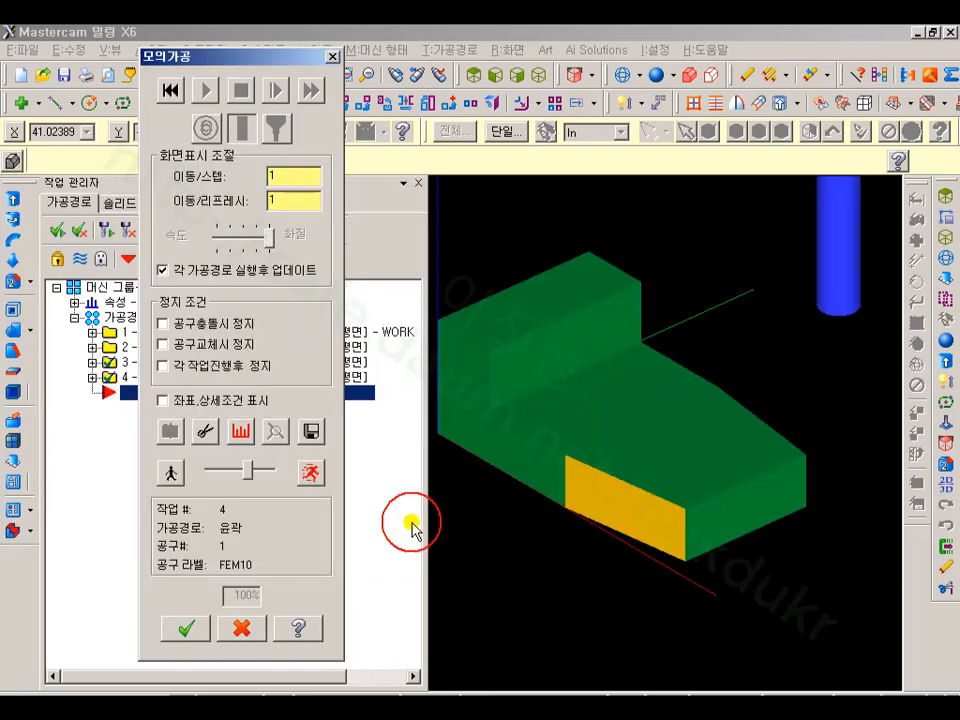
left_click(245, 630)
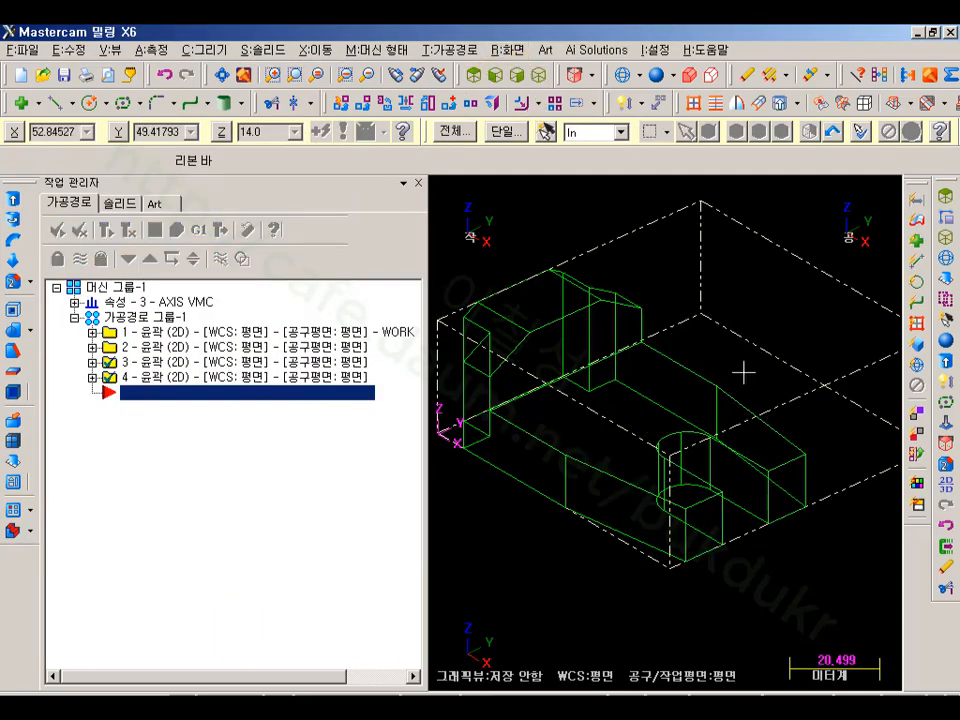
scroll(767, 517, "up", 4)
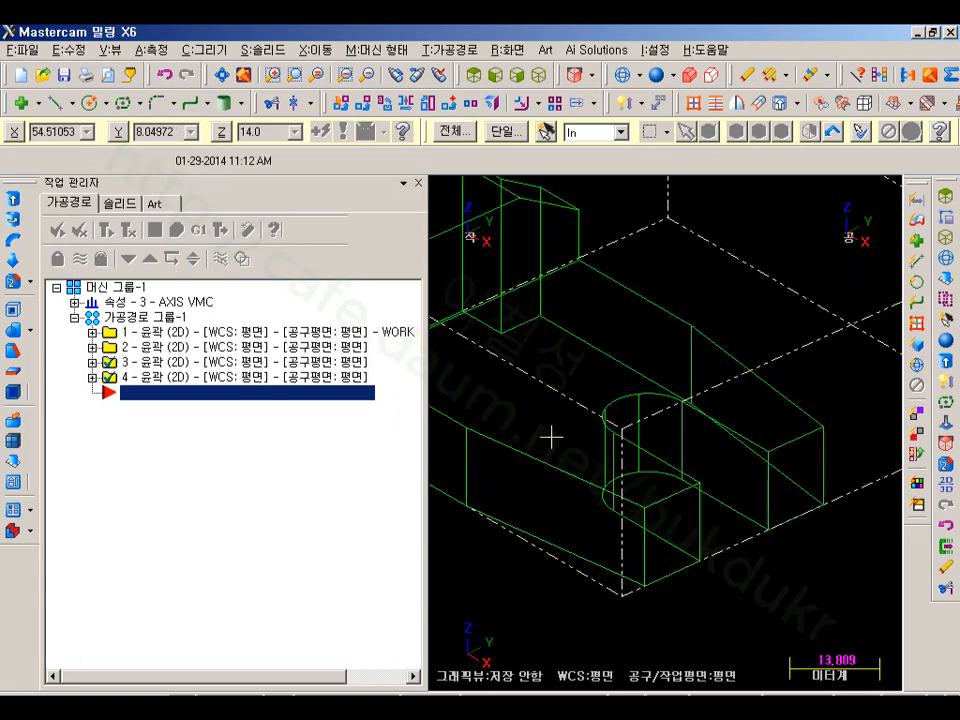
Create a fifth 2D contour operation and chain the open slot's bottom edges as a partial solid loop, leaving out the slot mouth.
left_click(455, 49)
left_click(467, 71)
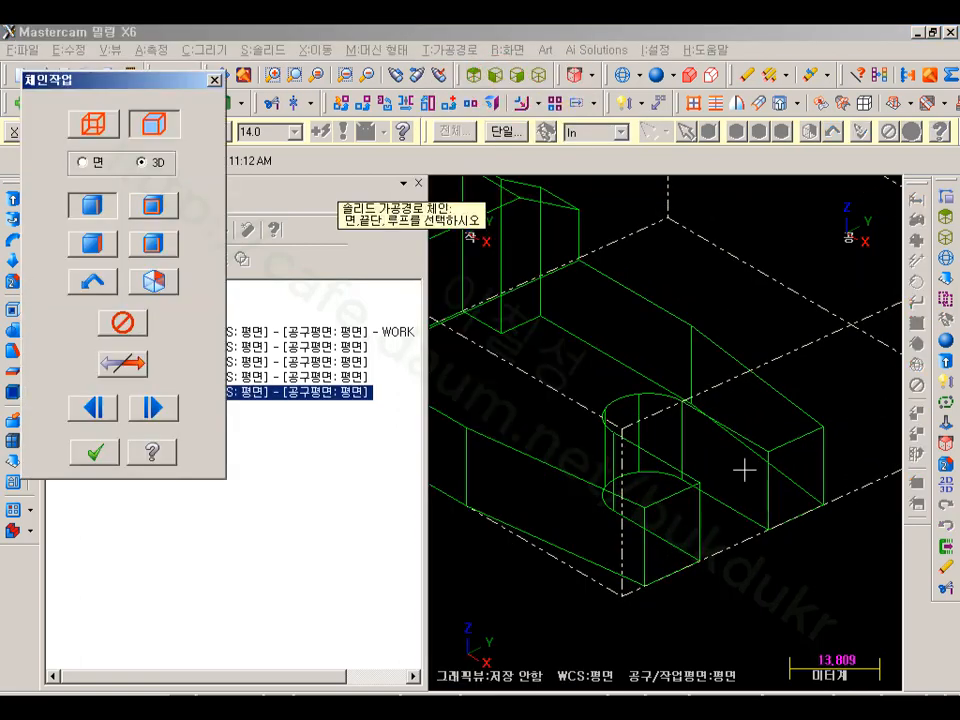
left_click(141, 249)
left_click(317, 294)
left_click(166, 210)
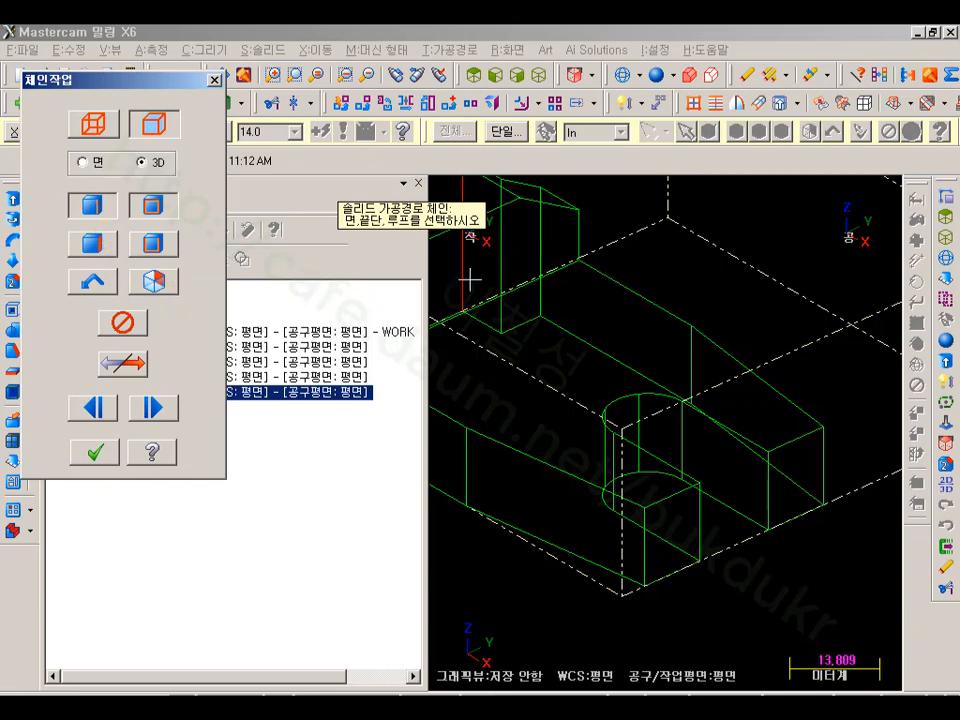
left_click(754, 527)
left_click(160, 216)
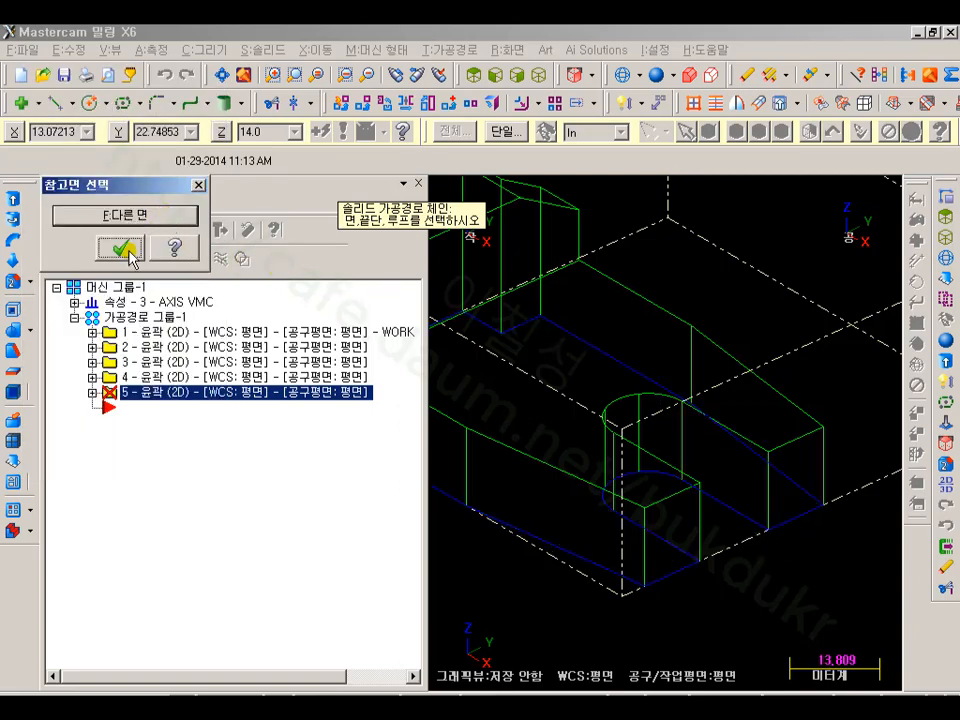
left_click(122, 250)
left_click(720, 664)
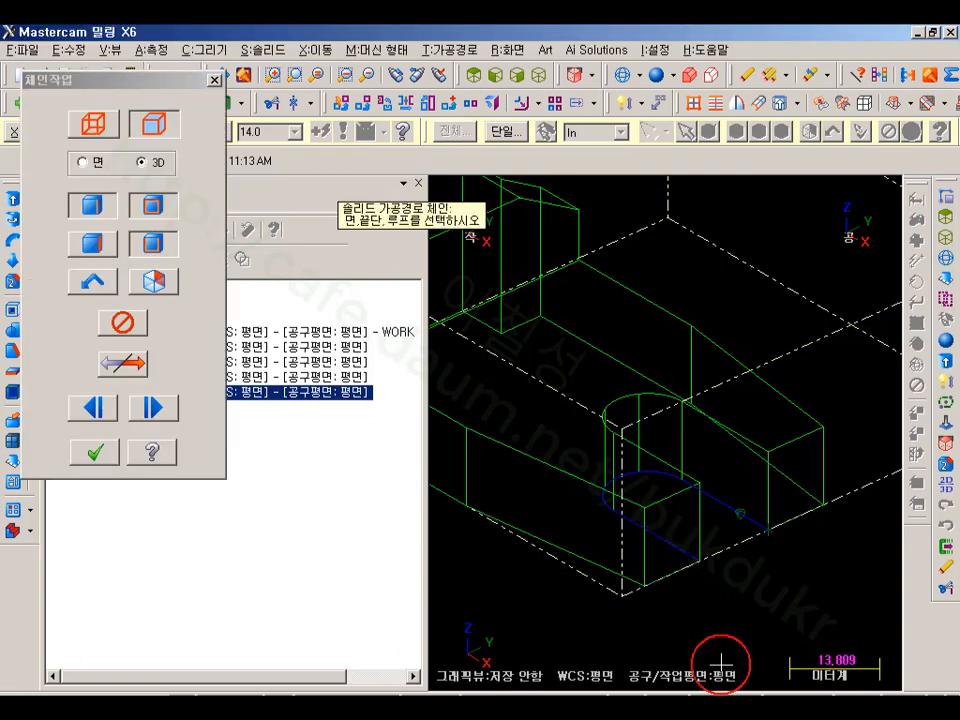
scroll(713, 561, "up", 2)
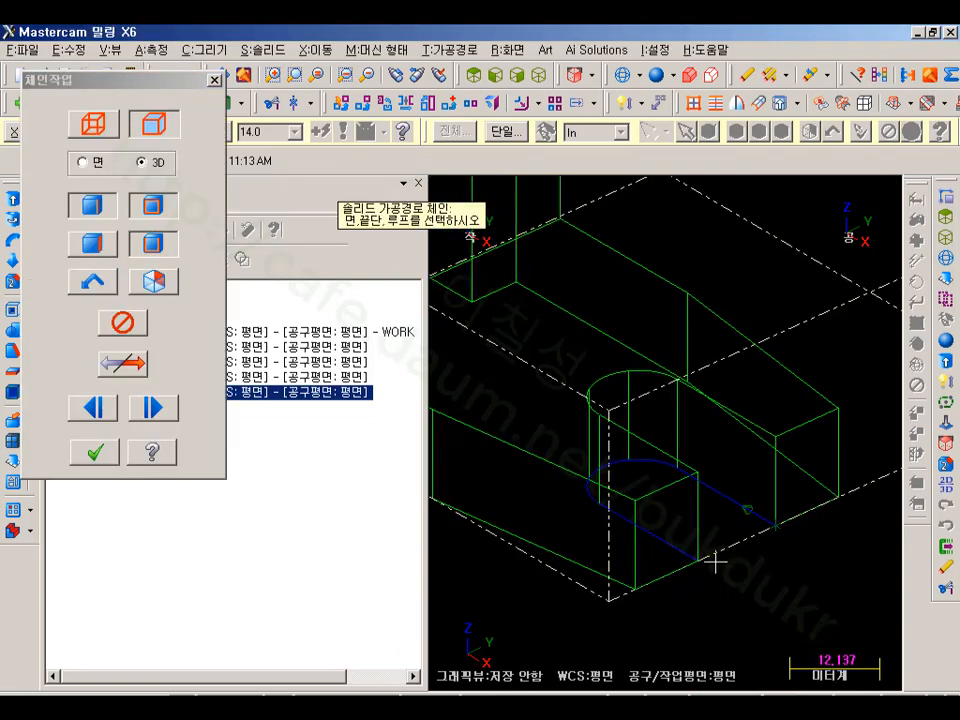
left_click(760, 523)
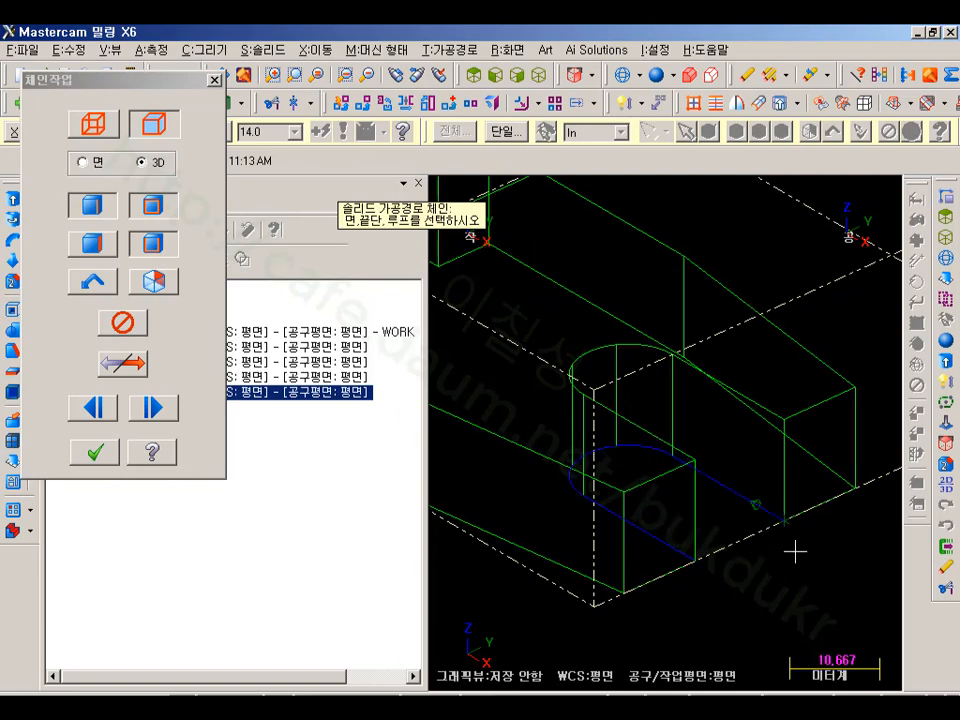
left_click(95, 451)
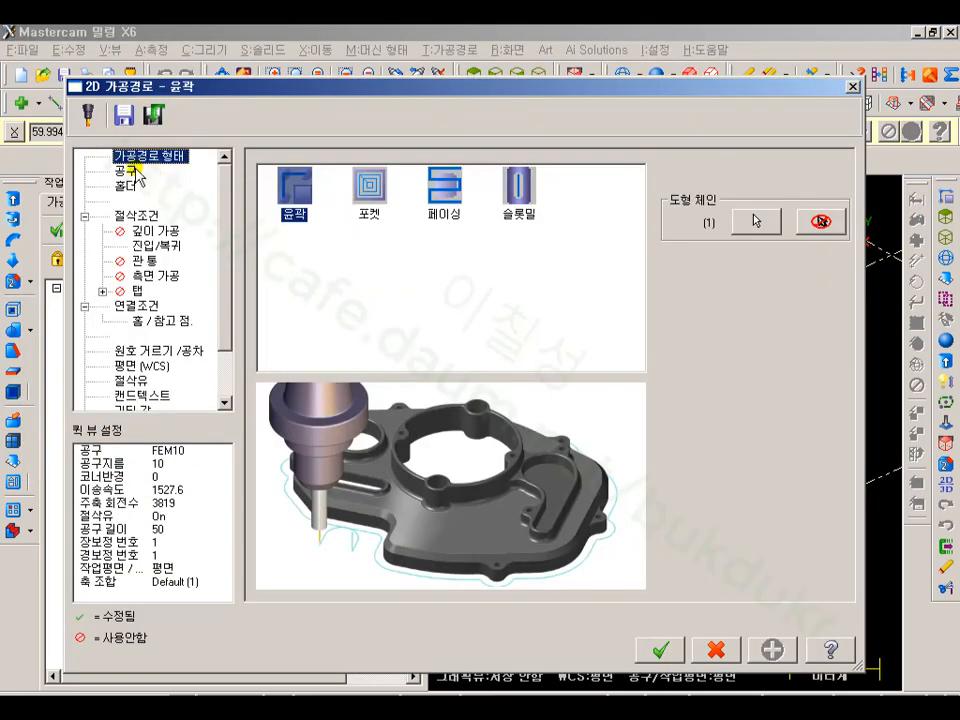
Turn off the entry and exit moves, extend the contour's start and end by 60 percent each, and generate the fifth contour.
left_click(131, 215)
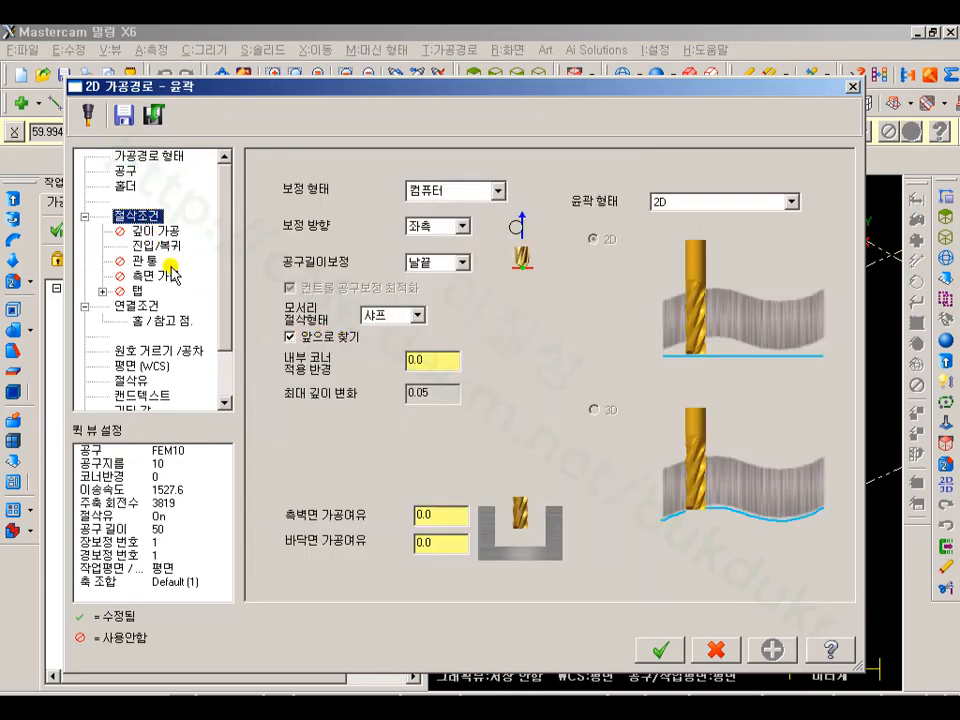
left_click(152, 245)
left_click(272, 200)
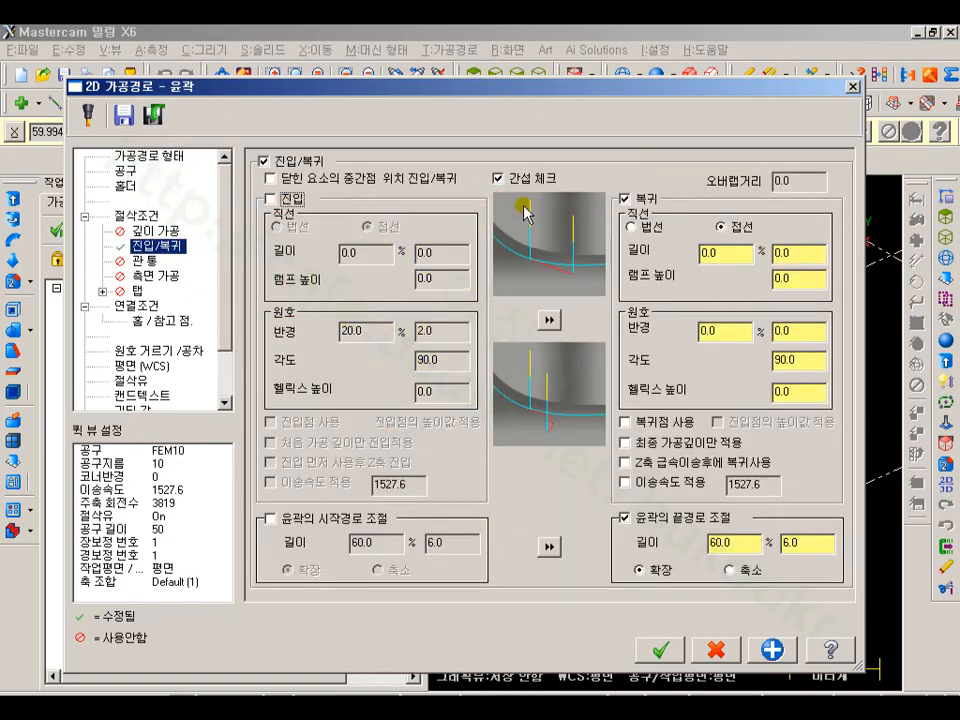
left_click(624, 200)
left_click(270, 518)
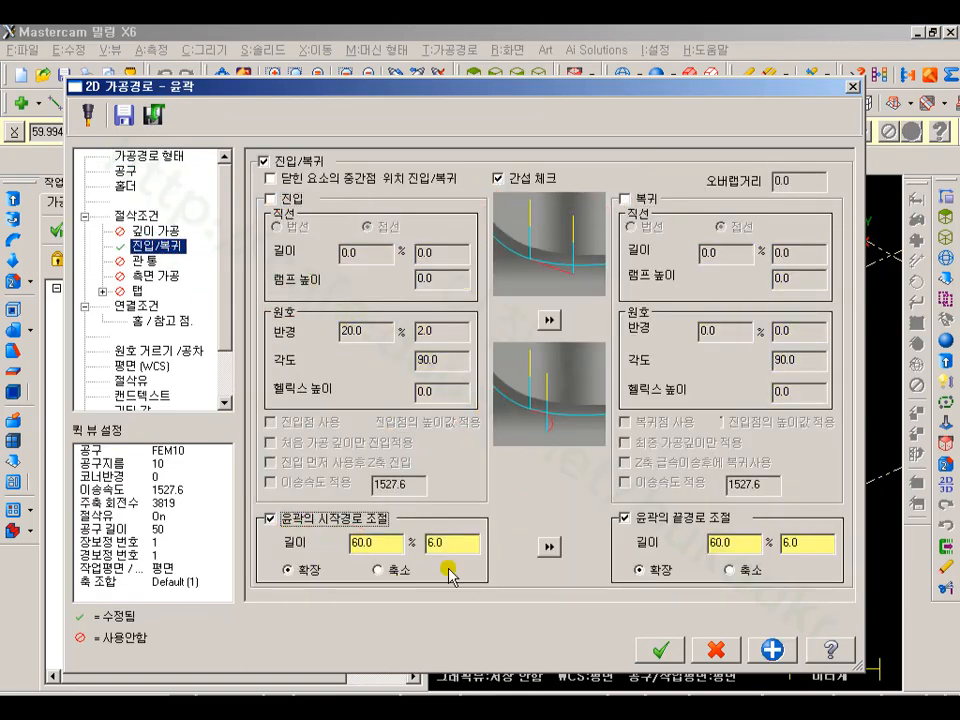
left_click(550, 545)
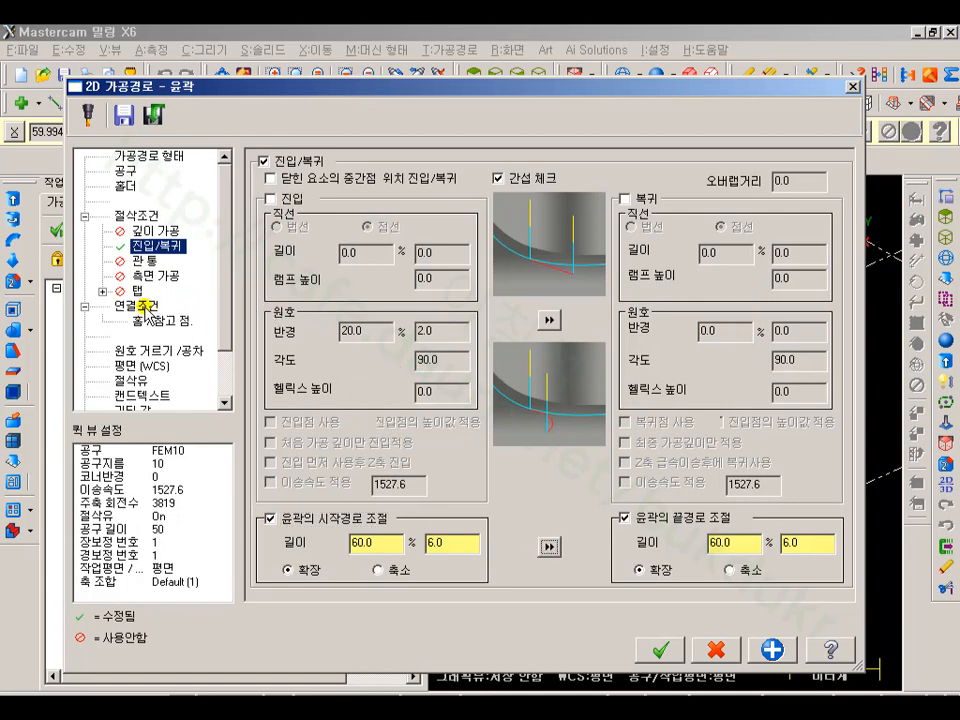
left_click(638, 644)
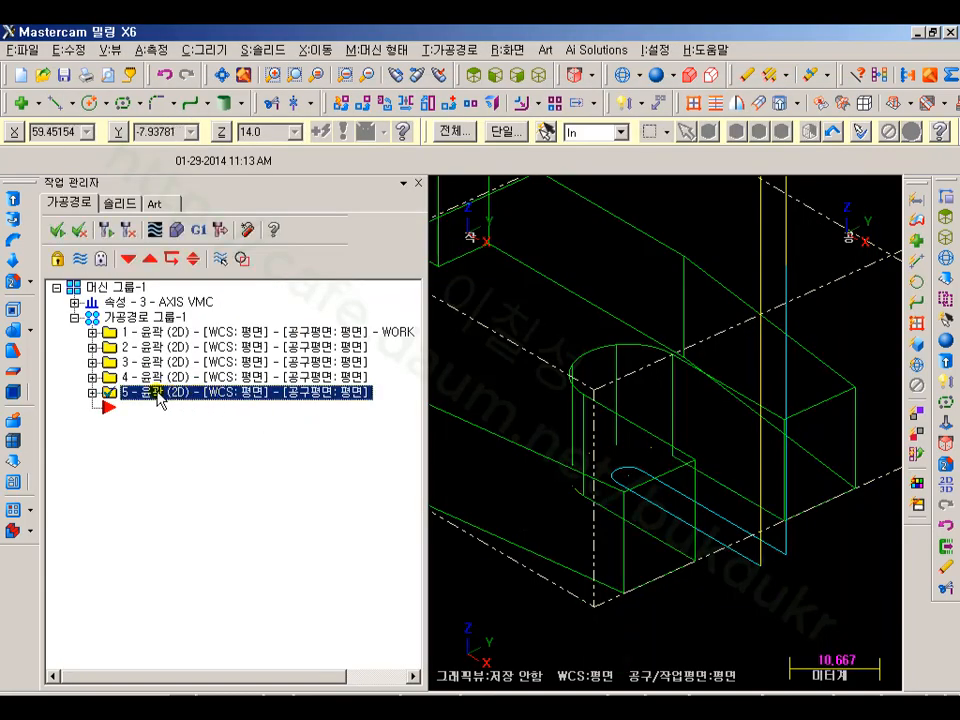
Simulate the fifth contour on the STL stock, inspect the cut slot from another angle, and close the simulation.
left_click(177, 230)
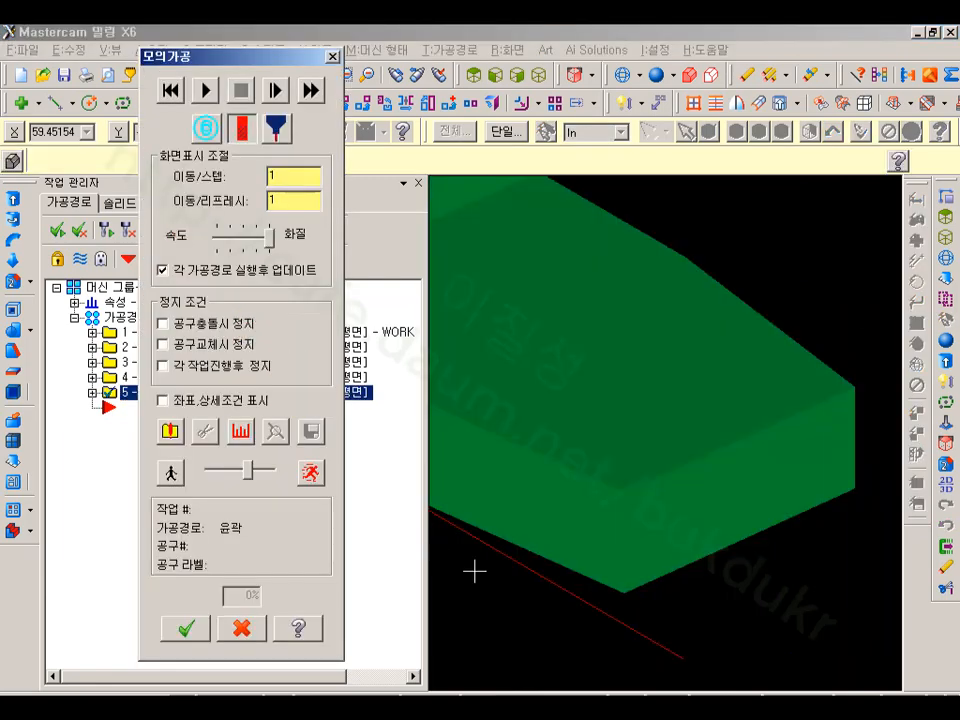
left_click(206, 91)
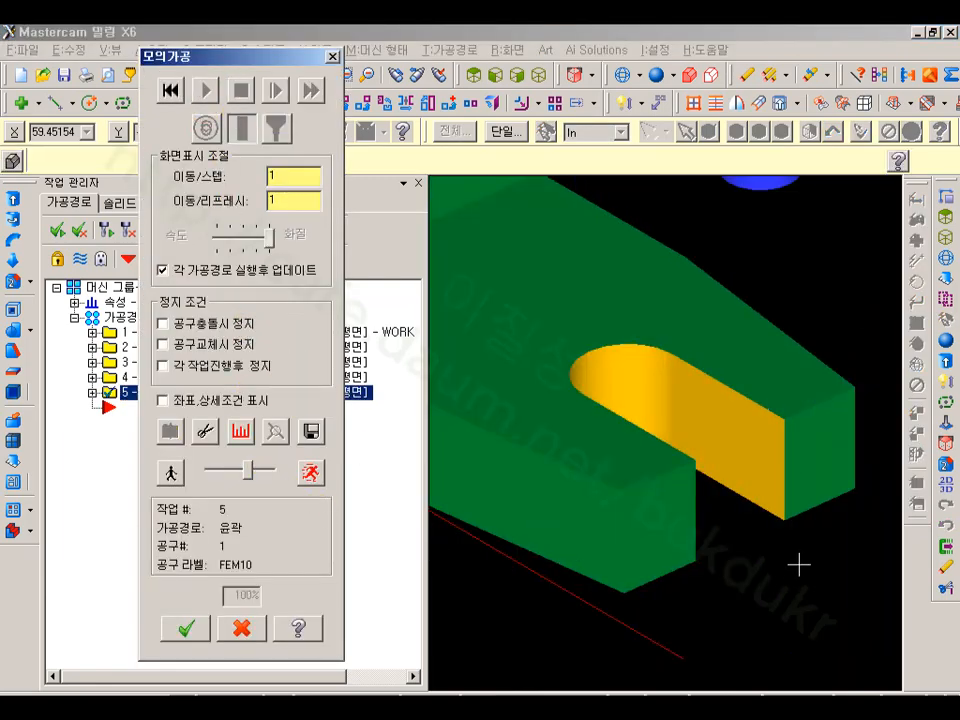
mouse_move(798, 566)
middle_mouse_down()
mouse_move(744, 540)
mouse_move(735, 551)
mouse_move(735, 439)
mouse_move(795, 450)
mouse_move(819, 416)
mouse_move(756, 422)
middle_mouse_up()
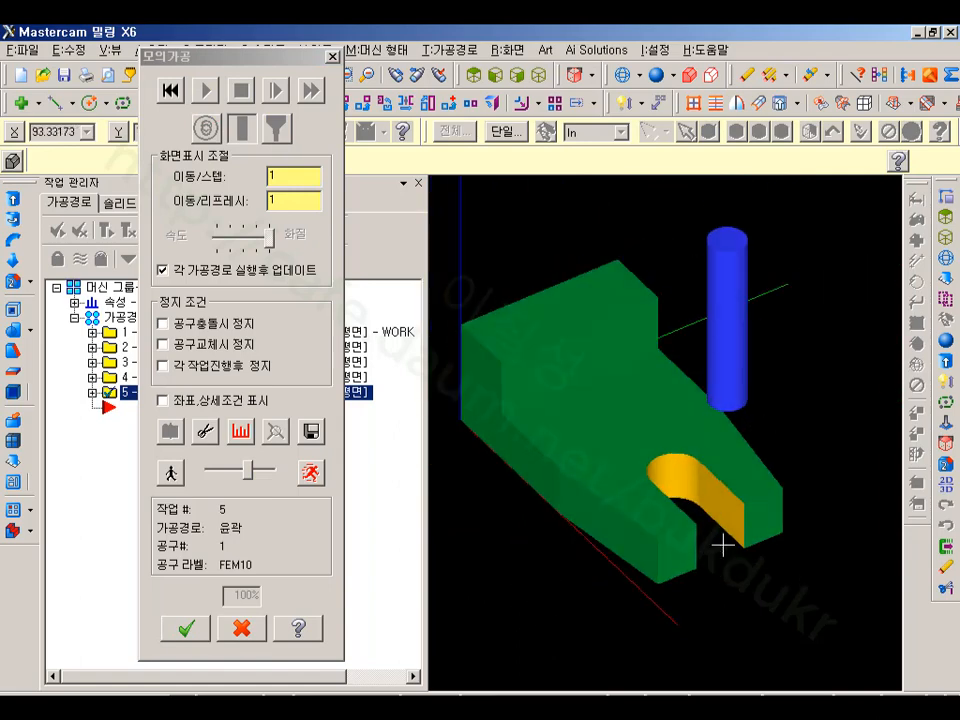
left_click(237, 626)
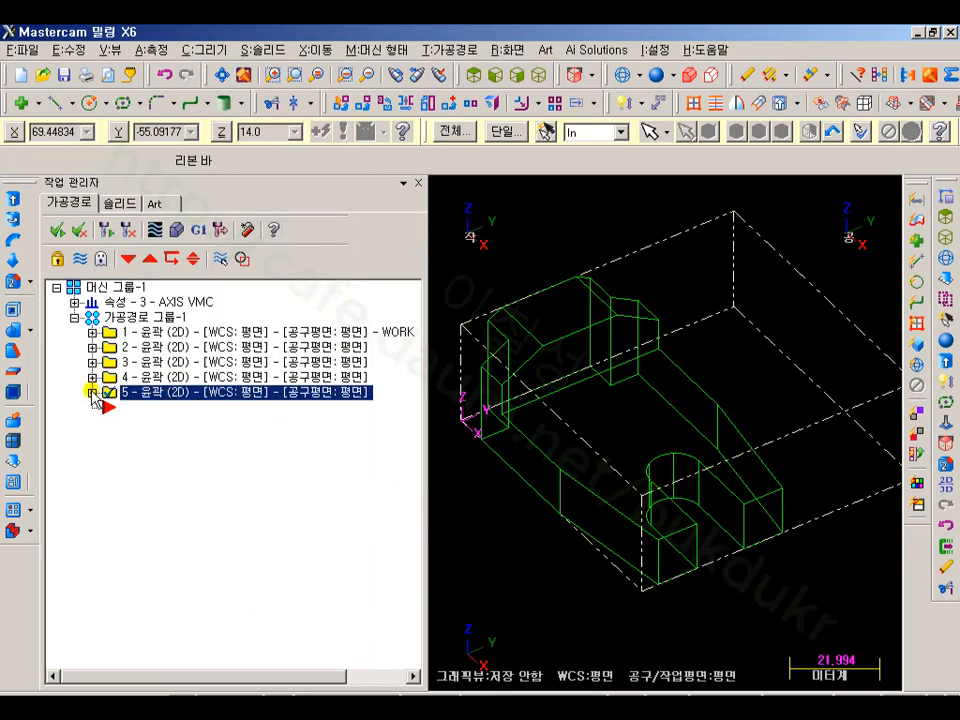
Delete the solid chain from the fifth contour's geometry.
left_click(92, 393)
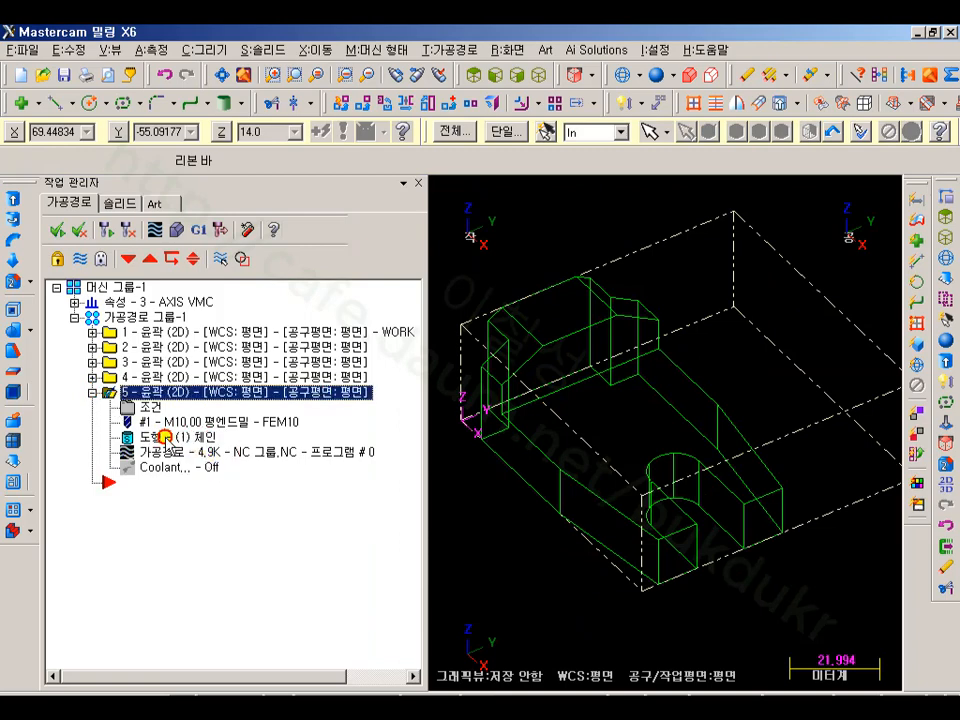
left_click(165, 437)
left_click(111, 219)
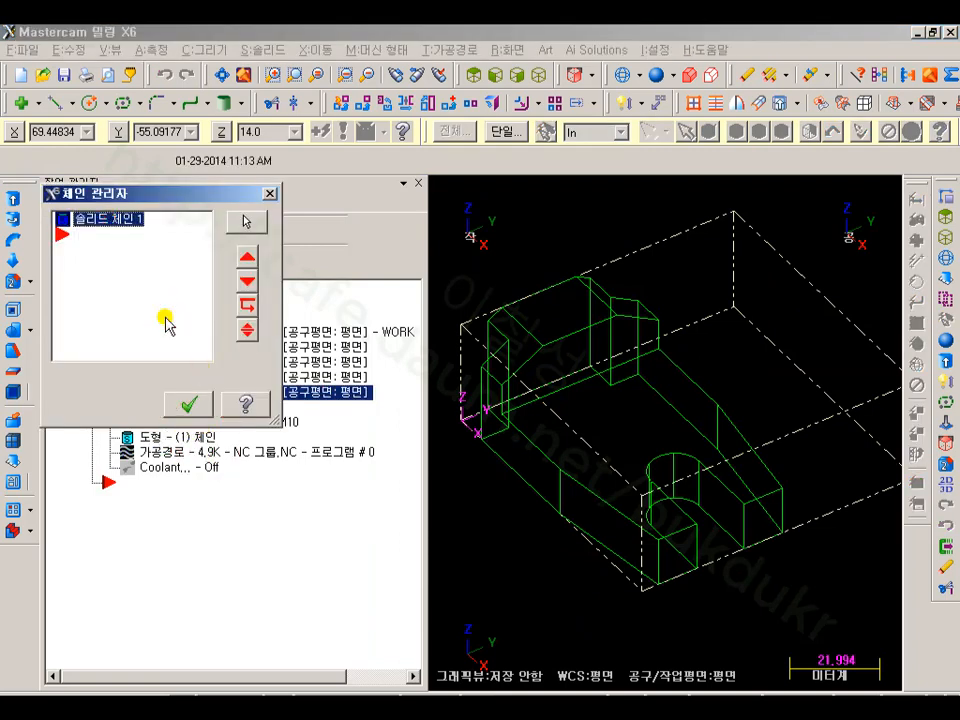
key("Delete")
left_click(189, 403)
Create one-edge curves along the slot's bottom edges, covering both straight sides and the rounded end.
scroll(720, 540, "up", 2)
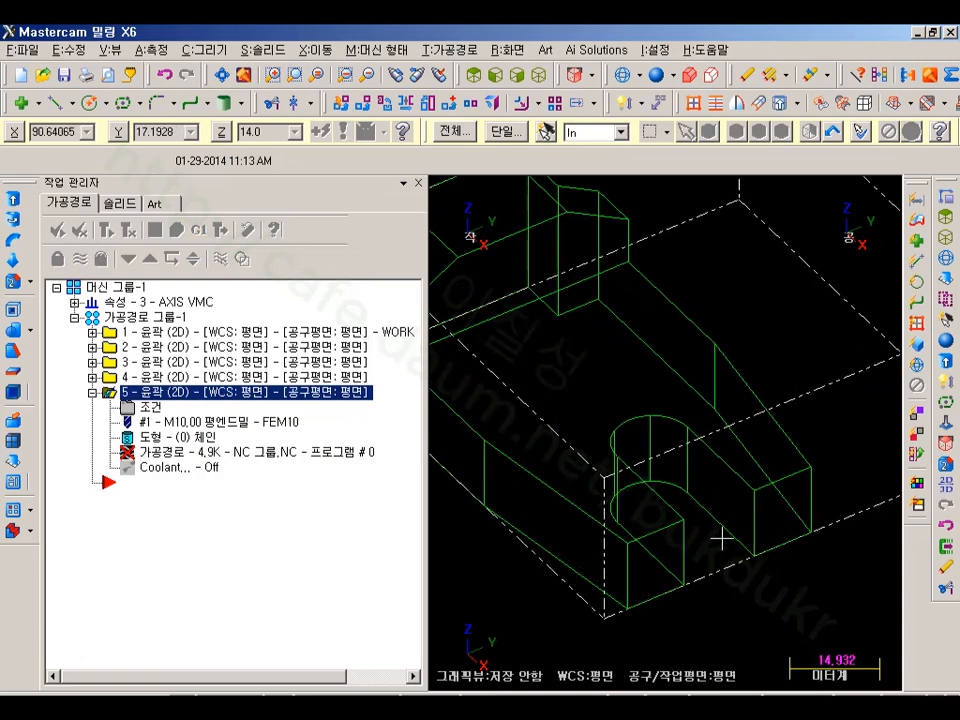
scroll(722, 538, "up", 1)
scroll(690, 548, "up", 1)
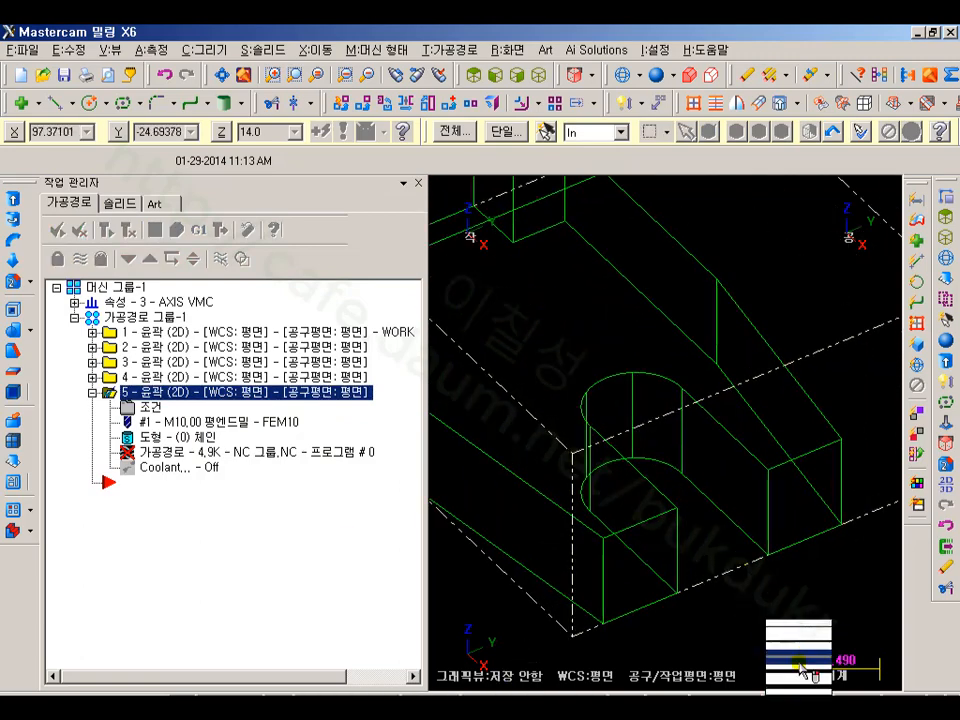
left_click(203, 49)
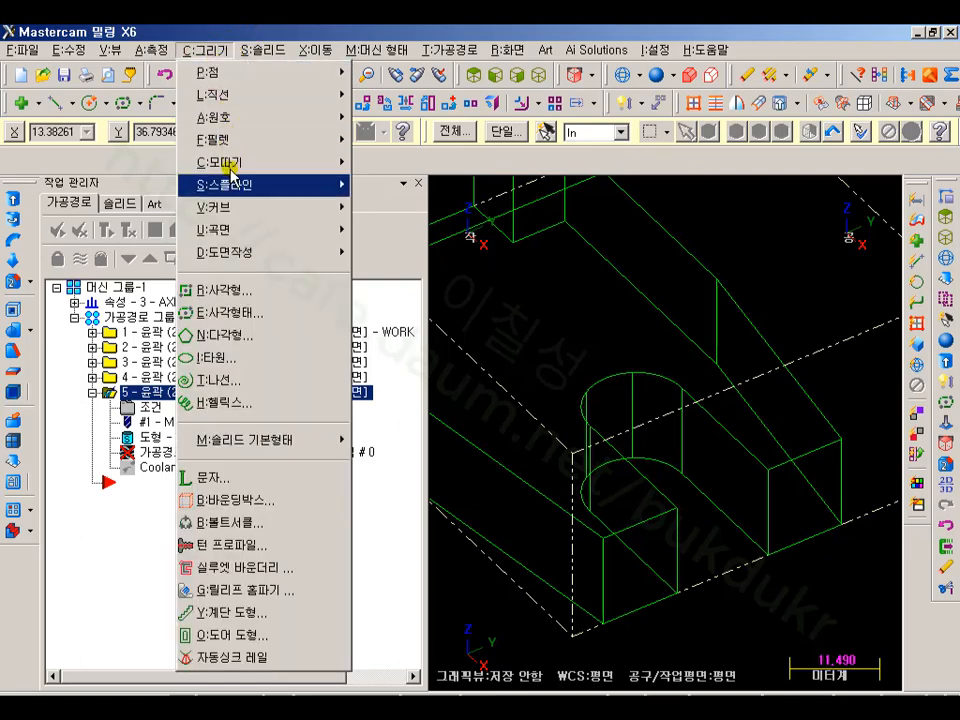
mouse_move(242, 206)
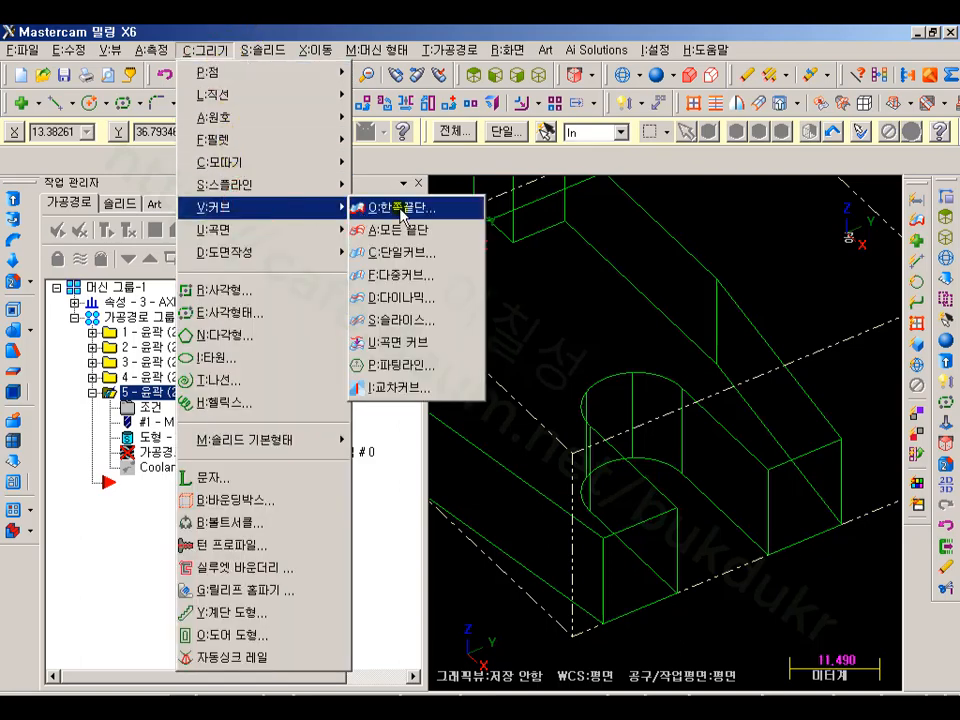
left_click(402, 210)
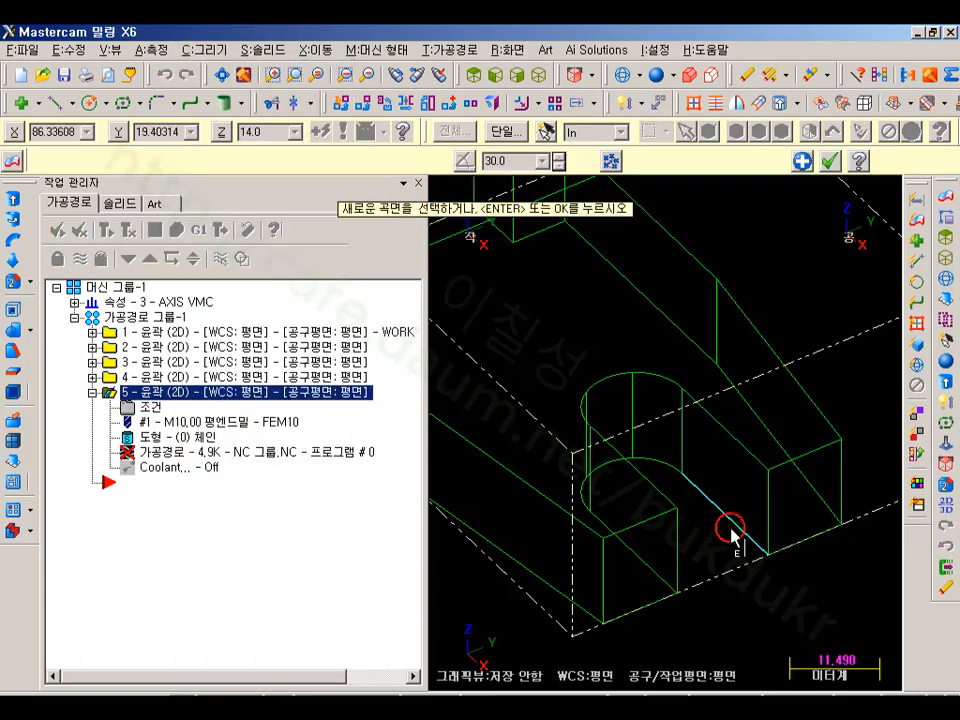
left_click(662, 550)
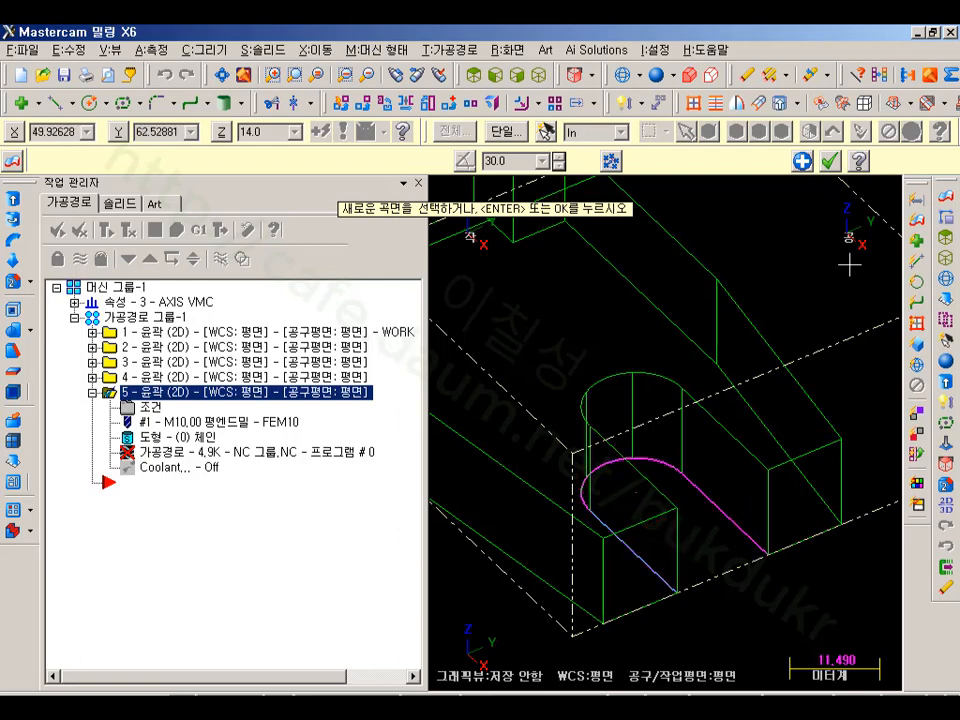
left_click(829, 160)
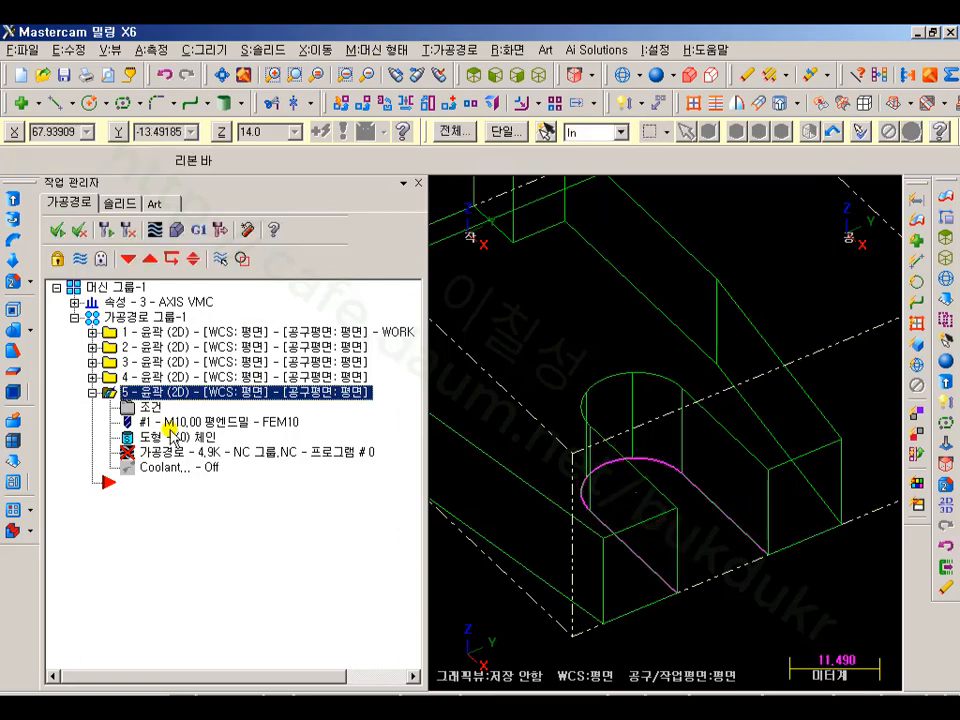
Add the slot's new wireframe curves as the fifth contour's chain and regenerate the toolpath.
left_click(172, 437)
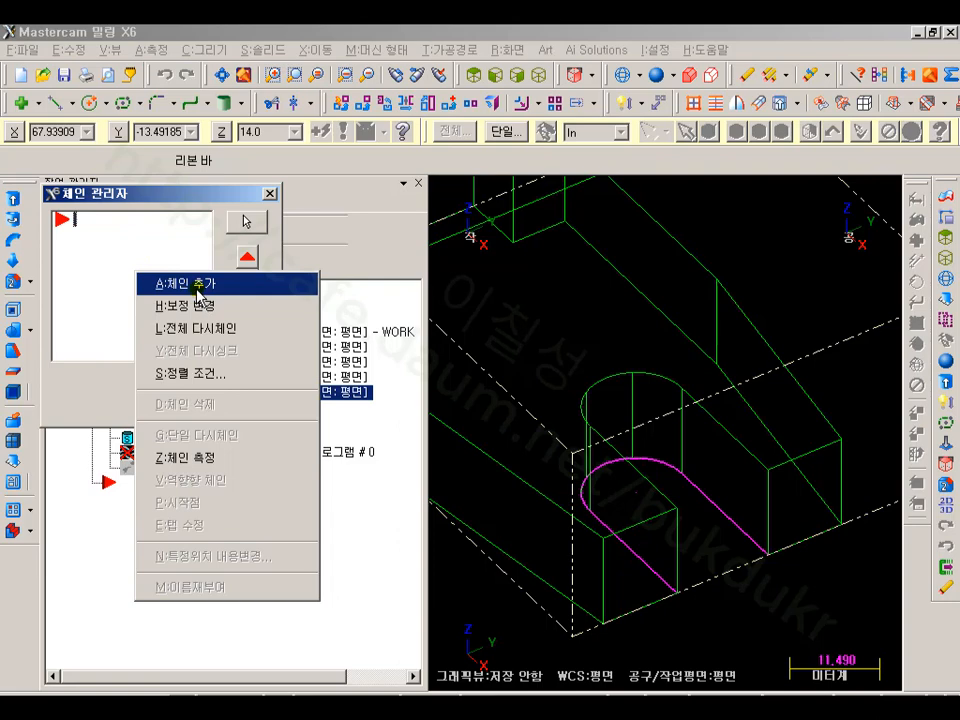
left_click(198, 285)
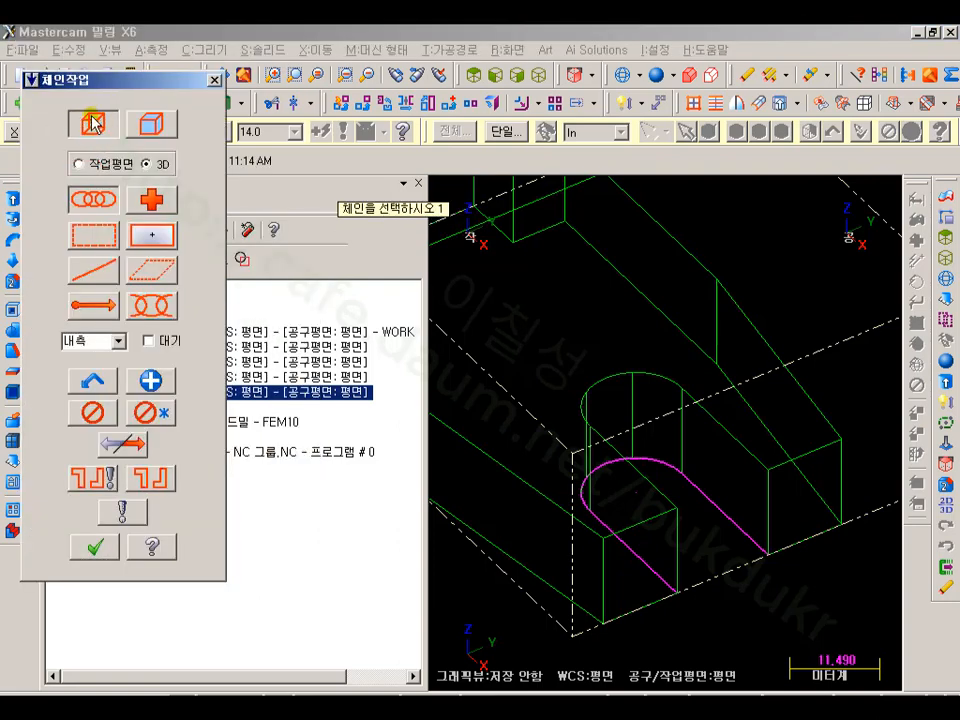
left_click(746, 542)
scroll(790, 481, "down", 1)
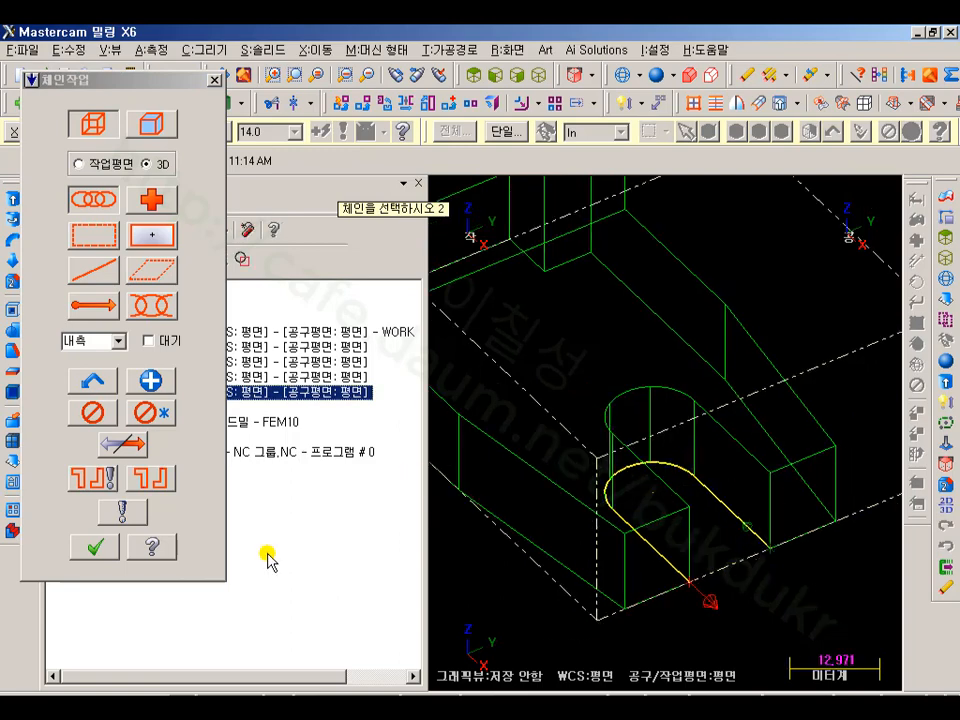
left_click(100, 547)
left_click(198, 407)
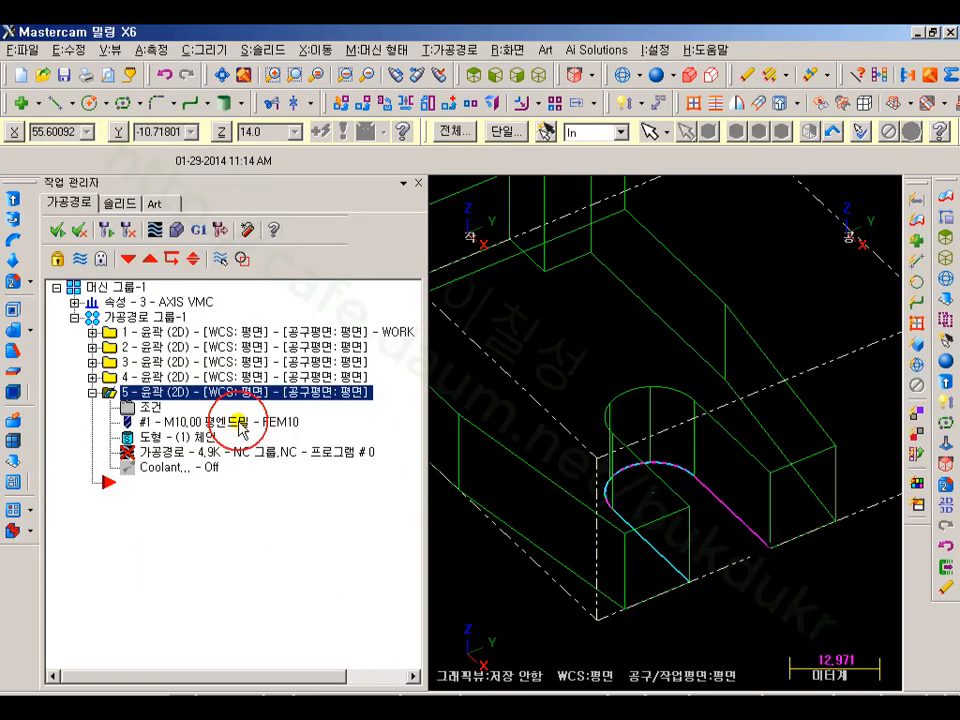
left_click(127, 231)
Simulate the rechained fifth contour on the STL stock.
scroll(784, 568, "down", 2)
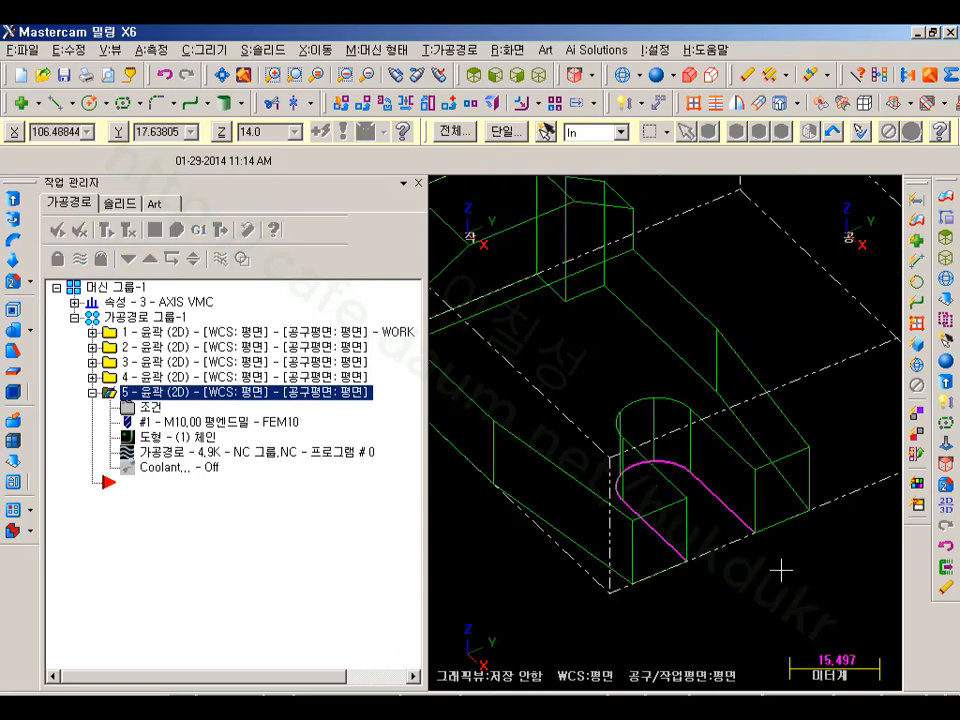
left_click(177, 231)
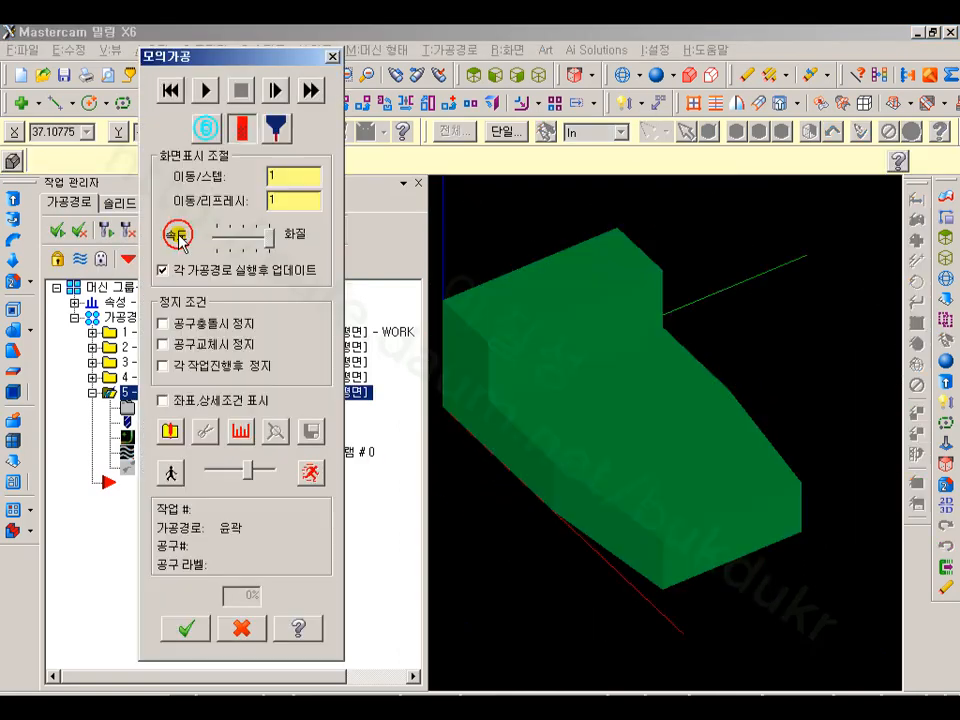
left_click(204, 90)
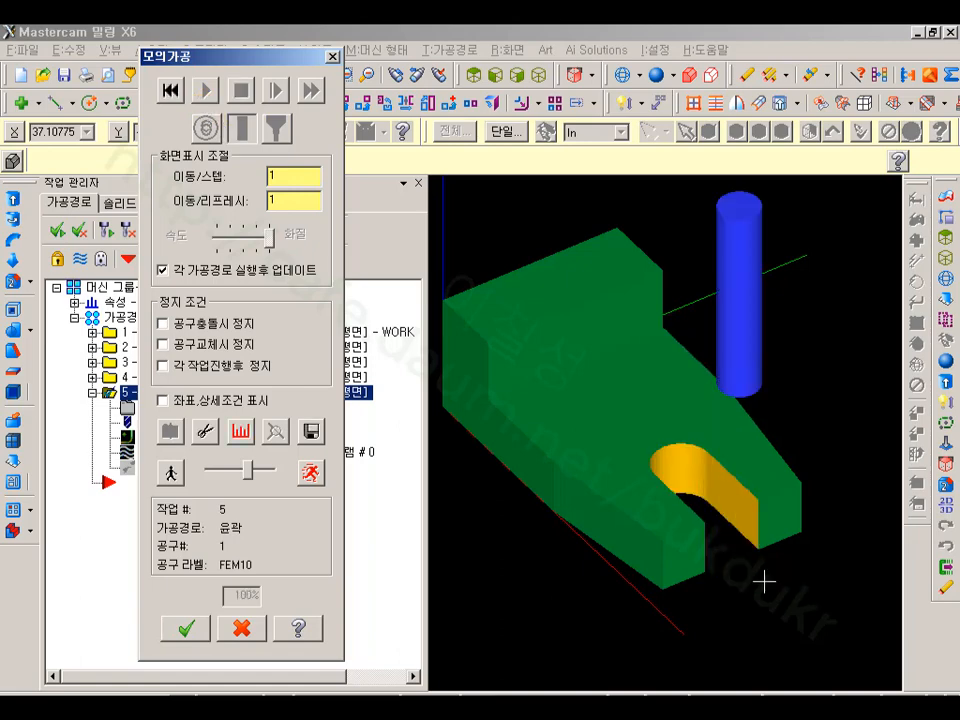
Save the simulated slot stock as STL file T in the data folder, replacing the existing file, and close the simulation.
left_click(310, 431)
left_click(670, 540)
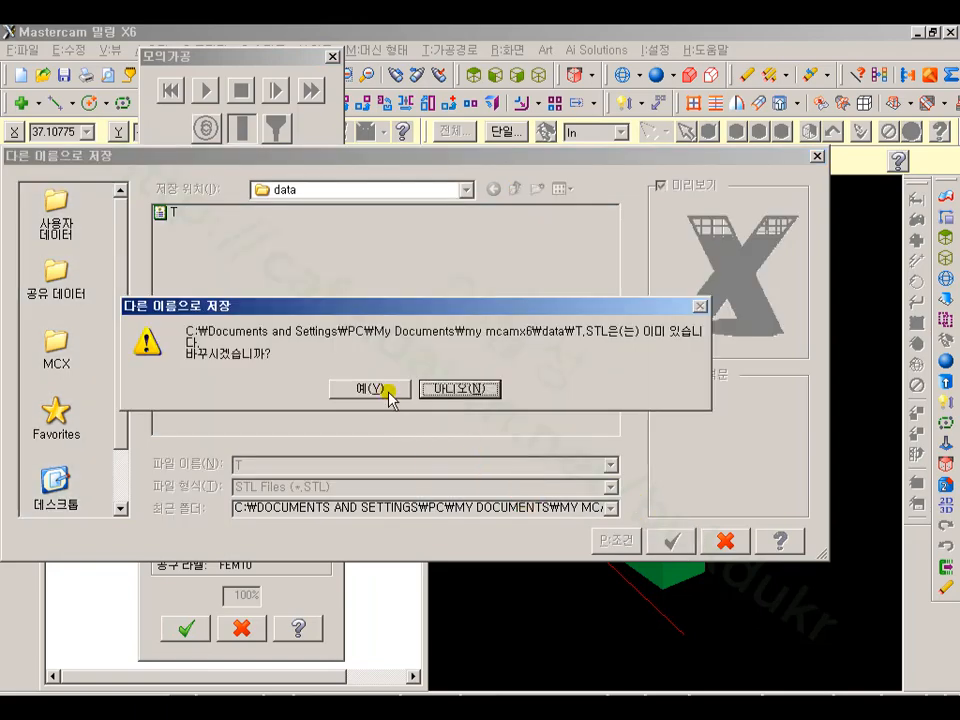
left_click(390, 393)
left_click(250, 632)
scroll(681, 531, "down", 3)
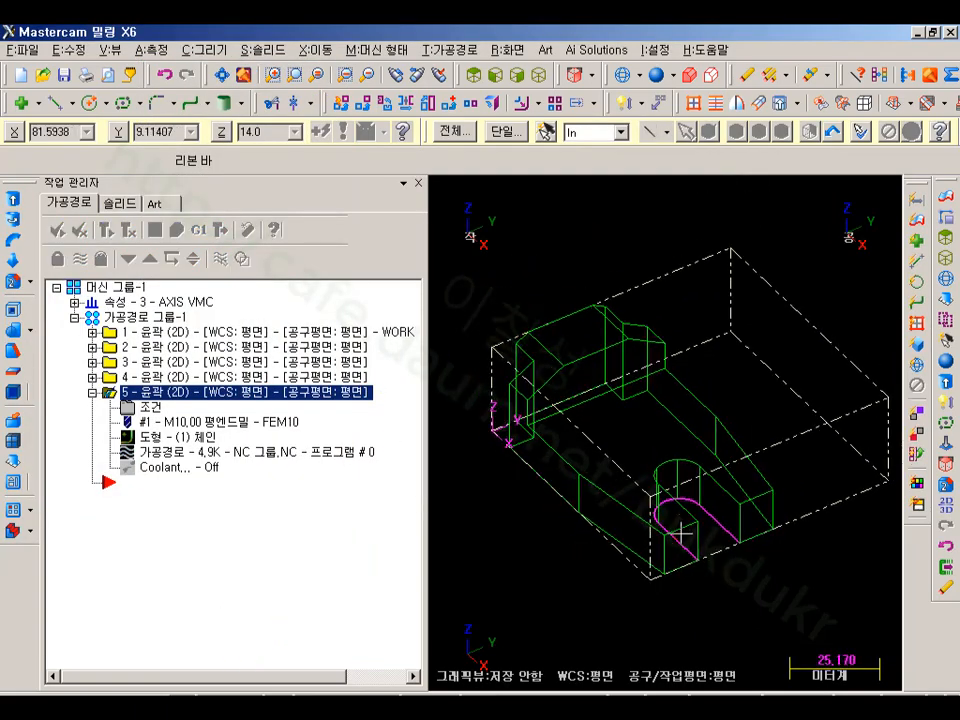
scroll(643, 526, "up", 4)
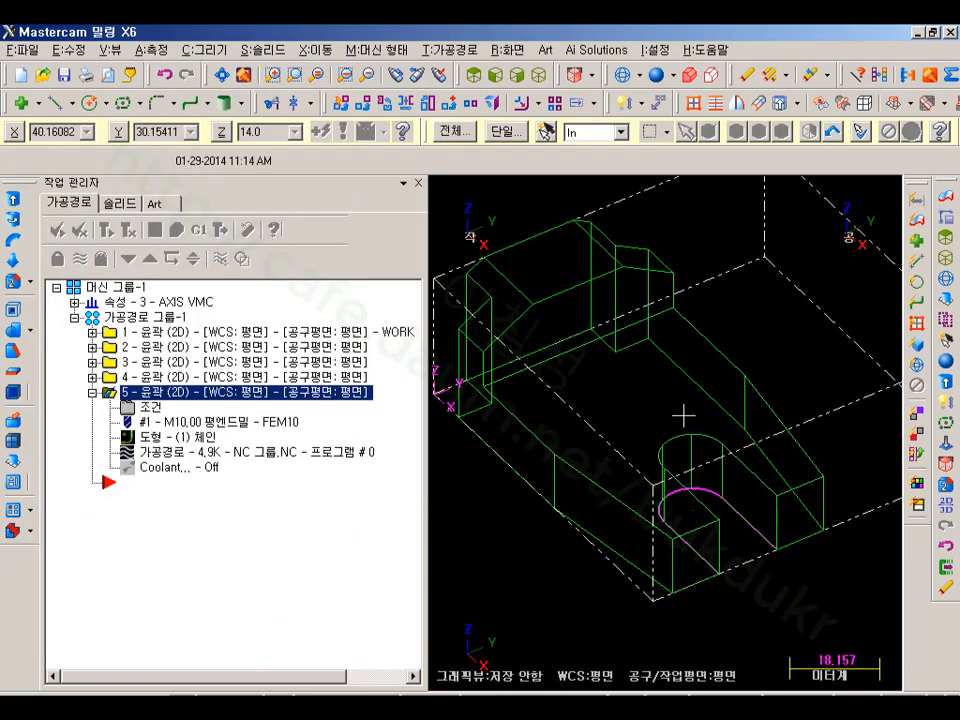
Display the solid shaded, examine the block's end and sloped faces from several angles, and return to the isometric view.
scroll(724, 510, "down", 1)
mouse_move(692, 374)
middle_mouse_down()
mouse_move(666, 317)
mouse_move(643, 388)
mouse_move(753, 428)
mouse_move(733, 459)
mouse_move(717, 458)
middle_mouse_up()
left_click(660, 75)
scroll(757, 307, "up", 3)
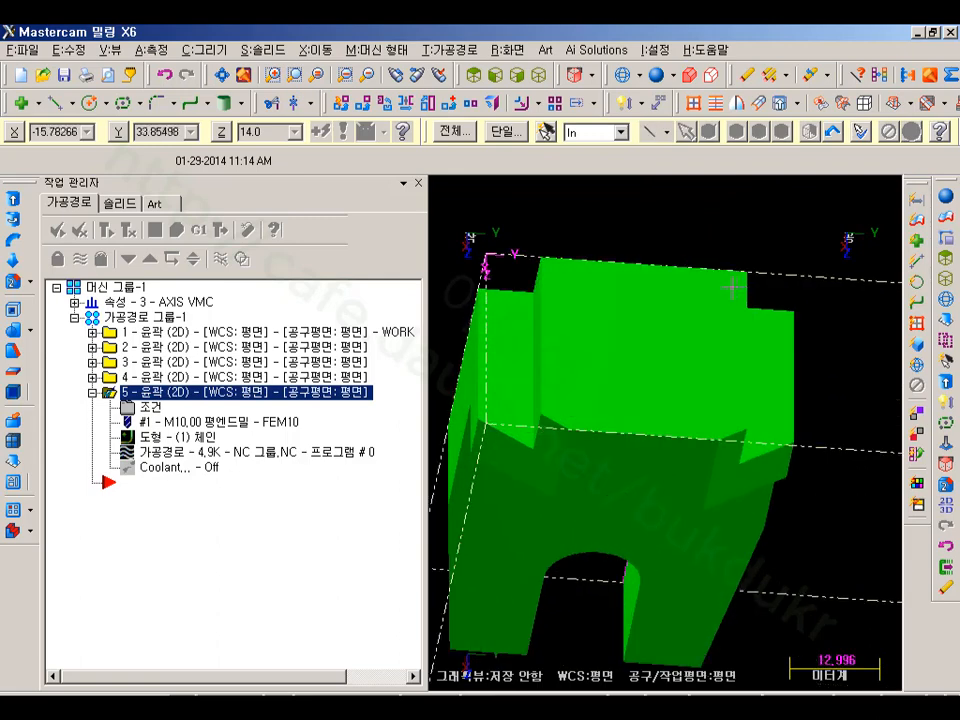
mouse_move(735, 285)
middle_mouse_down()
mouse_move(733, 255)
mouse_move(757, 258)
mouse_move(752, 285)
middle_mouse_up()
scroll(757, 500, "down", 3)
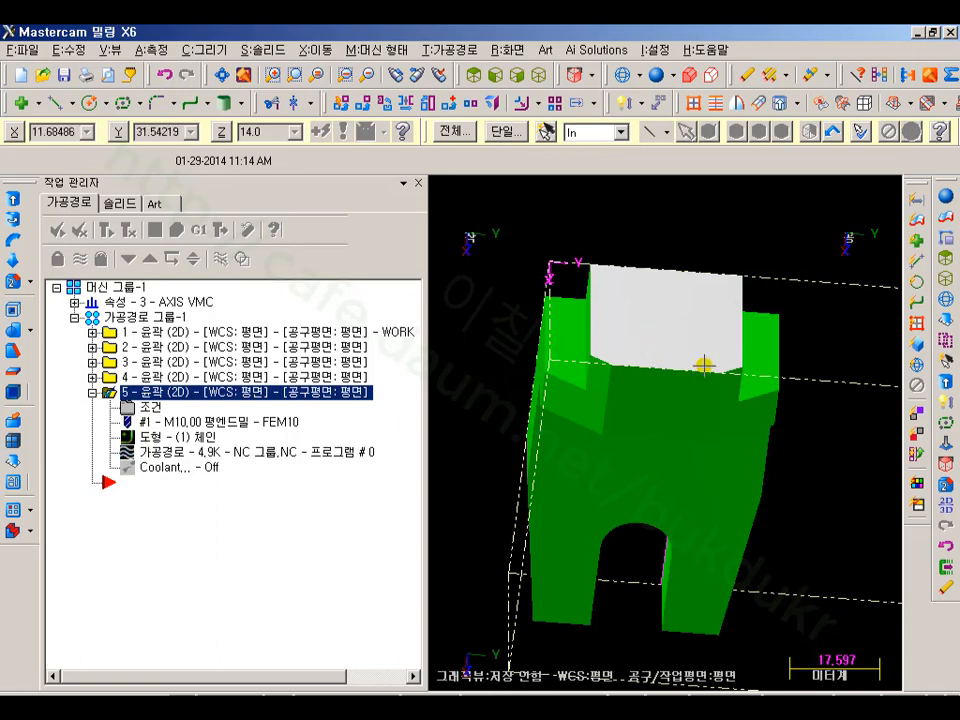
mouse_move(629, 303)
middle_mouse_down()
mouse_move(628, 317)
mouse_move(649, 313)
mouse_move(645, 358)
middle_mouse_up()
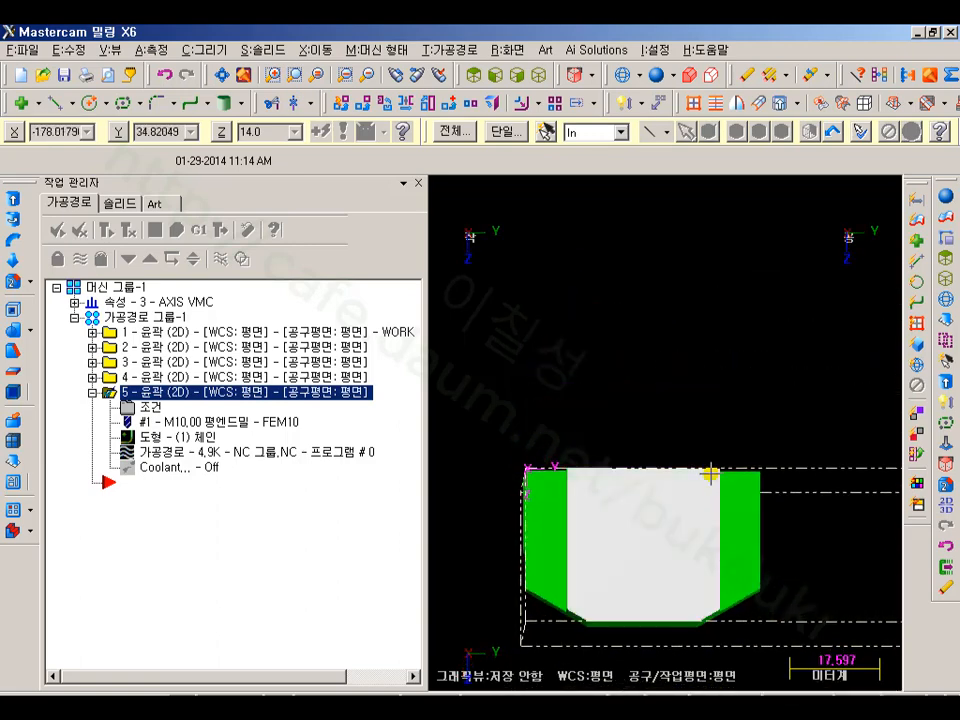
middle_click_drag(711, 480, 701, 354, "shift")
scroll(667, 357, "up", 2)
scroll(763, 332, "down", 2)
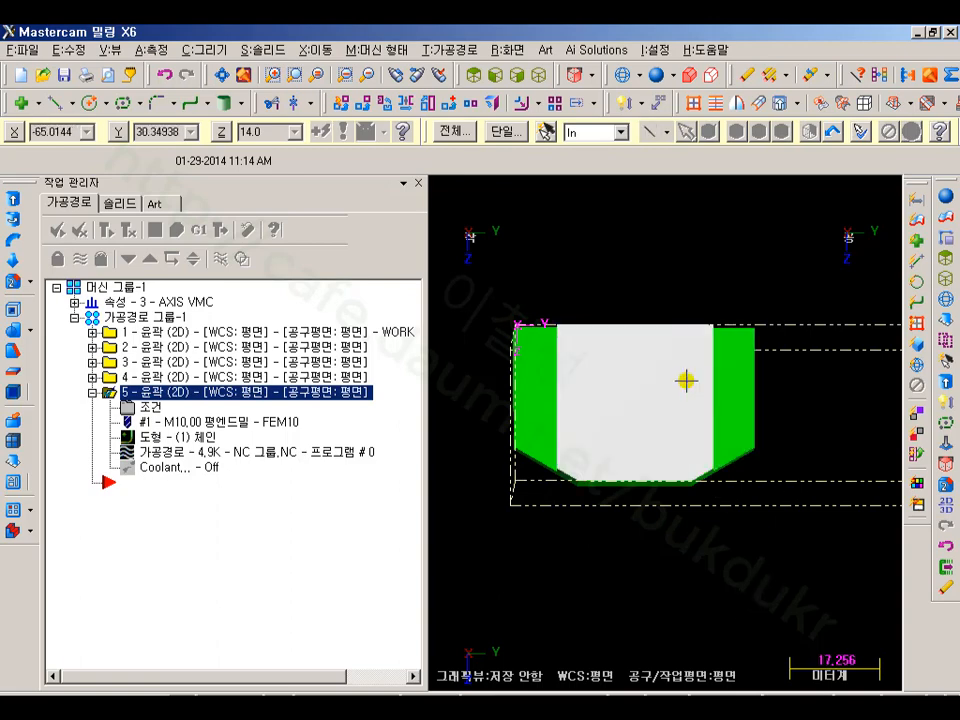
scroll(680, 376, "up", 2)
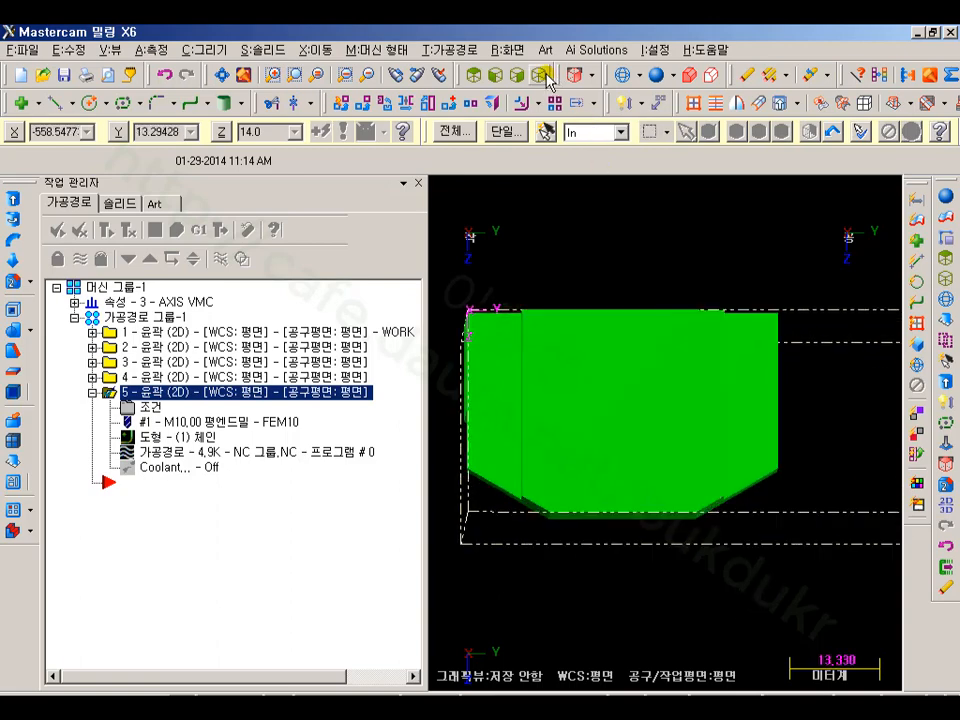
left_click(545, 77)
scroll(665, 343, "up", 1)
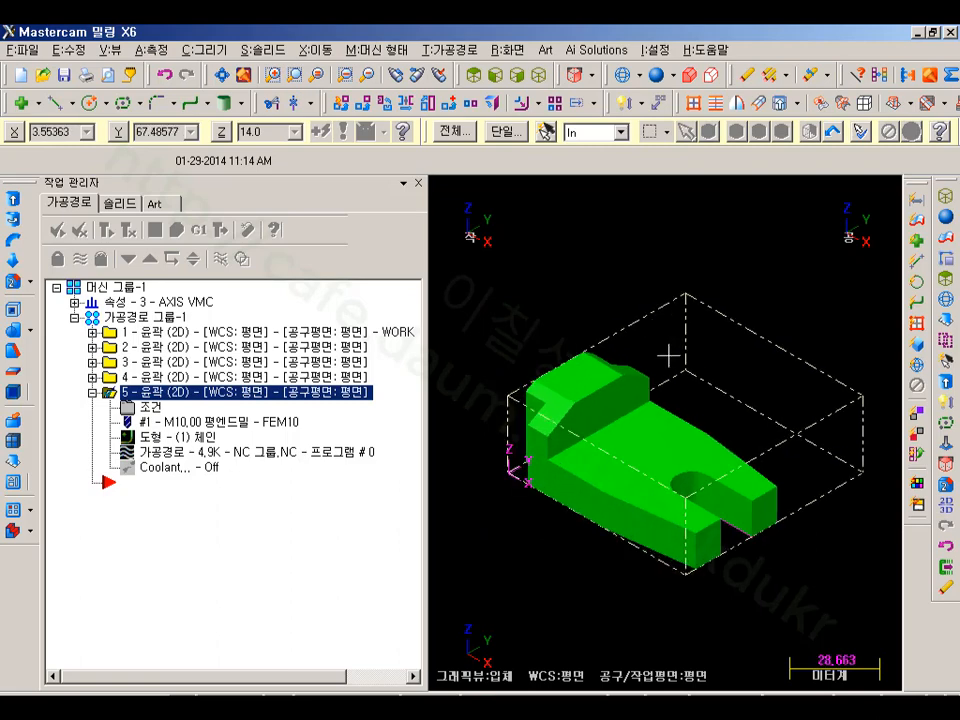
Collapse the fifth contour operation and add a toolpath subgroup named G54 under the first toolpath group.
left_click(92, 392)
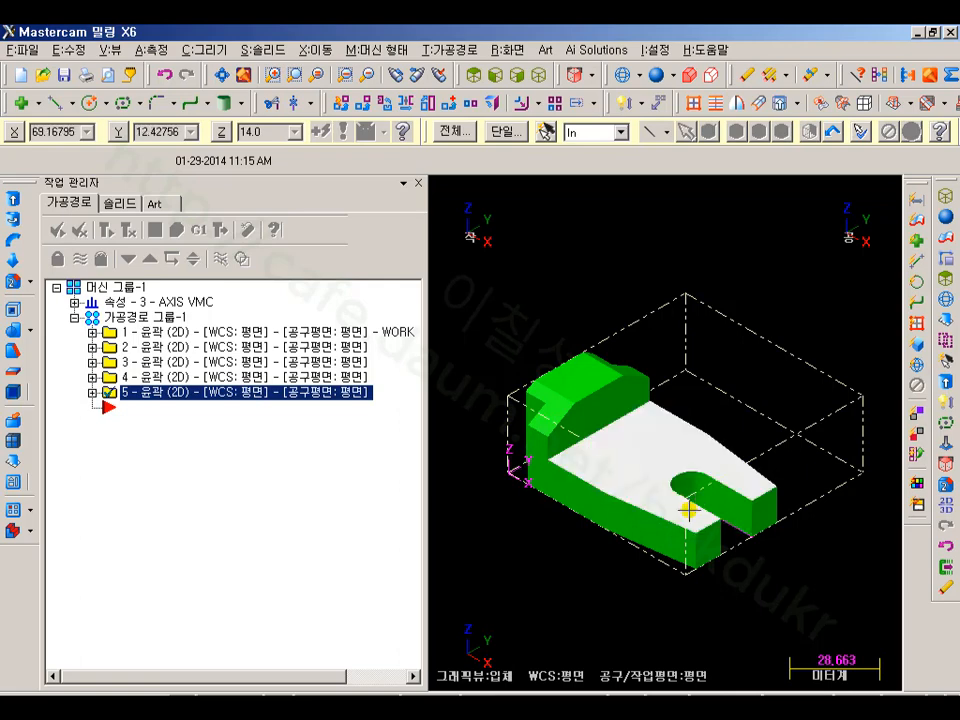
left_click(128, 393)
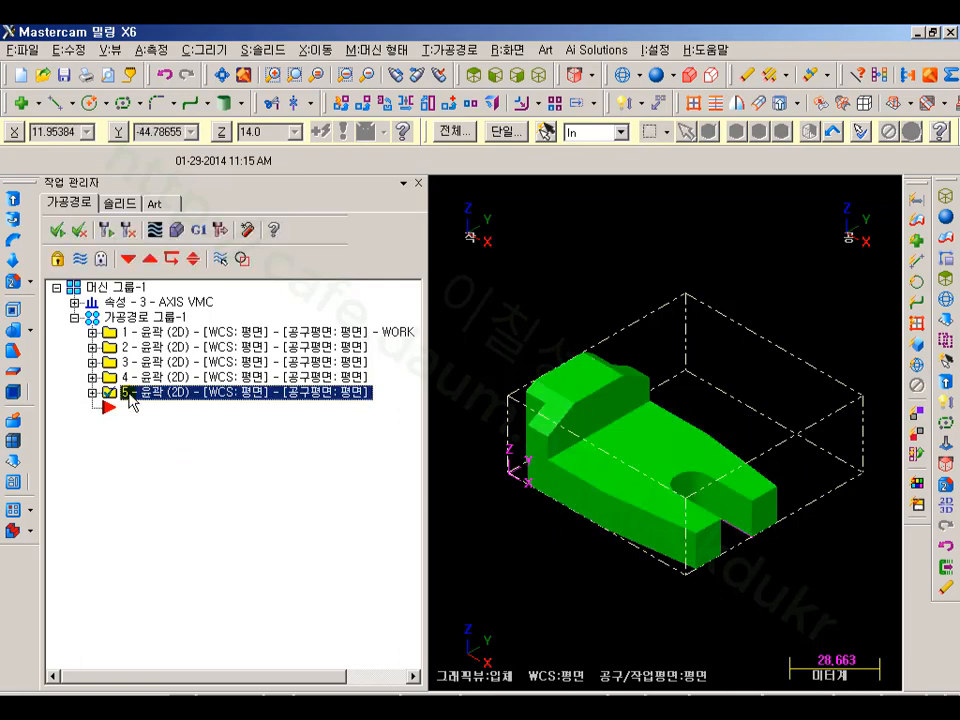
left_click(128, 322)
right_click(128, 322)
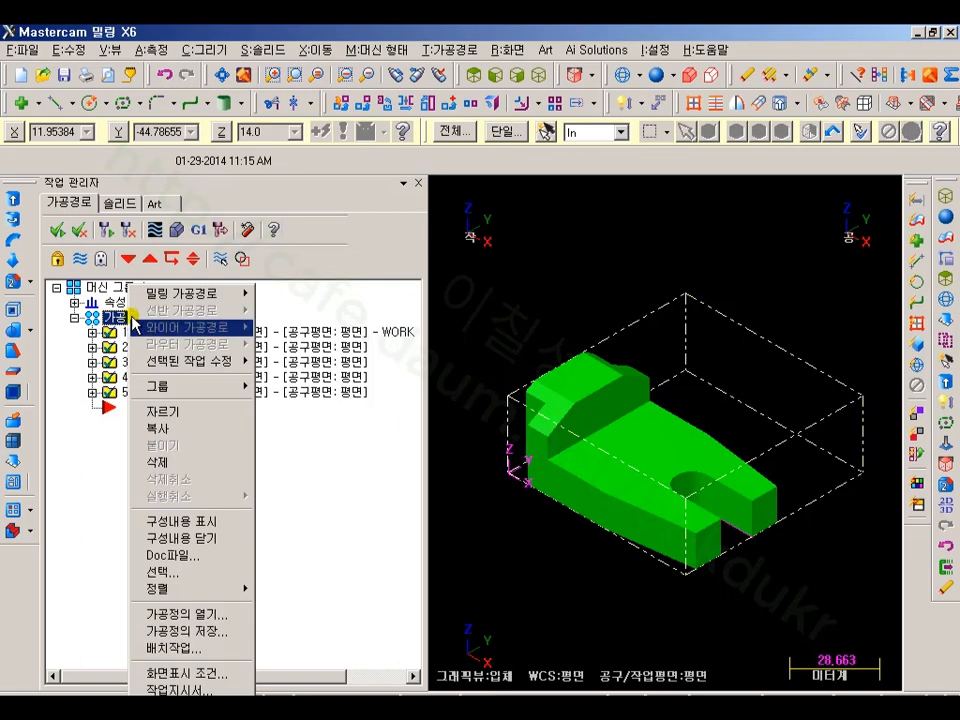
left_click(236, 395)
left_click(312, 403)
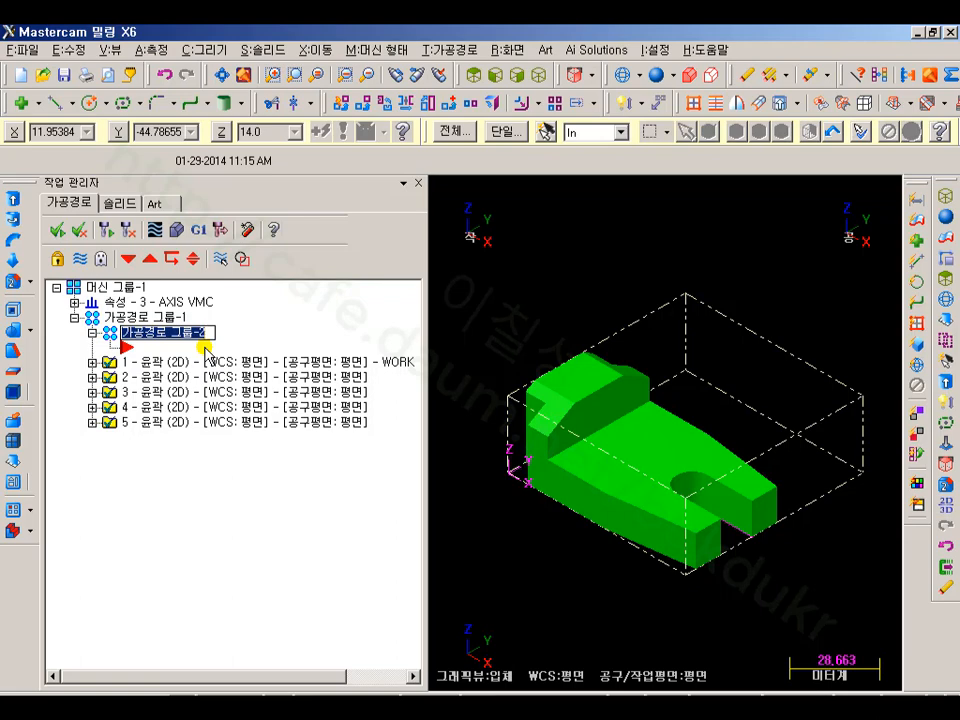
type("G54")
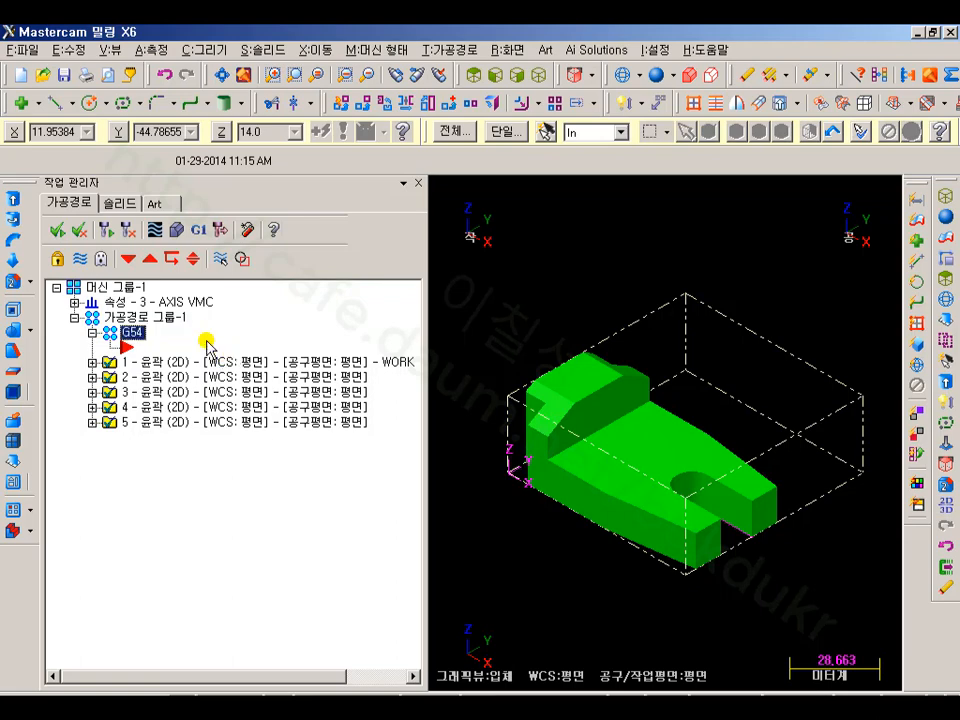
Add a second toolpath subgroup named G55 under the first toolpath group.
left_click(167, 319)
right_click(167, 320)
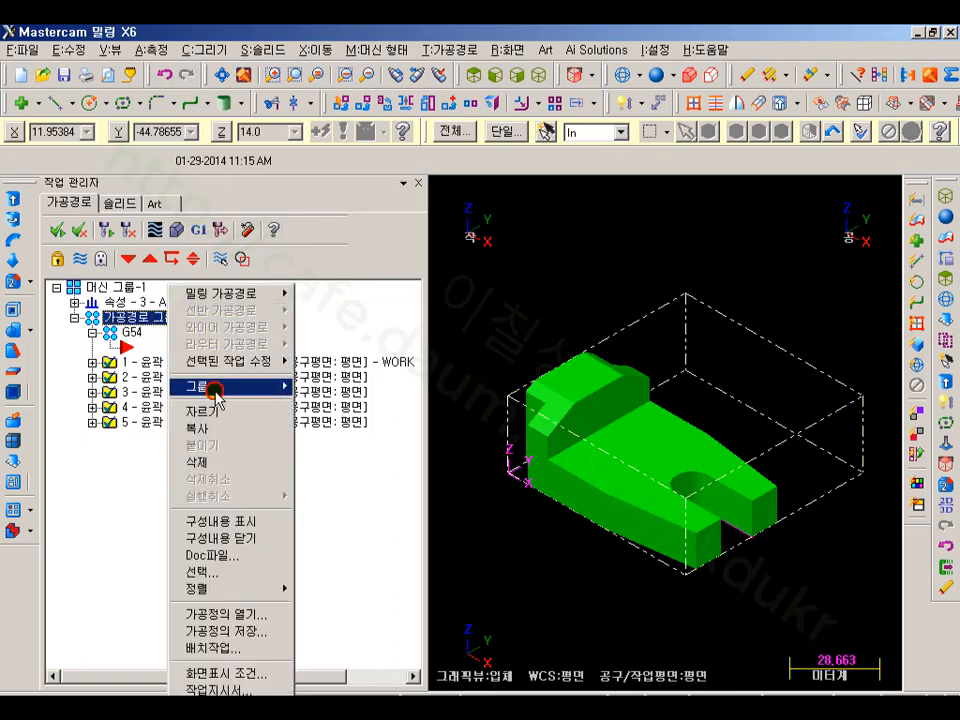
left_click(215, 390)
left_click(330, 401)
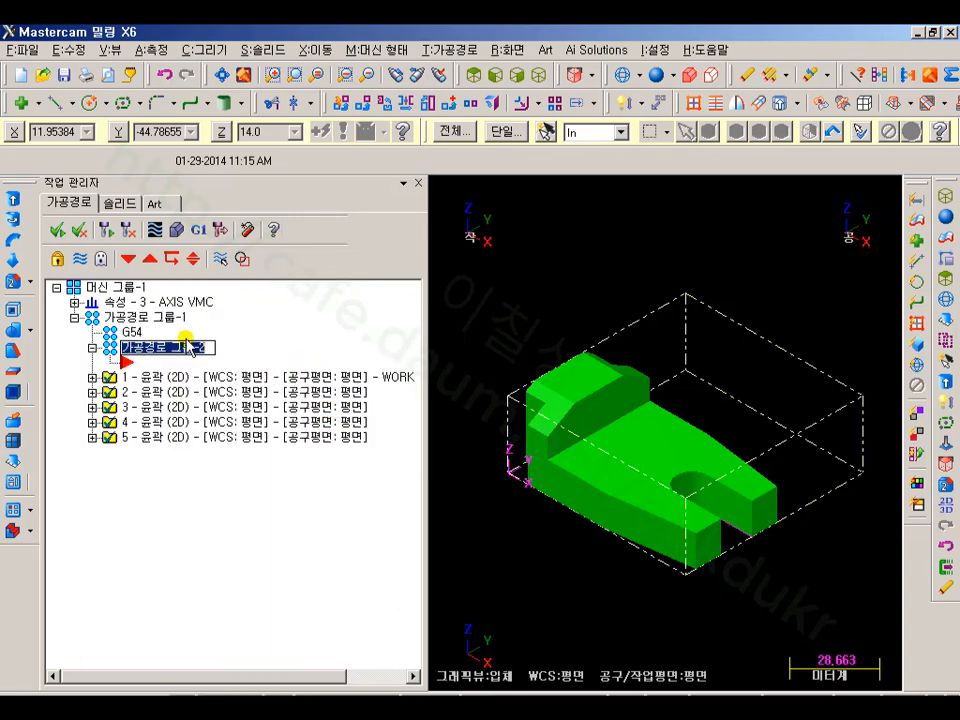
type("G55")
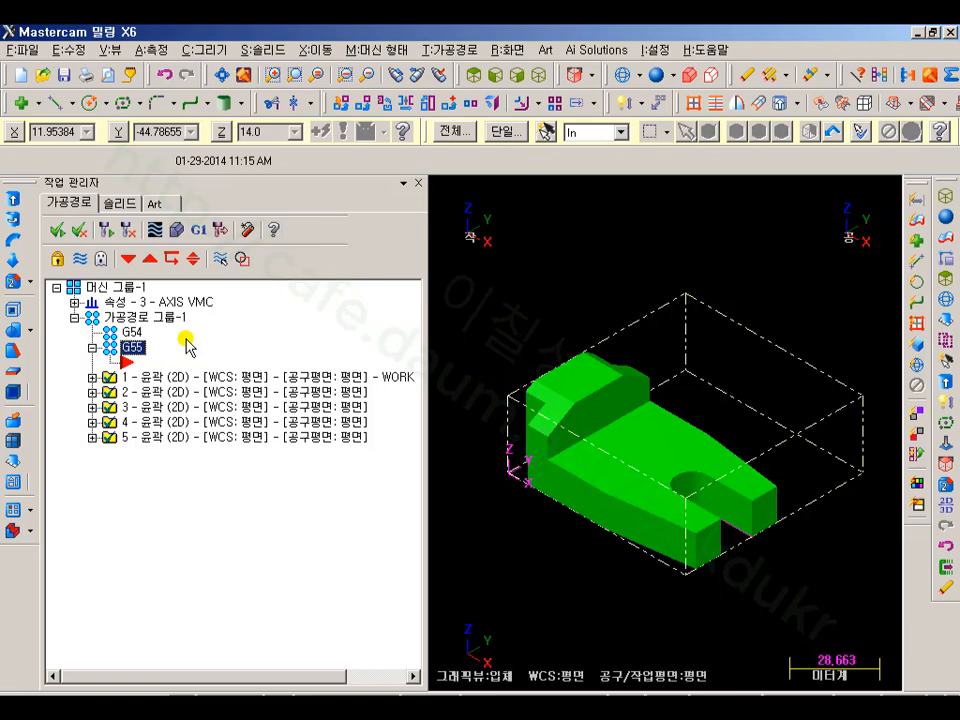
Move all five existing contour operations into the G54 group.
left_click(130, 377)
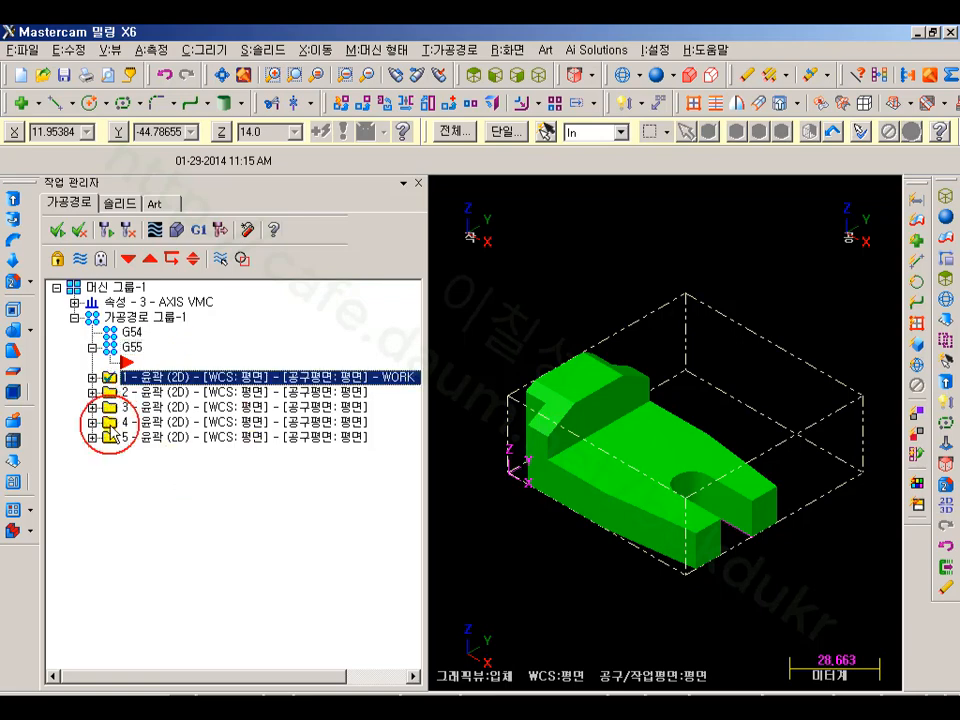
left_click(113, 440, "shift")
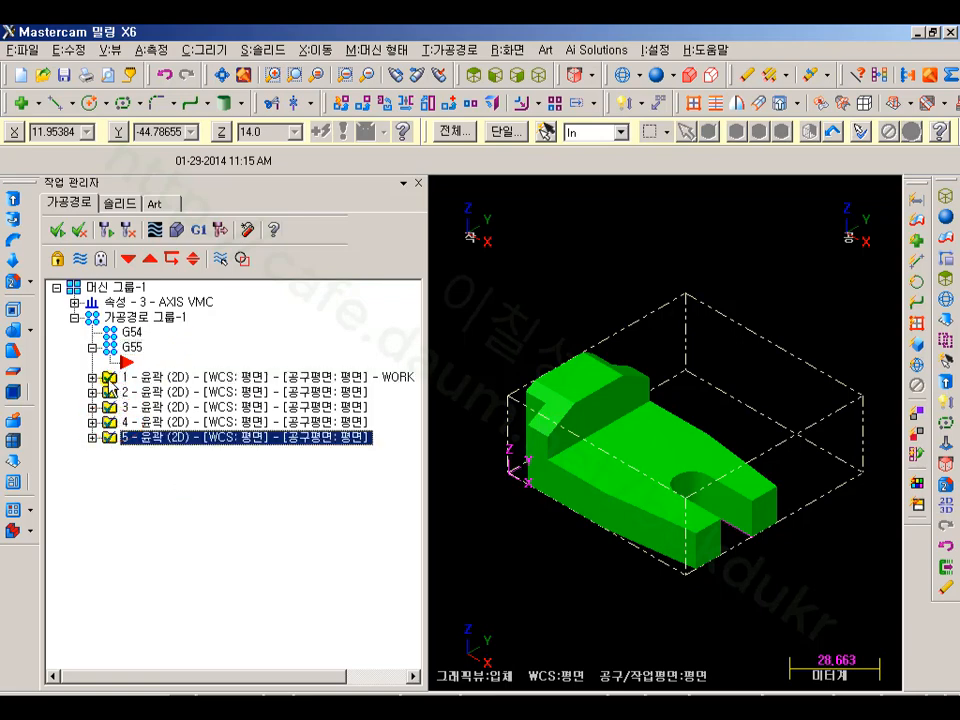
left_click_drag(113, 386, 127, 334)
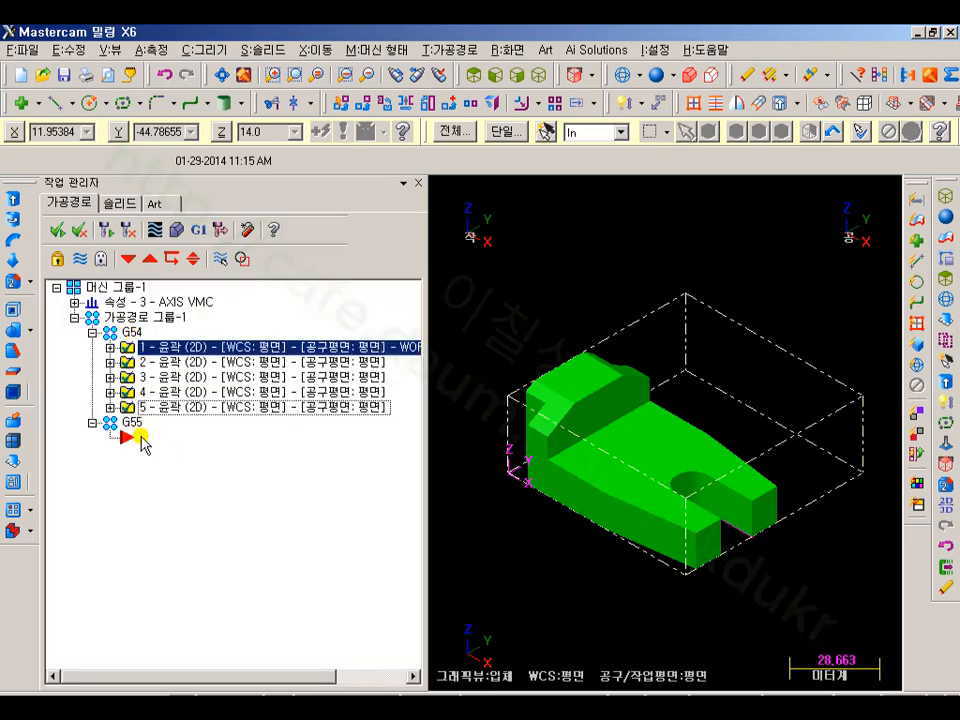
Make G55 the active group and set the construction and tool planes to the left side view (좌측면).
left_click(128, 423)
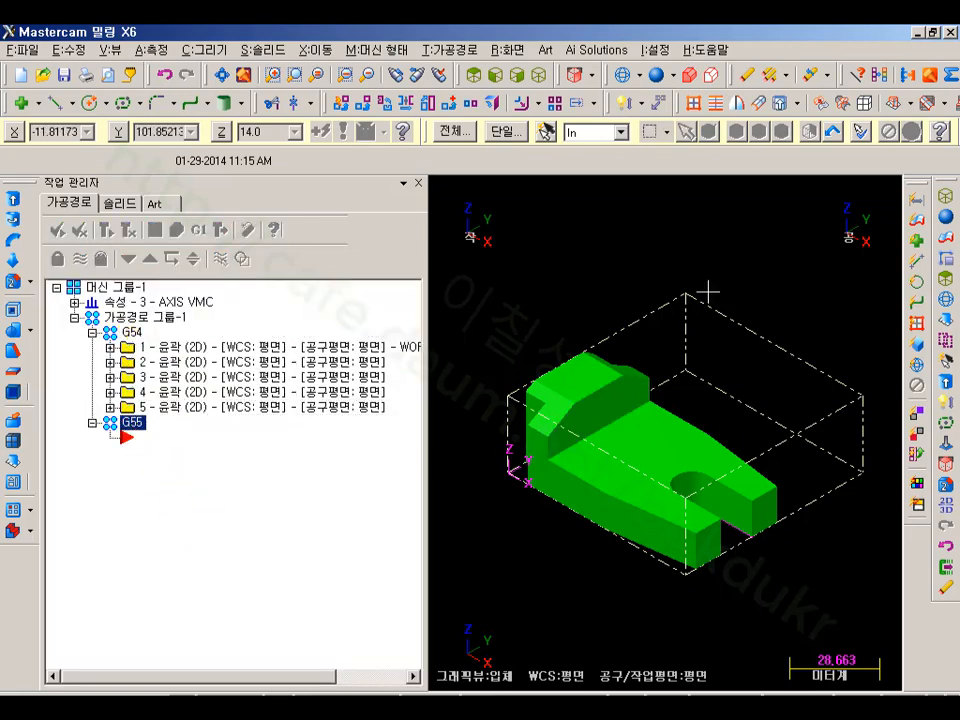
scroll(707, 289, "down", 1)
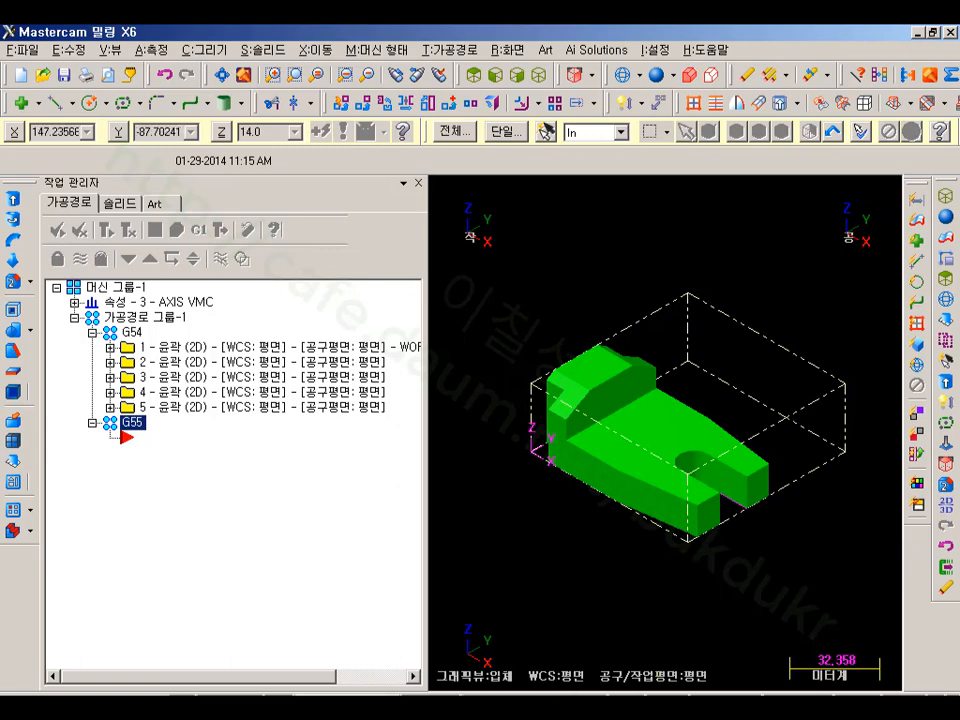
left_click(268, 697)
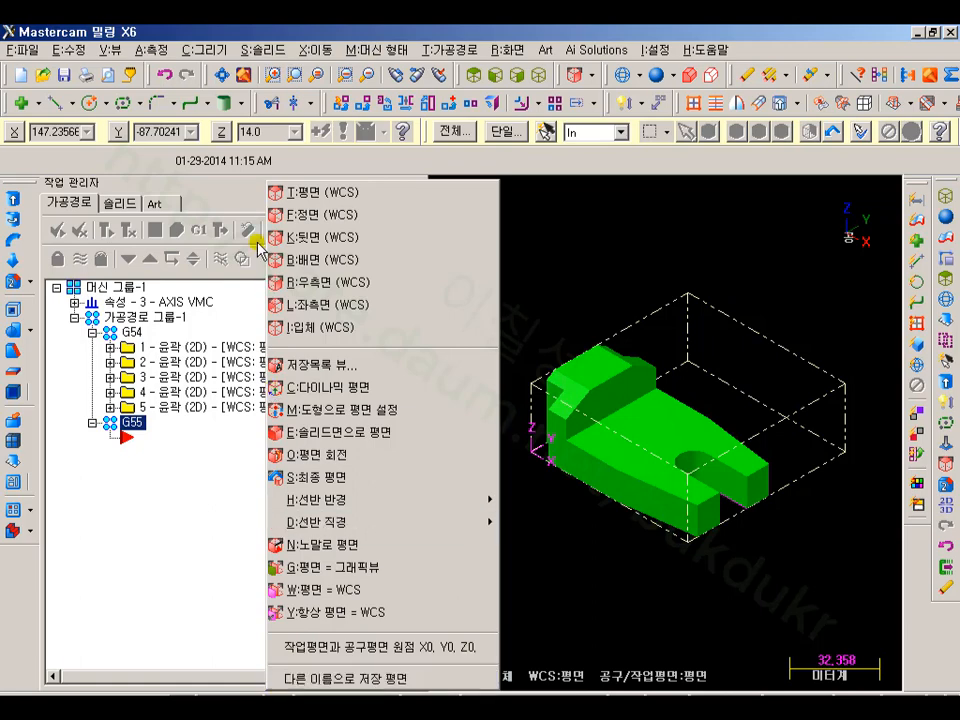
left_click(313, 305)
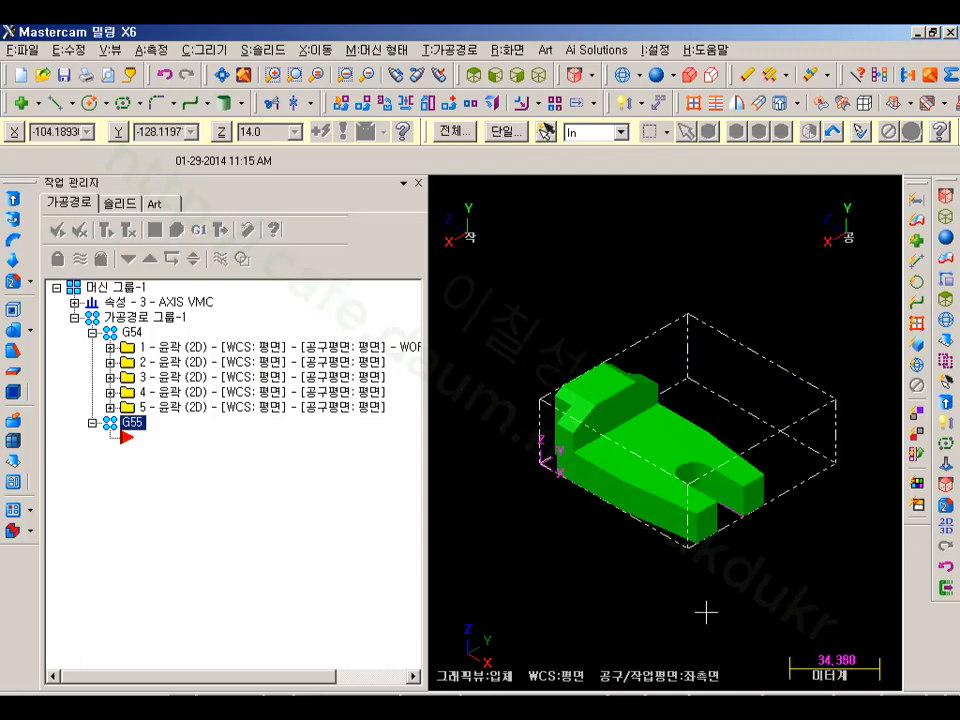
Display the coordinate axes and examine the block's end face and sloped corners relative to the left-side plane.
key("F9")
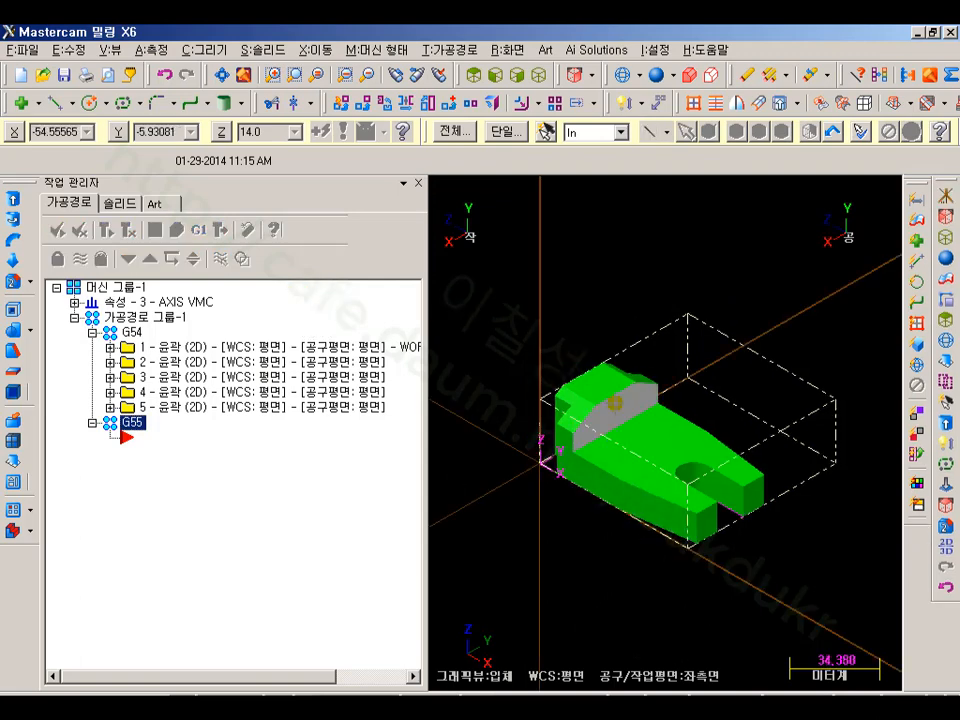
scroll(615, 403, "down", 1)
scroll(489, 482, "up", 3)
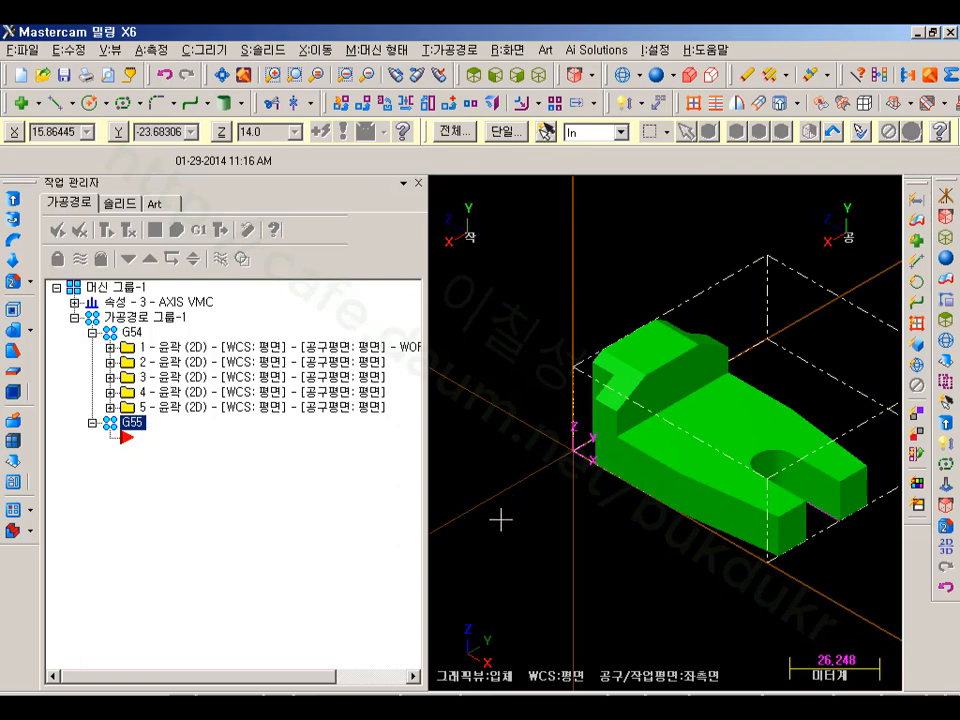
scroll(499, 519, "down", 1)
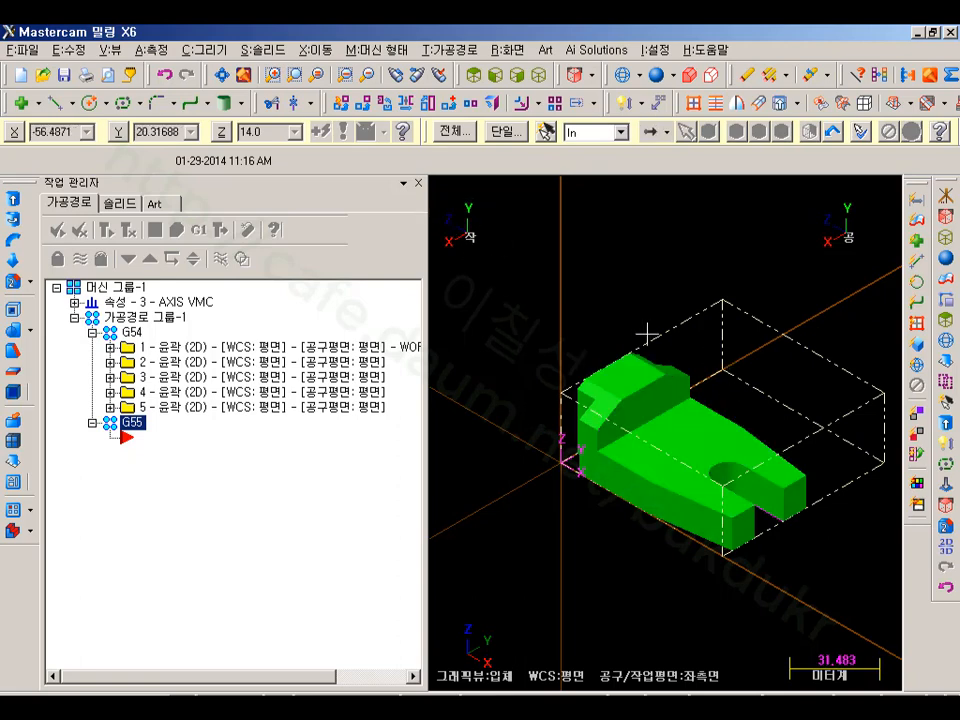
middle_click_drag(648, 332, 644, 384)
scroll(670, 220, "up", 5)
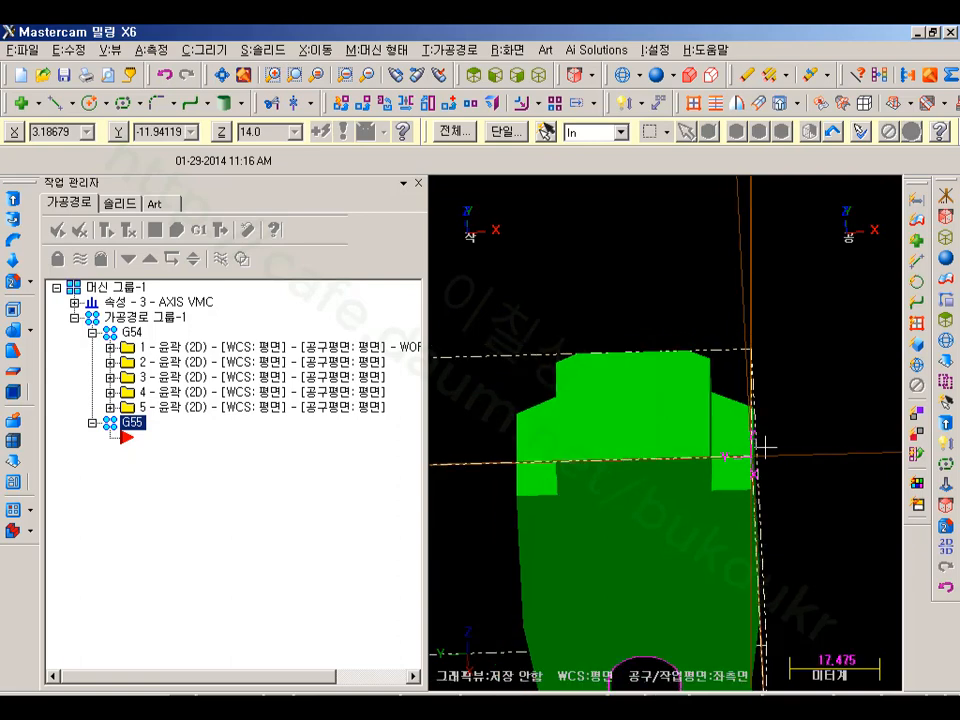
middle_click_drag(739, 414, 669, 443)
scroll(722, 537, "up", 4)
scroll(722, 537, "up", 1)
middle_click_drag(722, 537, 643, 377)
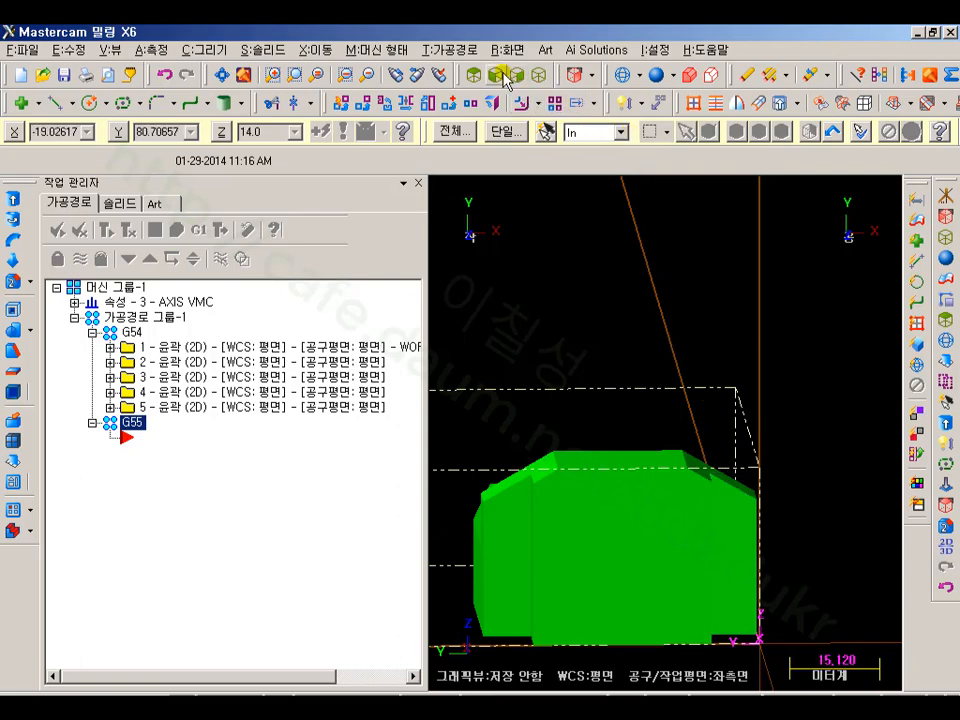
Start a contour toolpath in G55 and chain the solid's sloped corner edges on both sides of the block's end.
left_click(452, 50)
left_click(480, 71)
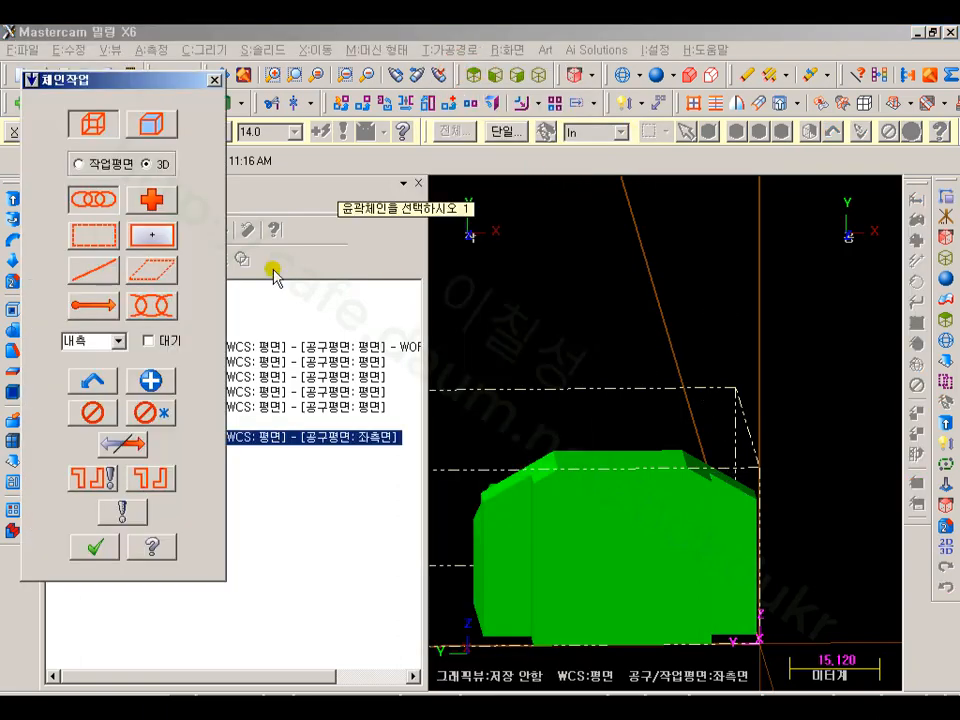
left_click(150, 127)
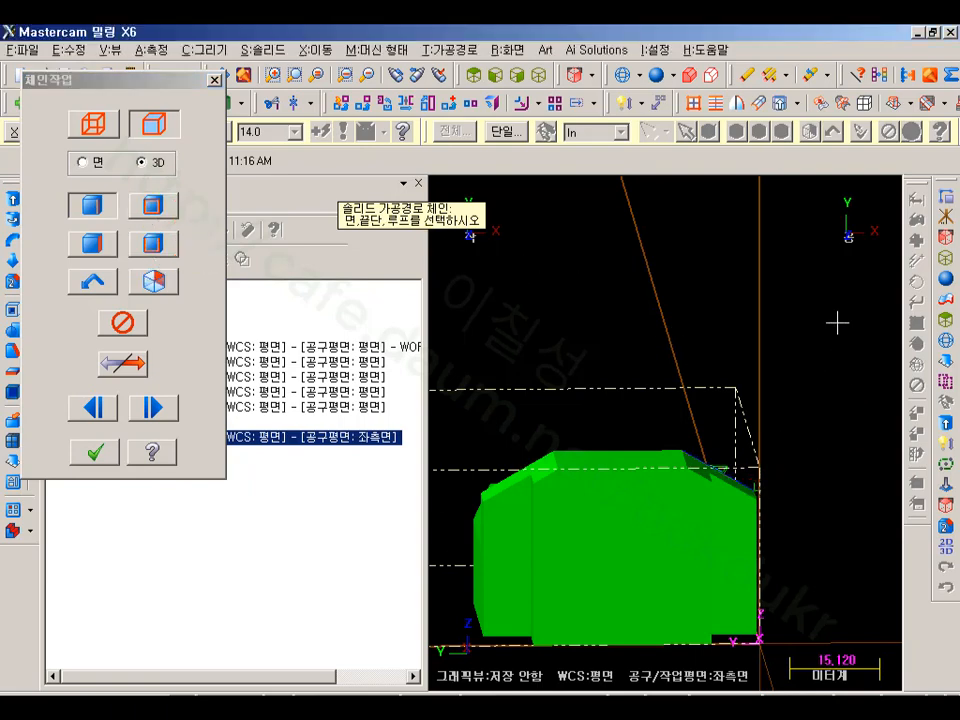
left_click(546, 453)
left_click(95, 452)
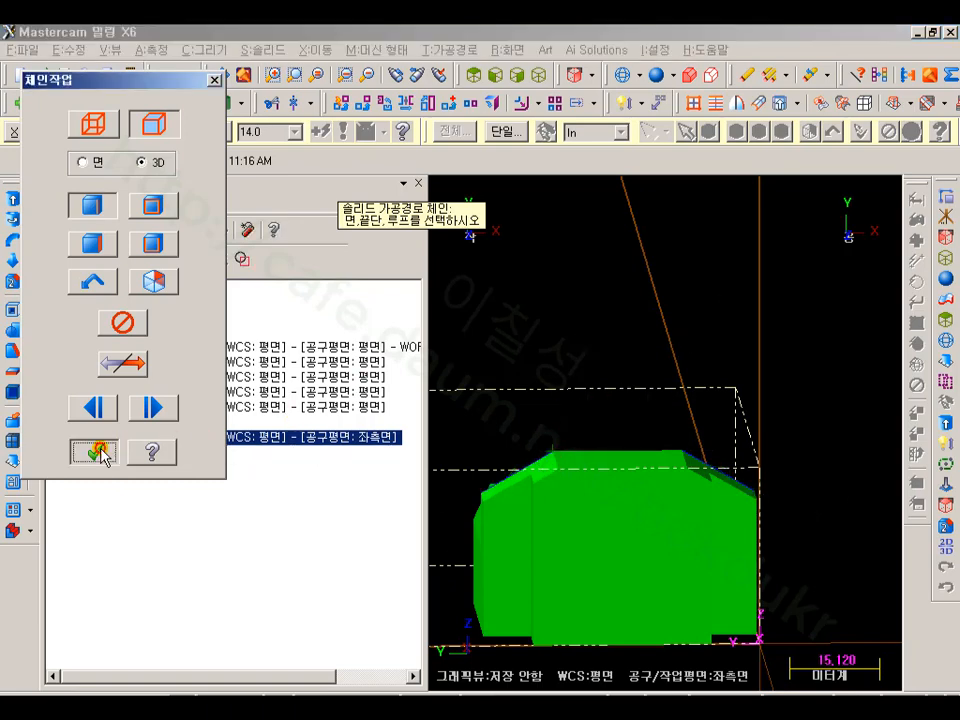
Review the new contour's tool, cut and lead in/out parameters, and accept them with the FEM10 end mill to generate the toolpath.
left_click(138, 171)
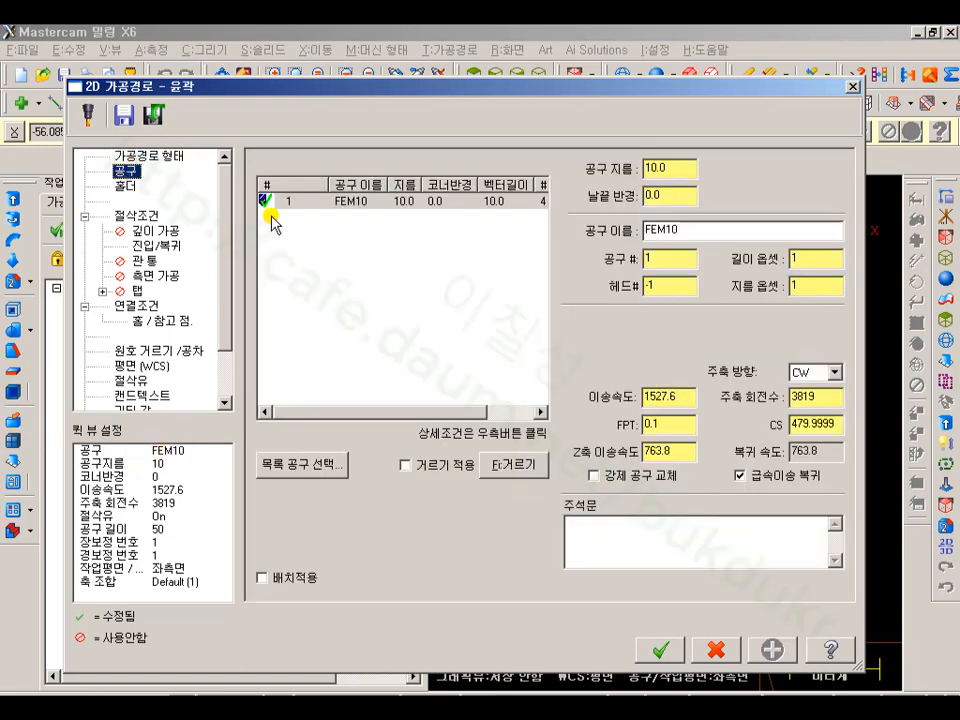
left_click(128, 218)
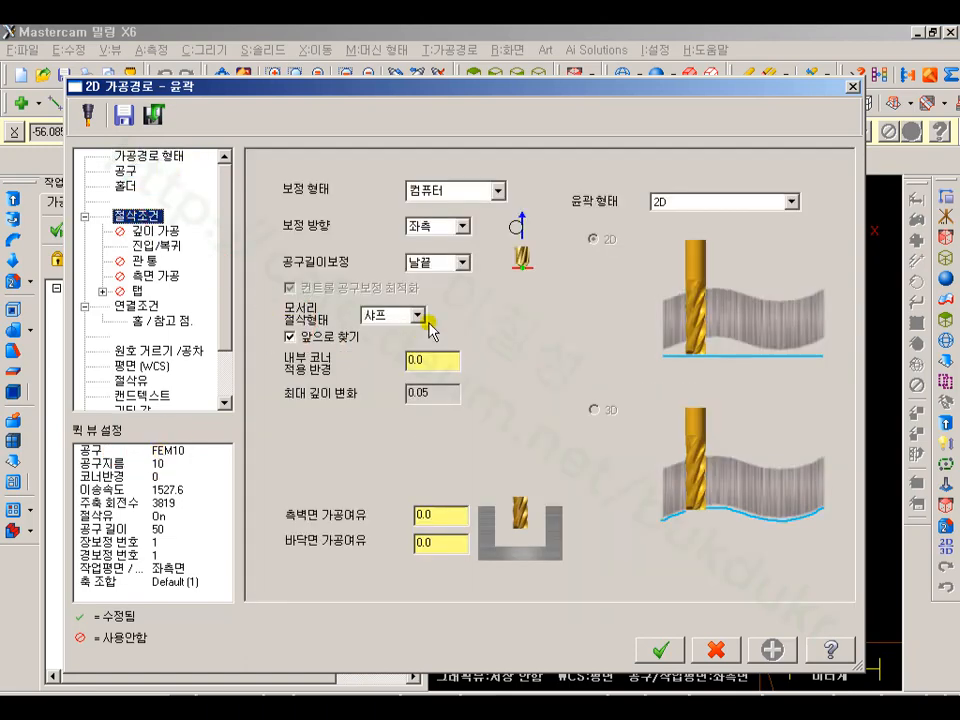
left_click(158, 246)
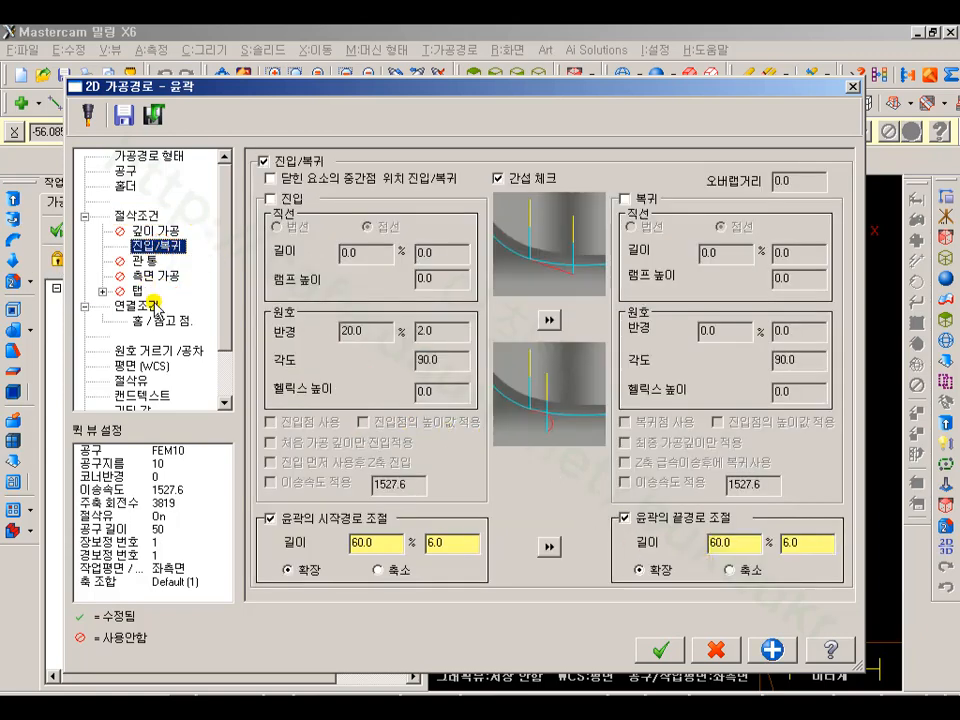
left_click(662, 652)
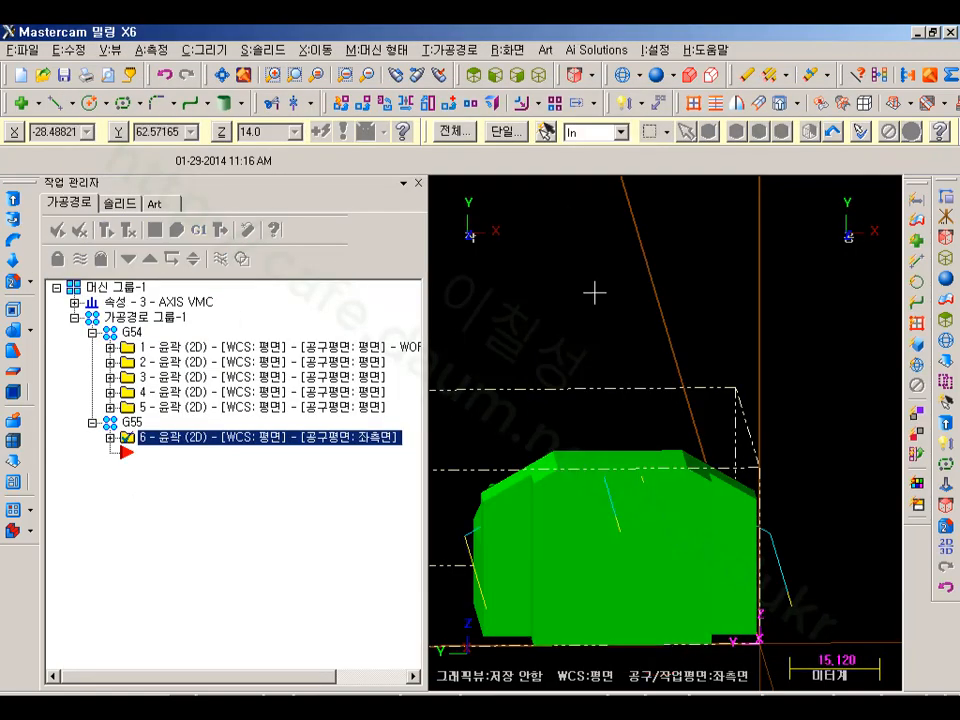
Backplot contour operation 6 and examine the FEM10 tool's path around the block's sloped corners from several angles.
middle_click_drag(638, 437, 525, 428)
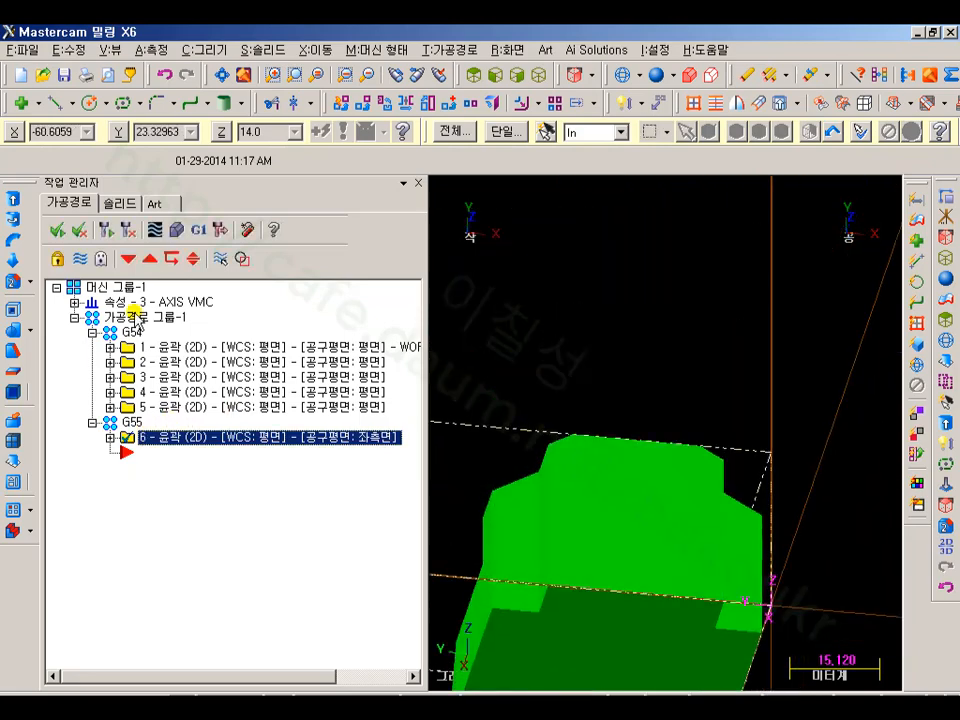
left_click(155, 229)
scroll(582, 369, "down", 2)
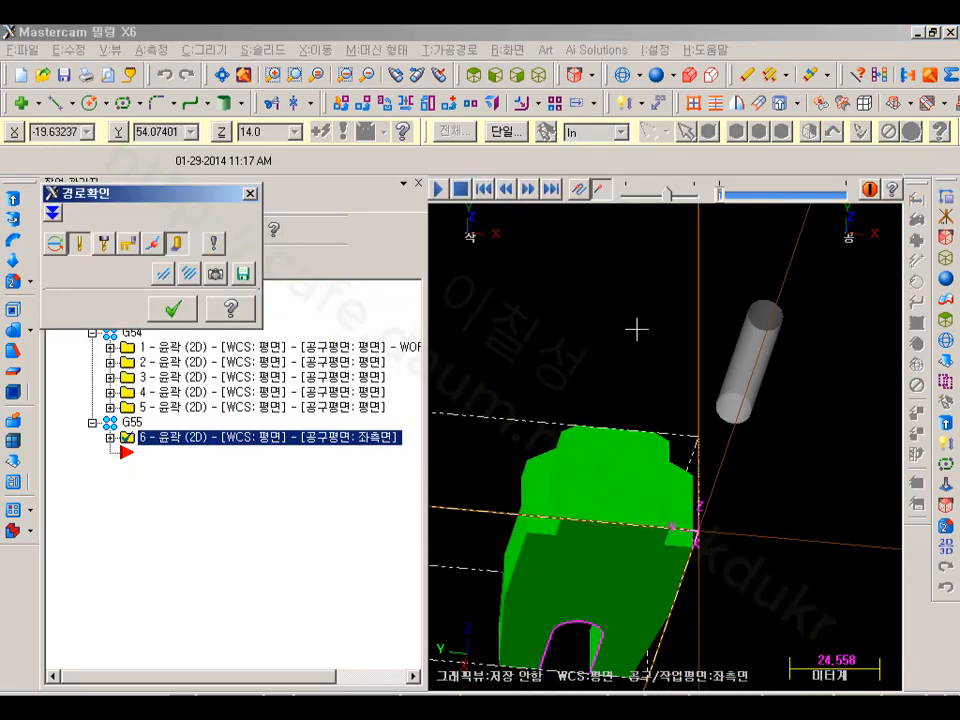
middle_click_drag(626, 335, 641, 336)
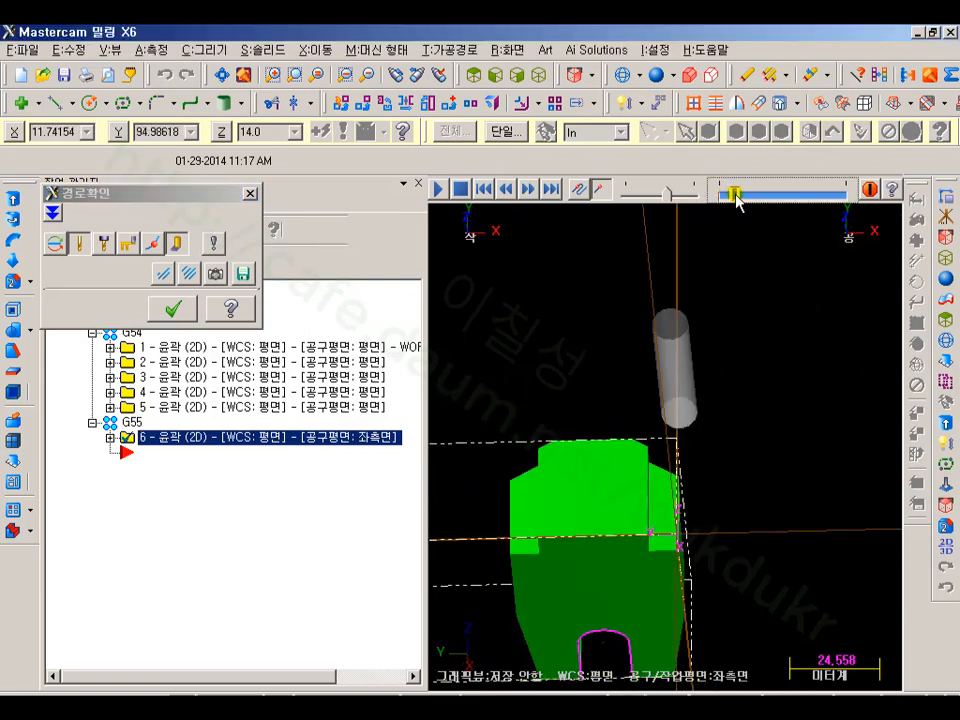
left_click_drag(735, 197, 836, 220)
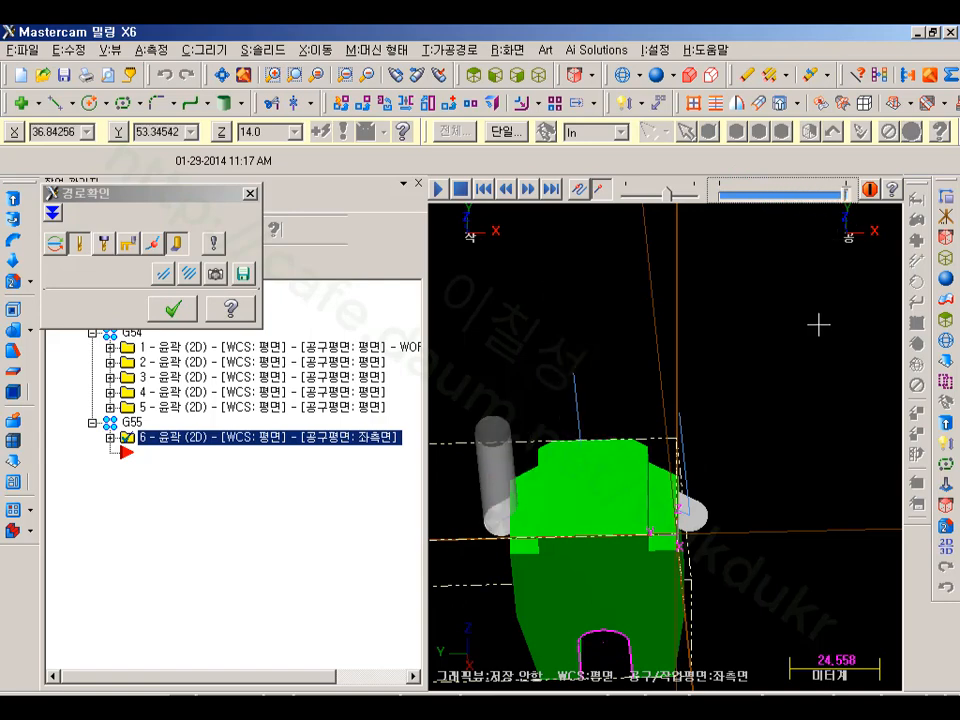
left_click(538, 74)
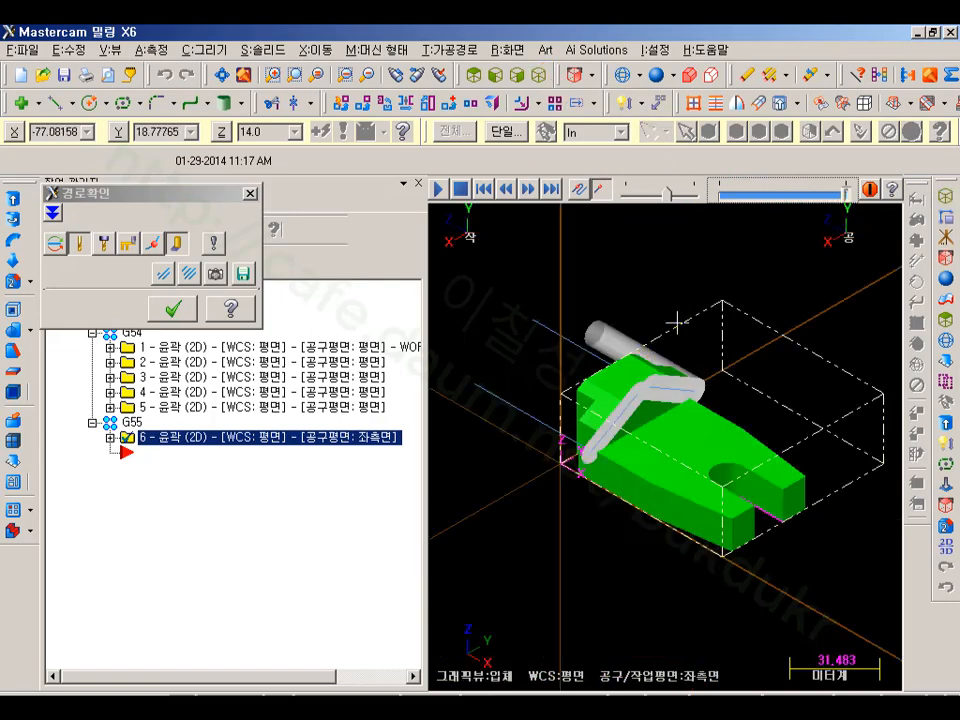
scroll(688, 315, "up", 1)
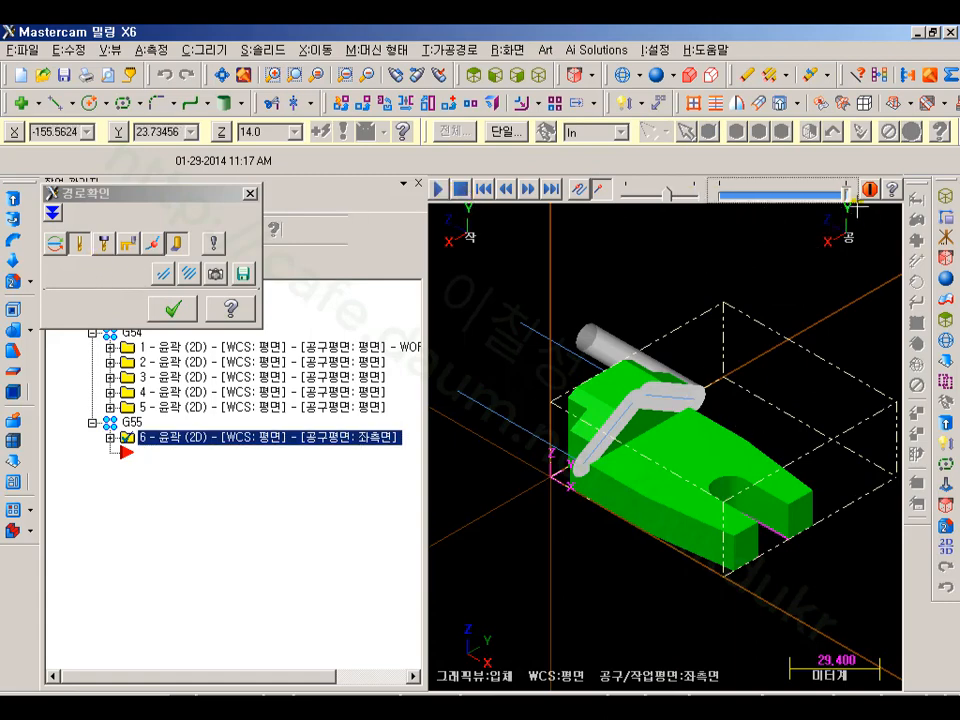
left_click_drag(846, 195, 822, 189)
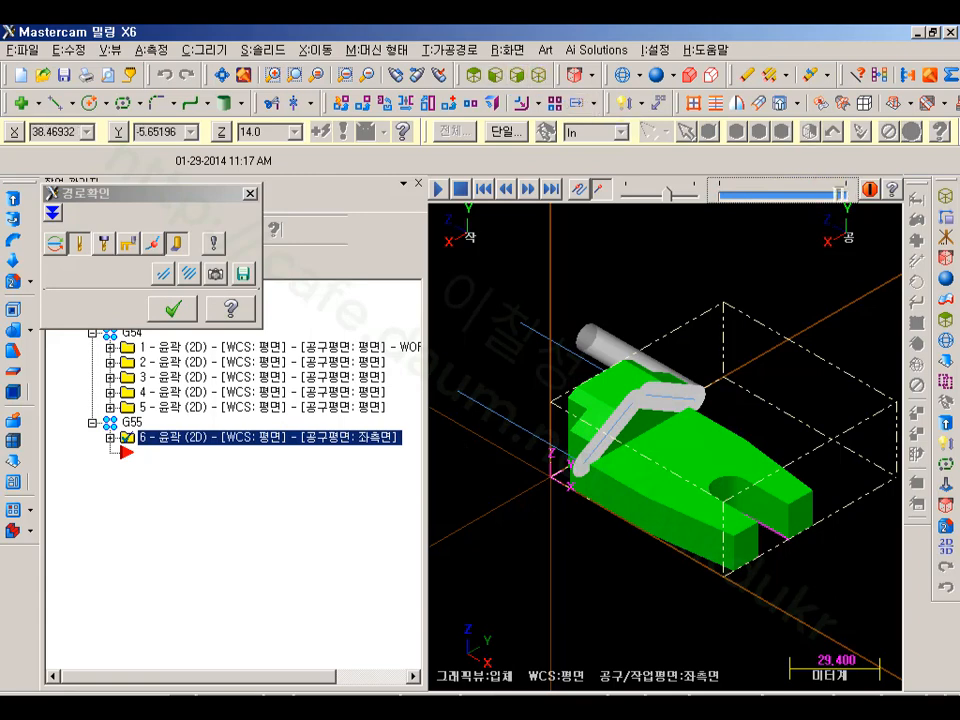
middle_click_drag(698, 437, 596, 394)
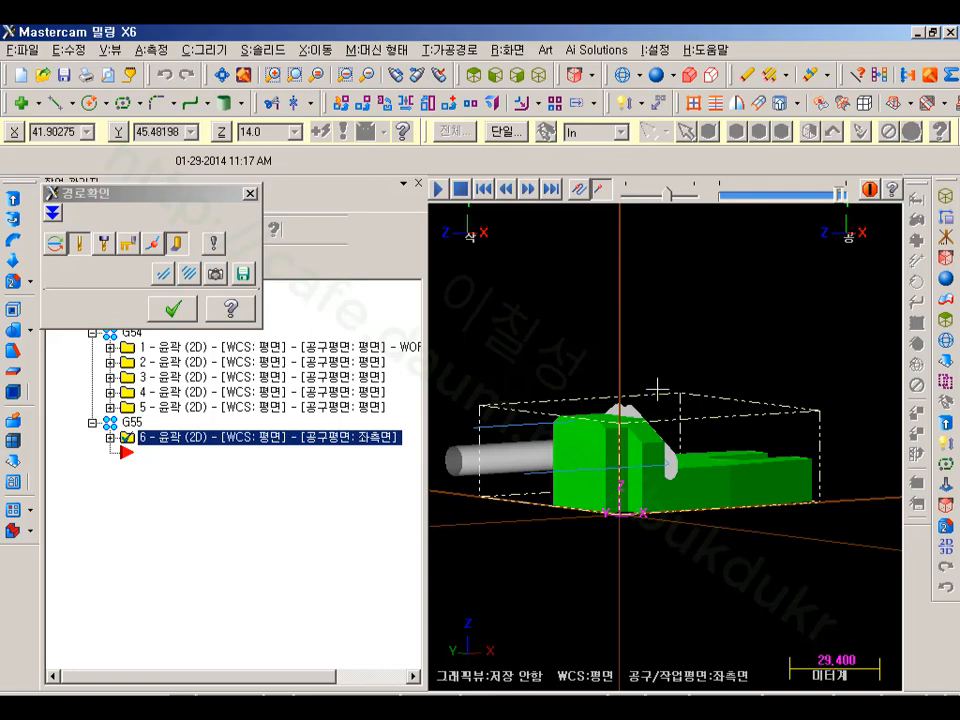
left_click(173, 307)
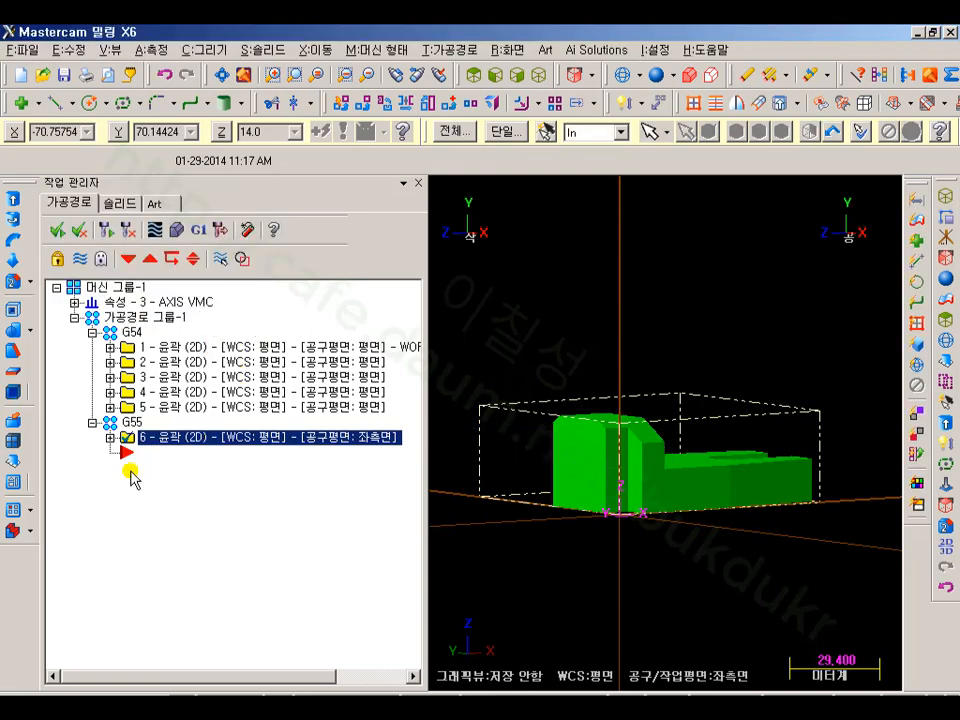
Open operation 6's chain geometry for editing and reverse the direction of the first edge of solid chain 1.
left_click(110, 437)
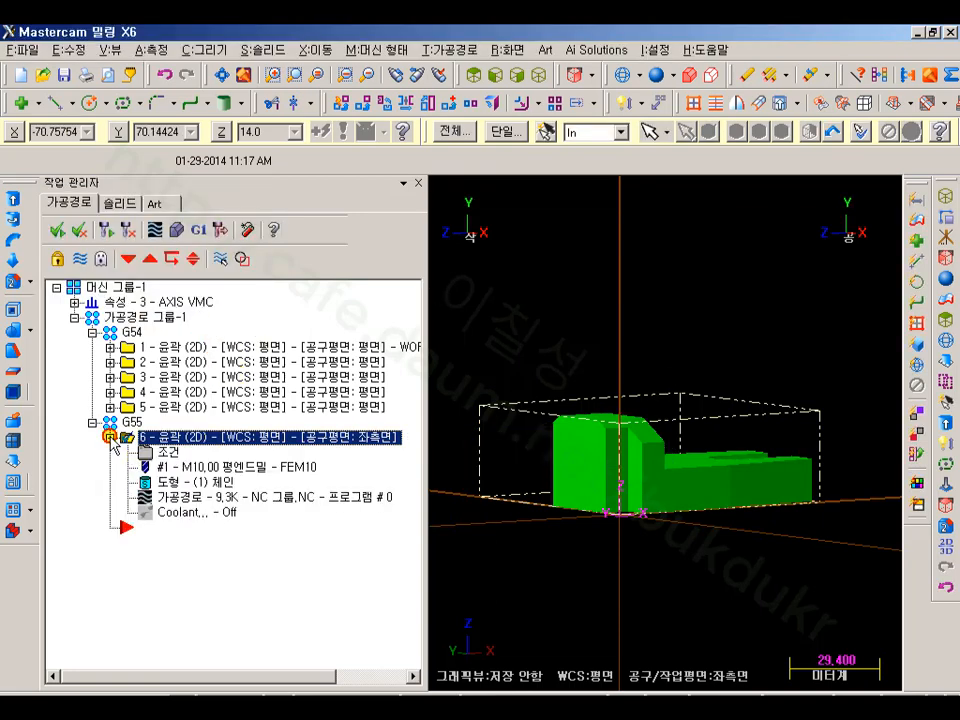
left_click(172, 455)
left_click(164, 156)
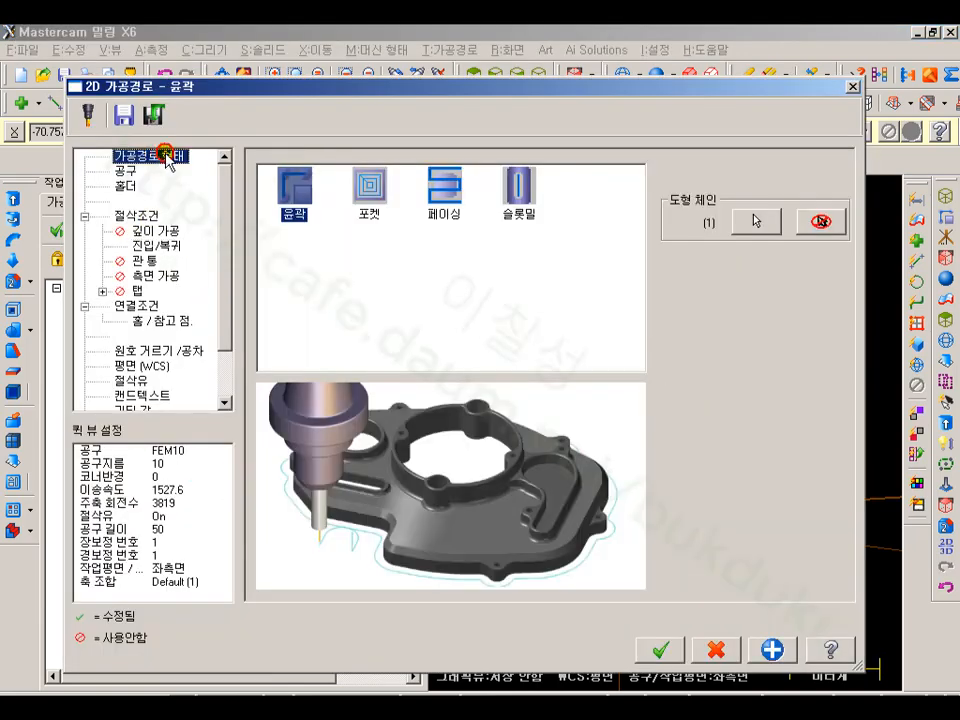
left_click(752, 219)
left_click(85, 226)
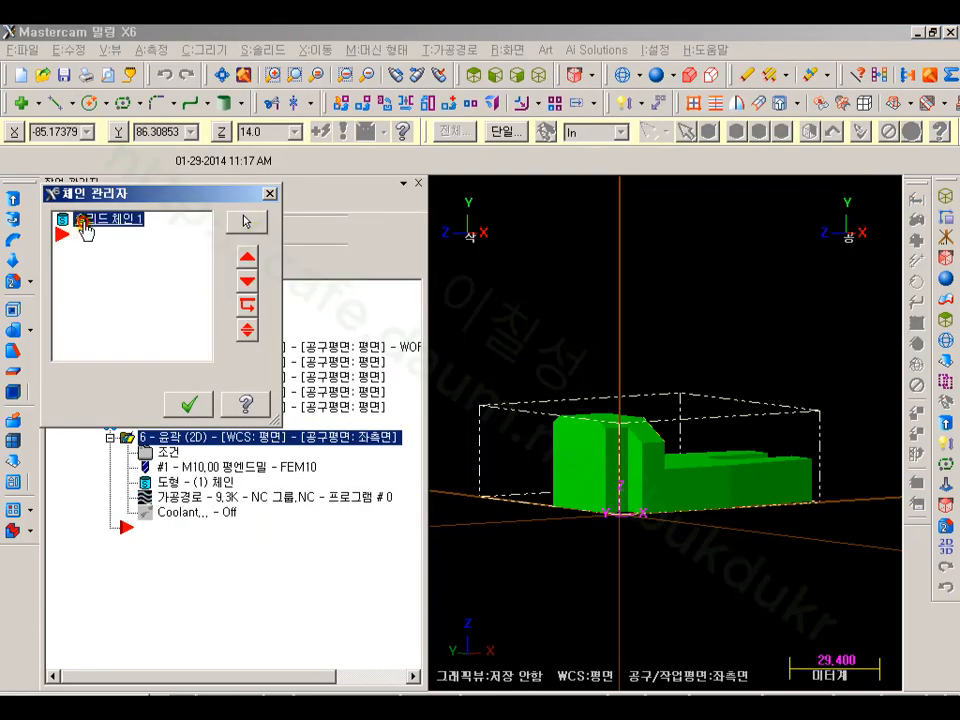
double_click(85, 228)
left_click(100, 234)
right_click(107, 235)
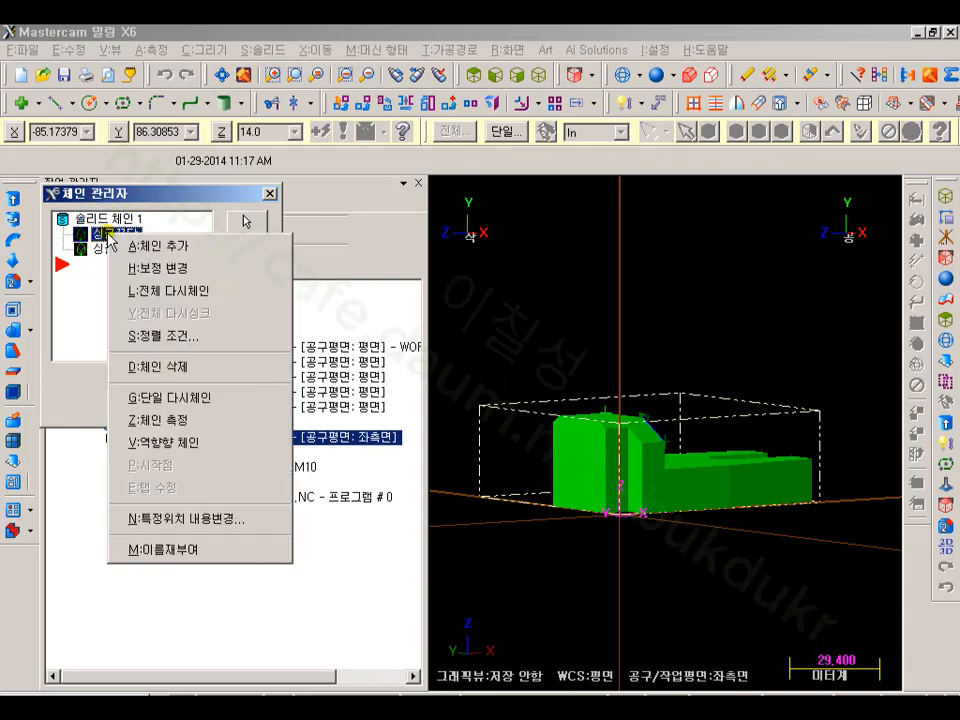
left_click(172, 441)
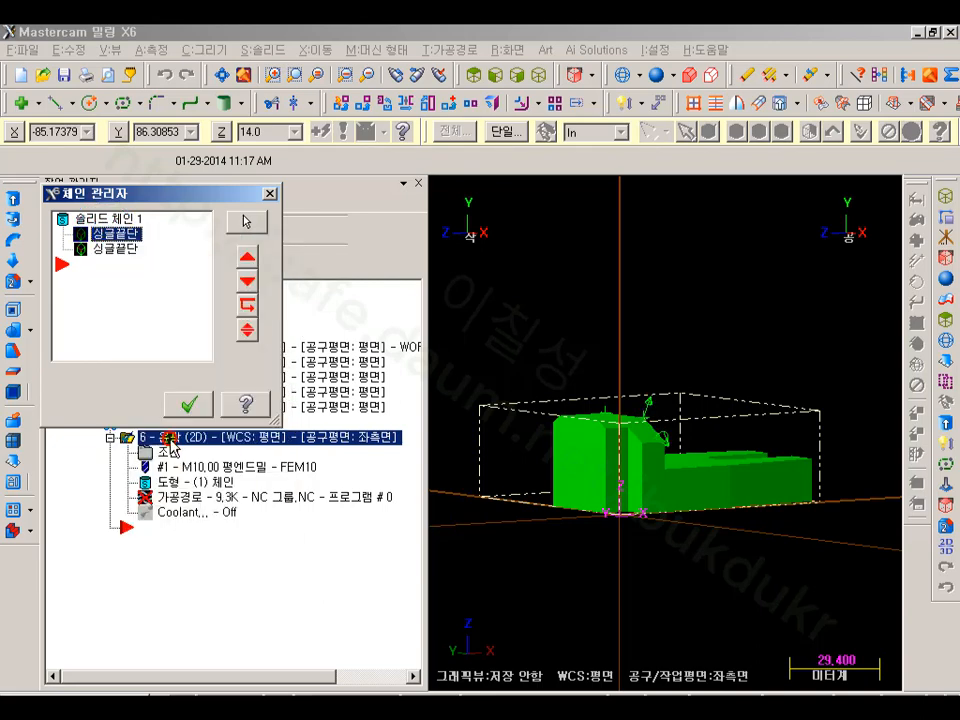
Reverse the second edge of solid chain 1 and accept the contour parameters to regenerate operation 6's toolpath.
left_click(117, 249)
right_click(117, 249)
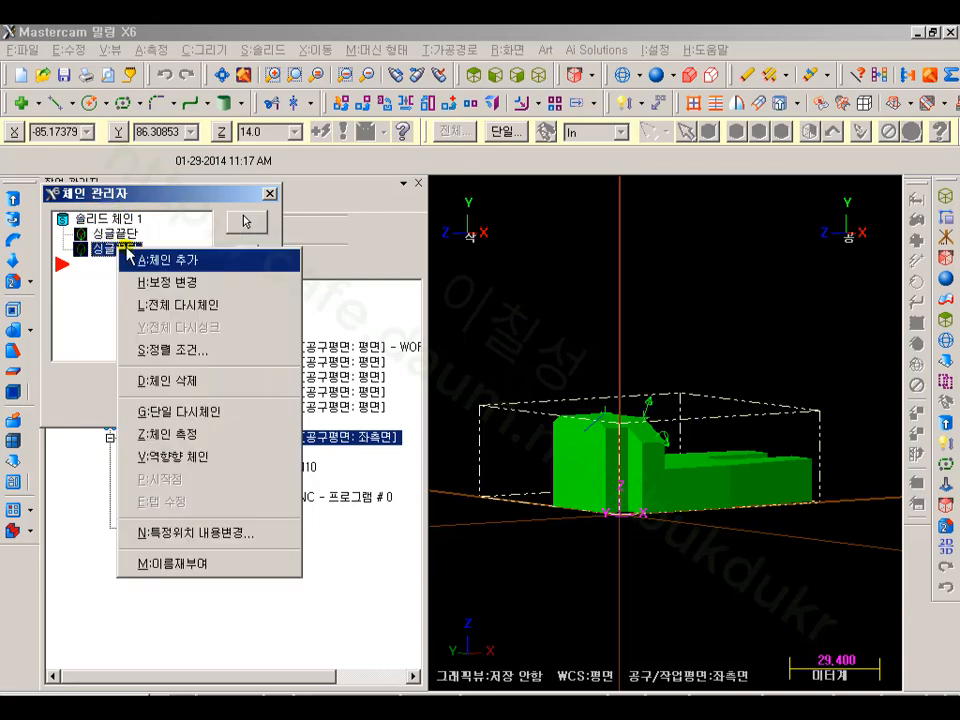
left_click(183, 437)
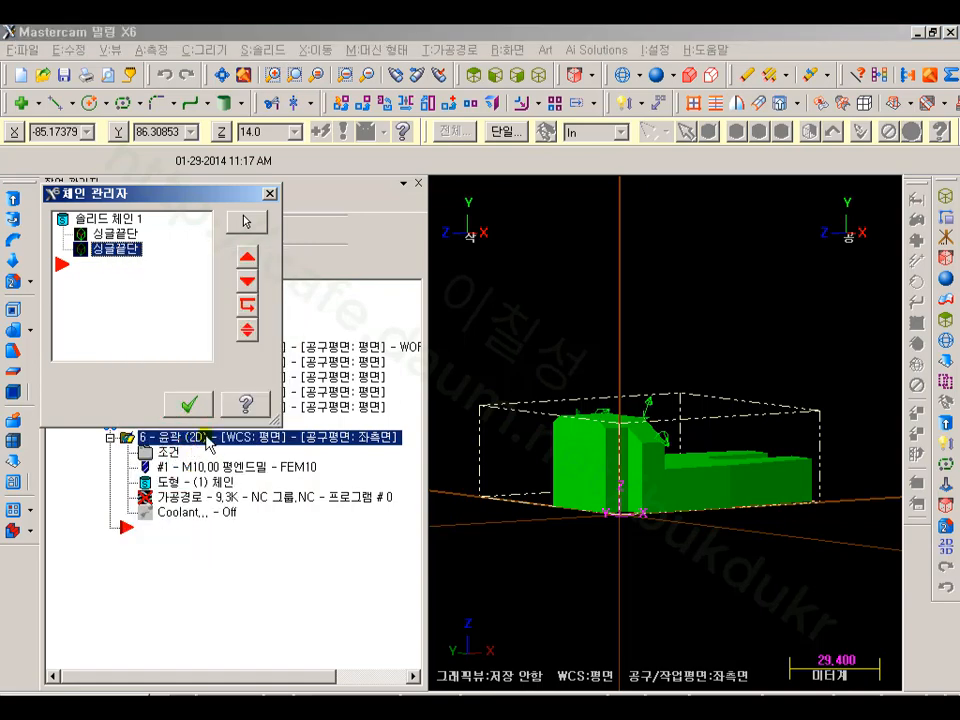
left_click(187, 405)
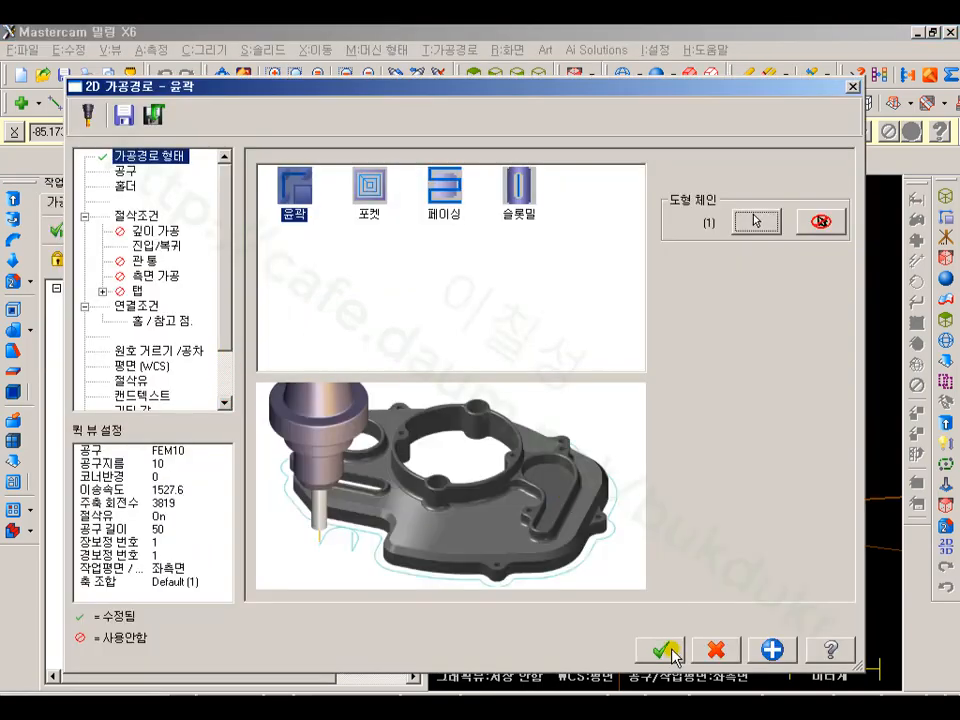
left_click(668, 650)
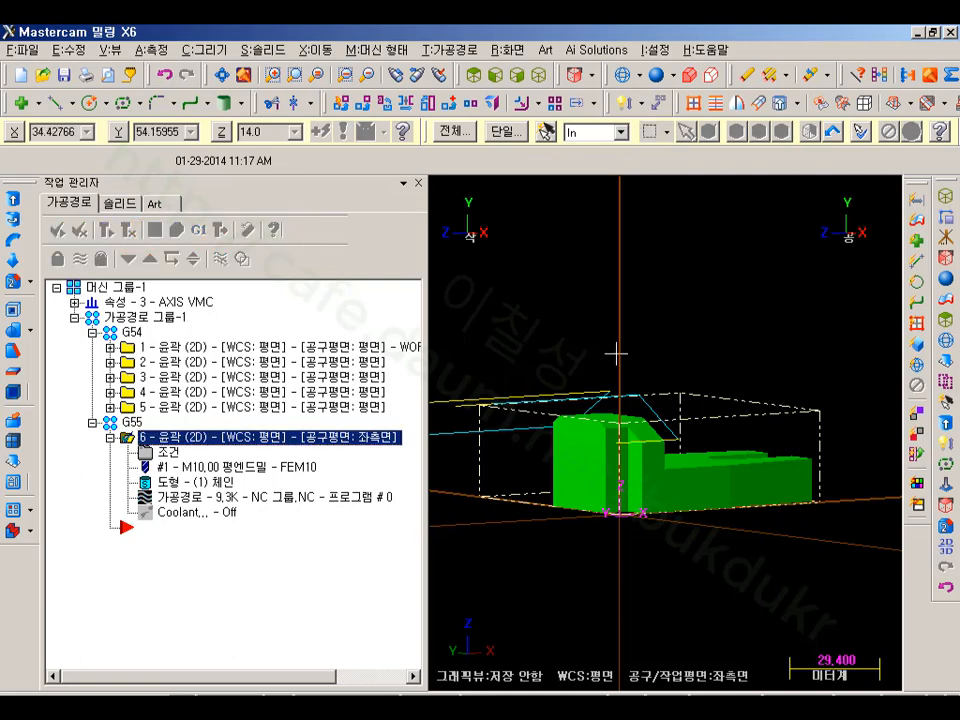
Backplot the regenerated operation 6 in the isometric view to check the tool's path over both sloped corners.
scroll(690, 428, "down", 1)
left_click(543, 78)
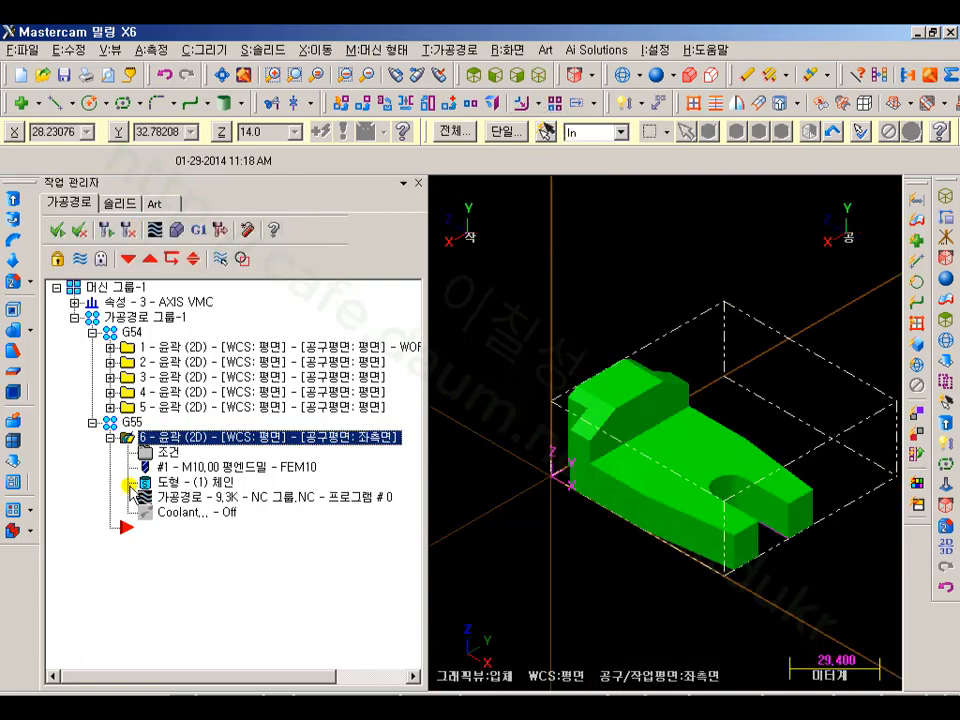
left_click(152, 497)
left_click(724, 191)
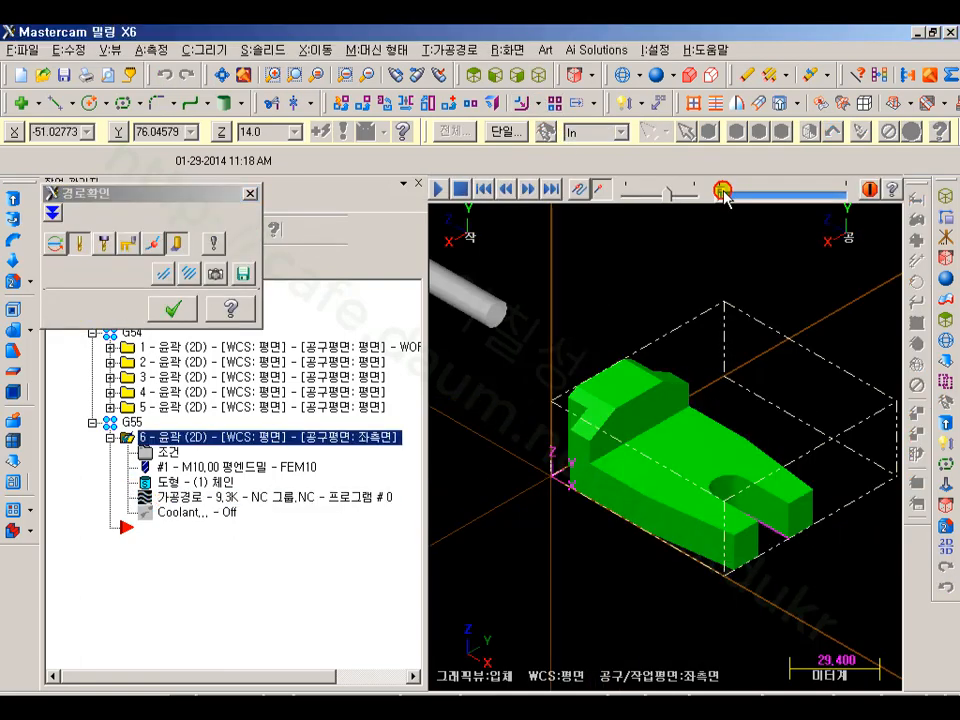
left_click_drag(741, 197, 838, 194)
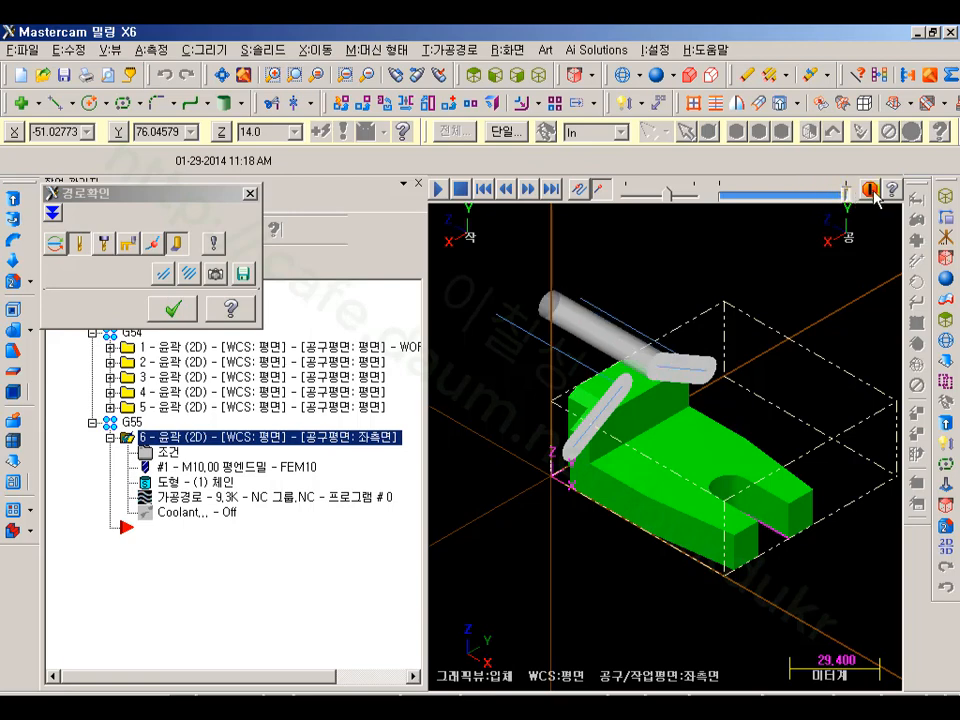
left_click(174, 308)
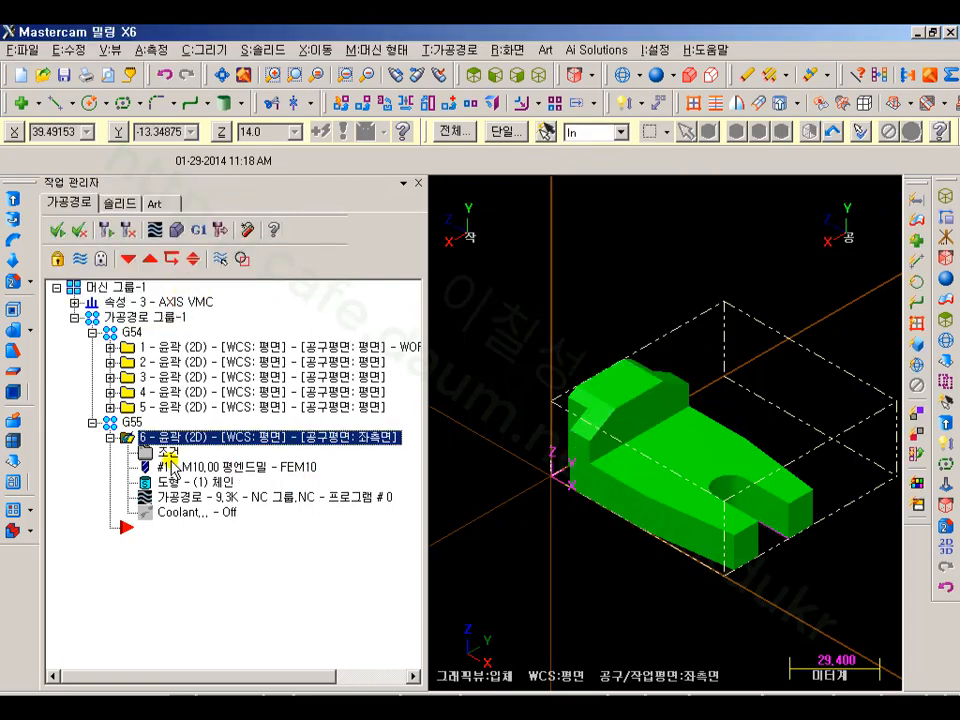
Run the solid machining simulation of operation 6 and examine the cut on both sloped corners, then close it.
left_click(175, 229)
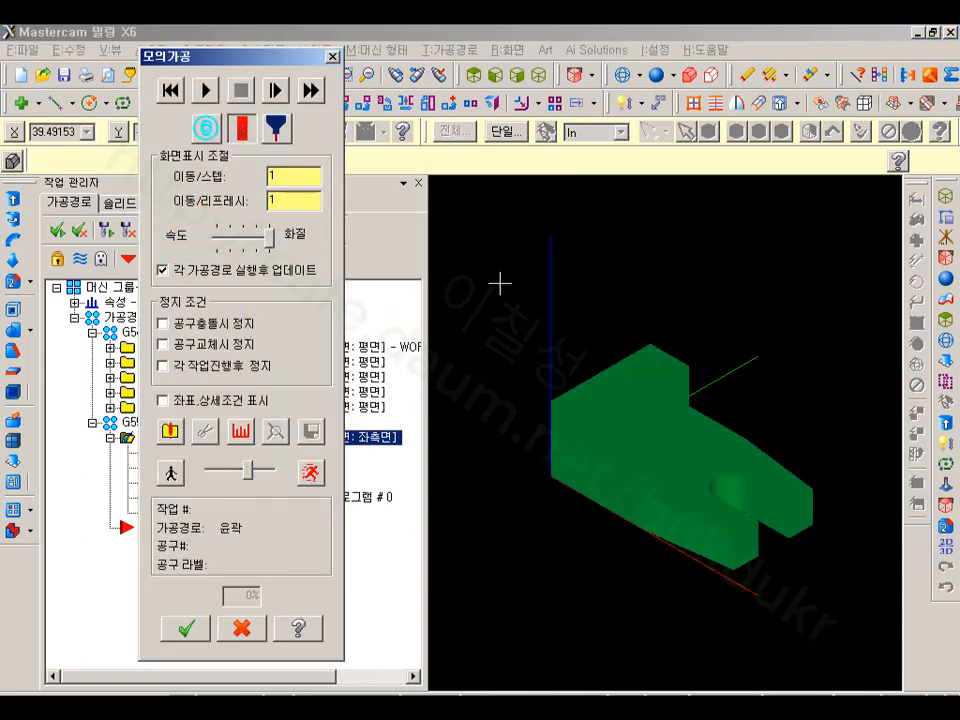
left_click(767, 372)
scroll(694, 415, "up", 3)
middle_click_drag(696, 411, 690, 411)
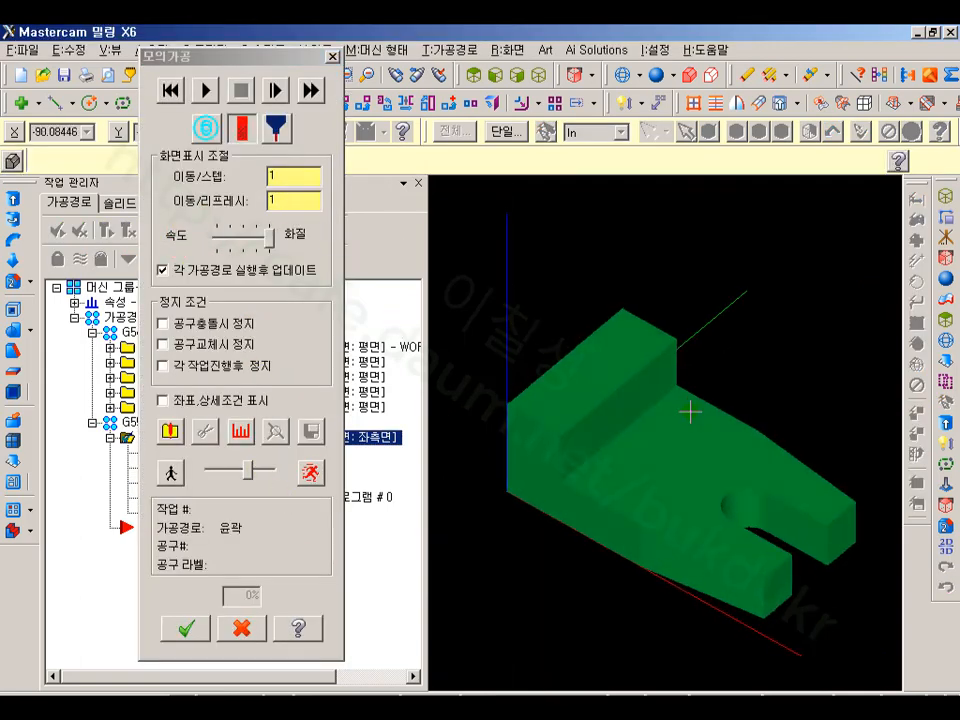
left_click(210, 100)
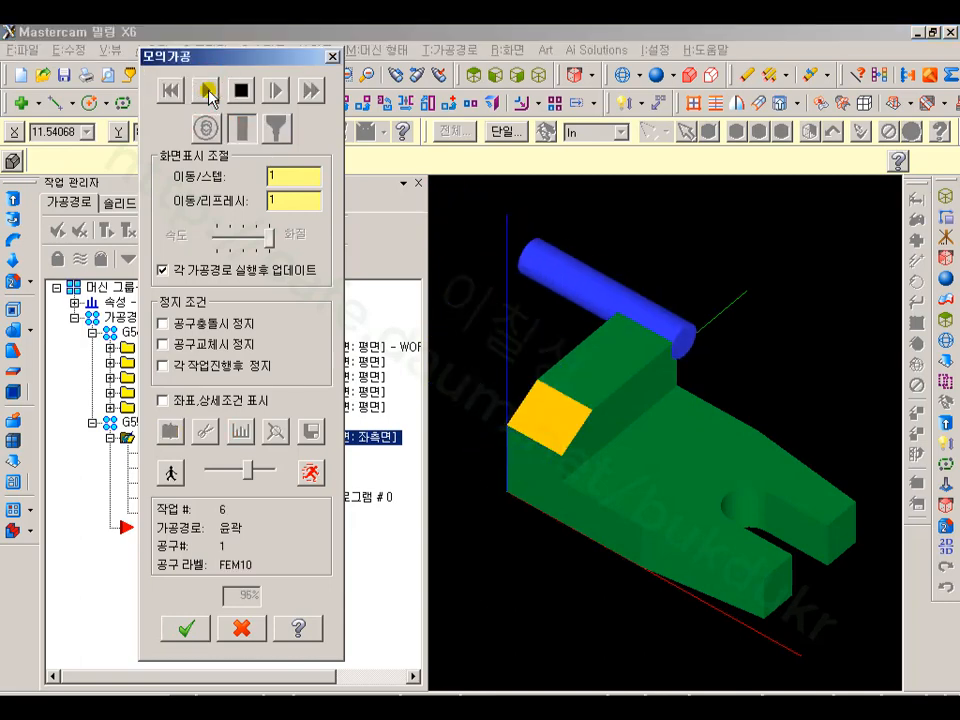
left_click(773, 370)
mouse_move(773, 370)
middle_mouse_down()
mouse_move(769, 394)
mouse_move(746, 302)
mouse_move(791, 422)
mouse_move(814, 420)
mouse_move(778, 350)
middle_mouse_up()
scroll(778, 350, "up", 2)
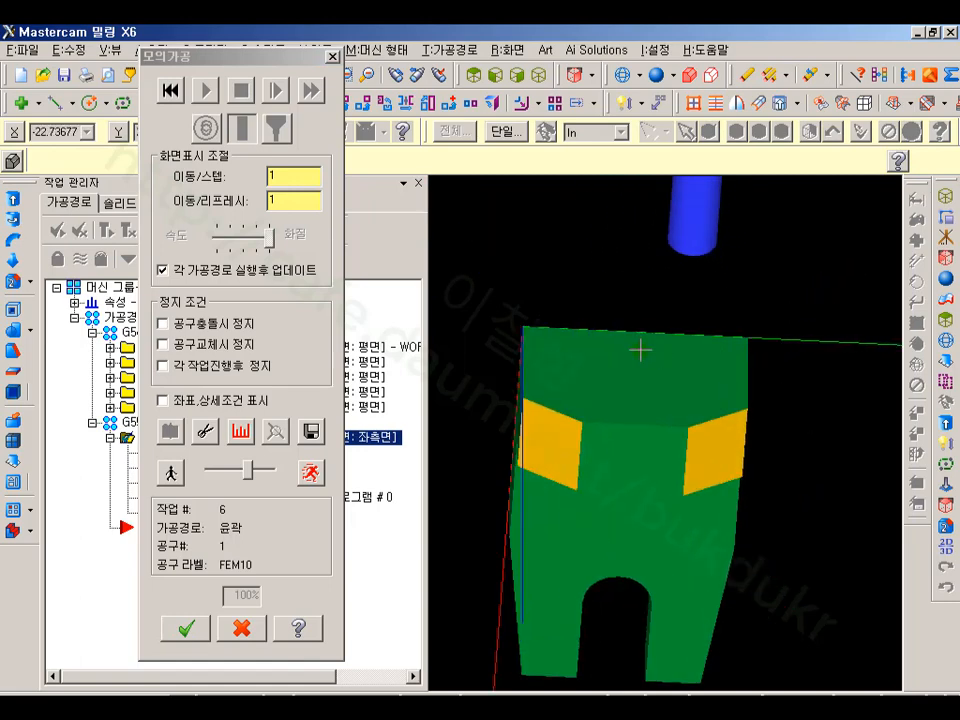
left_click(257, 628)
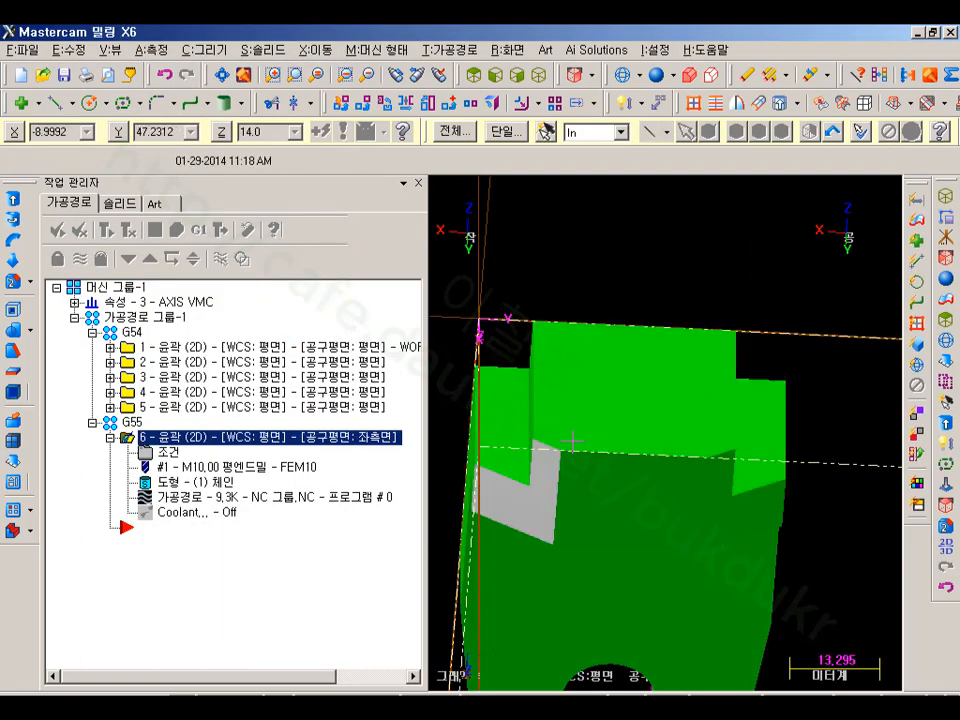
Create another 2D contour in G55 by chaining the vertical step edges on both sides of the block's end, keeping the FEM10 tool.
left_click(434, 49)
left_click(446, 76)
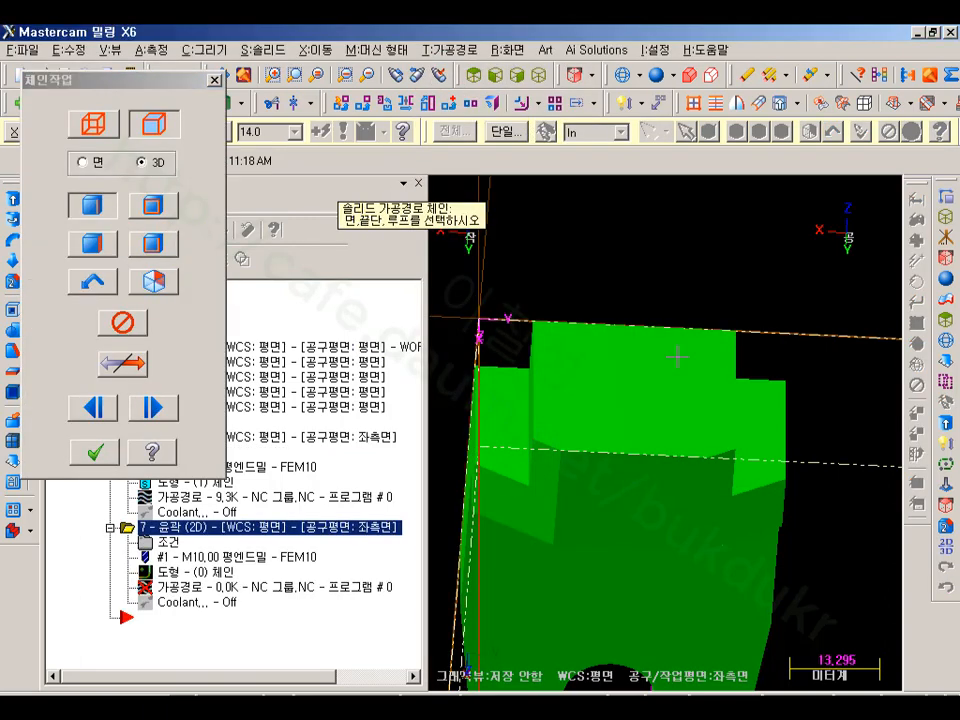
mouse_move(677, 354)
middle_mouse_down()
mouse_move(671, 349)
mouse_move(692, 358)
middle_mouse_up()
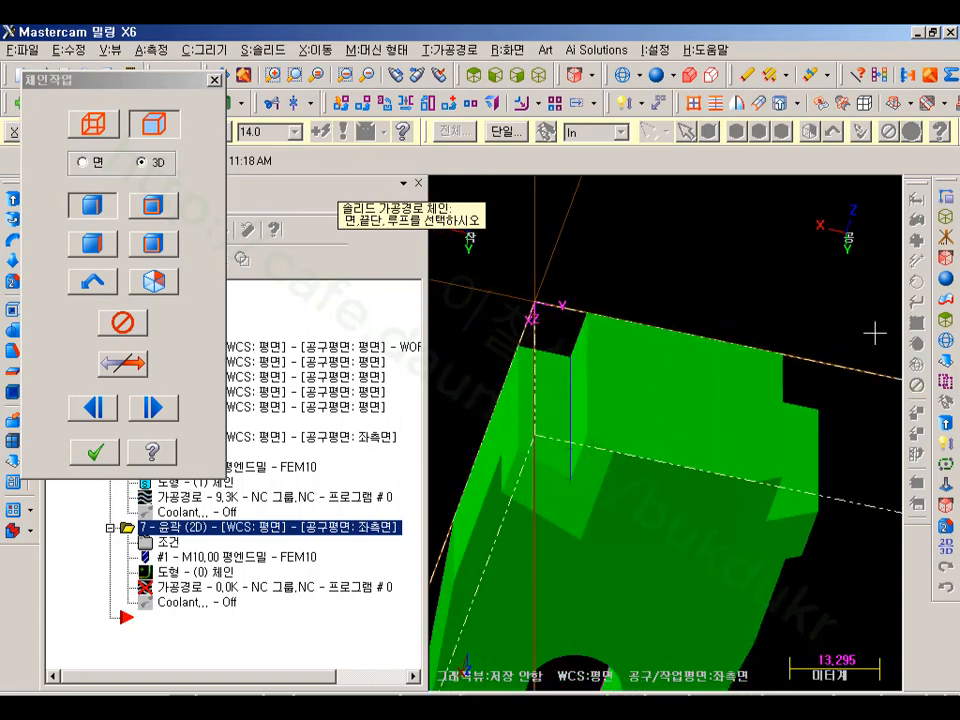
middle_click_drag(658, 332, 628, 318)
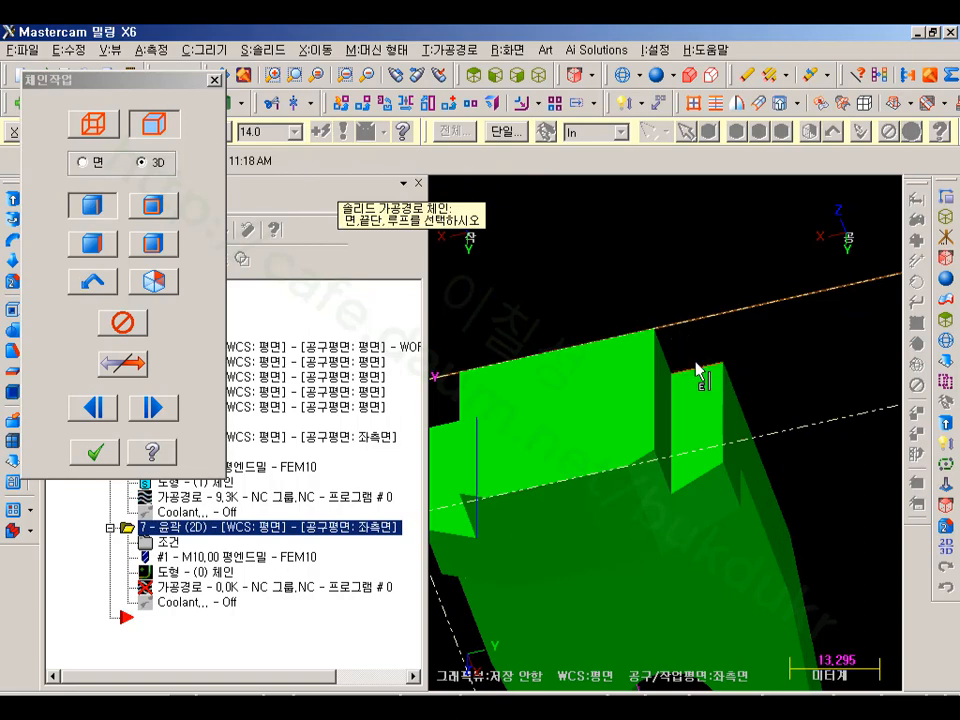
left_click(677, 392)
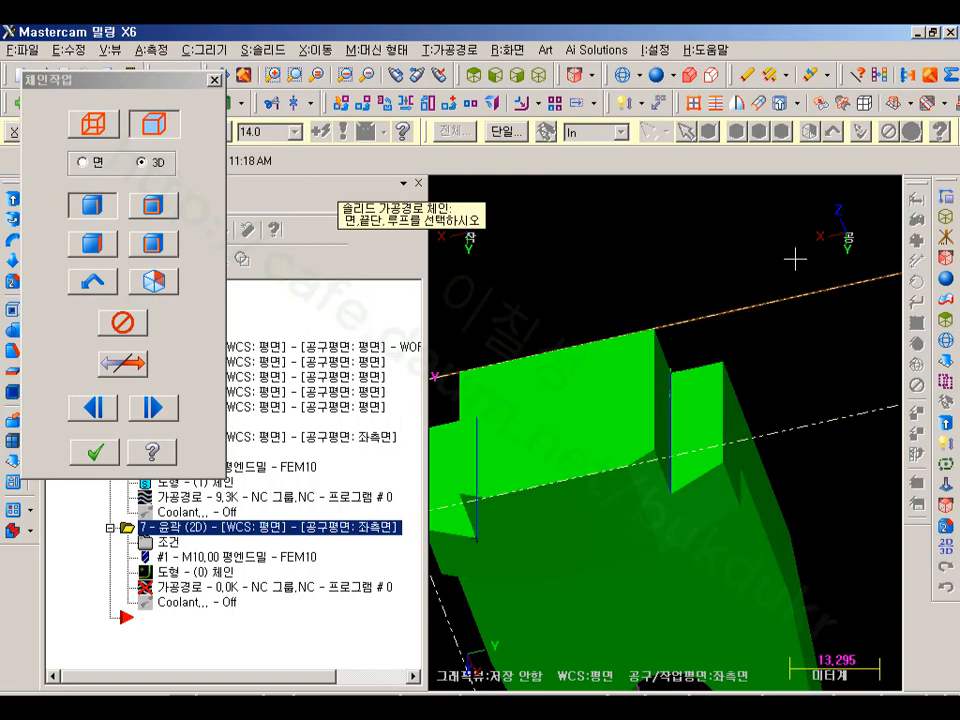
left_click(97, 452)
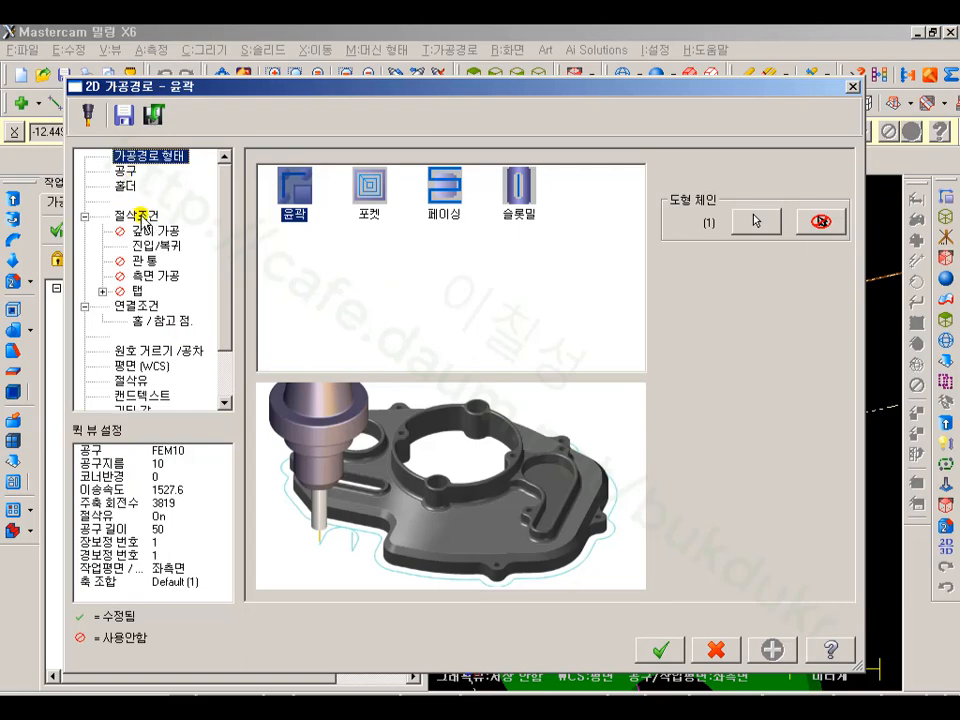
left_click(660, 651)
scroll(797, 343, "down", 1)
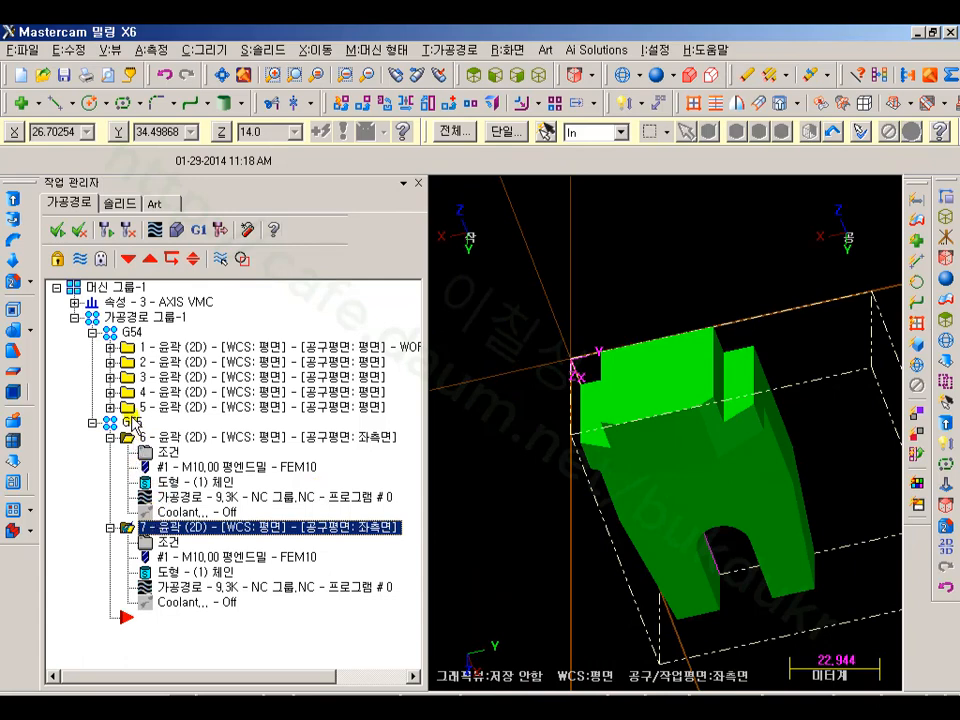
Run the solid machining simulation of all G55 group operations and examine the cut corners and steps, then close it.
left_click(132, 422)
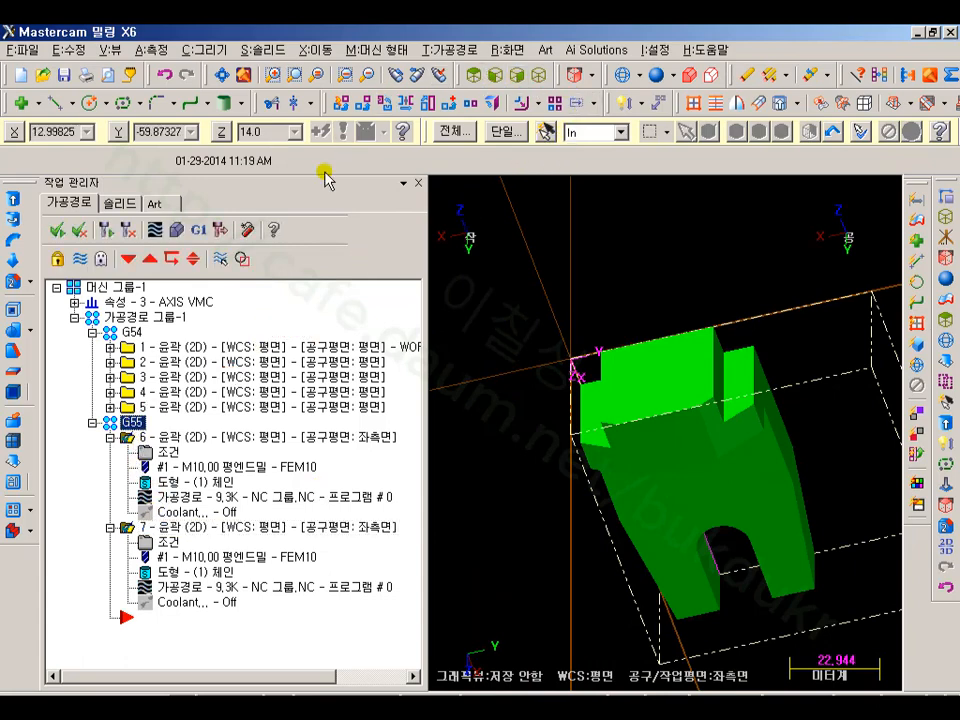
left_click(178, 230)
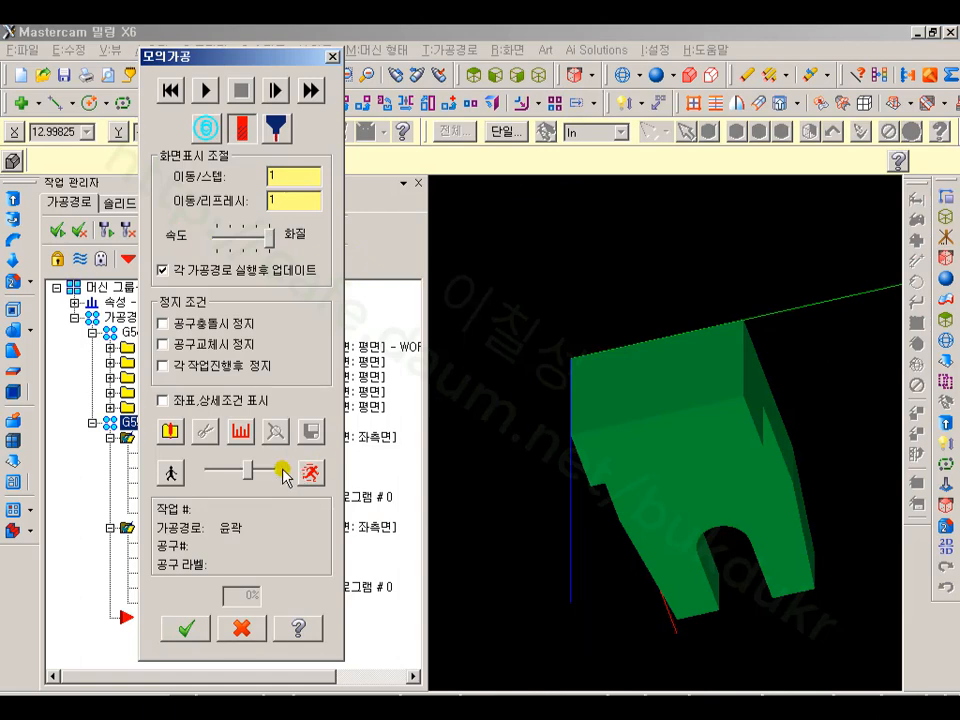
left_click(248, 470)
left_click(205, 91)
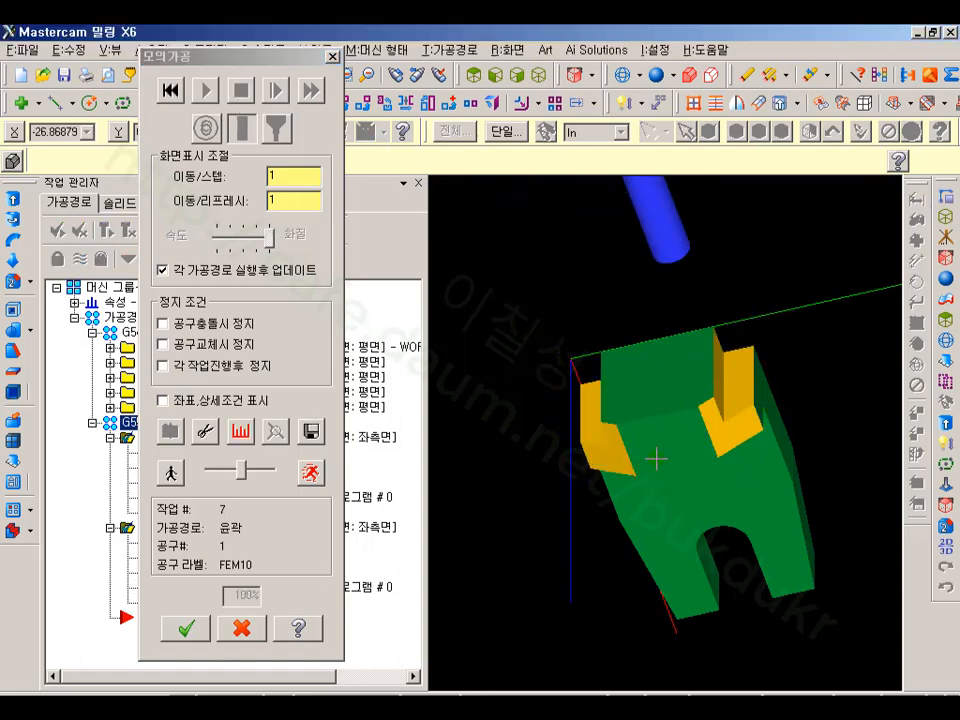
middle_click_drag(656, 461, 725, 299)
scroll(712, 272, "down", 3)
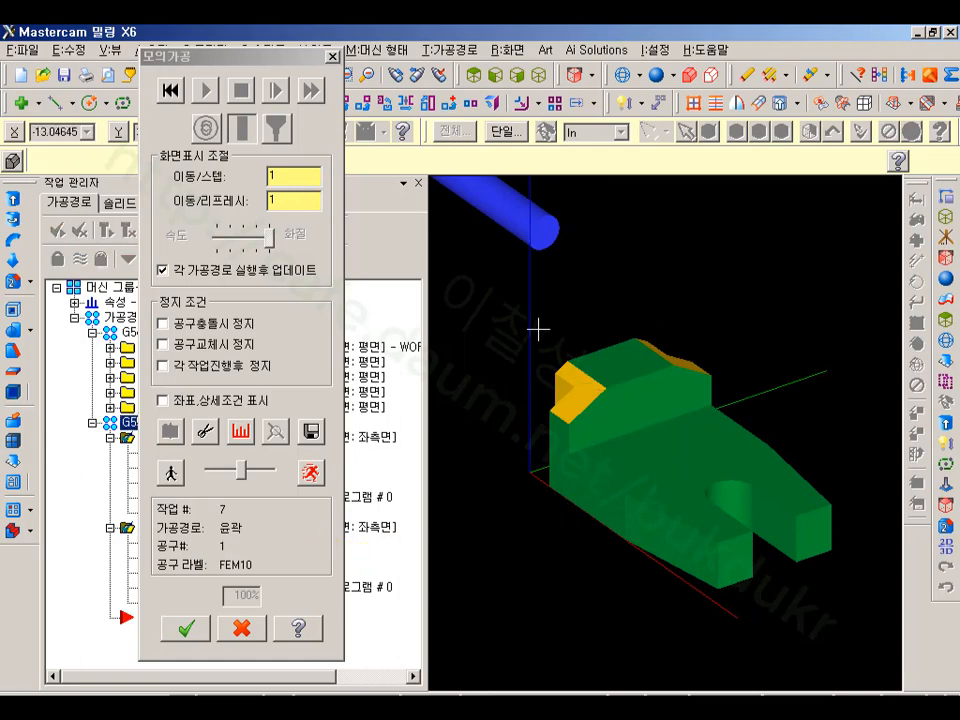
scroll(700, 535, "down", 2)
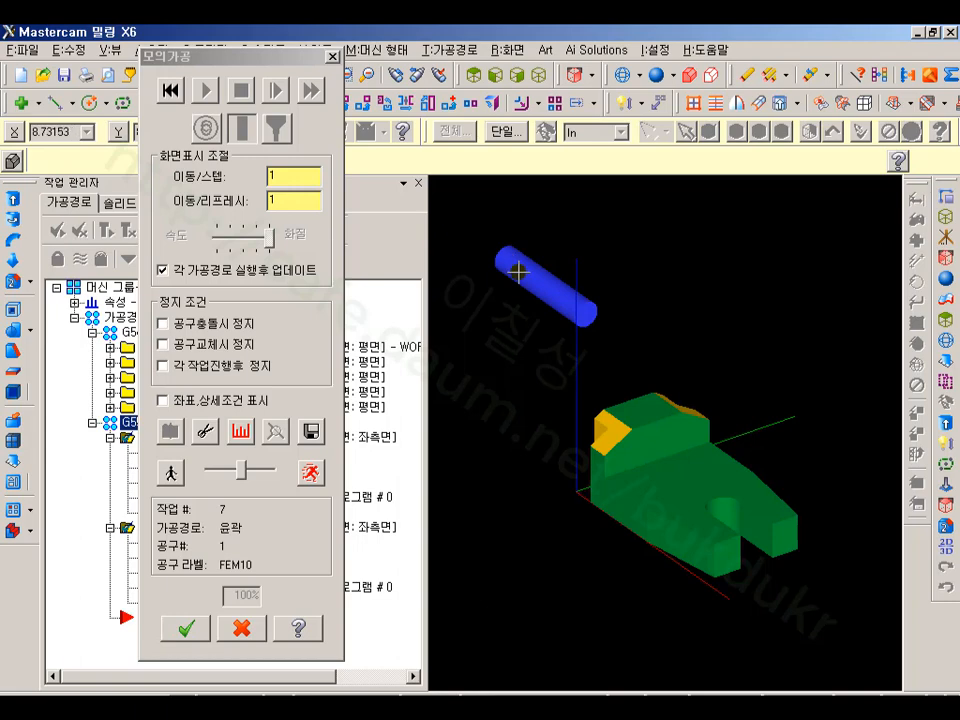
left_click(242, 627)
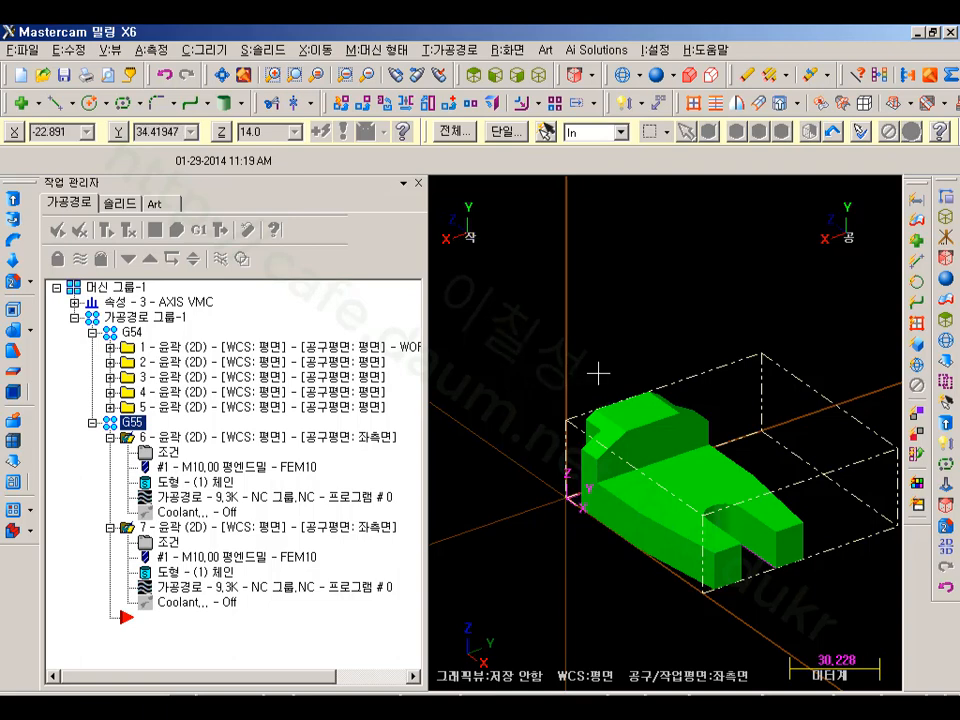
Renumber the G55 group's work offsets with start number 1 and increment 0, ignoring offsets used elsewhere and overwriting already assigned ones.
right_click(140, 426)
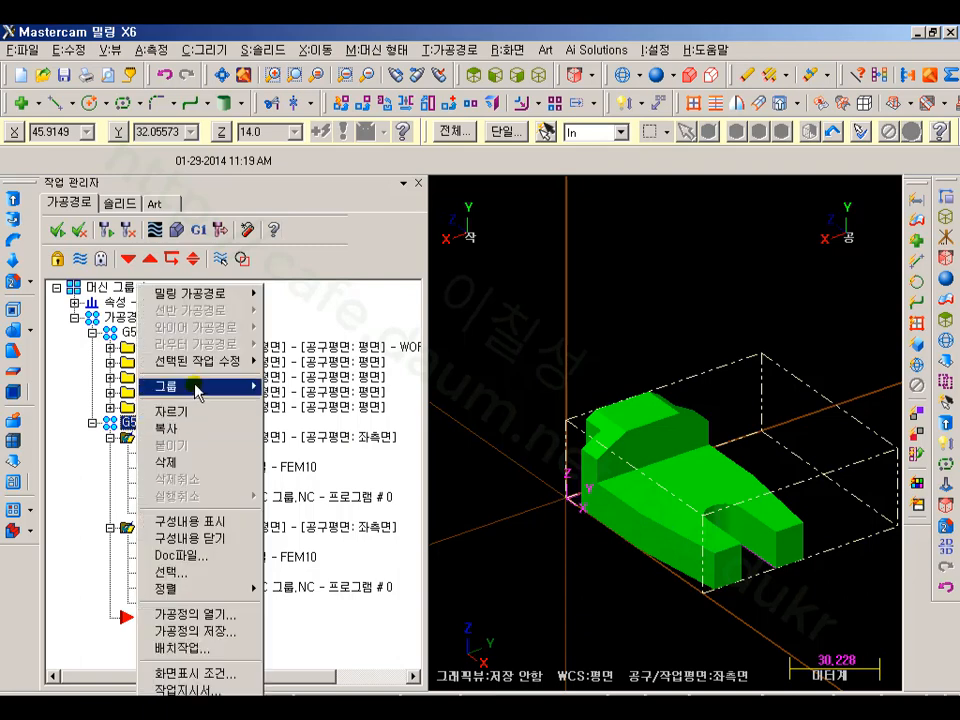
mouse_move(225, 361)
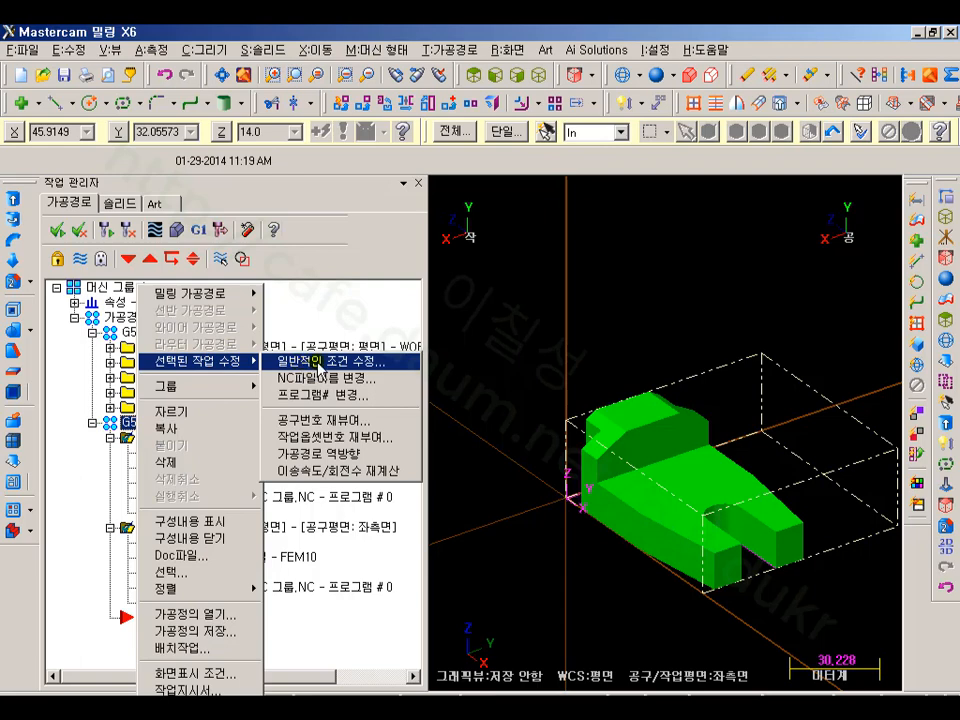
left_click(330, 437)
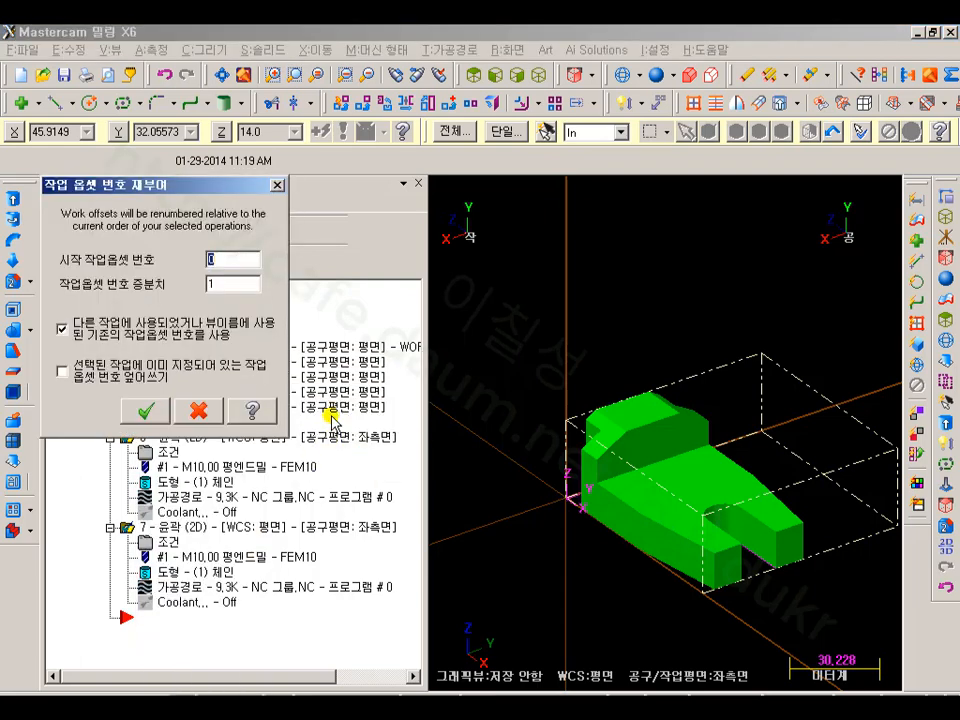
double_click(235, 283)
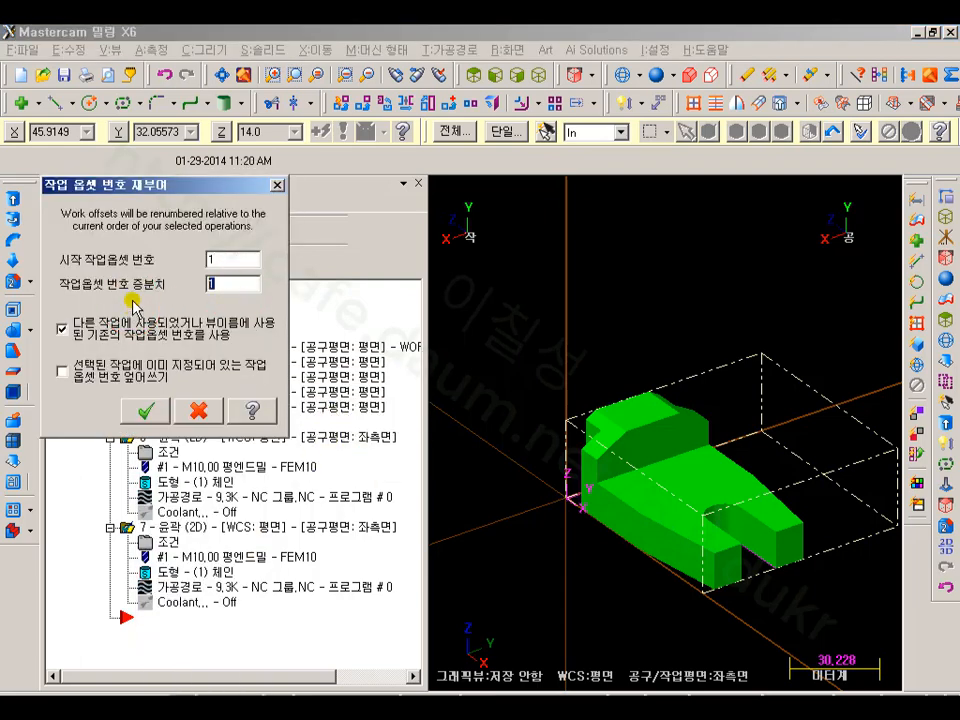
left_click(62, 328)
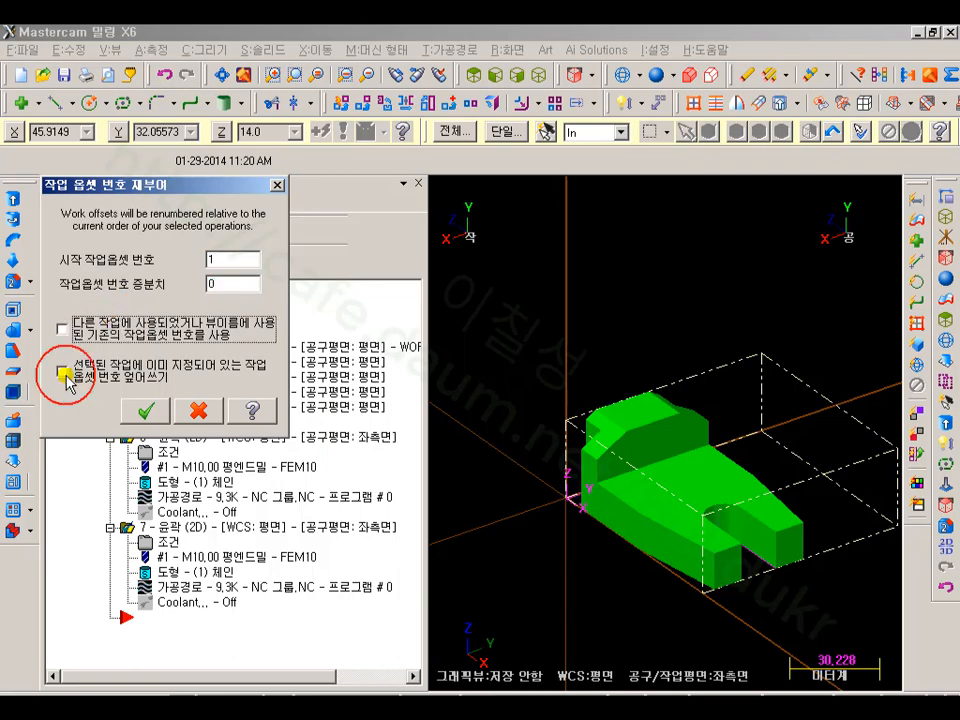
left_click(62, 371)
left_click(146, 410)
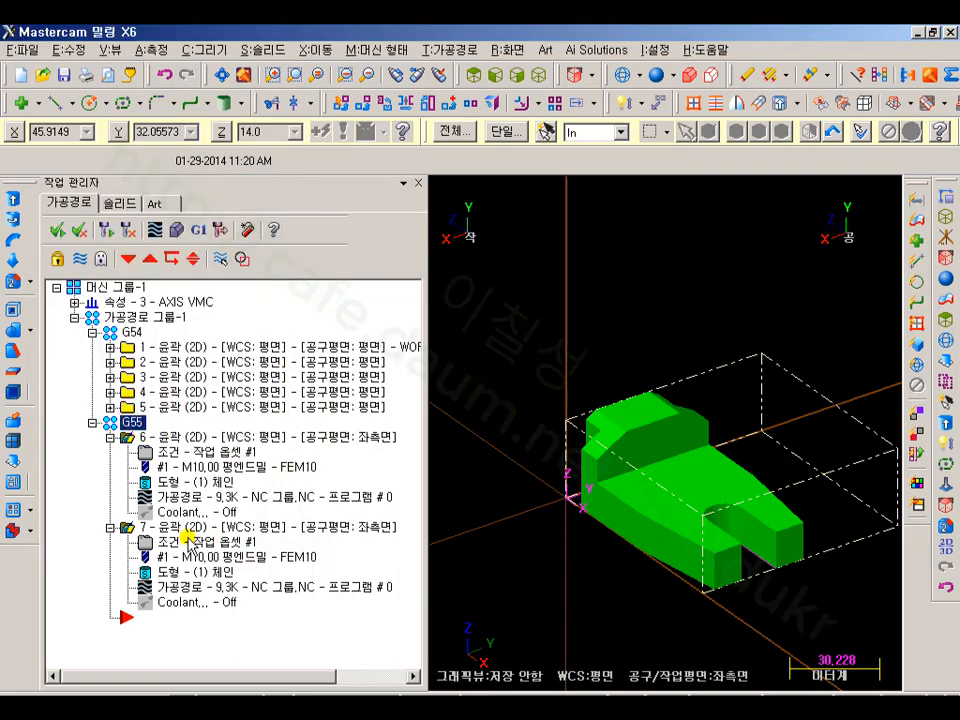
right_click(141, 288)
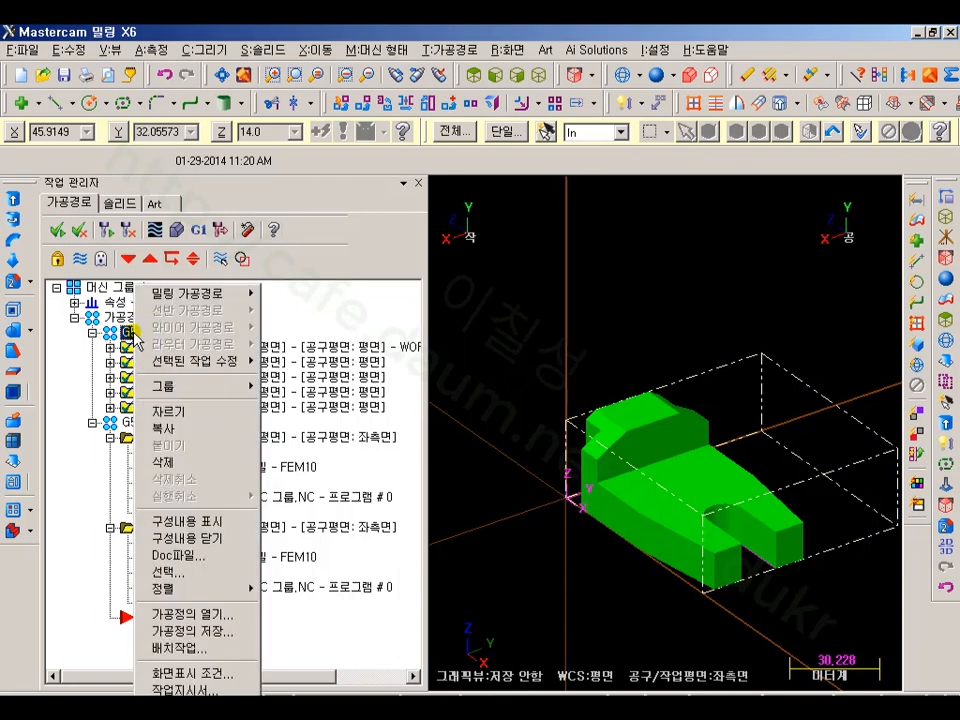
left_click(192, 364)
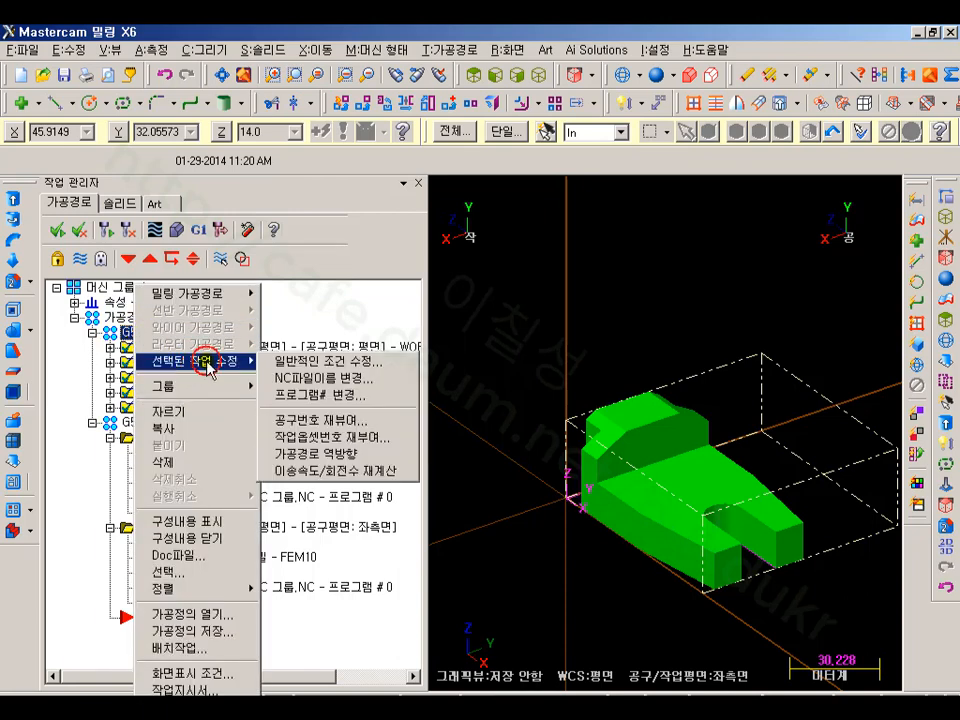
left_click(312, 421)
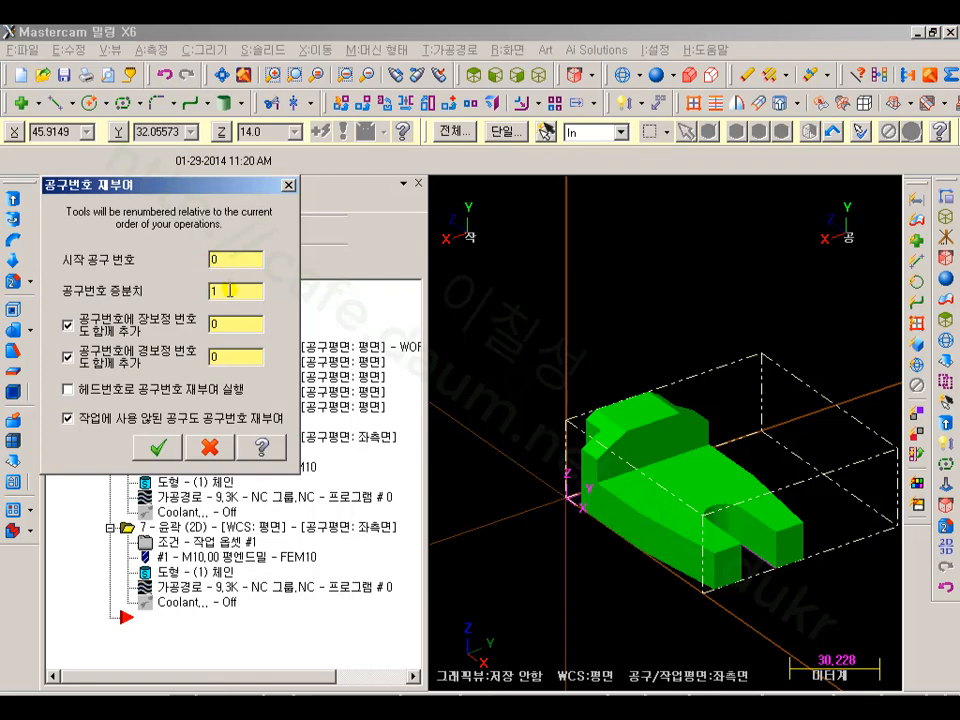
left_click(288, 186)
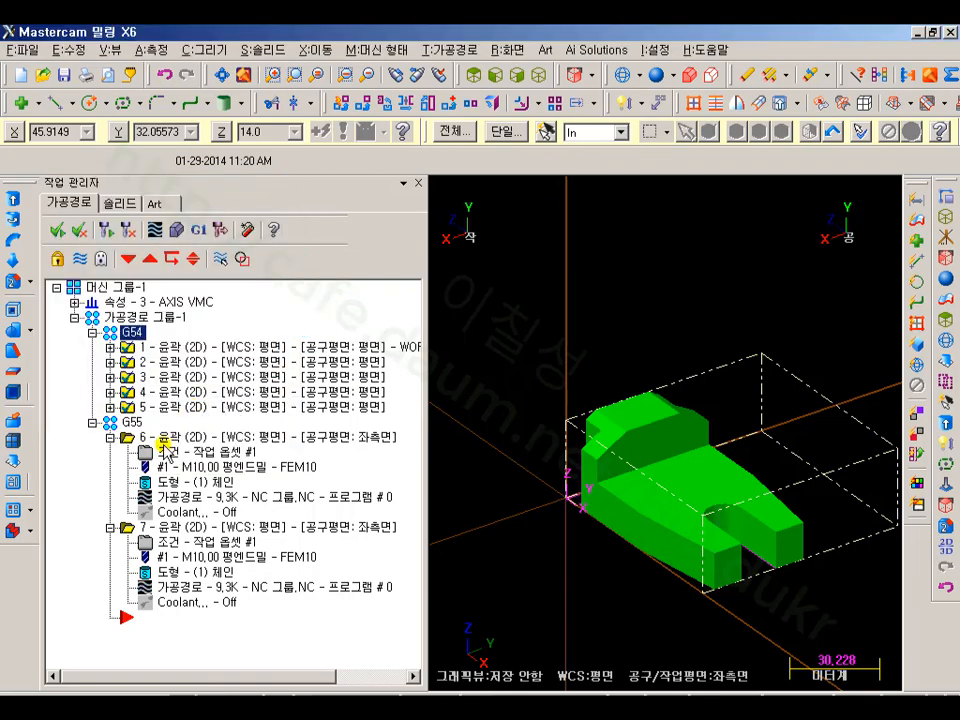
Renumber the work offsets of operations 1 to 5 in G54 with start number 0 and increment 0, and check operation 1's parameters.
left_click(125, 408)
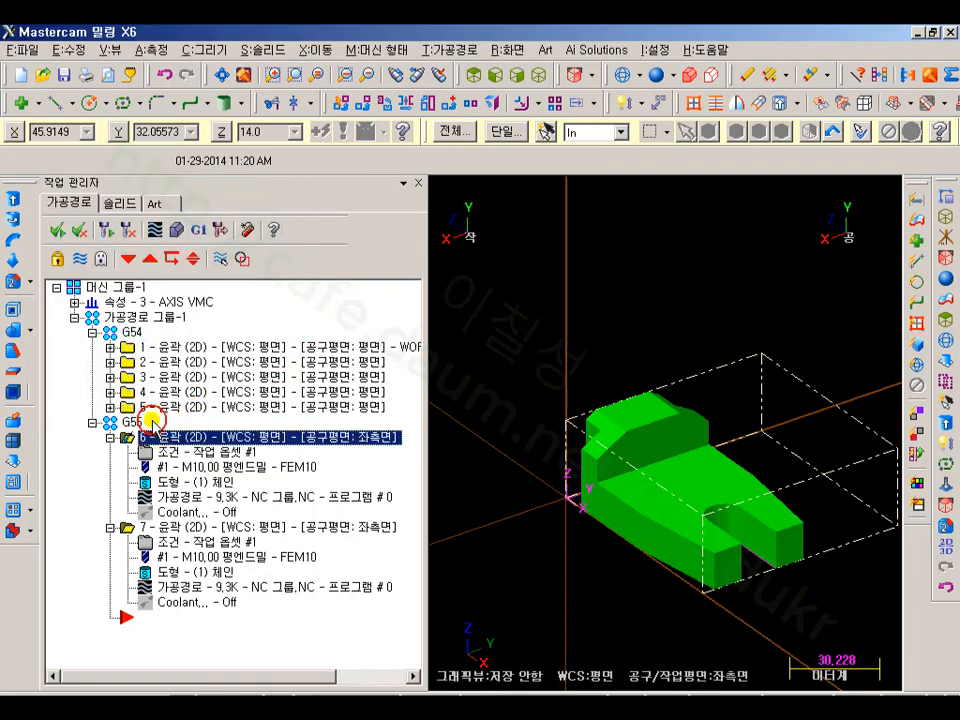
left_click(143, 348, "ctrl")
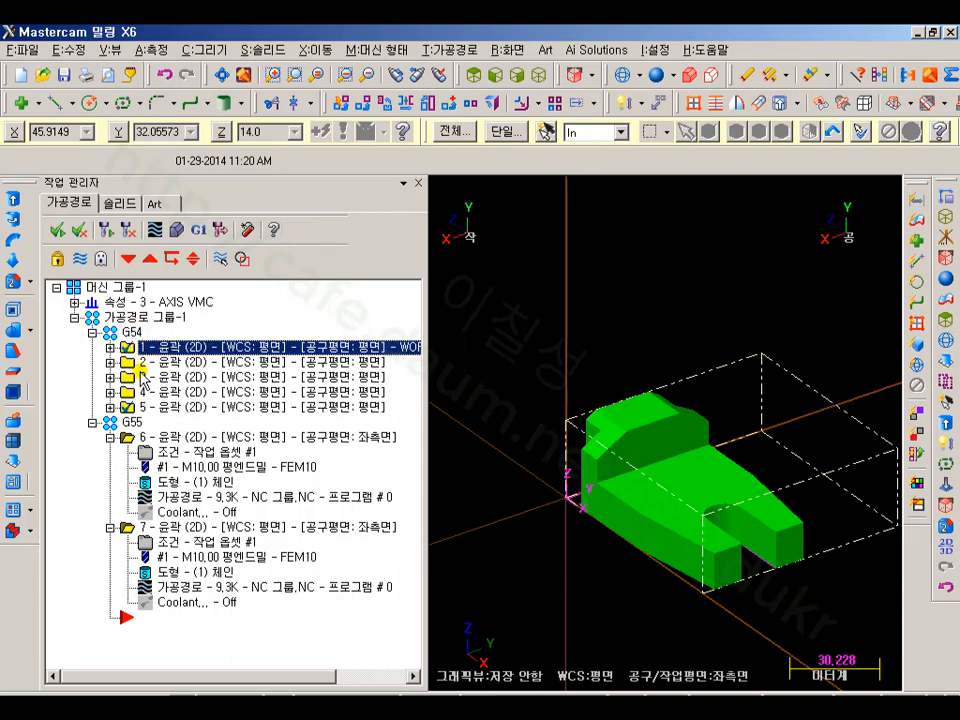
left_click(138, 407)
left_click(160, 350, "shift")
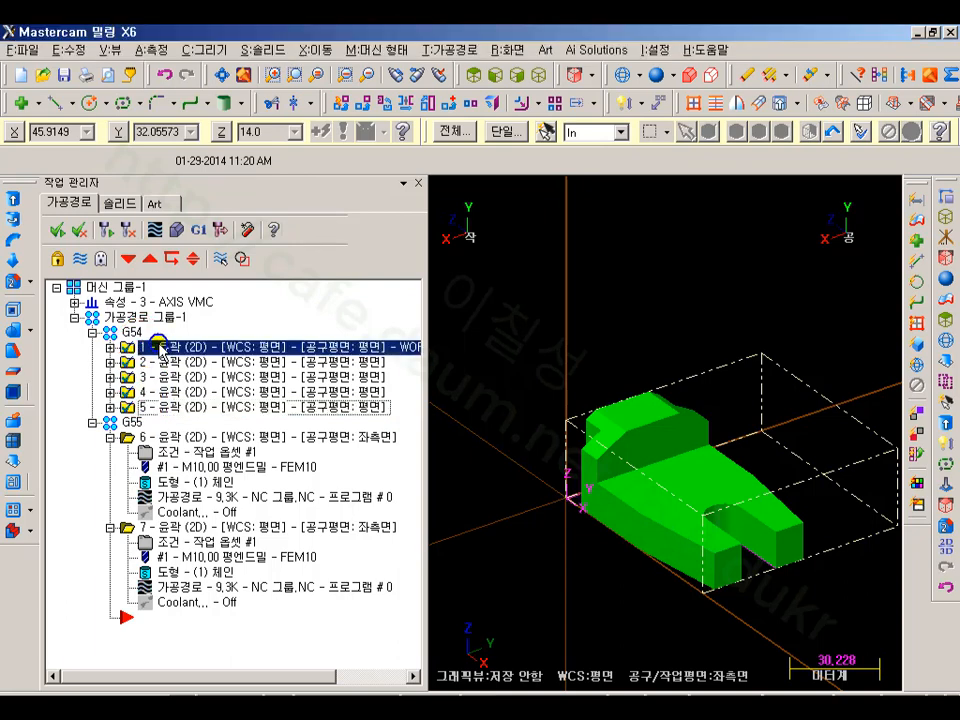
right_click(160, 350)
mouse_move(225, 360)
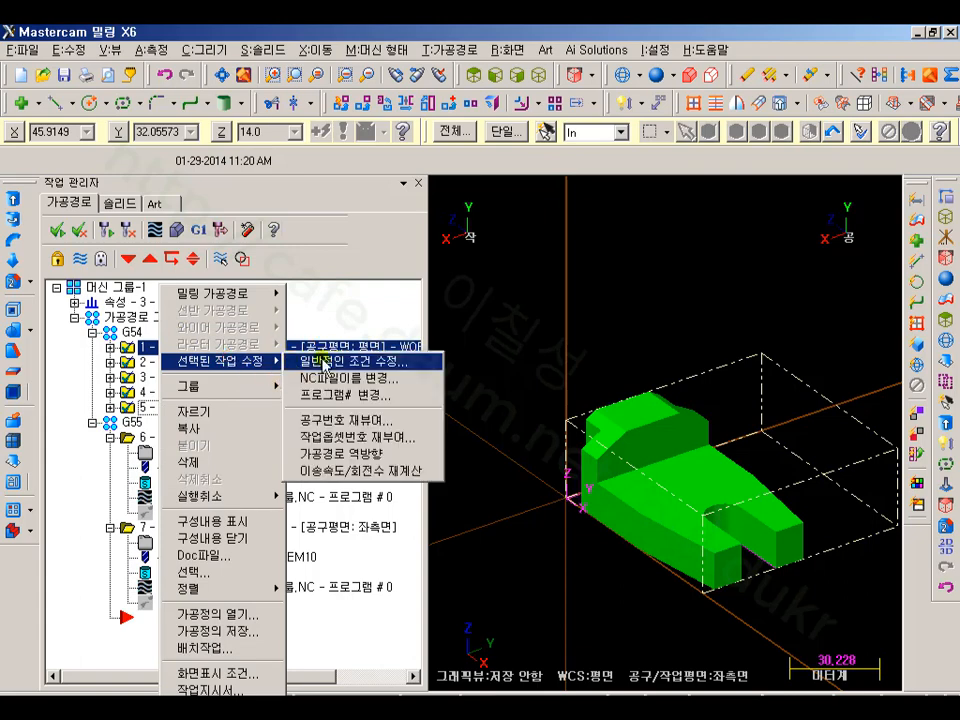
left_click(335, 437)
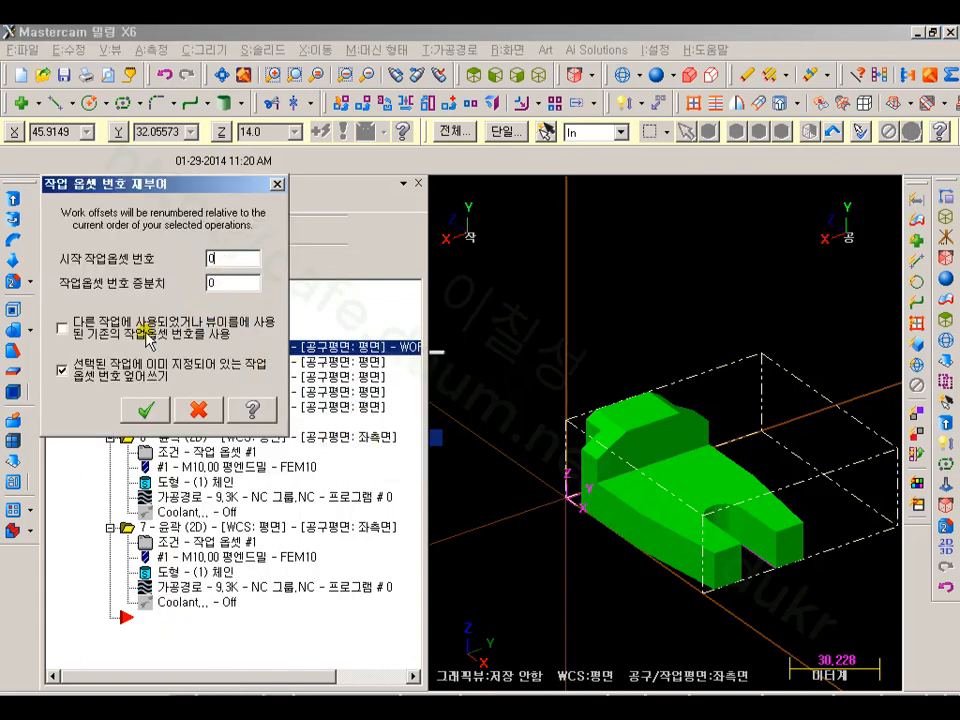
left_click(148, 409)
left_click(111, 348)
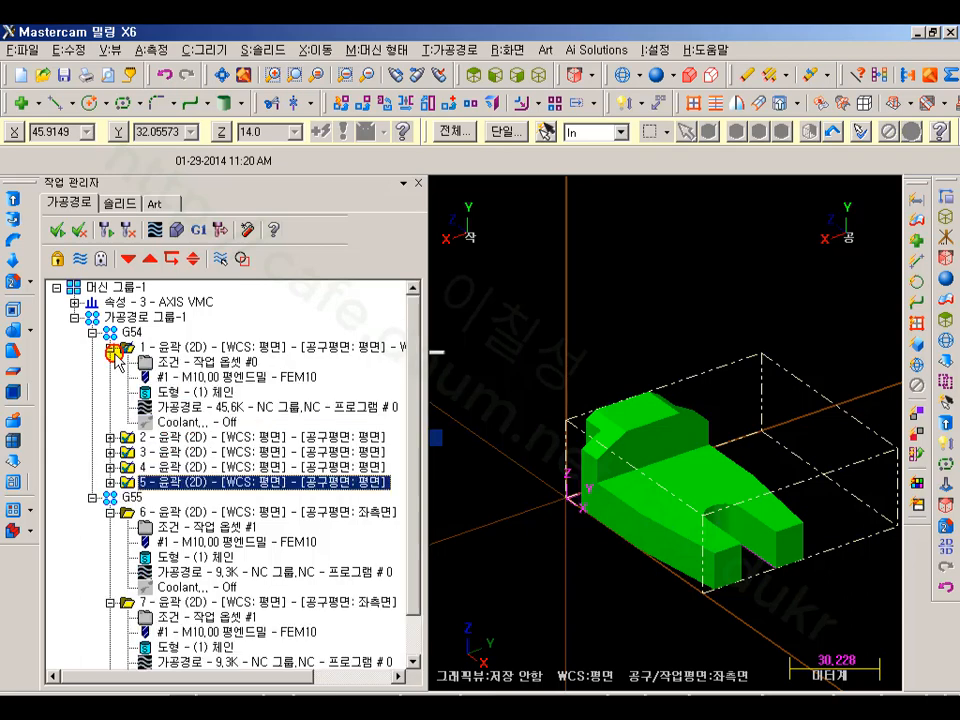
left_click(128, 349)
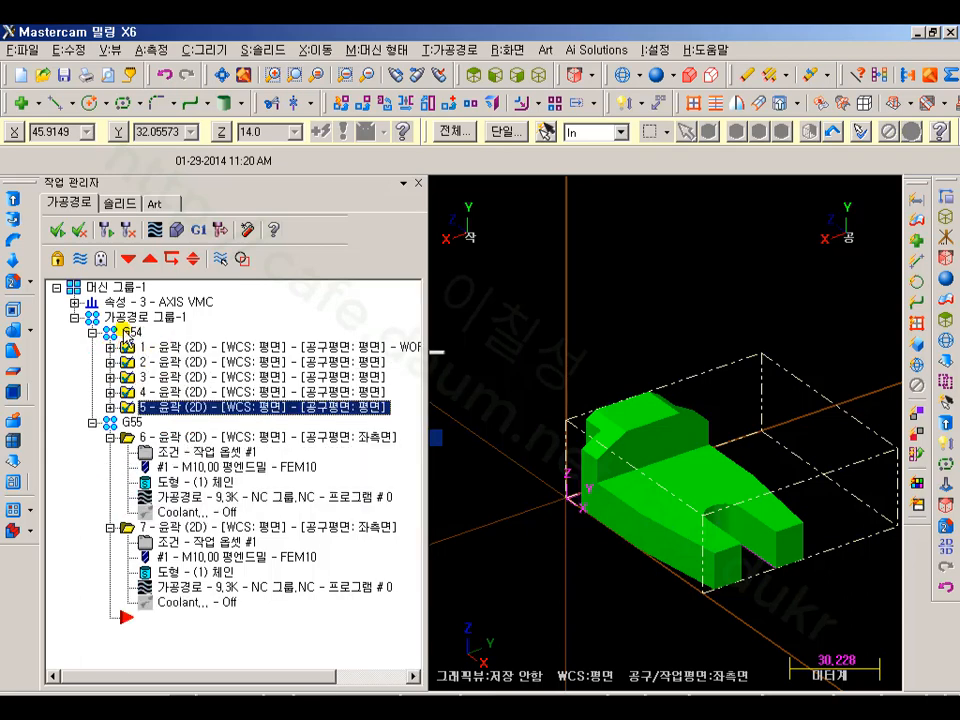
Post-process all operations of the toolpath group to an NC file with overwriting enabled, opening the code in CIMCO Edit.
left_click(130, 317)
left_click(198, 229)
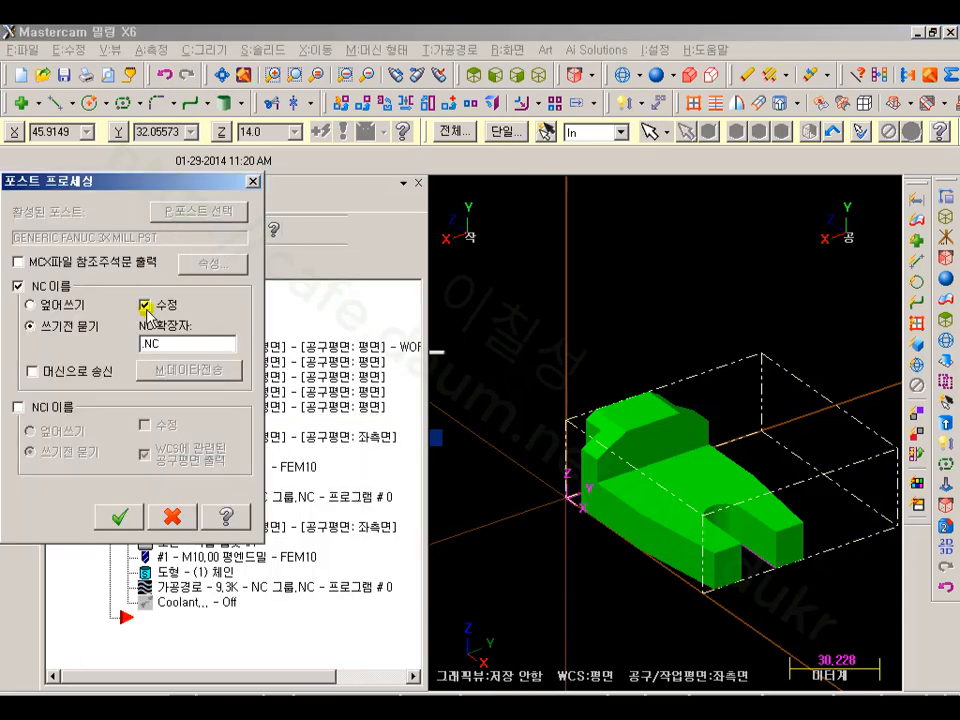
left_click(70, 304)
left_click(119, 516)
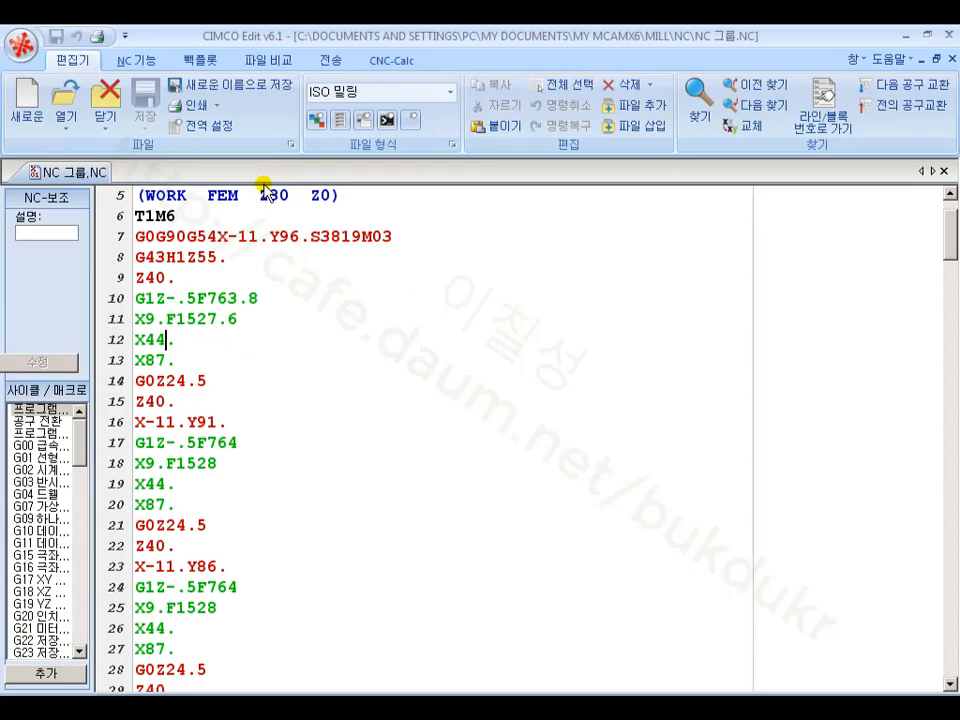
Examine the beginning of the posted NC code and backplot the whole program.
scroll(310, 275, "up", 2)
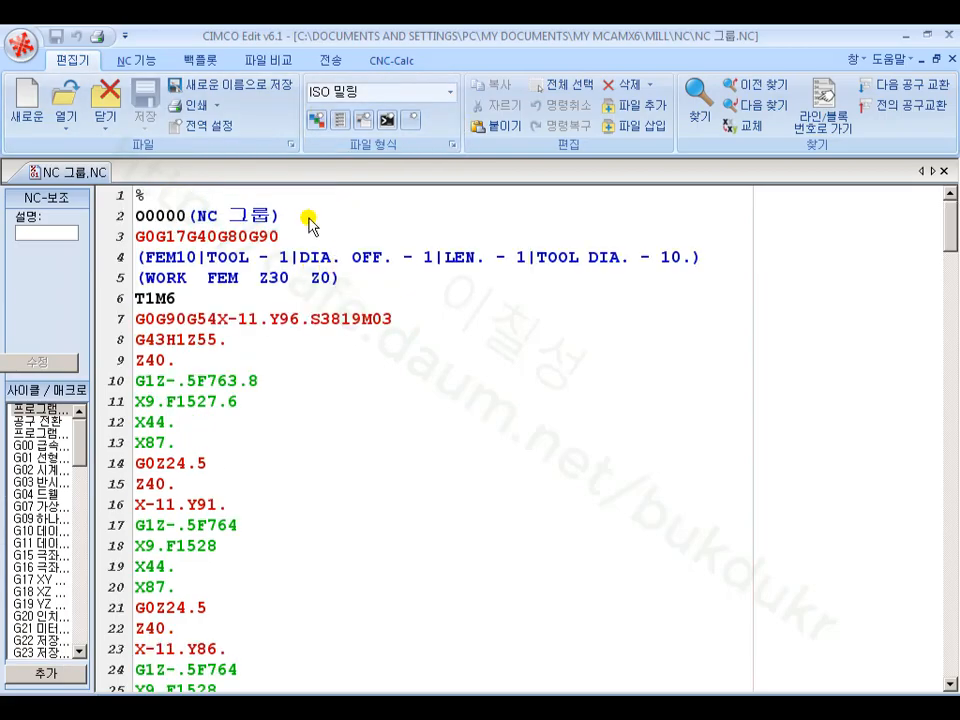
left_click(198, 60)
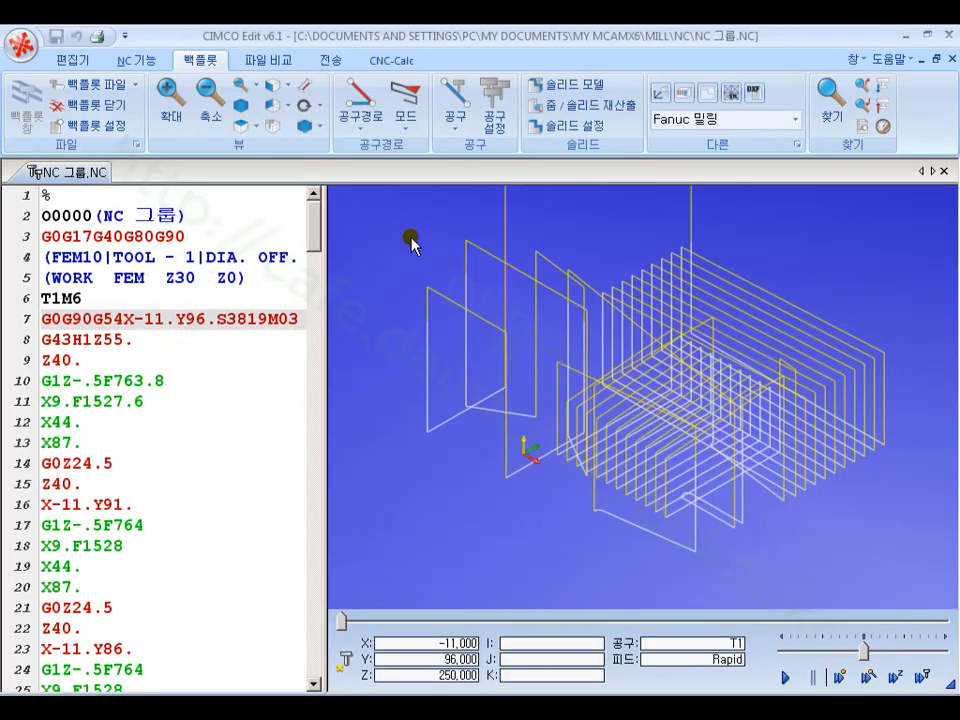
scroll(576, 506, "down", 3)
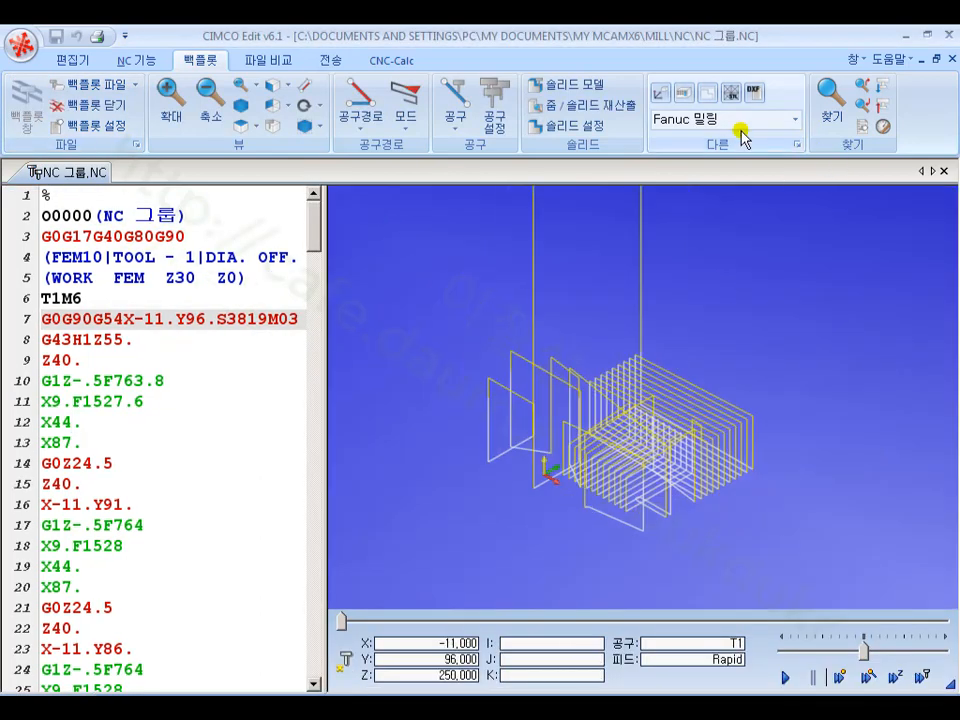
Set the backplot's G55 X offset to 150 and check the separation of the two setups' toolpaths.
left_click(684, 94)
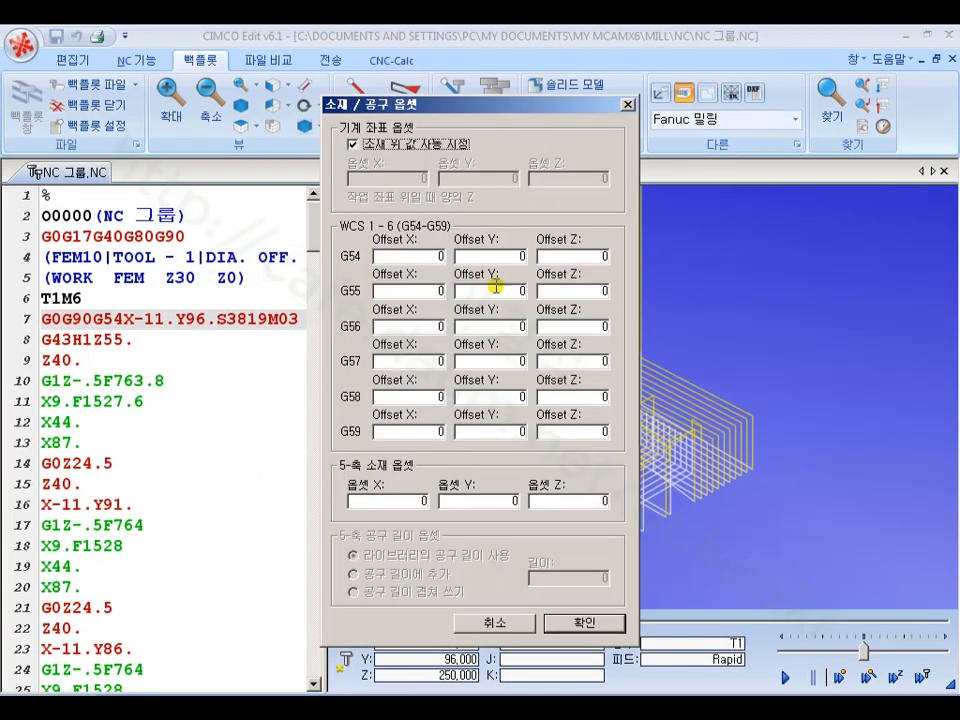
double_click(412, 289)
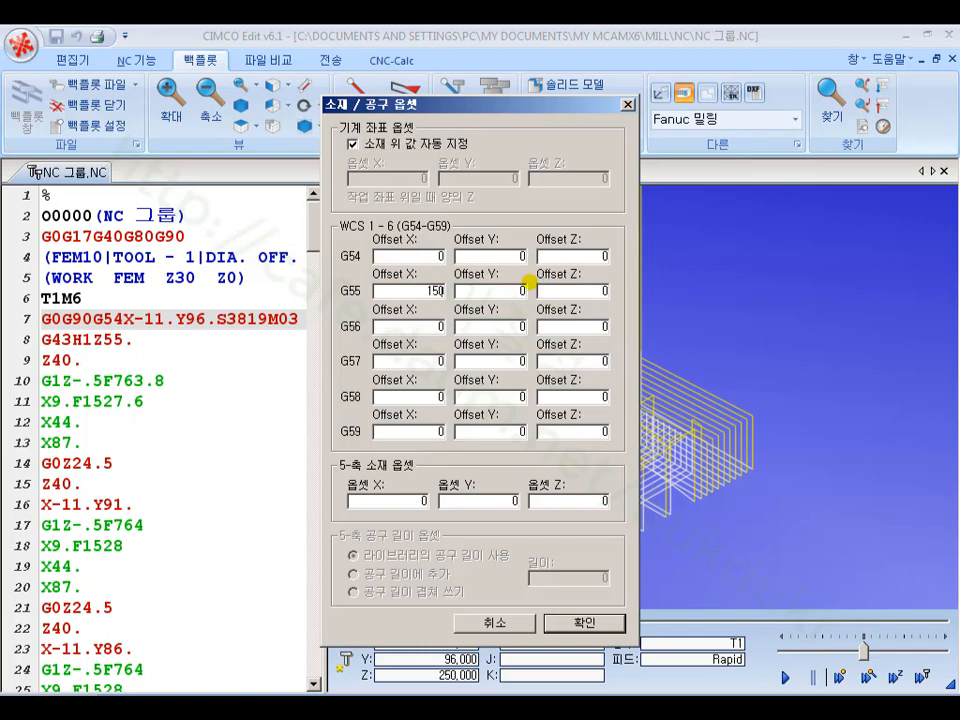
left_click(577, 620)
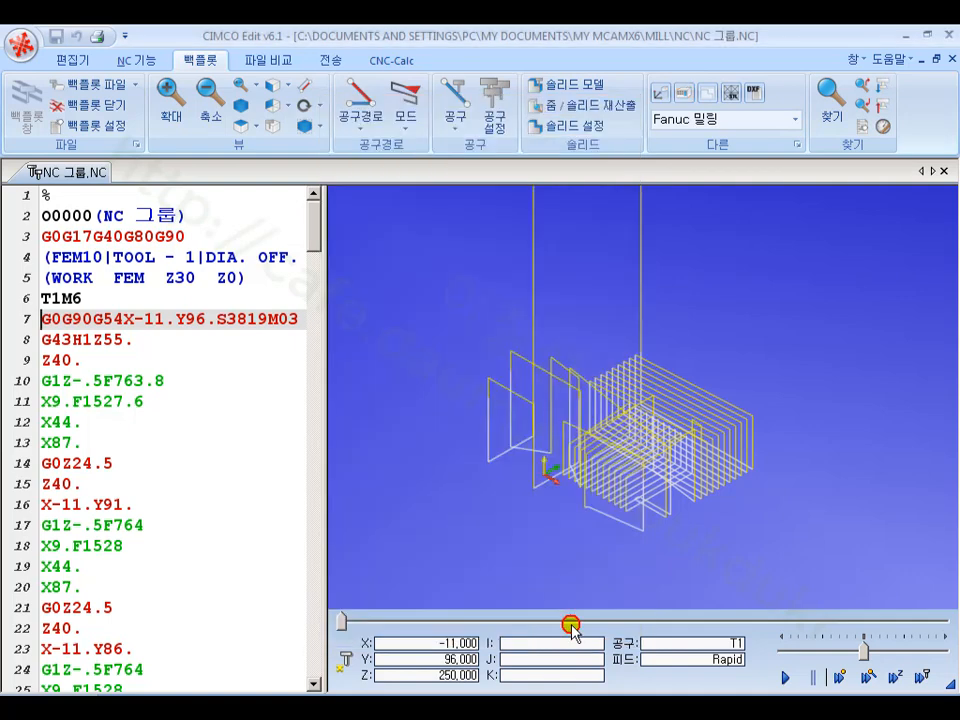
left_click_drag(546, 459, 470, 365)
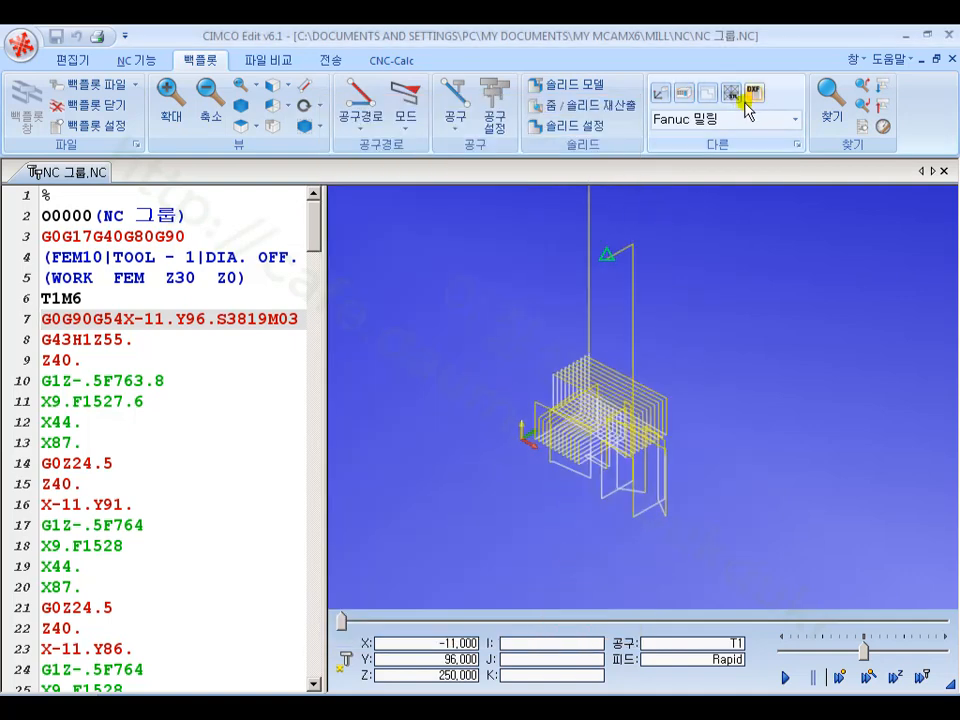
Set the backplot's G55 X offset to 300 to separate its toolpaths from those of G54.
left_click(686, 92)
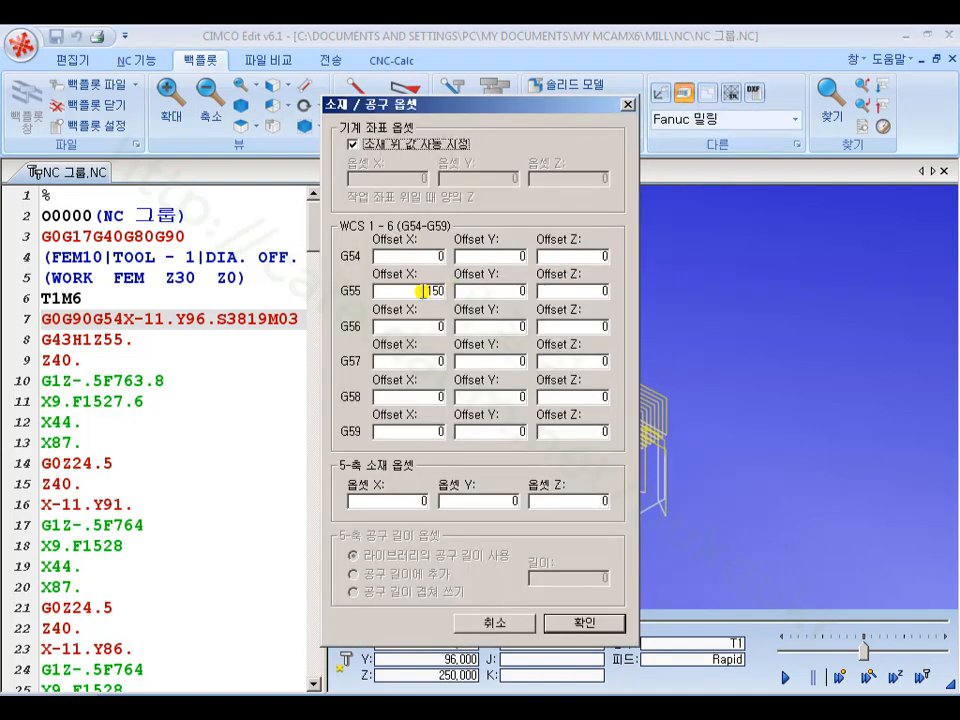
left_click_drag(423, 291, 468, 293)
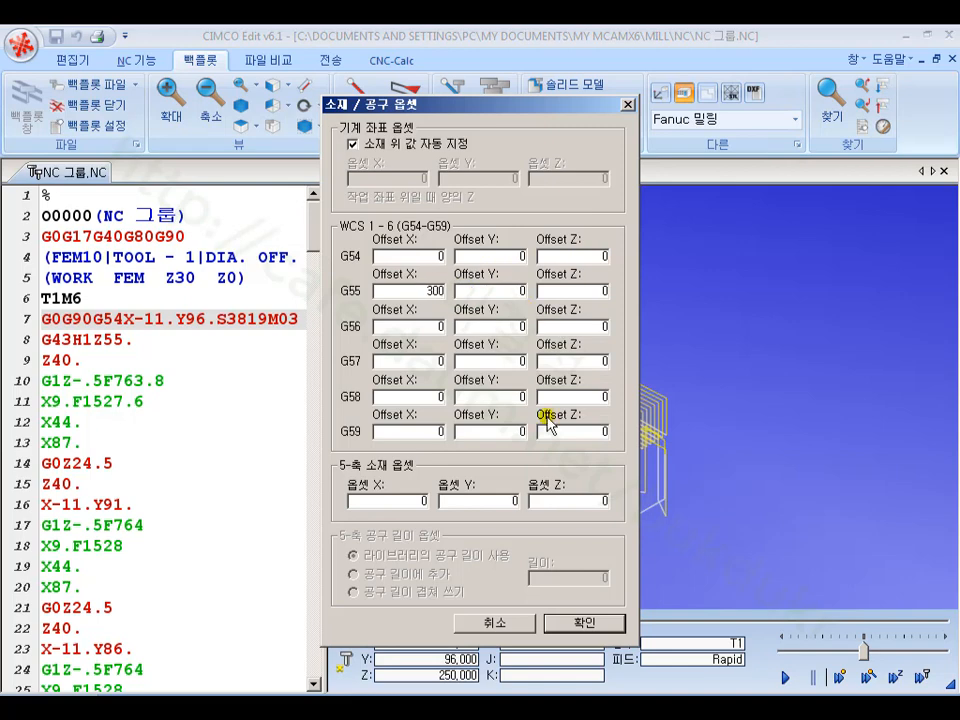
left_click(567, 625)
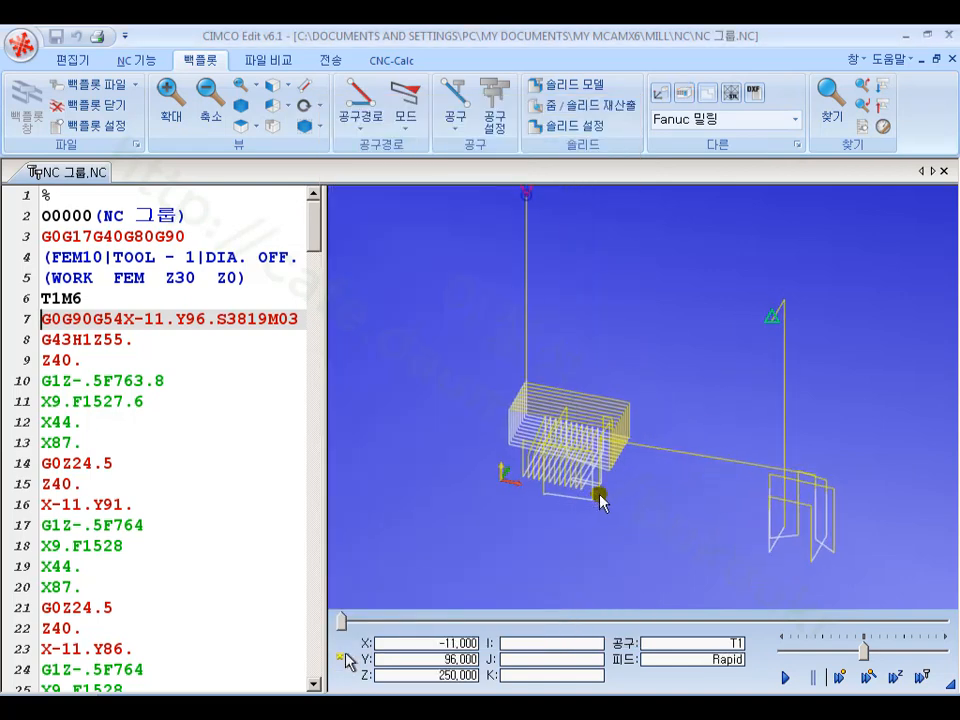
Examine the backplotted G54 and G55 toolpaths from the side, from above and in a 3D view, checking their separation in X.
scroll(600, 499, "up", 2)
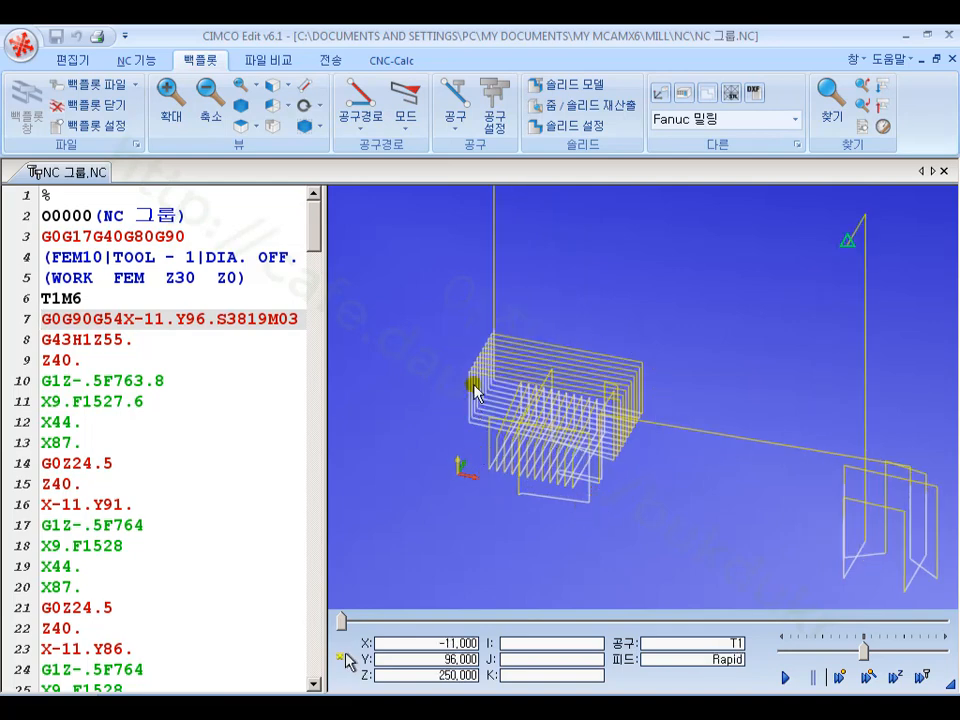
scroll(381, 306, "down", 2)
scroll(757, 500, "up", 1)
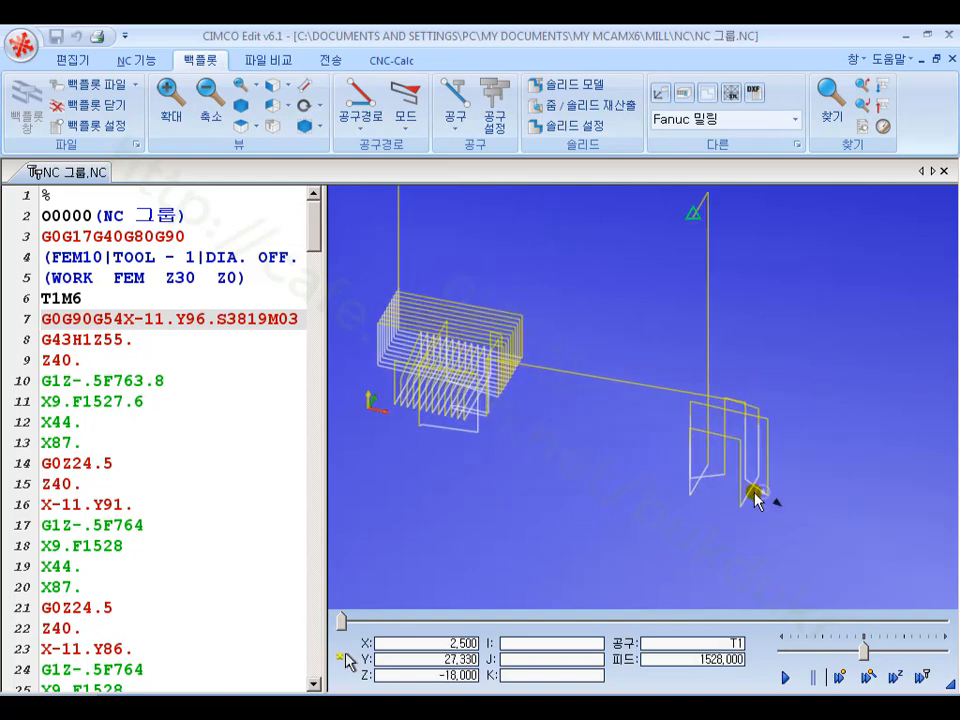
left_click_drag(757, 500, 660, 424)
scroll(750, 429, "up", 2)
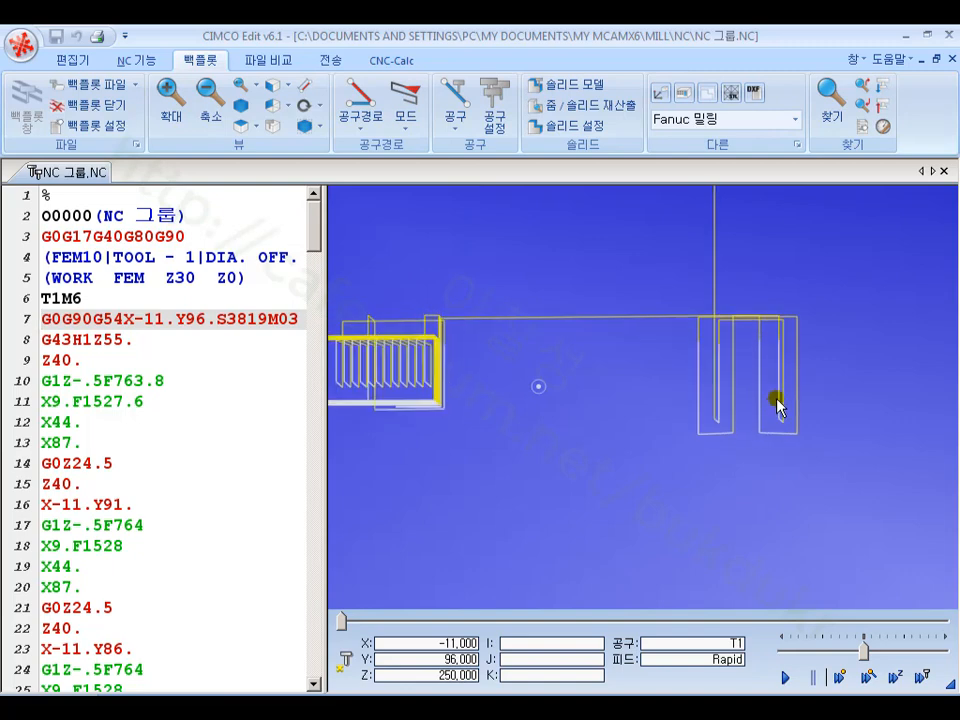
mouse_move(778, 403)
left_mouse_down()
mouse_move(804, 525)
mouse_move(823, 564)
mouse_move(767, 564)
mouse_move(780, 546)
mouse_move(816, 534)
left_mouse_up()
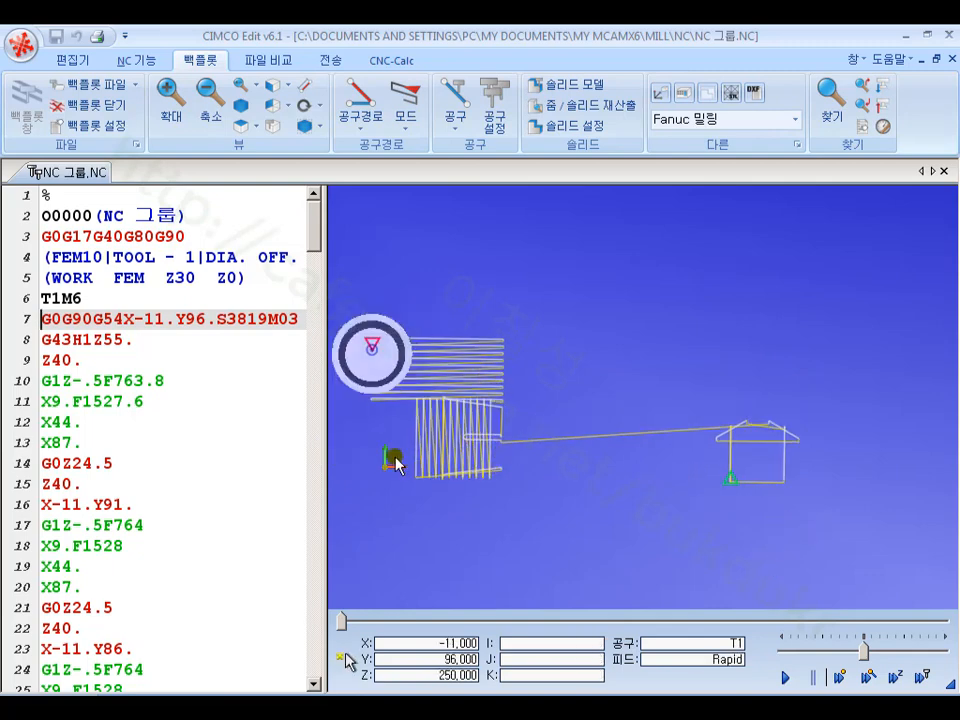
scroll(765, 474, "up", 2)
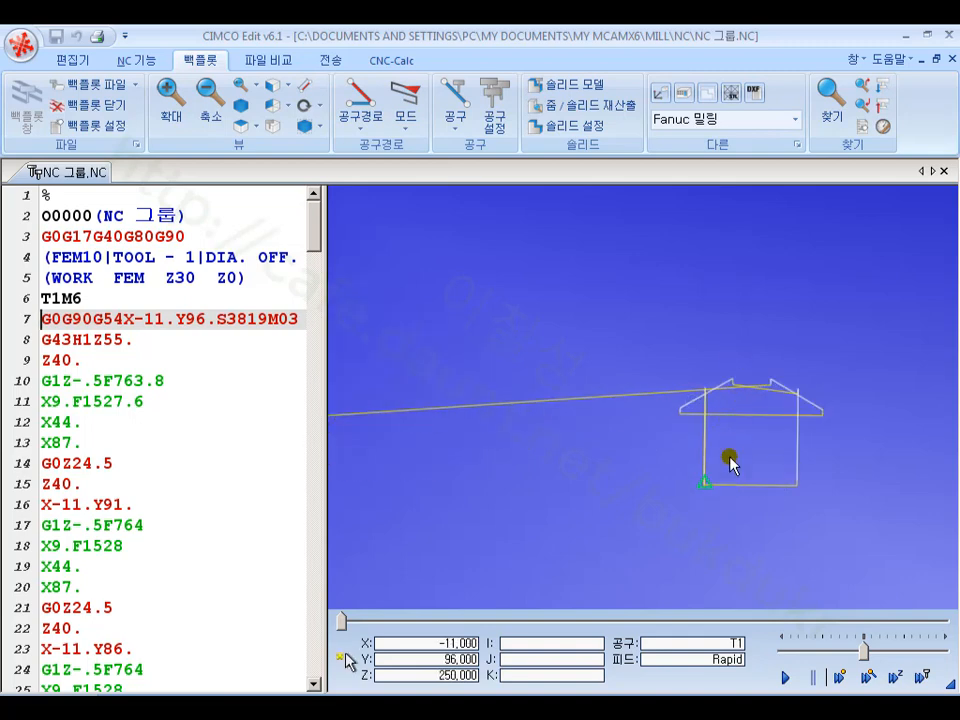
mouse_move(730, 462)
left_mouse_down()
mouse_move(759, 414)
mouse_move(746, 302)
mouse_move(624, 304)
mouse_move(709, 304)
mouse_move(778, 334)
mouse_move(779, 352)
mouse_move(876, 471)
mouse_move(834, 484)
mouse_move(688, 478)
mouse_move(670, 489)
left_mouse_up()
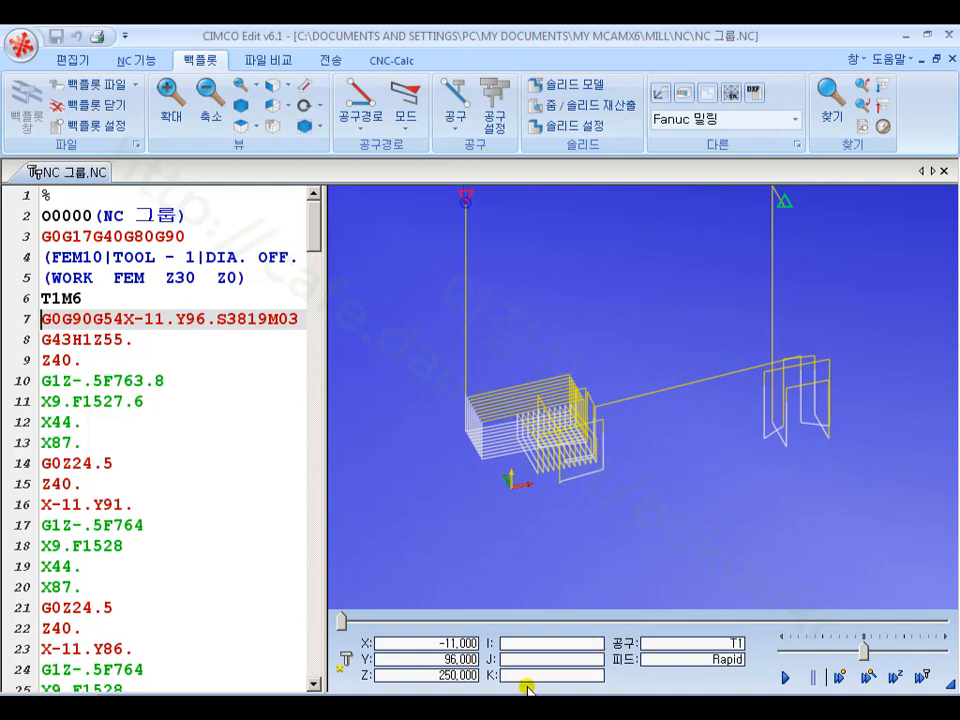